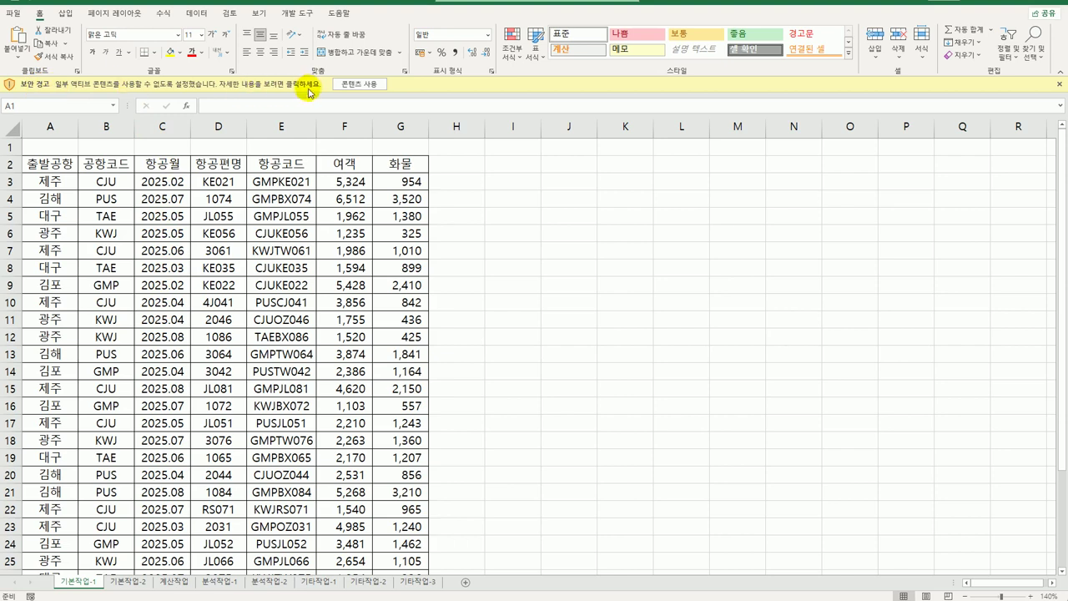
Enable the workbook's blocked active content.
{"action": "left_click", "coordinate": [354, 86]}
{"action": "left_click", "coordinate": [355, 86]}
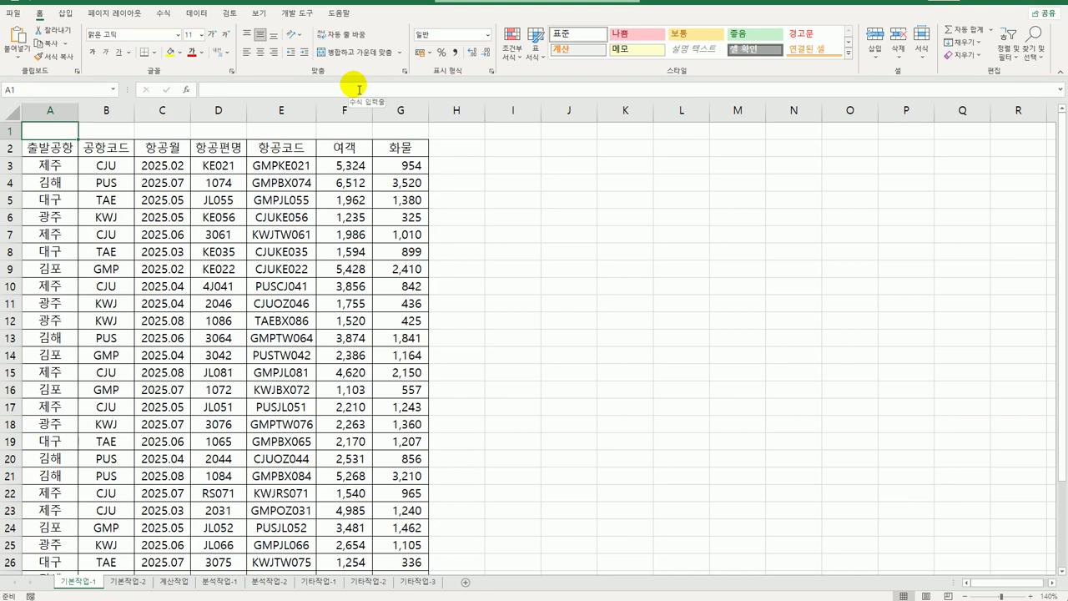
Examine the extent of the flight table A2:G32, the empty criteria area I2:I3 and the 항공편명 column.
{"action": "left_click", "coordinate": [58, 148]}
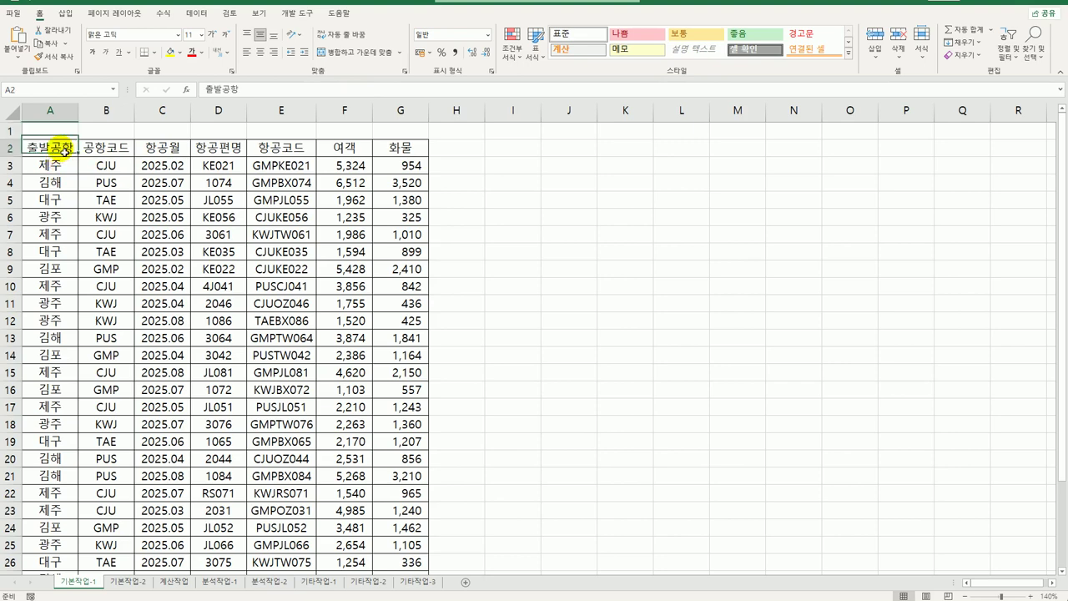
{"action": "scroll", "coordinate": [345, 423], "scroll_direction": "down", "scroll_amount": 1}
{"action": "scroll", "coordinate": [345, 422], "scroll_direction": "down", "scroll_amount": 2}
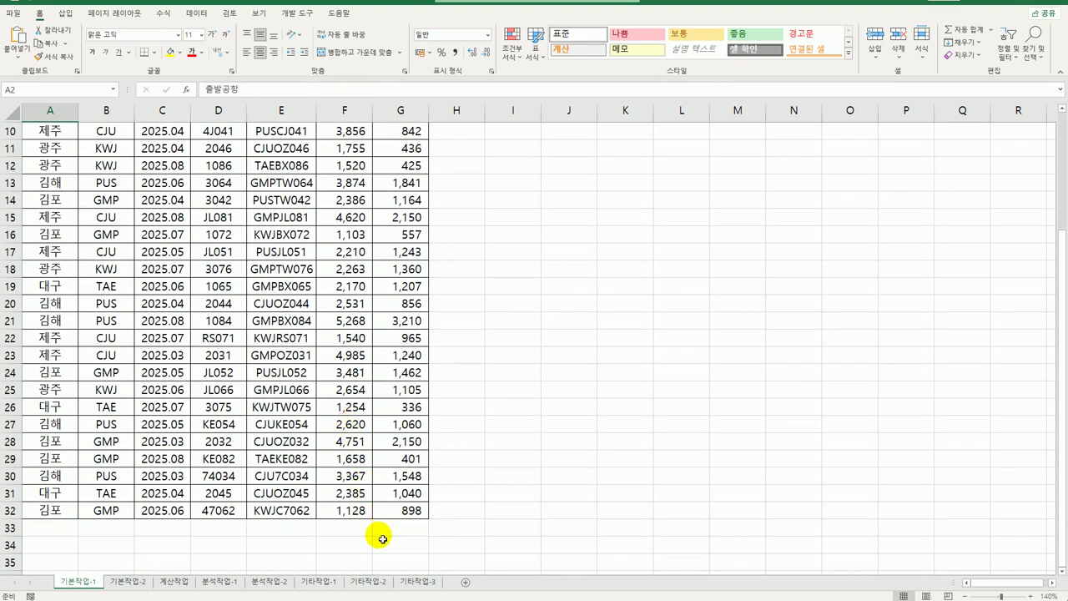
{"action": "left_click", "coordinate": [412, 511]}
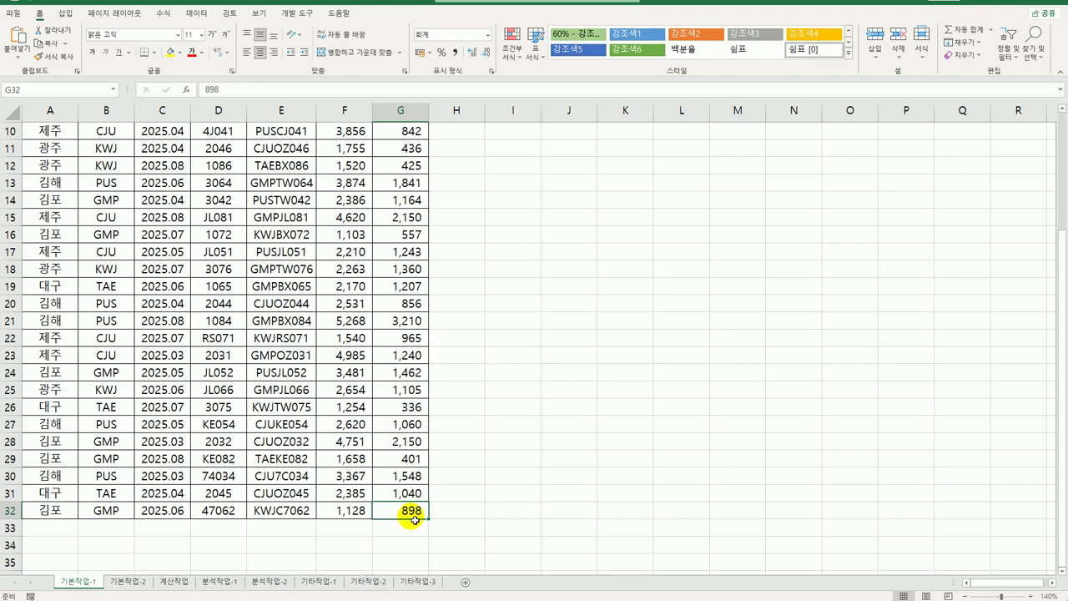
{"action": "scroll", "coordinate": [415, 520], "scroll_direction": "up", "scroll_amount": 3}
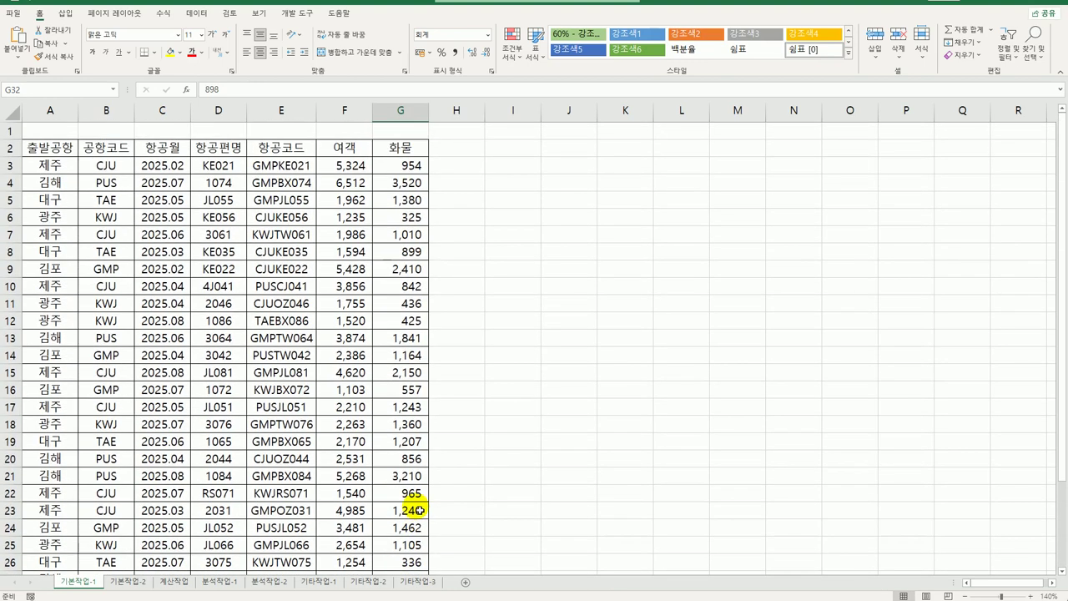
{"action": "left_click", "coordinate": [519, 242]}
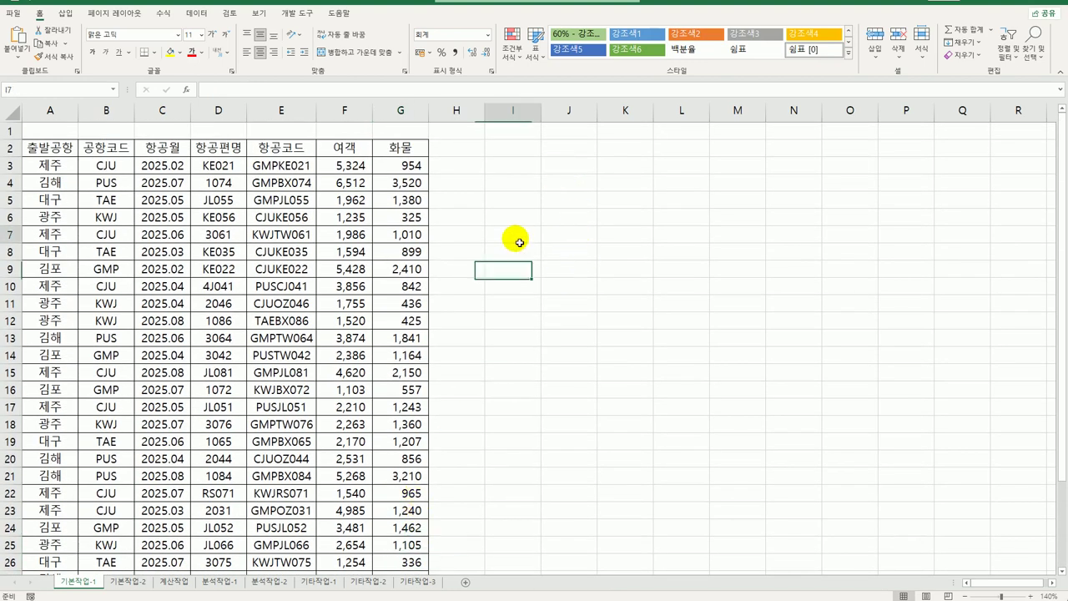
{"action": "left_click", "coordinate": [520, 220]}
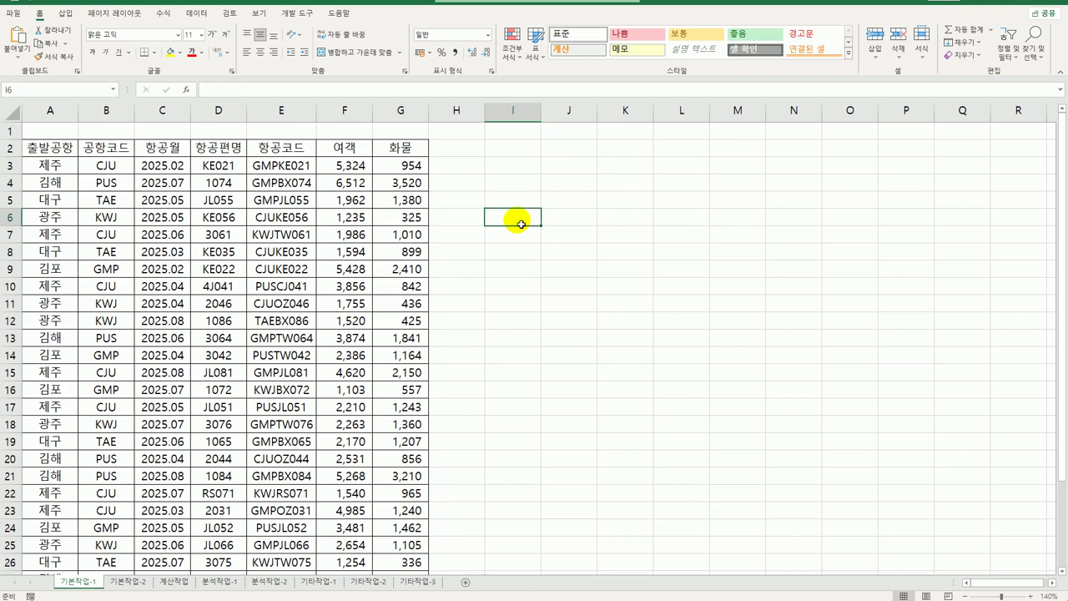
{"action": "left_click_drag", "start_coordinate": [515, 147], "coordinate": [517, 163]}
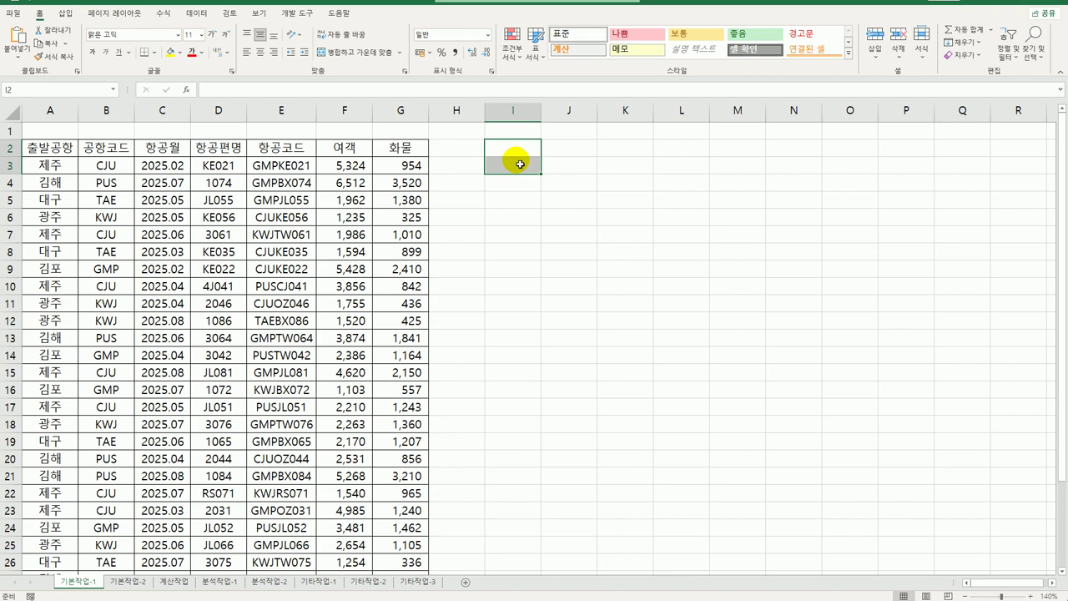
{"action": "left_click", "coordinate": [208, 150]}
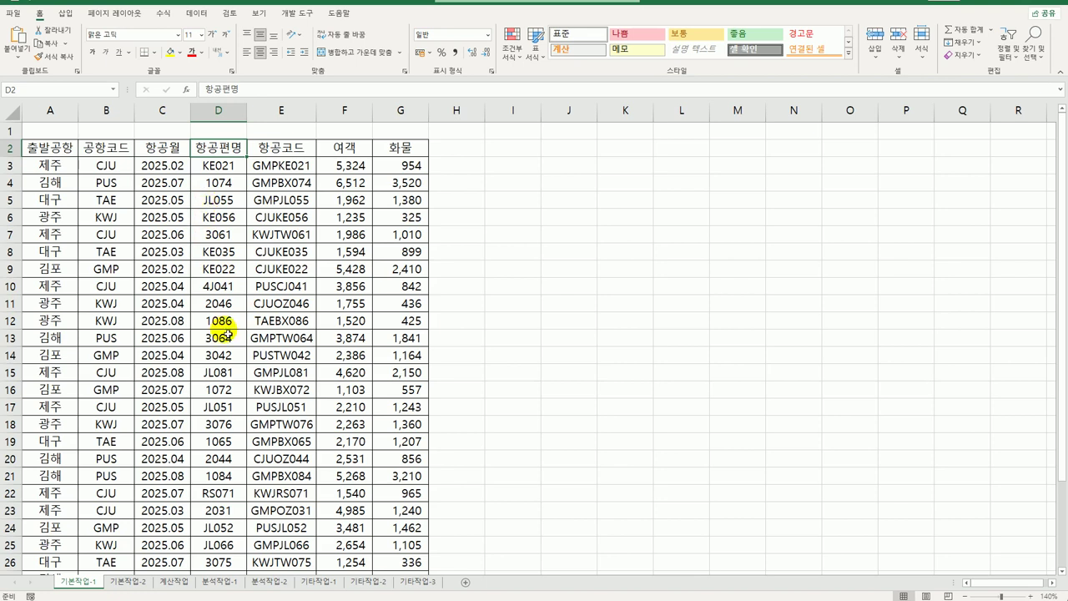
{"action": "left_click", "coordinate": [220, 166]}
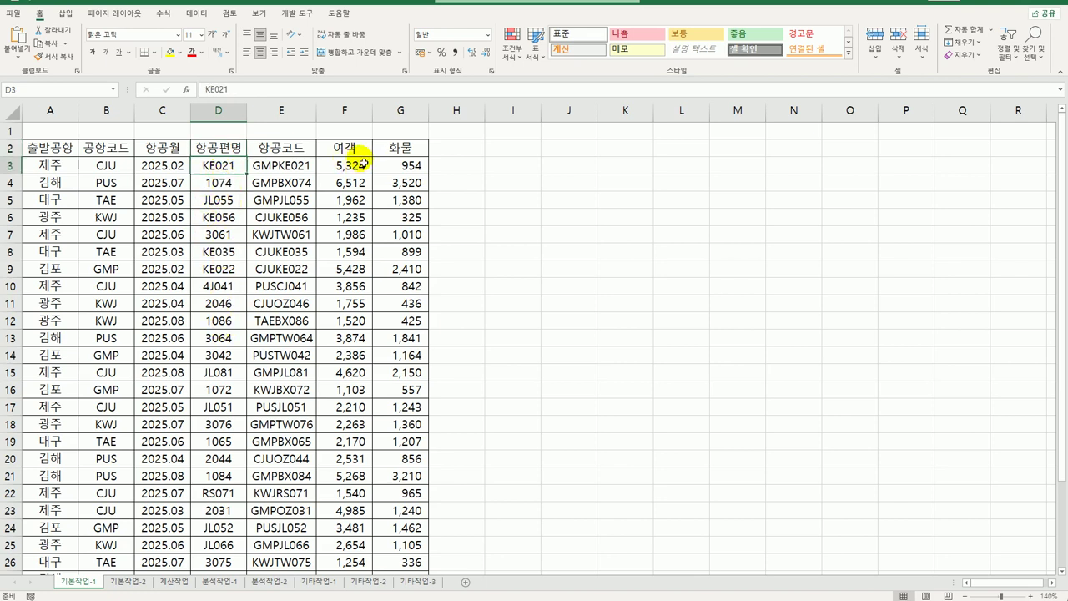
{"action": "left_click", "coordinate": [70, 151]}
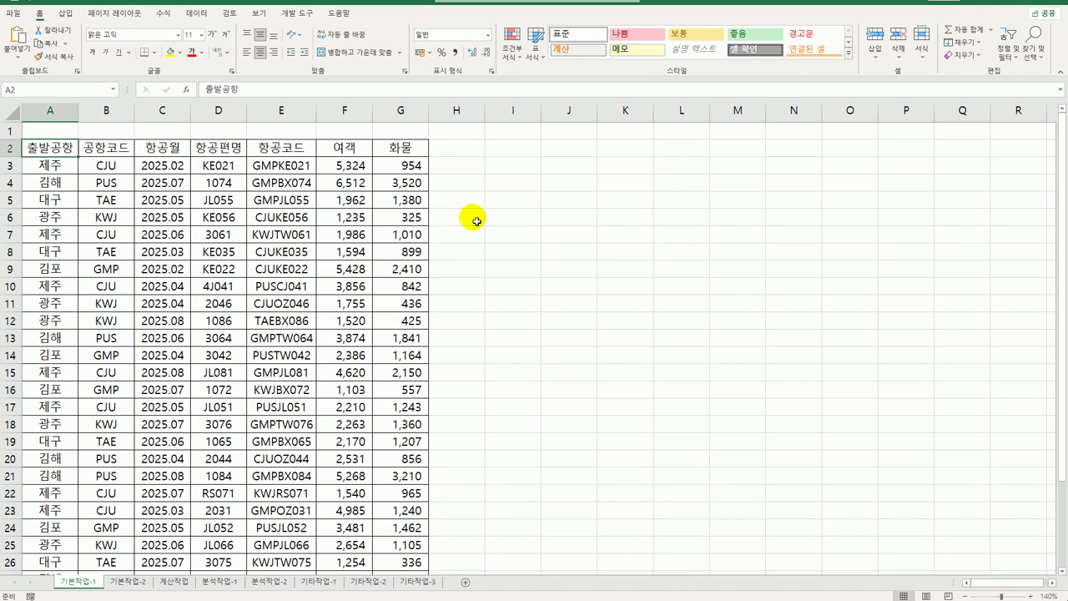
Enter the criteria heading 조건 in cell I2.
{"action": "left_click", "coordinate": [506, 148]}
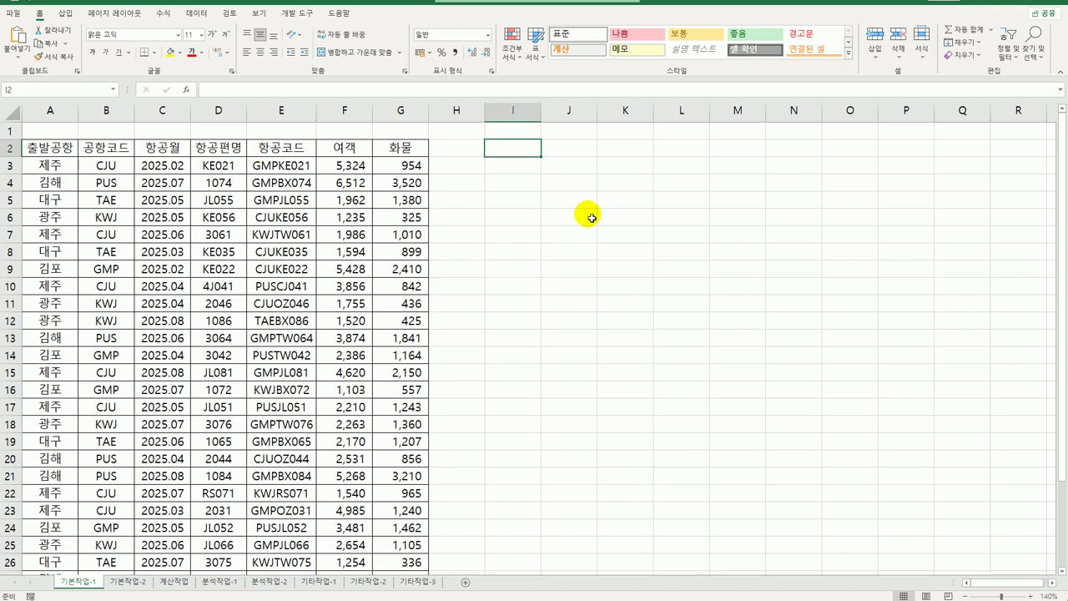
{"action": "type", "text": "조건"}
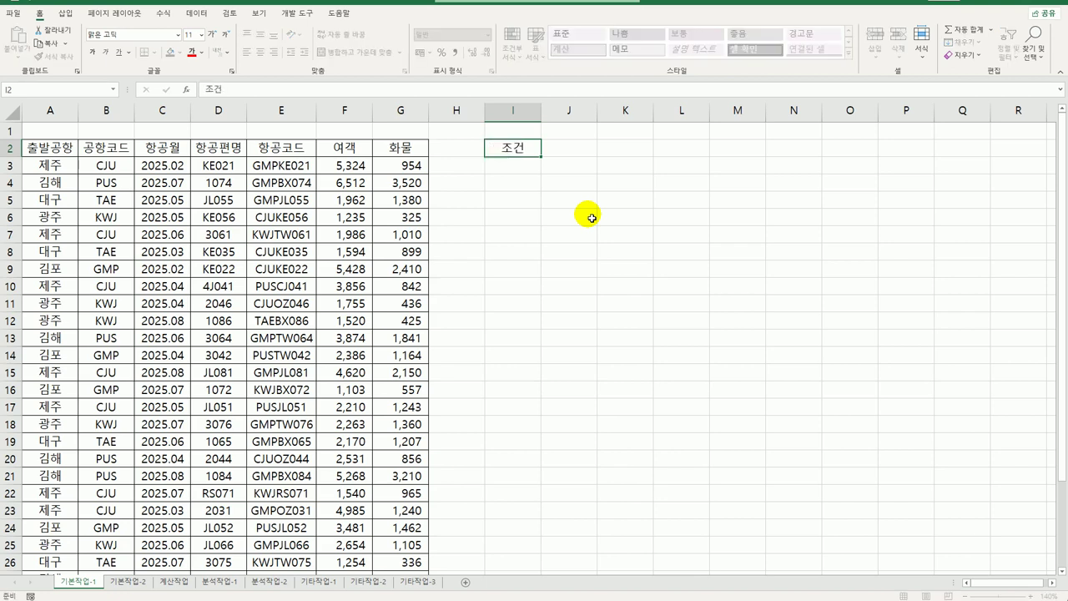
{"action": "key", "text": "Return"}
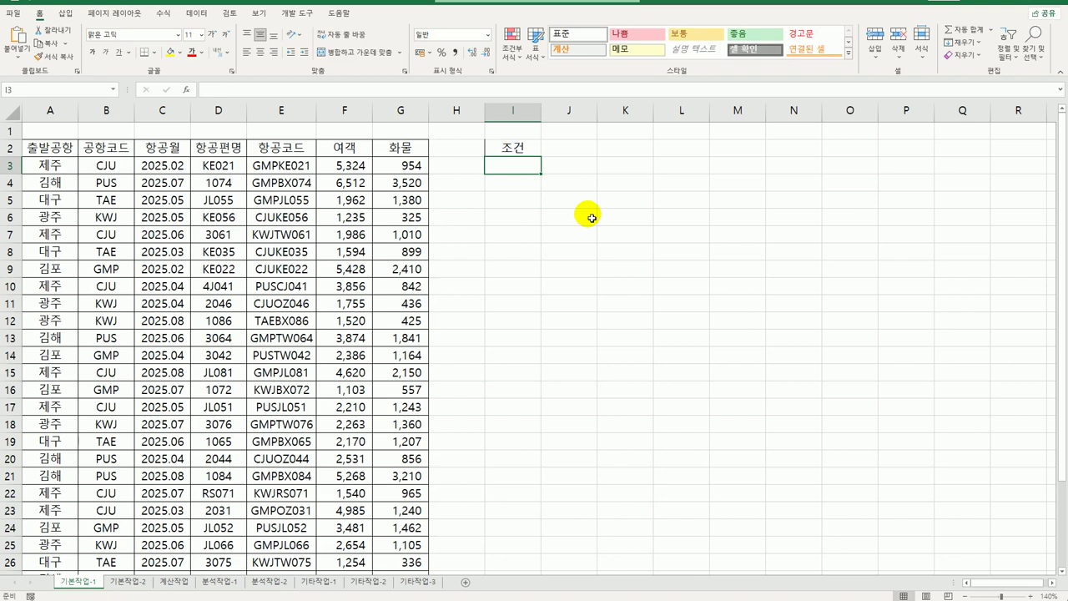
Start an AND formula in I3 with ISNUMBER(D3) as its first test on the flight number.
{"action": "type", "text": "="}
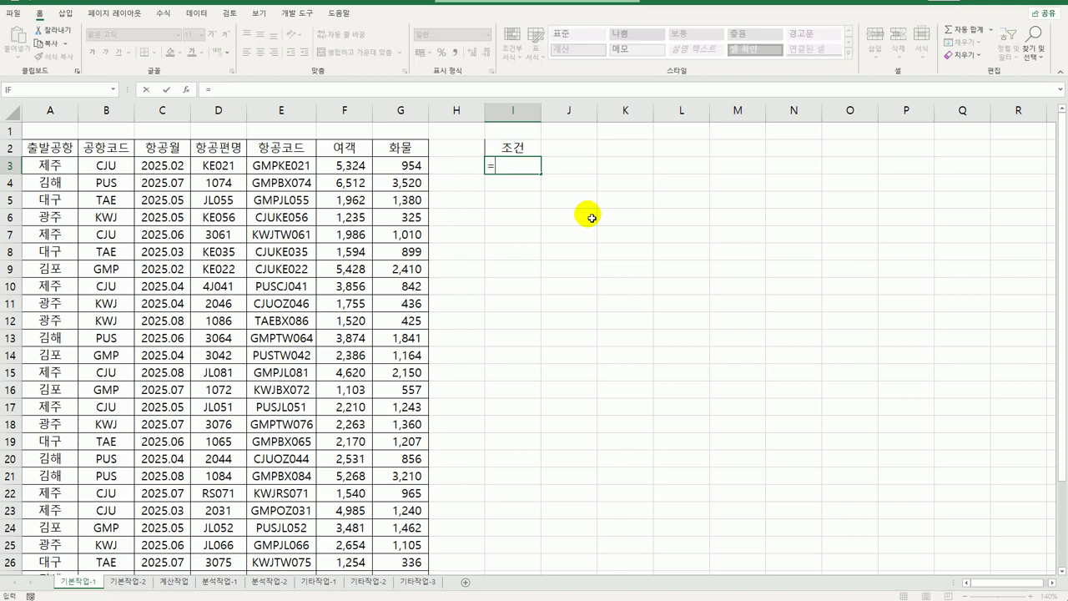
{"action": "type", "text": "AND("}
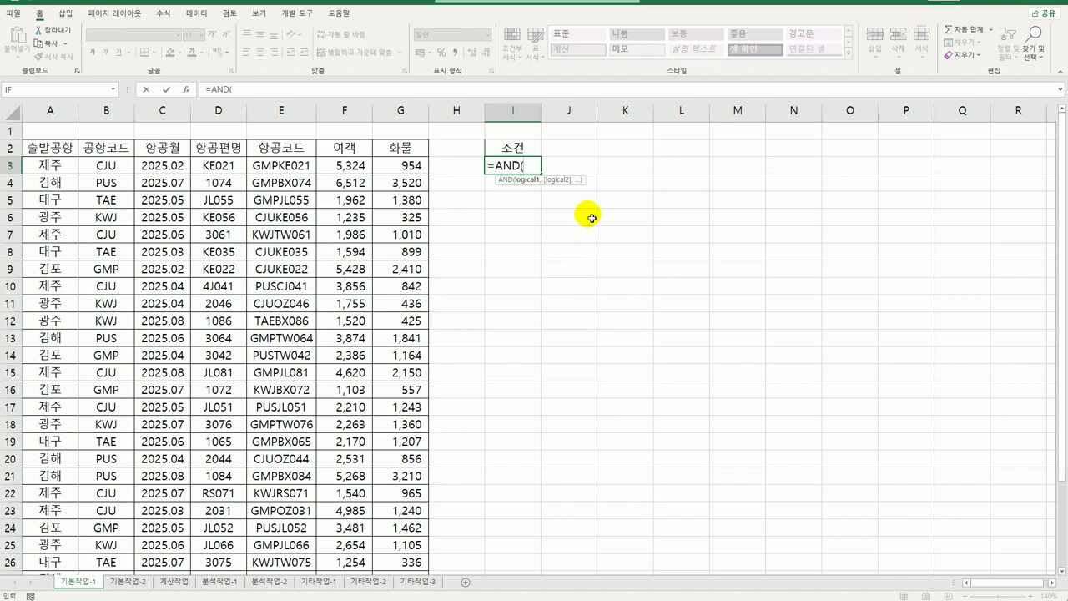
{"action": "type", "text": "isn"}
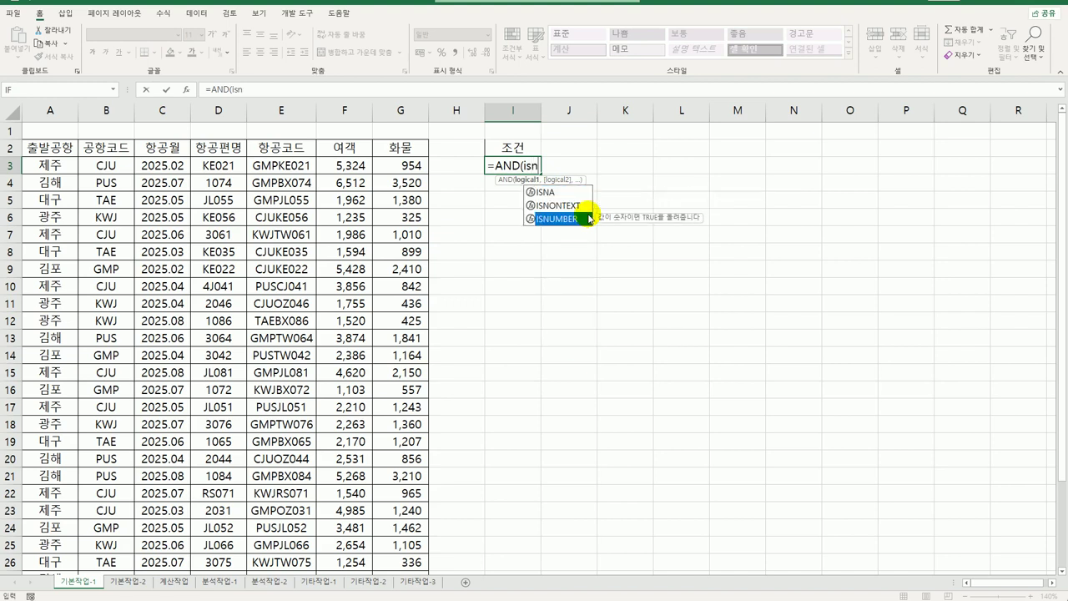
{"action": "double_click", "coordinate": [587, 219]}
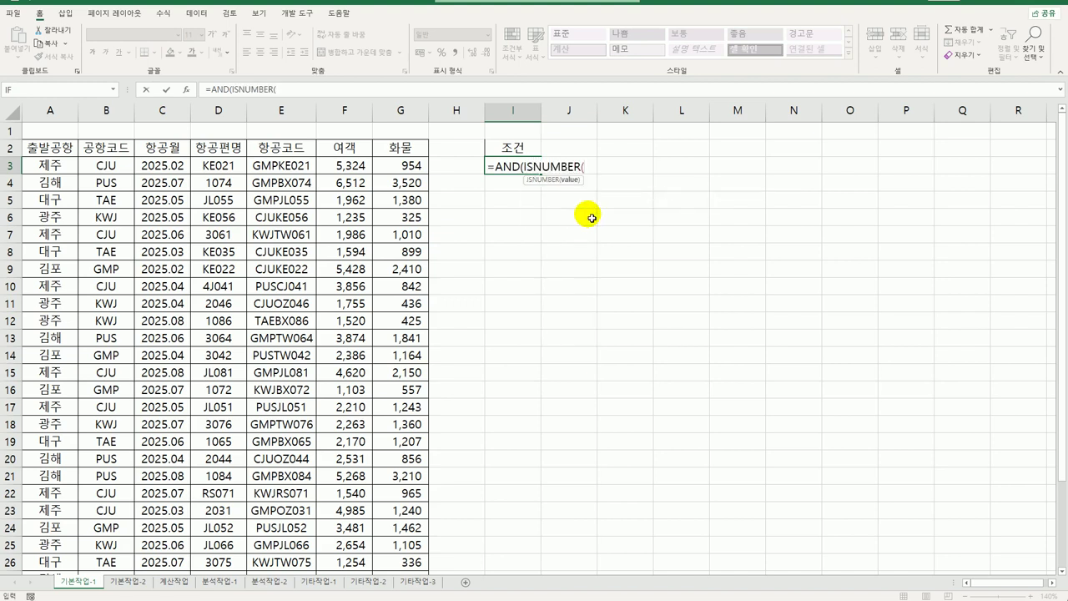
{"action": "left_click", "coordinate": [229, 167]}
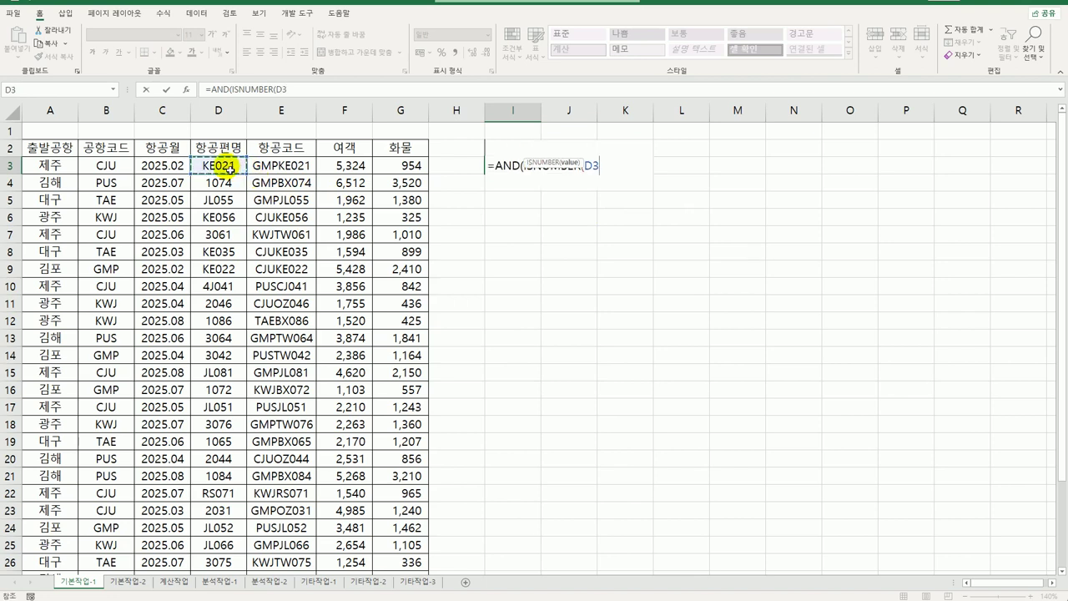
{"action": "type", "text": ")"}
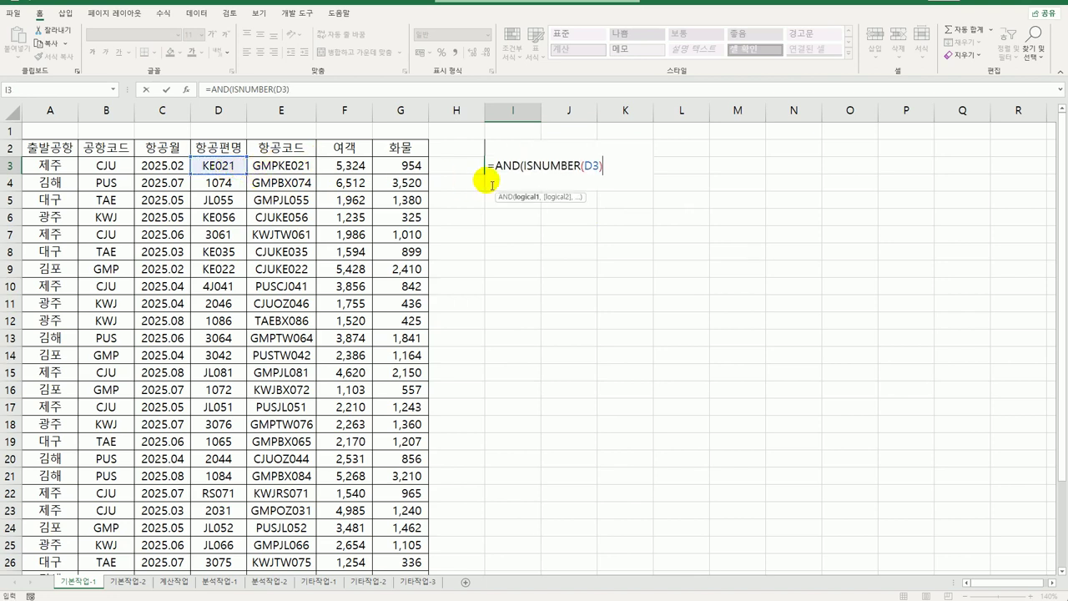
Wrap the ISNUMBER(D3) test in NOT so the I3 formula accepts only non-numeric flight numbers.
{"action": "left_click", "coordinate": [524, 171]}
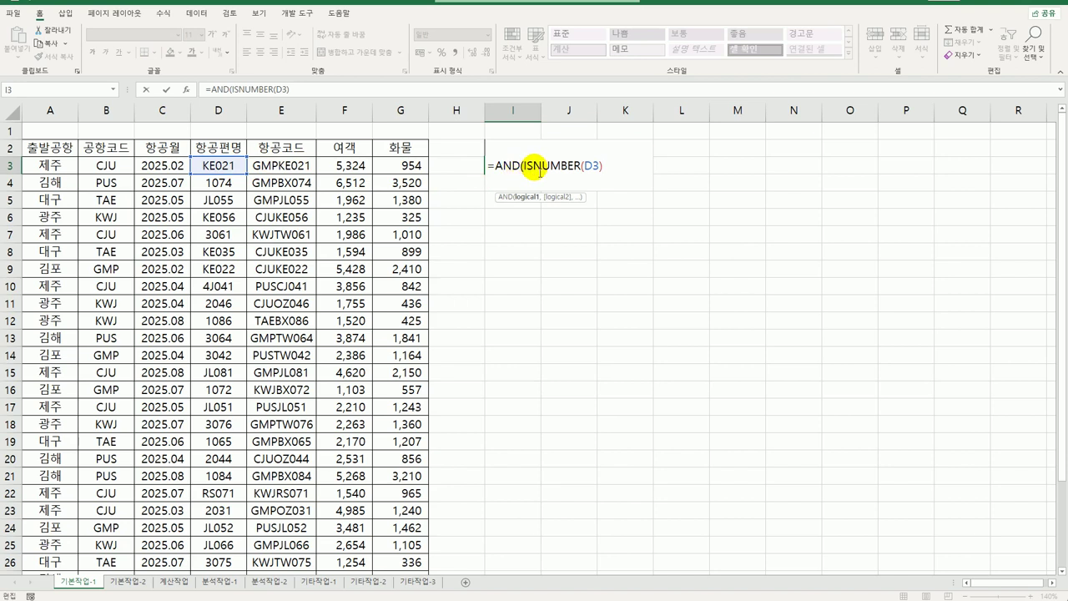
{"action": "type", "text": "not"}
{"action": "key", "text": "Tab"}
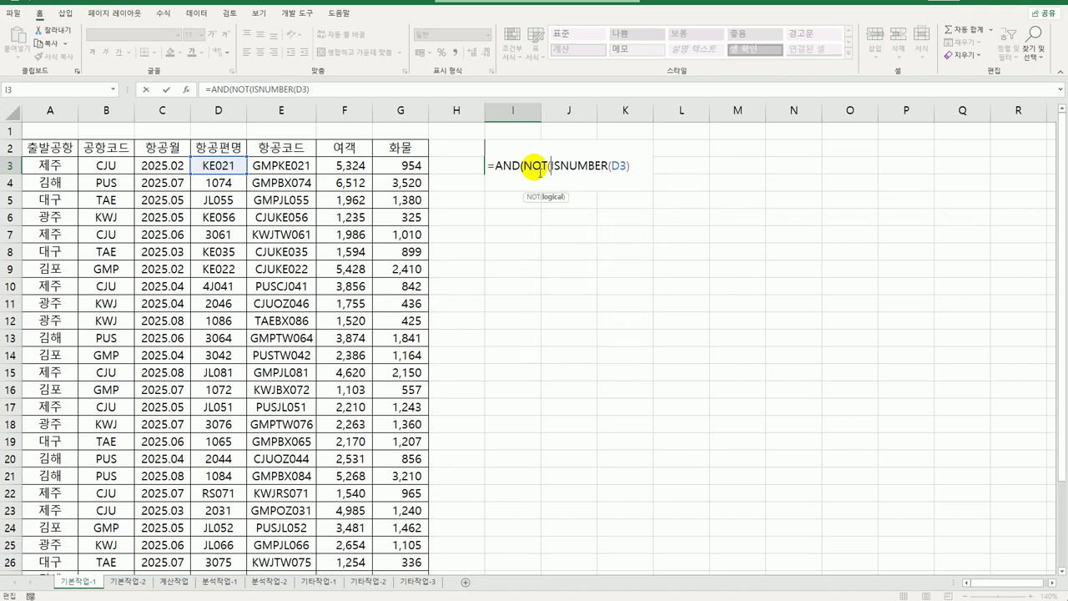
{"action": "key", "text": "End"}
{"action": "type", "text": ")"}
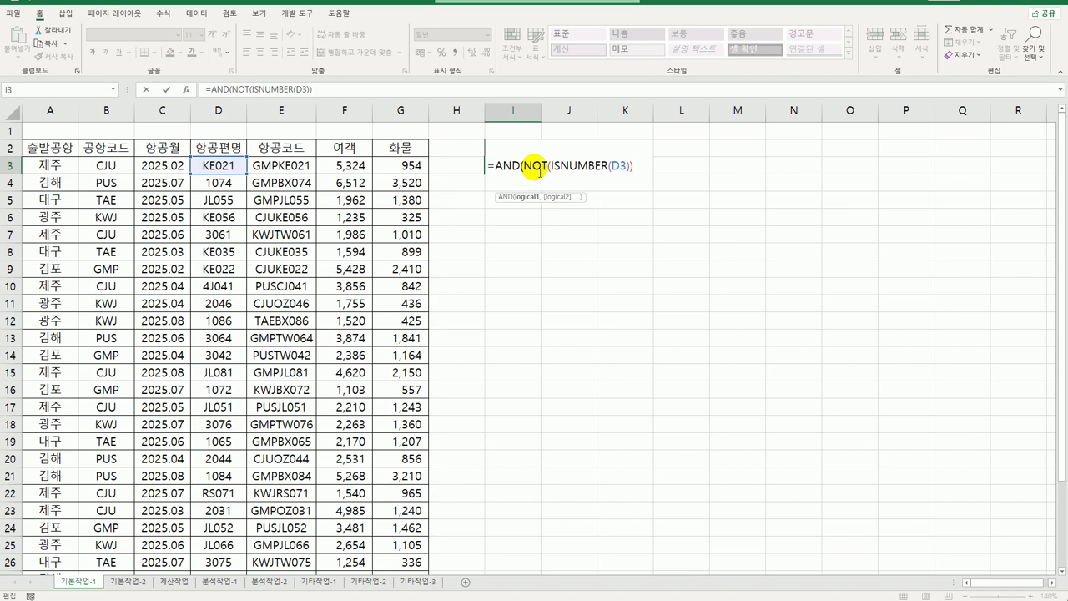
Add the second test A3<>"제주" to the AND formula in I3 and complete the formula.
{"action": "type", "text": ","}
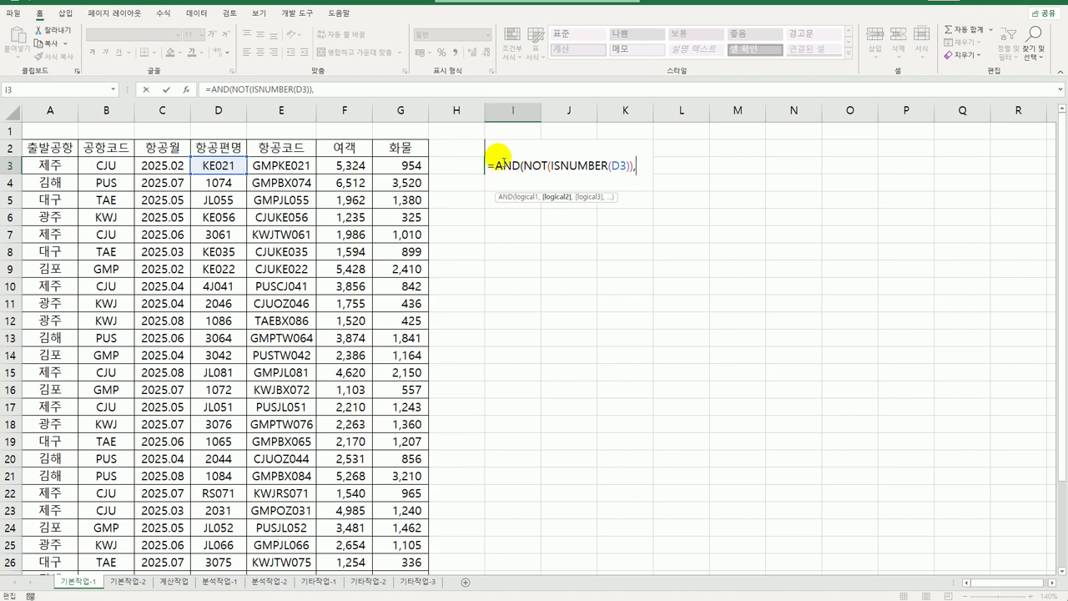
{"action": "left_click", "coordinate": [48, 166]}
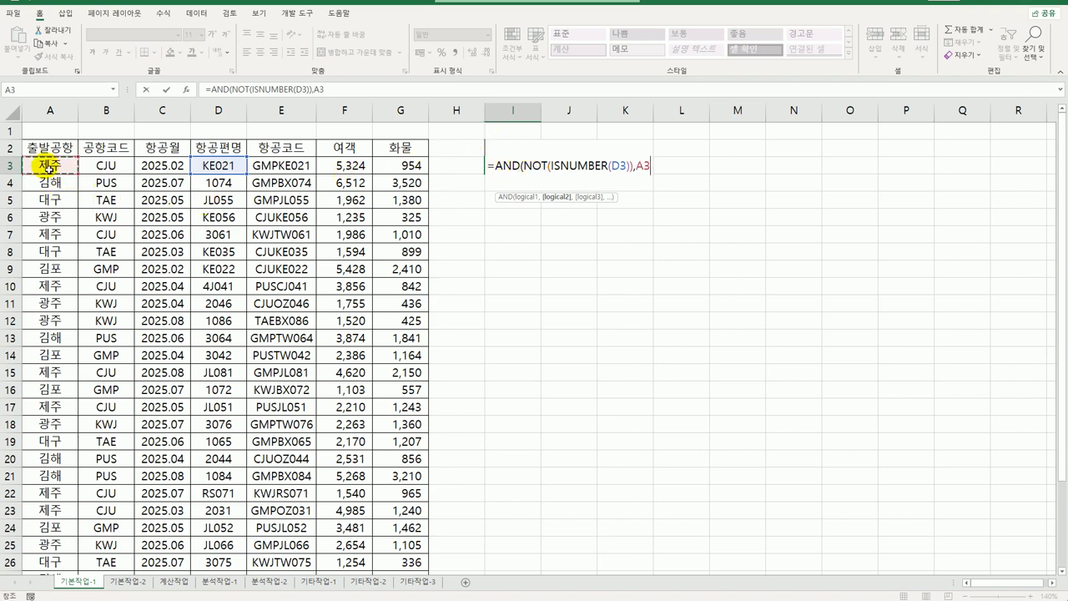
{"action": "type", "text": "<>"}
{"action": "type", "text": "\"wp"}
{"action": "key", "text": "BackSpace"}
{"action": "key", "text": "BackSpace"}
{"action": "type", "text": "제주\""}
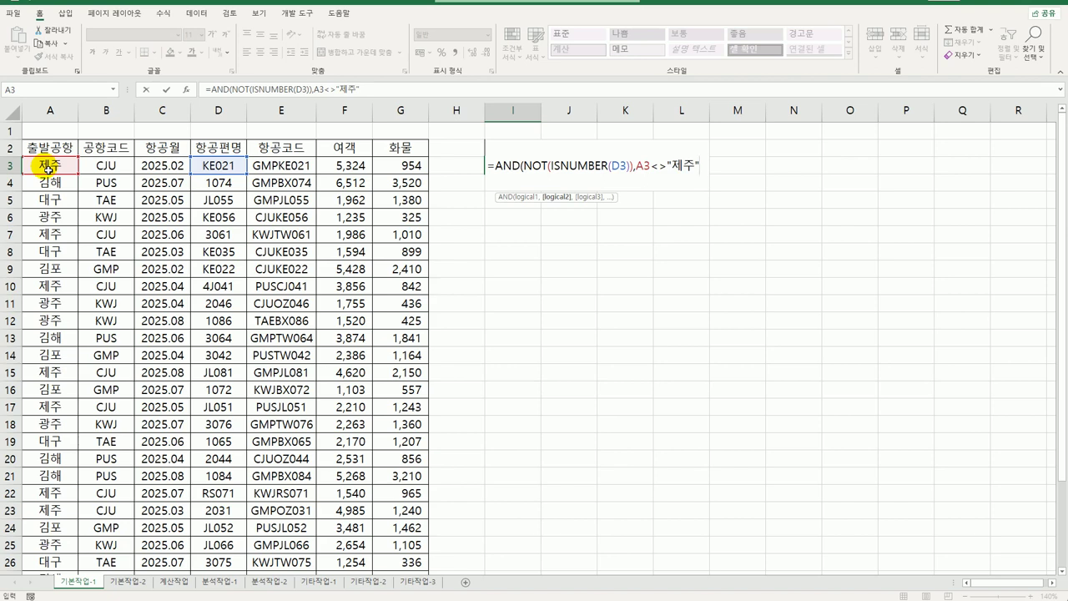
{"action": "key", "text": "Return"}
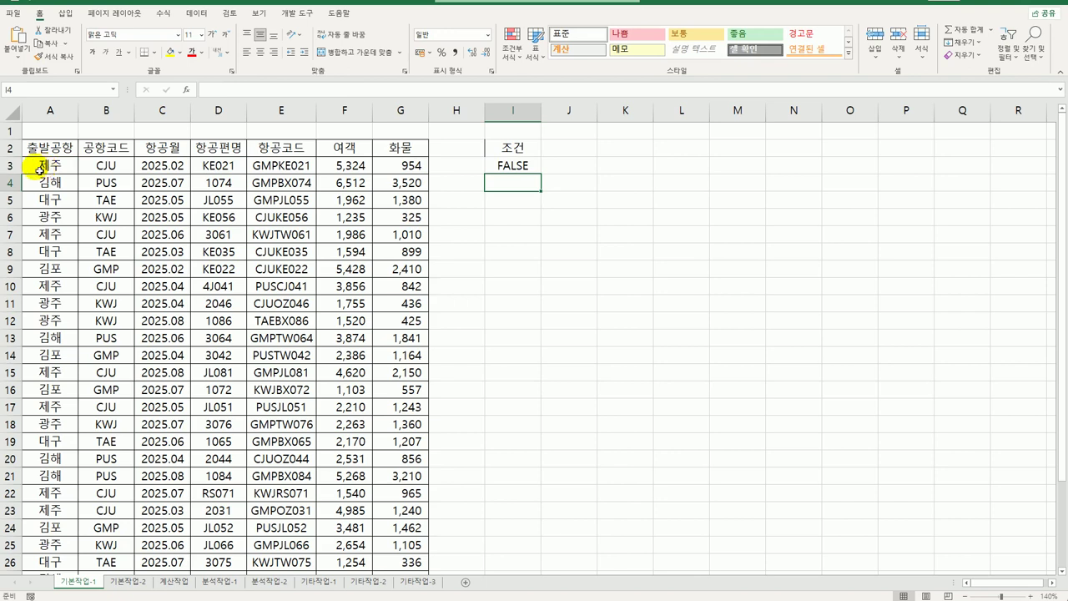
Copy the 항공월, 항공편명, 여객 and 화물 headings from the table into the row starting at I6.
{"action": "left_click", "coordinate": [169, 150]}
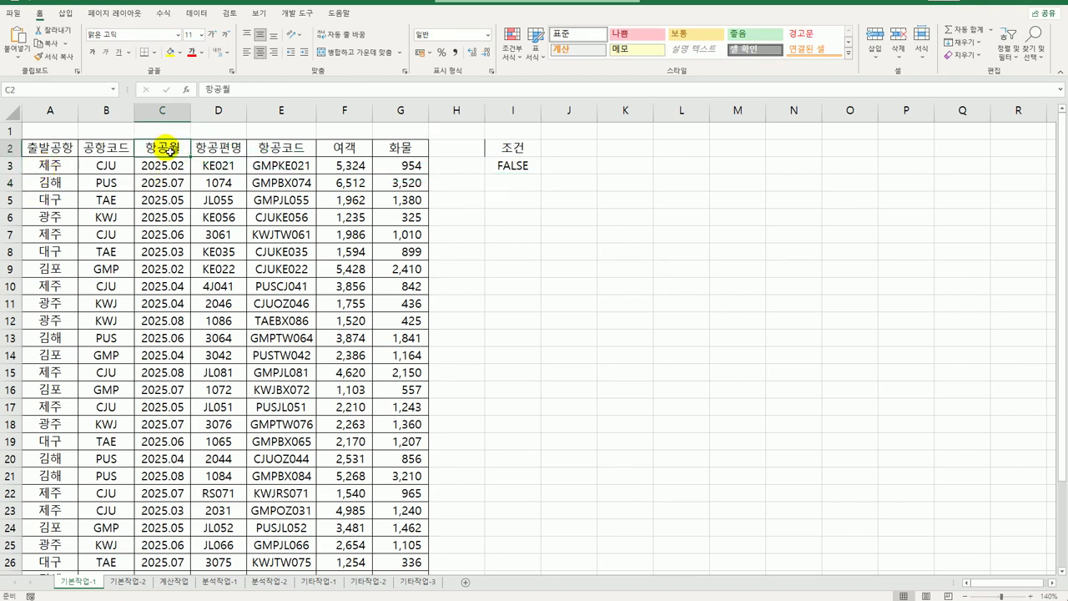
{"action": "left_click", "coordinate": [216, 148], "text": "ctrl"}
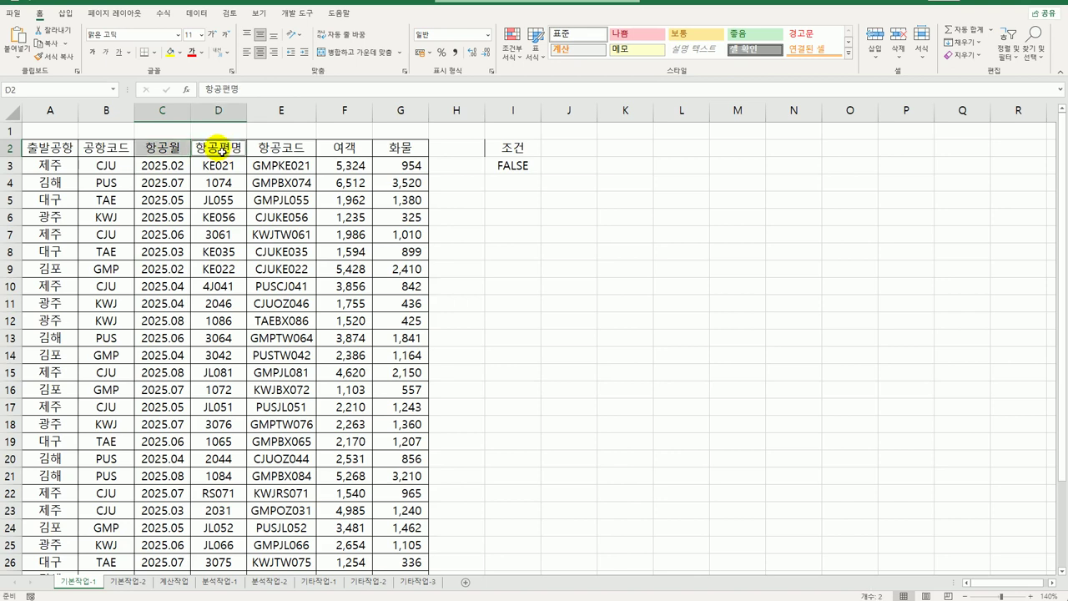
{"action": "left_click", "coordinate": [348, 155], "text": "ctrl"}
{"action": "left_click", "coordinate": [411, 150], "text": "ctrl"}
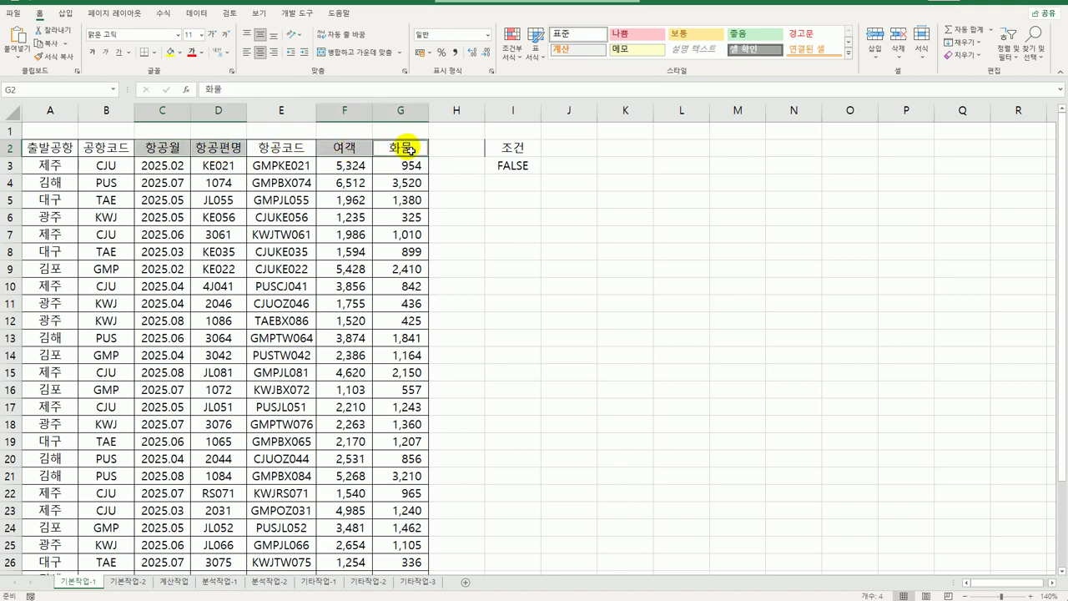
{"action": "key", "text": "ctrl+c"}
{"action": "left_click", "coordinate": [529, 217]}
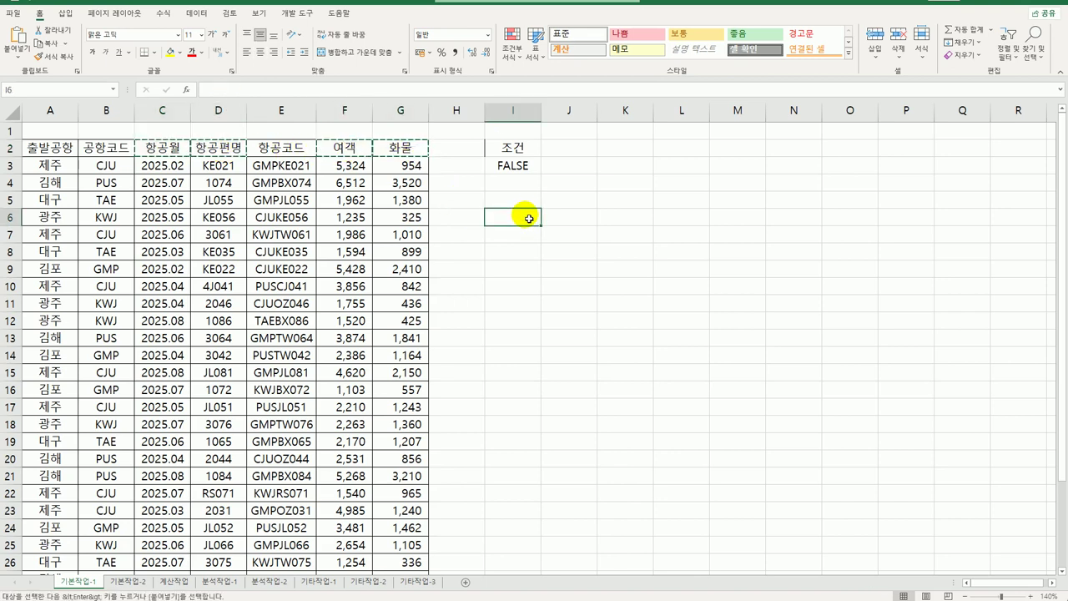
{"action": "key", "text": "ctrl+v"}
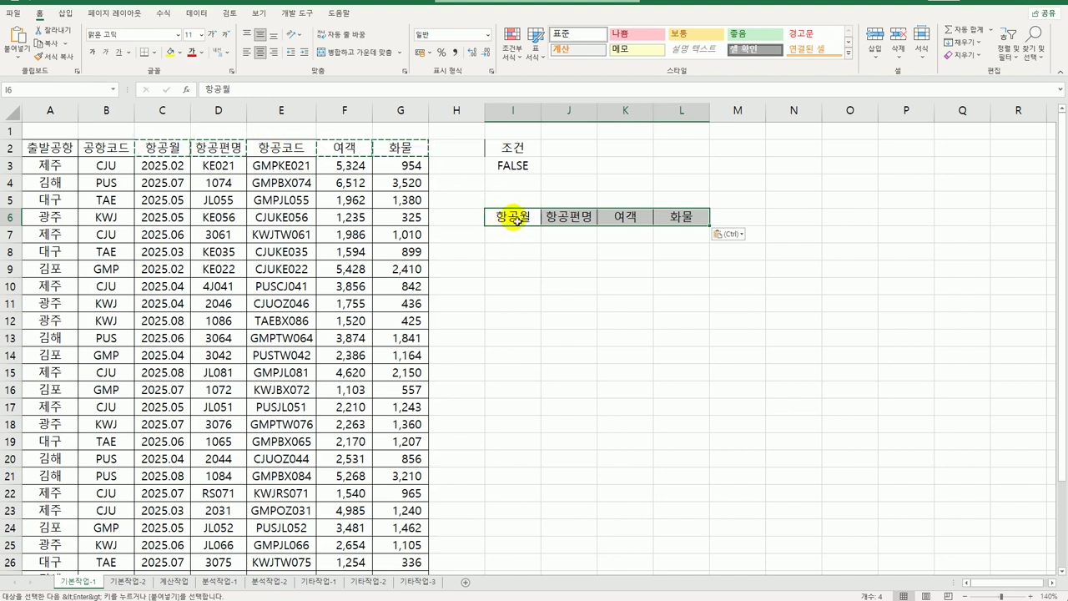
Set up an advanced filter on the flight table with list range A2:G32 and criteria range I2:I3.
{"action": "left_click", "coordinate": [171, 167]}
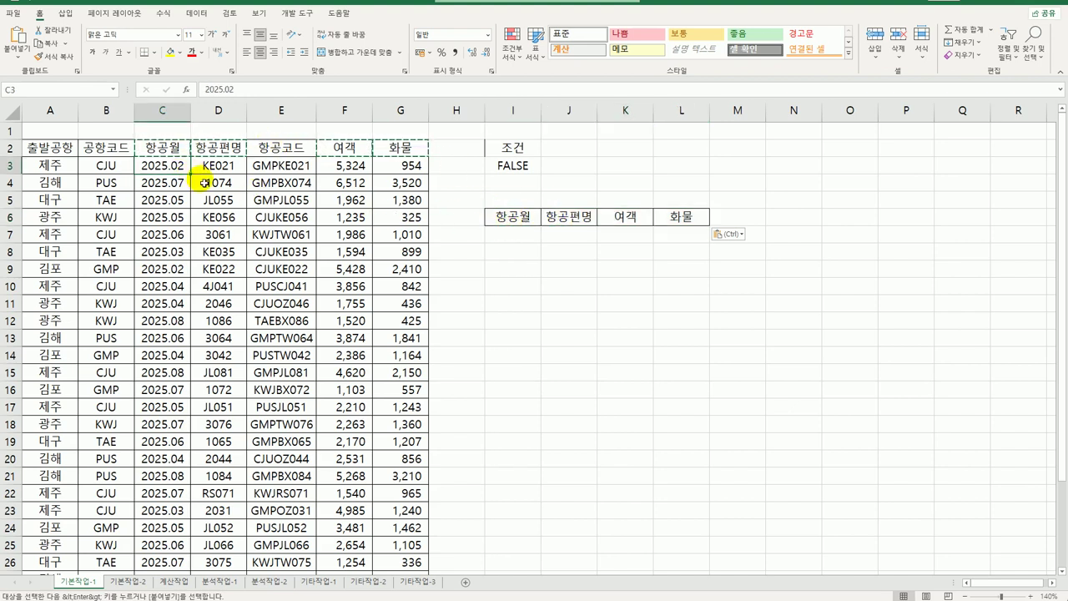
{"action": "left_click", "coordinate": [197, 13]}
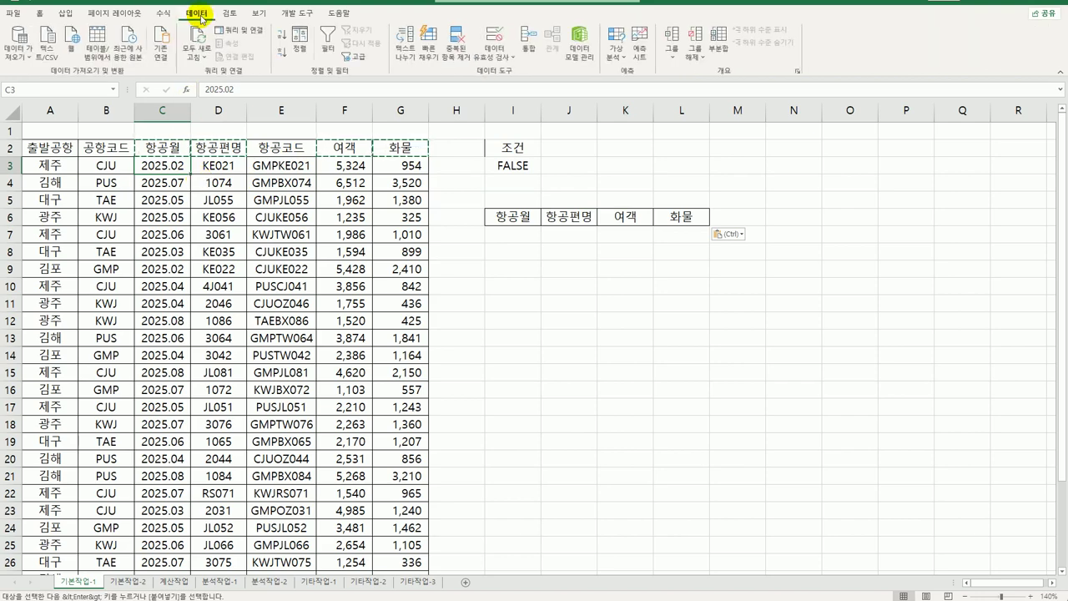
{"action": "left_click", "coordinate": [354, 56]}
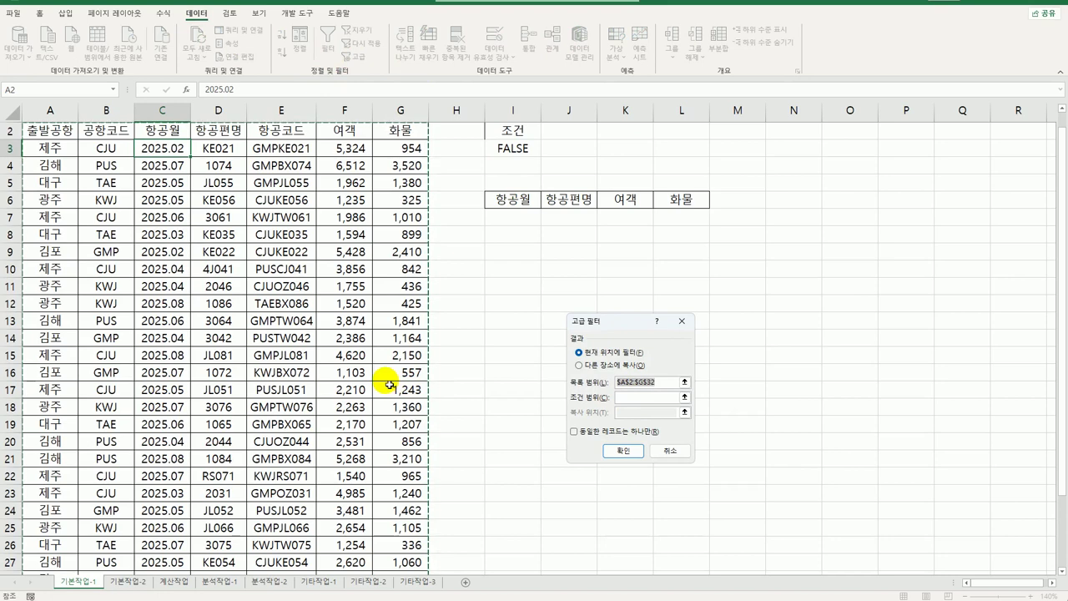
{"action": "scroll", "coordinate": [385, 383], "scroll_direction": "down", "scroll_amount": 2}
{"action": "scroll", "coordinate": [386, 383], "scroll_direction": "down", "scroll_amount": 2}
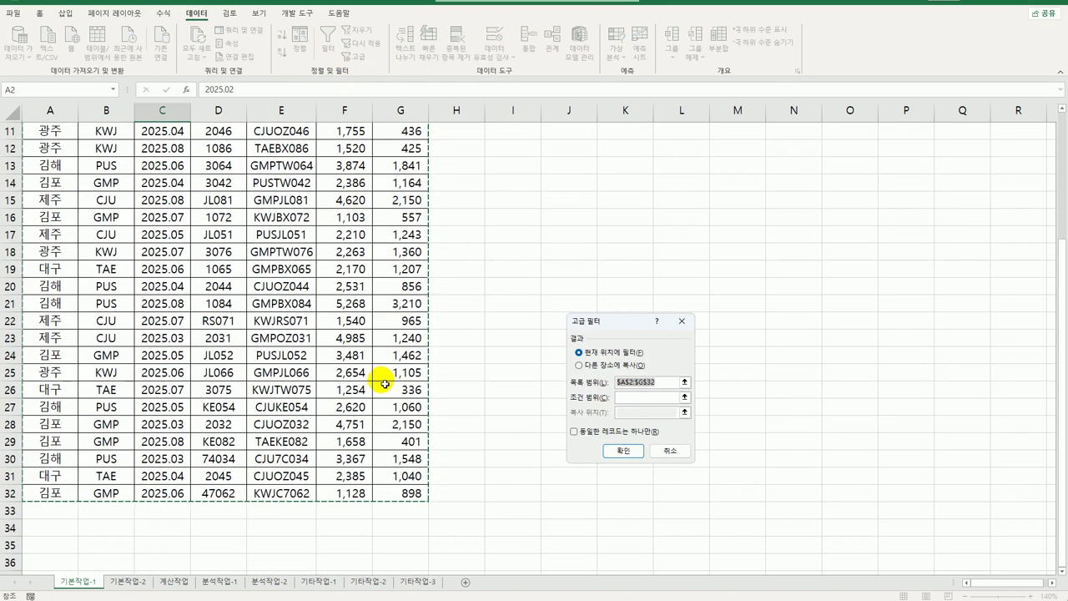
{"action": "left_click", "coordinate": [624, 398]}
{"action": "scroll", "coordinate": [589, 400], "scroll_direction": "up", "scroll_amount": 4}
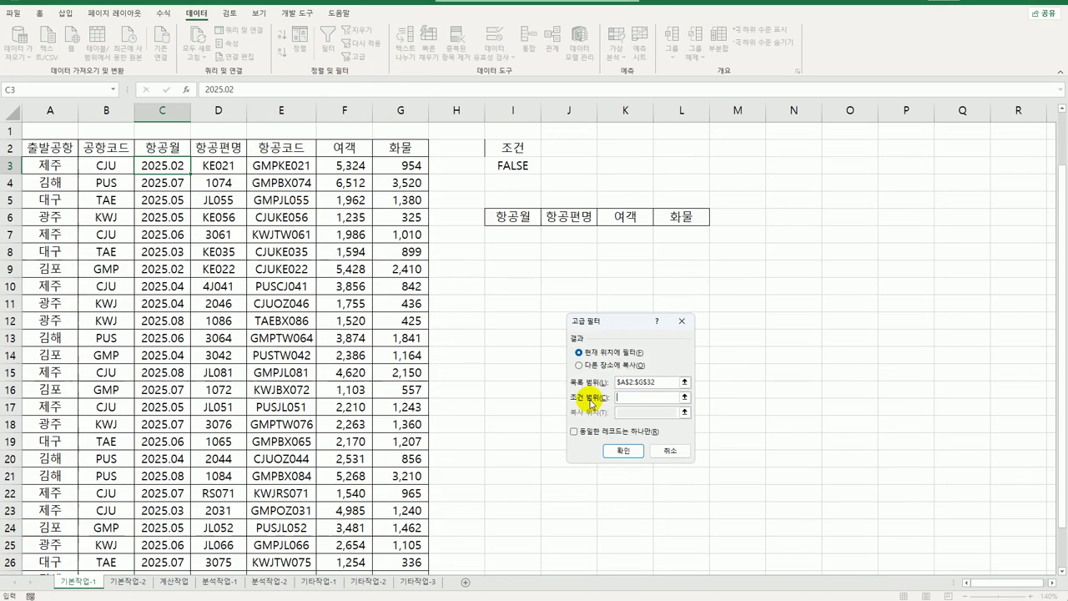
{"action": "left_click_drag", "start_coordinate": [508, 147], "coordinate": [508, 167]}
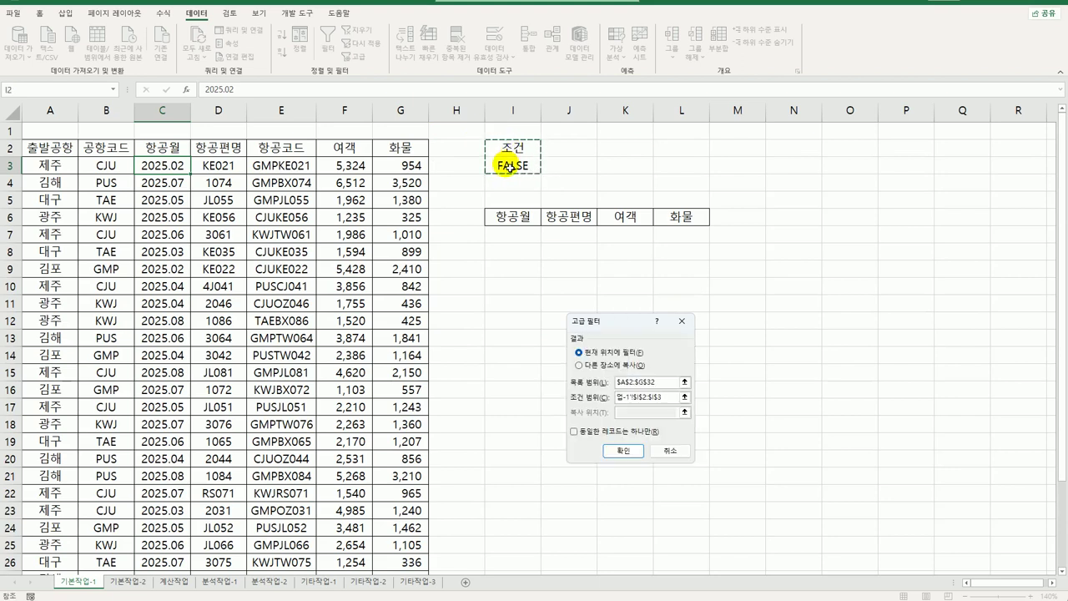
Have the advanced filter copy its results to the headings in I6:L6 and run it.
{"action": "left_click", "coordinate": [617, 365]}
{"action": "left_click", "coordinate": [626, 411]}
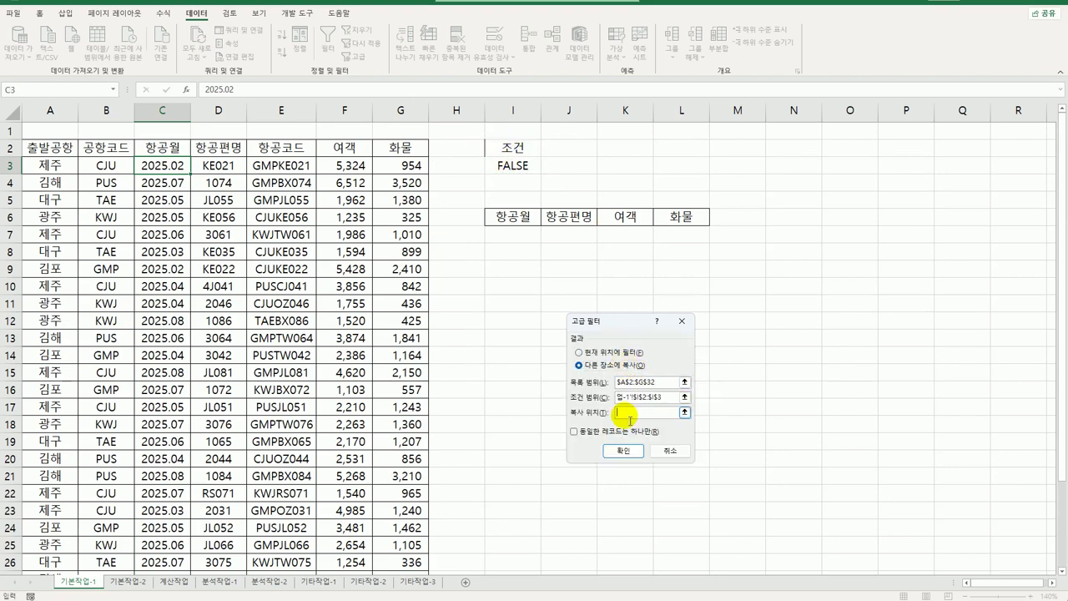
{"action": "left_click_drag", "start_coordinate": [507, 219], "coordinate": [680, 217]}
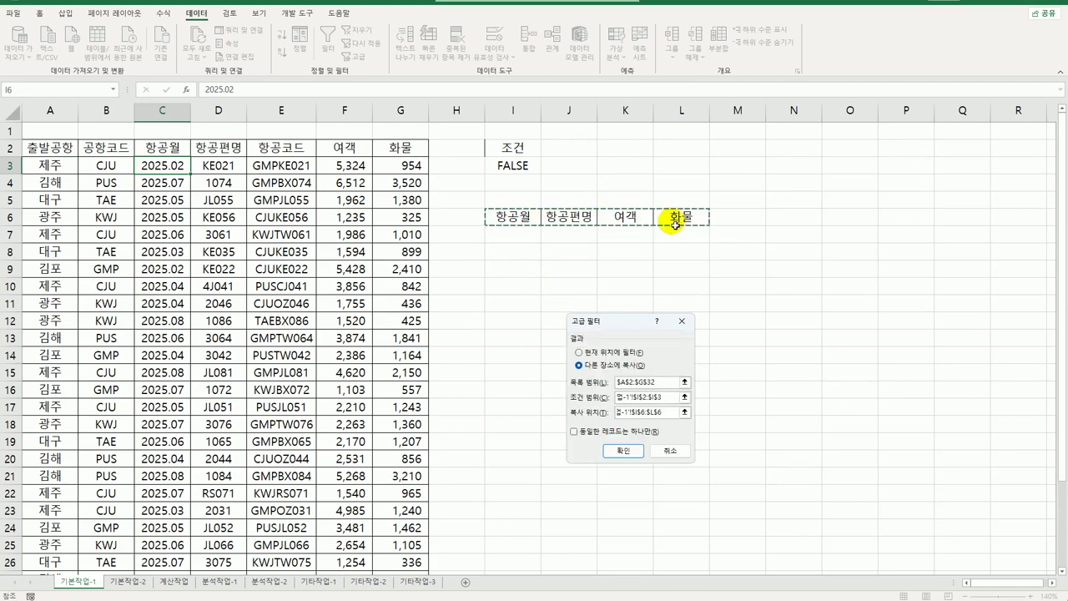
{"action": "left_click", "coordinate": [622, 451]}
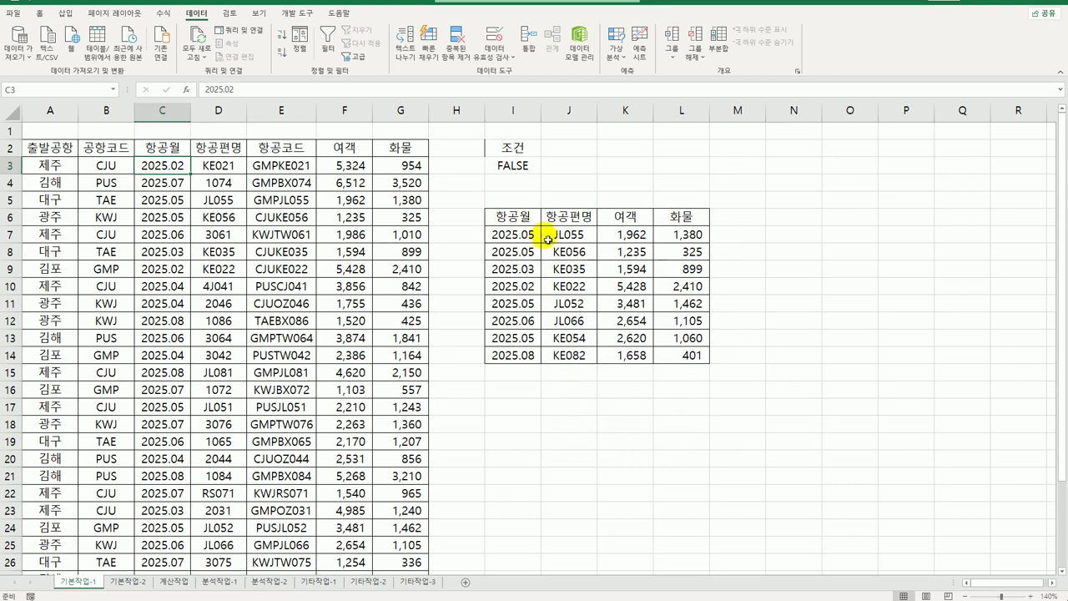
{"action": "left_click", "coordinate": [528, 169]}
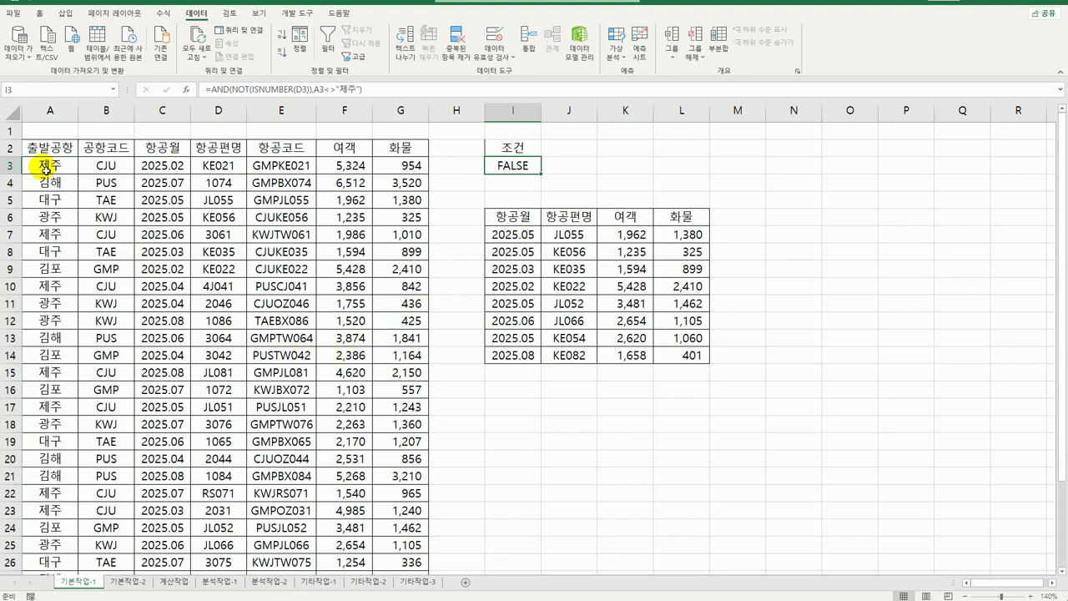
Start a new conditional formatting rule for A3:G32 that uses a formula to determine which cells to format.
{"action": "left_click_drag", "start_coordinate": [46, 170], "coordinate": [386, 548]}
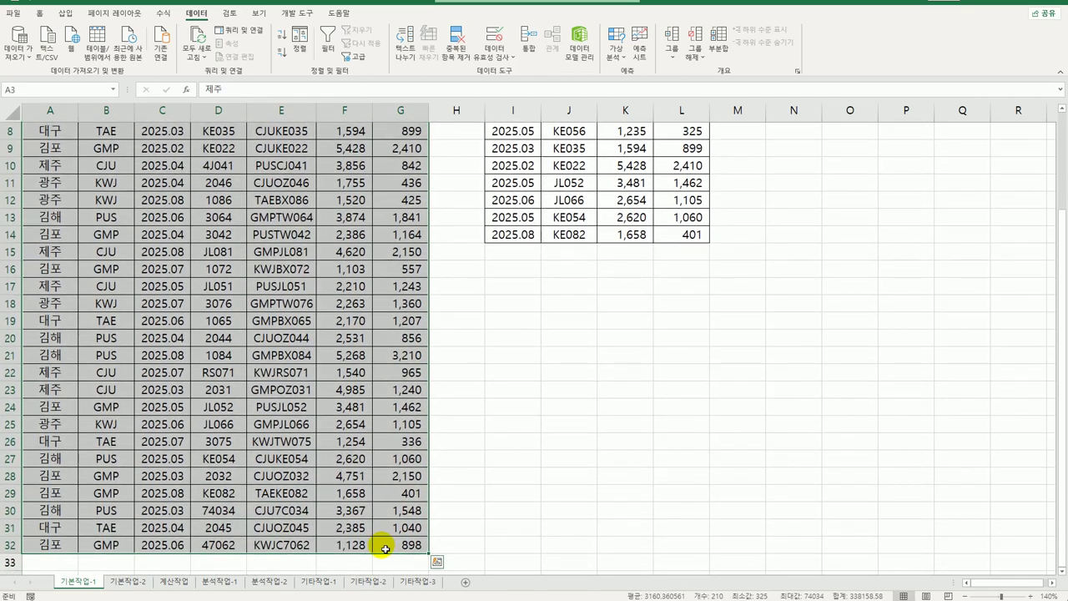
{"action": "scroll", "coordinate": [383, 543], "scroll_direction": "up", "scroll_amount": 3}
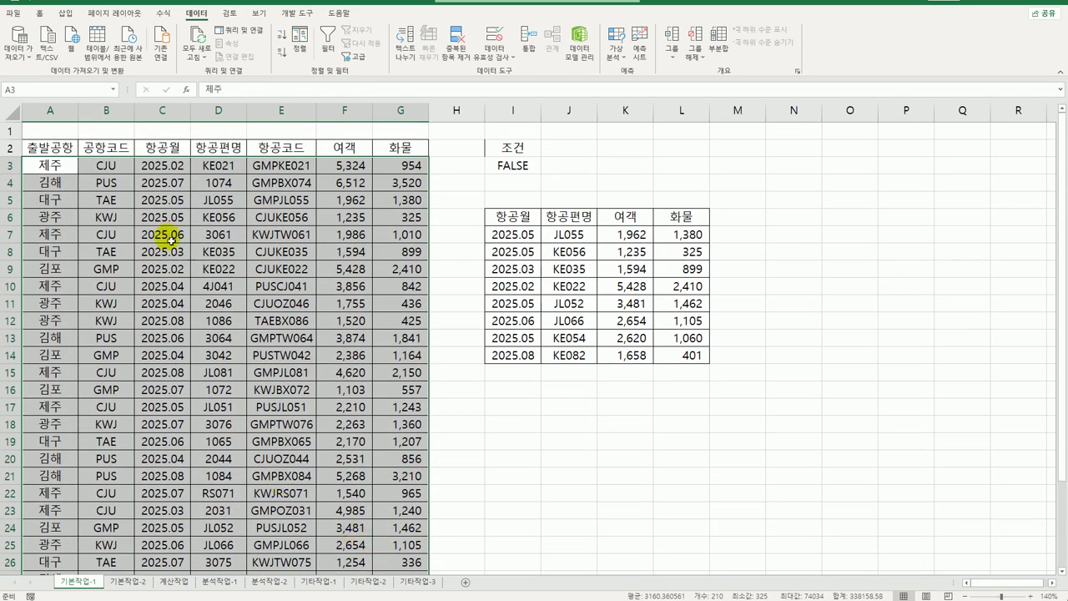
{"action": "left_click", "coordinate": [39, 13]}
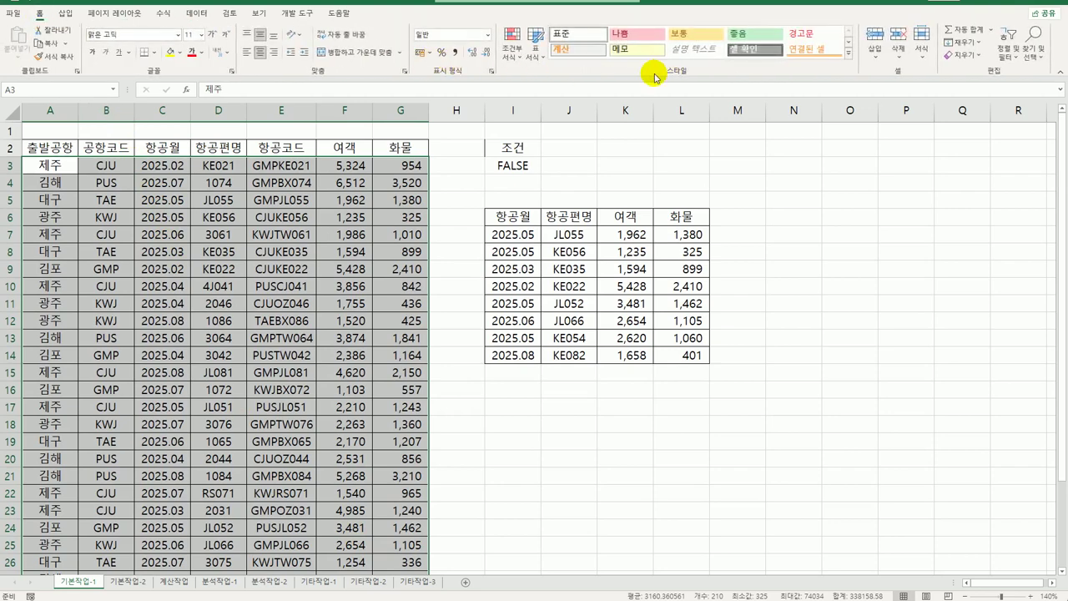
{"action": "left_click", "coordinate": [512, 47]}
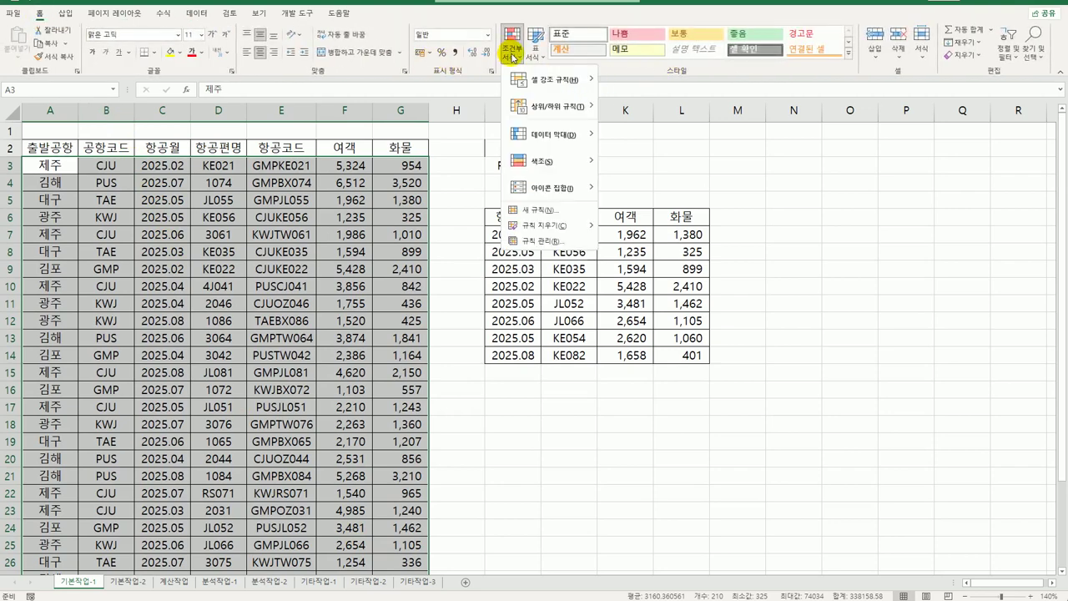
{"action": "left_click", "coordinate": [539, 210]}
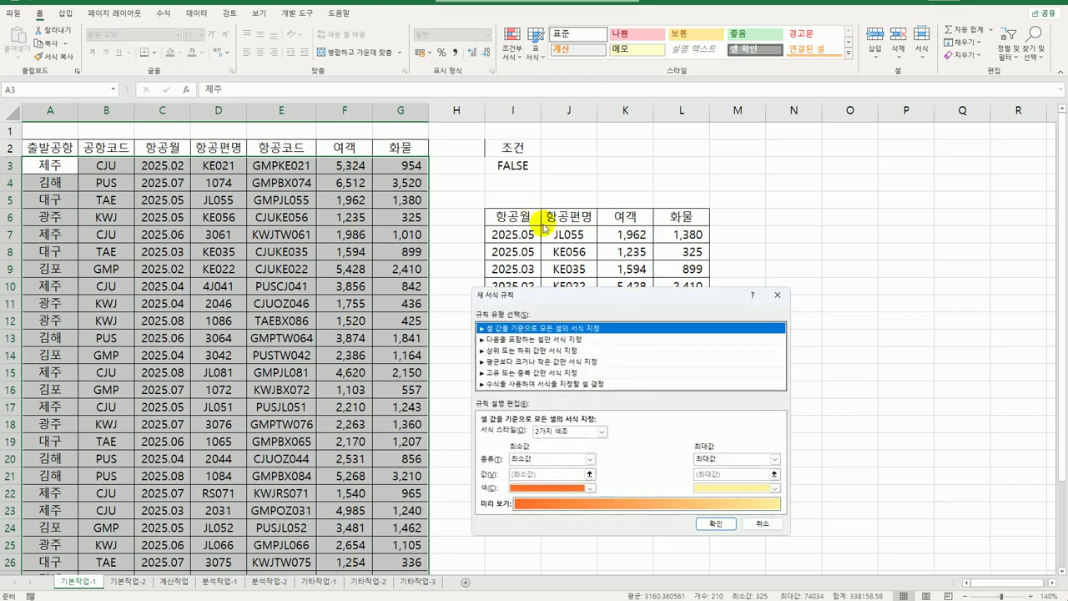
{"action": "left_click_drag", "start_coordinate": [538, 282], "coordinate": [533, 141]}
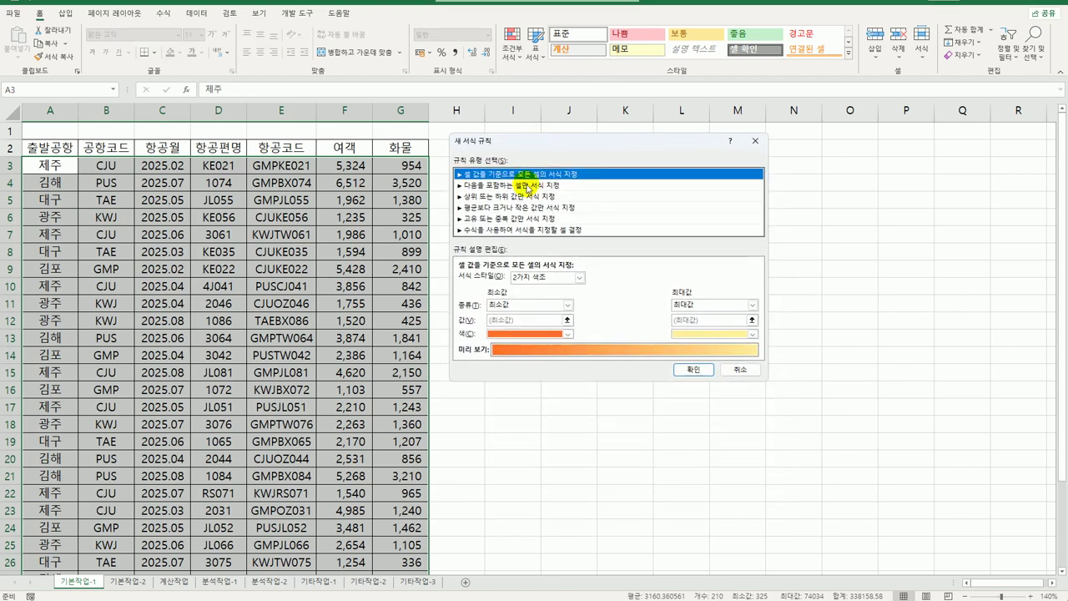
{"action": "left_click", "coordinate": [513, 231]}
Enter =ISODD(RIGHT($C3,2)) as the rule's formula so it tests for odd flight months.
{"action": "left_click", "coordinate": [505, 281]}
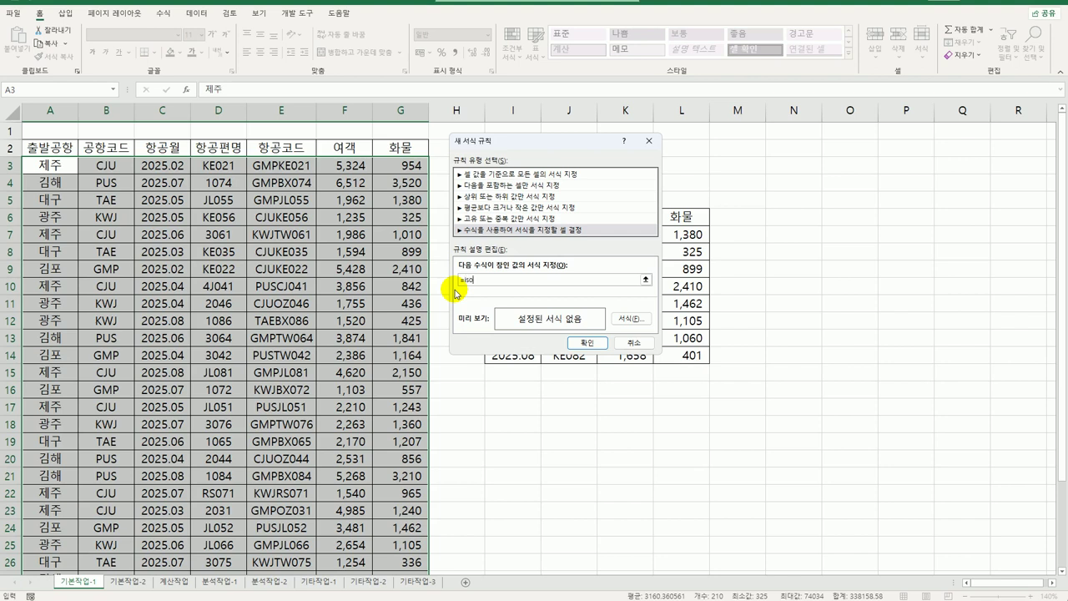
{"action": "type", "text": "dd(right("}
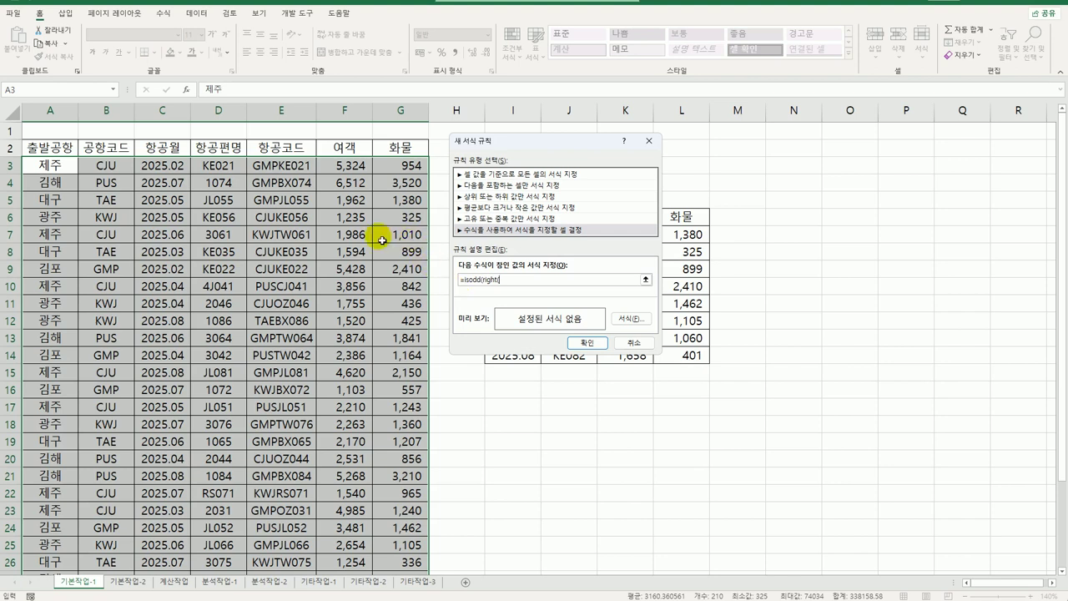
{"action": "left_click", "coordinate": [159, 171]}
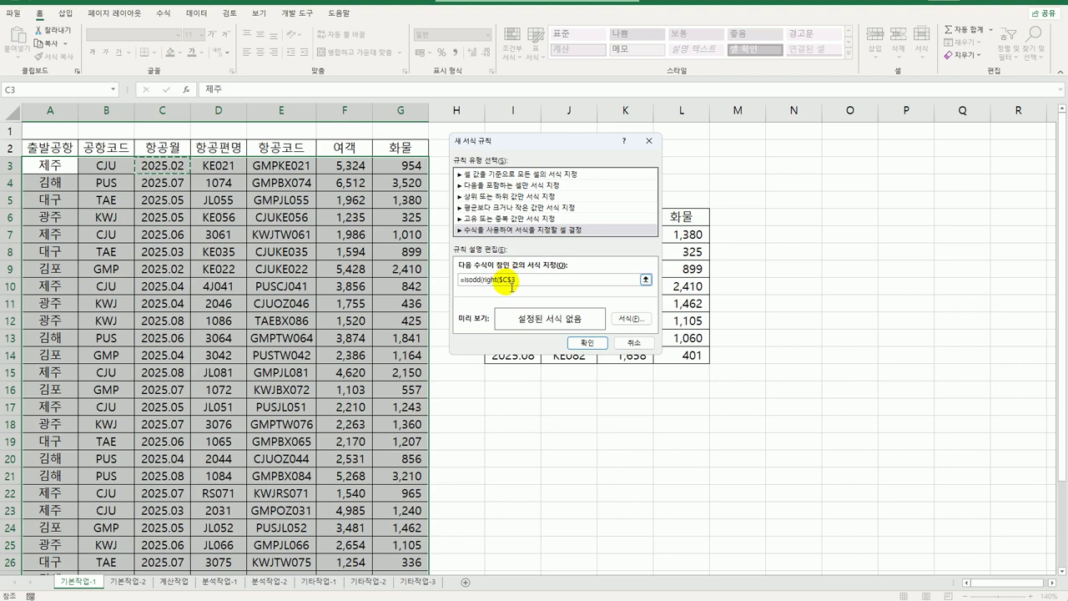
{"action": "key", "text": "F4"}
{"action": "key", "text": "F4"}
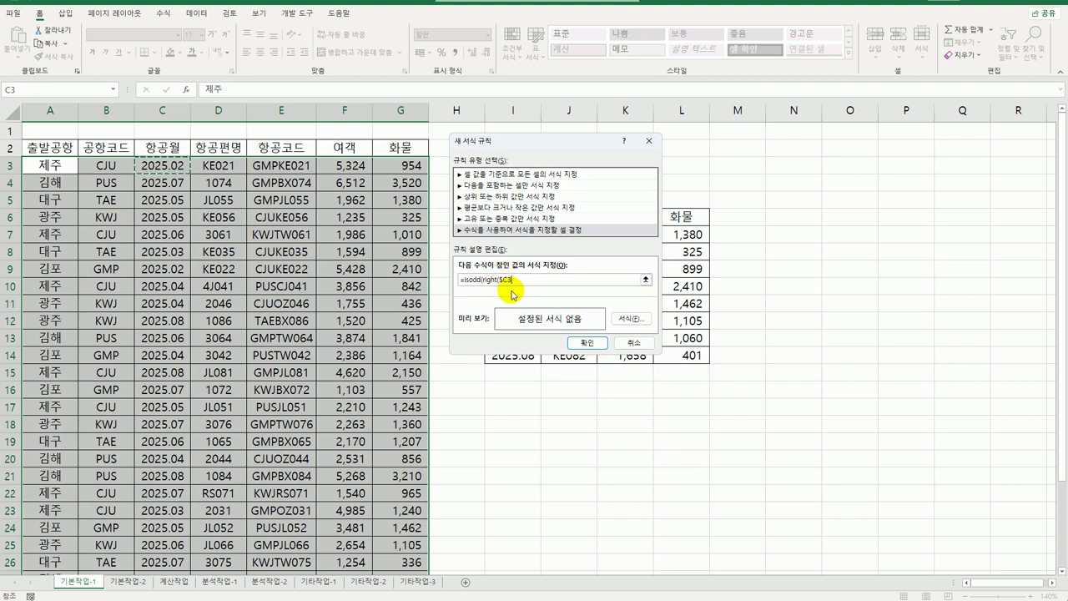
{"action": "type", "text": ","}
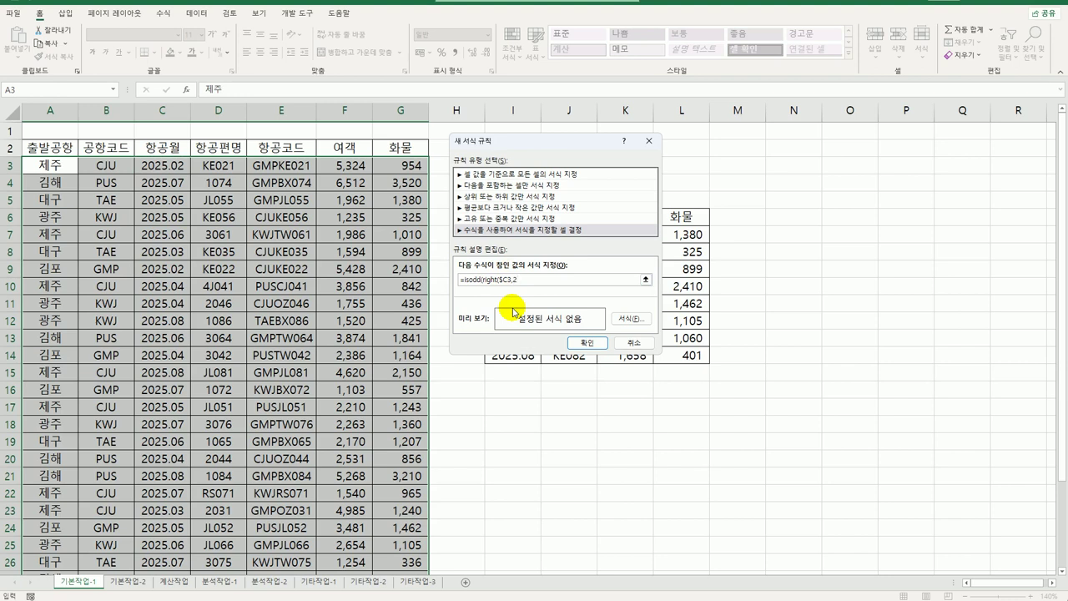
{"action": "type", "text": "2))"}
Format the matching rows in bold italic with the standard blue font color and apply the rule.
{"action": "left_click", "coordinate": [635, 321]}
{"action": "left_click", "coordinate": [675, 317]}
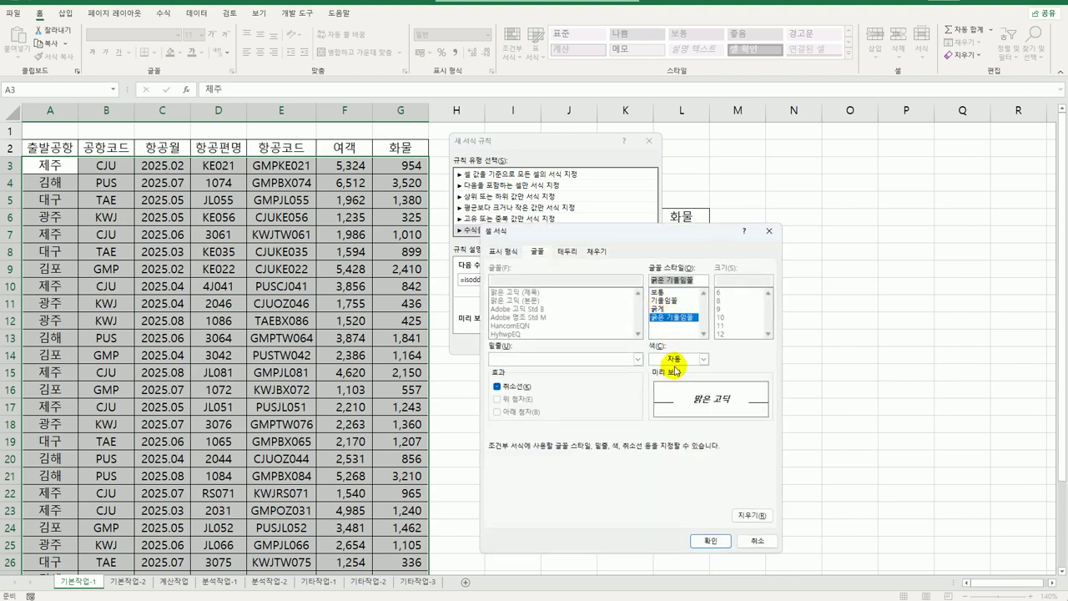
{"action": "left_click", "coordinate": [676, 359]}
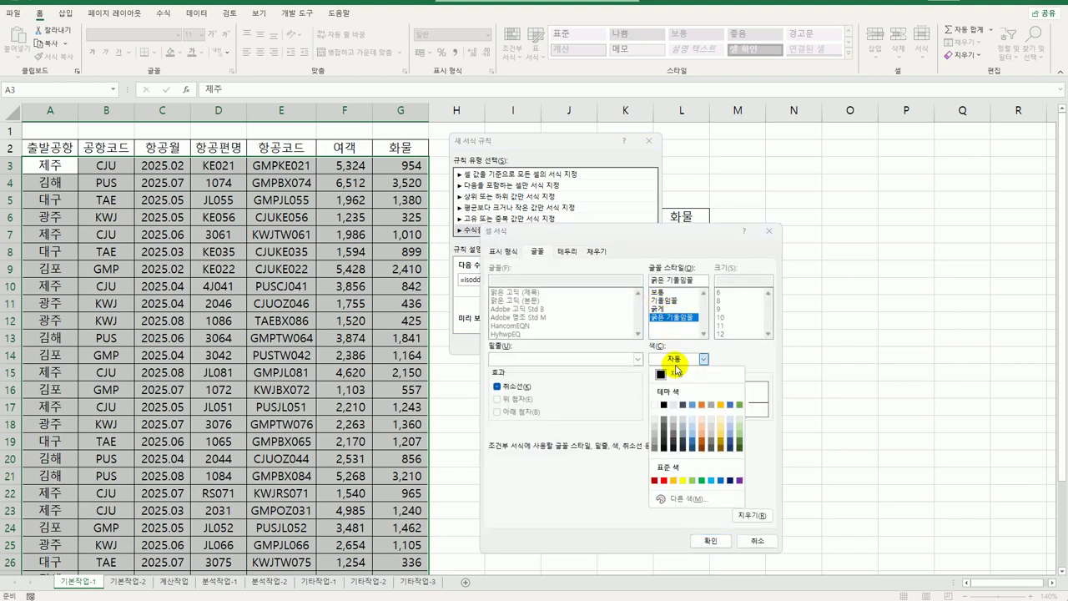
{"action": "left_click", "coordinate": [720, 481]}
{"action": "left_click", "coordinate": [710, 540]}
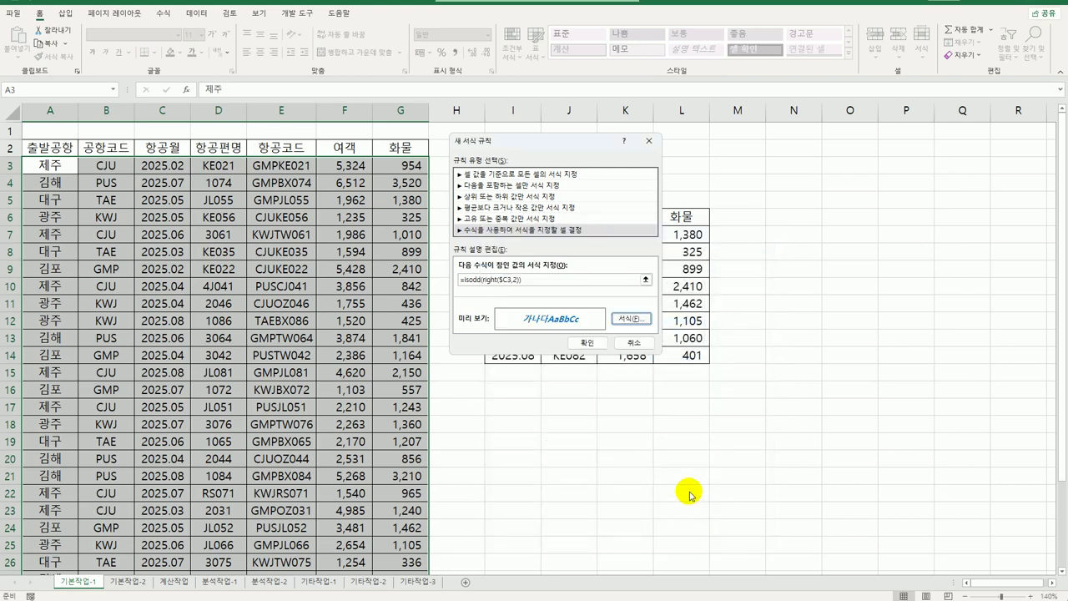
{"action": "left_click", "coordinate": [586, 343]}
{"action": "left_click", "coordinate": [480, 387]}
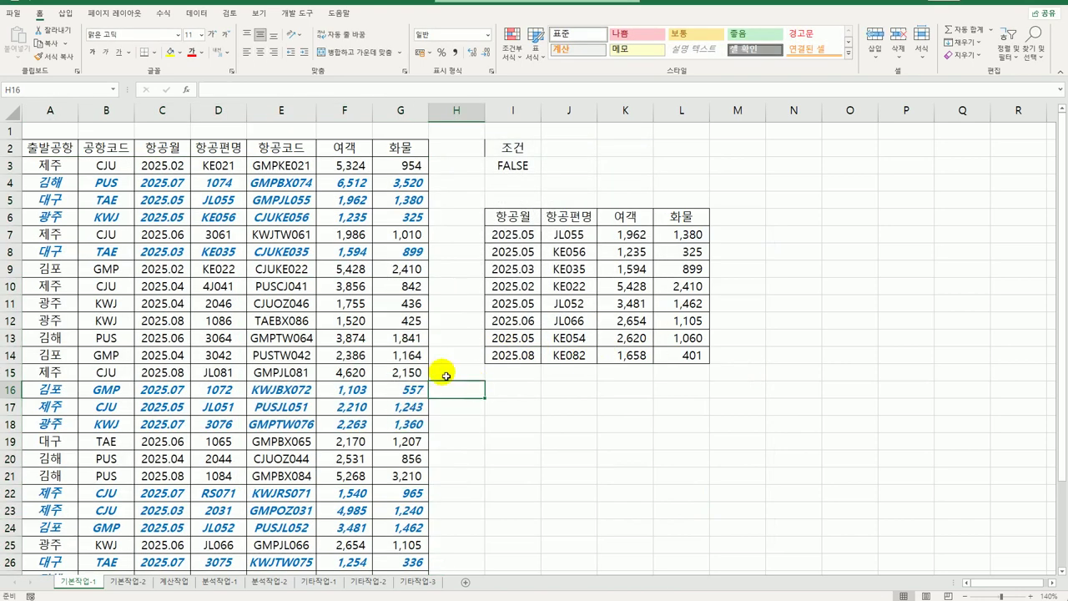
{"action": "left_click", "coordinate": [164, 186]}
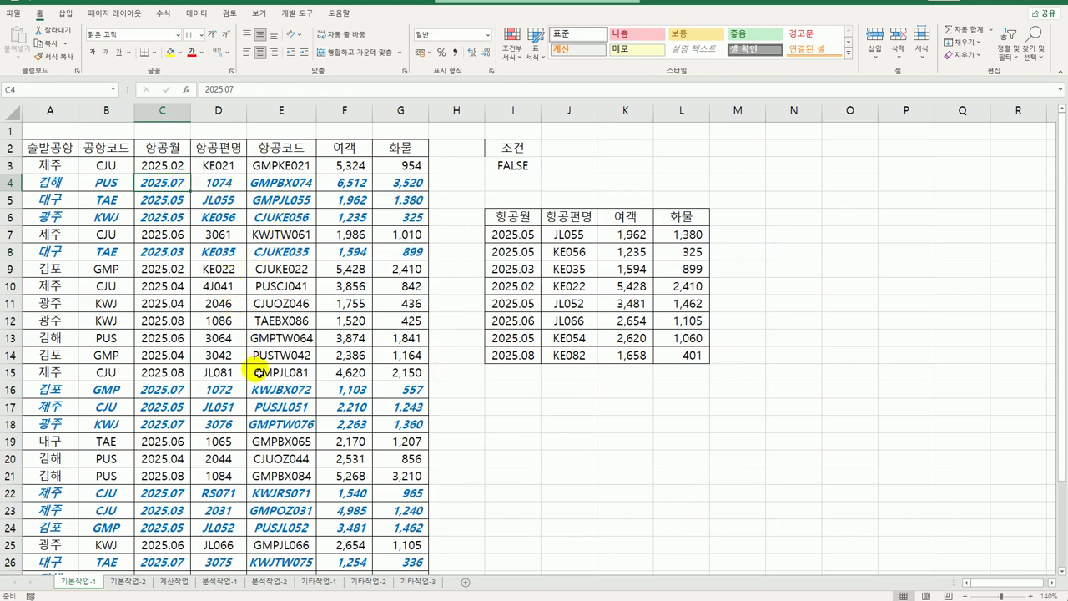
On the 기본작업-2 sheet, set the whole table A2:J99 as the print area.
{"action": "left_click", "coordinate": [131, 586]}
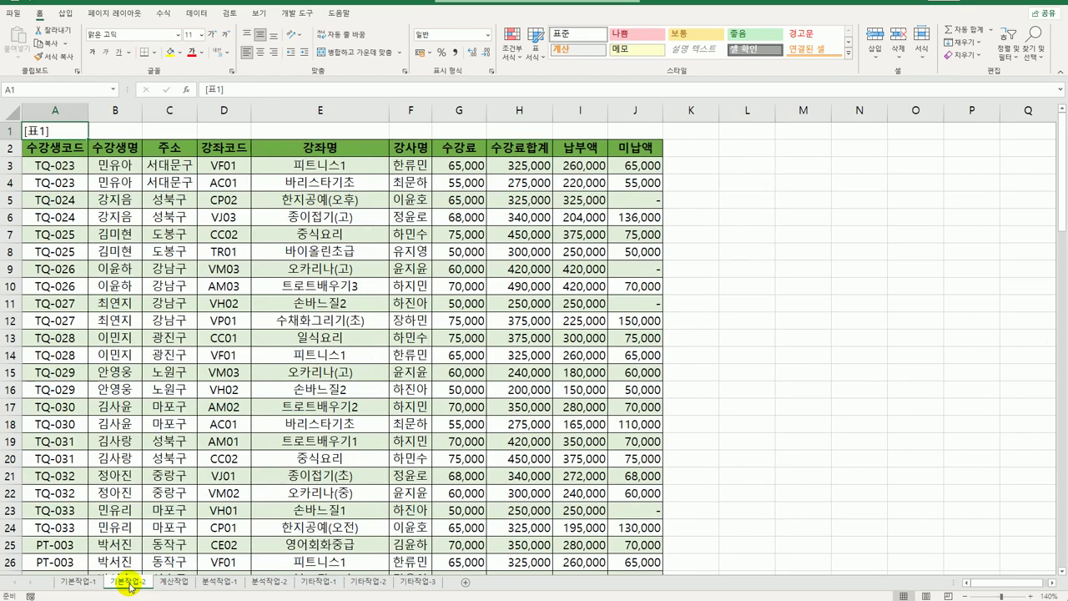
{"action": "left_click", "coordinate": [55, 151]}
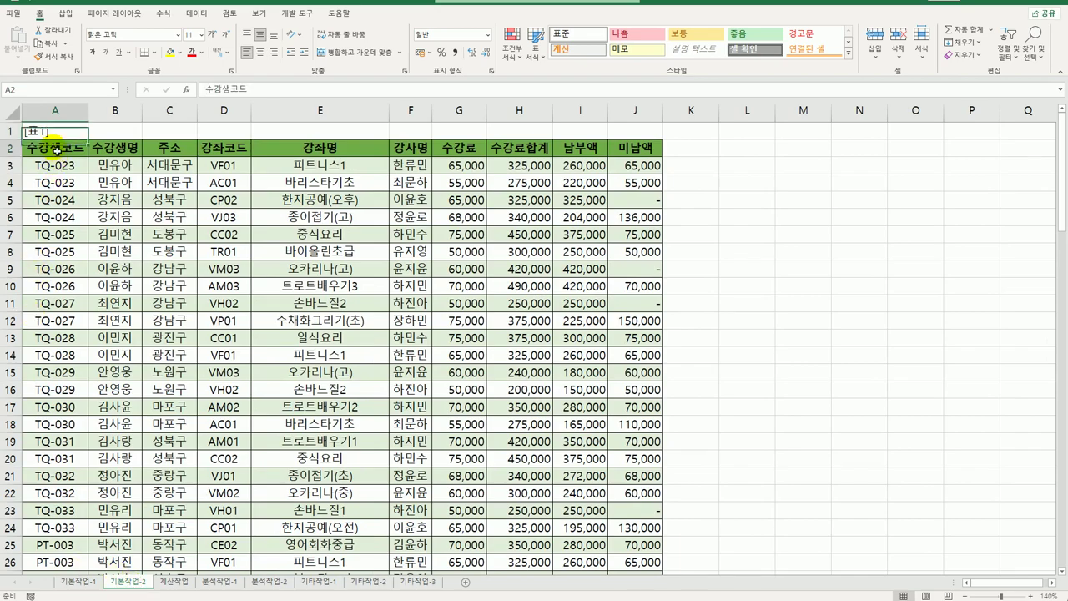
{"action": "left_click_drag", "start_coordinate": [55, 150], "coordinate": [633, 527]}
{"action": "left_click", "coordinate": [115, 13]}
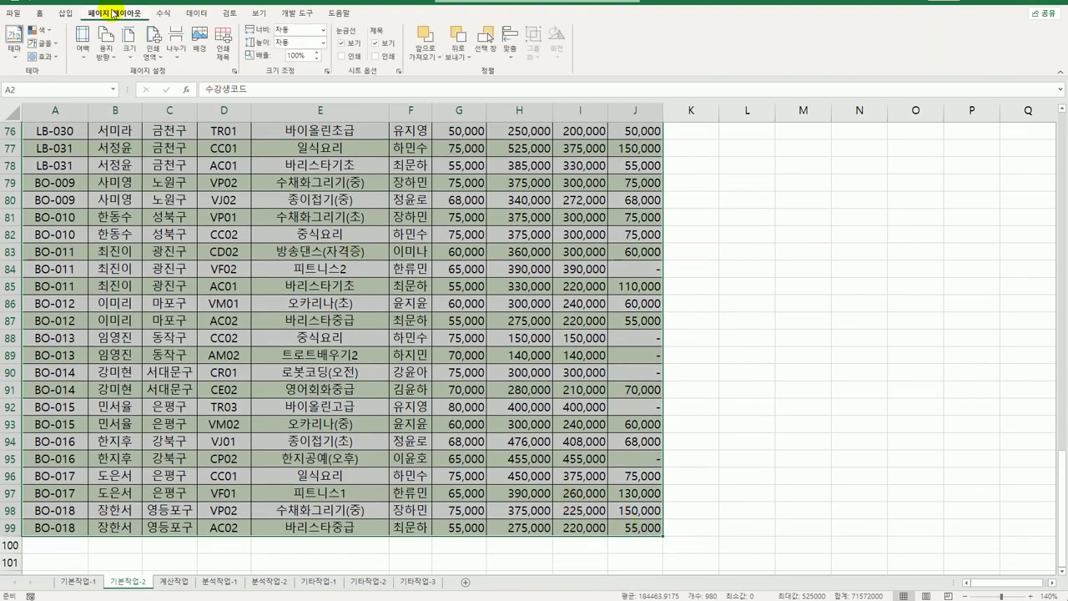
{"action": "left_click", "coordinate": [153, 50]}
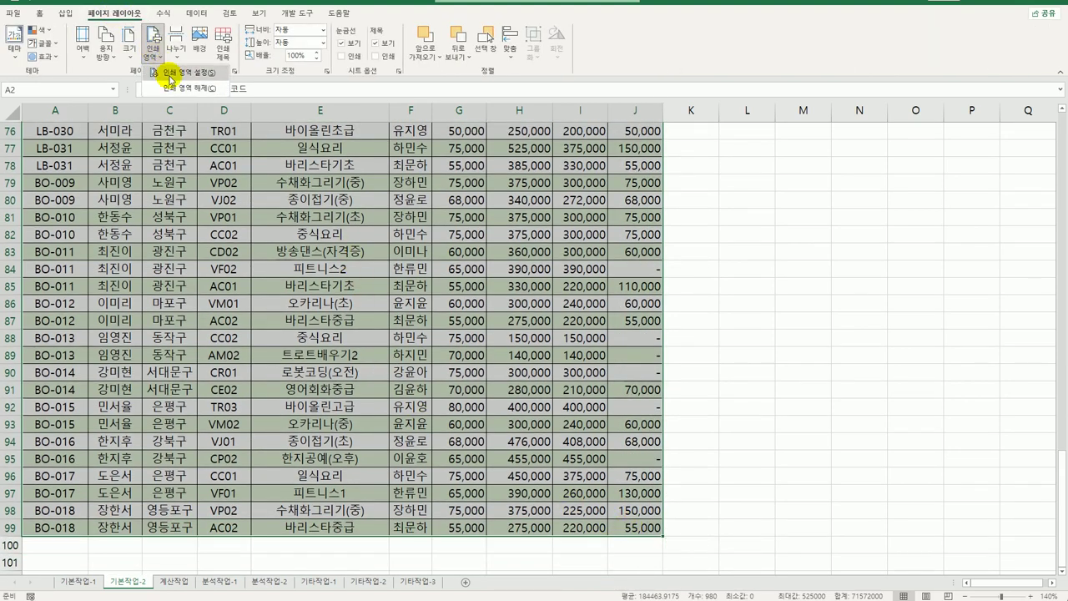
{"action": "left_click", "coordinate": [170, 75]}
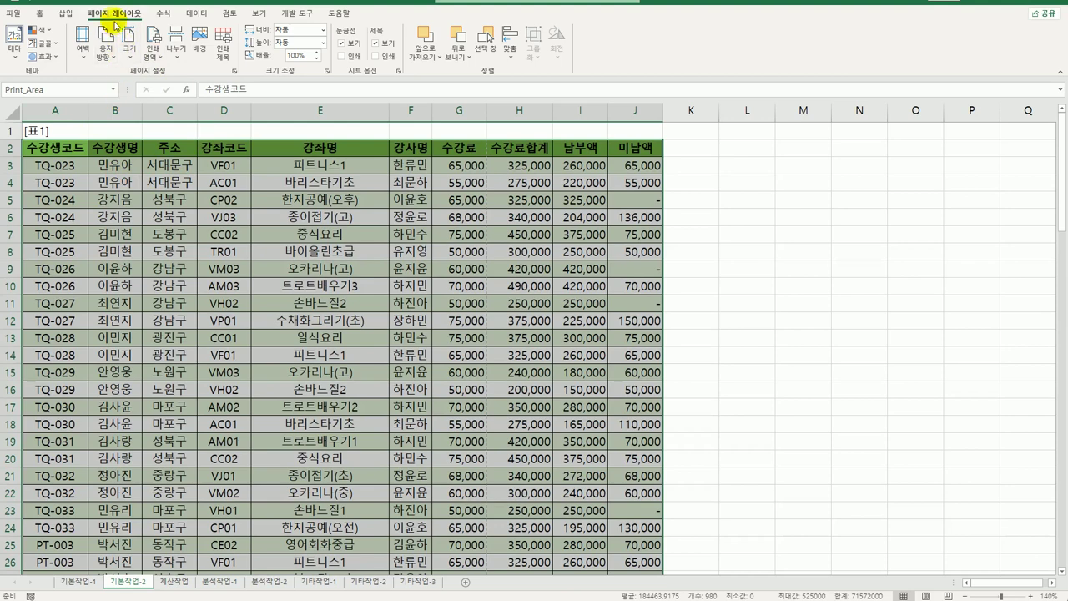
Set row 2 ($2:$2) as the title row to repeat on every printed page.
{"action": "left_click", "coordinate": [223, 66]}
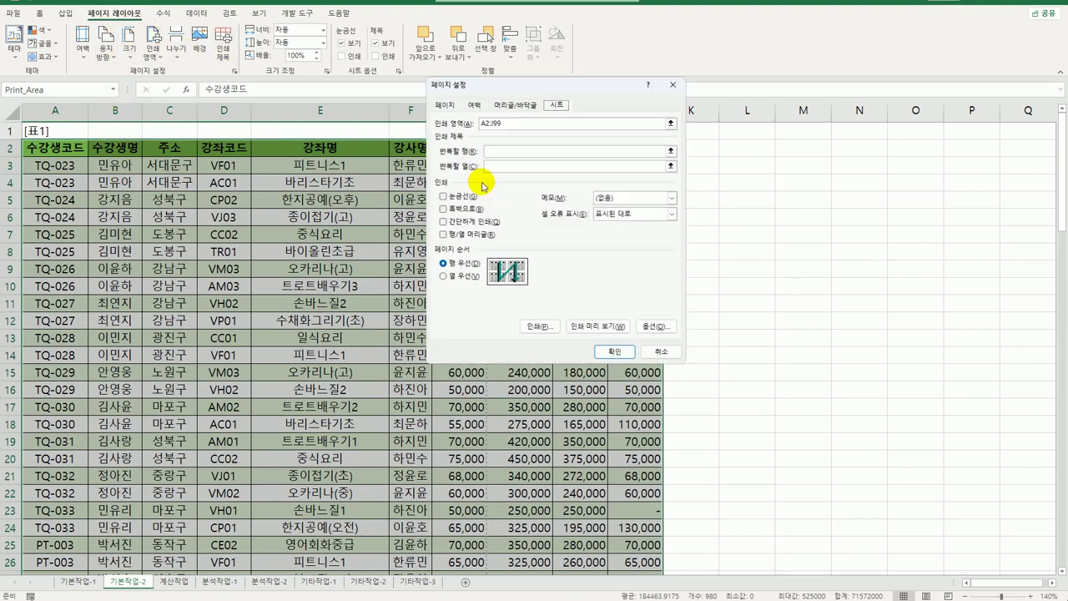
{"action": "left_click", "coordinate": [501, 151]}
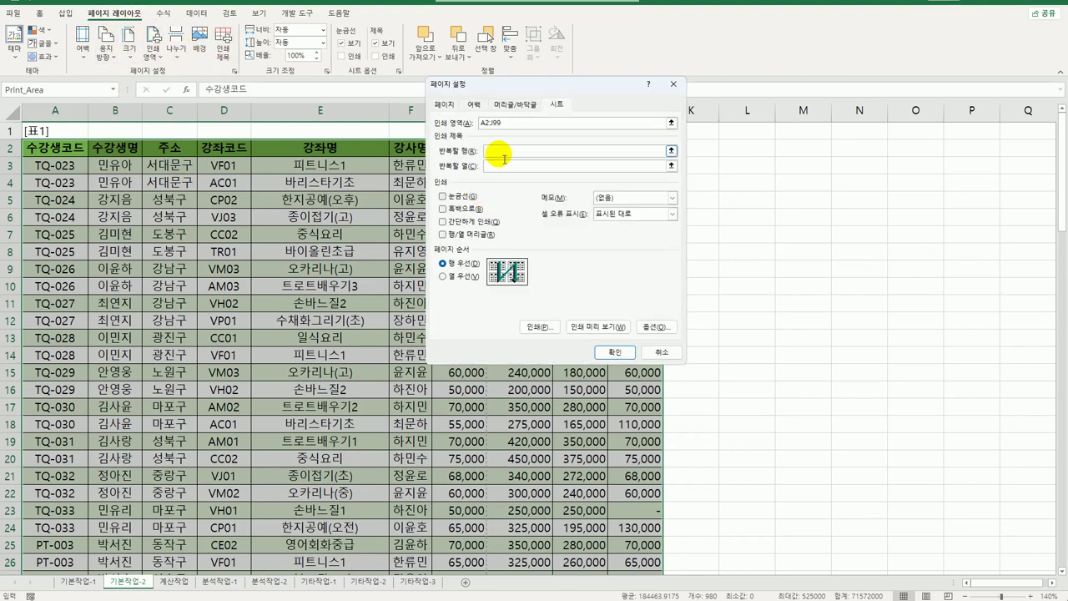
{"action": "left_click", "coordinate": [11, 148]}
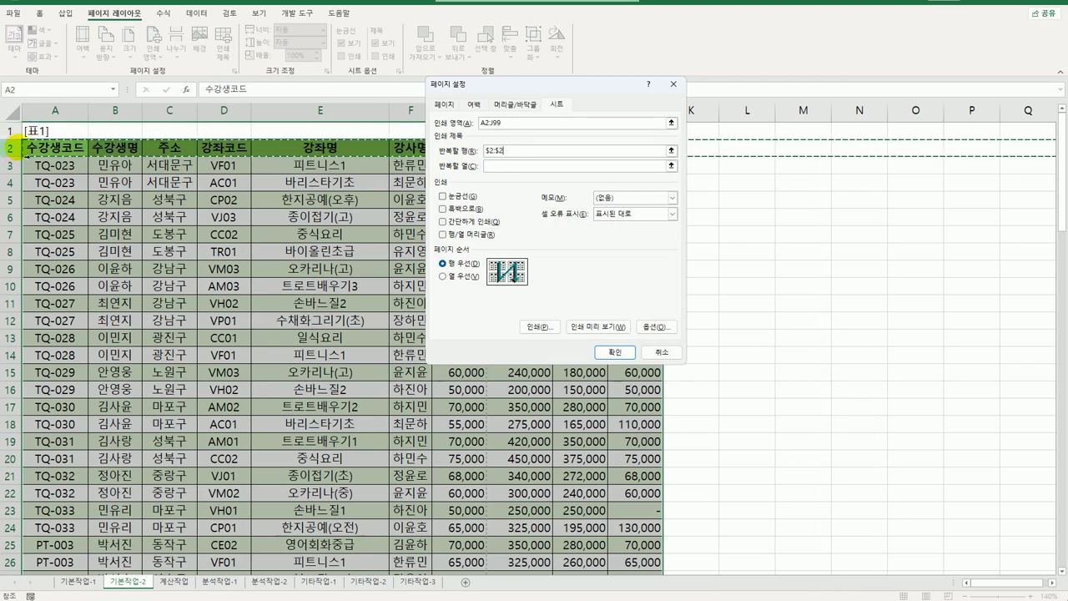
Enable different odd and even pages, and set the odd-page footer's left section to &[페이지 번호]페이지.
{"action": "left_click", "coordinate": [504, 106]}
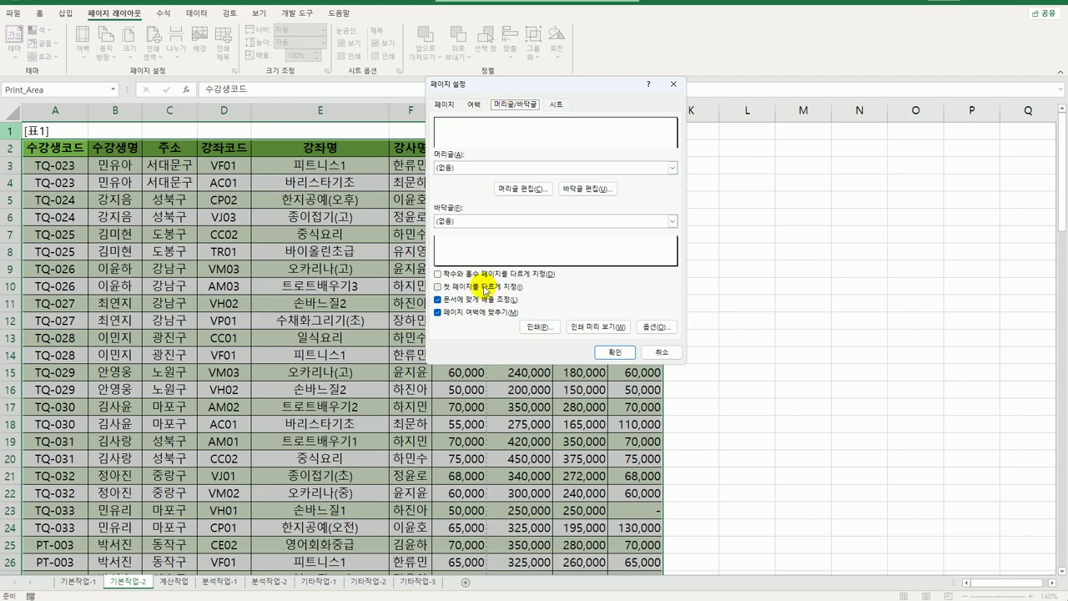
{"action": "left_click", "coordinate": [469, 276]}
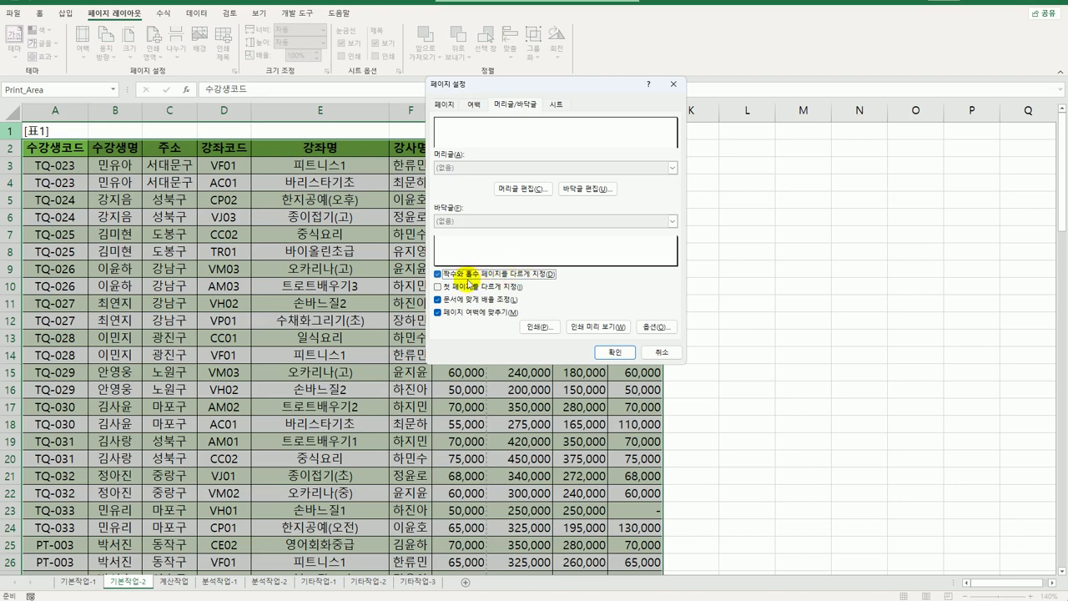
{"action": "left_click", "coordinate": [579, 191]}
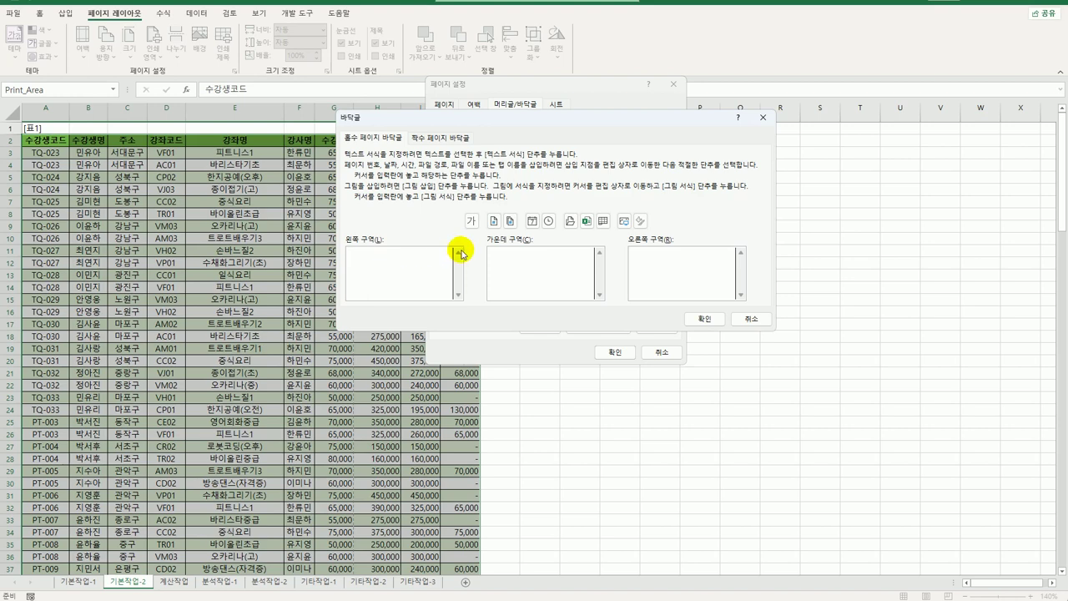
{"action": "left_click", "coordinate": [494, 222]}
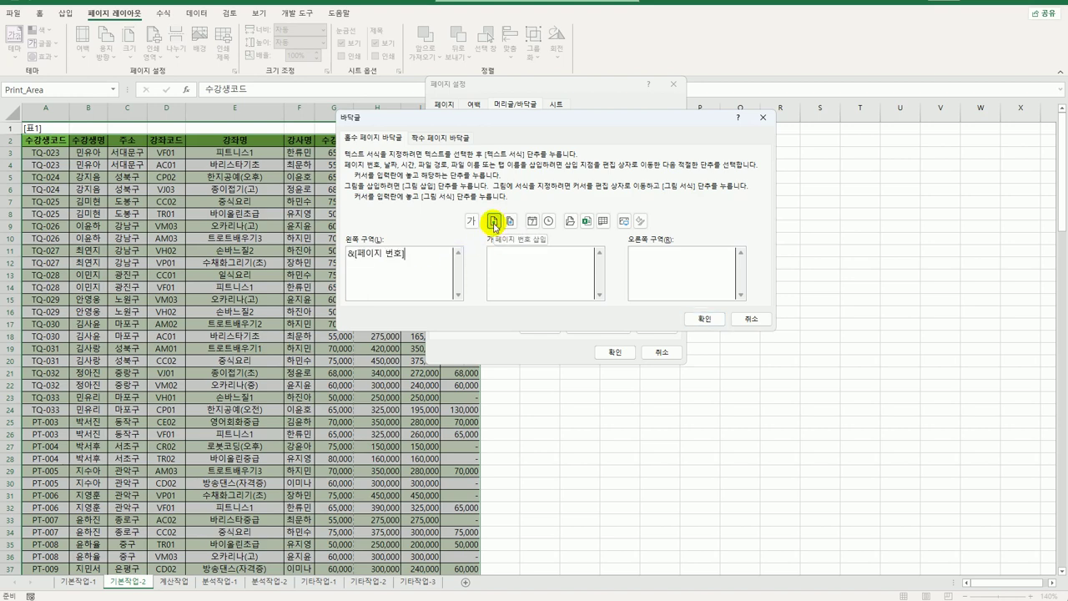
{"action": "type", "text": "v"}
{"action": "type", "text": "페이지"}
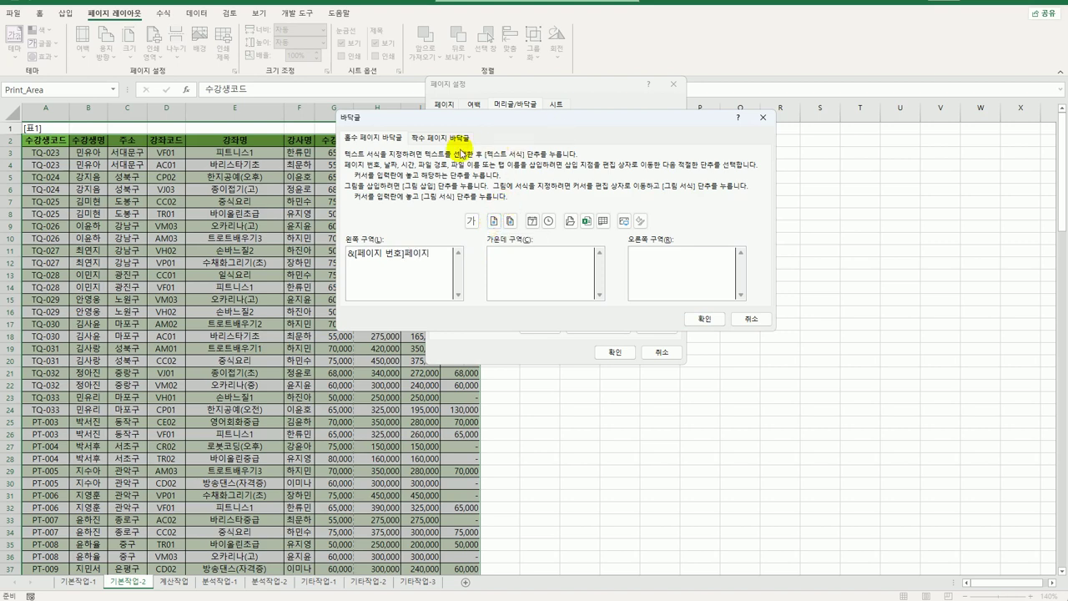
Set the even-page footer's right section to &[페이지 번호]페이지 and apply the footers.
{"action": "left_click", "coordinate": [451, 140]}
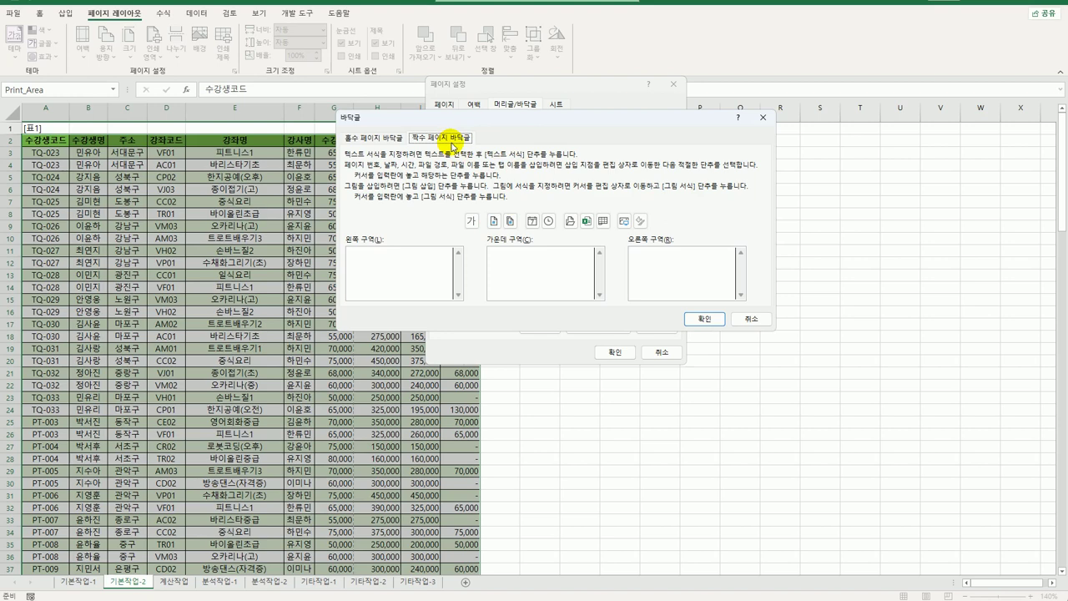
{"action": "left_click", "coordinate": [646, 272]}
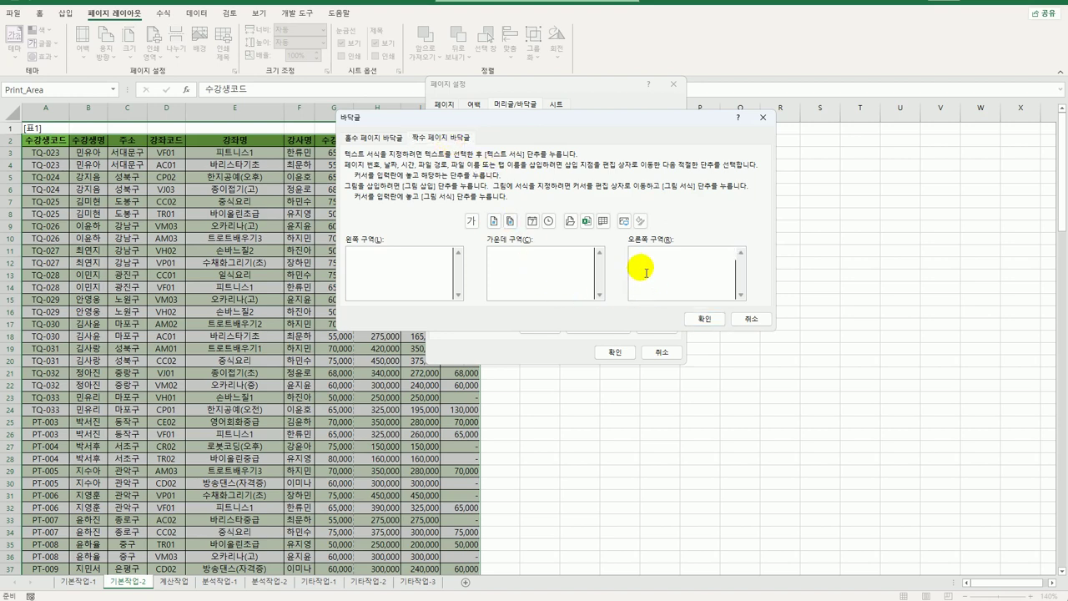
{"action": "left_click", "coordinate": [494, 220]}
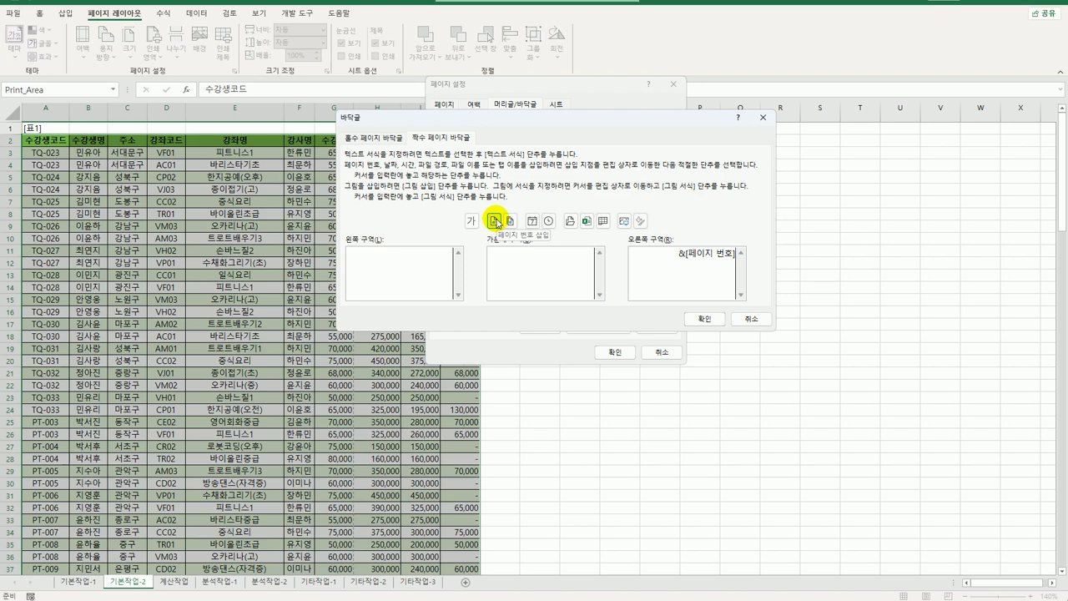
{"action": "type", "text": "페이지"}
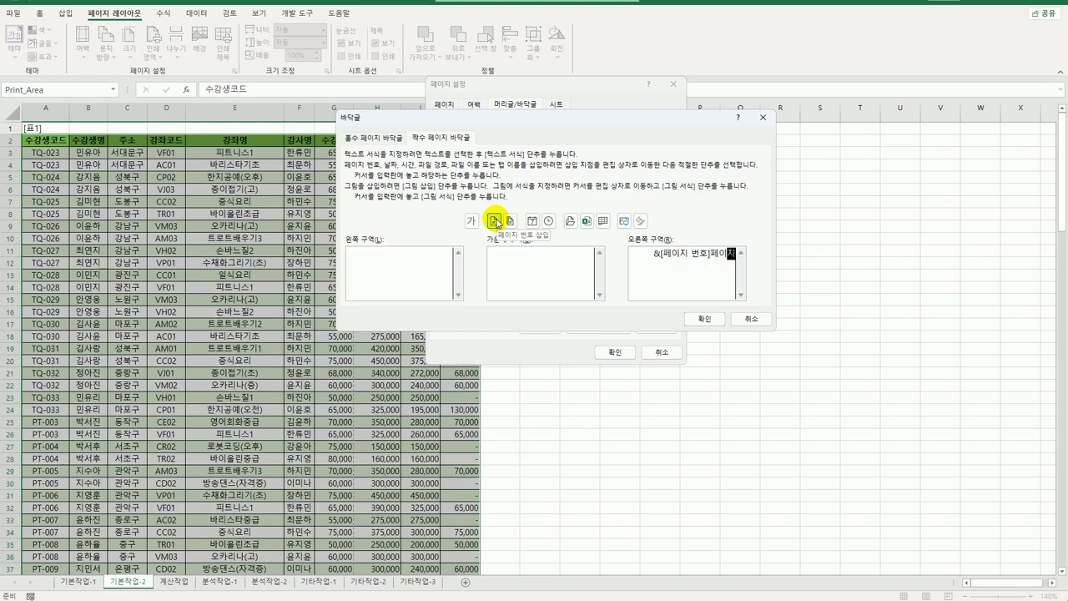
{"action": "left_click", "coordinate": [704, 321]}
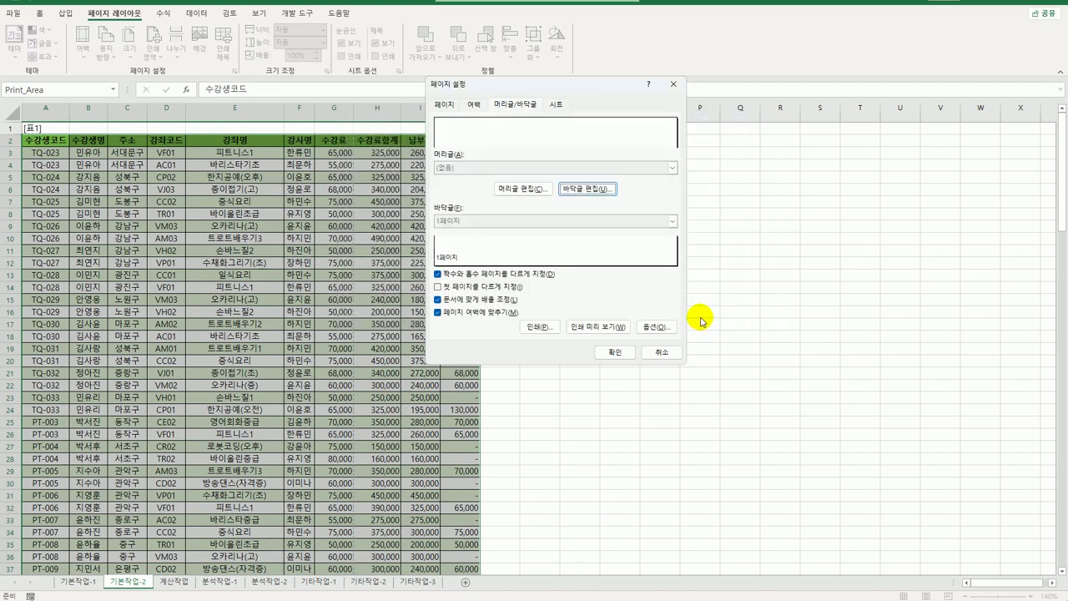
Fit the printout to 1 page wide by 2 pages tall and check both pages in the print preview.
{"action": "left_click", "coordinate": [443, 106]}
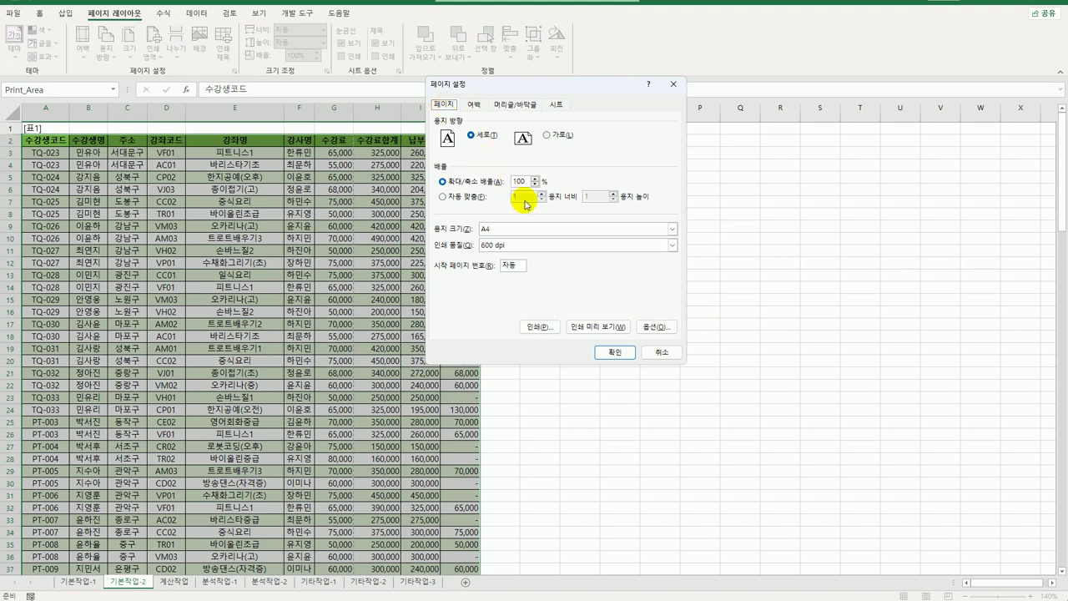
{"action": "left_click", "coordinate": [478, 201]}
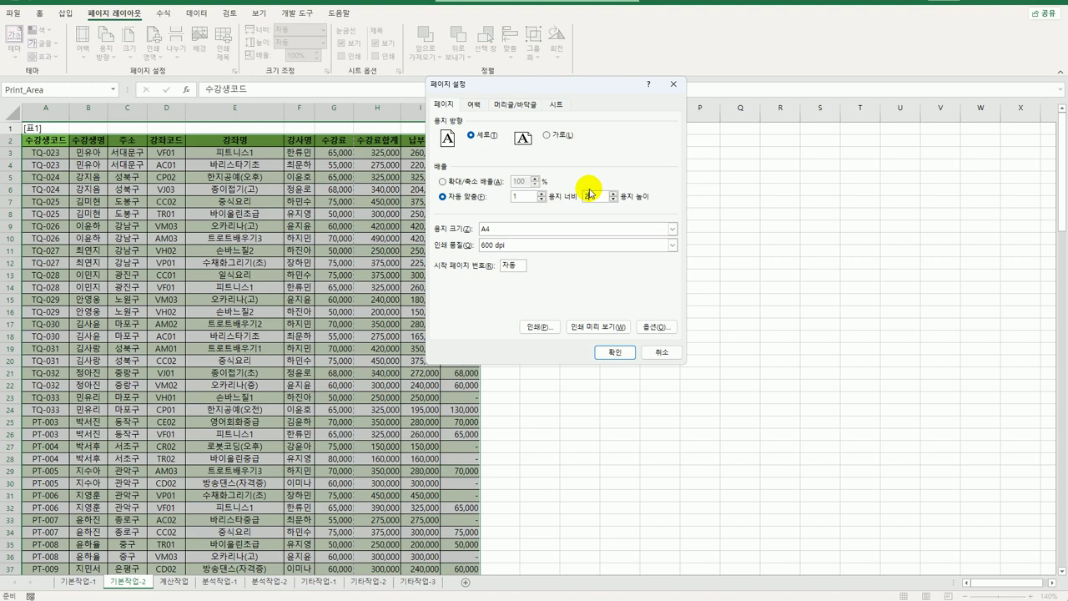
{"action": "left_click", "coordinate": [605, 328]}
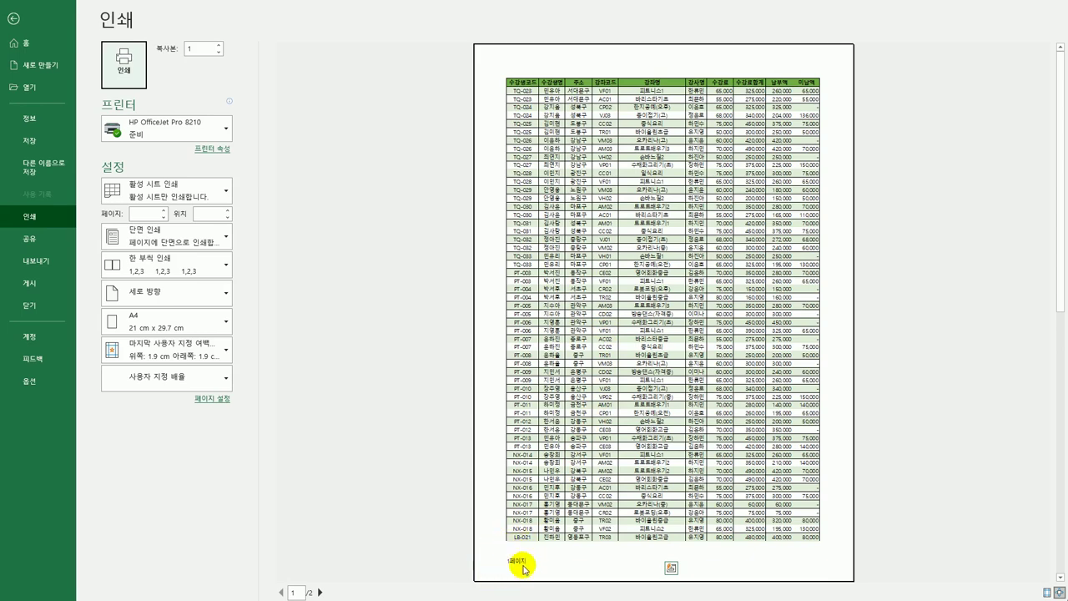
{"action": "left_click", "coordinate": [319, 592]}
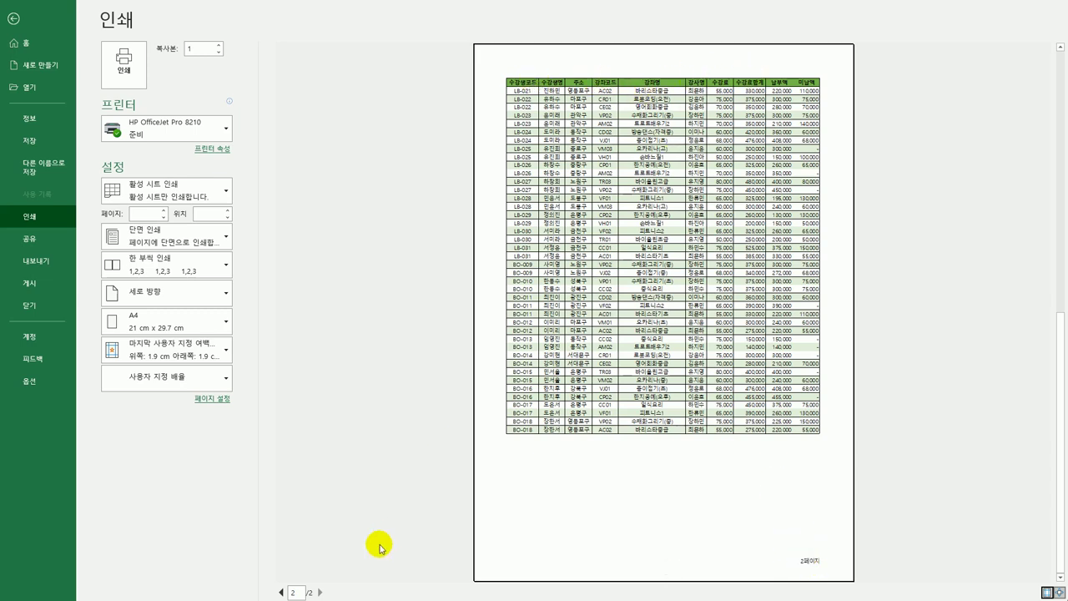
{"action": "left_click", "coordinate": [281, 592]}
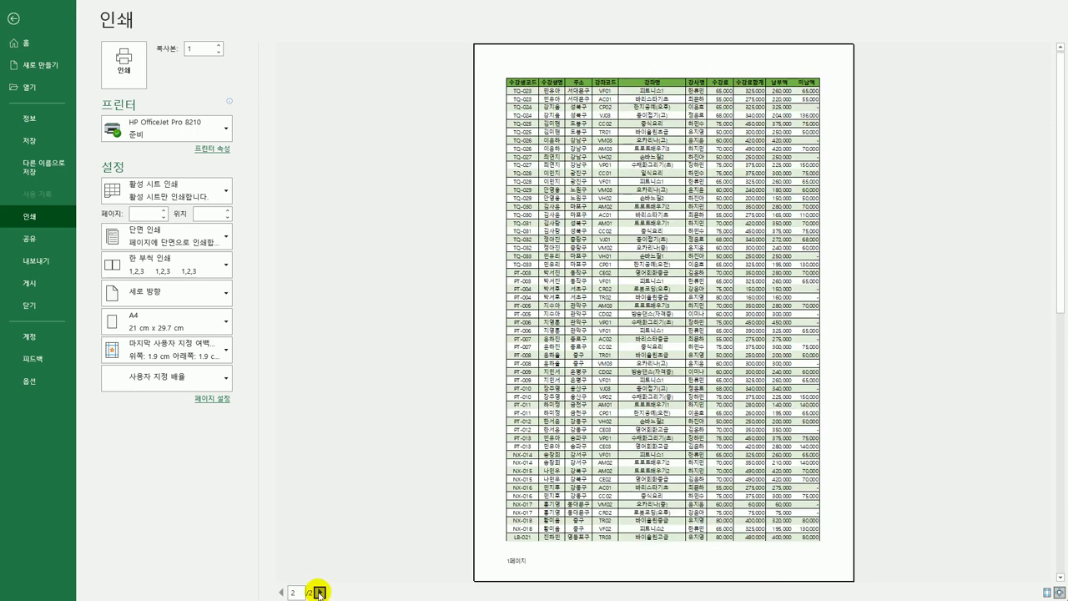
{"action": "left_click", "coordinate": [319, 592]}
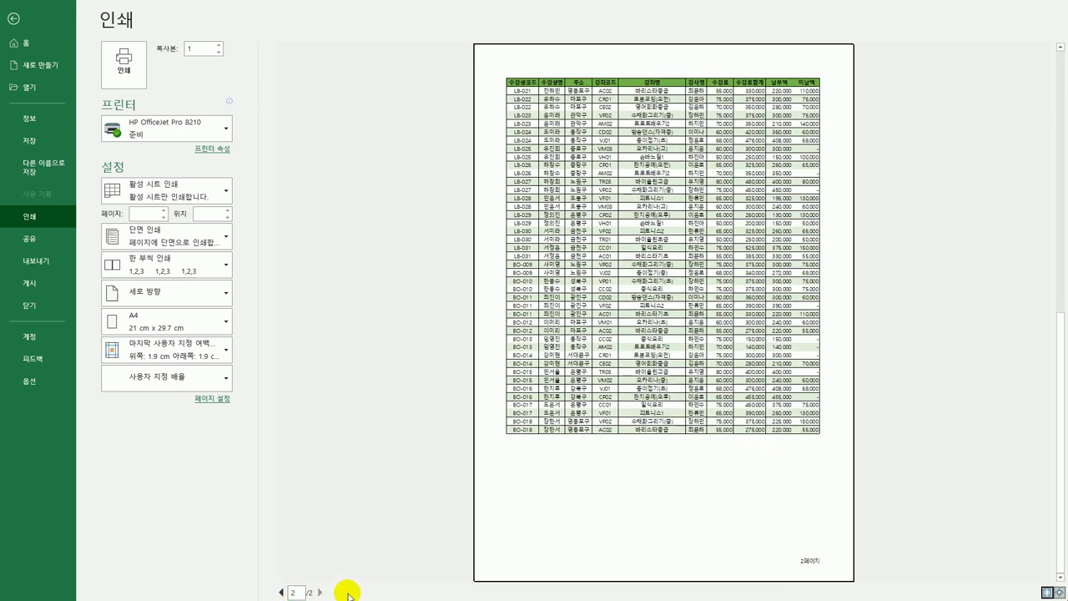
{"action": "left_click", "coordinate": [13, 18]}
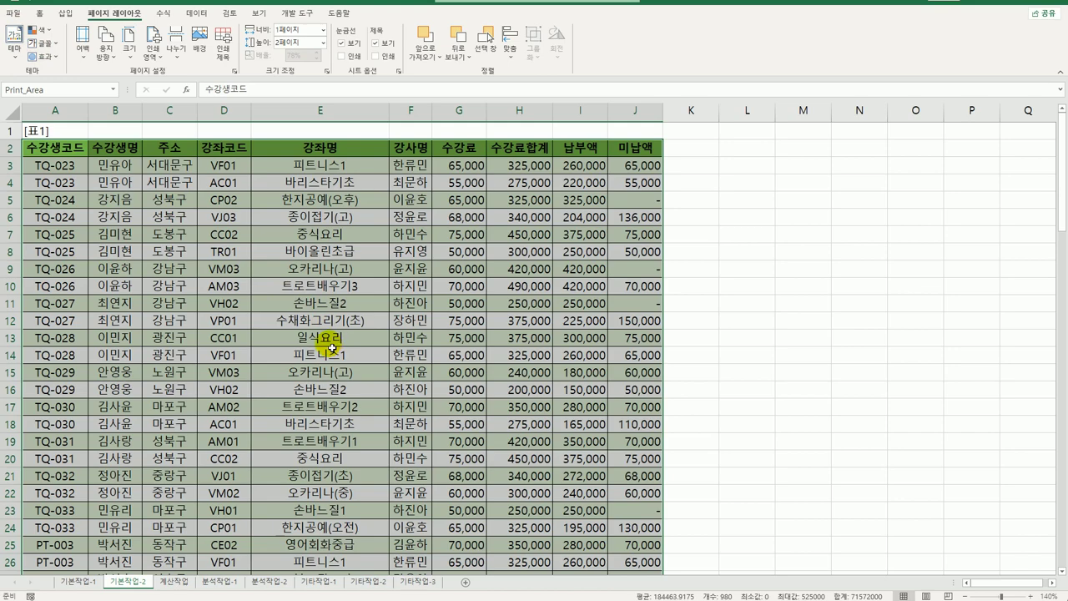
On the 계산작업 sheet, examine 표1's 신청일, 구독기간 and 구독완료 columns down to the last row.
{"action": "left_click", "coordinate": [172, 581]}
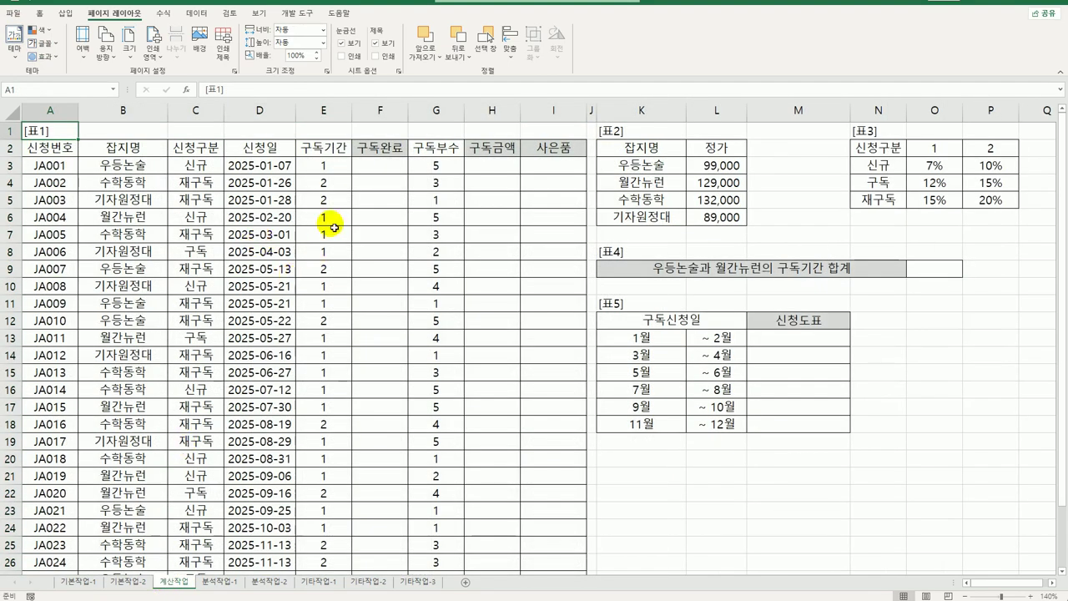
{"action": "left_click", "coordinate": [383, 169]}
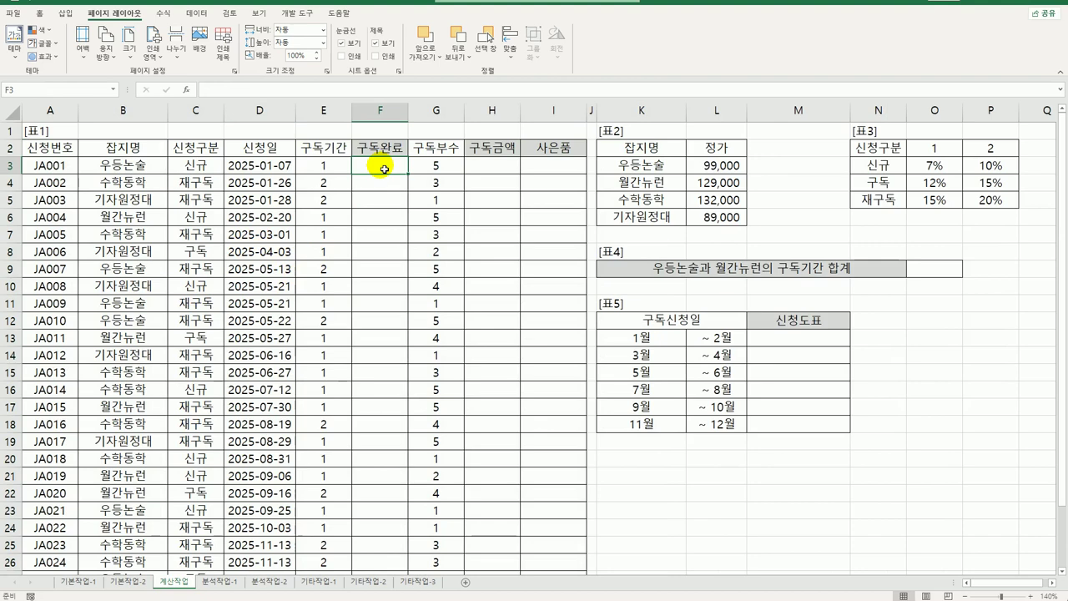
{"action": "scroll", "coordinate": [385, 176], "scroll_direction": "down", "scroll_amount": 6}
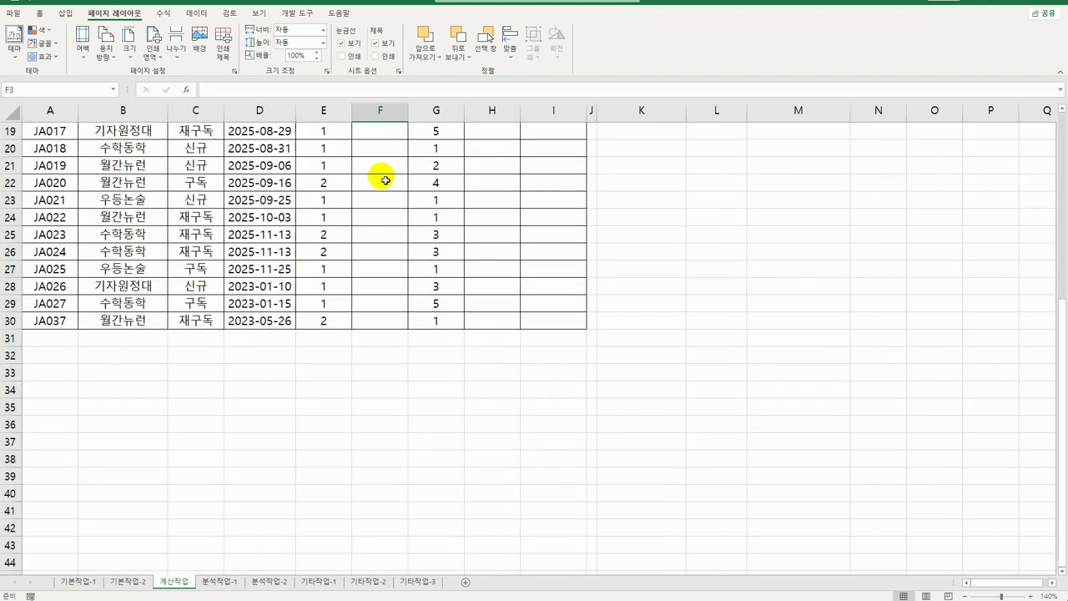
{"action": "scroll", "coordinate": [385, 180], "scroll_direction": "up", "scroll_amount": 6}
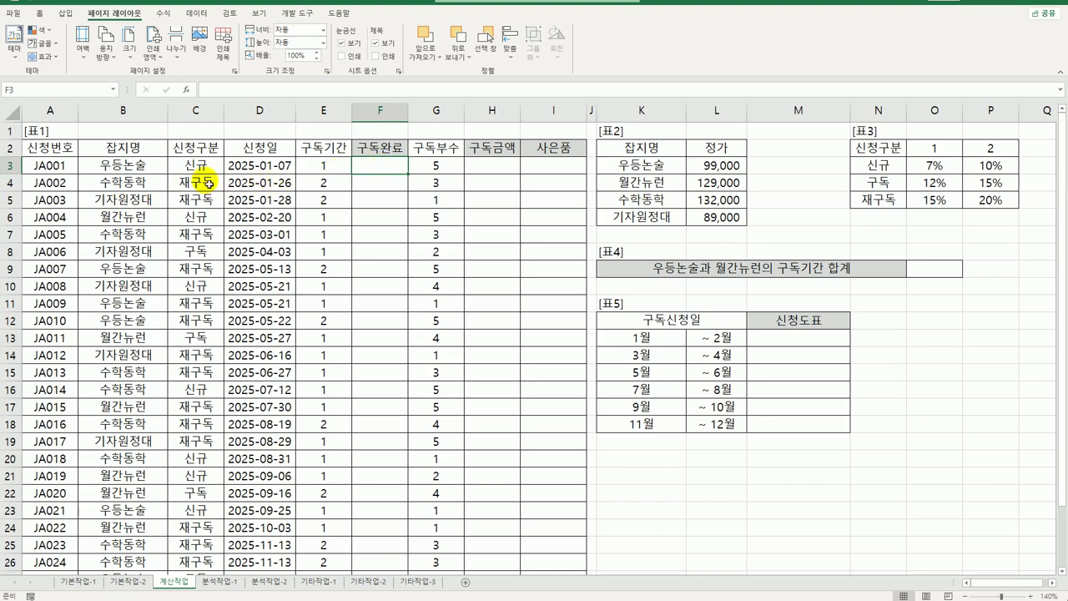
{"action": "left_click", "coordinate": [252, 166]}
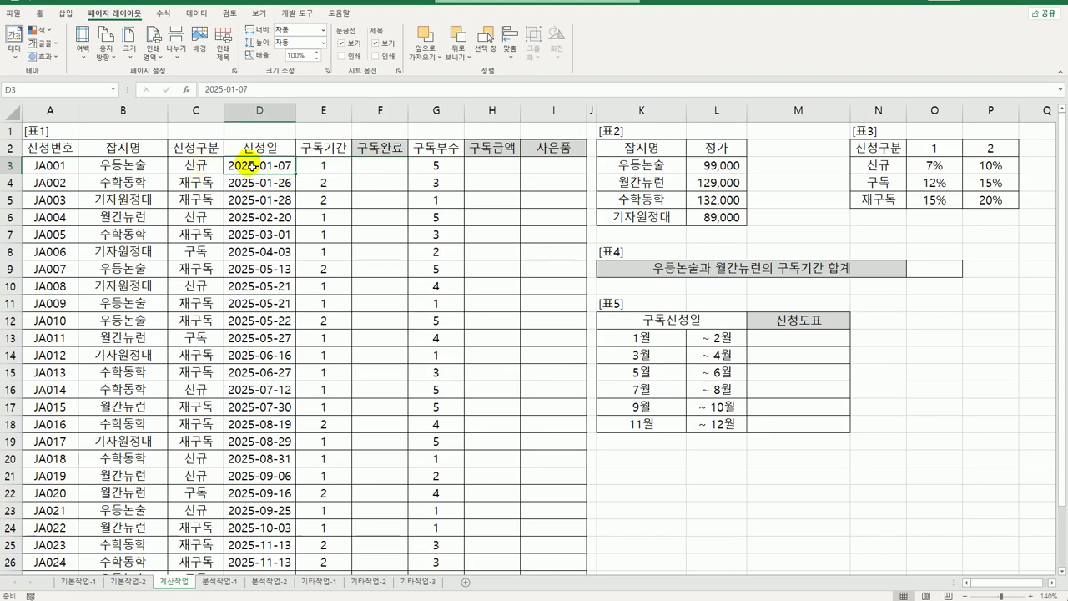
{"action": "left_click", "coordinate": [320, 165]}
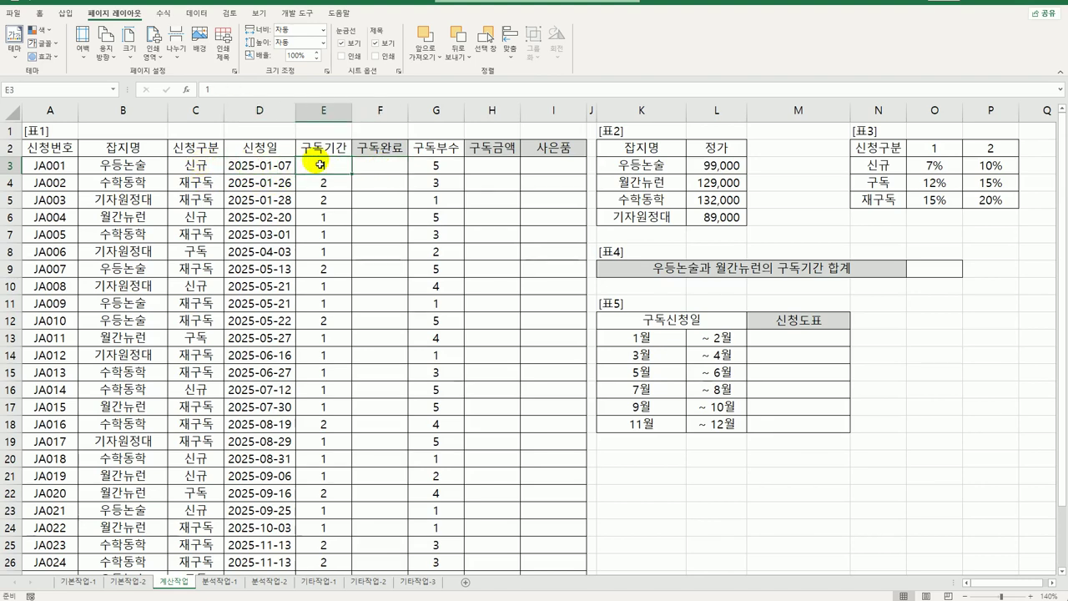
{"action": "left_click", "coordinate": [372, 165]}
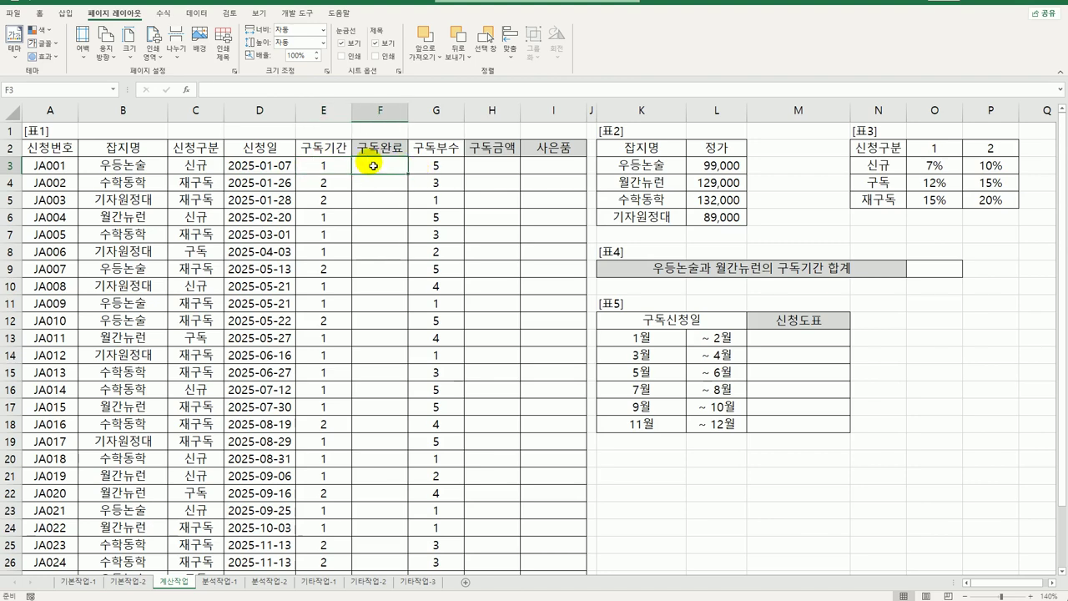
{"action": "left_click", "coordinate": [315, 164]}
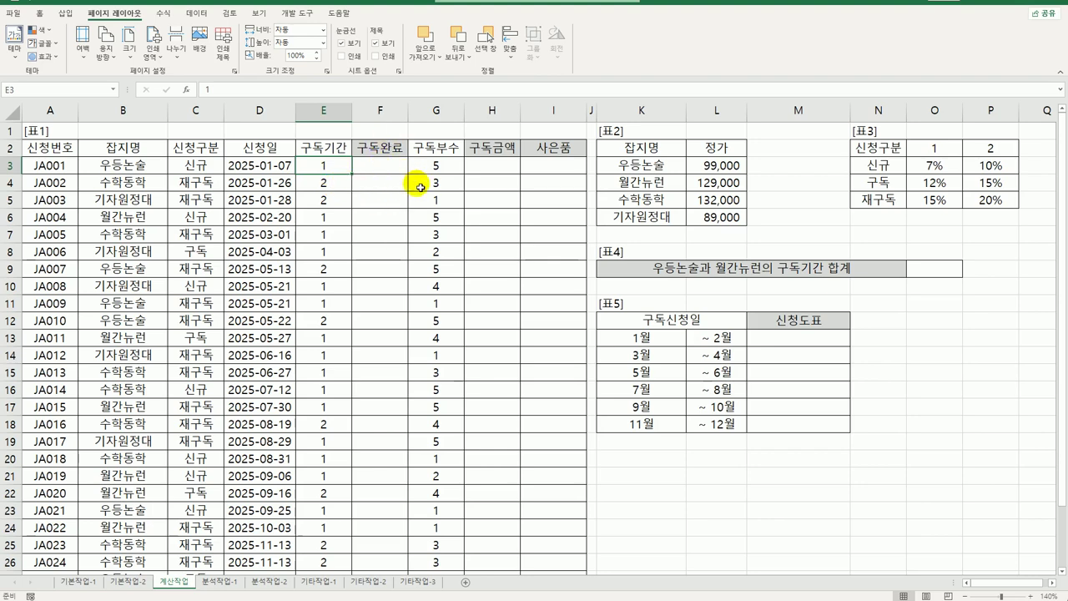
In F3 of the 구독완료 column, write a TEXT formula with an empty value argument and the format "yy년 mm월호".
{"action": "left_click", "coordinate": [395, 167]}
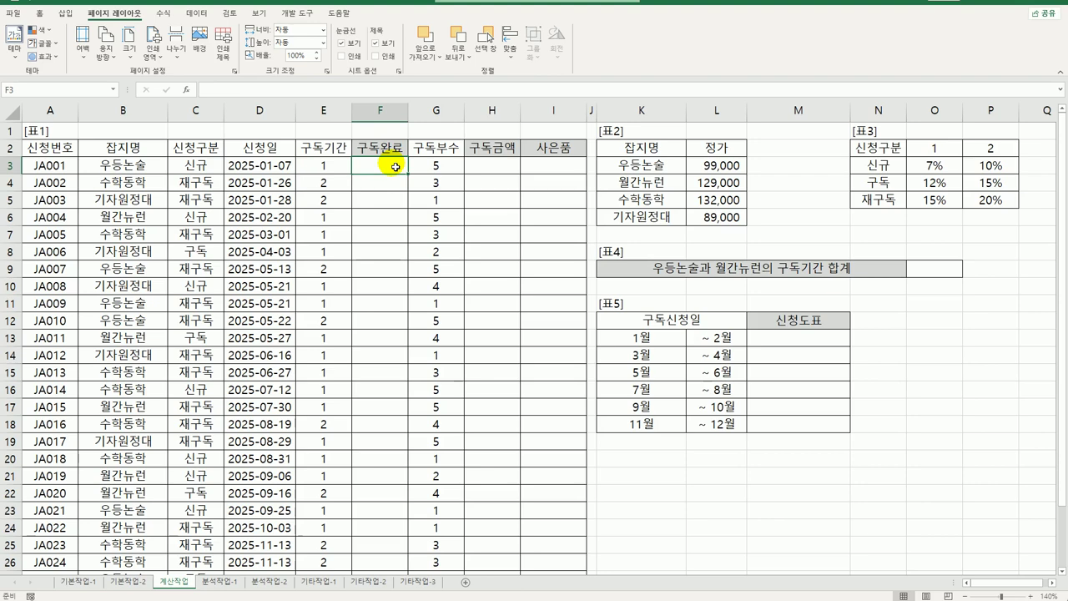
{"action": "type", "text": "=t"}
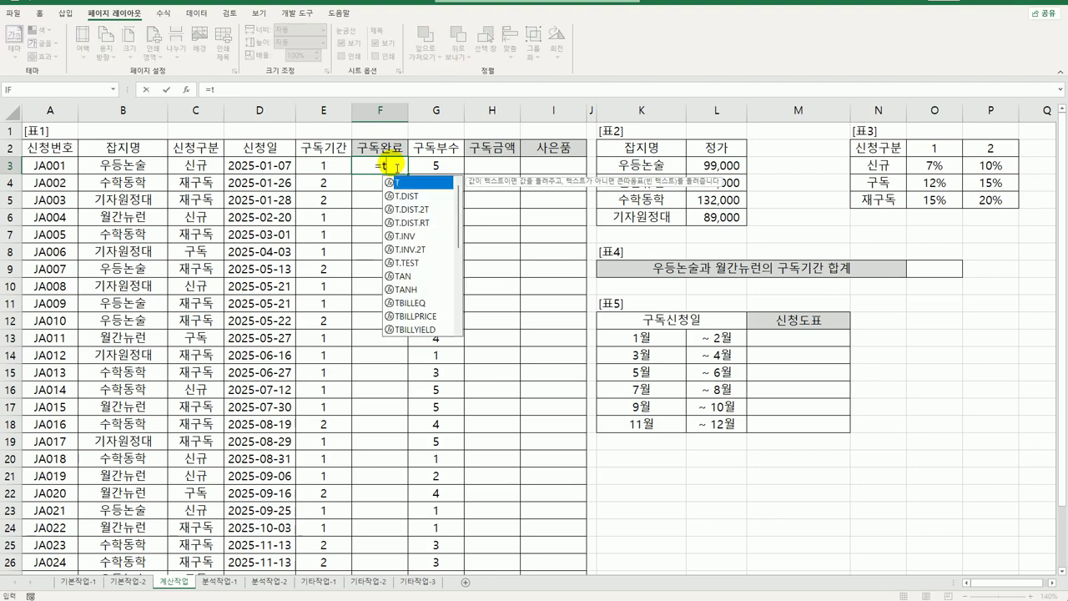
{"action": "type", "text": "ext"}
{"action": "key", "text": "Tab"}
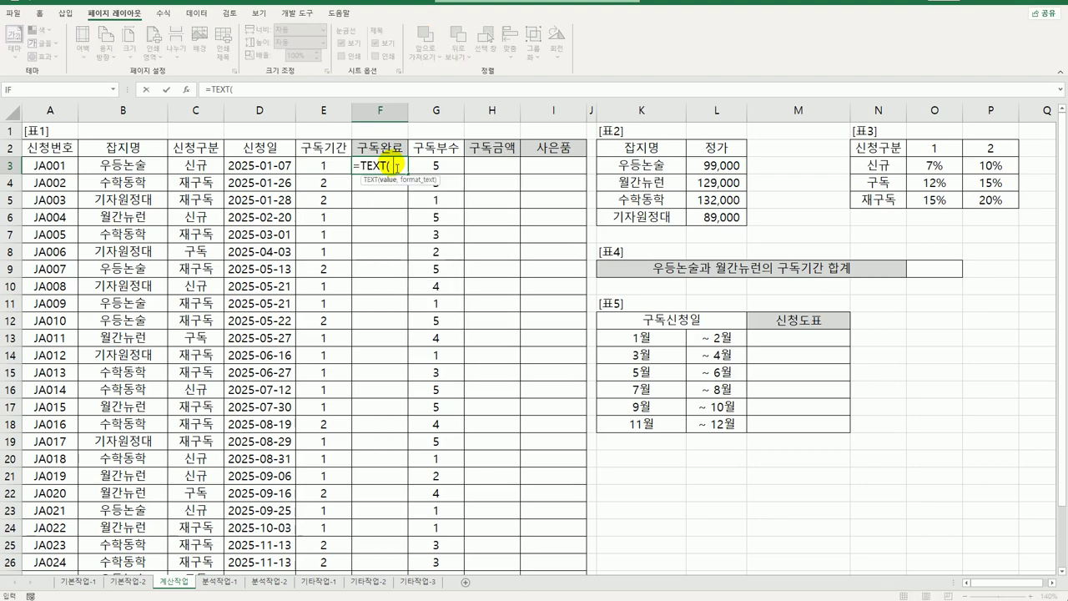
{"action": "type", "text": ","}
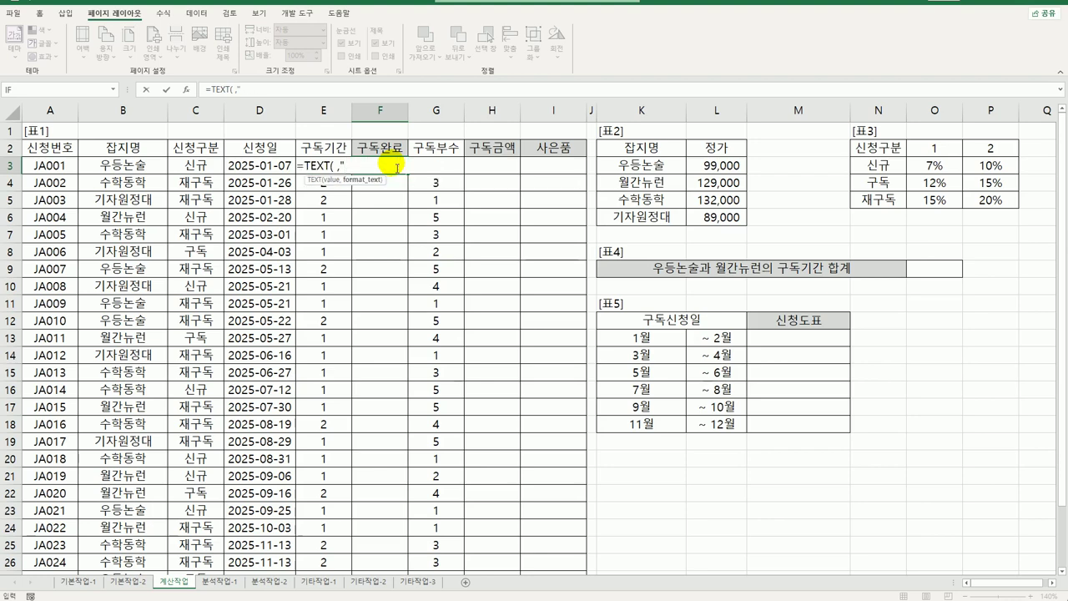
{"action": "type", "text": "                              yy년 mm월호\")"}
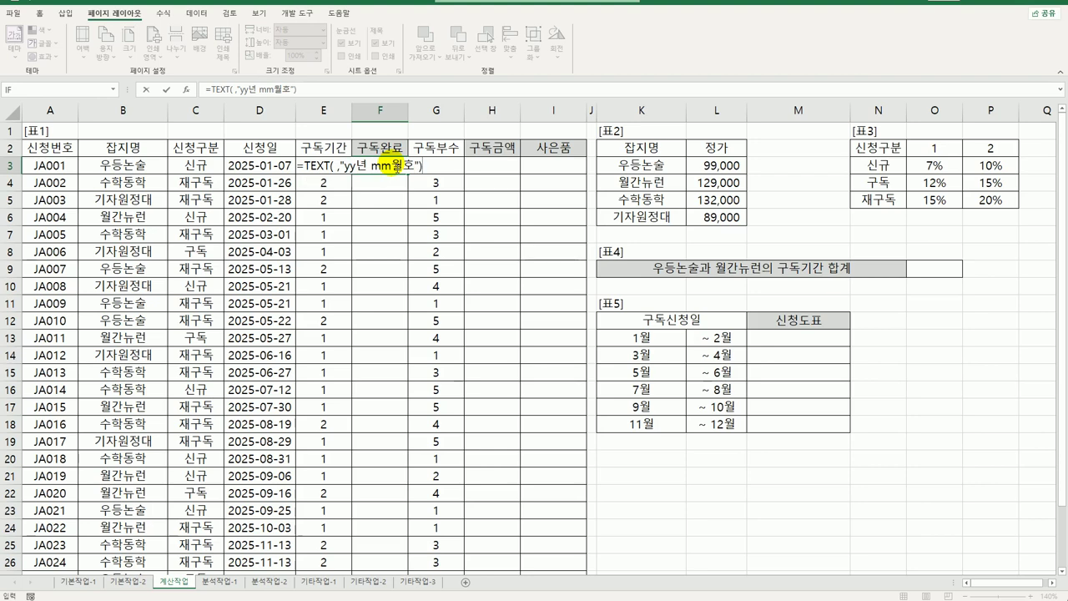
Nest EDATE in F3's empty TEXT value argument, using D3 as the start date and E3*12-1 as the months.
{"action": "left_click", "coordinate": [338, 167]}
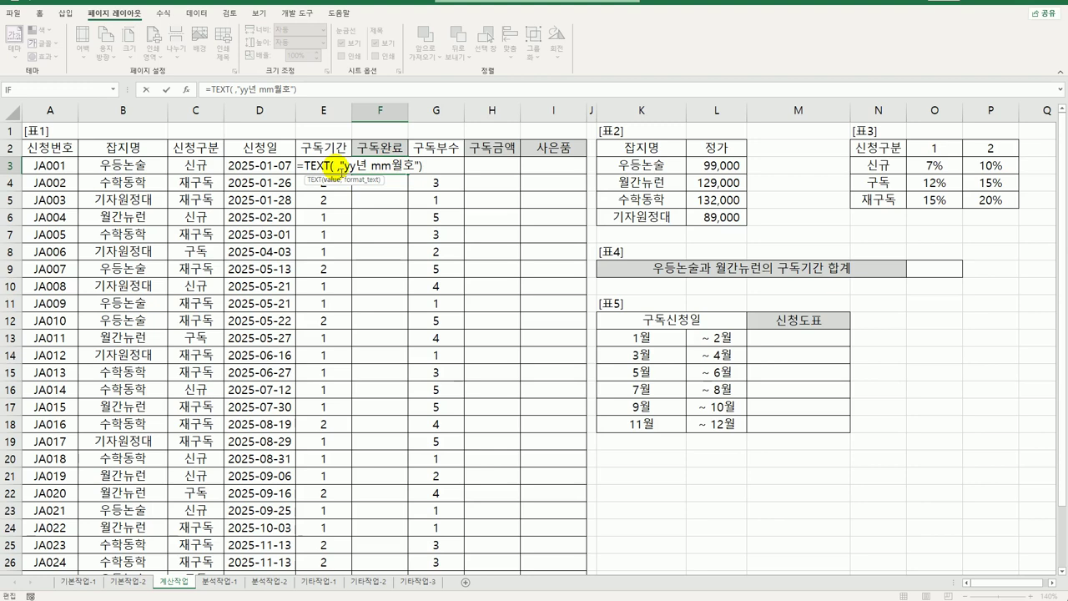
{"action": "type", "text": "edat"}
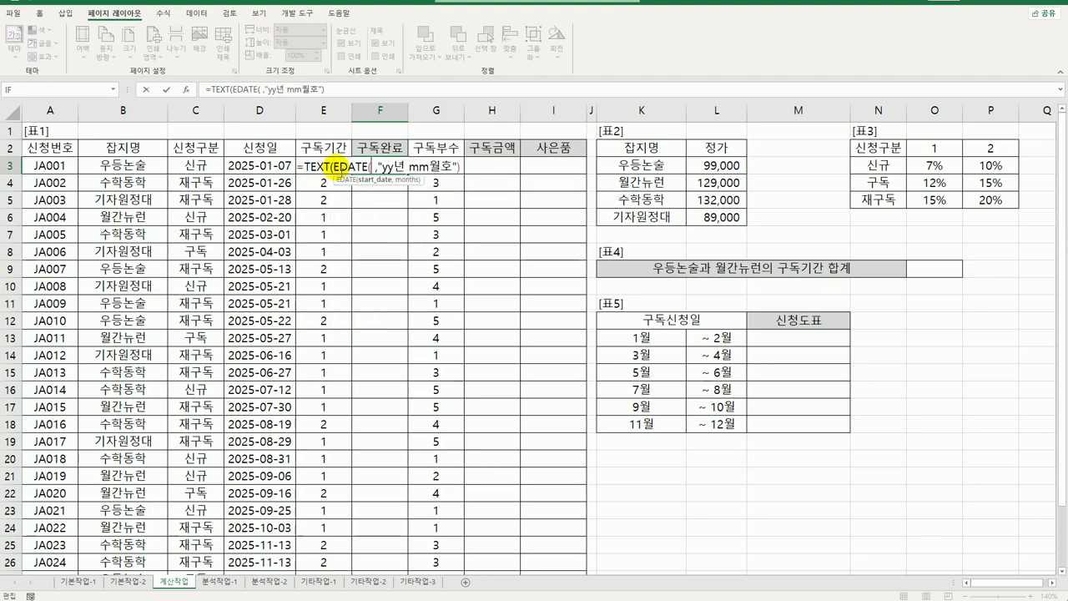
{"action": "key", "text": "Tab"}
{"action": "left_click", "coordinate": [285, 167]}
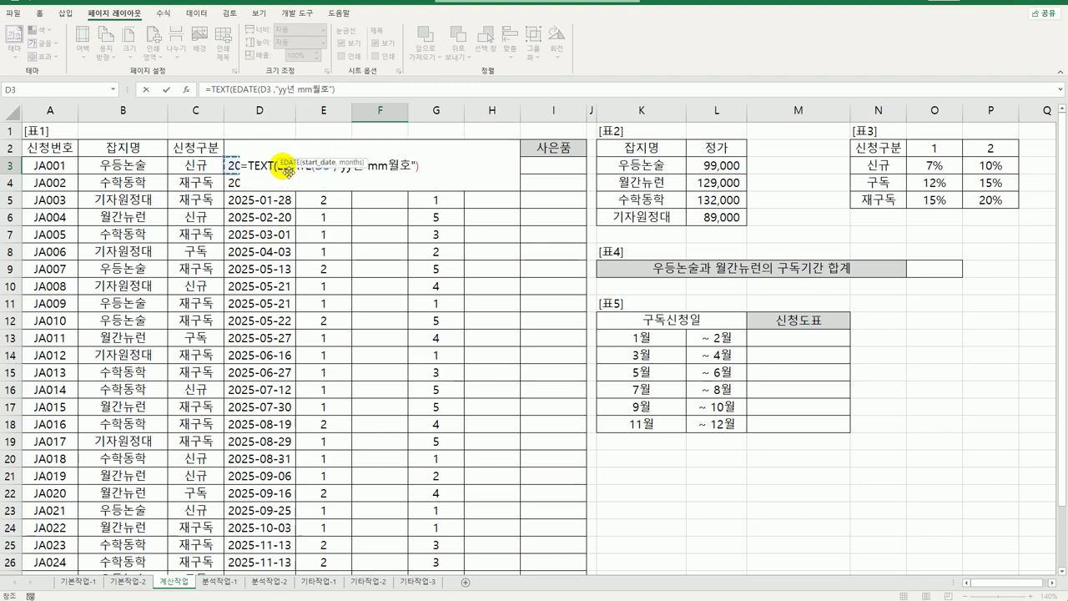
{"action": "type", "text": ","}
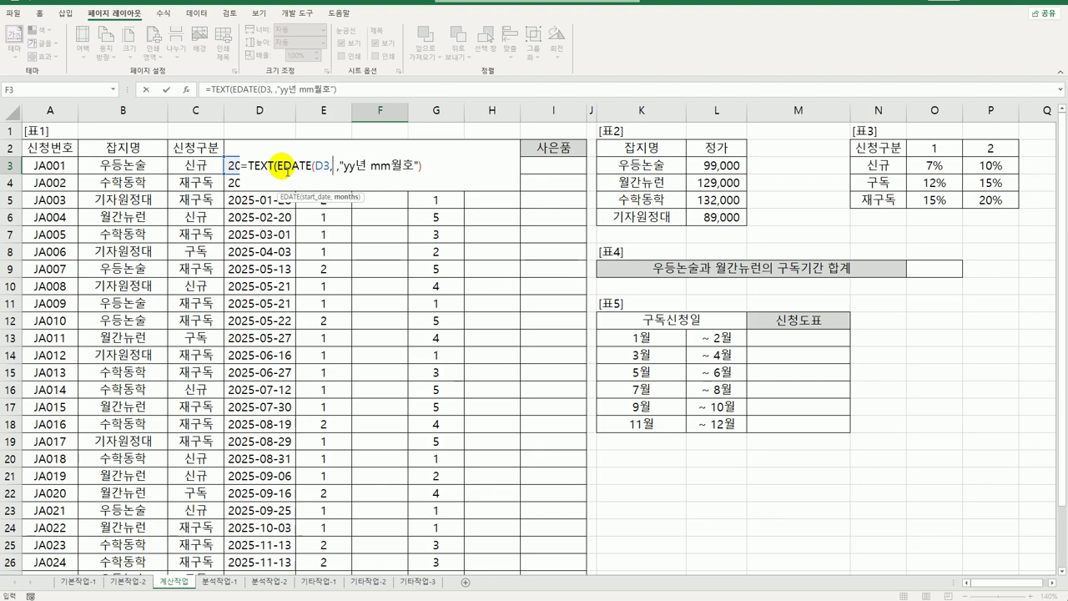
{"action": "left_click", "coordinate": [326, 130]}
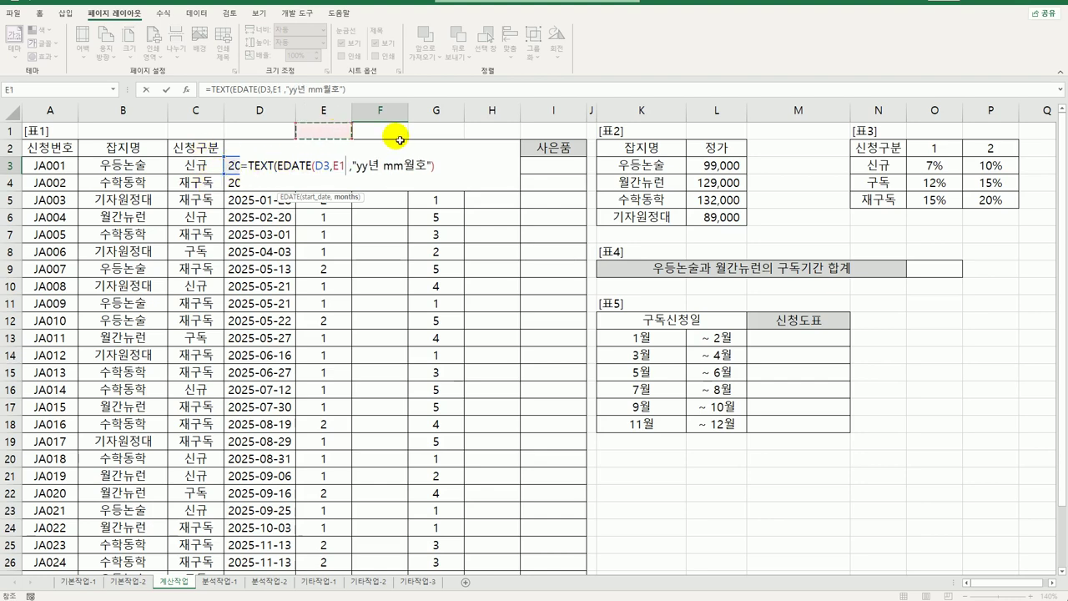
{"action": "key", "text": "Down"}
{"action": "key", "text": "Down"}
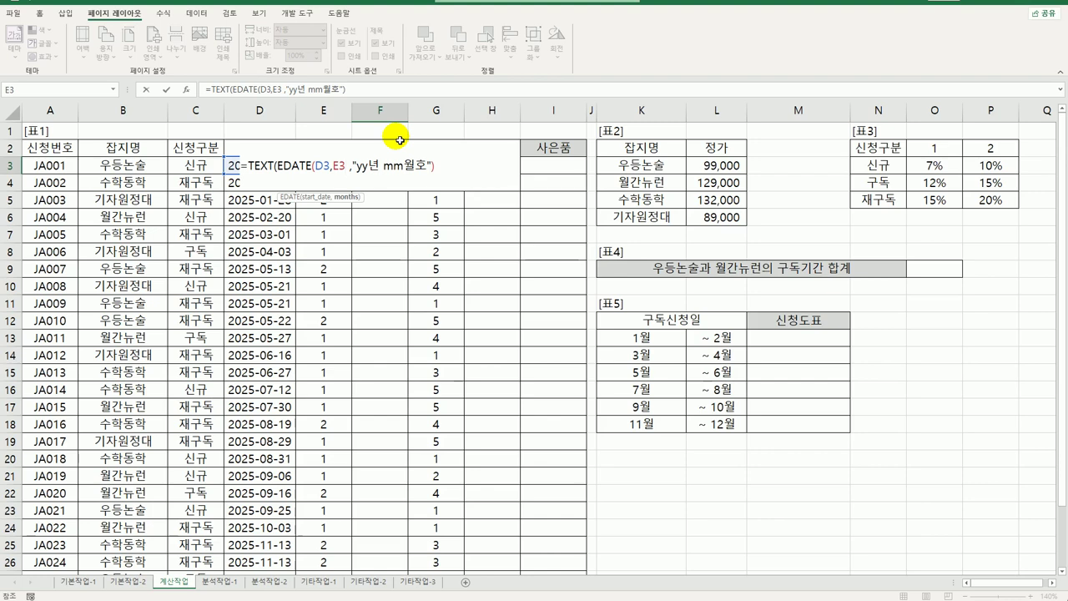
{"action": "type", "text": "*12"}
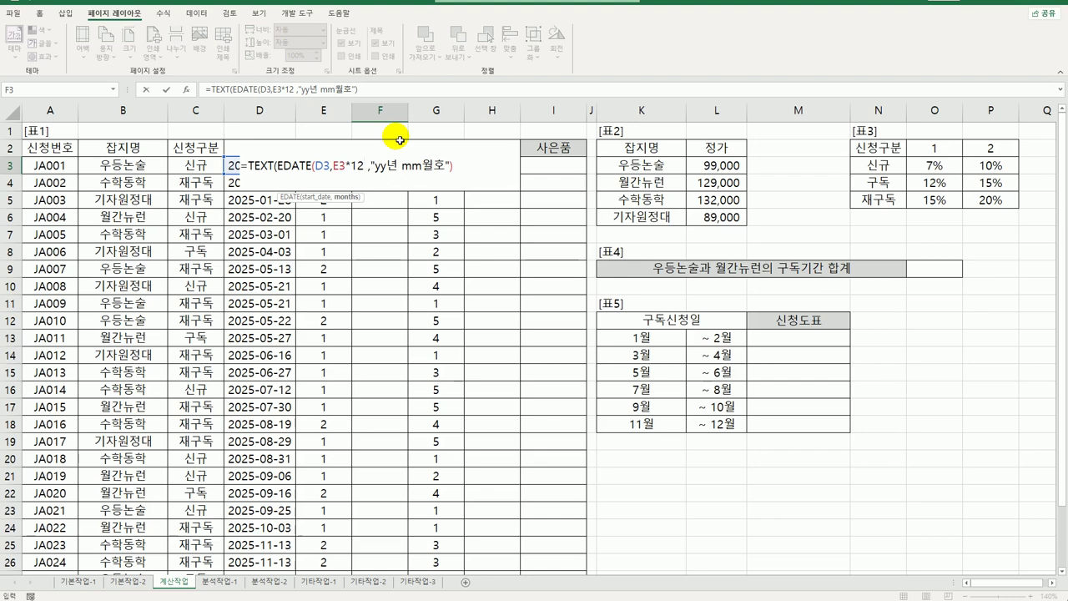
{"action": "type", "text": "-1"}
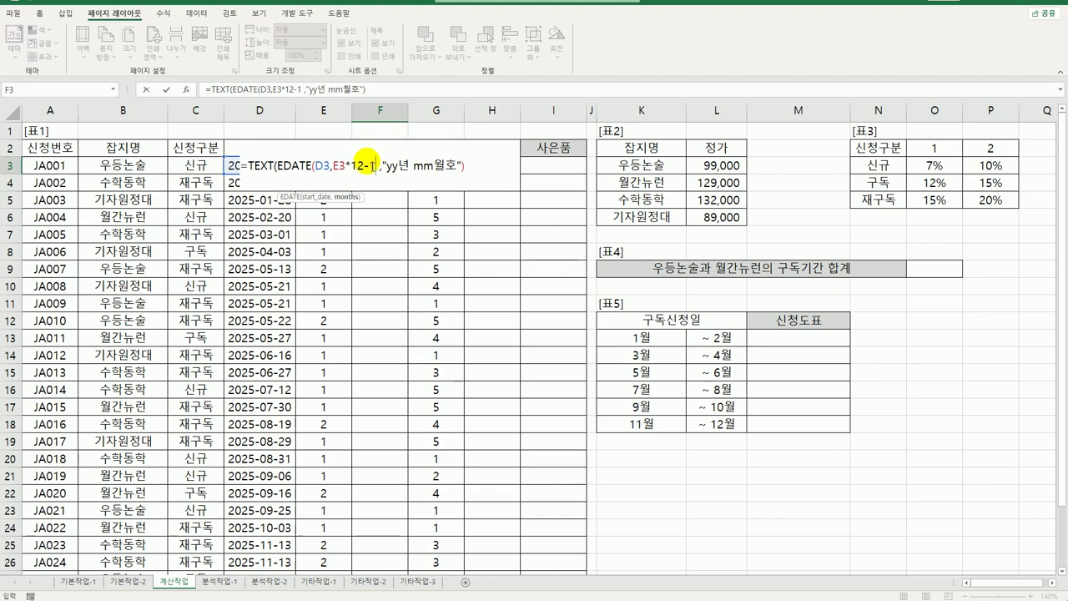
Enclose E3*12 in parentheses, close the EDATE function before the format argument, and enter the F3 formula.
{"action": "left_click", "coordinate": [336, 168]}
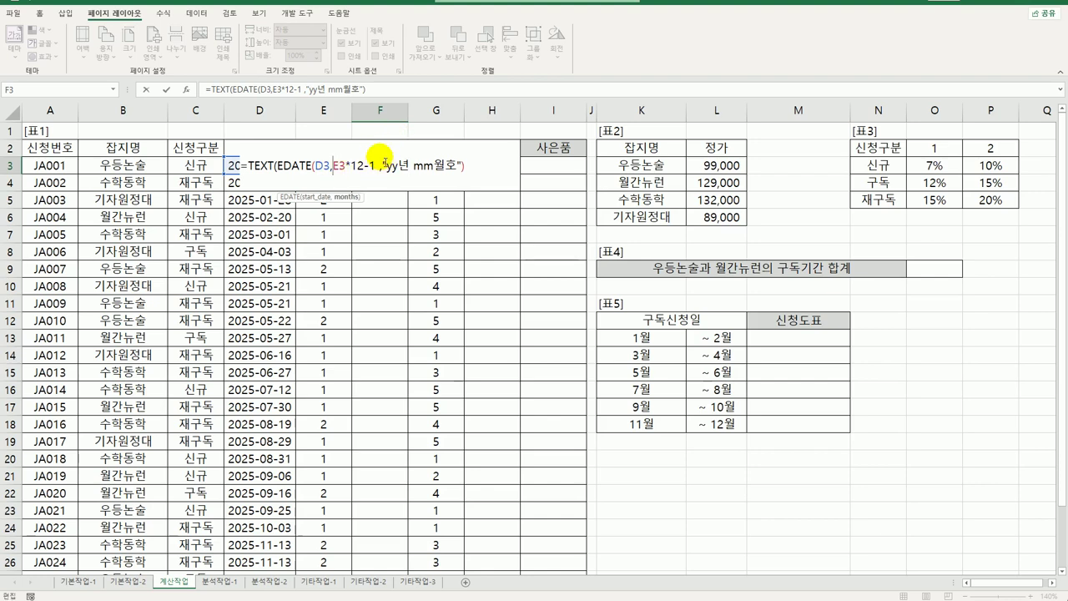
{"action": "type", "text": "("}
{"action": "key", "text": "Right"}
{"action": "key", "text": "Right"}
{"action": "key", "text": "Right"}
{"action": "key", "text": "Right"}
{"action": "key", "text": "Right"}
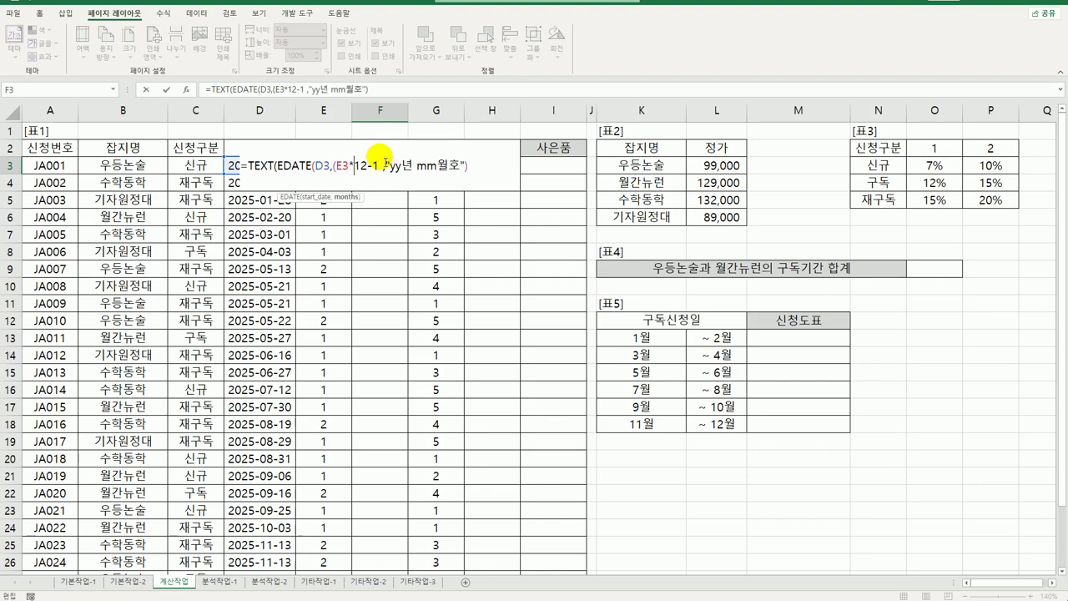
{"action": "type", "text": ")"}
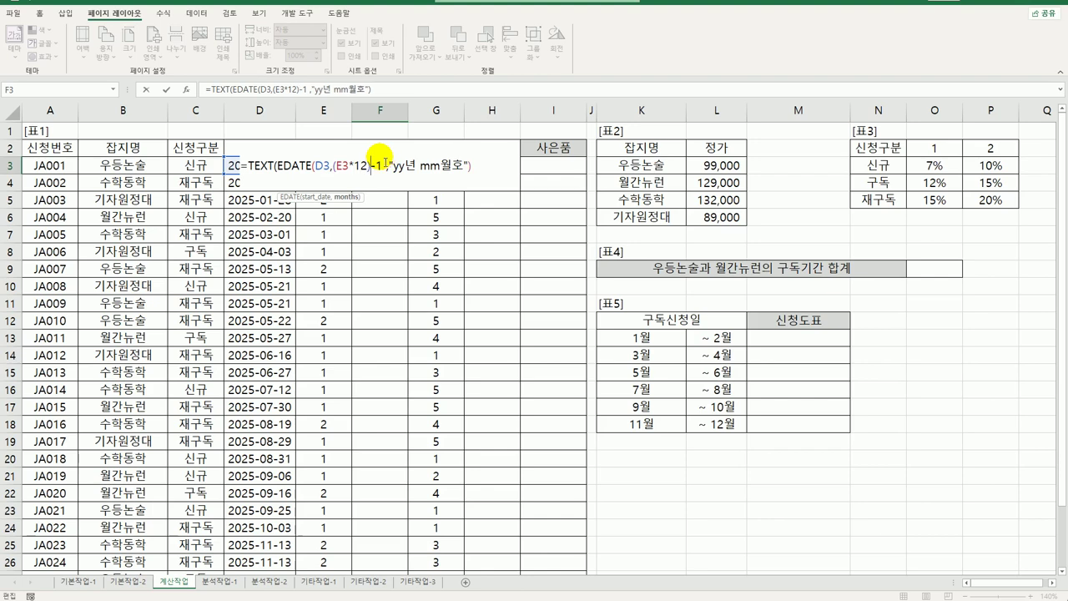
{"action": "key", "text": "Right"}
{"action": "key", "text": "Right"}
{"action": "type", "text": ")"}
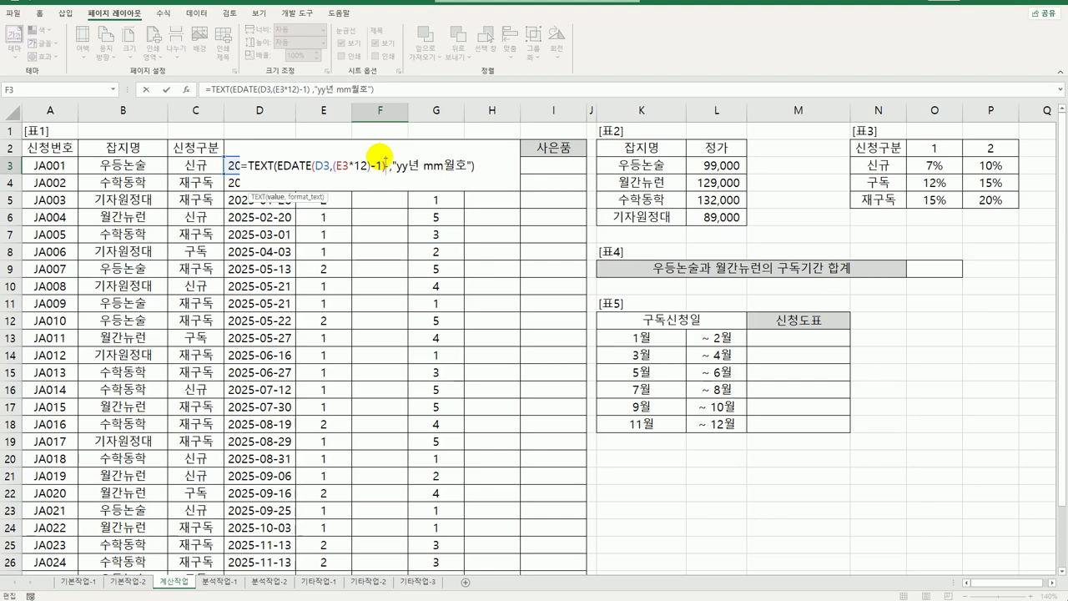
{"action": "left_click", "coordinate": [319, 173]}
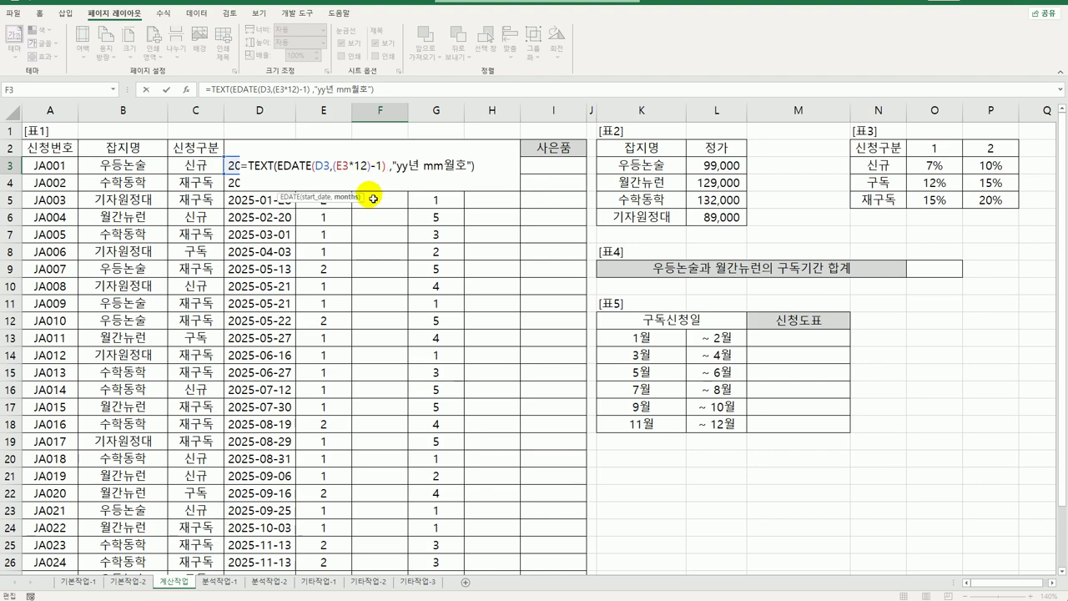
{"action": "key", "text": "Return"}
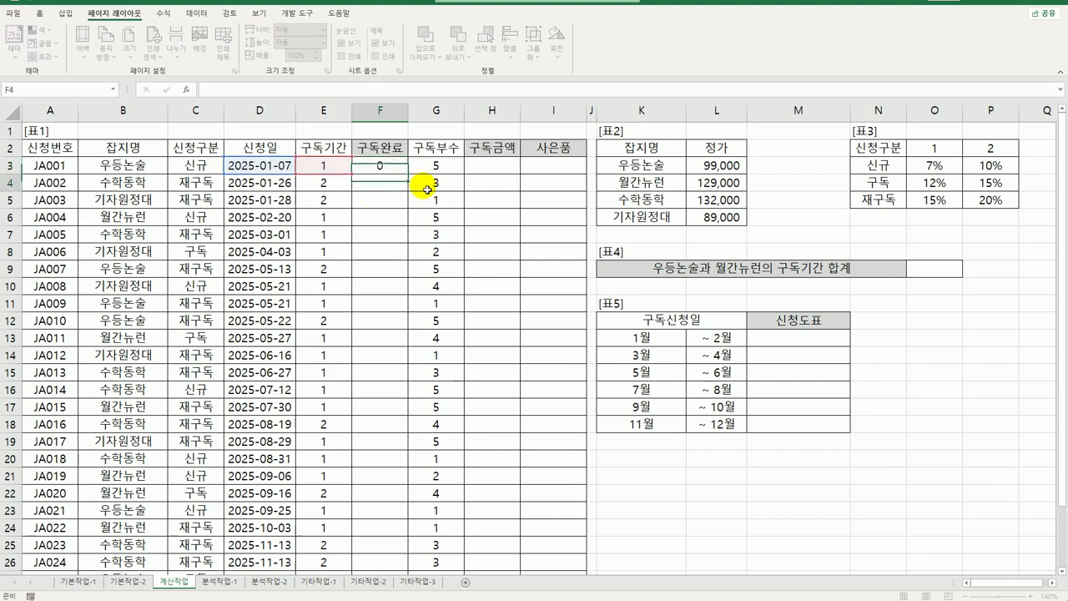
AutoFit column F and fill the F3 formula down the 구독완료 column.
{"action": "left_click", "coordinate": [381, 165]}
{"action": "double_click", "coordinate": [408, 110]}
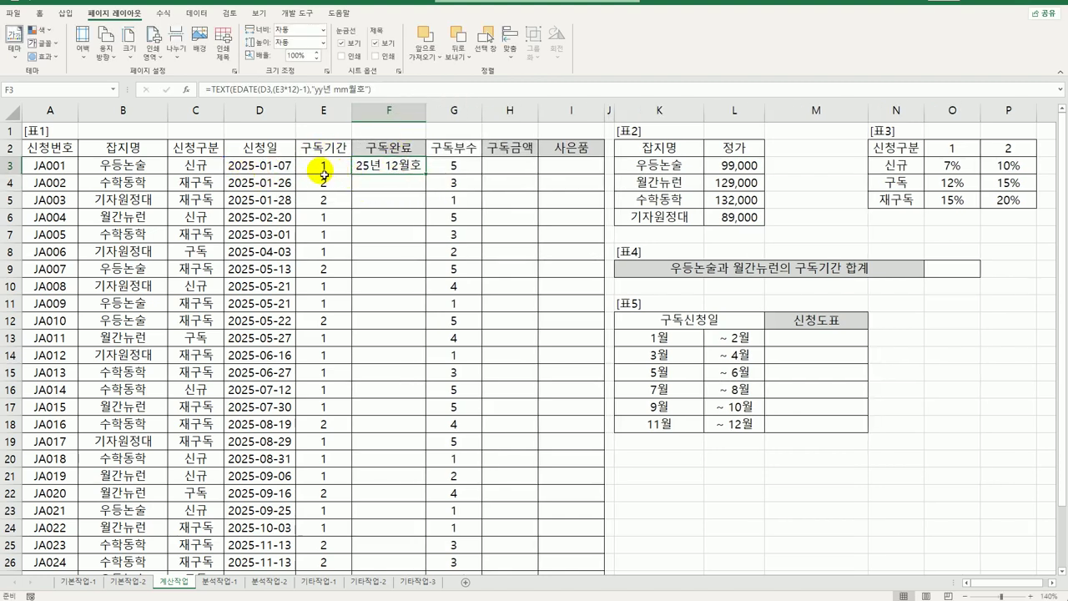
{"action": "double_click", "coordinate": [429, 177]}
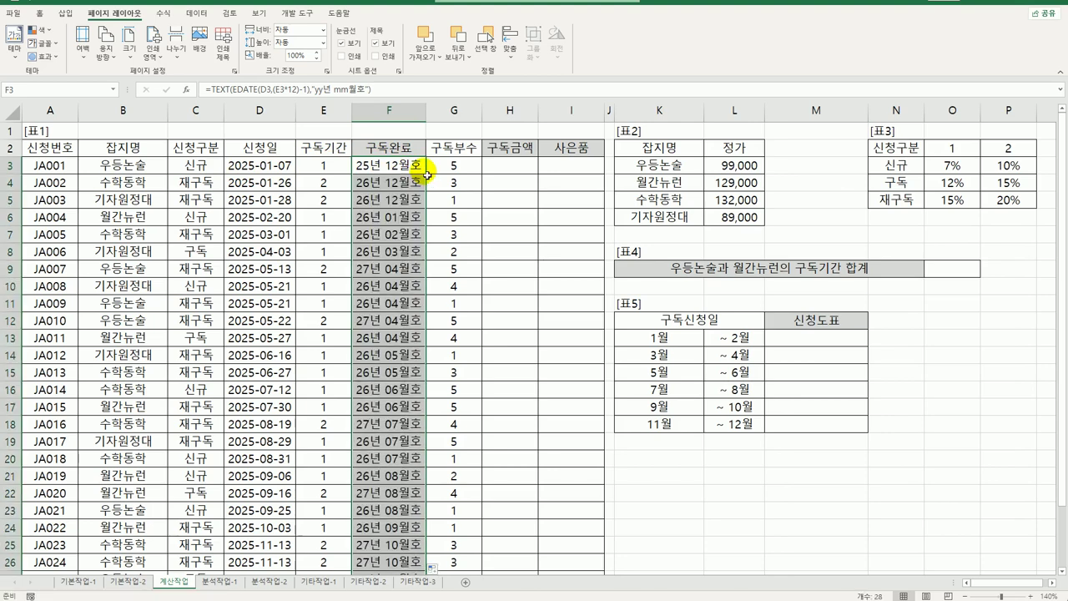
Examine the 구독금액 inputs: 잡지명, 구독기간 and 구독부수 in 표1, the 정가 values in 표2, and the rates in 표3.
{"action": "left_click", "coordinate": [511, 164]}
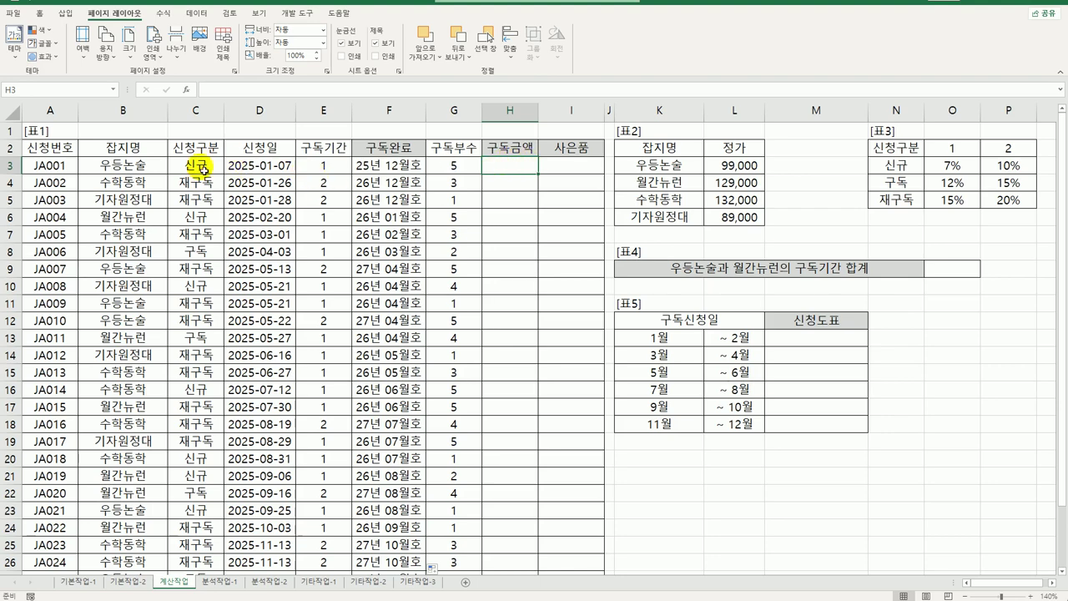
{"action": "left_click", "coordinate": [142, 166]}
{"action": "left_click_drag", "start_coordinate": [719, 166], "coordinate": [727, 226]}
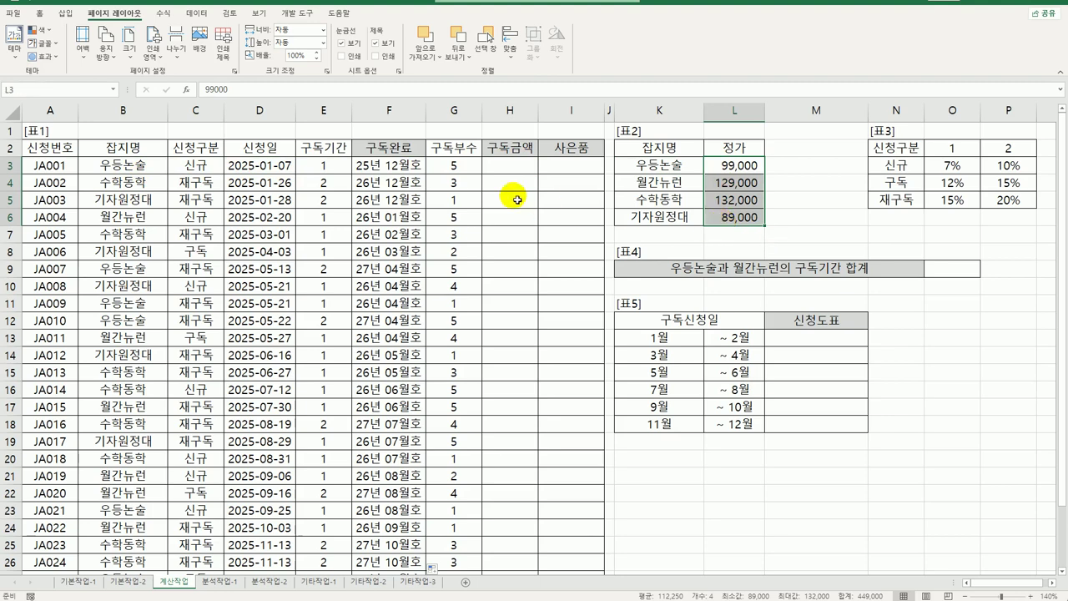
{"action": "left_click", "coordinate": [341, 175]}
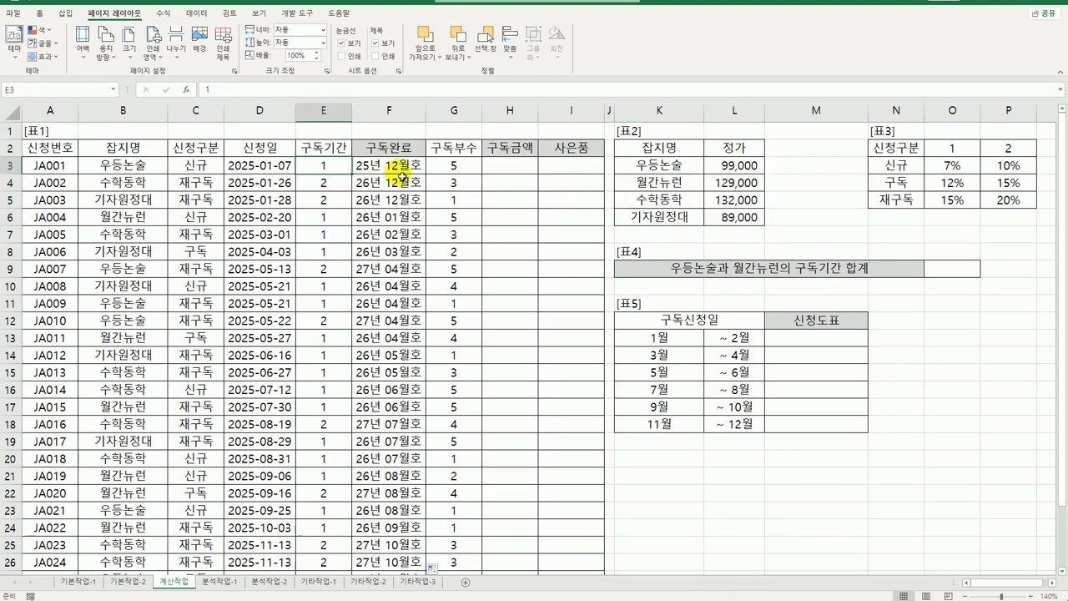
{"action": "left_click", "coordinate": [469, 173]}
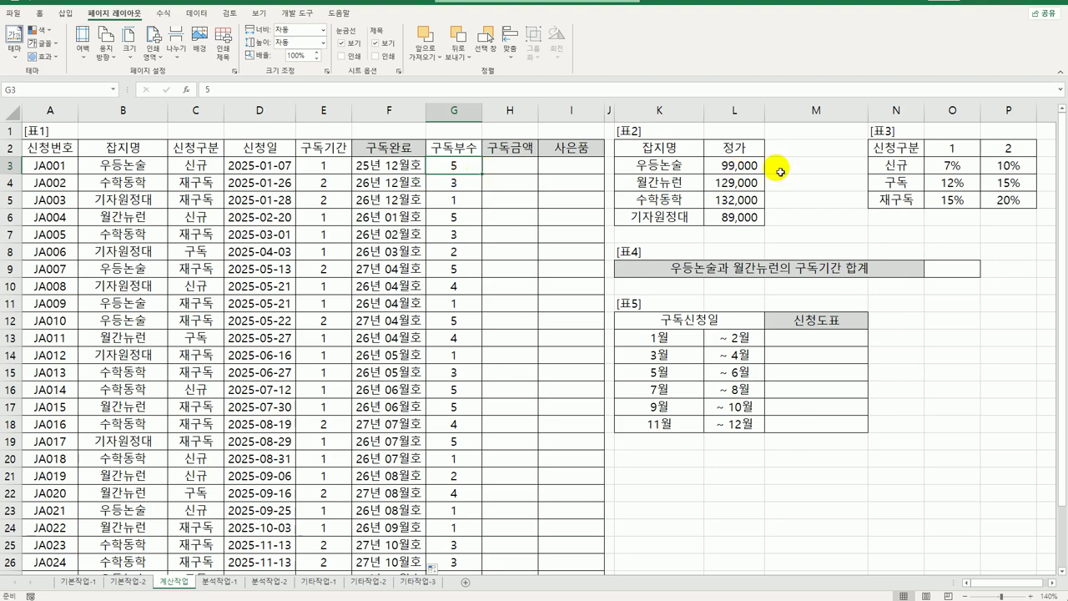
{"action": "left_click", "coordinate": [964, 169]}
{"action": "left_click_drag", "start_coordinate": [964, 168], "coordinate": [1006, 198]}
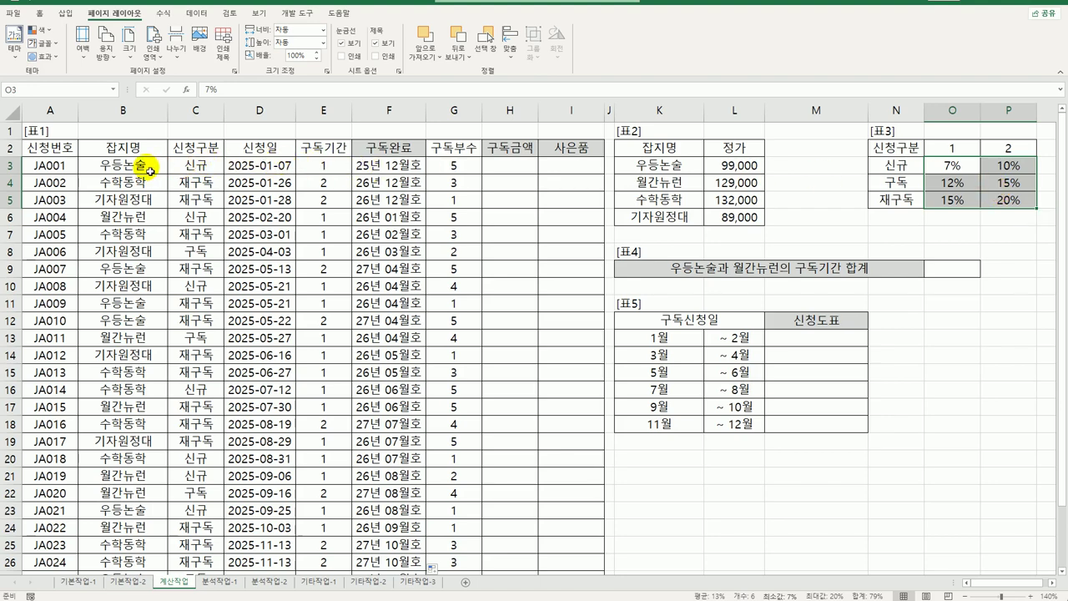
In H3 of the 구독금액 column, start an XLOOKUP formula with lookup value B3 and lookup array $K$3:$K$6.
{"action": "left_click", "coordinate": [504, 172]}
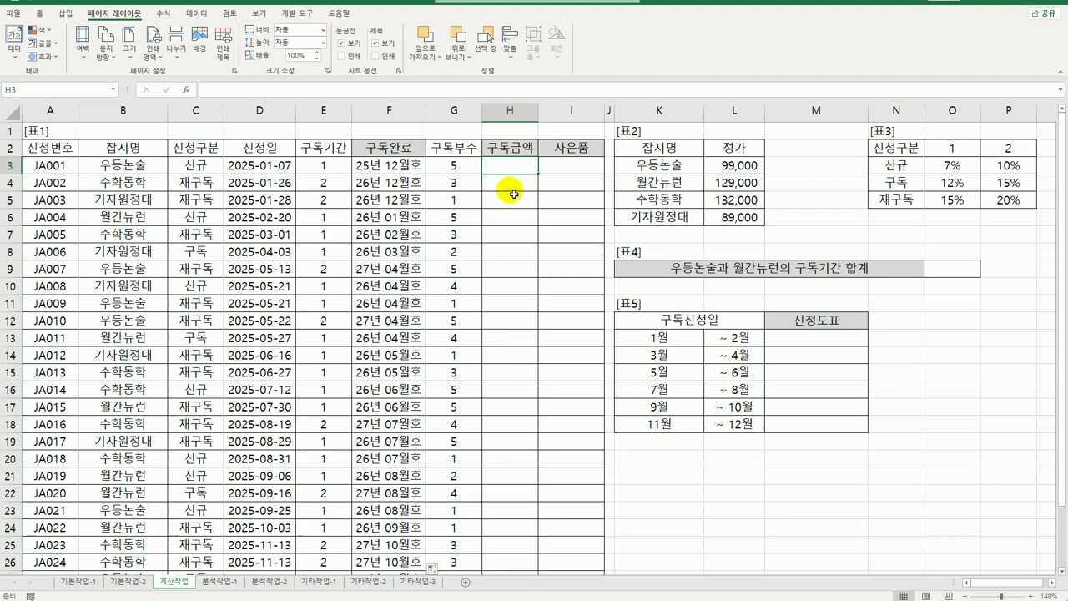
{"action": "type", "text": "="}
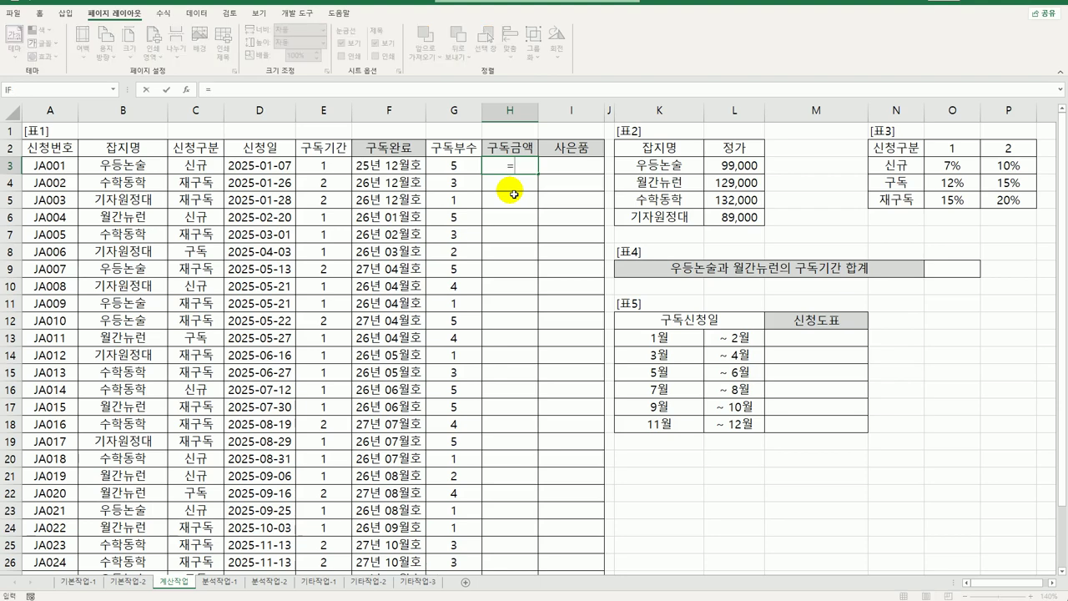
{"action": "type", "text": "xl"}
{"action": "key", "text": "Tab"}
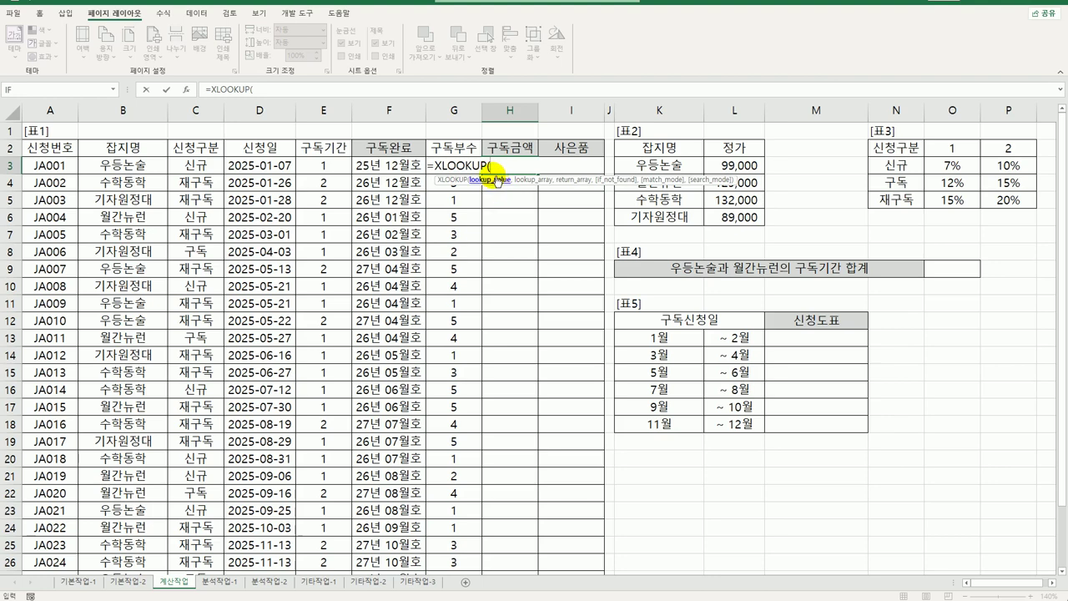
{"action": "left_click", "coordinate": [154, 170]}
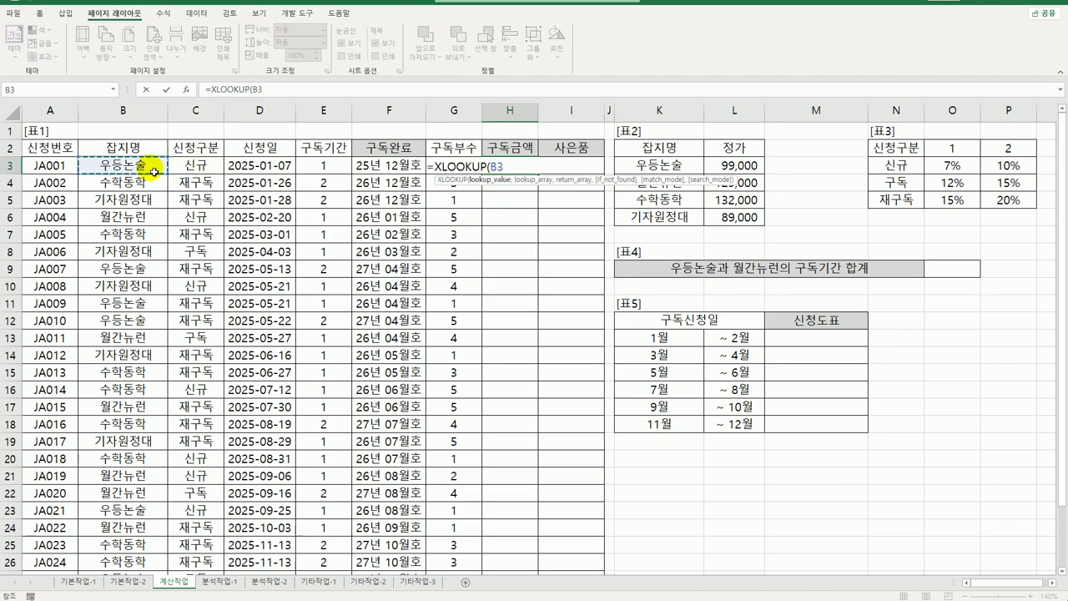
{"action": "type", "text": ","}
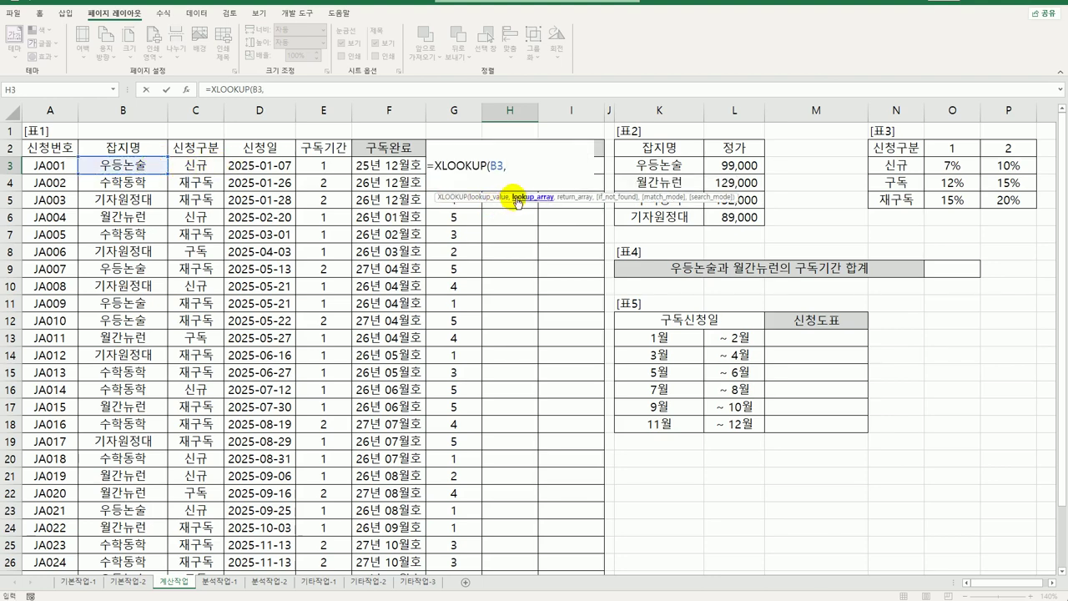
{"action": "left_click_drag", "start_coordinate": [660, 167], "coordinate": [672, 221]}
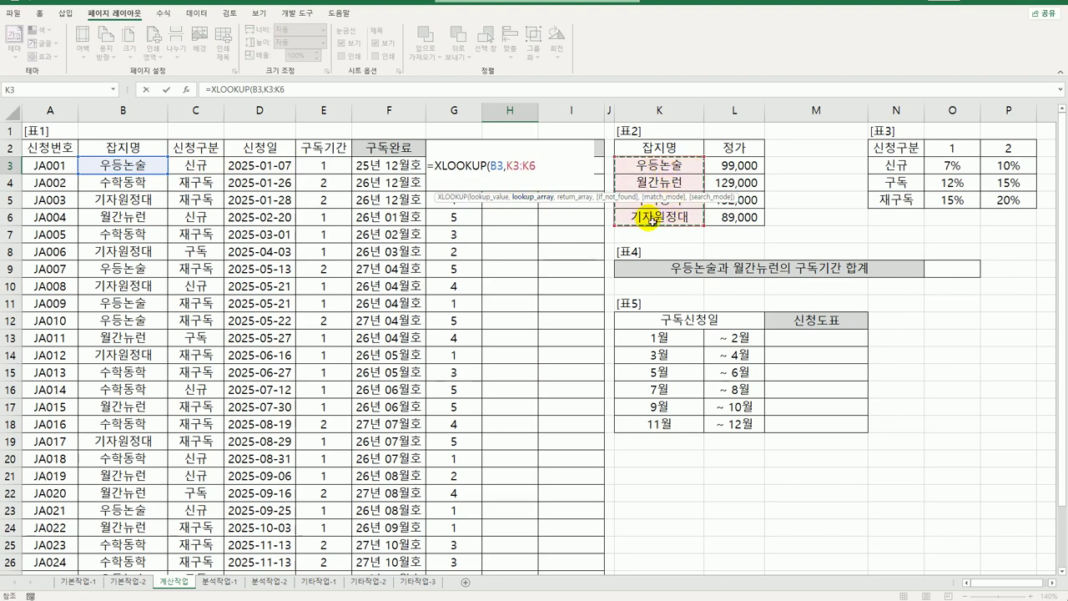
{"action": "key", "text": "F4"}
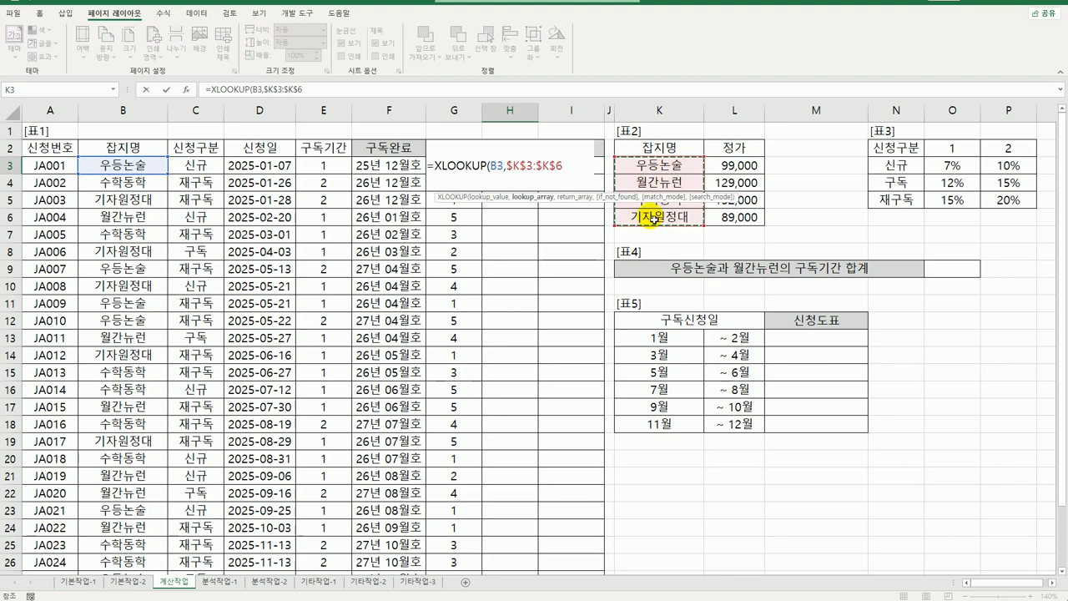
Set the XLOOKUP return array to $L$3:$L$6, close the function and enter the H3 formula.
{"action": "type", "text": ","}
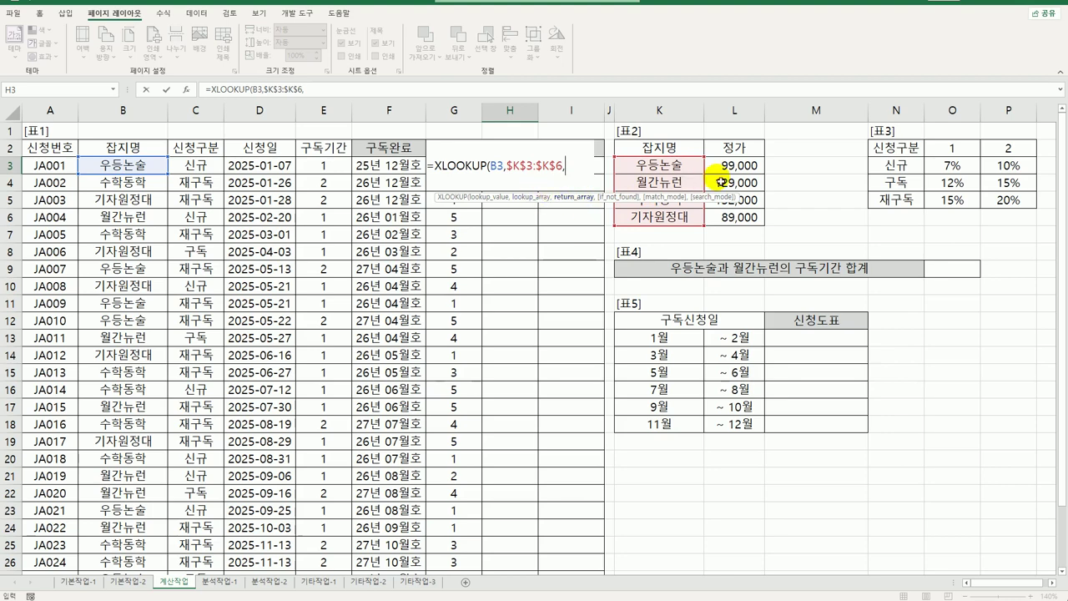
{"action": "left_click_drag", "start_coordinate": [731, 165], "coordinate": [743, 217]}
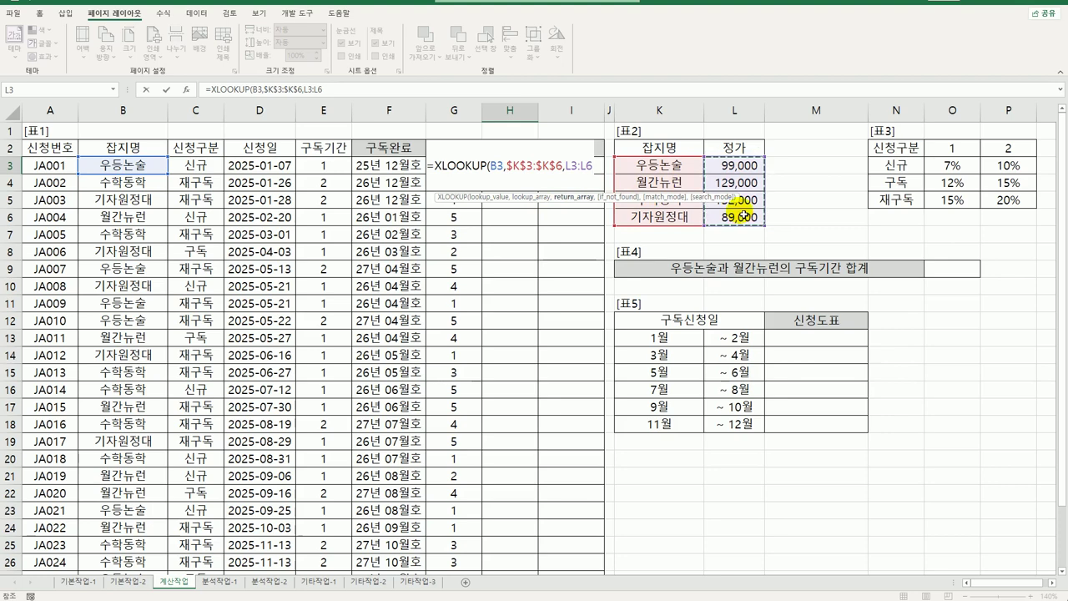
{"action": "key", "text": "F4"}
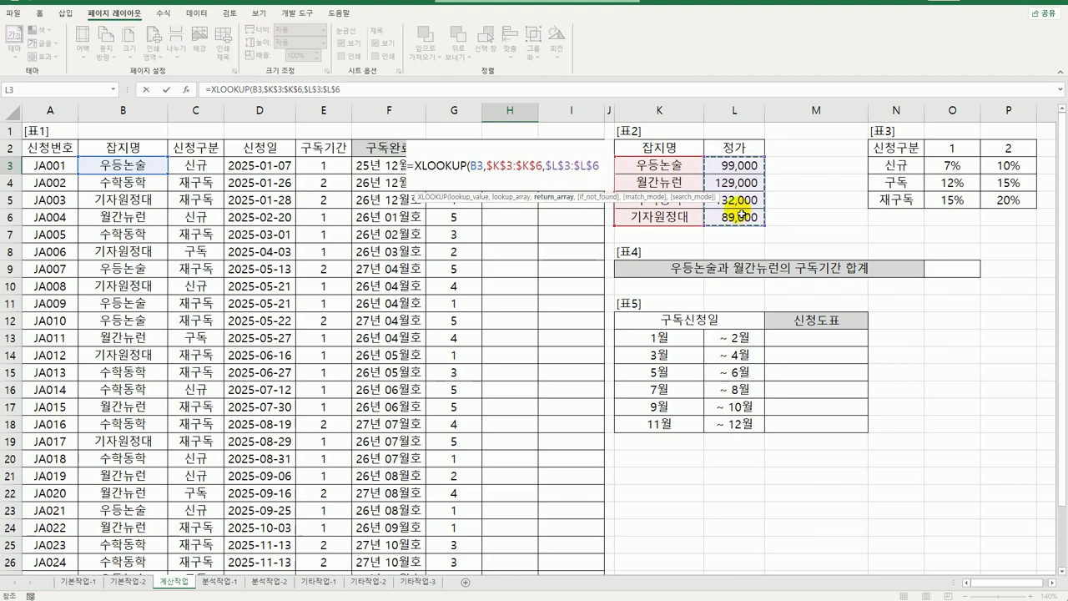
{"action": "type", "text": ")"}
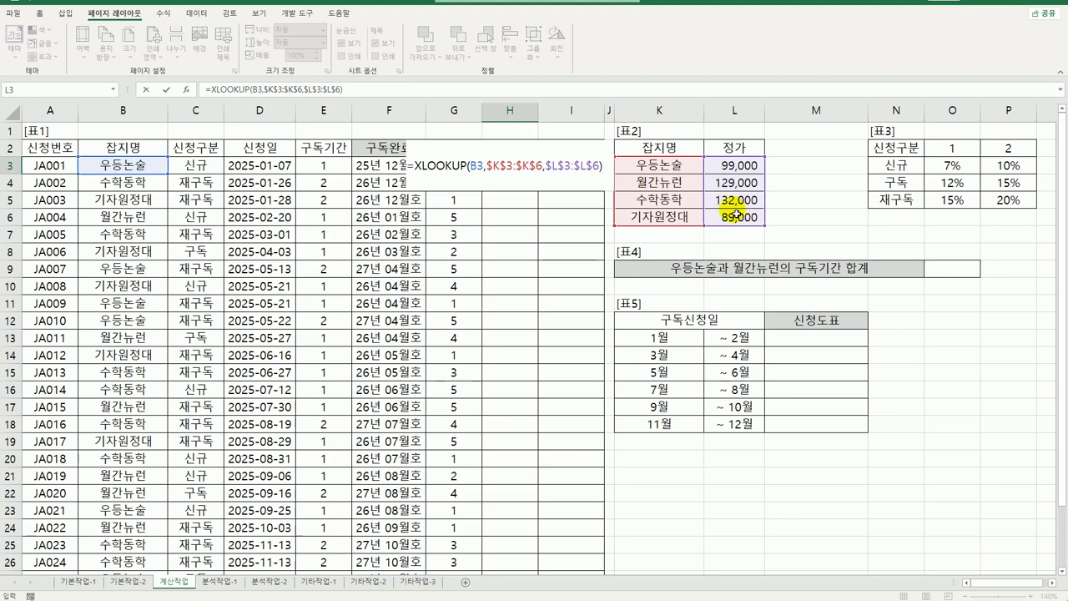
{"action": "key", "text": "Return"}
Fill the H3 formula down the 구독금액 column and AutoFit column H.
{"action": "left_click", "coordinate": [516, 167]}
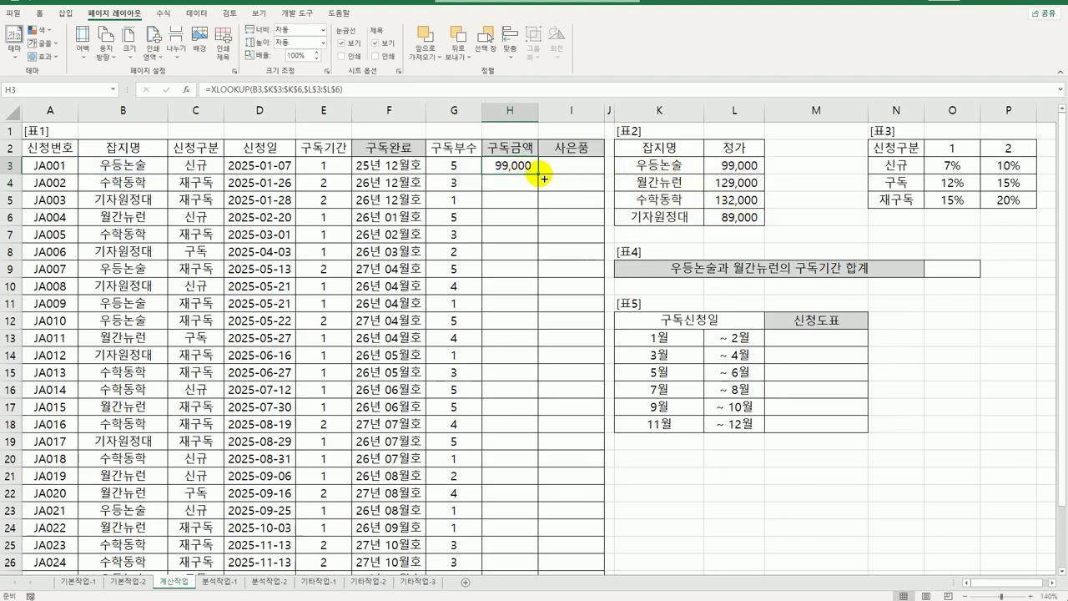
{"action": "double_click", "coordinate": [536, 174]}
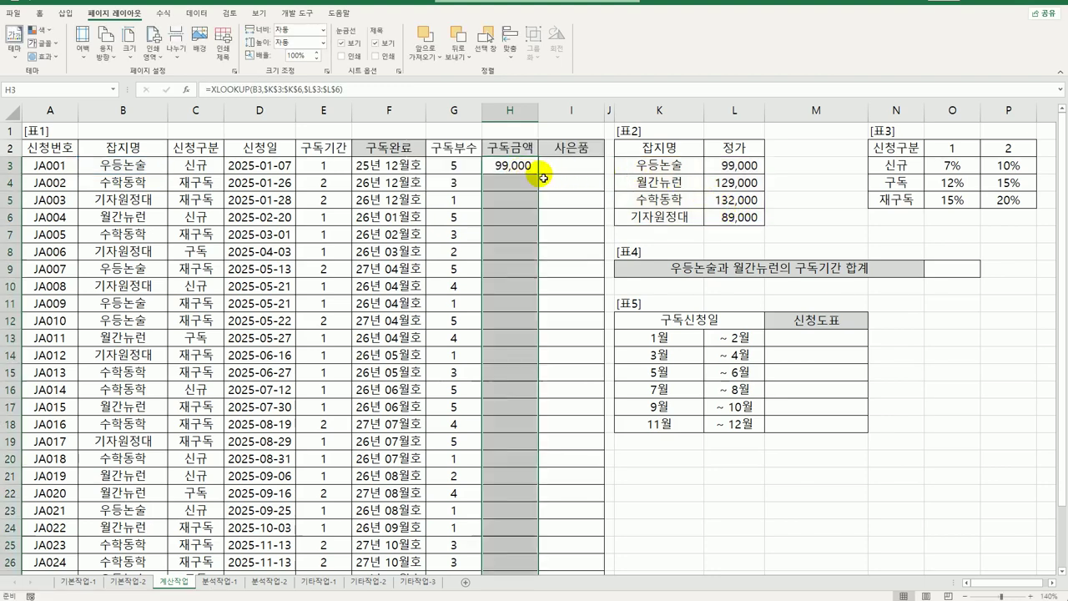
{"action": "double_click", "coordinate": [539, 112]}
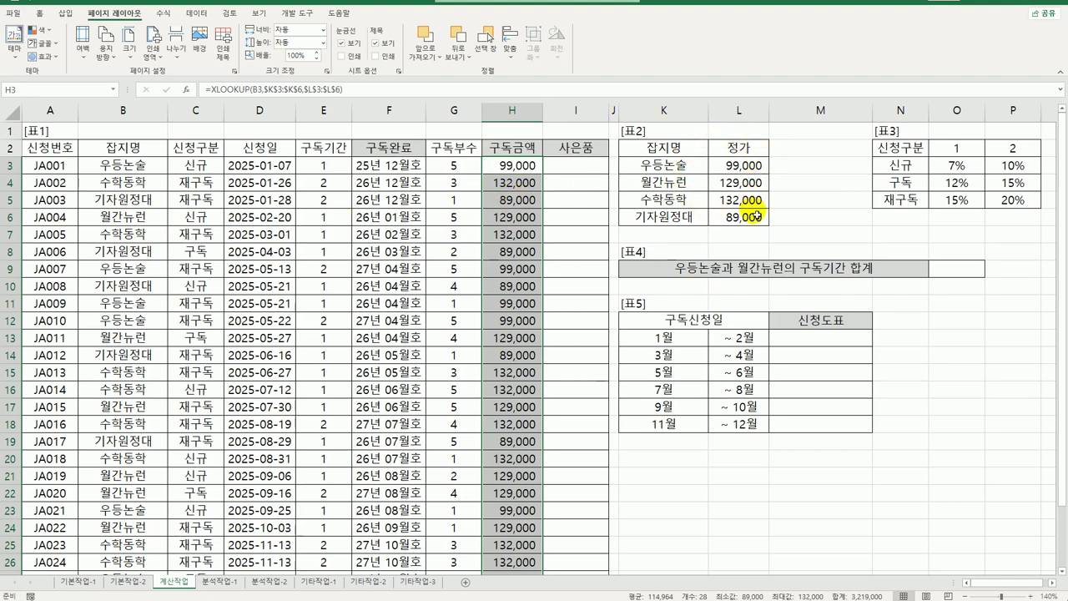
Extend the H3 formula by multiplying the XLOOKUP result by E3 and G3, and open a (1- discount factor.
{"action": "double_click", "coordinate": [513, 165]}
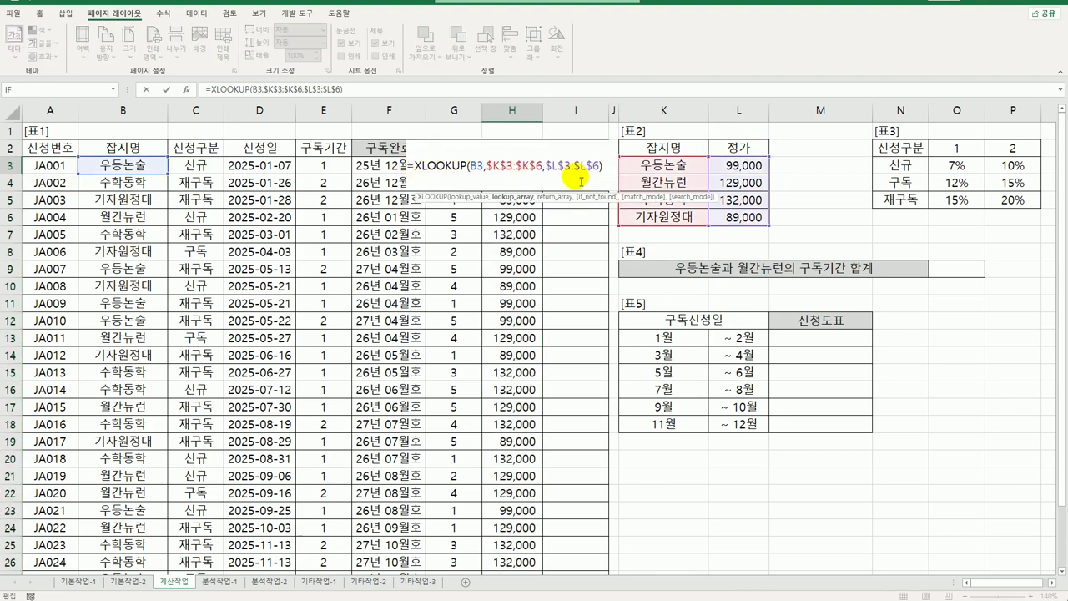
{"action": "left_click", "coordinate": [612, 170]}
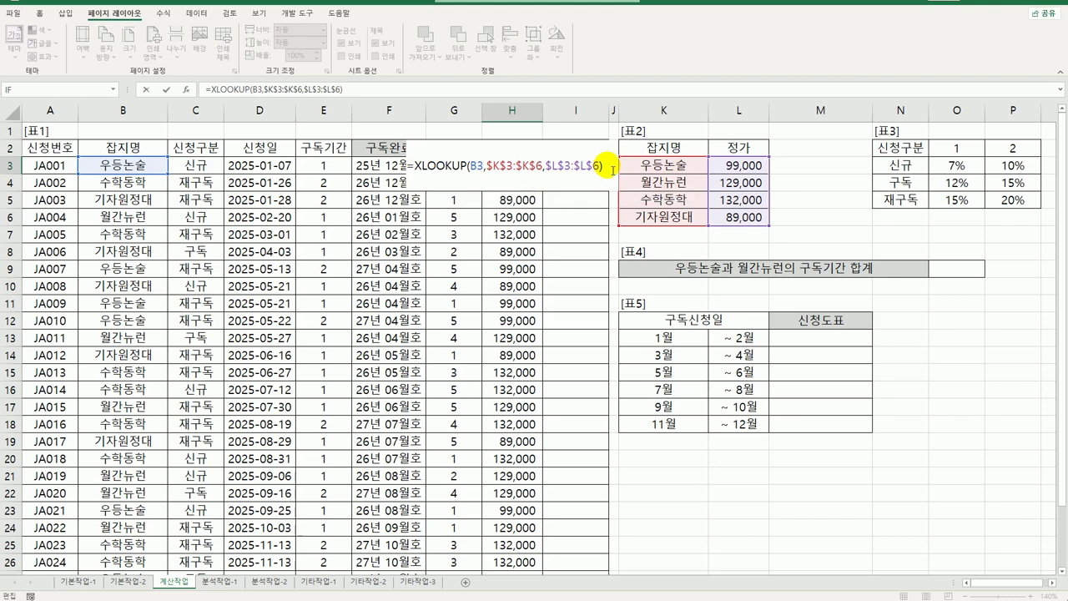
{"action": "type", "text": "*"}
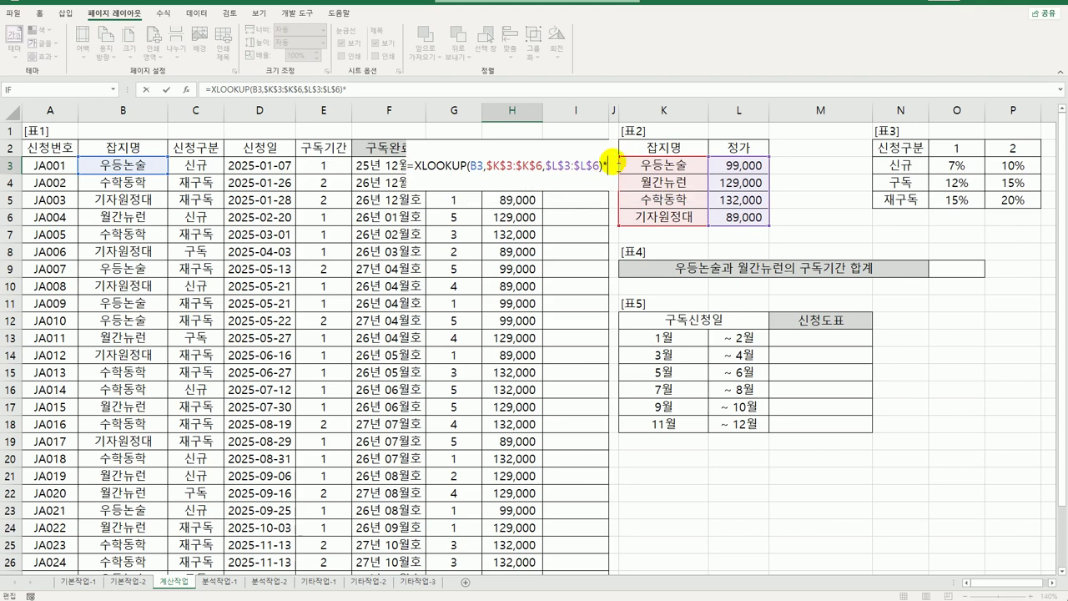
{"action": "left_click", "coordinate": [328, 166]}
{"action": "type", "text": "*"}
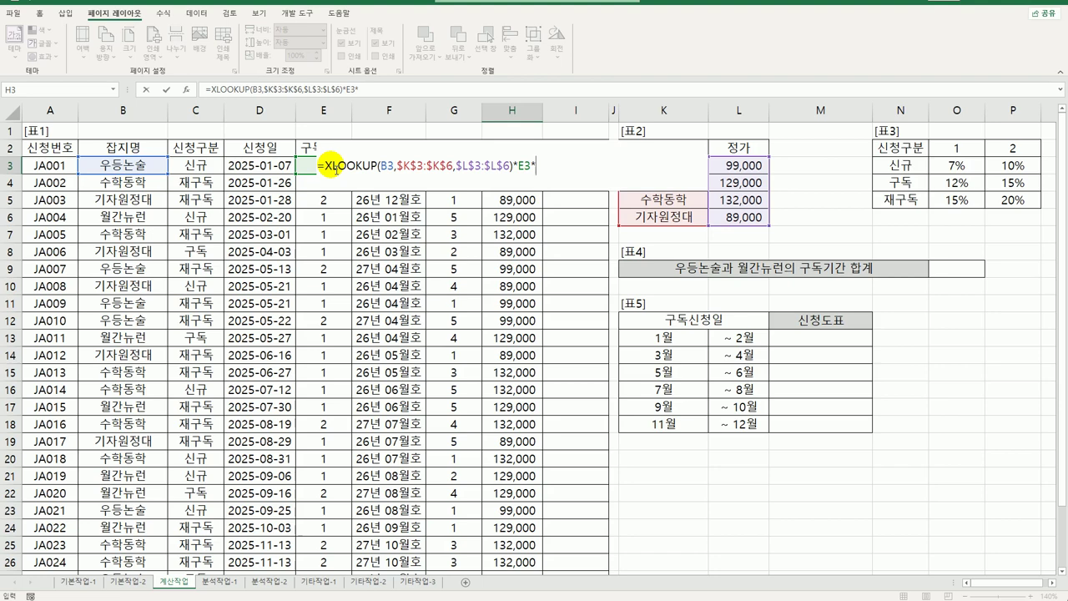
{"action": "key", "text": "Left"}
{"action": "type", "text": "*(1-"}
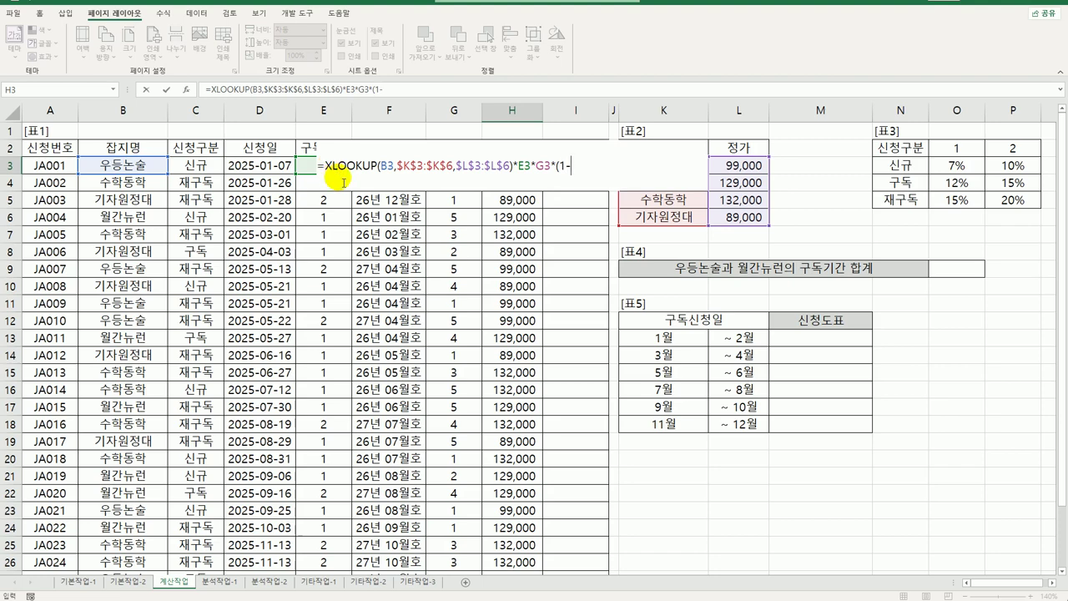
Inside the discount factor of H3, start an INDEX function with the array $O$3:$P$5 from 표3.
{"action": "type", "text": "in"}
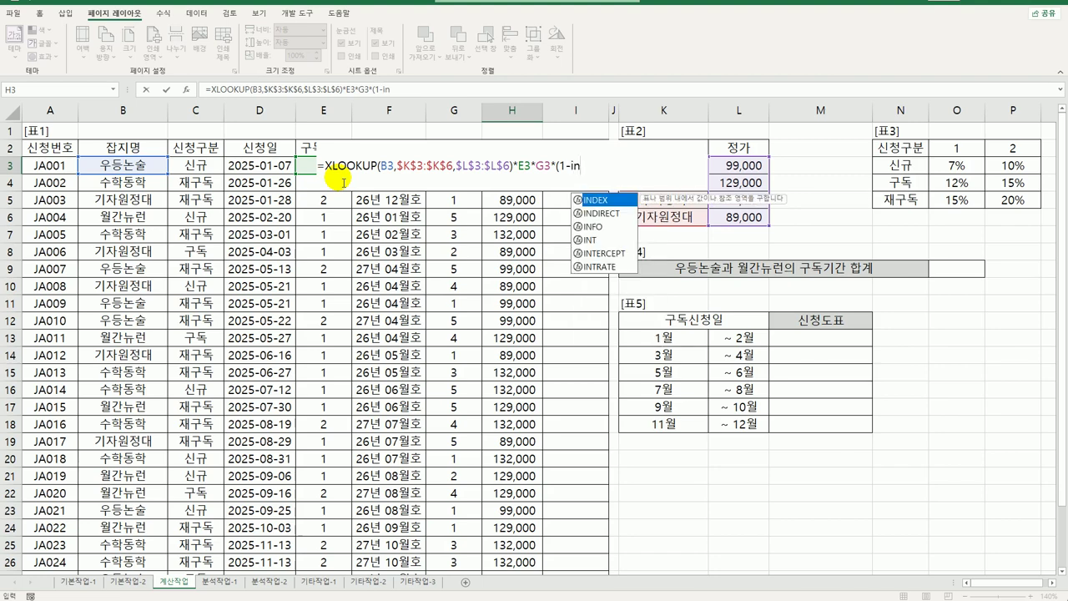
{"action": "key", "text": "Tab"}
{"action": "left_click_drag", "start_coordinate": [951, 166], "coordinate": [1010, 202]}
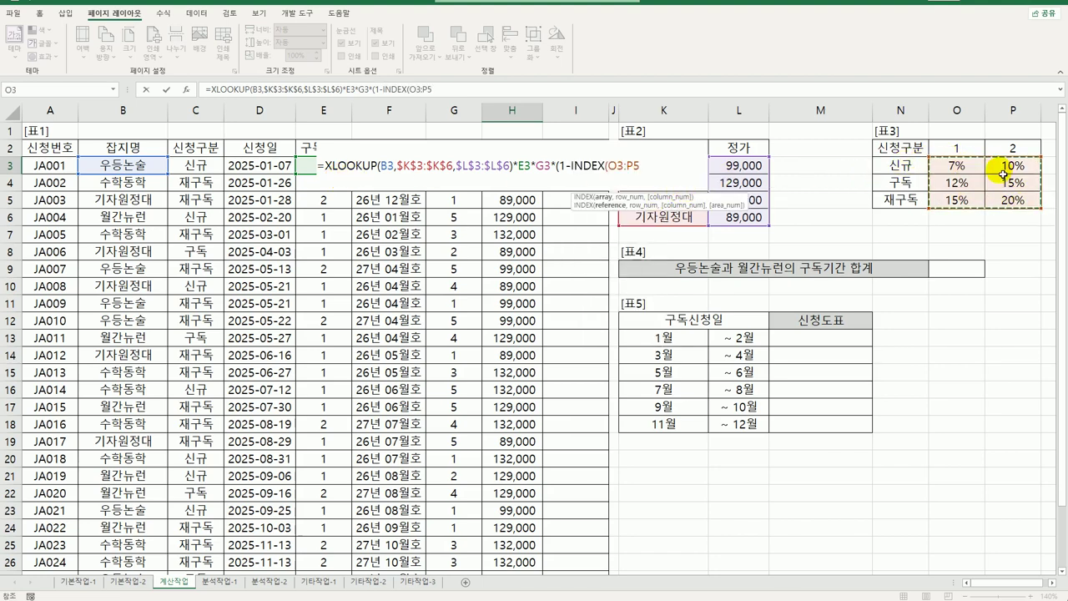
{"action": "key", "text": "F4"}
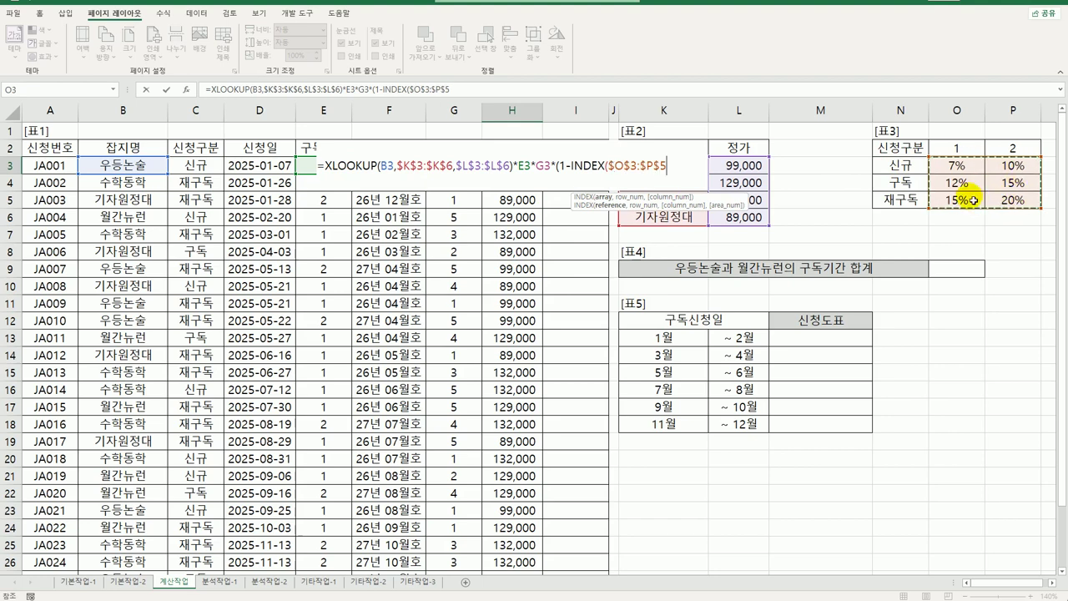
{"action": "type", "text": ","}
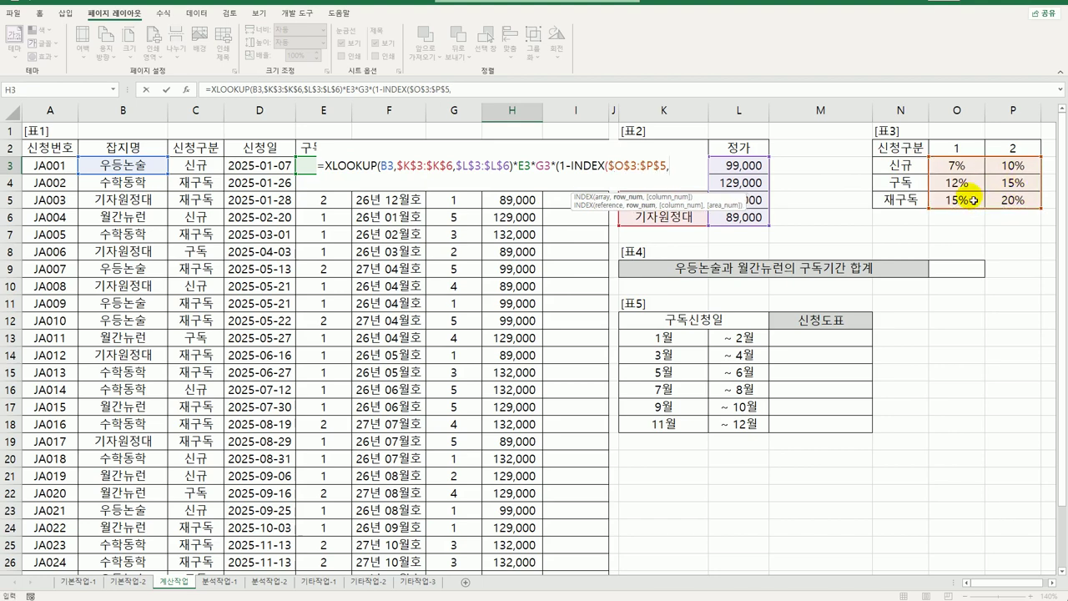
Set the INDEX row number to XMATCH(C3,$N$3:$N$5,0), using the exact match mode.
{"action": "type", "text": "XMATCH("}
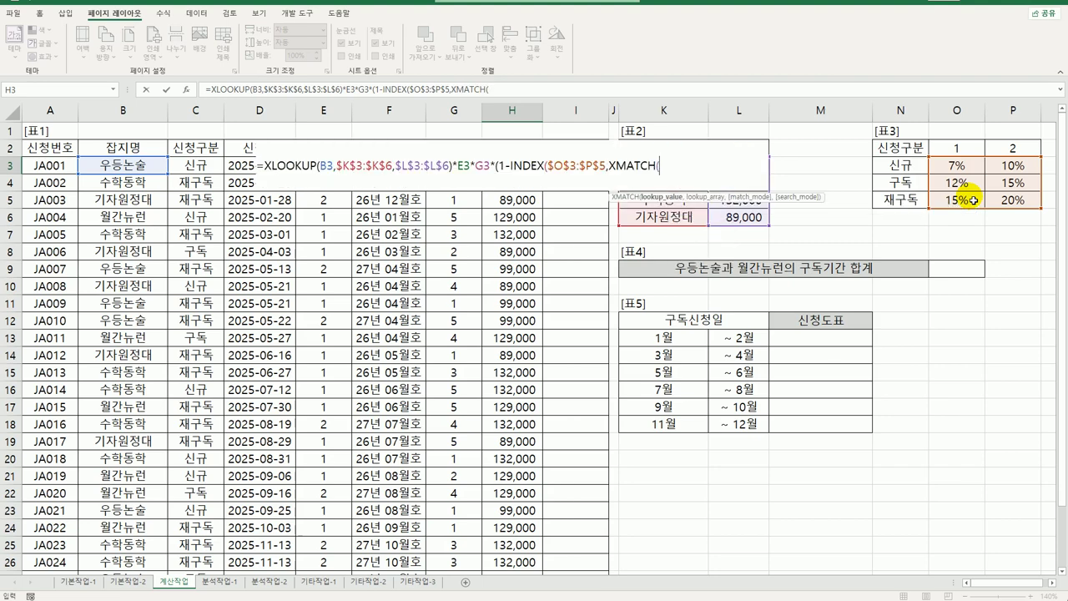
{"action": "left_click", "coordinate": [187, 167]}
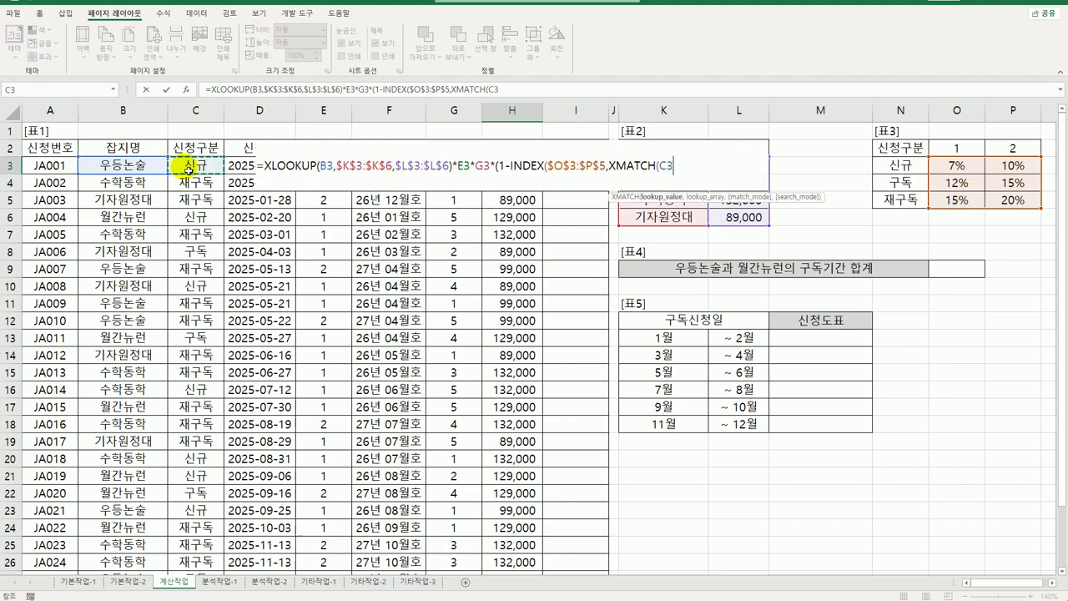
{"action": "type", "text": ","}
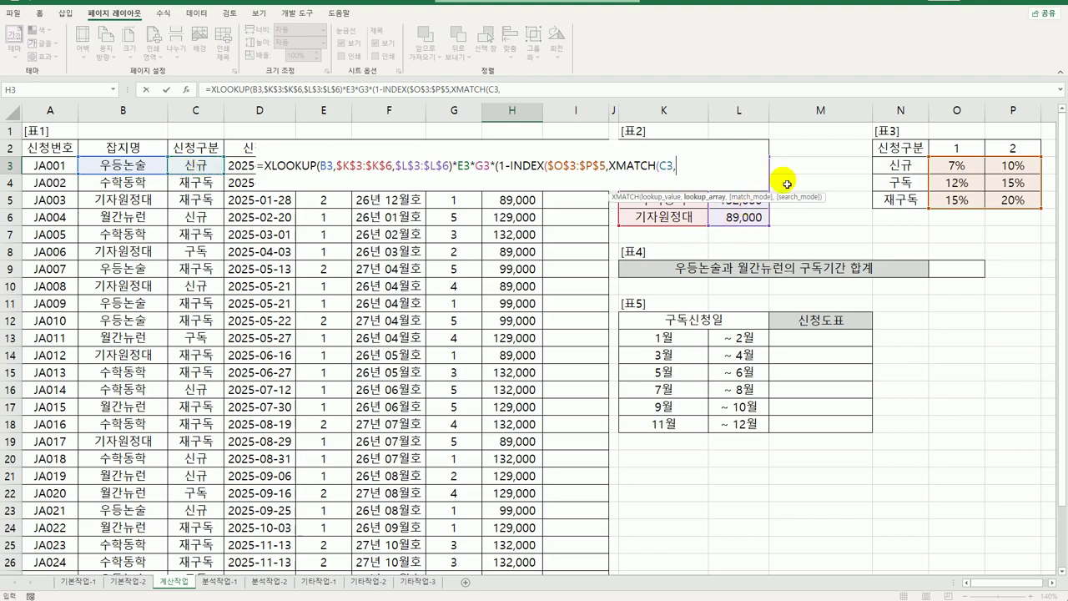
{"action": "left_click", "coordinate": [895, 165]}
{"action": "left_click_drag", "start_coordinate": [895, 165], "coordinate": [893, 201]}
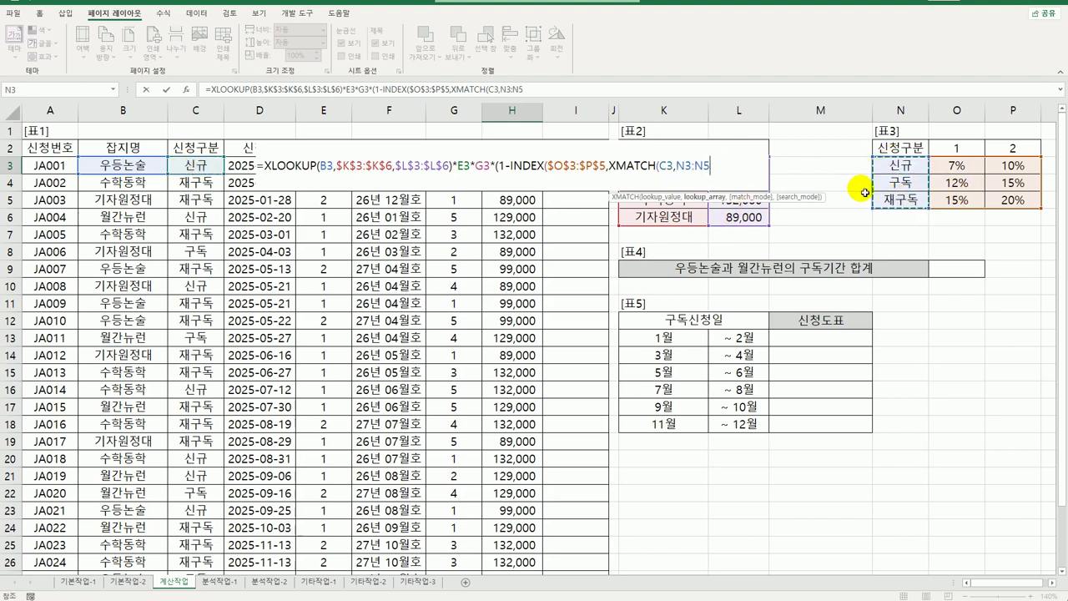
{"action": "key", "text": "F4"}
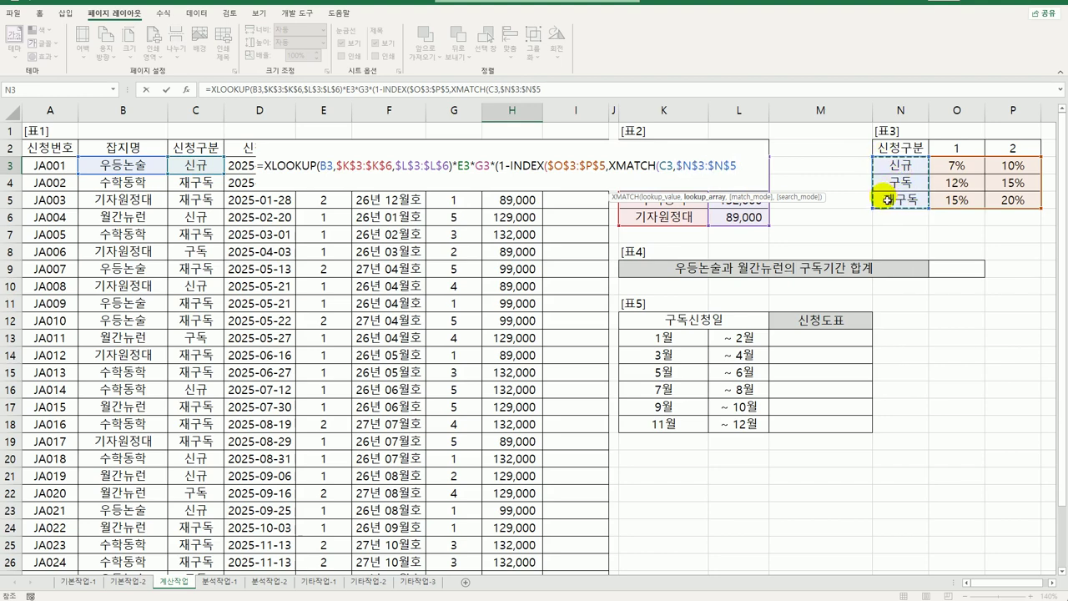
{"action": "type", "text": ","}
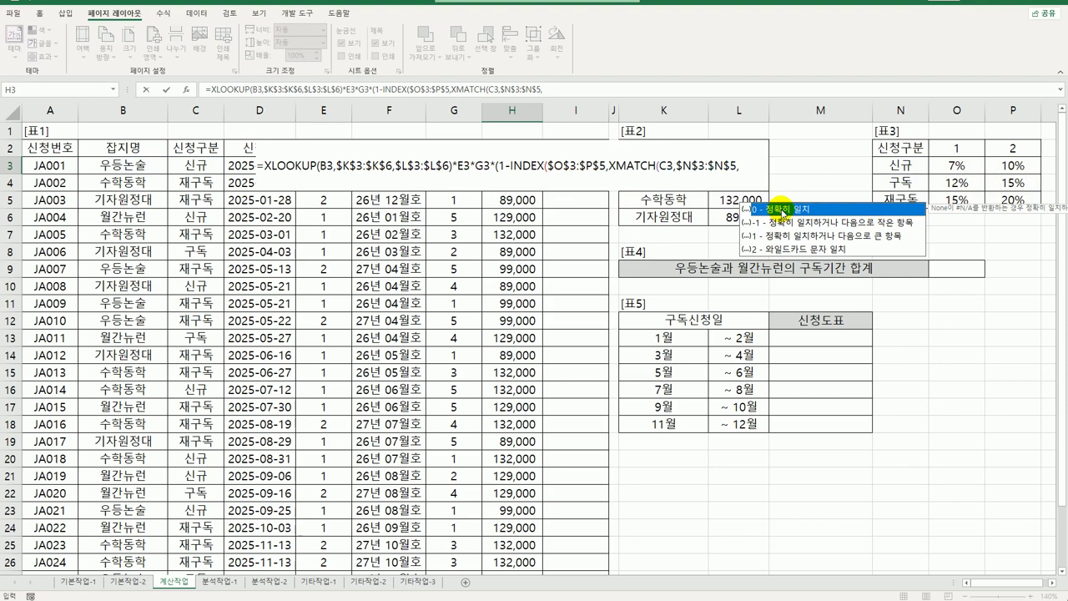
{"action": "double_click", "coordinate": [782, 213]}
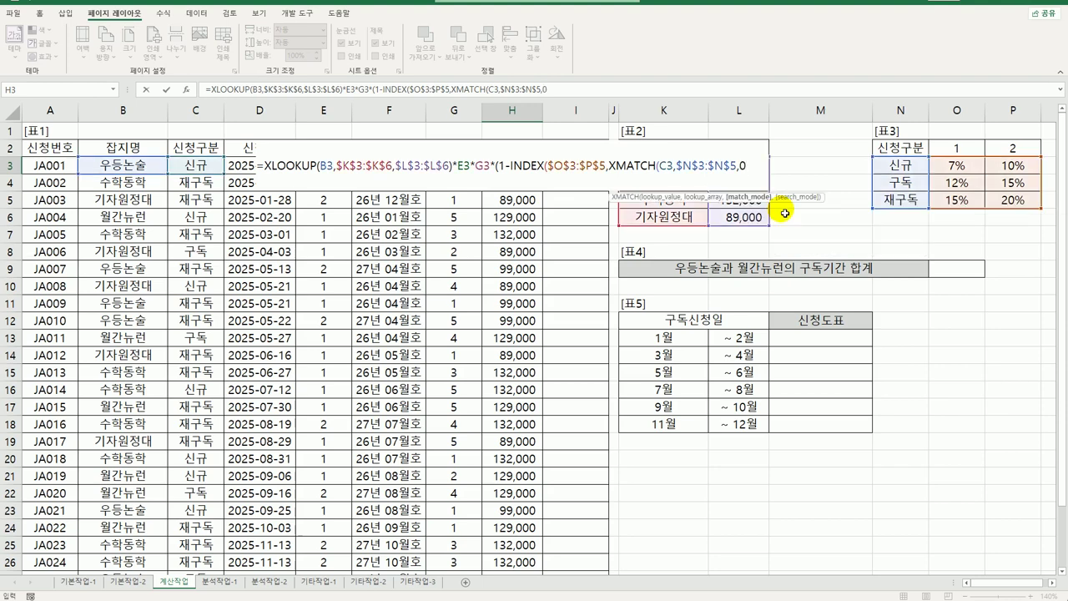
{"action": "type", "text": ")"}
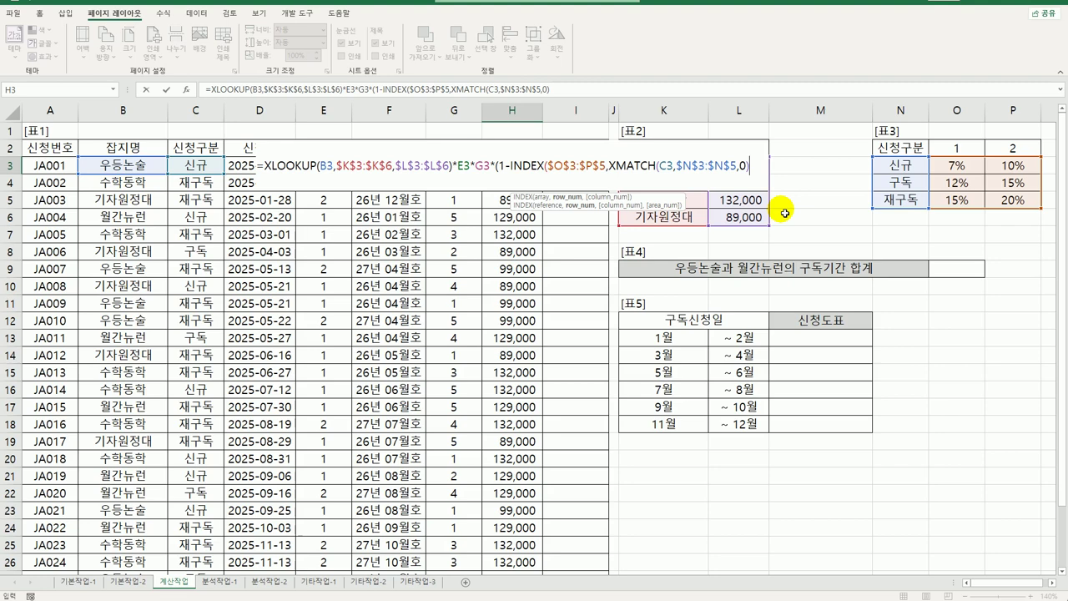
Set the INDEX column number to E3, close and enter the H3 formula, and fill it down the 구독금액 column.
{"action": "type", "text": ","}
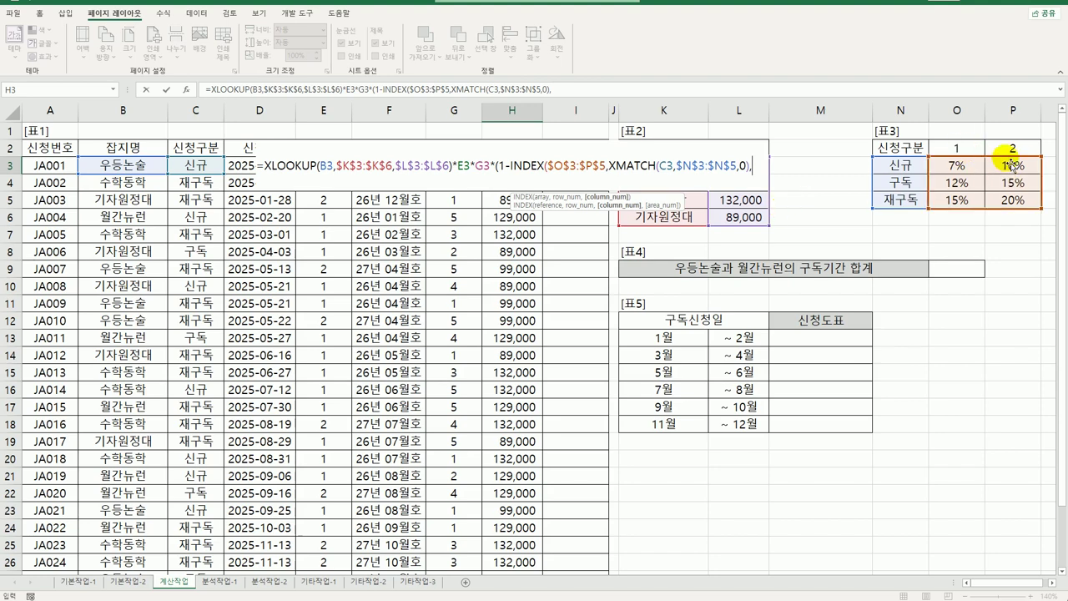
{"action": "key", "text": "Left"}
{"action": "key", "text": "Left"}
{"action": "key", "text": "Left"}
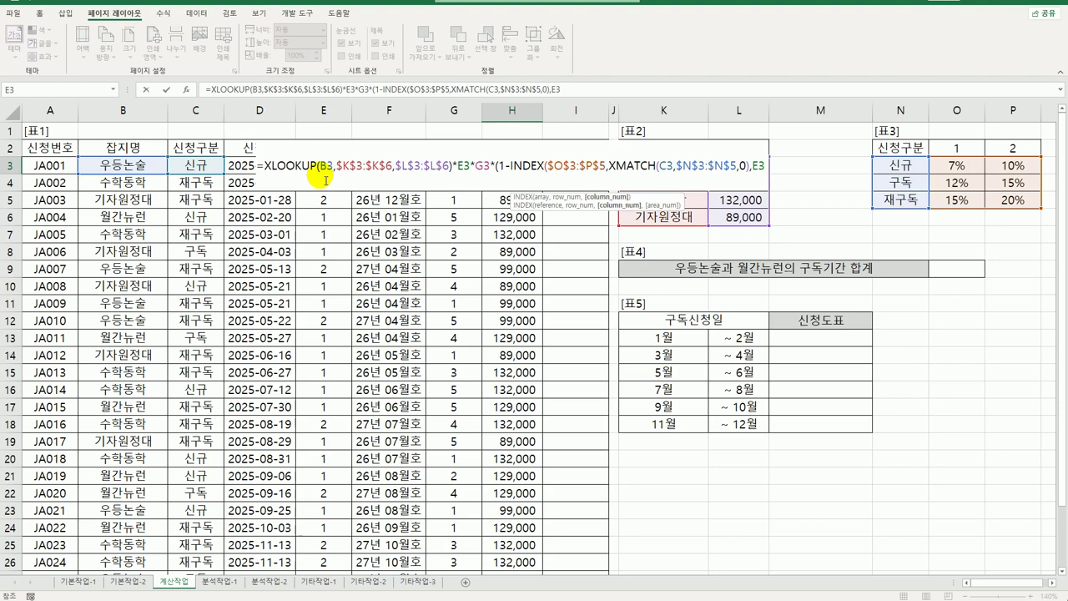
{"action": "type", "text": ")"}
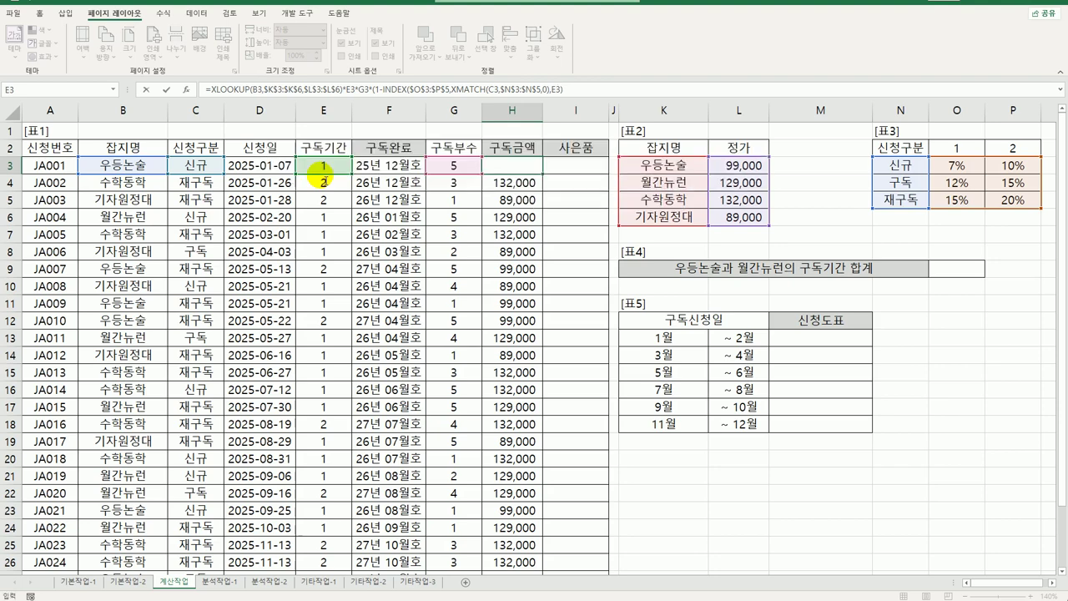
{"action": "type", "text": ")"}
{"action": "key", "text": "Return"}
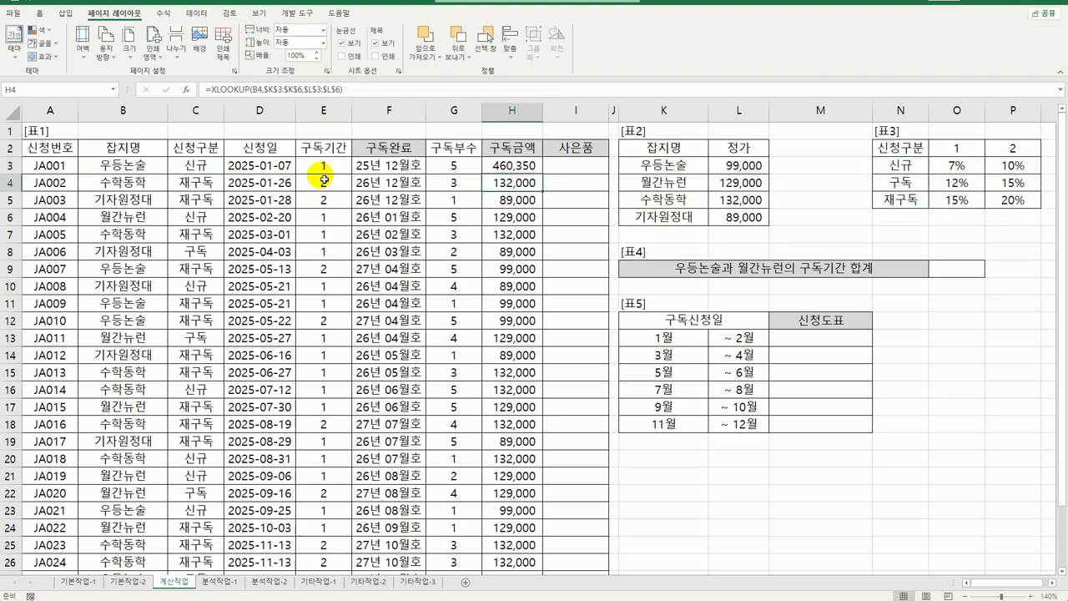
{"action": "left_click", "coordinate": [526, 164]}
{"action": "double_click", "coordinate": [543, 173]}
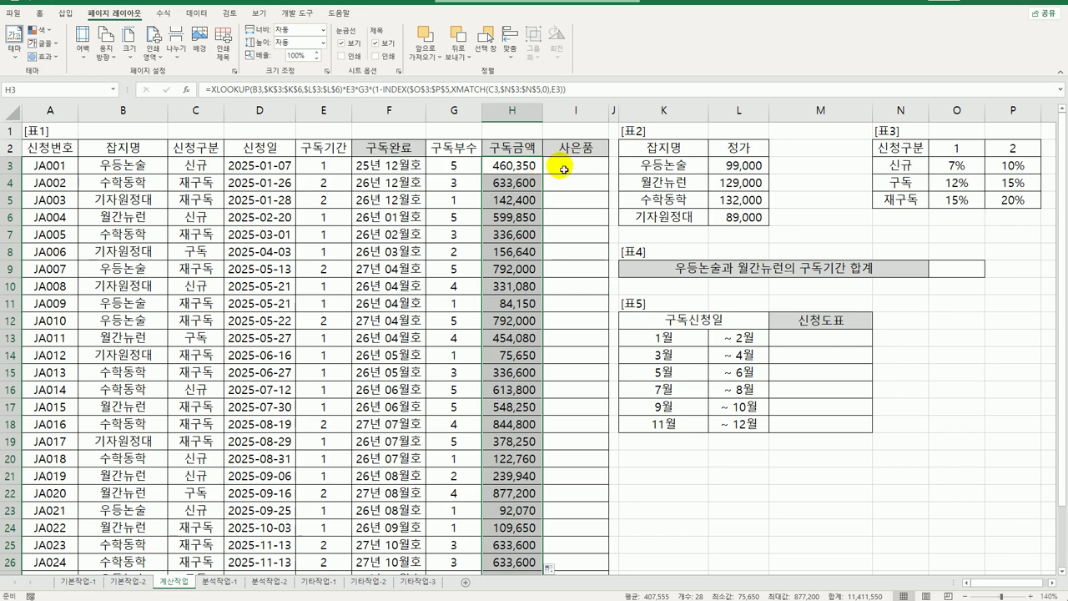
Select I3 in the 사은품 column, open the Visual Basic editor and insert a new module.
{"action": "left_click", "coordinate": [565, 167]}
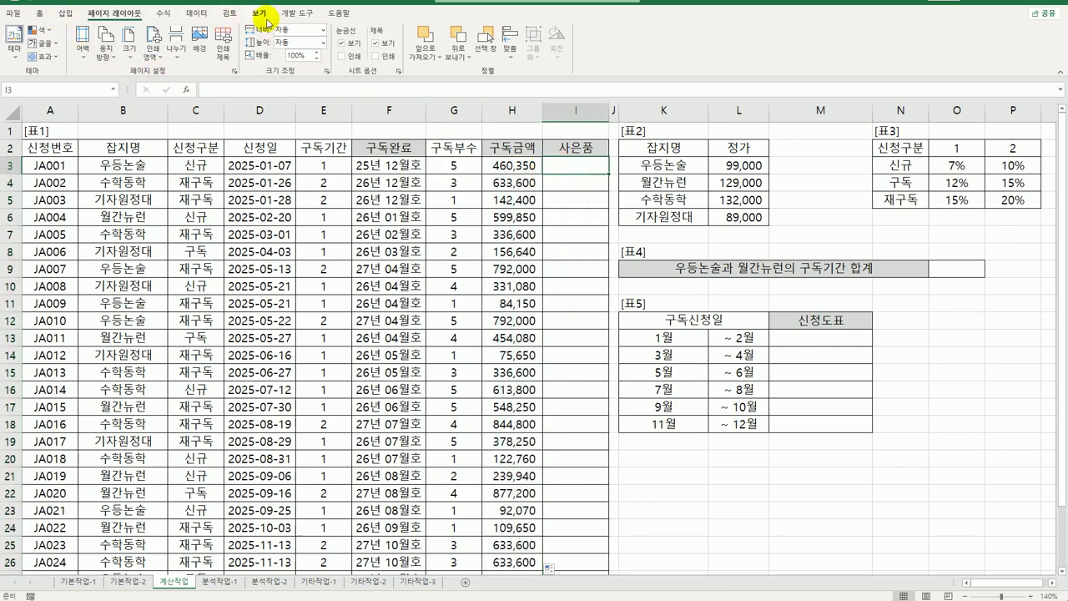
{"action": "left_click", "coordinate": [294, 13]}
{"action": "left_click", "coordinate": [14, 43]}
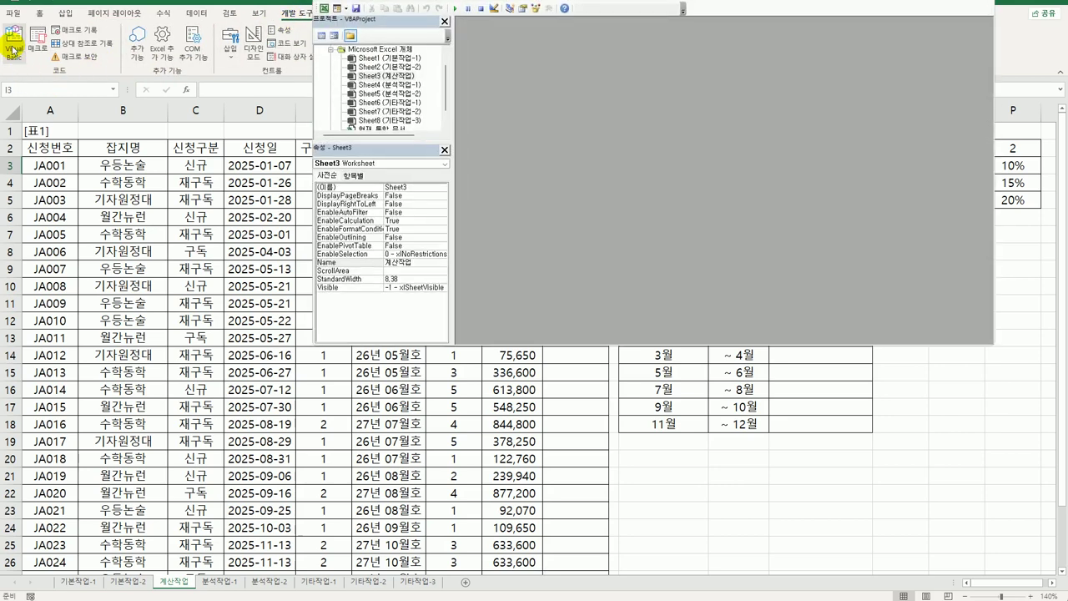
{"action": "left_click", "coordinate": [428, 3]}
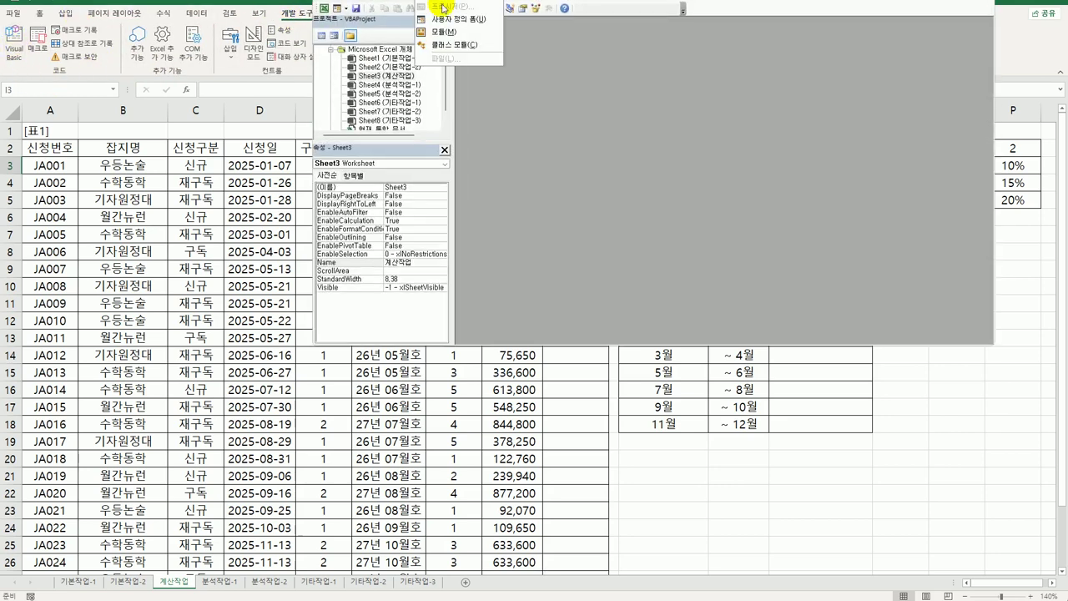
{"action": "left_click", "coordinate": [448, 32]}
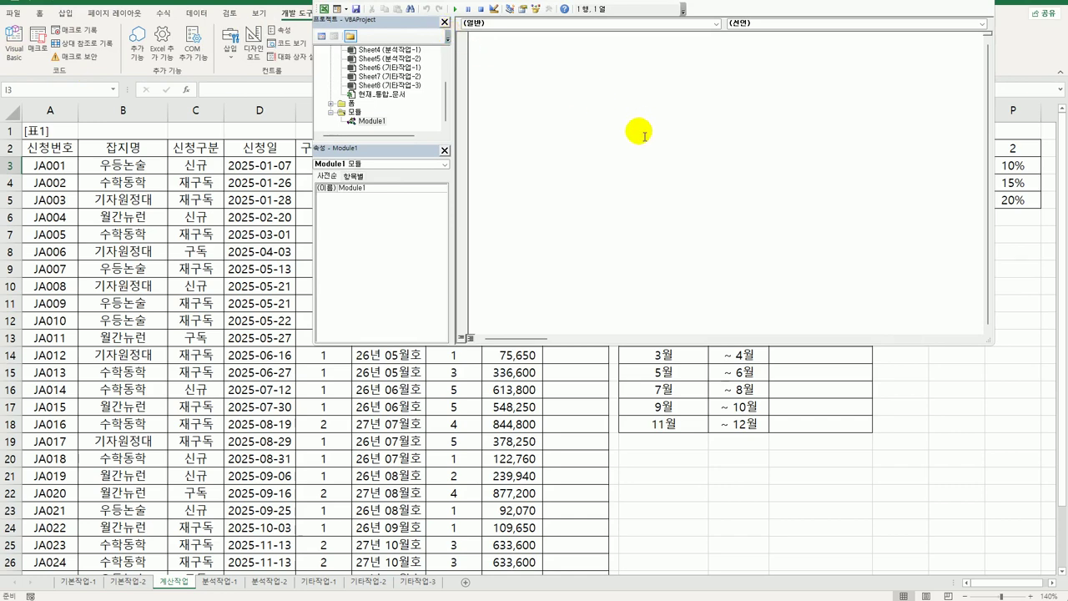
Declare Public Function fn사은품(구독기간, 신청구분) and add the line If 구독기간 = 1 And 신청구분 = "신규" Then.
{"action": "type", "text": "pu"}
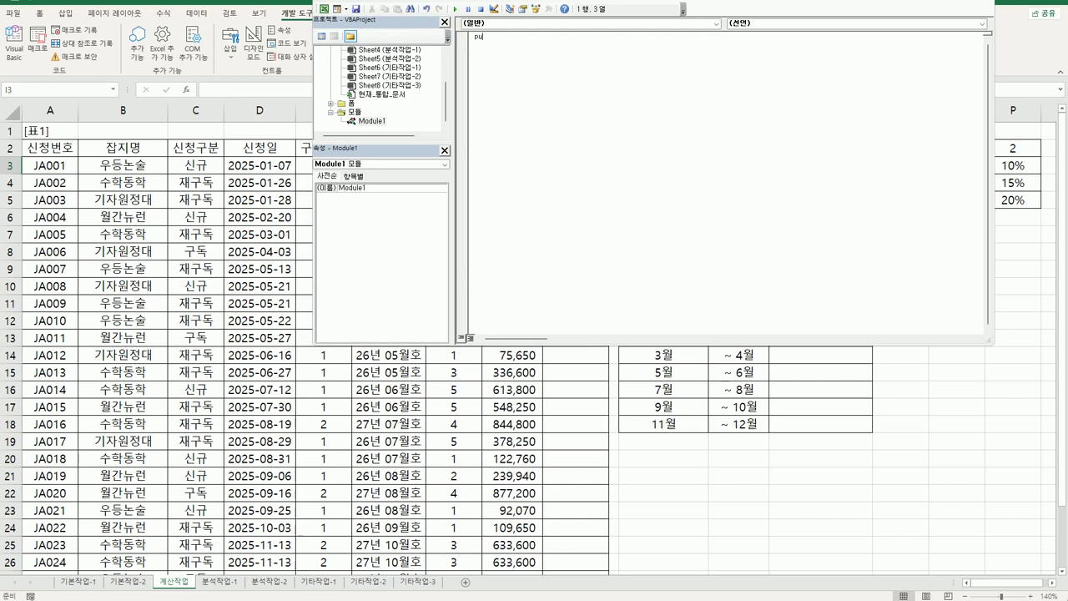
{"action": "type", "text": "blic function fn사은품(구독"}
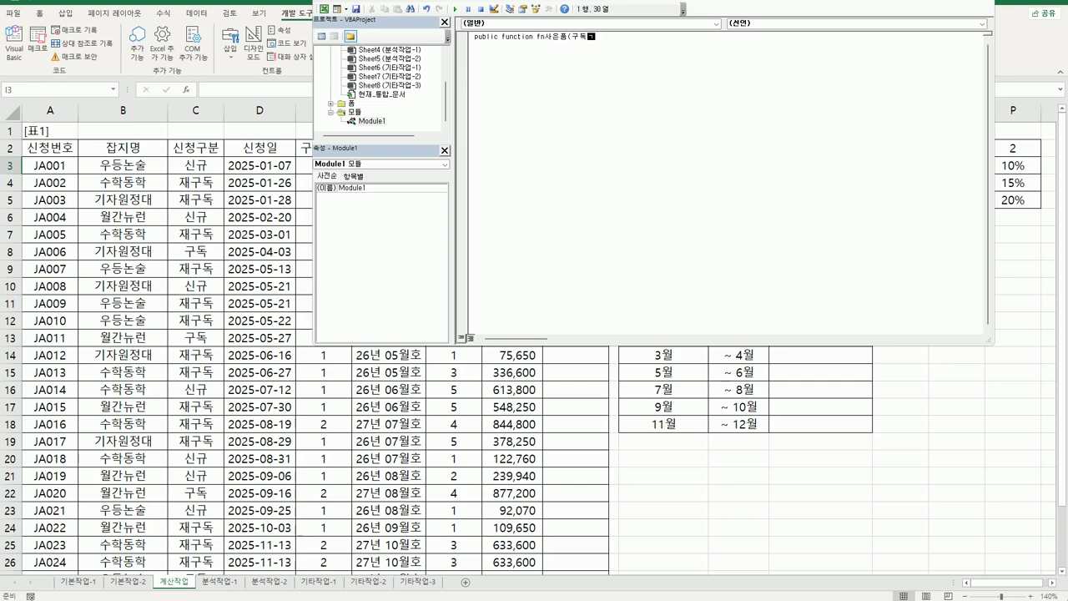
{"action": "type", "text": "기간, 신청구분)"}
{"action": "key", "text": "Return"}
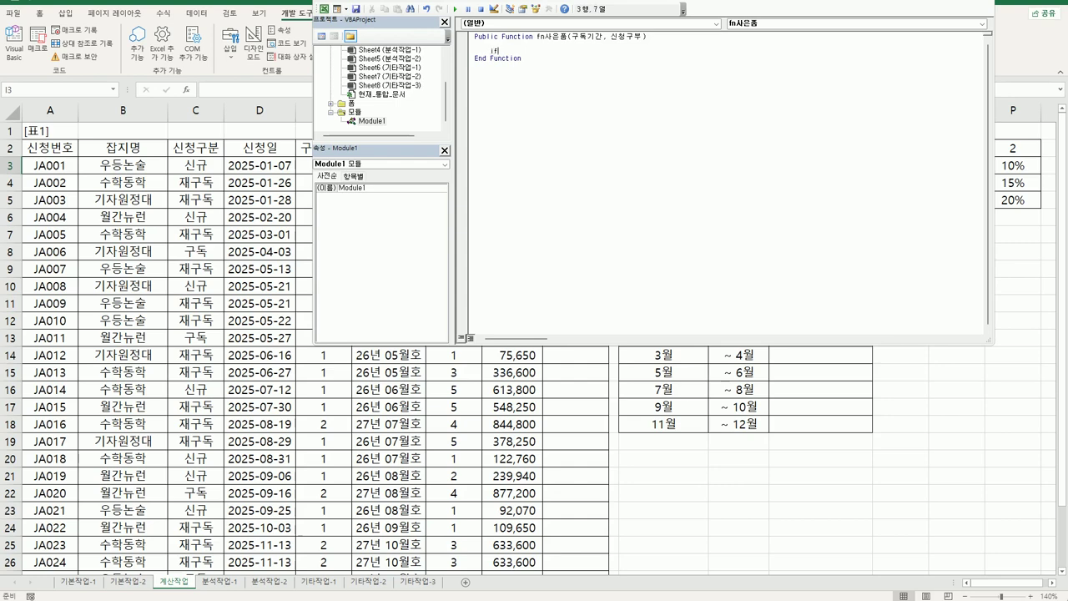
{"action": "type", "text": "if 구독기간 = 1 and 신청구분 = \"신규\" Then"}
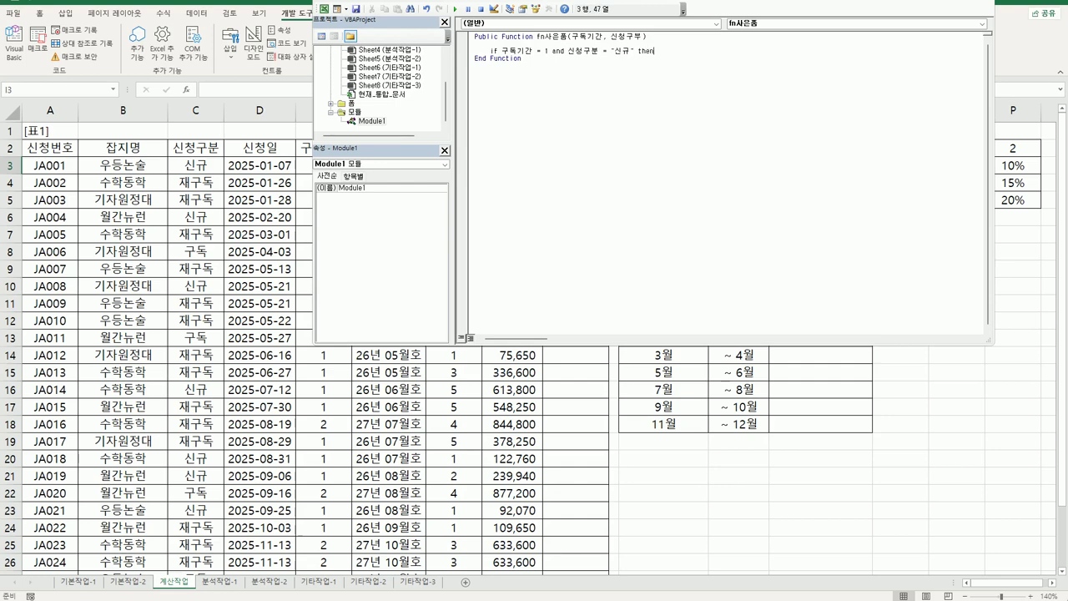
{"action": "key", "text": "Up"}
{"action": "key", "text": "Up"}
{"action": "key", "text": "Left"}
{"action": "key", "text": "Left"}
{"action": "key", "text": "Delete"}
{"action": "type", "text": "ㅂ"}
{"action": "left_click", "coordinate": [640, 51]}
In the If branch, assign an empty string with fn사은품 = "".
{"action": "key", "text": "Return"}
{"action": "key", "text": "Return"}
{"action": "key", "text": "Tab"}
{"action": "type", "text": "ㄹ"}
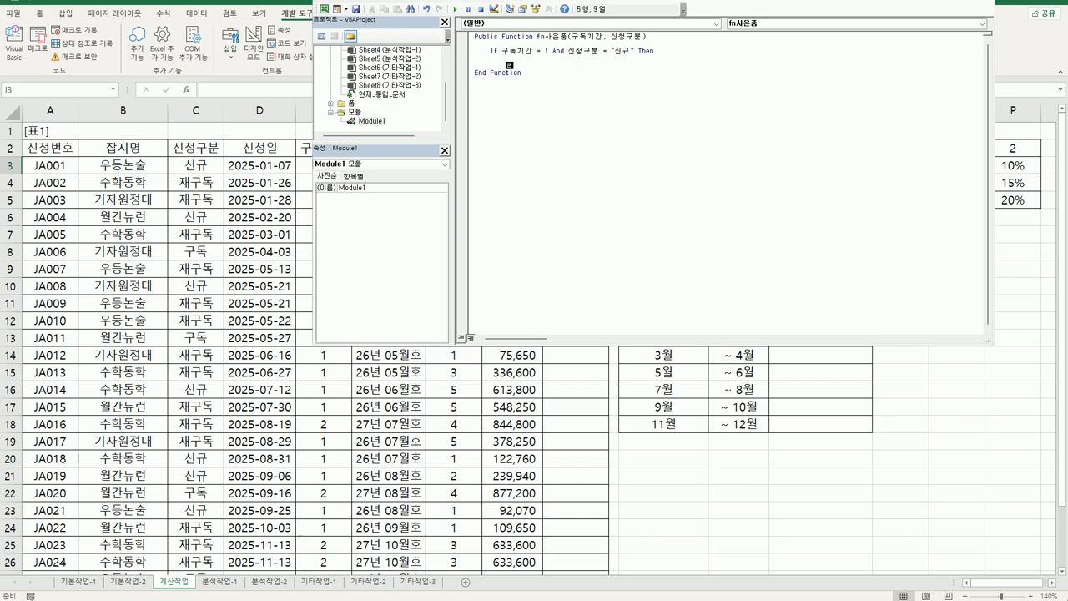
{"action": "key", "text": "BackSpace"}
{"action": "type", "text": "fn사ㅇ"}
{"action": "type", "text": "은품 = \""}
{"action": "type", "text": "\""}
{"action": "key", "text": "Return"}
{"action": "key", "text": "Return"}
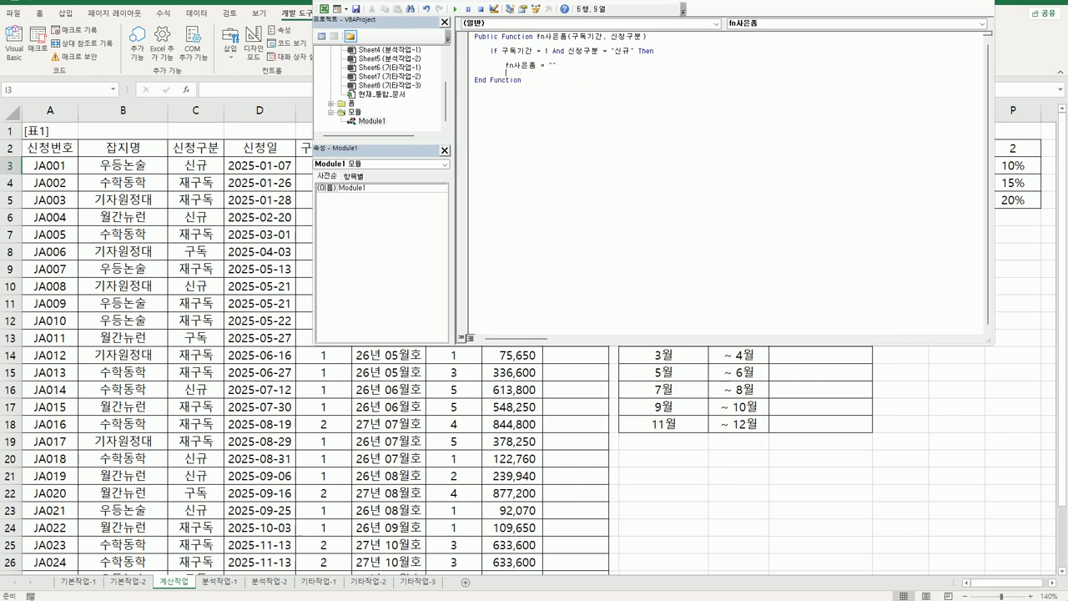
Add an Else branch that assigns fn사은품 = "문화상품권".
{"action": "type", "text": "else"}
{"action": "key", "text": "Return"}
{"action": "key", "text": "Return"}
{"action": "key", "text": "Tab"}
{"action": "type", "text": "fn사은품 = "}
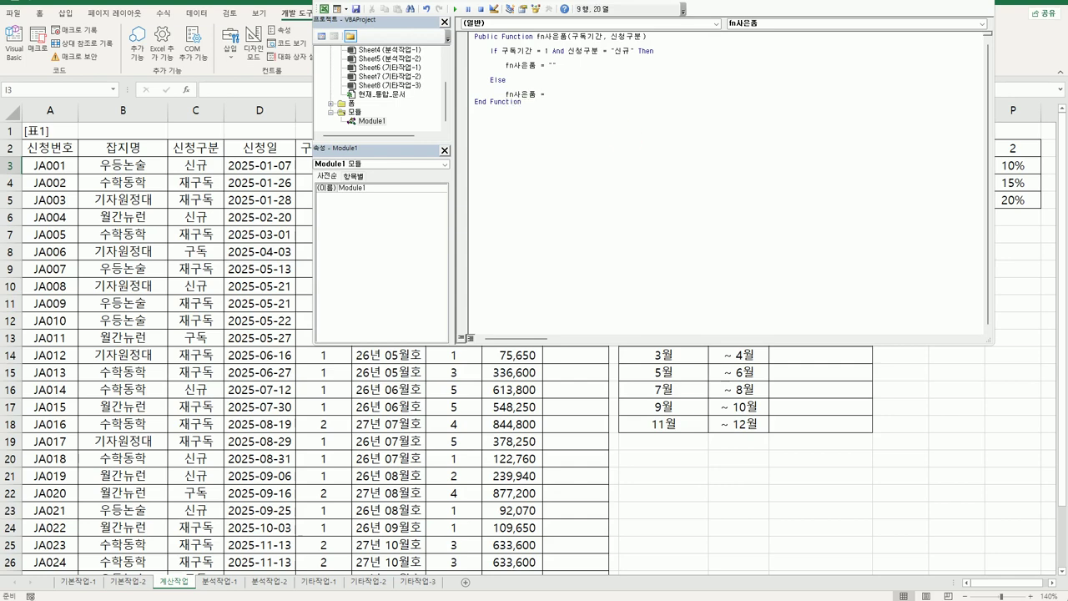
{"action": "type", "text": "\"문화상품ㄱ"}
{"action": "type", "text": "\""}
{"action": "key", "text": "Return"}
{"action": "key", "text": "BackSpace"}
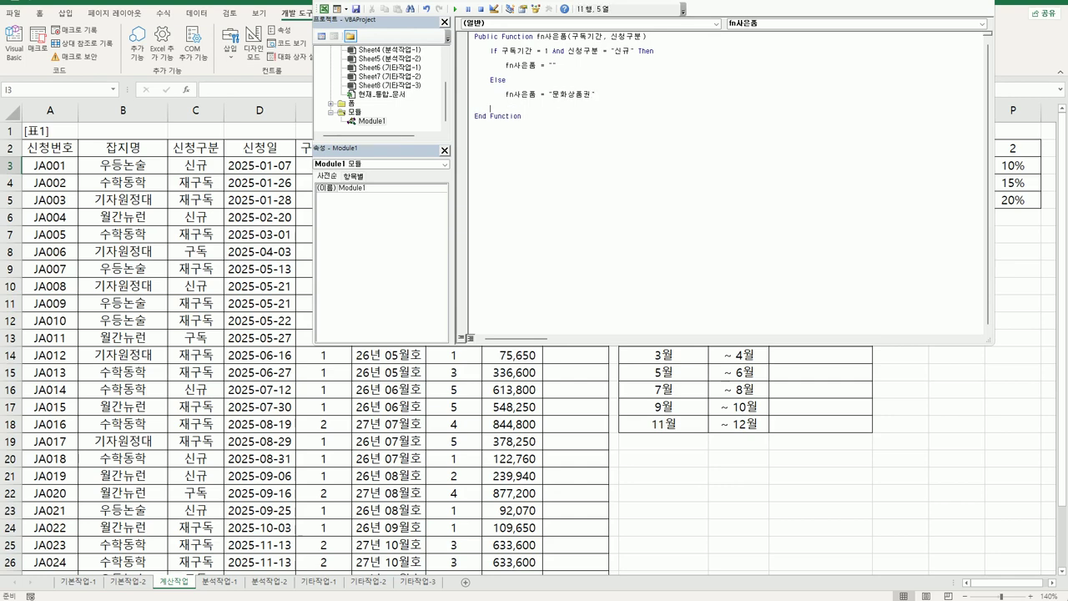
Close the condition with End If and return from the code editor to the 계산작업 sheet.
{"action": "type", "text": "end if"}
{"action": "key", "text": "Return"}
{"action": "key", "text": "alt+q"}
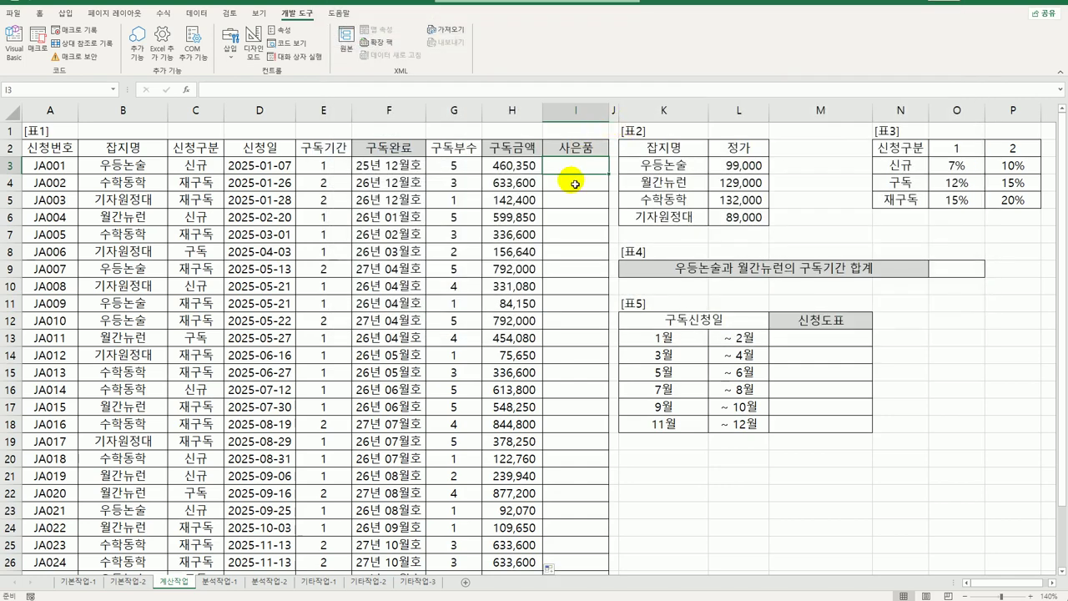
Insert the function fn사은품 from the 사용자 정의 category into cell I3.
{"action": "left_click", "coordinate": [185, 89]}
{"action": "left_click", "coordinate": [507, 171]}
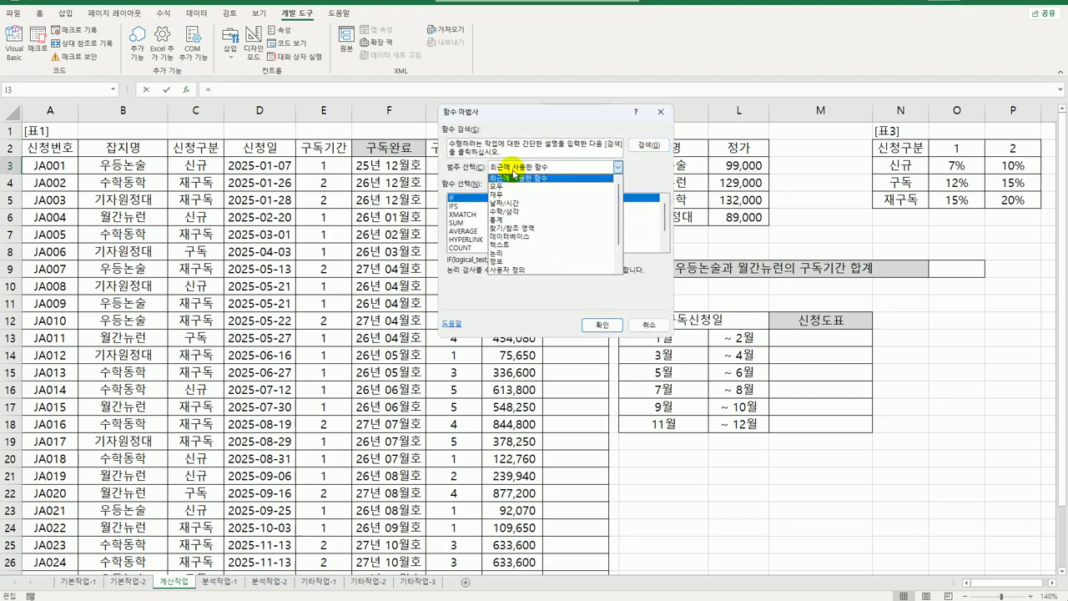
{"action": "left_click", "coordinate": [519, 274]}
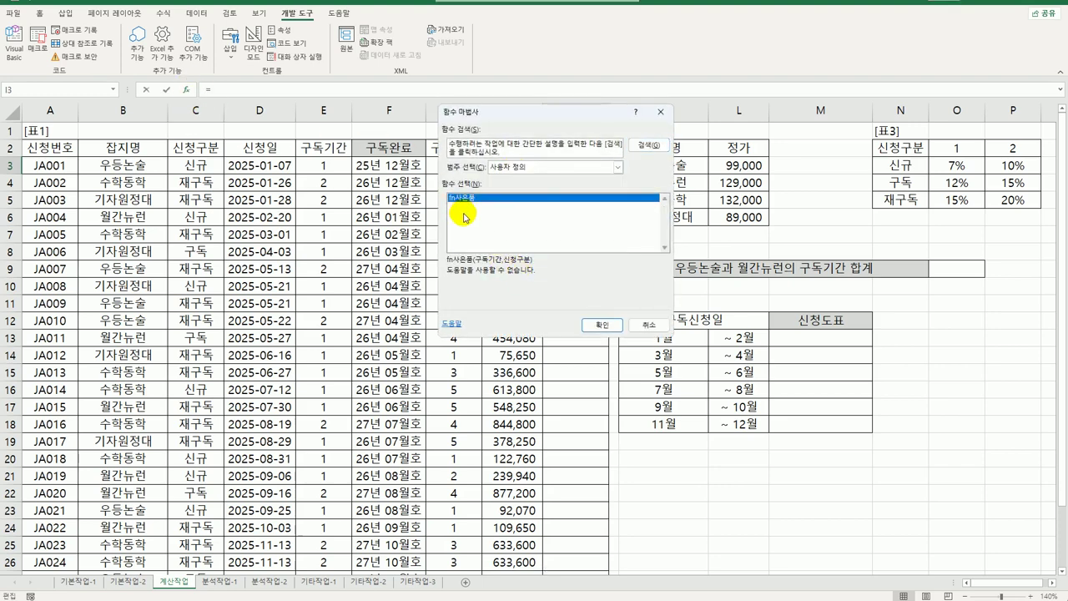
{"action": "left_click", "coordinate": [600, 324]}
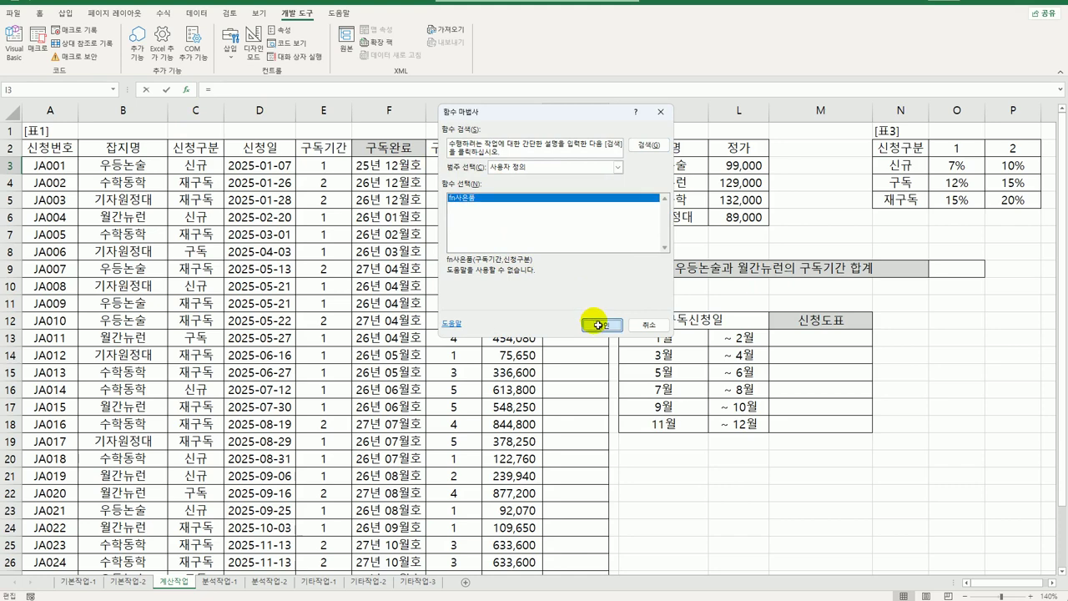
Set the fn사은품 arguments to E3 for 구독기간 and C3 for 신청구분, and fill the formula down the 사은품 column.
{"action": "left_click", "coordinate": [324, 170]}
{"action": "left_click_drag", "start_coordinate": [499, 142], "coordinate": [650, 139]}
{"action": "left_click", "coordinate": [641, 188]}
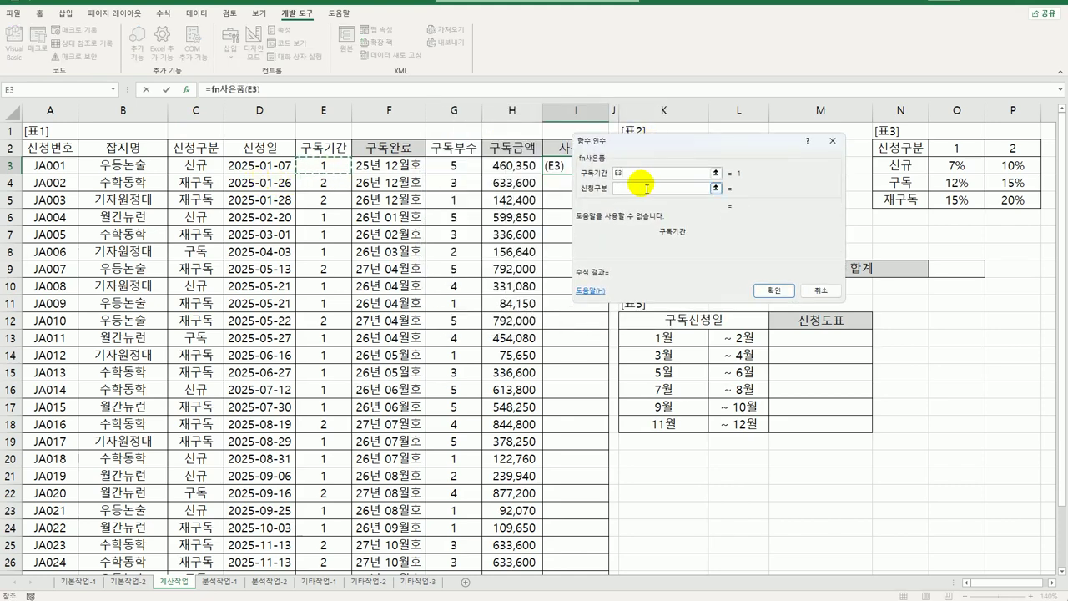
{"action": "left_click", "coordinate": [196, 165]}
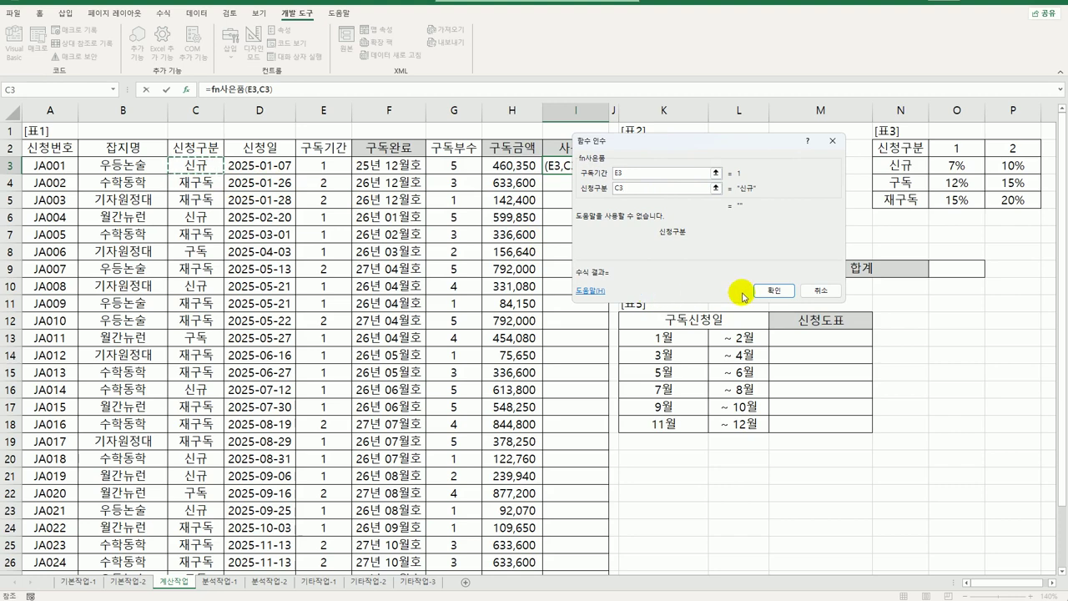
{"action": "left_click", "coordinate": [770, 293]}
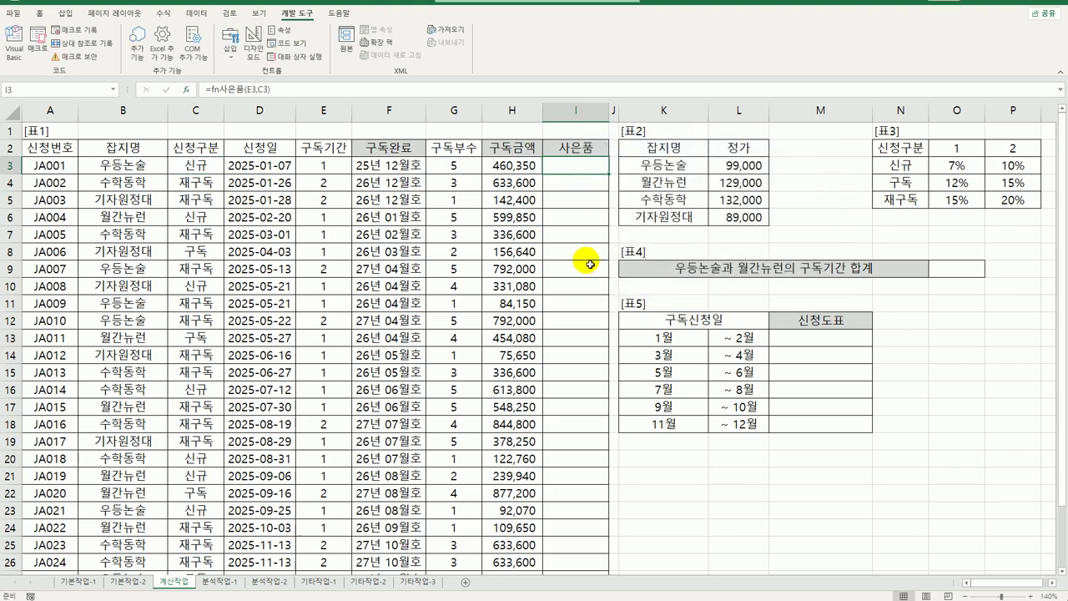
{"action": "double_click", "coordinate": [610, 174]}
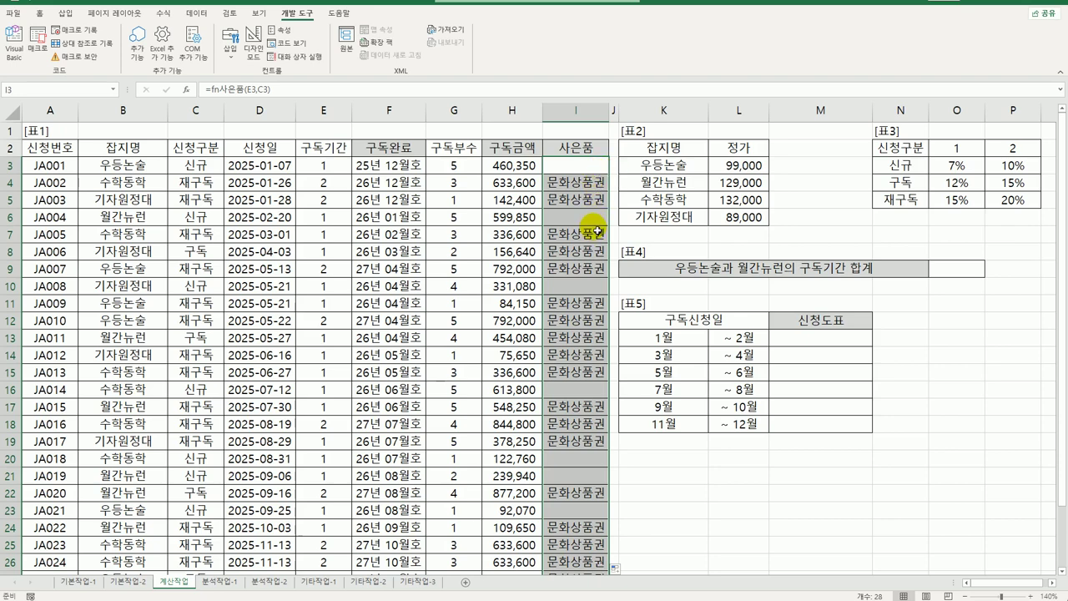
{"action": "left_click", "coordinate": [597, 223]}
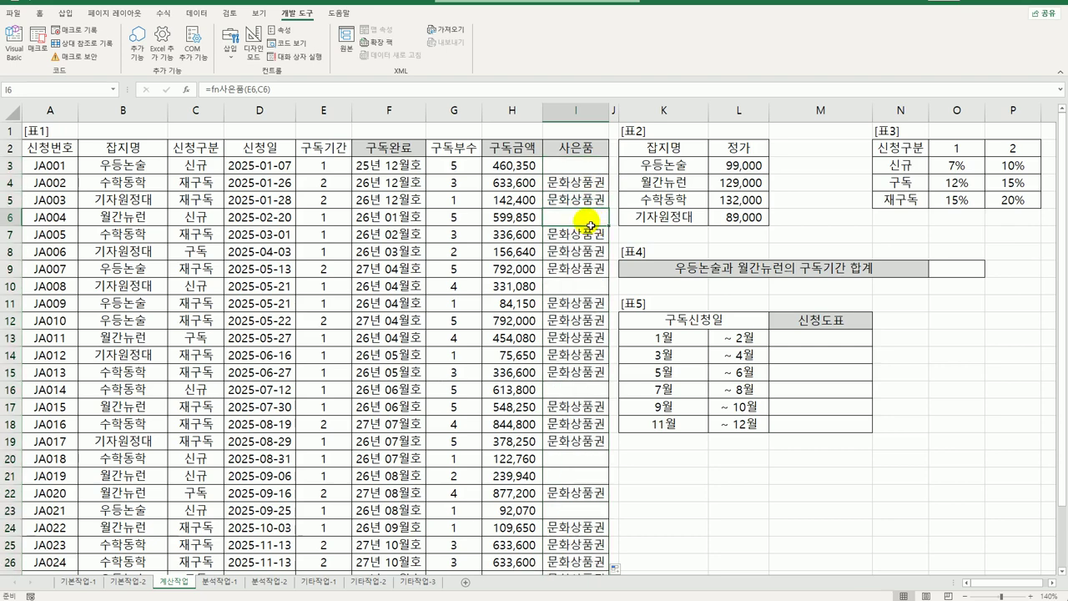
Begin the [표4] total in O9 with =sum(if(($B$3:$B$30="우등논술") as the first magazine condition.
{"action": "left_click", "coordinate": [124, 142]}
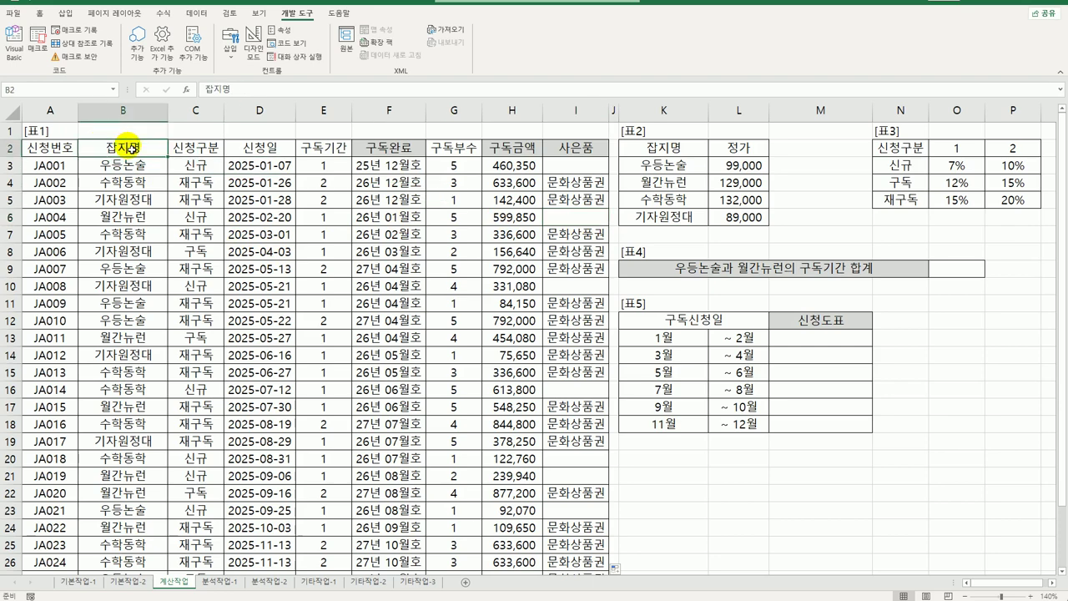
{"action": "left_click", "coordinate": [310, 145]}
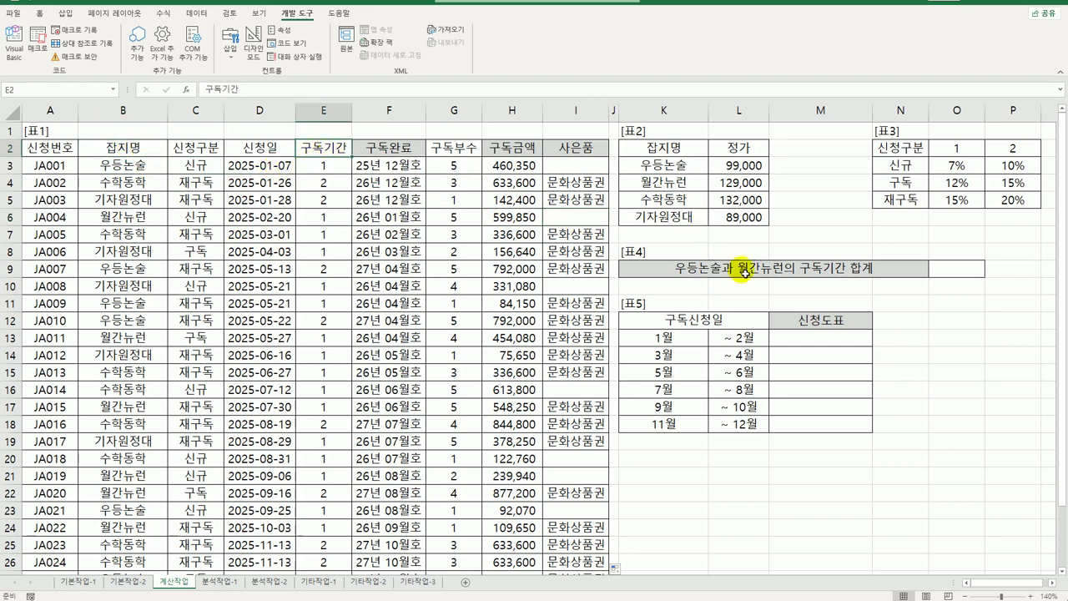
{"action": "left_click", "coordinate": [956, 268]}
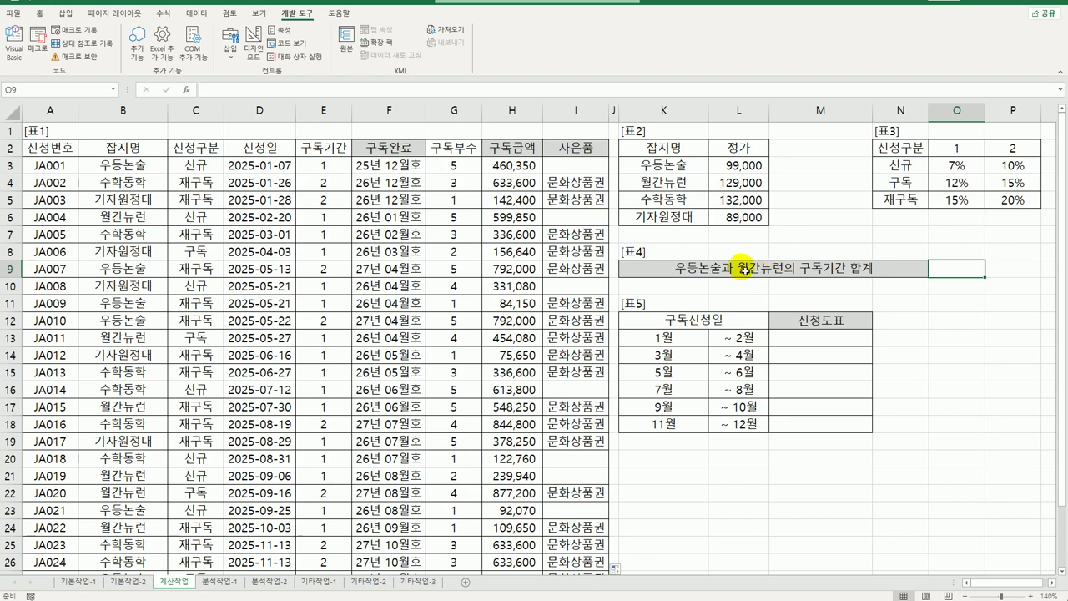
{"action": "type", "text": "="}
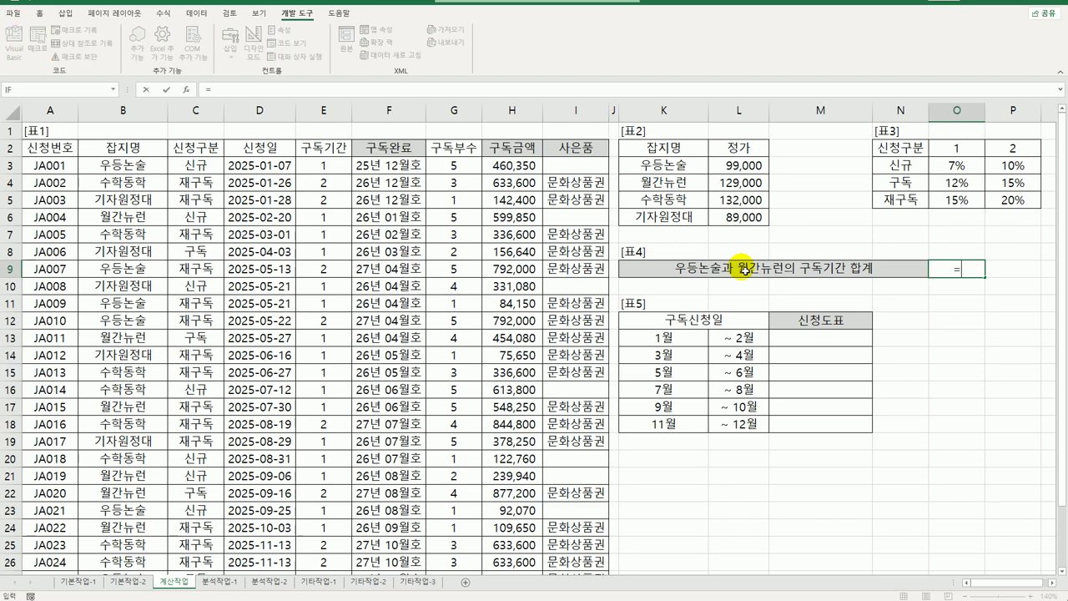
{"action": "type", "text": "sum("}
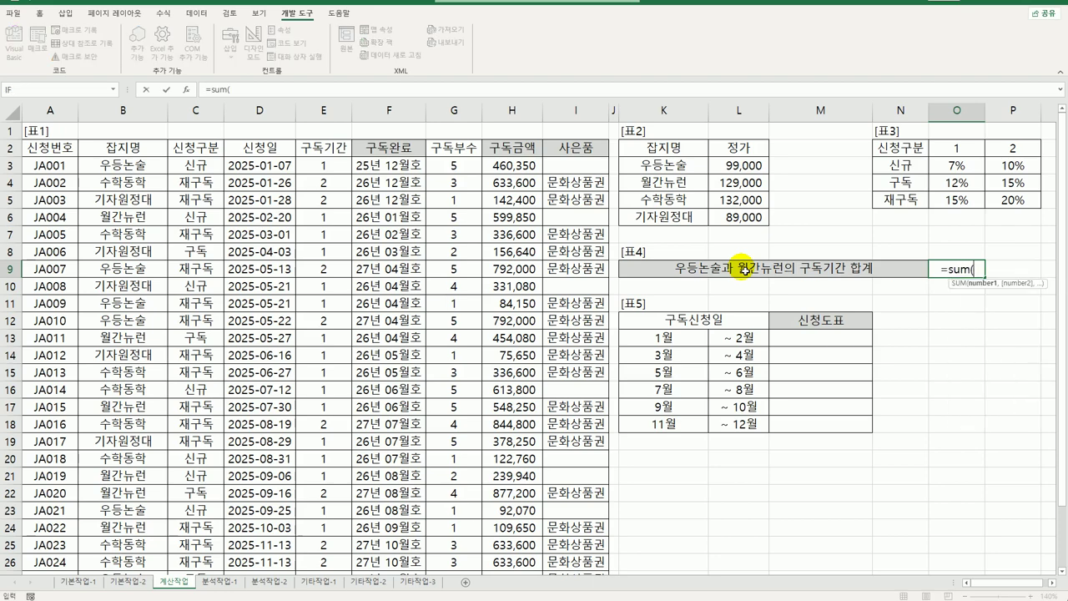
{"action": "type", "text": "if("}
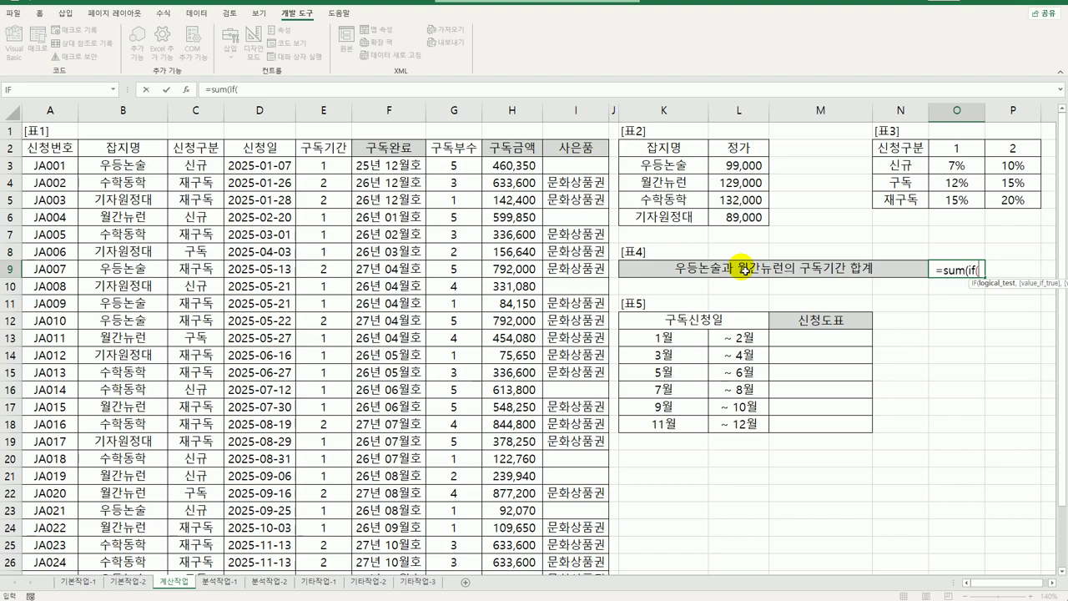
{"action": "type", "text": "("}
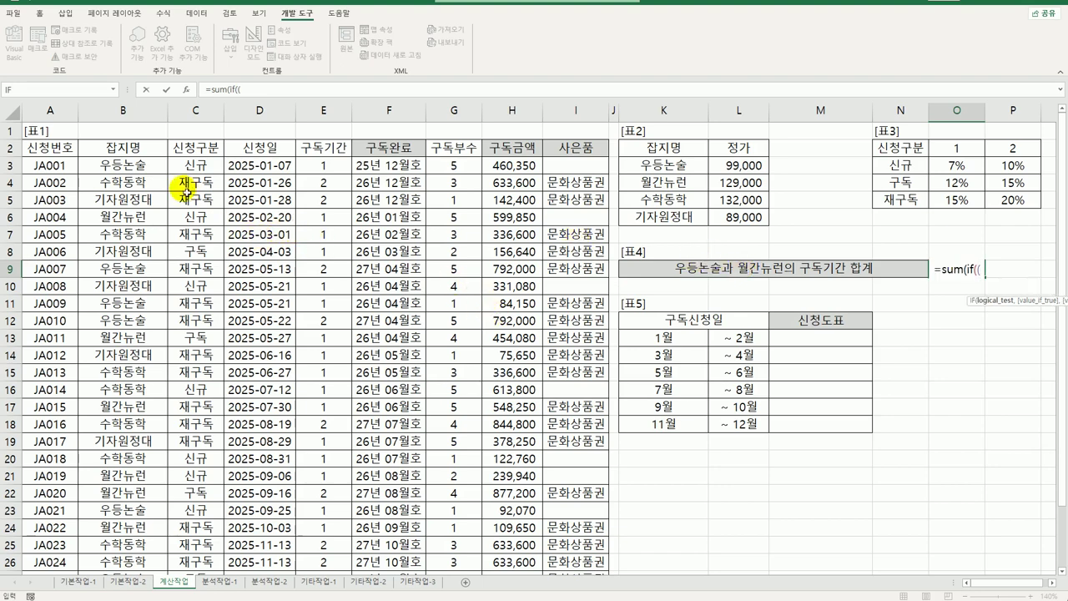
{"action": "left_click_drag", "start_coordinate": [142, 166], "coordinate": [138, 529]}
{"action": "key", "text": "F4"}
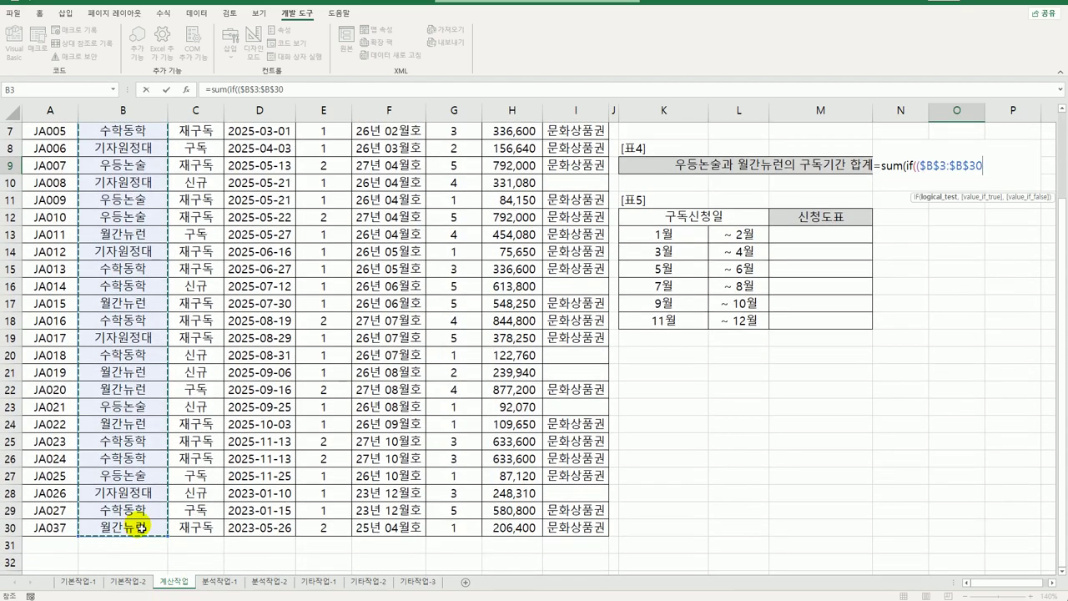
{"action": "type", "text": "=\""}
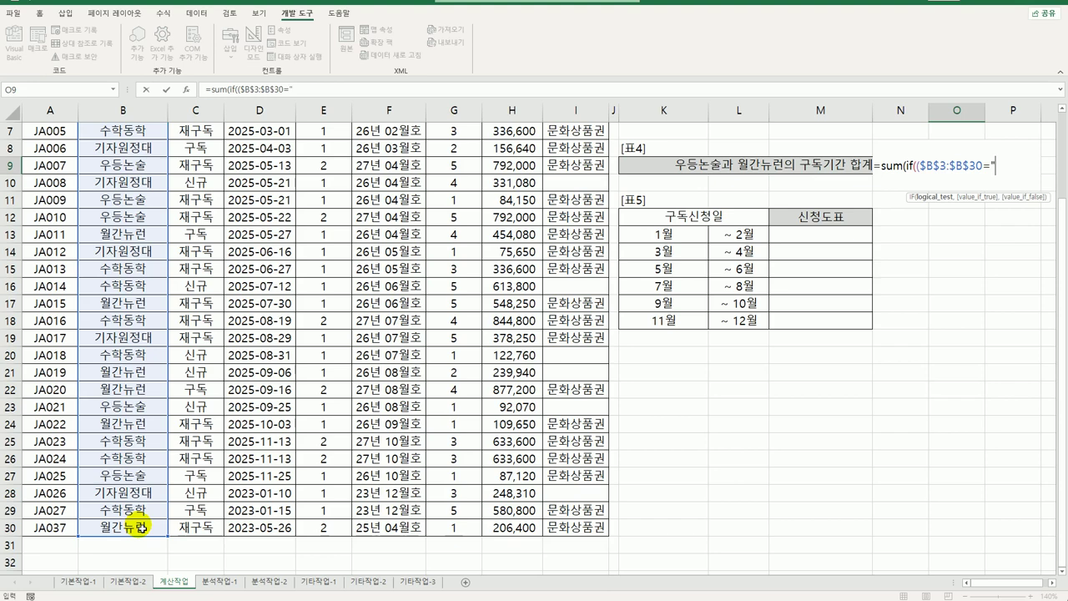
{"action": "type", "text": "우등논술\")"}
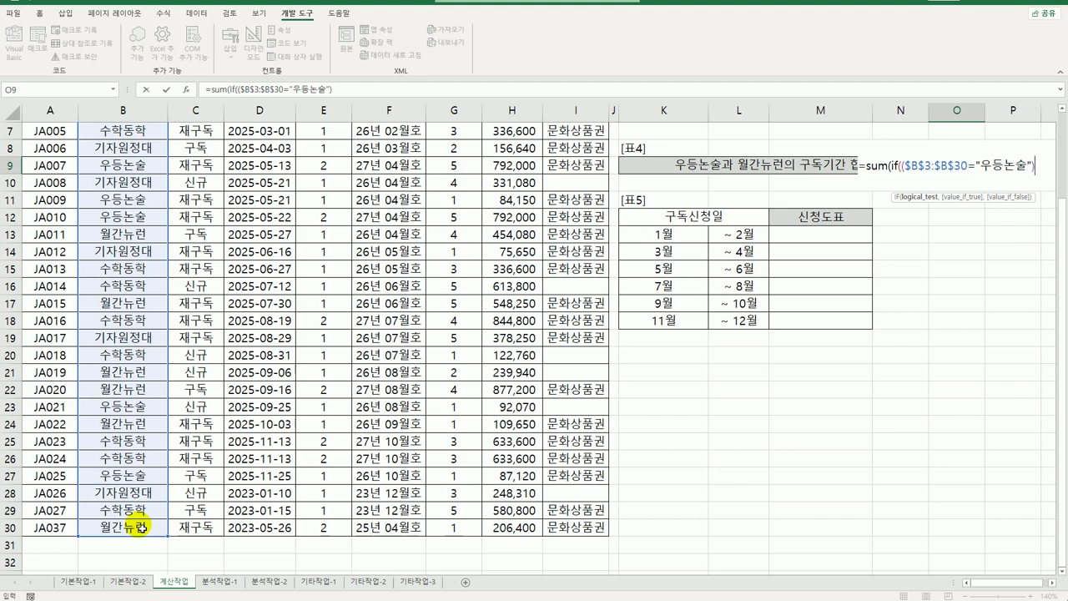
Add the OR condition +($B$3:$B$30="월간뉴런") to the IF test in O9.
{"action": "type", "text": "+("}
{"action": "scroll", "coordinate": [142, 437], "scroll_direction": "up", "scroll_amount": 2}
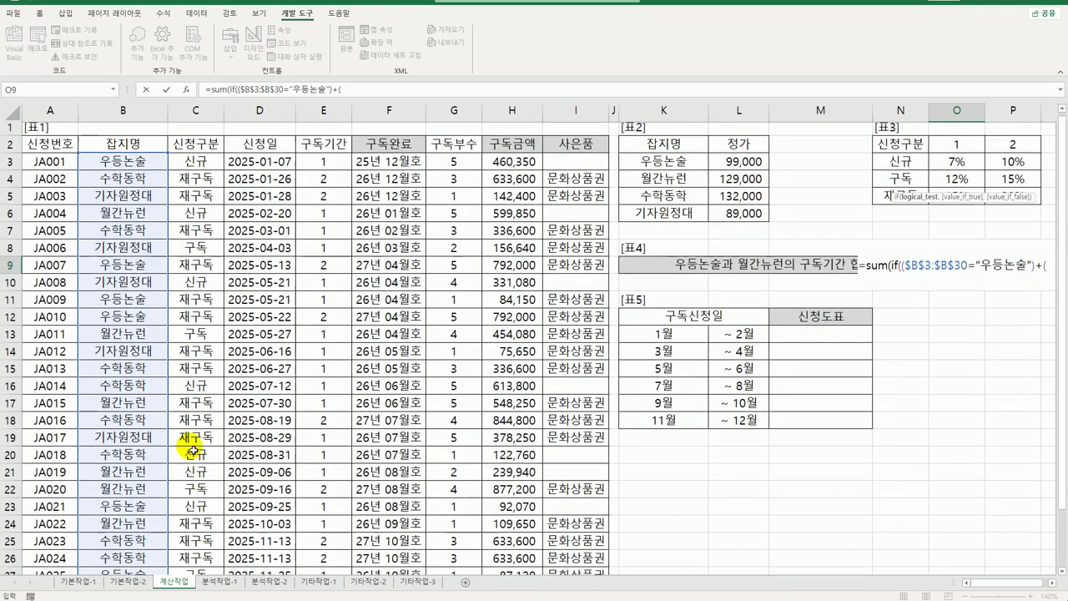
{"action": "left_click_drag", "start_coordinate": [133, 165], "coordinate": [132, 544]}
{"action": "key", "text": "F4"}
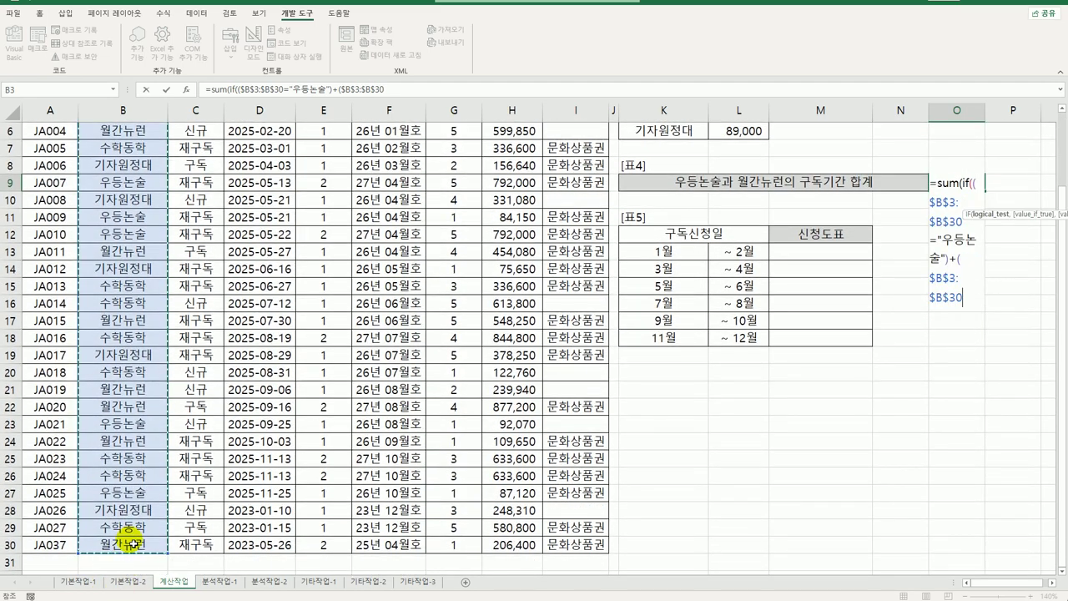
{"action": "type", "text": "="}
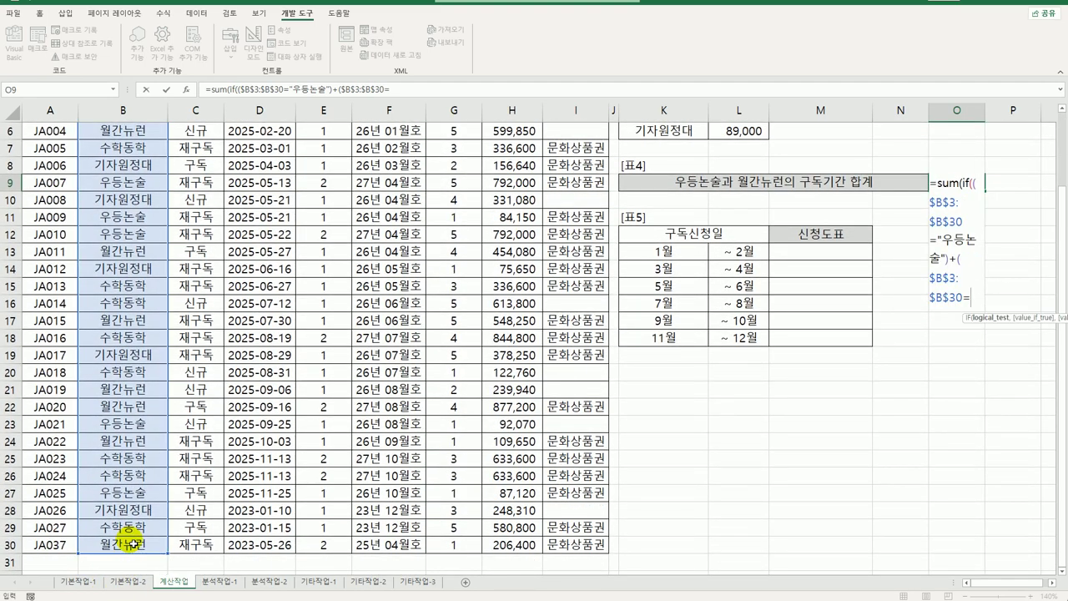
{"action": "type", "text": "\"월간뉴런\")"}
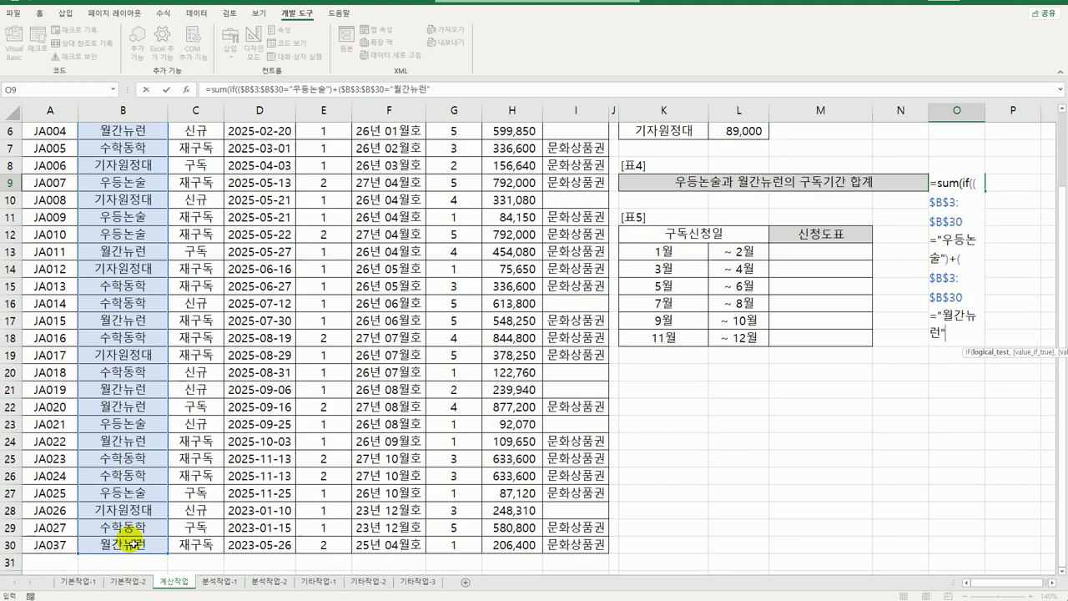
Use the absolute 구독기간 range $E$3:$E$30 as the IF's true value and close both the IF and SUM functions.
{"action": "type", "text": ","}
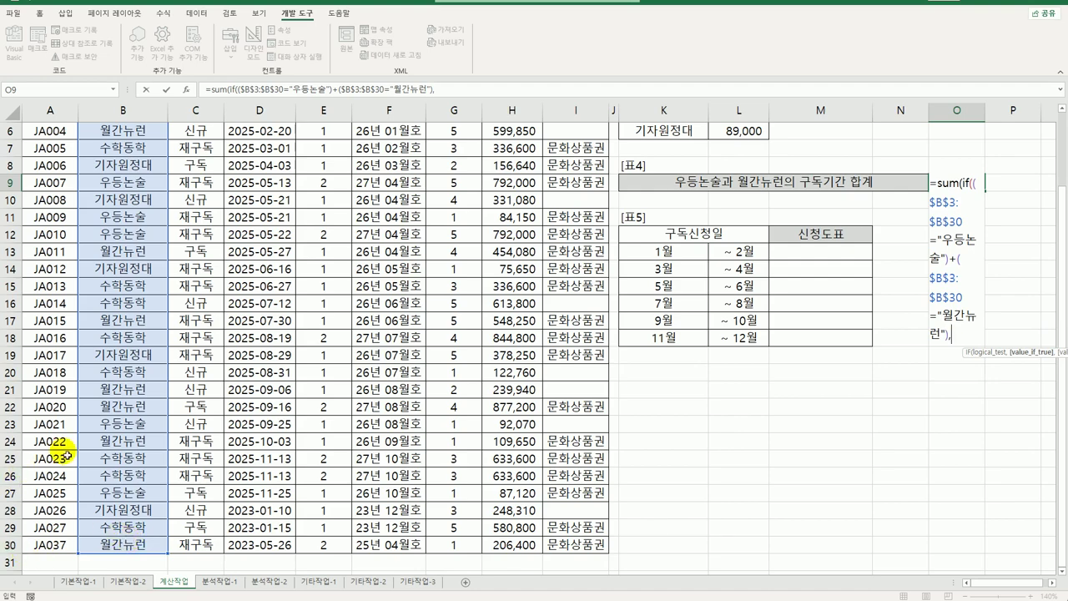
{"action": "scroll", "coordinate": [379, 452], "scroll_direction": "up", "scroll_amount": 1}
{"action": "scroll", "coordinate": [380, 451], "scroll_direction": "up", "scroll_amount": 1}
{"action": "left_click_drag", "start_coordinate": [250, 142], "coordinate": [332, 531]}
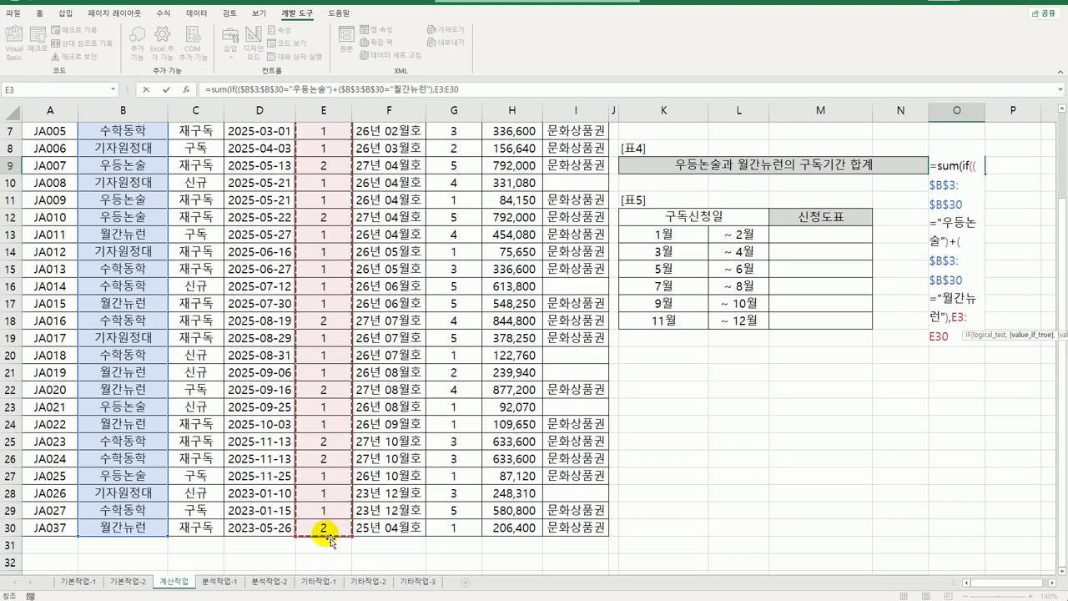
{"action": "key", "text": "F4"}
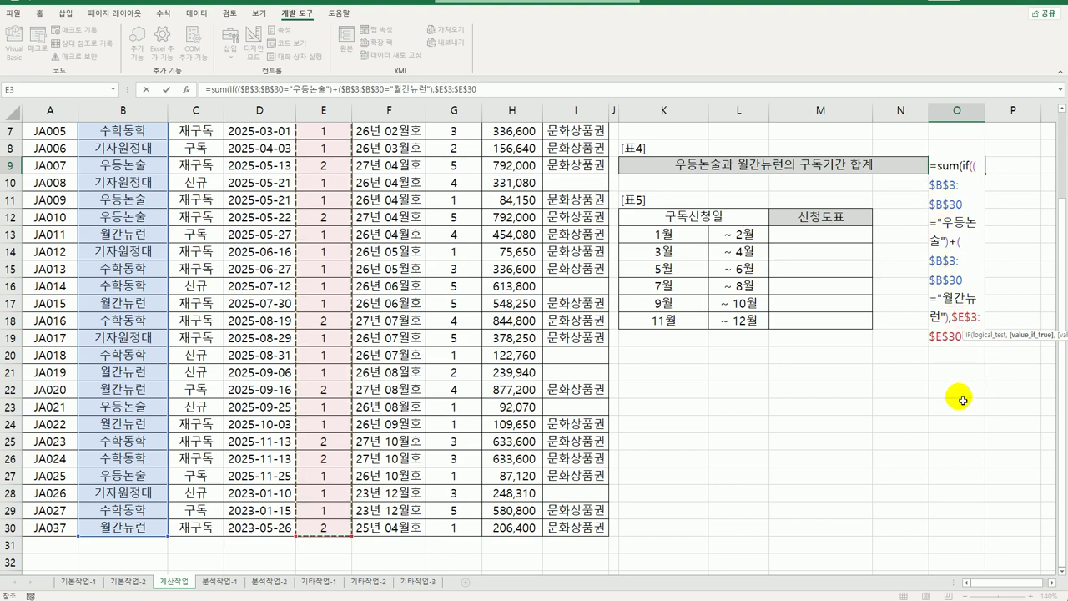
{"action": "type", "text": ")"}
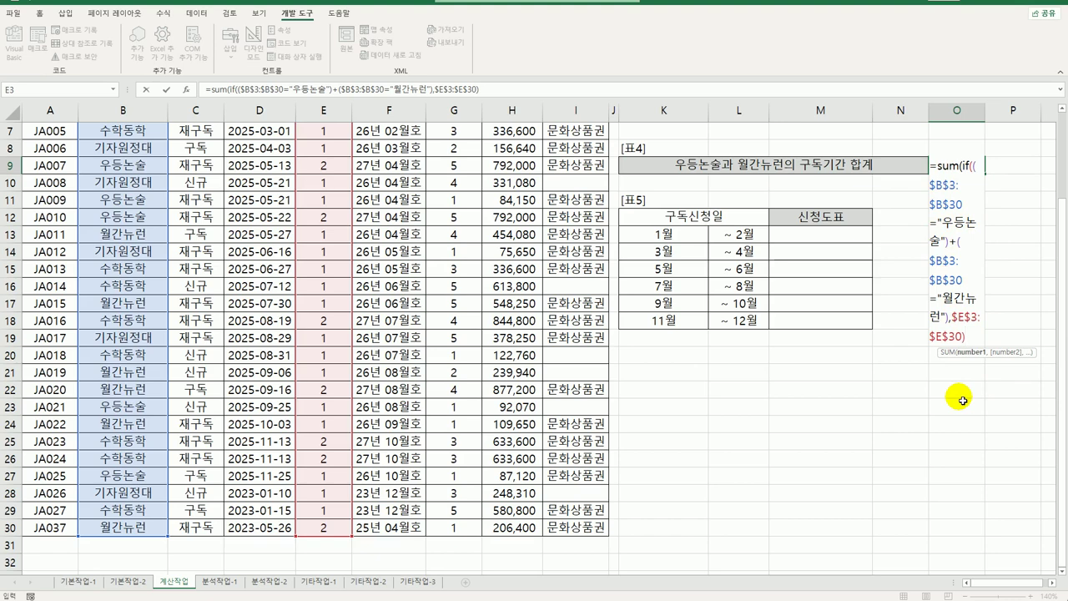
{"action": "type", "text": ")"}
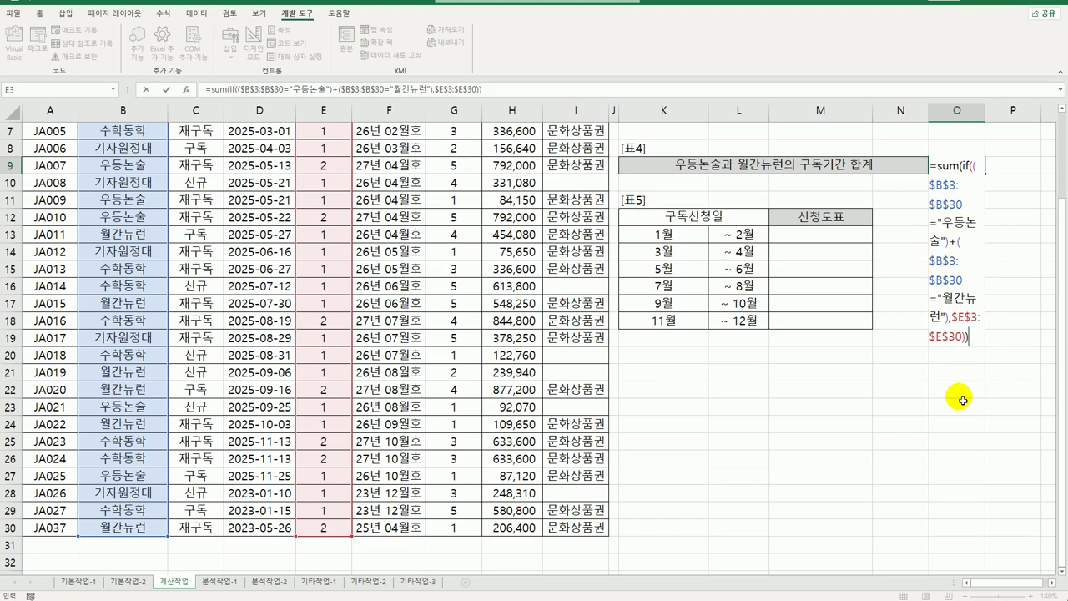
Append &"년" to the O9 formula and enter it as an array formula.
{"action": "type", "text": "&"}
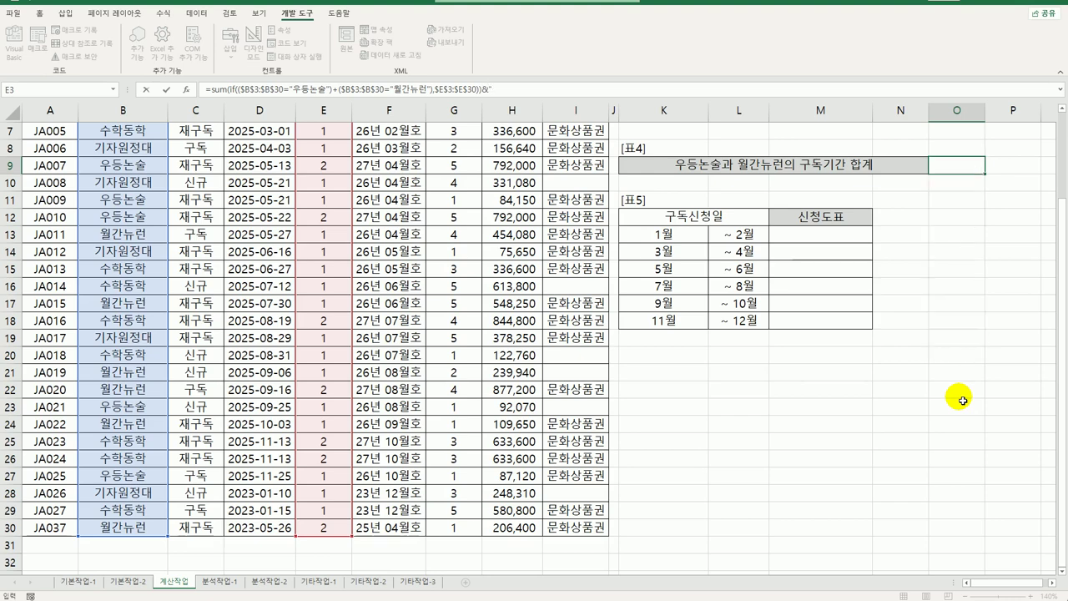
{"action": "type", "text": "년\""}
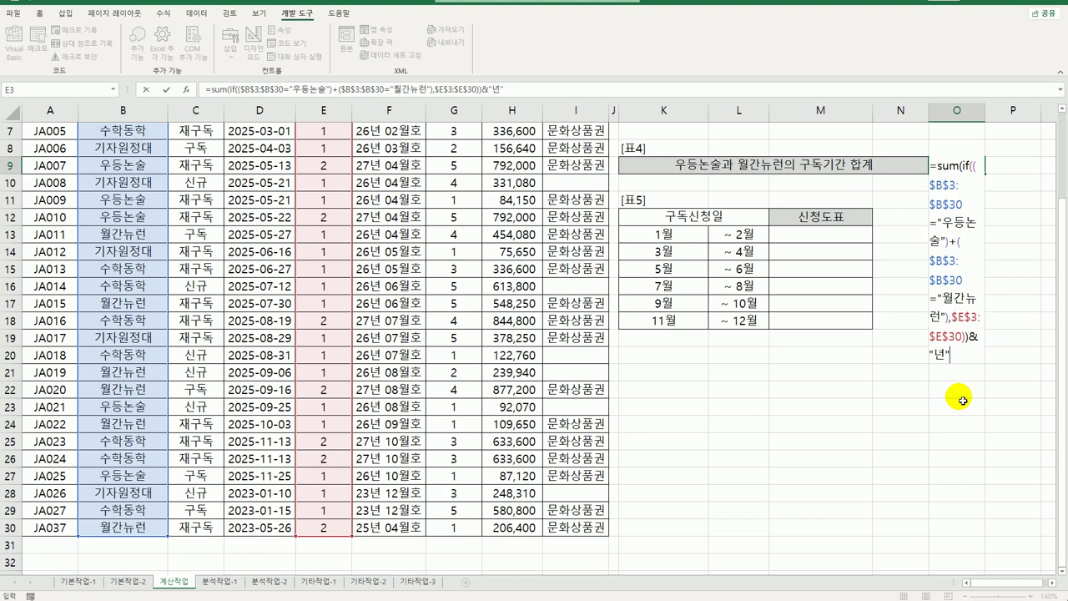
{"action": "key", "text": "ctrl+shift+Return"}
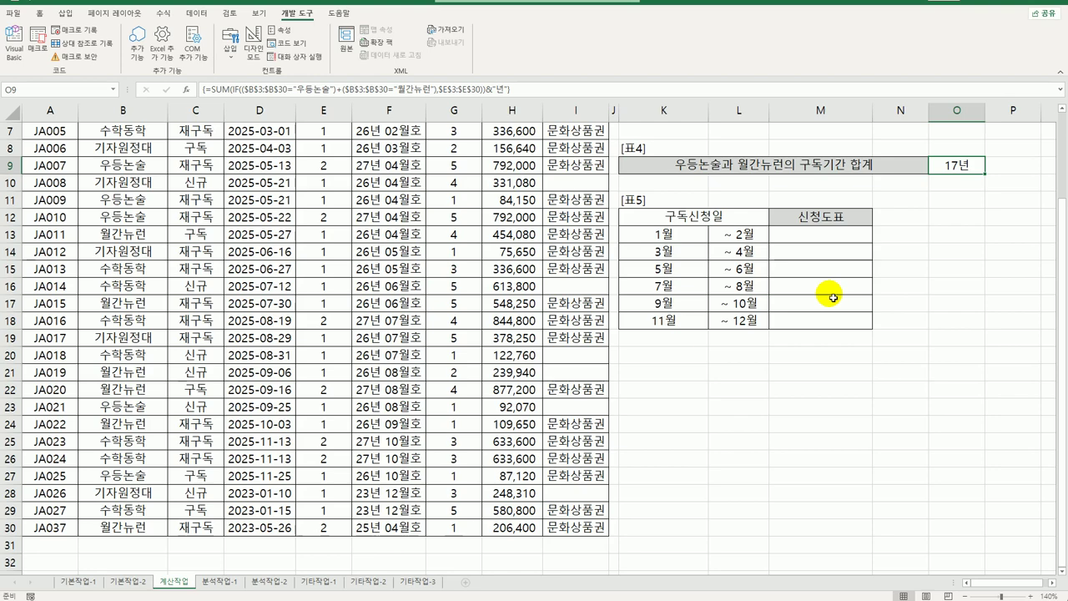
Select M13:M18 in the 신청도표 column of [표5] and begin a shared formula with =FREQUENCY(.
{"action": "scroll", "coordinate": [830, 323], "scroll_direction": "up", "scroll_amount": 2}
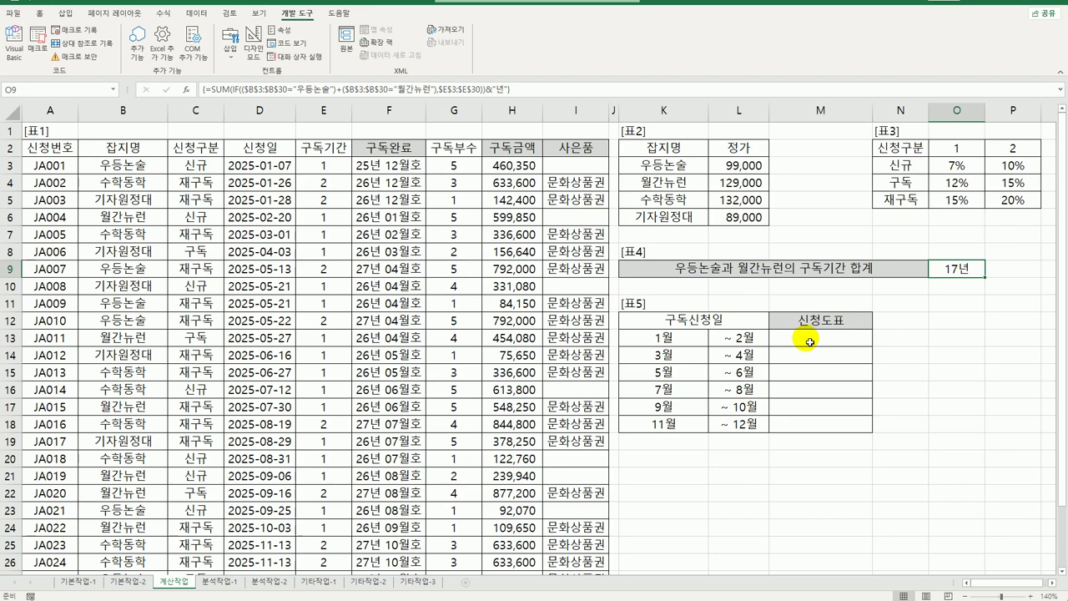
{"action": "left_click_drag", "start_coordinate": [810, 342], "coordinate": [799, 427]}
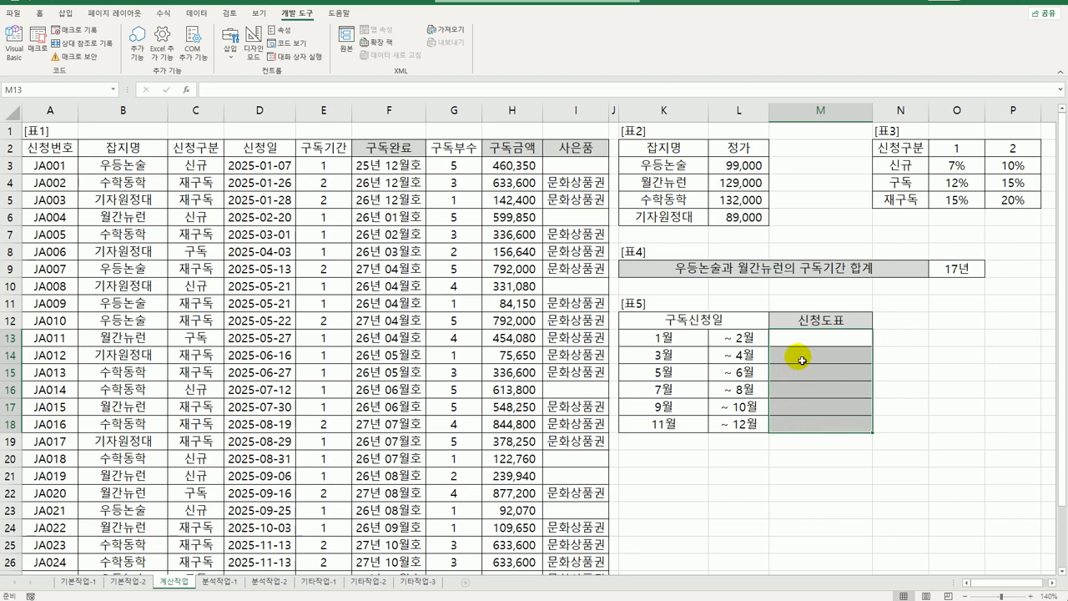
{"action": "left_click_drag", "start_coordinate": [802, 339], "coordinate": [802, 426]}
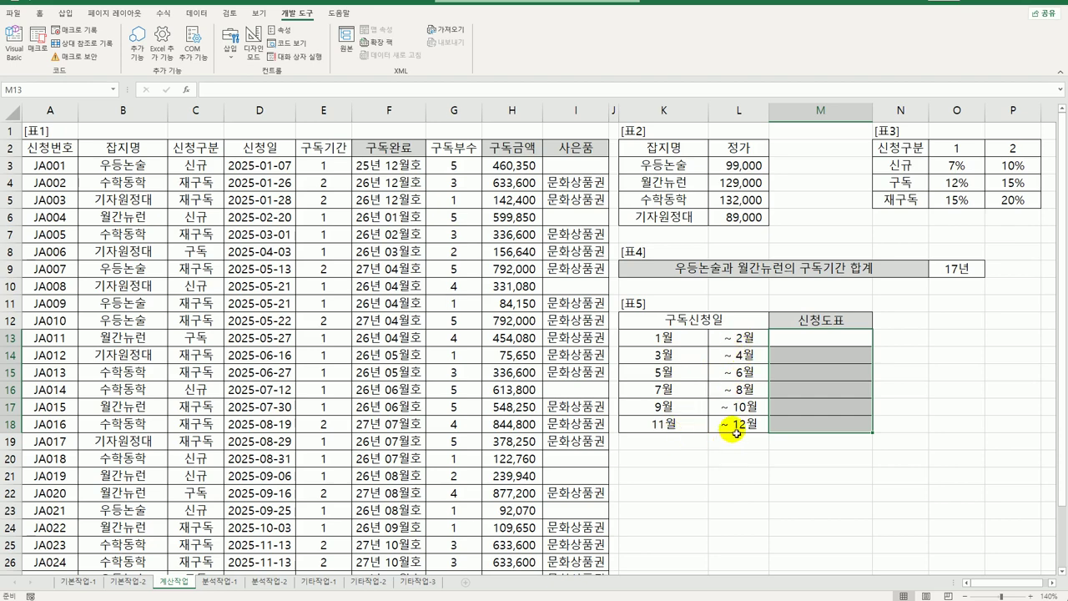
{"action": "type", "text": "="}
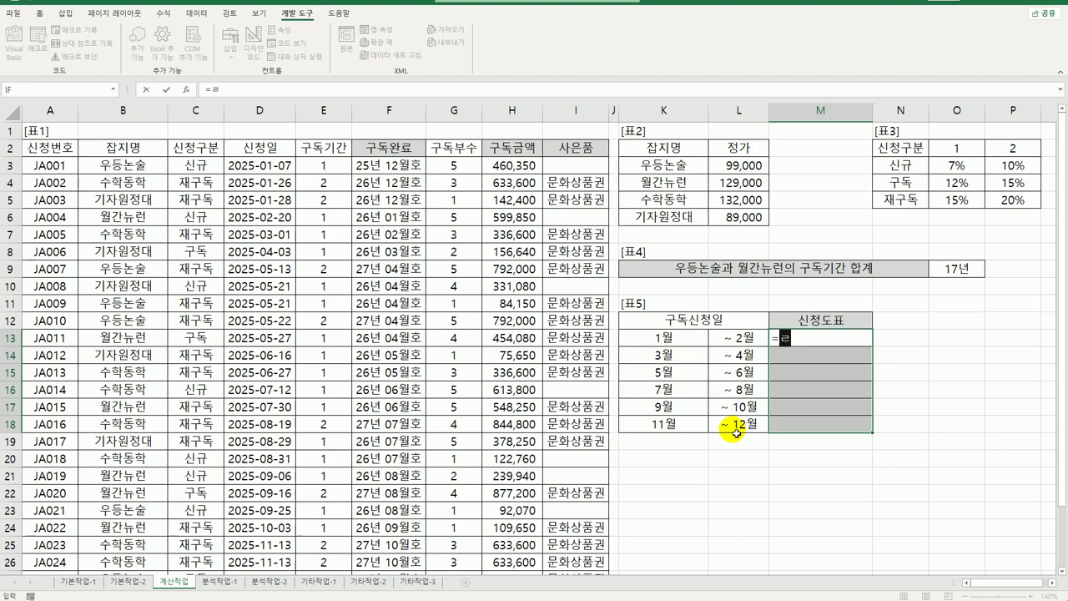
{"action": "type", "text": "fr"}
{"action": "key", "text": "Tab"}
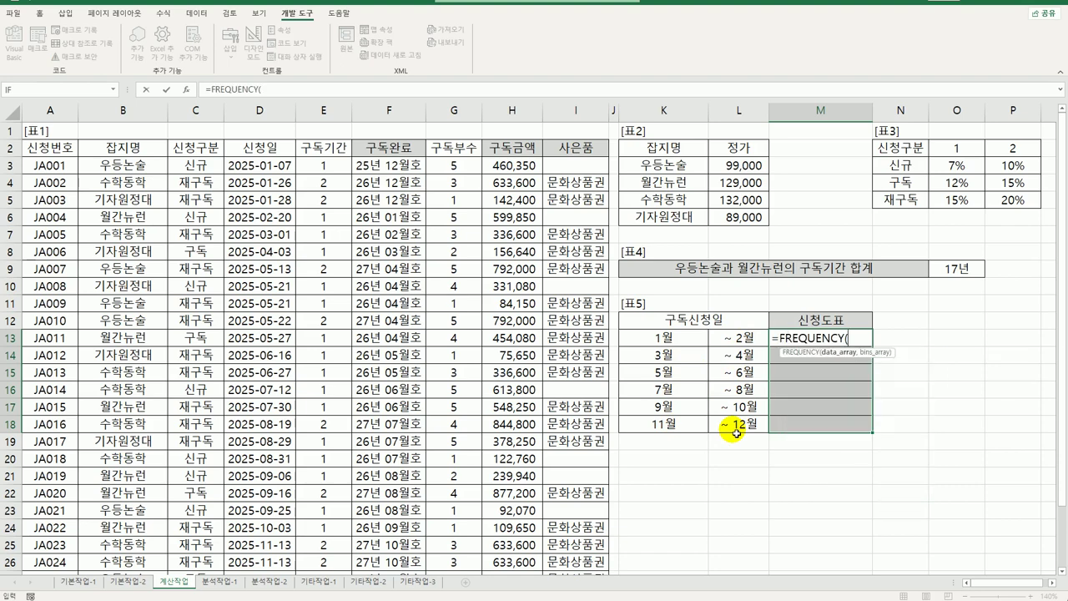
Use MONTH(D3:D30), the months of the 신청일 column, as the FREQUENCY data array.
{"action": "type", "text": "mon"}
{"action": "key", "text": "Tab"}
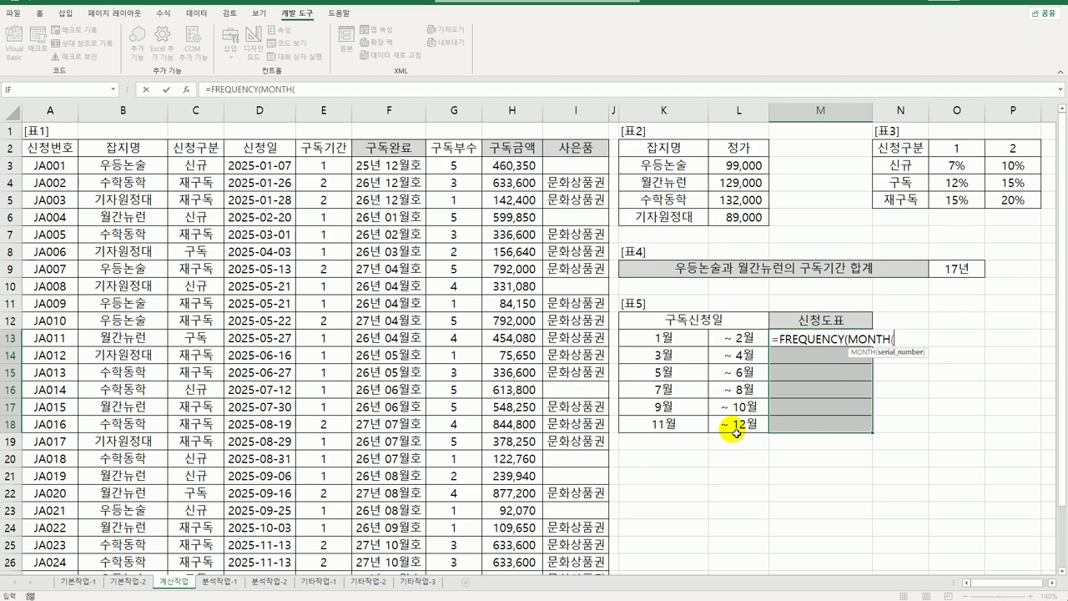
{"action": "left_click_drag", "start_coordinate": [271, 174], "coordinate": [276, 215]}
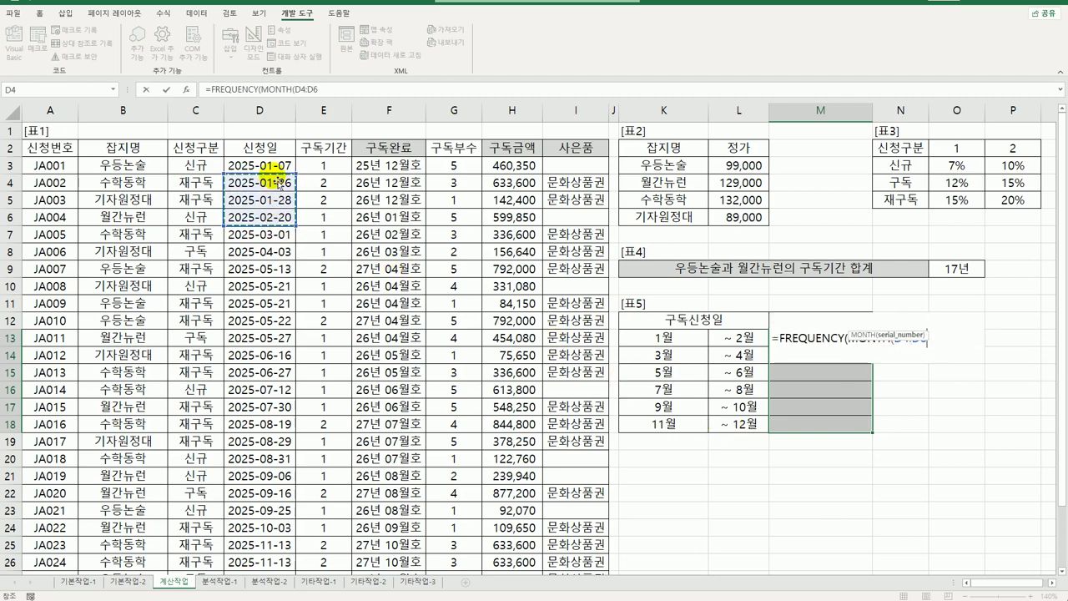
{"action": "left_click_drag", "start_coordinate": [265, 166], "coordinate": [281, 548]}
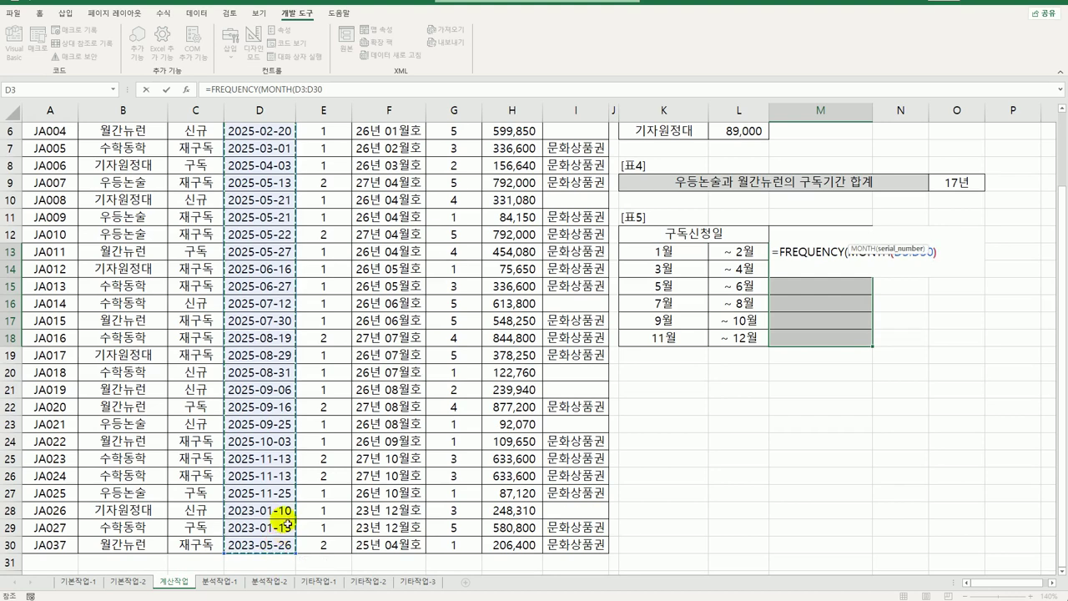
{"action": "type", "text": ")"}
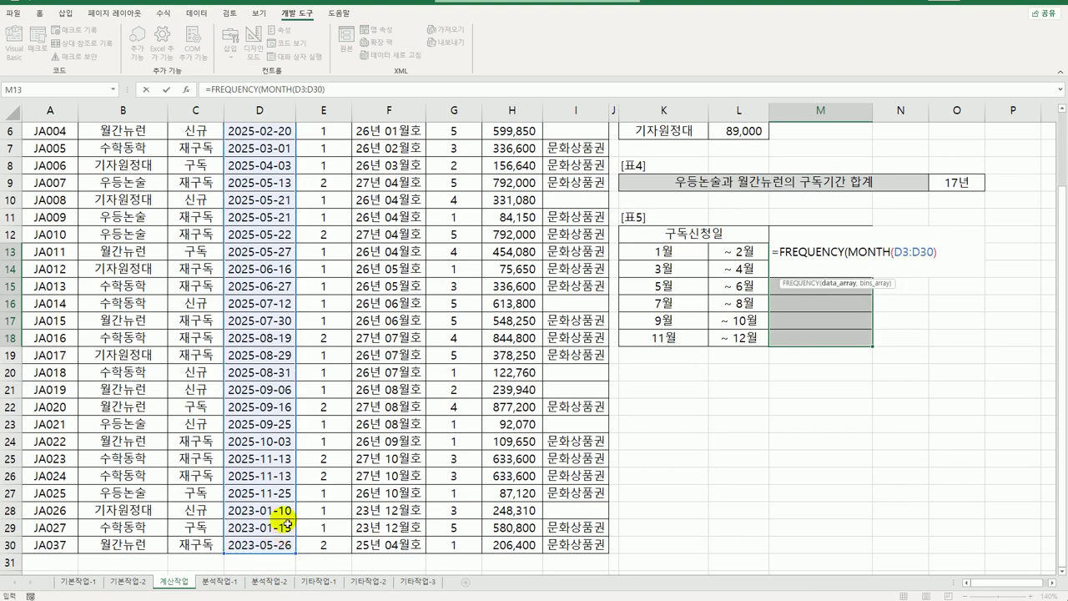
{"action": "type", "text": ","}
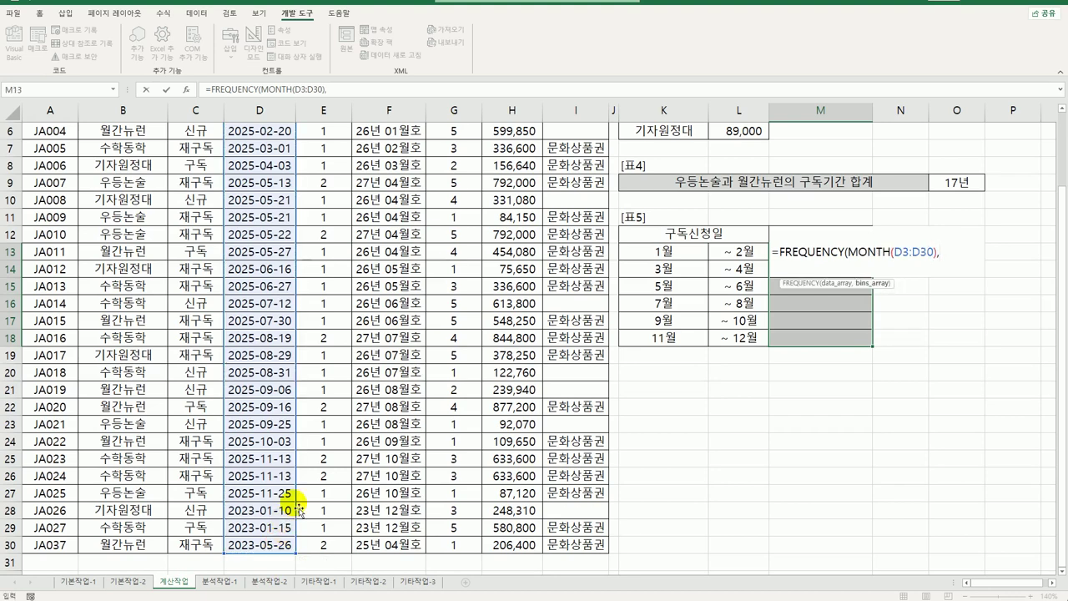
Set L13:L18 as the FREQUENCY bins and enter the formula as an array formula.
{"action": "left_click", "coordinate": [737, 253]}
{"action": "left_click_drag", "start_coordinate": [736, 252], "coordinate": [751, 335]}
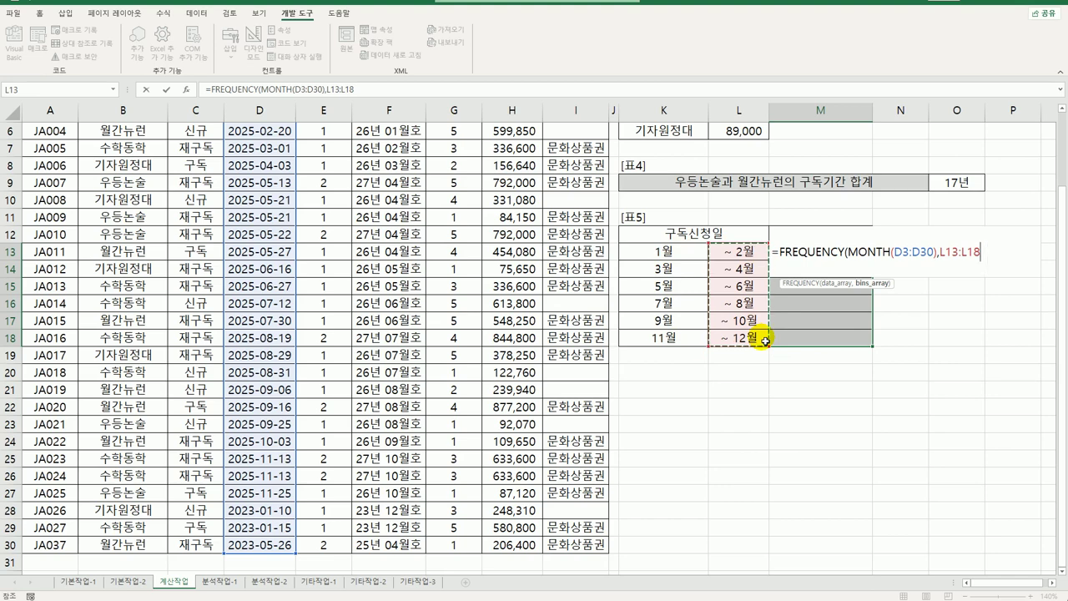
{"action": "type", "text": ")"}
{"action": "key", "text": "ctrl+shift+Return"}
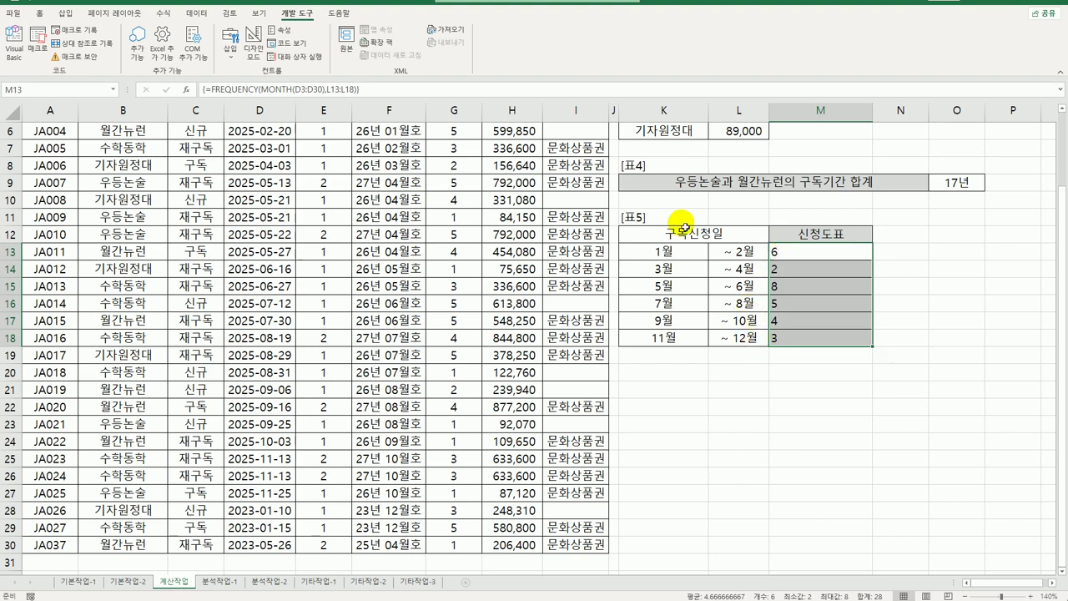
Reopen the M13:M18 array formula and insert rept( with an opening quotation mark before FREQUENCY.
{"action": "left_click", "coordinate": [215, 95]}
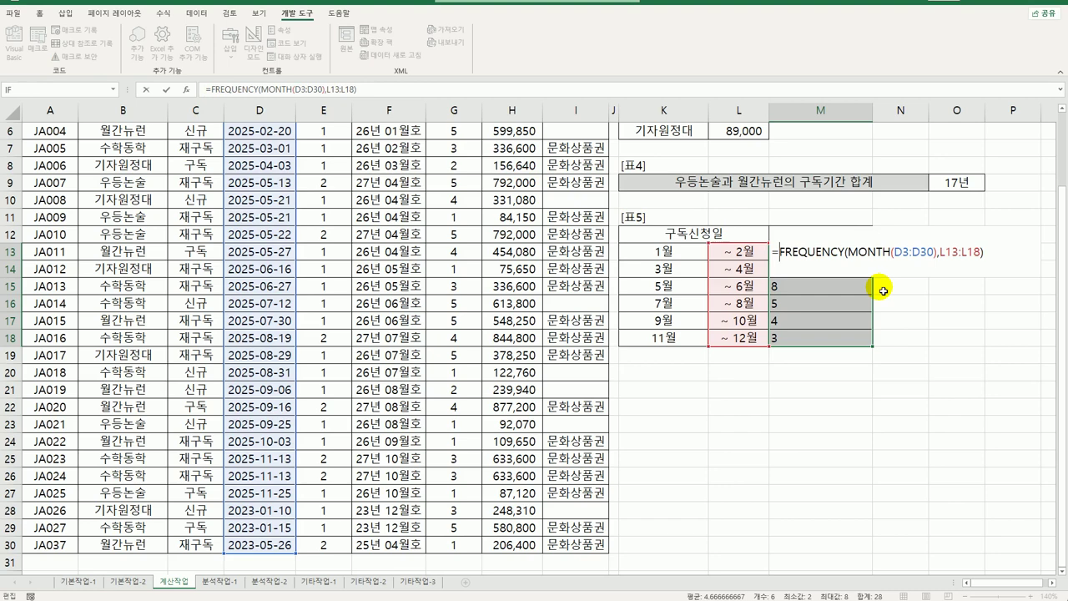
{"action": "type", "text": "r"}
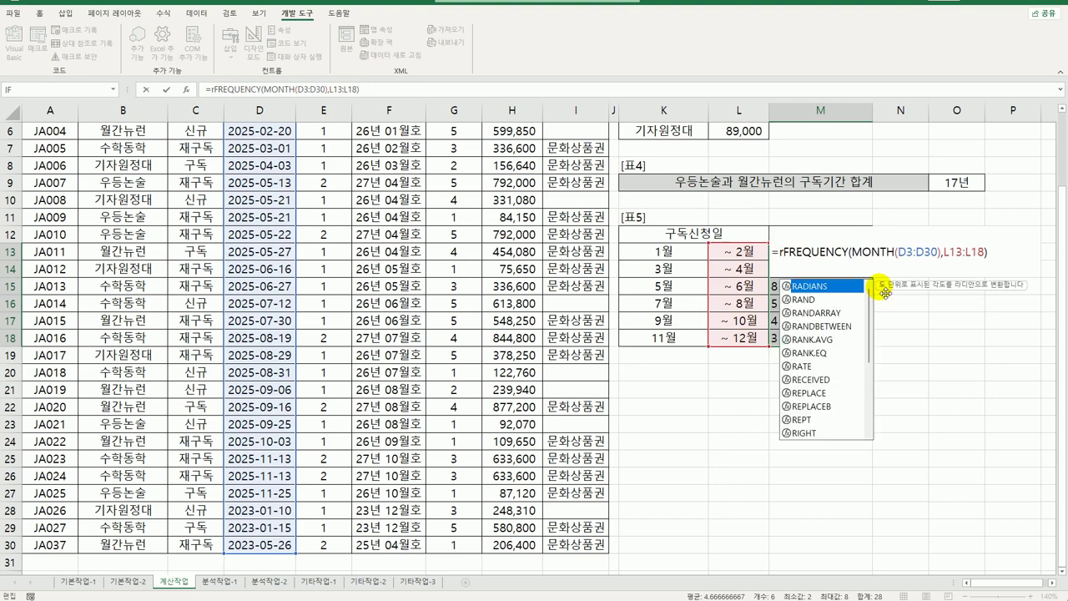
{"action": "type", "text": "ept("}
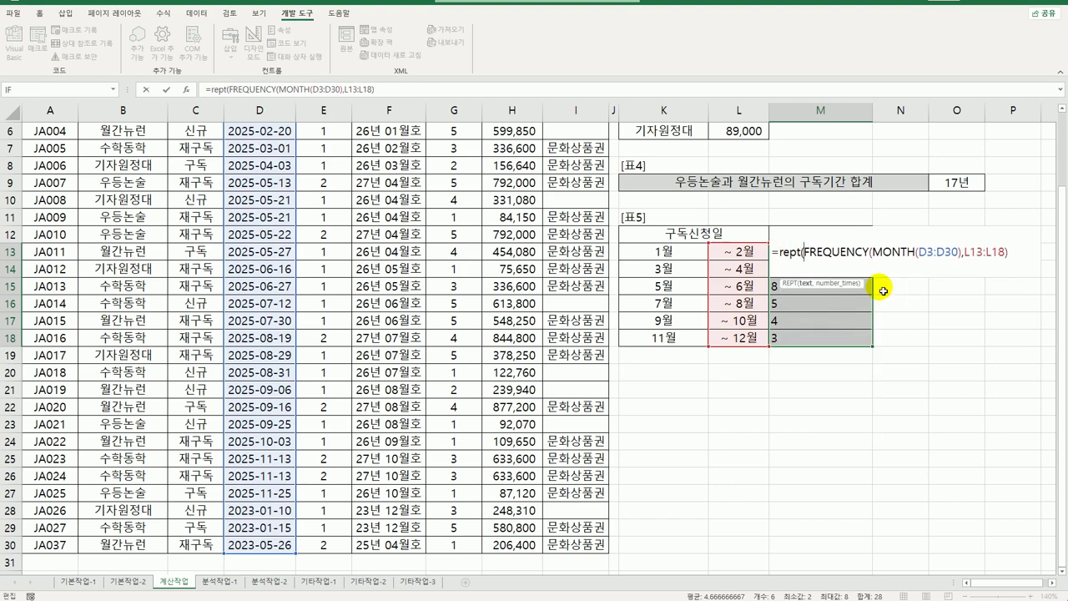
{"action": "type", "text": "\""}
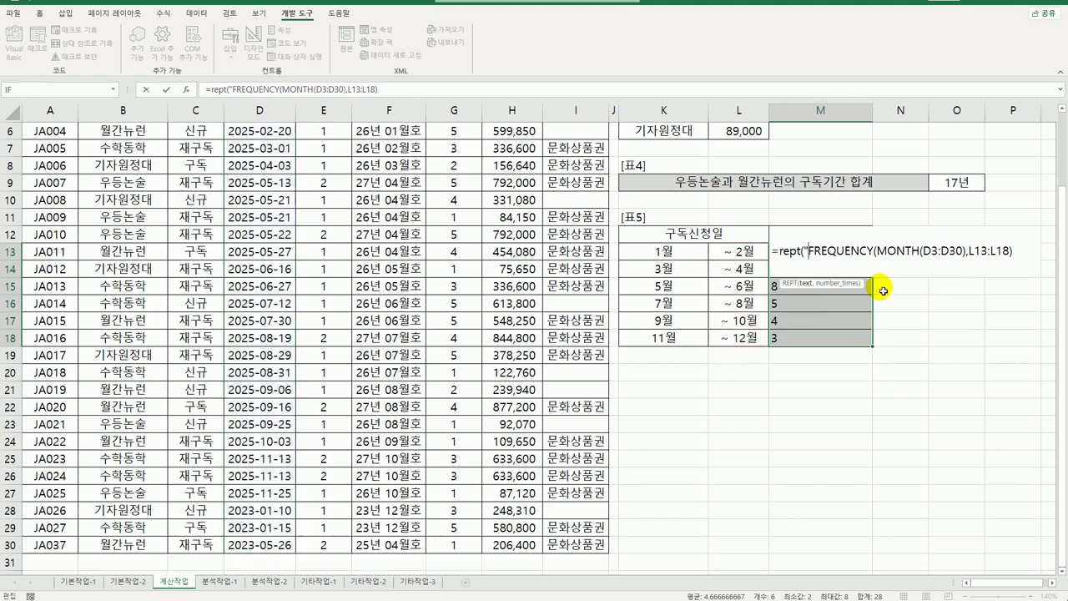
{"action": "type", "text": "a"}
{"action": "key", "text": "BackSpace"}
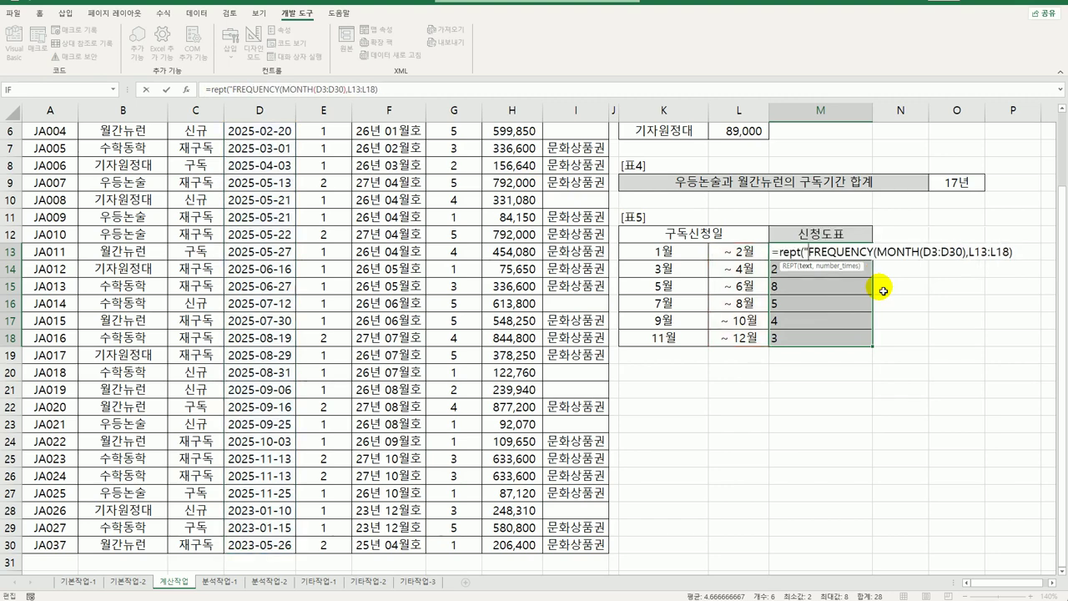
Make the special character "◈" REPT's repeated text, close the function and re-enter it as an array formula.
{"action": "key", "text": "Hangul"}
{"action": "type", "text": "ㅁ"}
{"action": "key", "text": "Hangul_Hanja"}
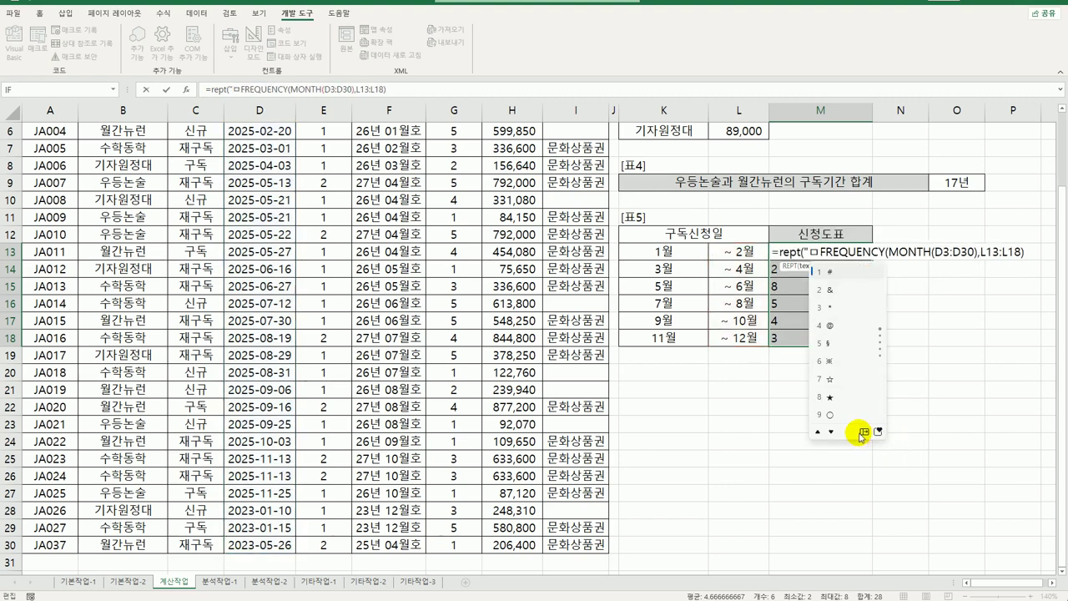
{"action": "left_click", "coordinate": [863, 432]}
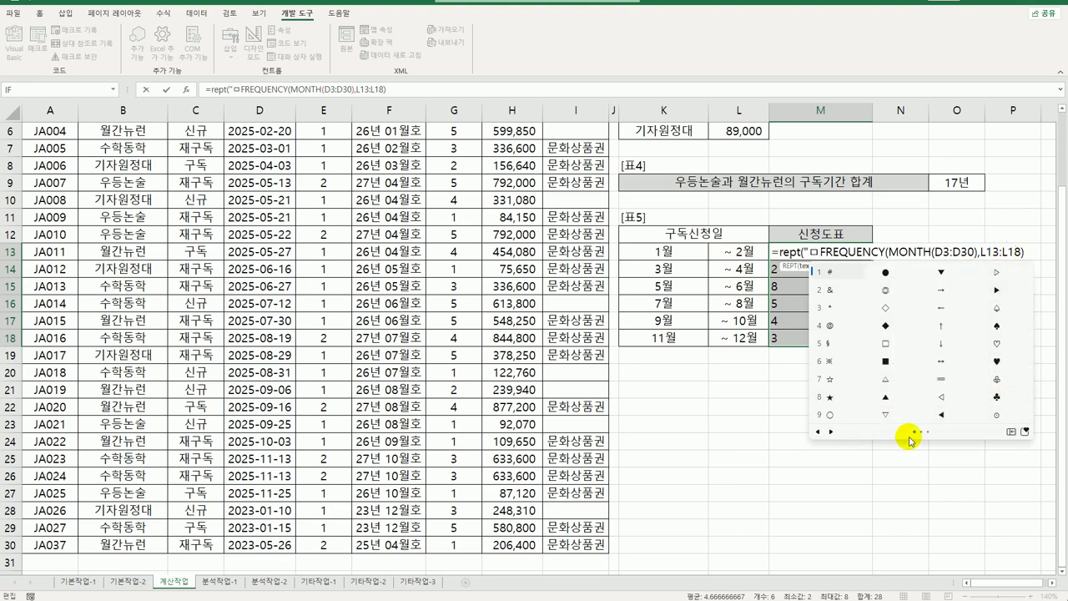
{"action": "left_click", "coordinate": [831, 432]}
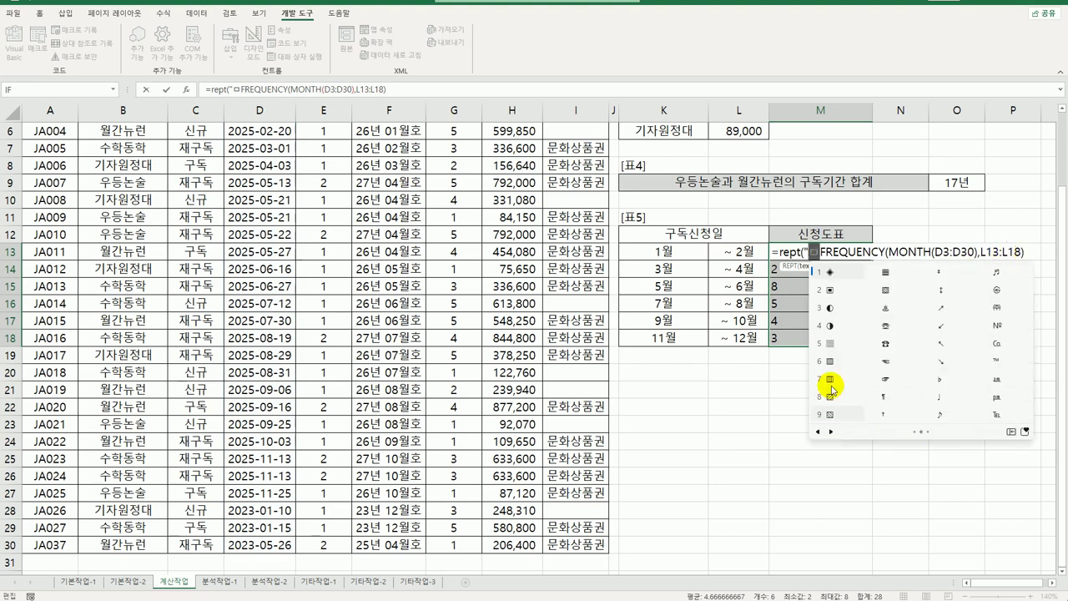
{"action": "left_click", "coordinate": [834, 278]}
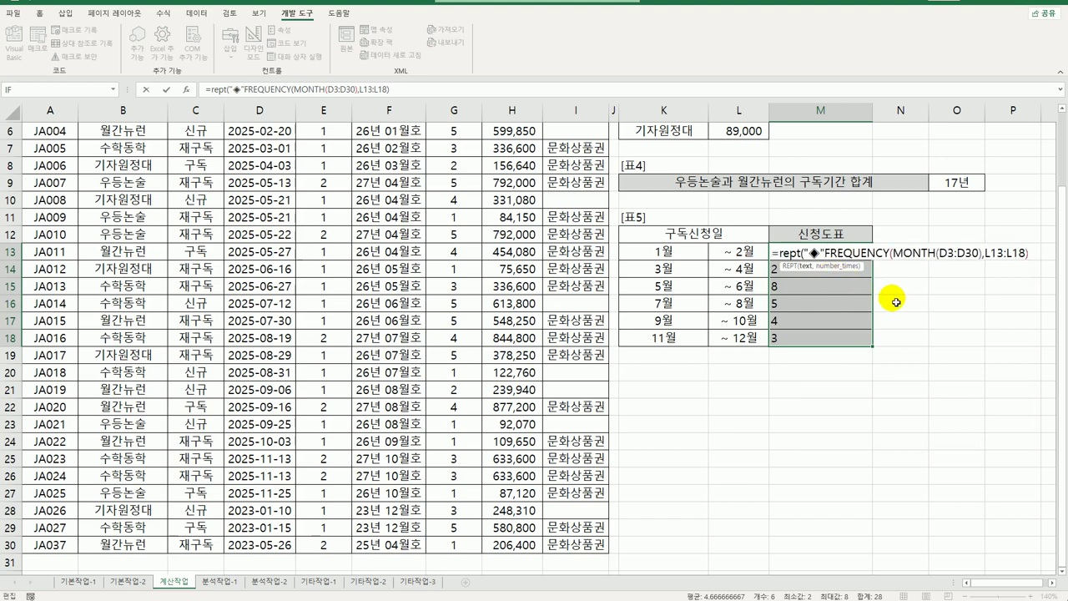
{"action": "type", "text": "\","}
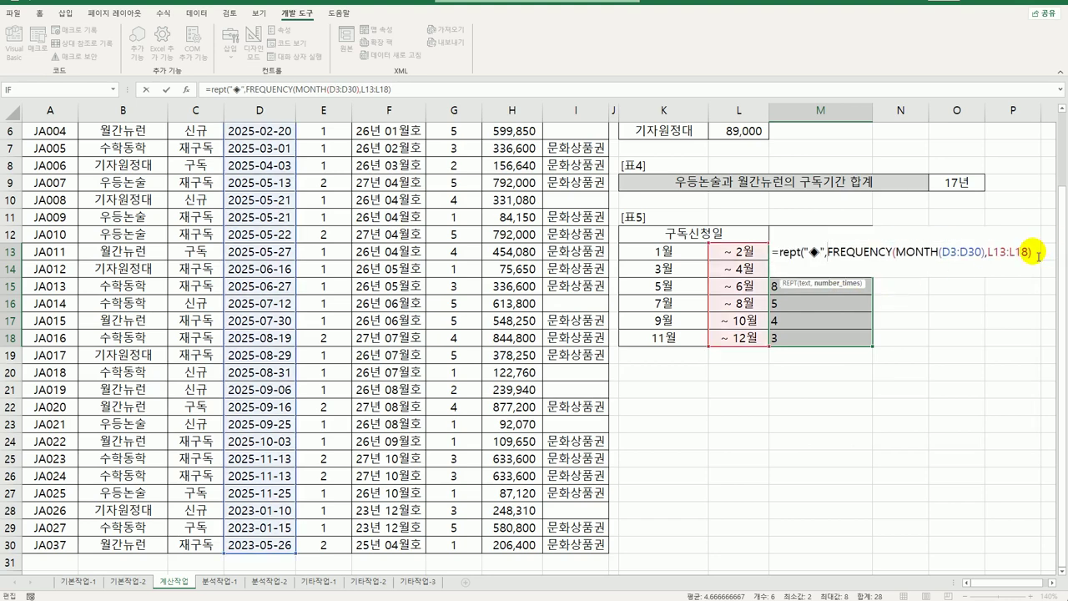
{"action": "type", "text": ")"}
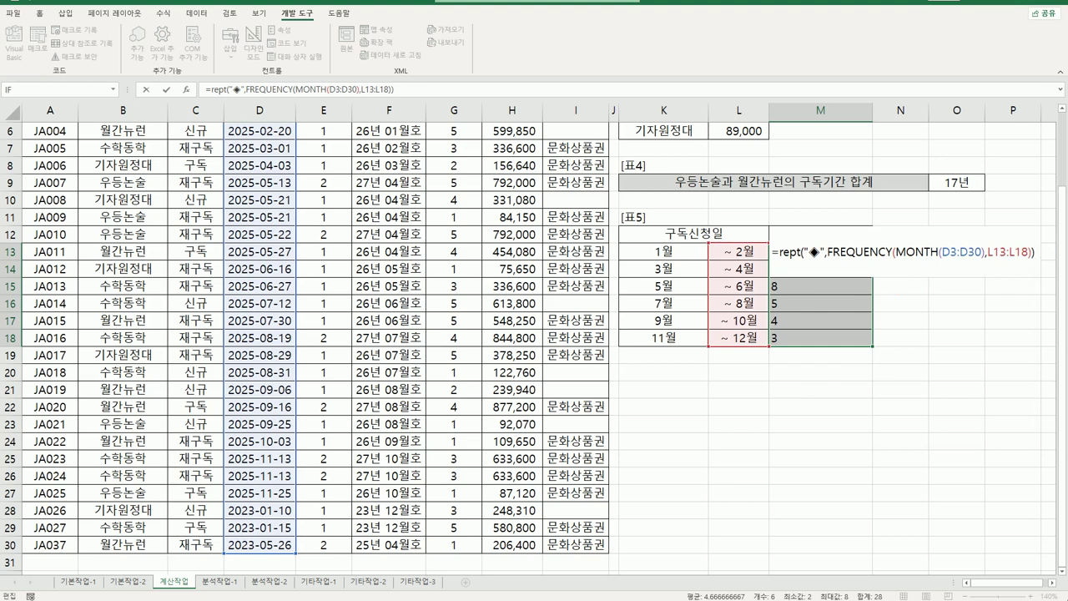
{"action": "key", "text": "ctrl+shift+Return"}
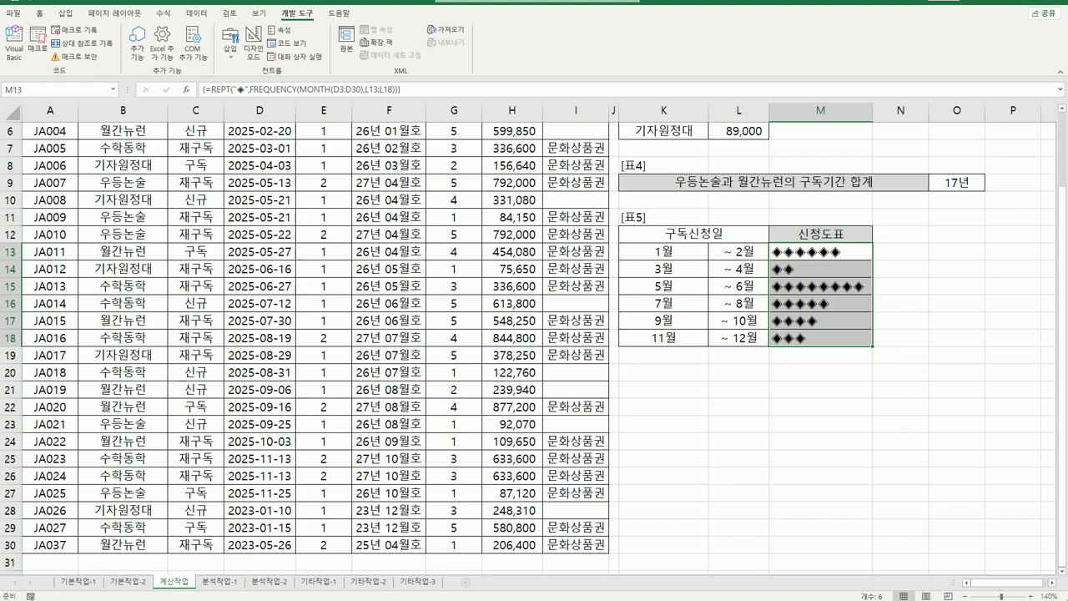
Go to the 분석작업-1 sheet and select cell B4.
{"action": "left_click", "coordinate": [222, 580]}
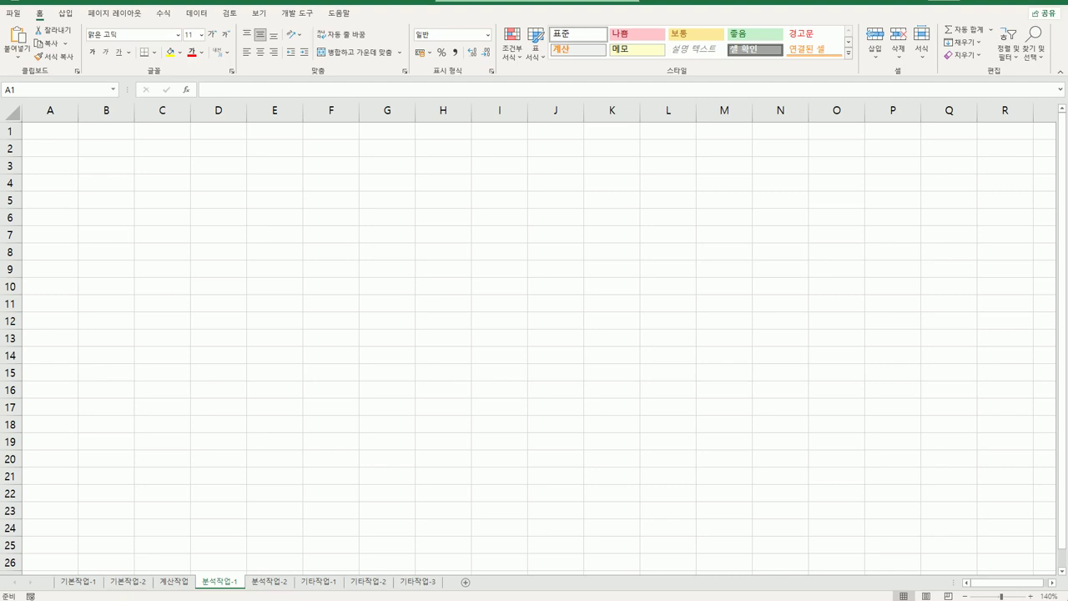
{"action": "left_click", "coordinate": [122, 181]}
{"action": "left_click", "coordinate": [121, 188]}
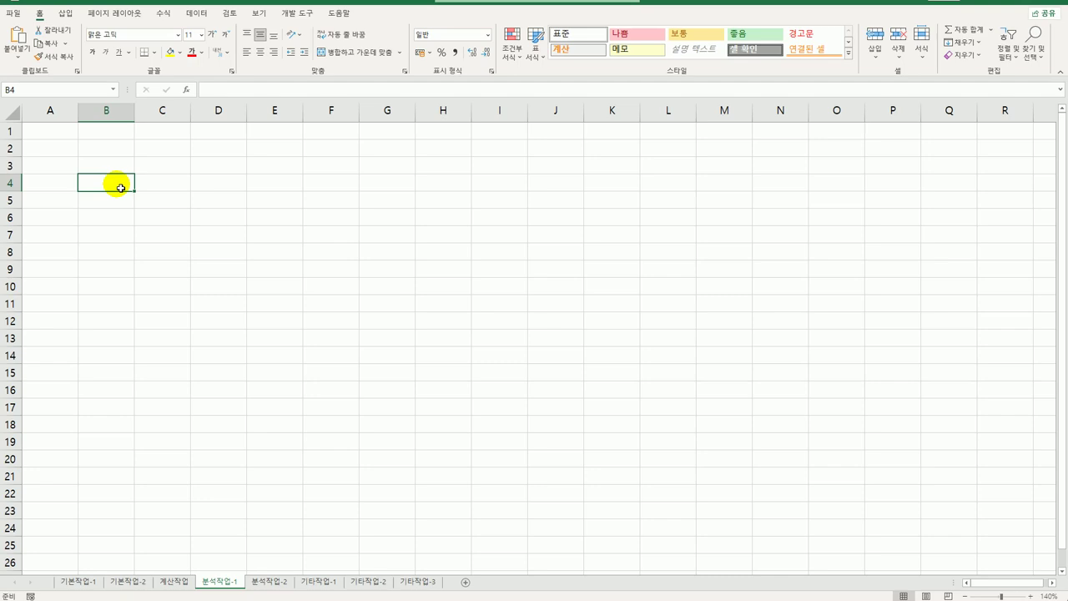
Start a text/CSV data import and load the 항공현황 text file into the import preview.
{"action": "left_click", "coordinate": [197, 13]}
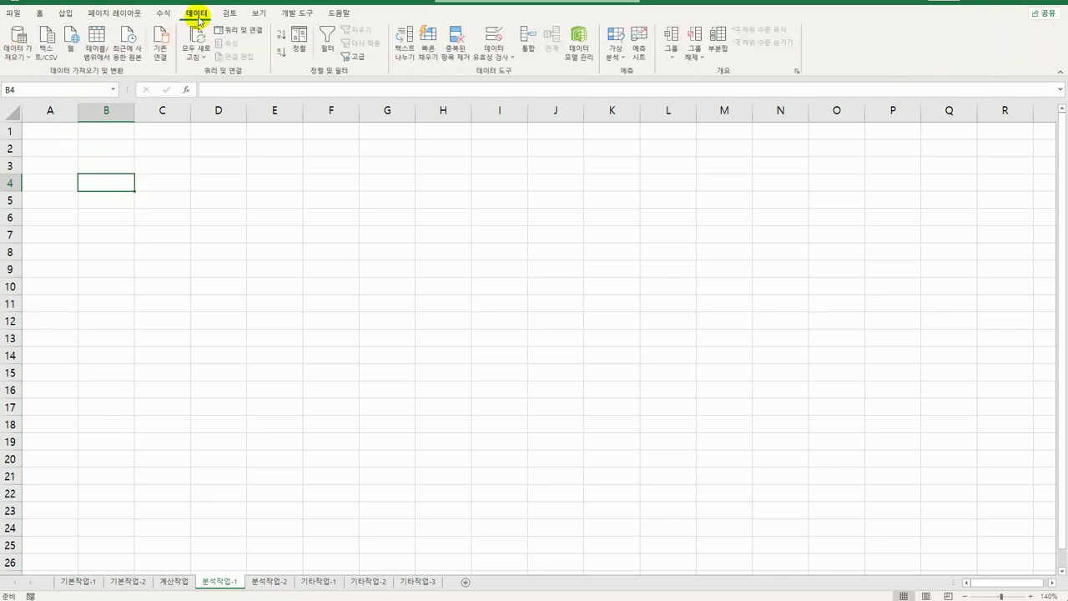
{"action": "left_click", "coordinate": [67, 13]}
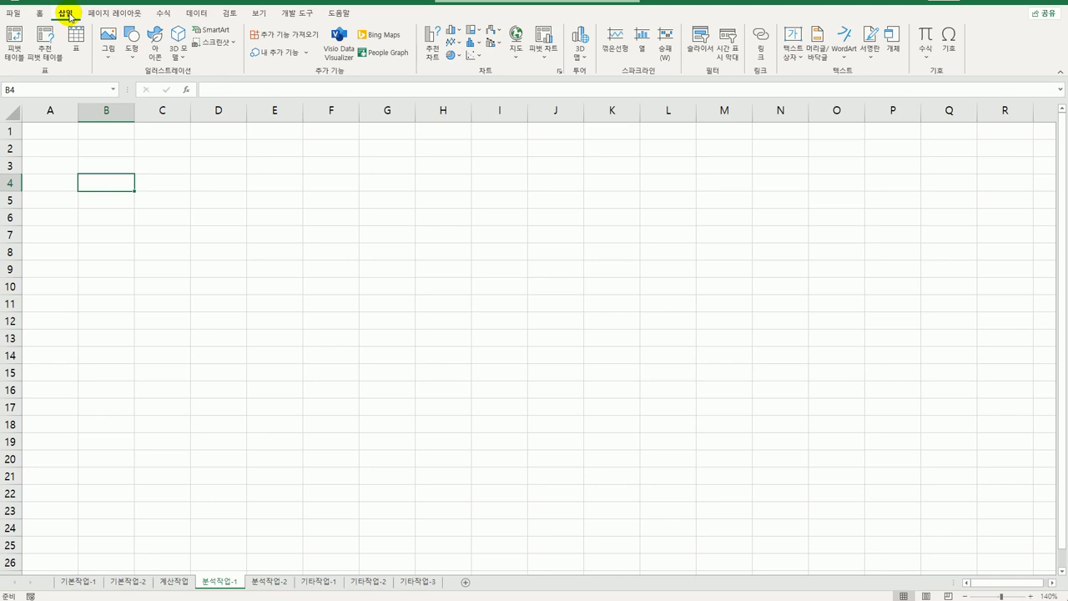
{"action": "left_click", "coordinate": [204, 19]}
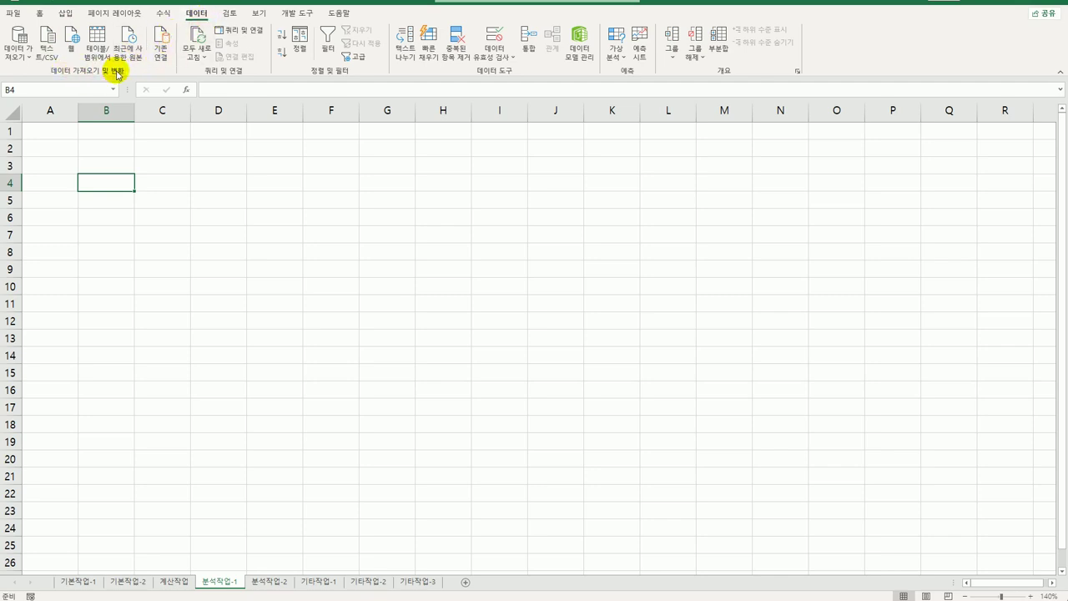
{"action": "left_click", "coordinate": [21, 55]}
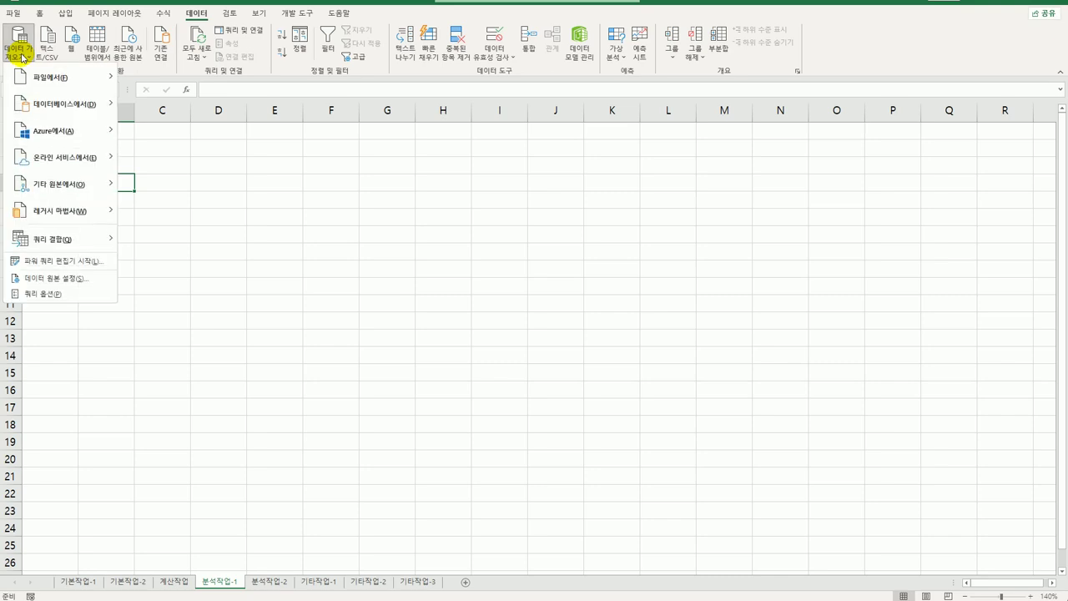
{"action": "mouse_move", "coordinate": [49, 87]}
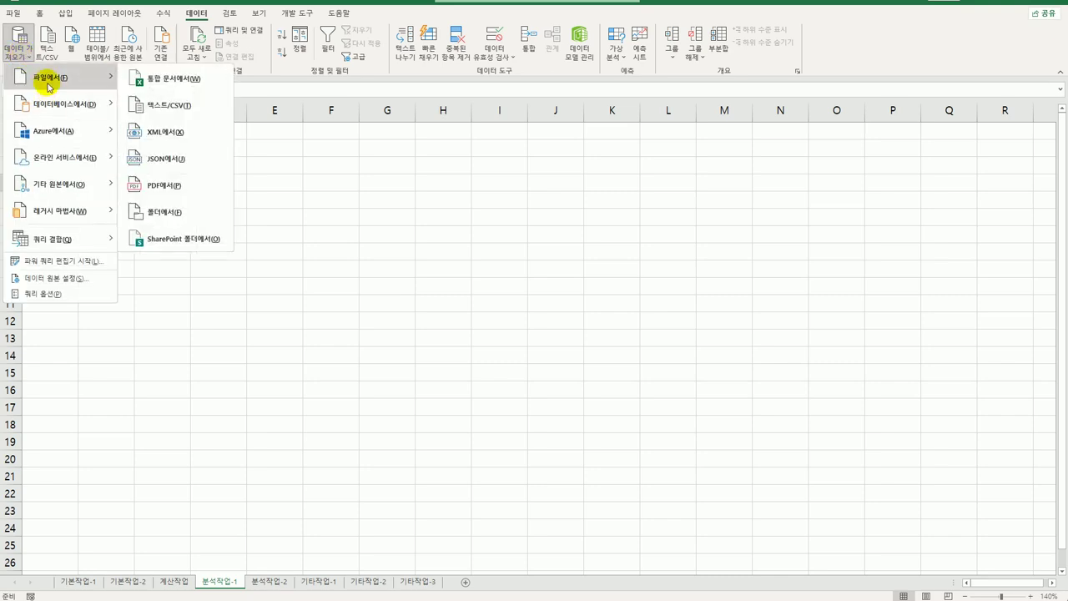
{"action": "left_click", "coordinate": [170, 111]}
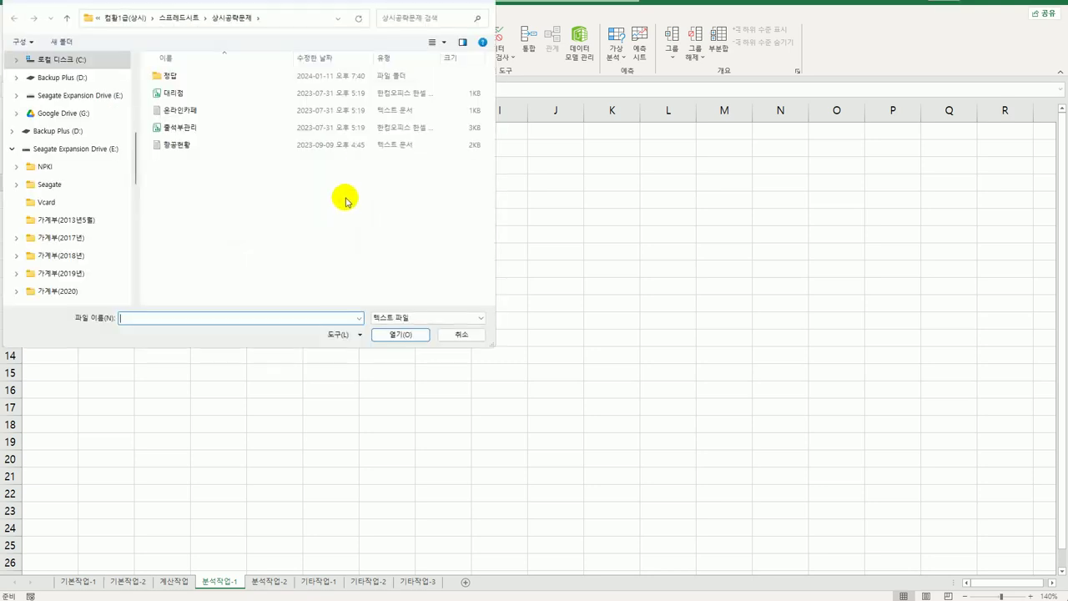
{"action": "left_click_drag", "start_coordinate": [281, 9], "coordinate": [469, 102]}
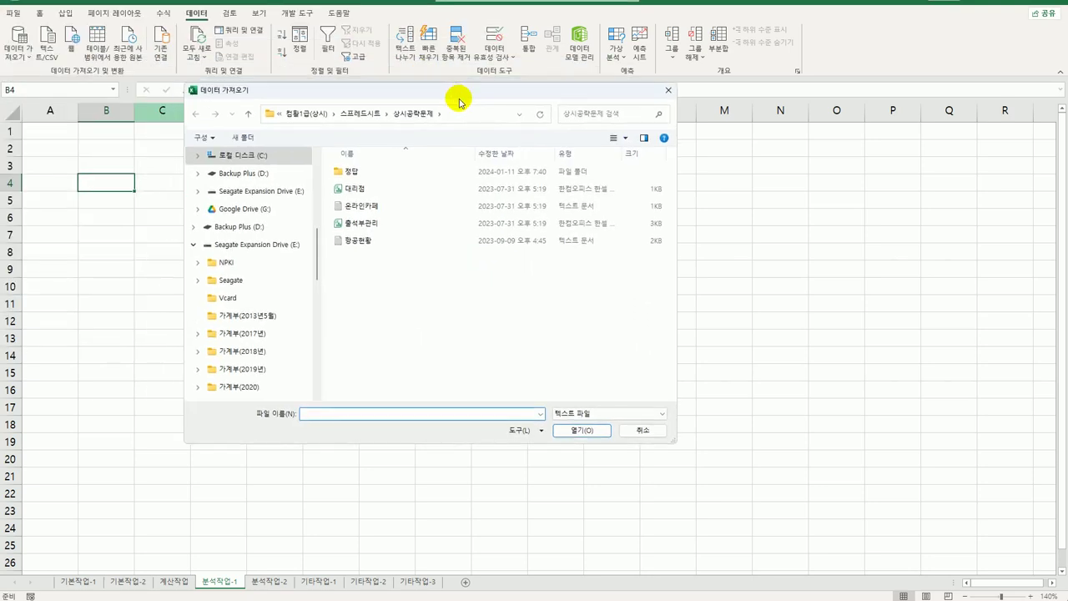
{"action": "left_click", "coordinate": [369, 241]}
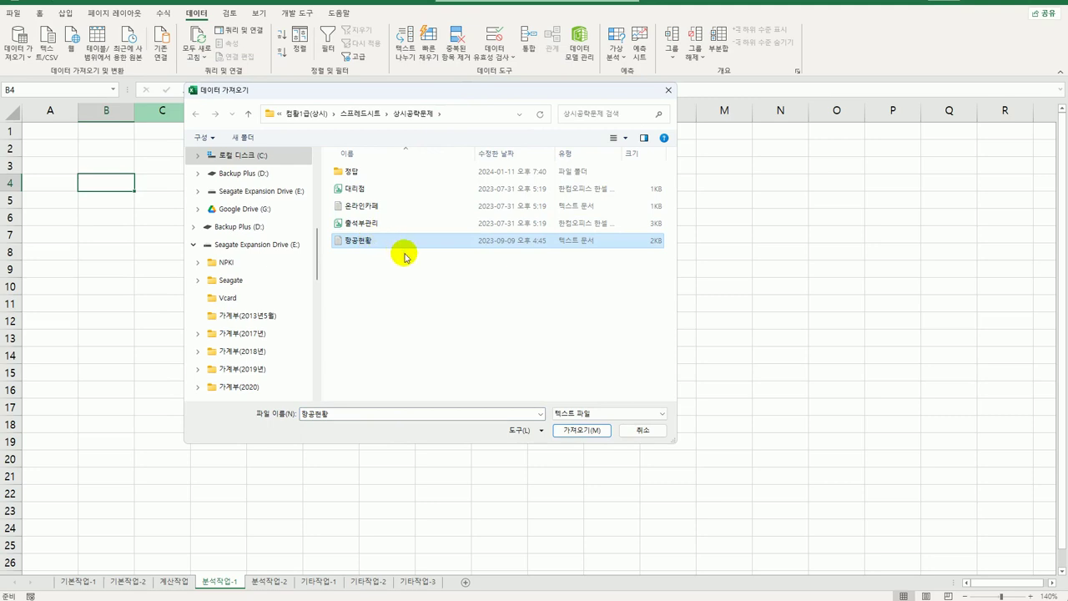
{"action": "left_click", "coordinate": [571, 431]}
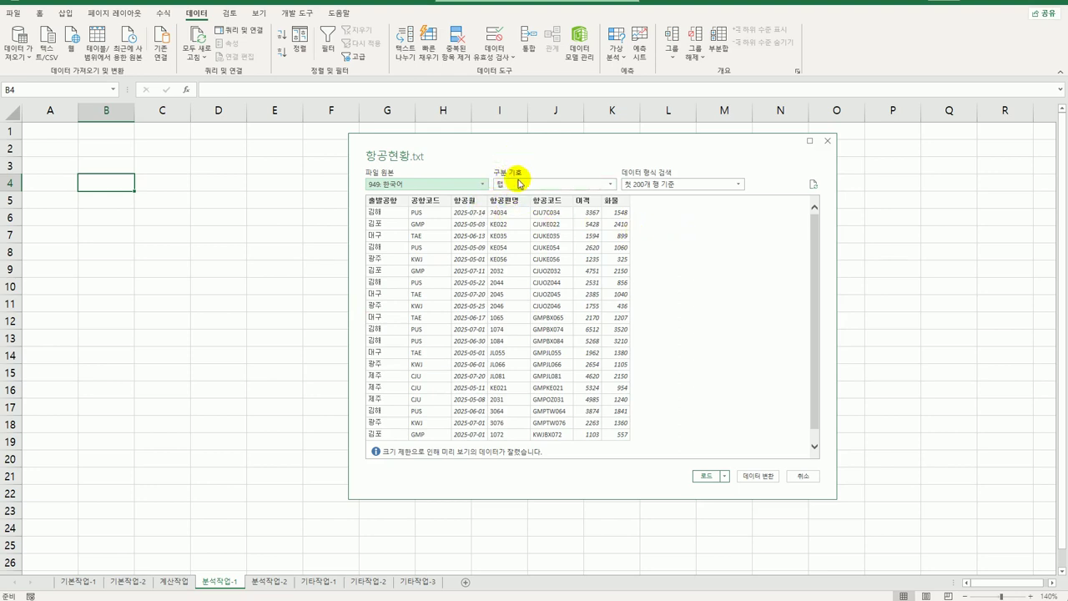
Load the 항공현황 text data as a PivotTable report at cell B4 of the existing 분석작업-1 sheet, adding it to the data model.
{"action": "left_click", "coordinate": [725, 476]}
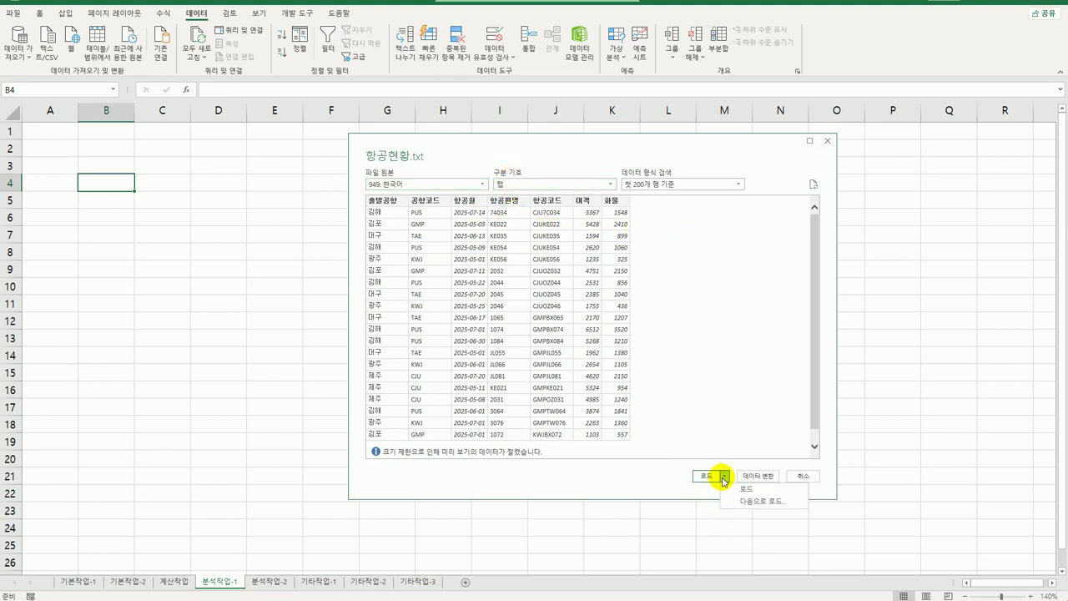
{"action": "left_click", "coordinate": [744, 504]}
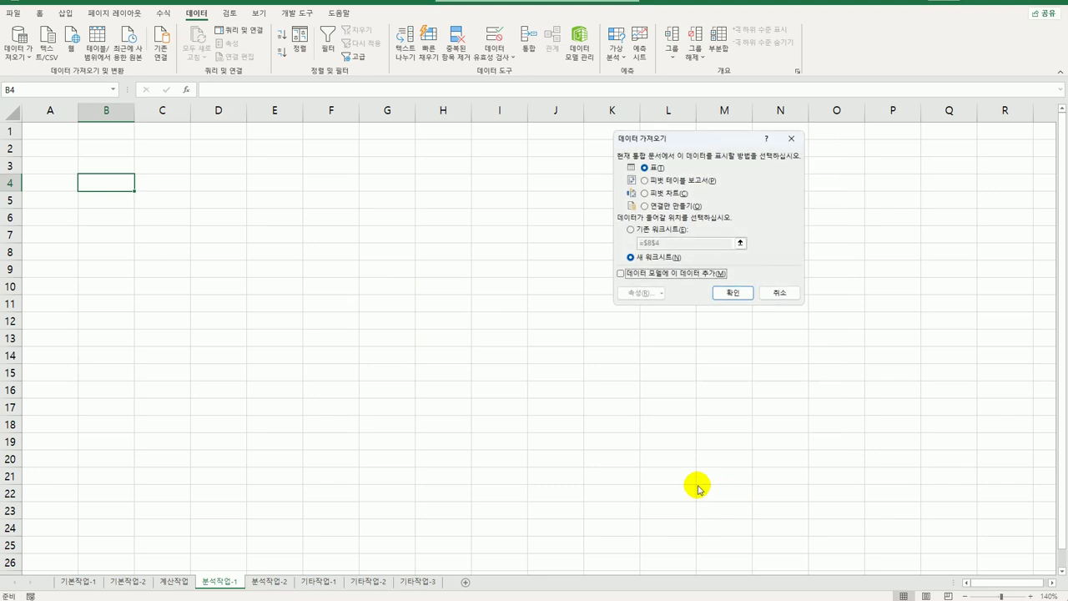
{"action": "left_click_drag", "start_coordinate": [681, 145], "coordinate": [529, 179]}
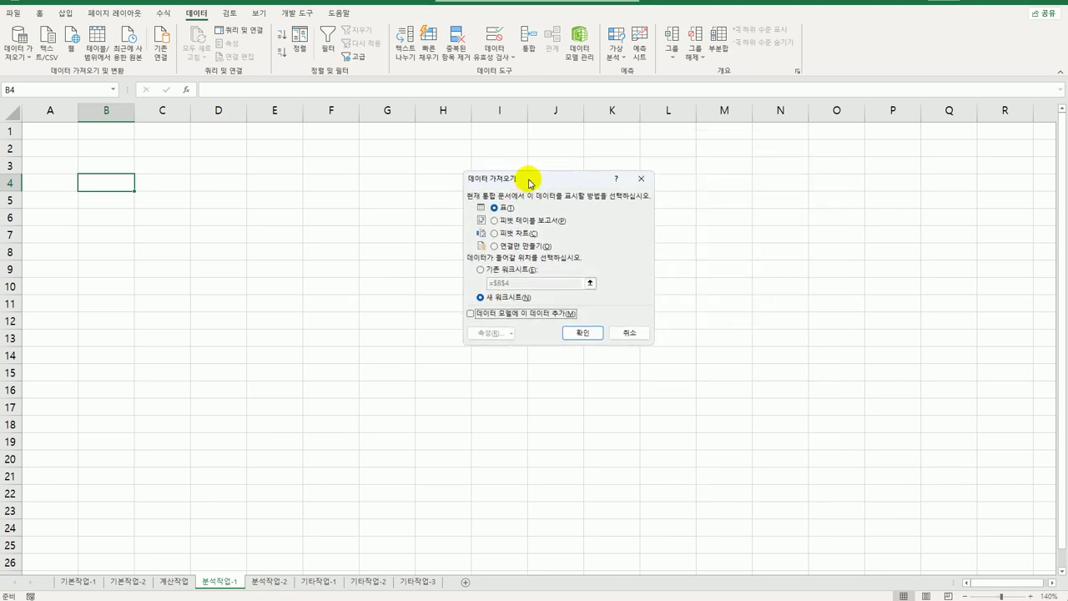
{"action": "left_click", "coordinate": [510, 221]}
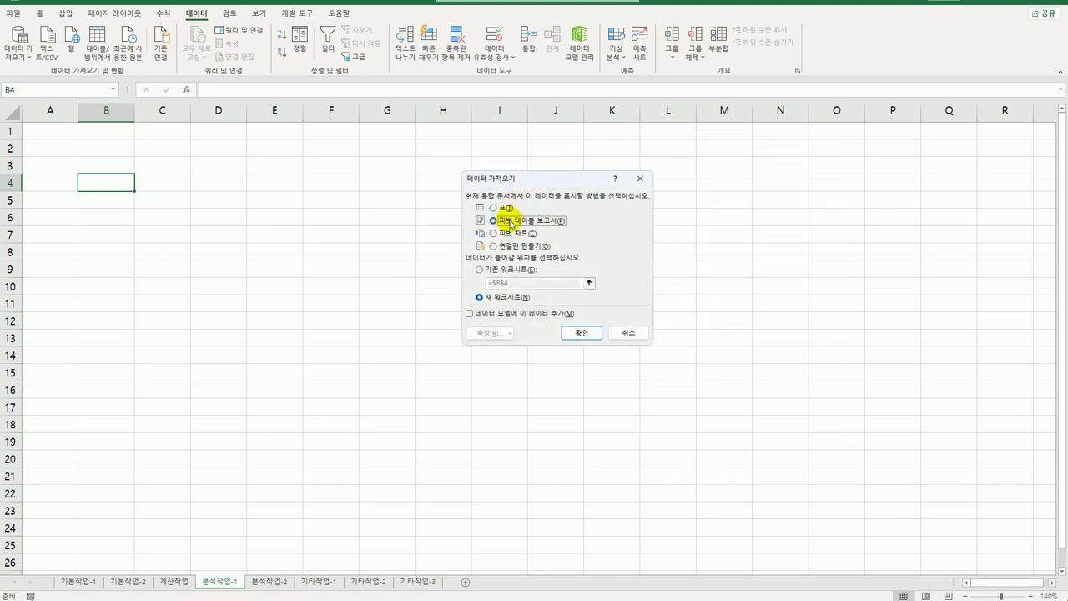
{"action": "left_click", "coordinate": [479, 270]}
{"action": "left_click", "coordinate": [123, 184]}
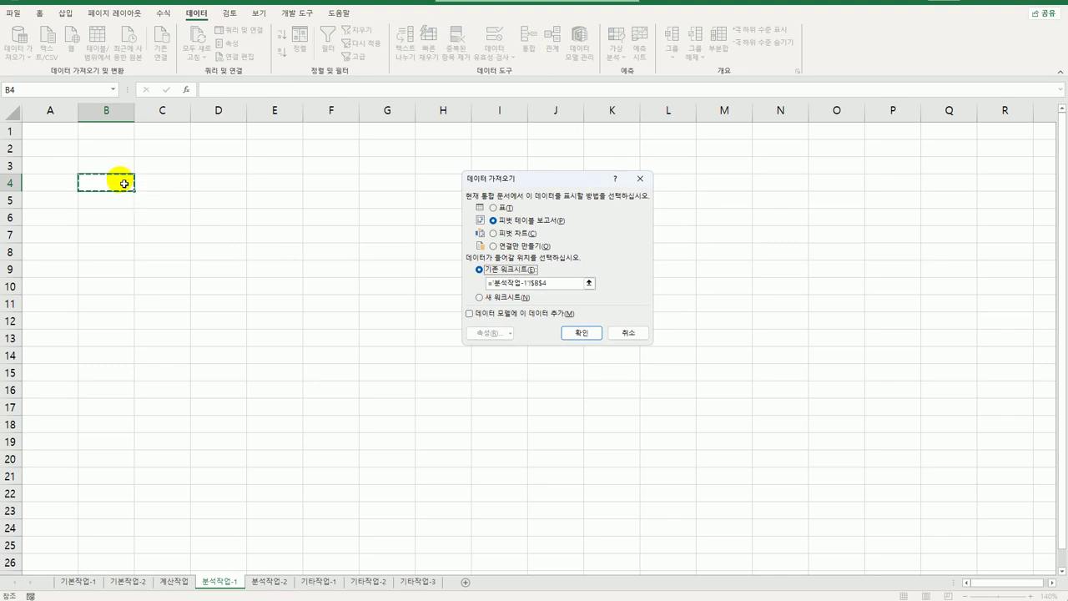
{"action": "left_click", "coordinate": [514, 314]}
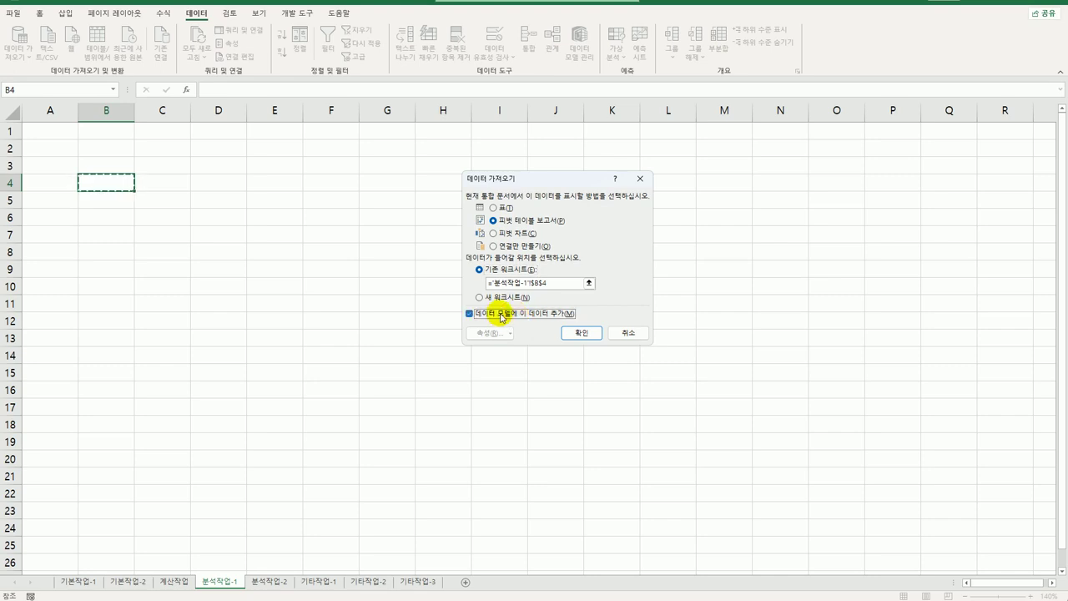
{"action": "left_click", "coordinate": [569, 334]}
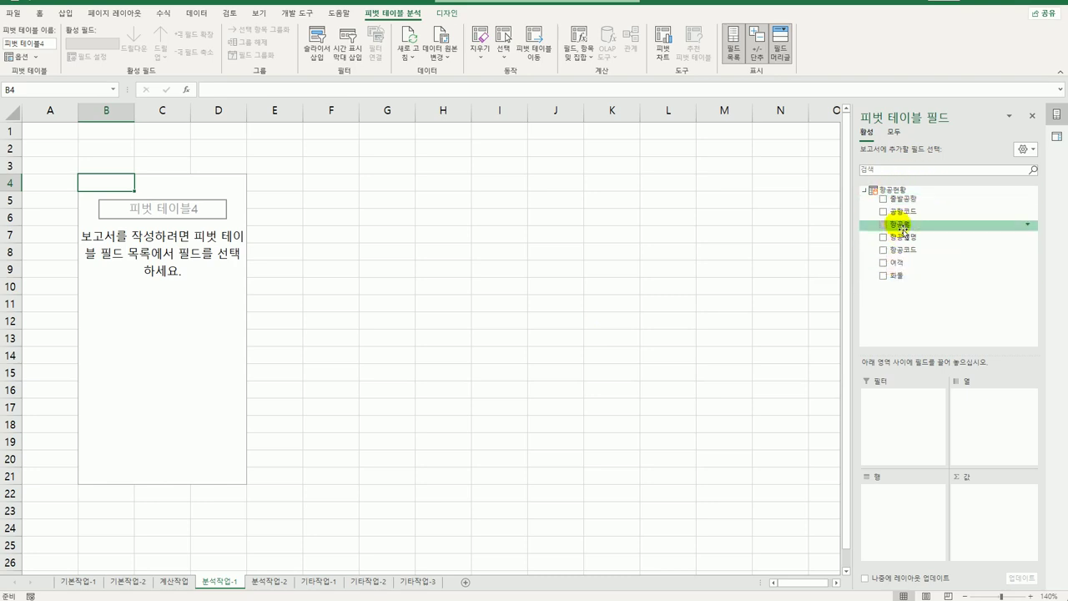
Lay out the PivotTable with 항공월 in rows, 출발공항 in columns, 여객 and 화물 as values, and Σ 값 moved to rows.
{"action": "left_click_drag", "start_coordinate": [902, 227], "coordinate": [904, 484]}
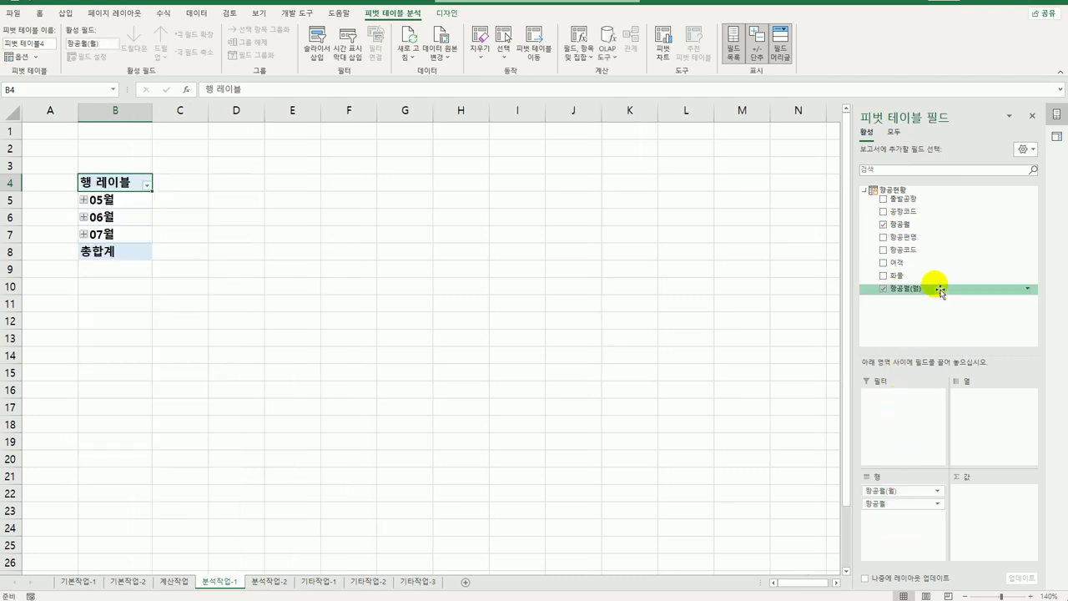
{"action": "left_click_drag", "start_coordinate": [913, 199], "coordinate": [979, 425]}
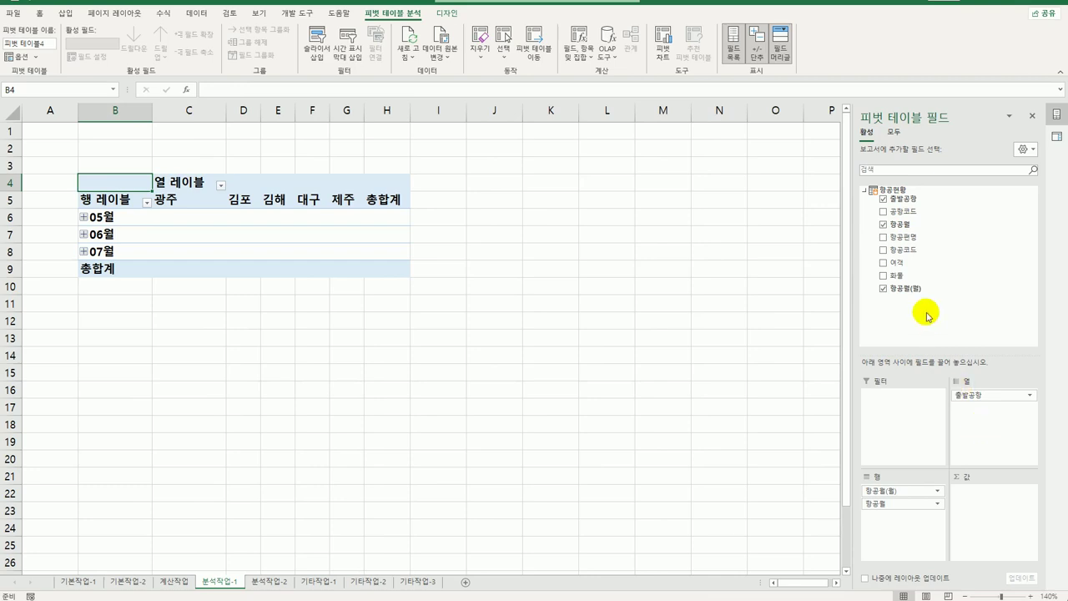
{"action": "left_click_drag", "start_coordinate": [912, 263], "coordinate": [984, 519]}
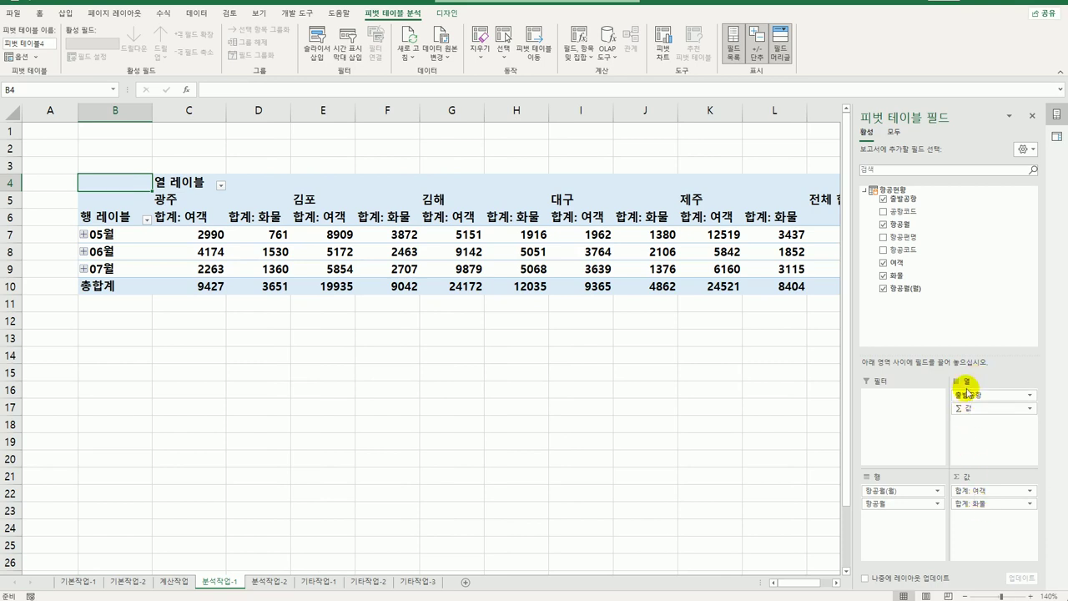
{"action": "left_click_drag", "start_coordinate": [961, 408], "coordinate": [896, 528]}
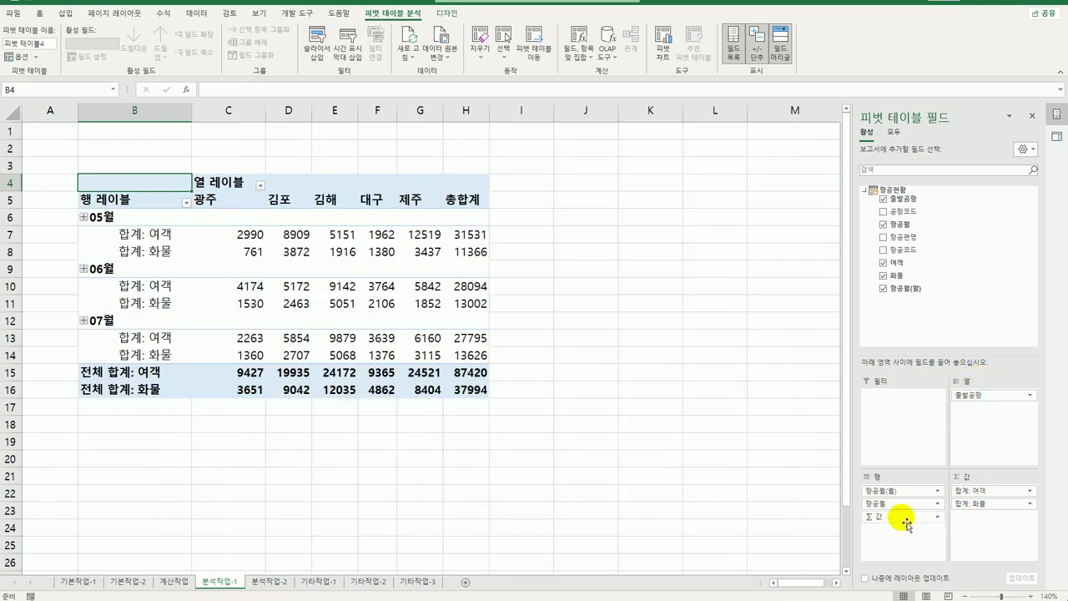
Show the PivotTable report layout in outline form (개요 형식).
{"action": "left_click", "coordinate": [451, 13]}
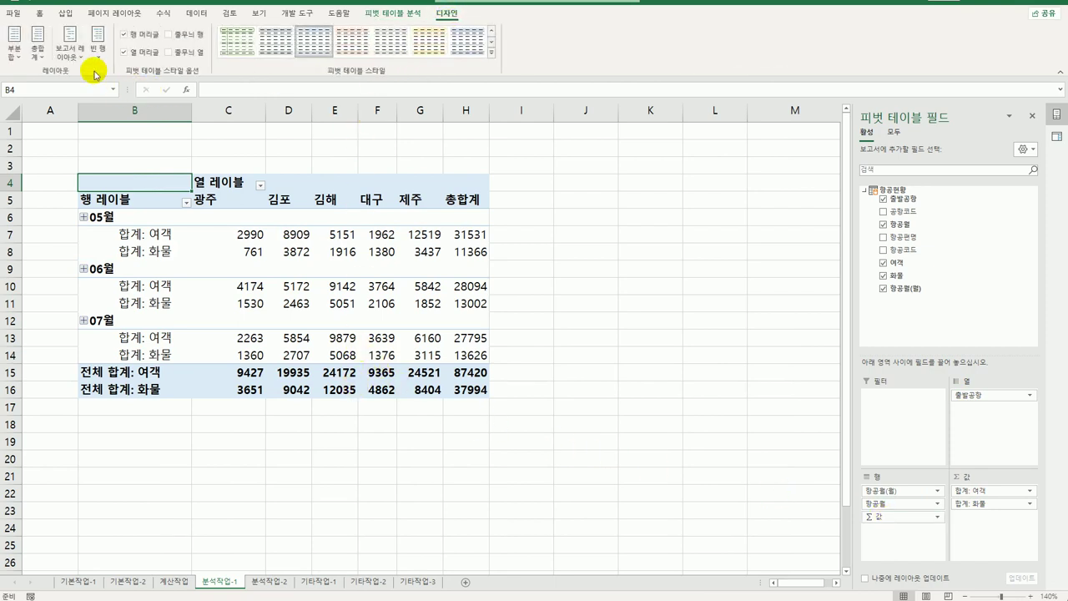
{"action": "left_click", "coordinate": [70, 46]}
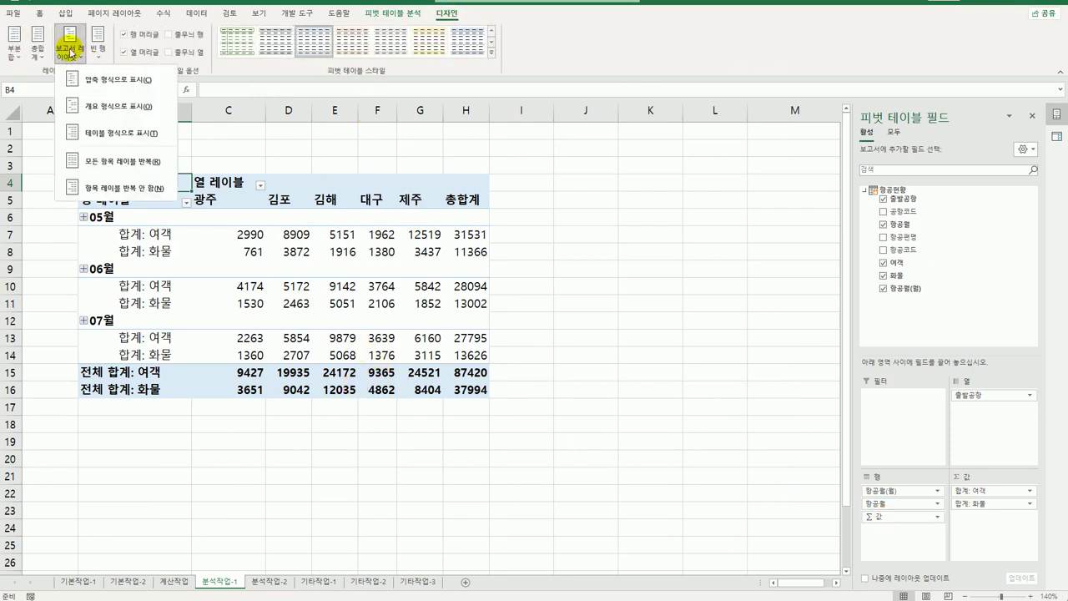
{"action": "left_click", "coordinate": [102, 108]}
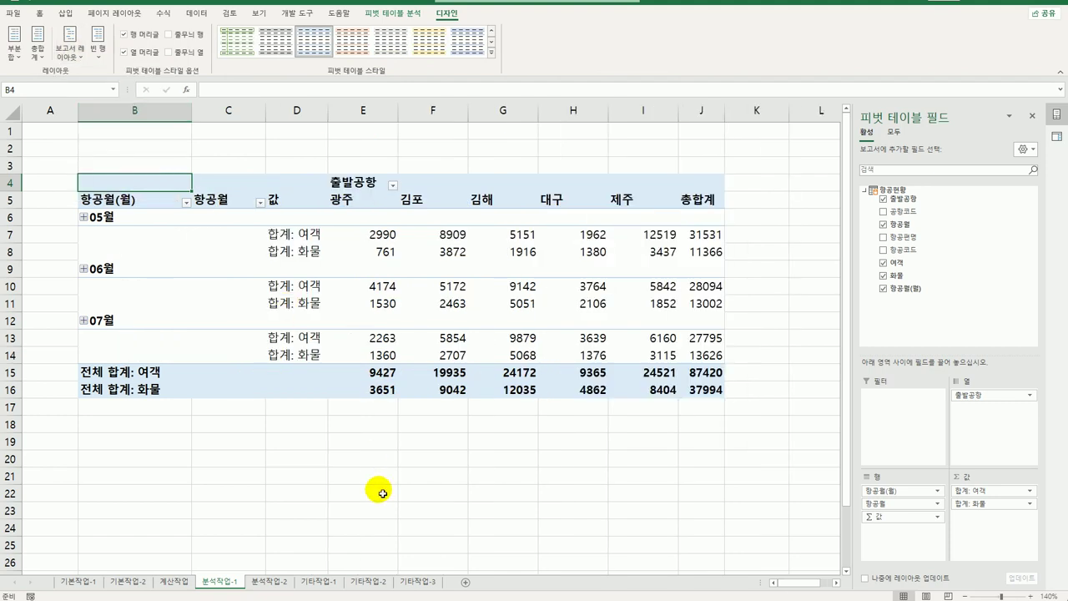
Group the 항공월 row field by months (월) only.
{"action": "left_click", "coordinate": [135, 220]}
{"action": "right_click", "coordinate": [135, 217]}
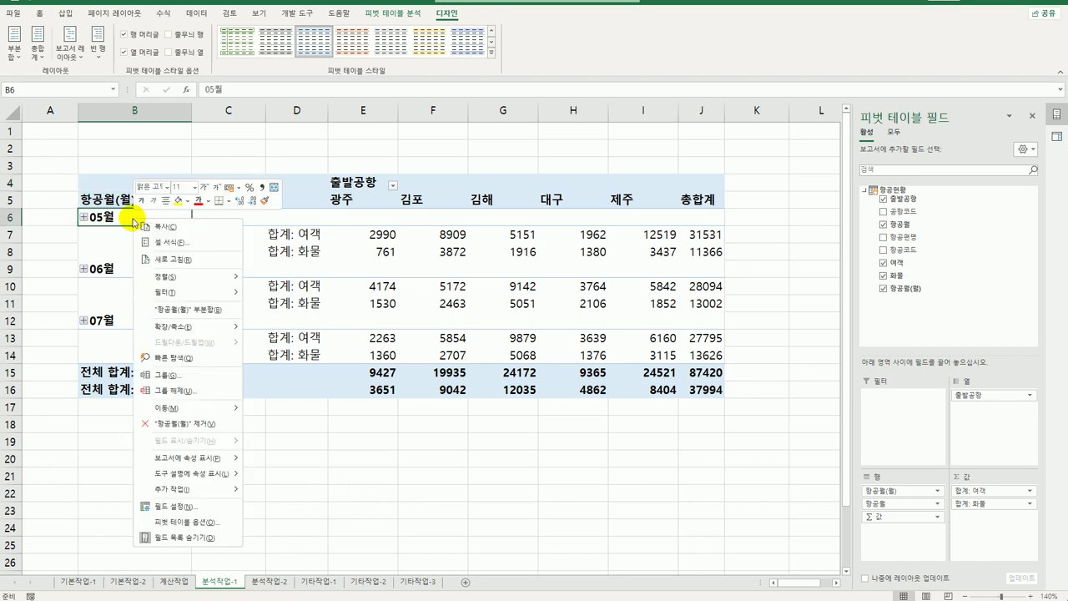
{"action": "left_click", "coordinate": [165, 375]}
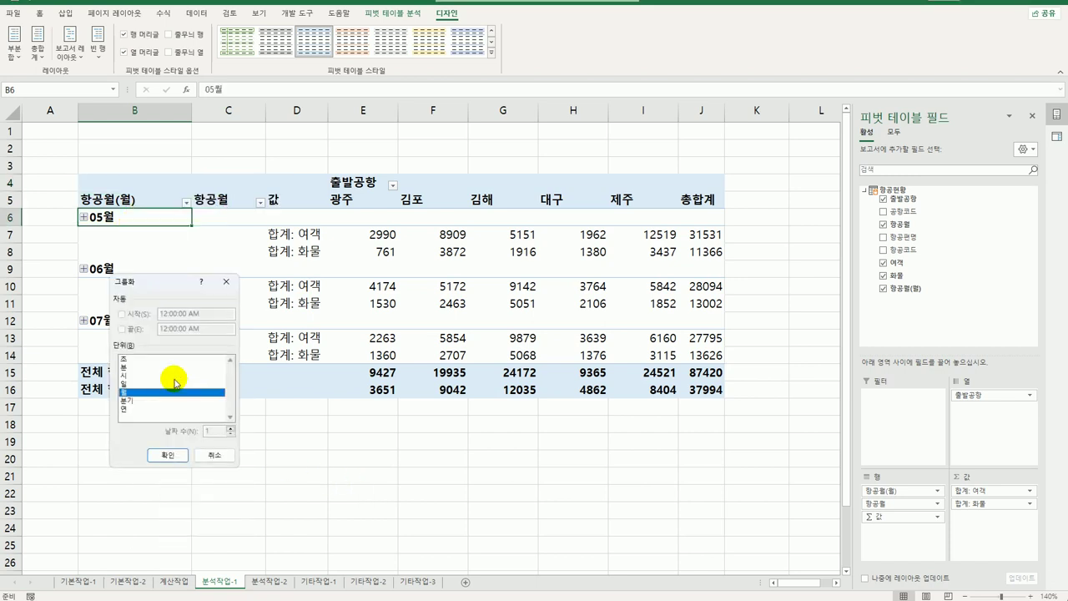
{"action": "left_click", "coordinate": [177, 455]}
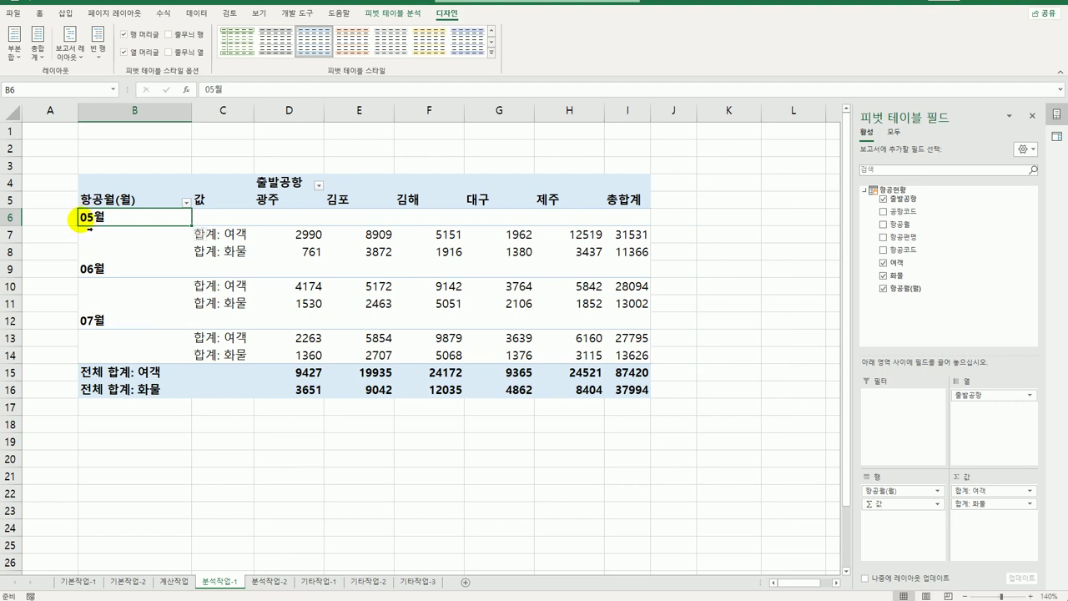
Summarize the 여객 value field by average (평균) and format it as a number with thousands separators and one decimal place.
{"action": "left_click", "coordinate": [241, 236]}
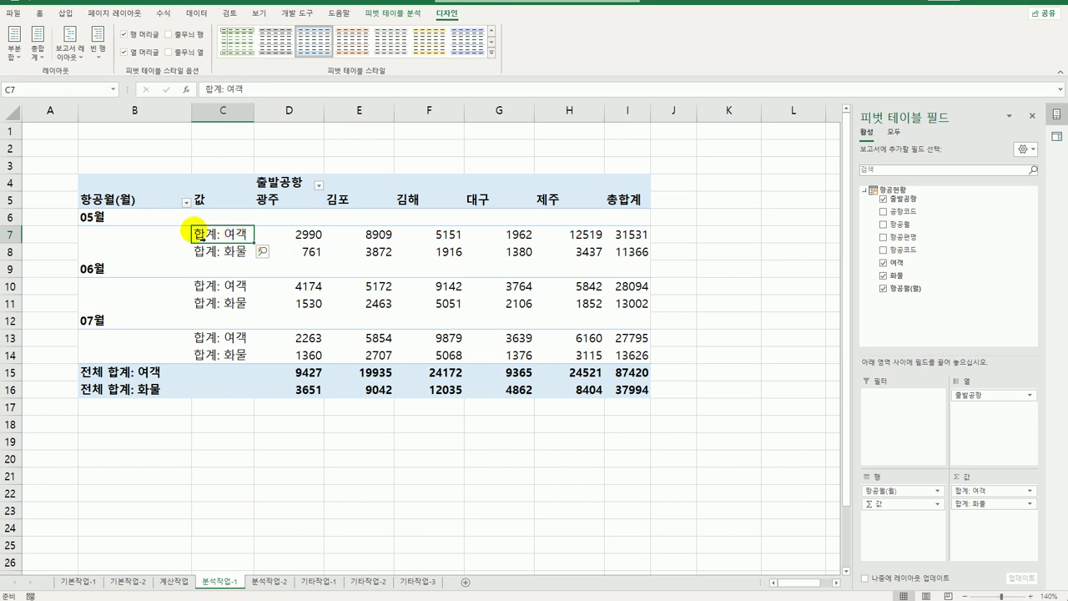
{"action": "right_click", "coordinate": [221, 238]}
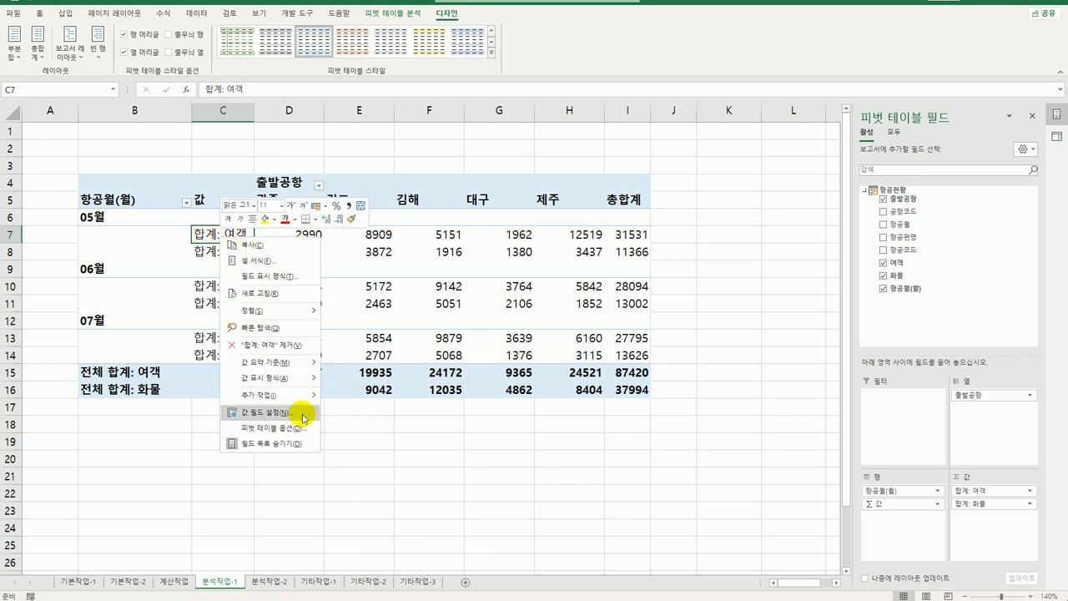
{"action": "left_click", "coordinate": [292, 413]}
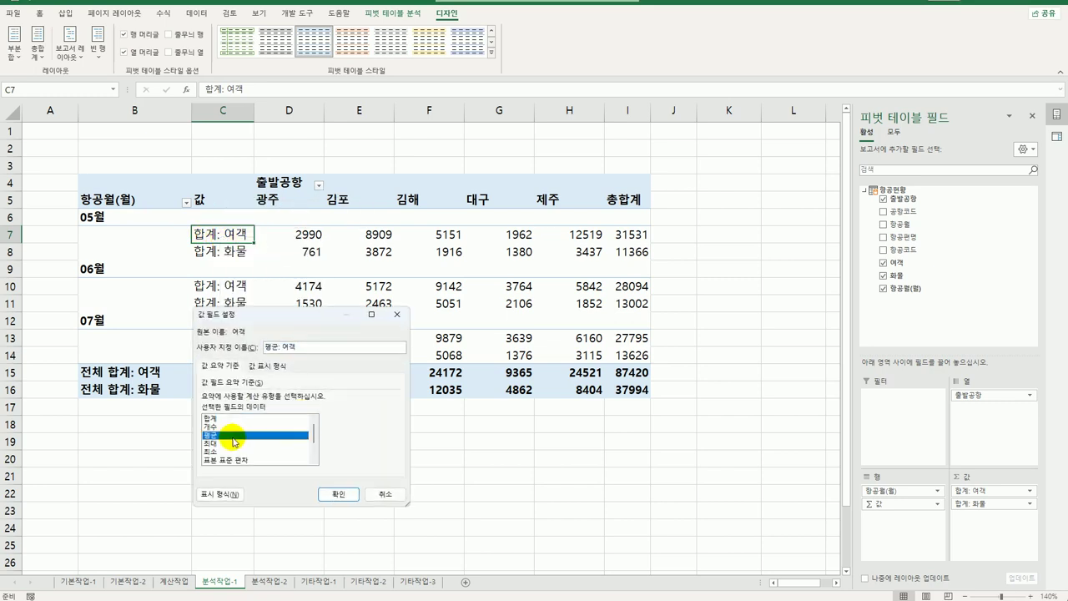
{"action": "left_click", "coordinate": [219, 494]}
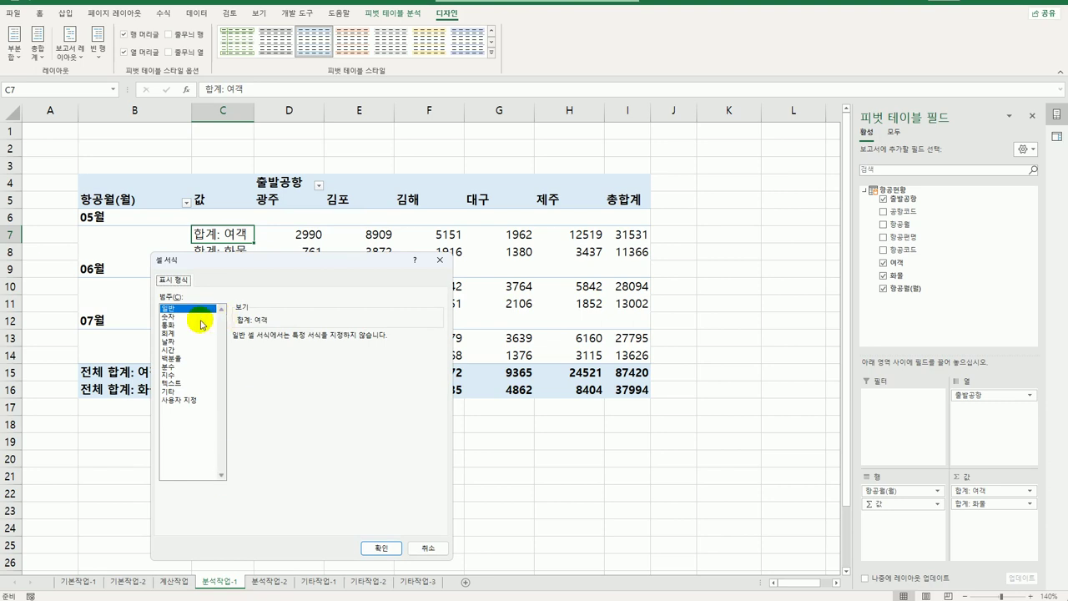
{"action": "left_click", "coordinate": [169, 316]}
{"action": "left_click", "coordinate": [247, 357]}
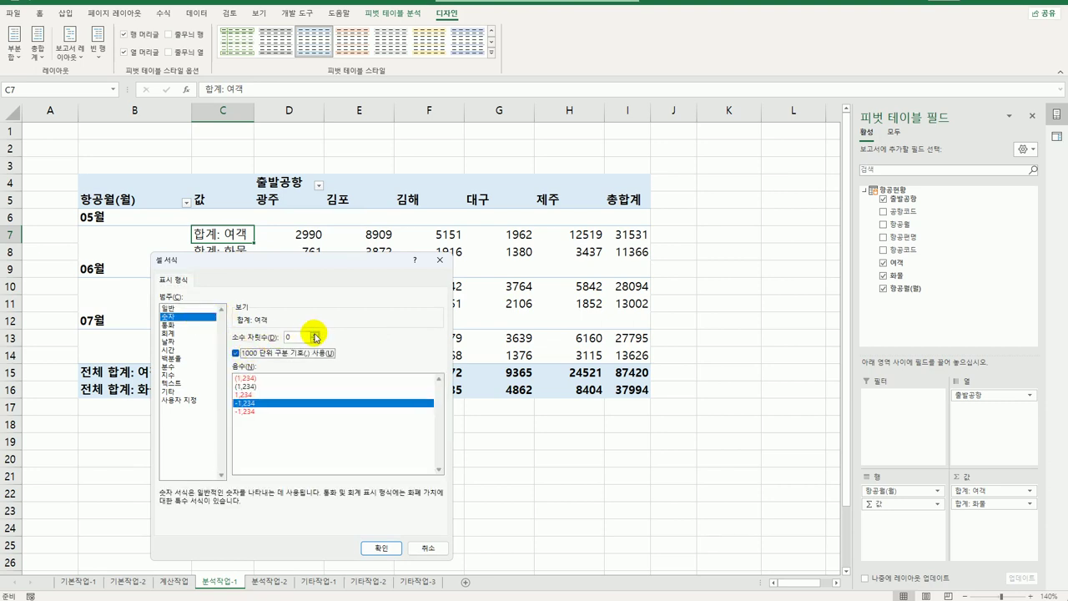
{"action": "left_click", "coordinate": [382, 547]}
{"action": "left_click", "coordinate": [339, 494]}
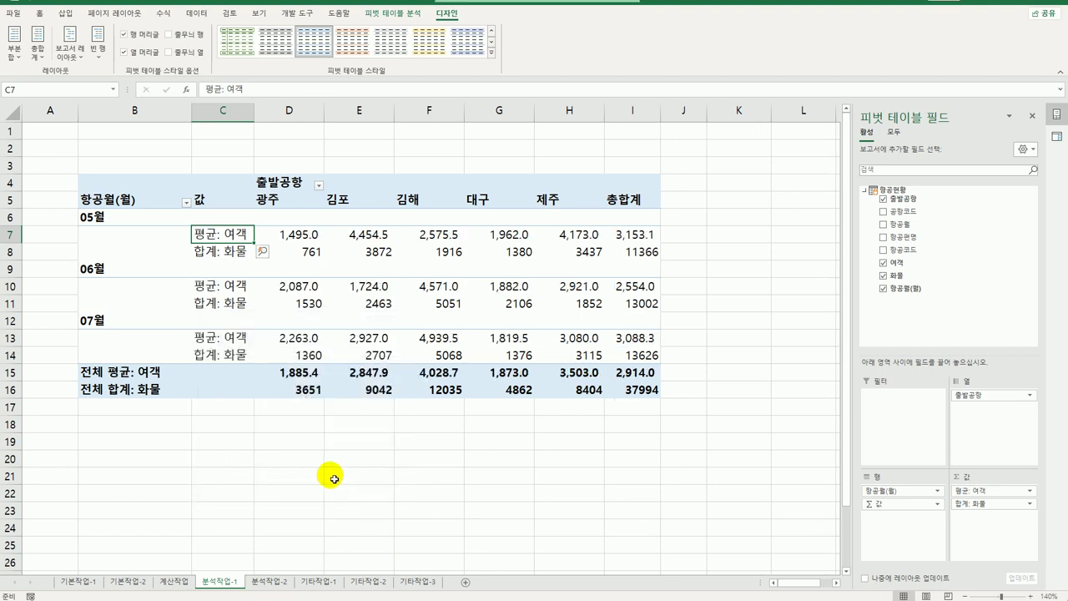
Summarize the 화물 value field by average (평균), using the number format with thousands separators and one decimal place.
{"action": "left_click", "coordinate": [227, 251]}
{"action": "right_click", "coordinate": [225, 251]}
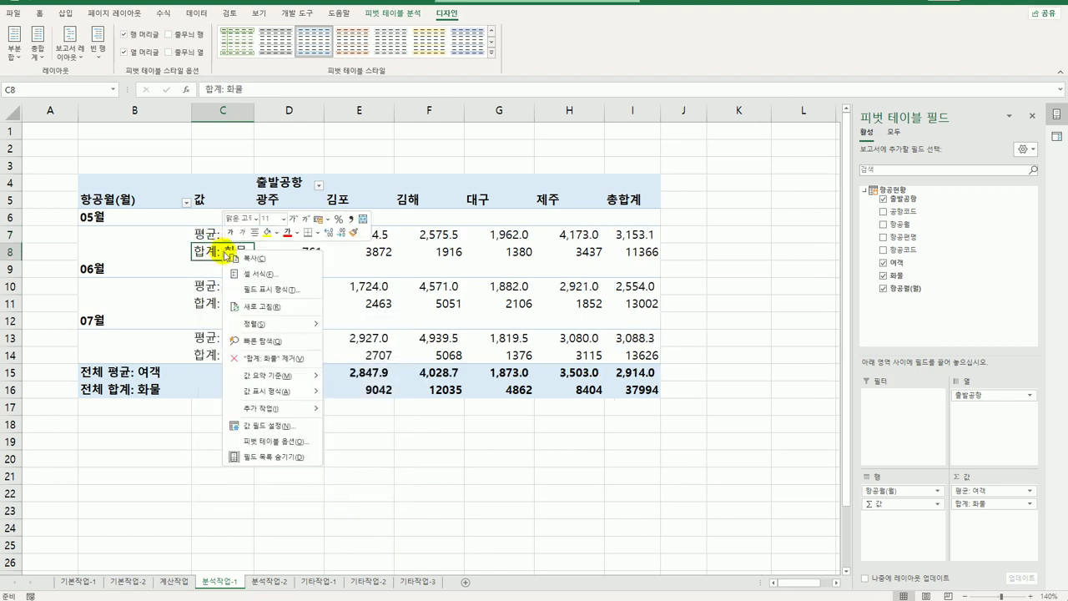
{"action": "left_click", "coordinate": [269, 426]}
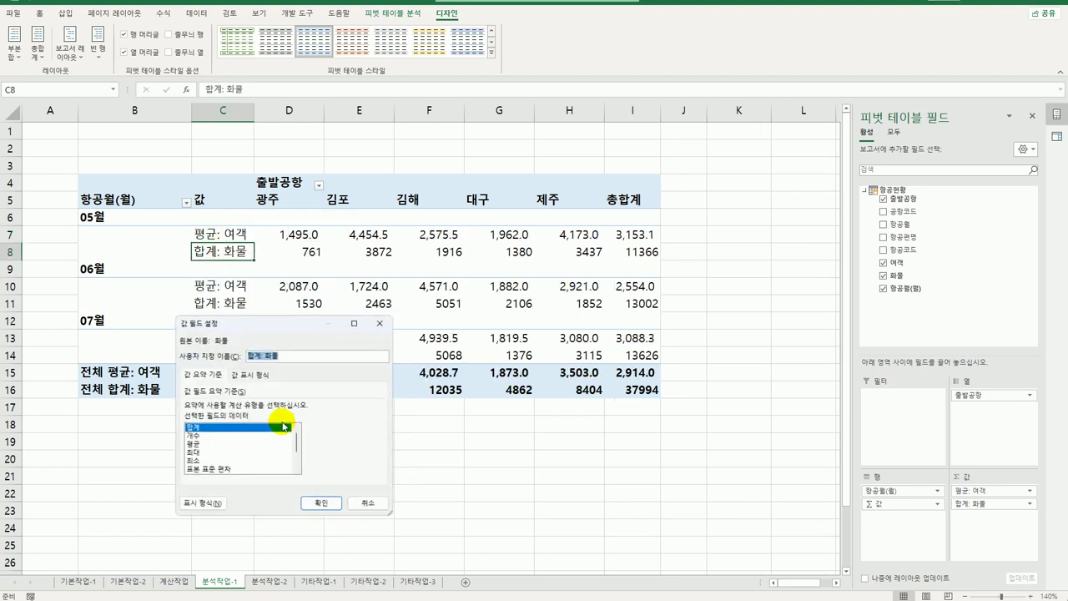
{"action": "left_click", "coordinate": [200, 443]}
{"action": "left_click", "coordinate": [208, 503]}
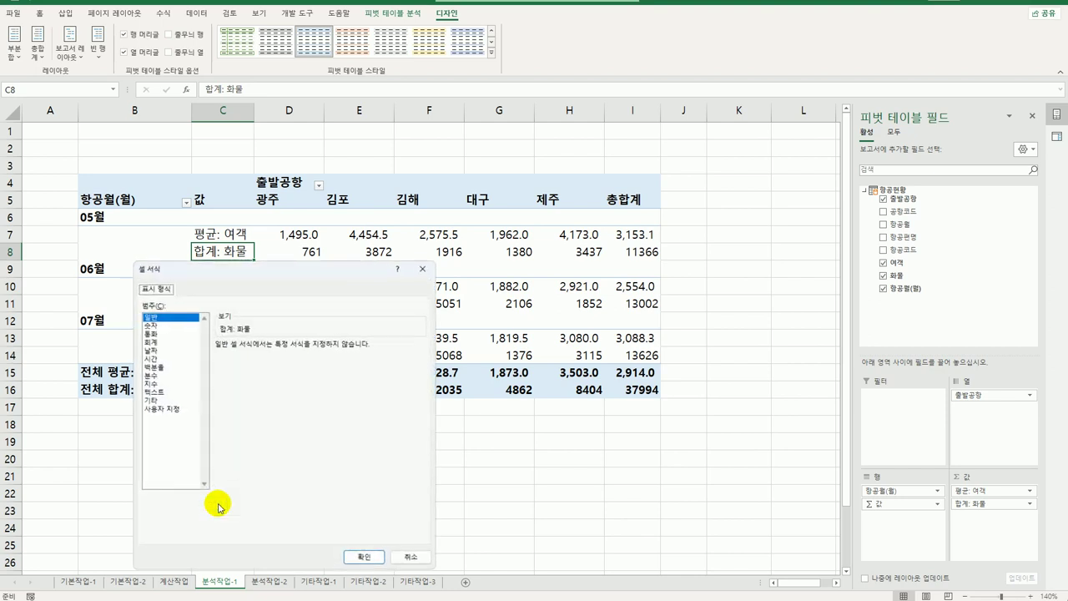
{"action": "left_click", "coordinate": [155, 326]}
{"action": "left_click", "coordinate": [250, 361]}
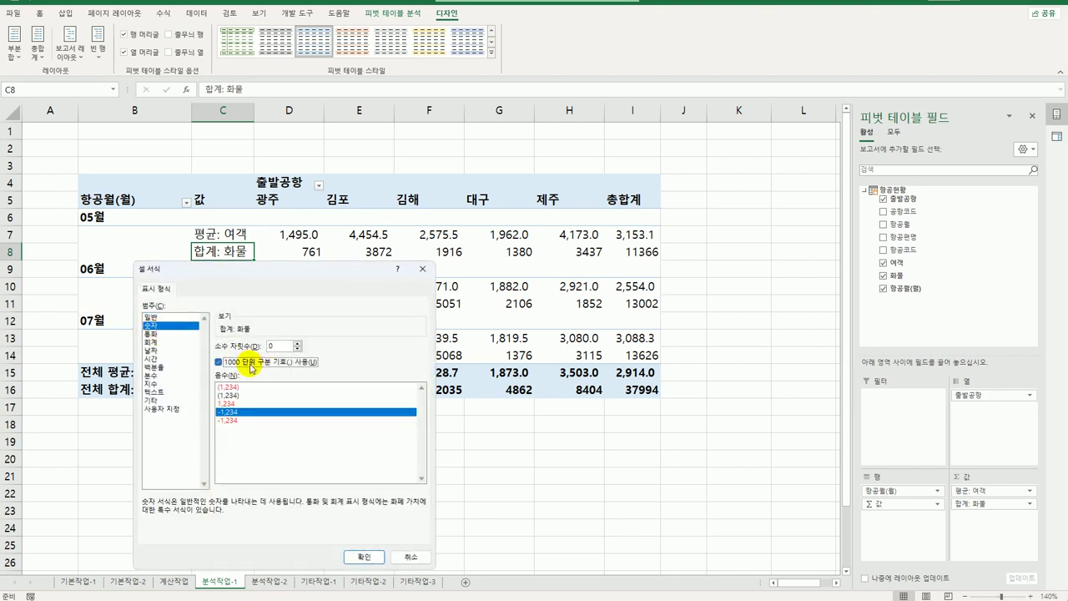
{"action": "left_click", "coordinate": [364, 557]}
{"action": "left_click", "coordinate": [317, 502]}
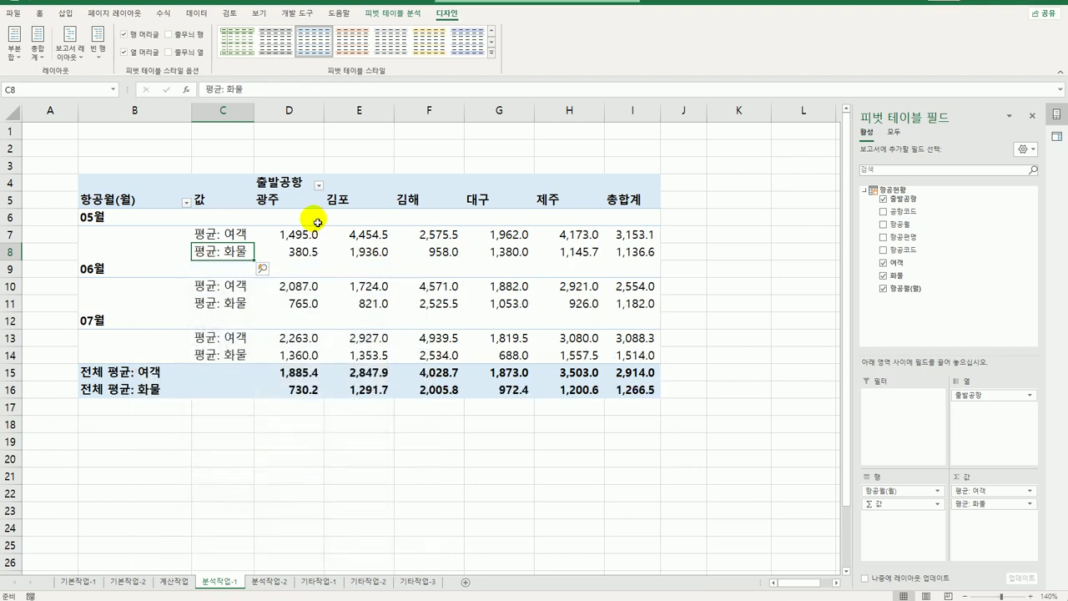
Turn on grand totals for columns only and apply the green PivotTable style from the second row of the 중간 styles.
{"action": "left_click", "coordinate": [40, 55]}
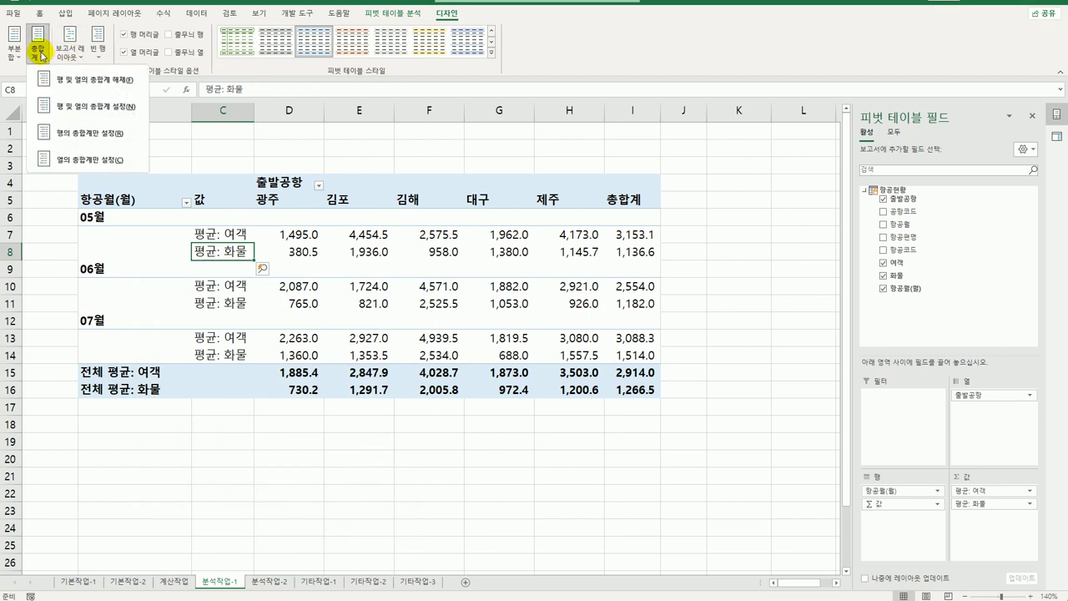
{"action": "left_click", "coordinate": [77, 167]}
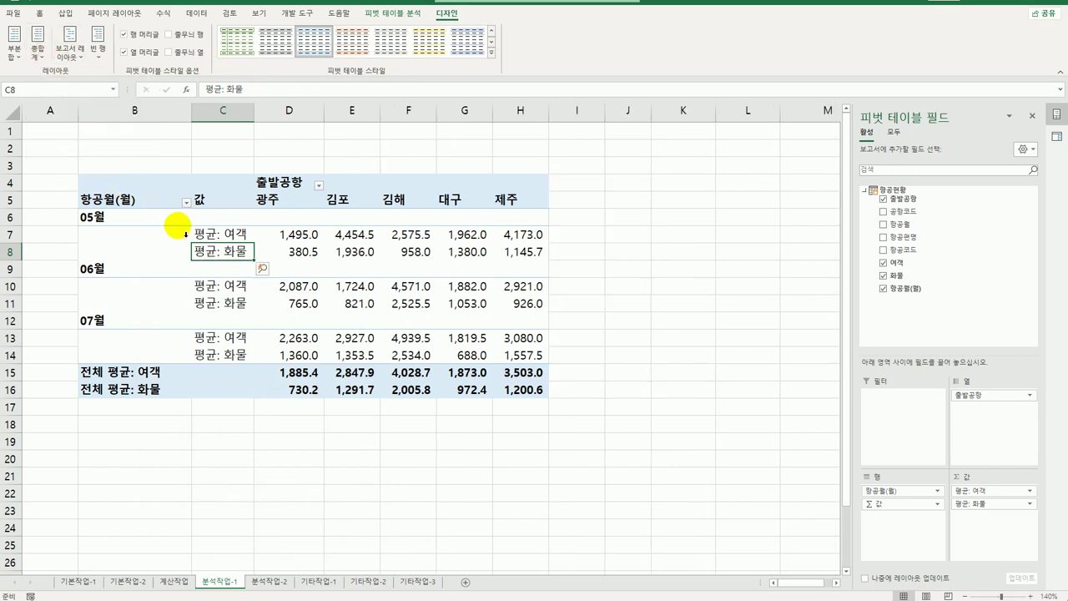
{"action": "left_click", "coordinate": [491, 52]}
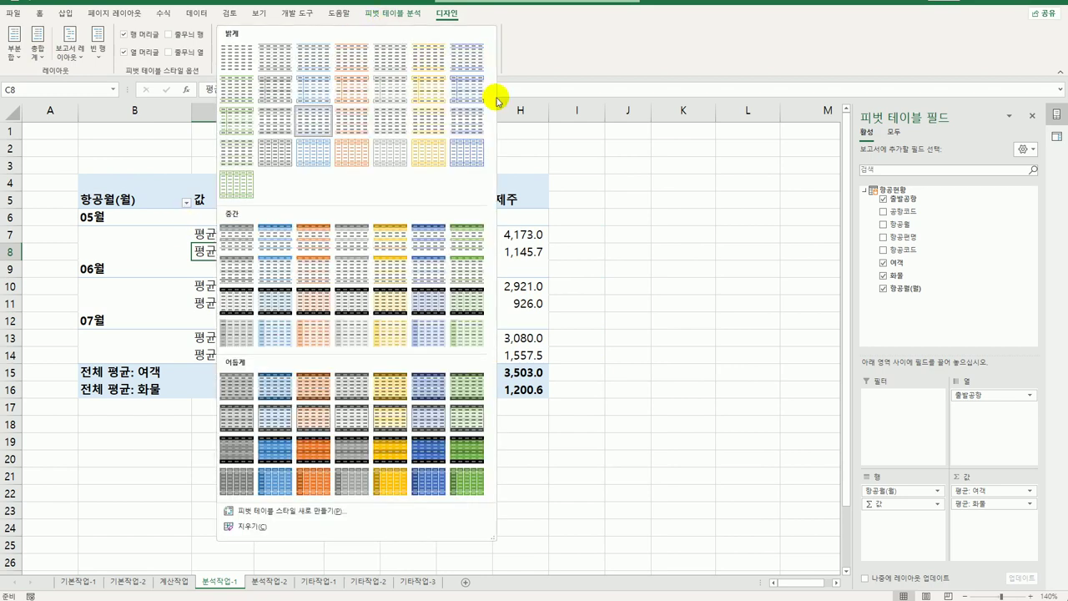
{"action": "left_click", "coordinate": [463, 280]}
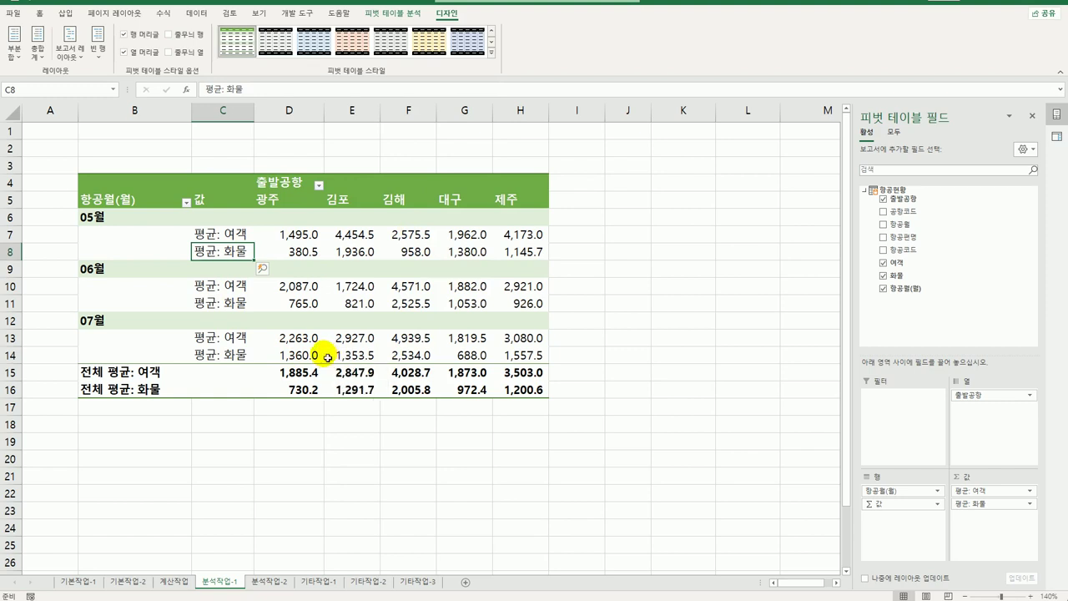
Extract the detail records behind the 05월 average 여객 value for 제주 onto a new sheet, and return to the 분석작업-1 sheet.
{"action": "left_click", "coordinate": [519, 233]}
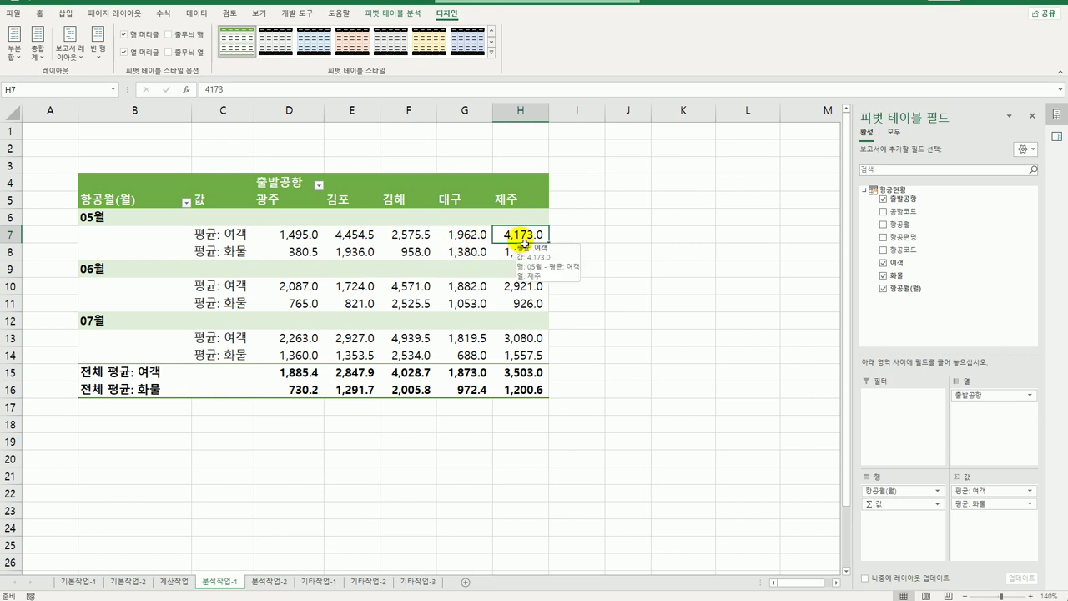
{"action": "double_click", "coordinate": [526, 242]}
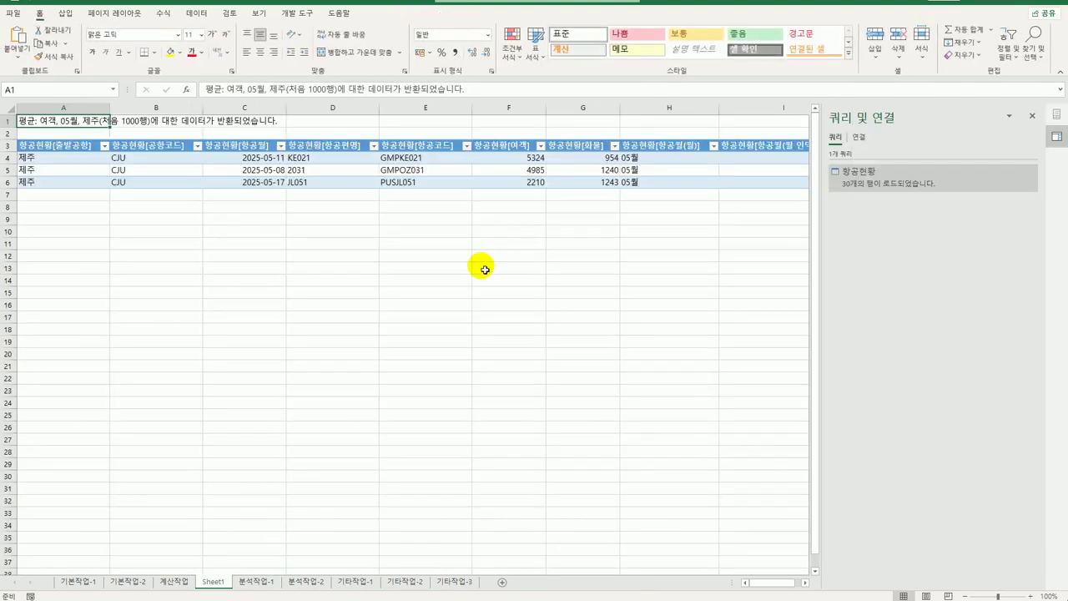
{"action": "left_click", "coordinate": [272, 573]}
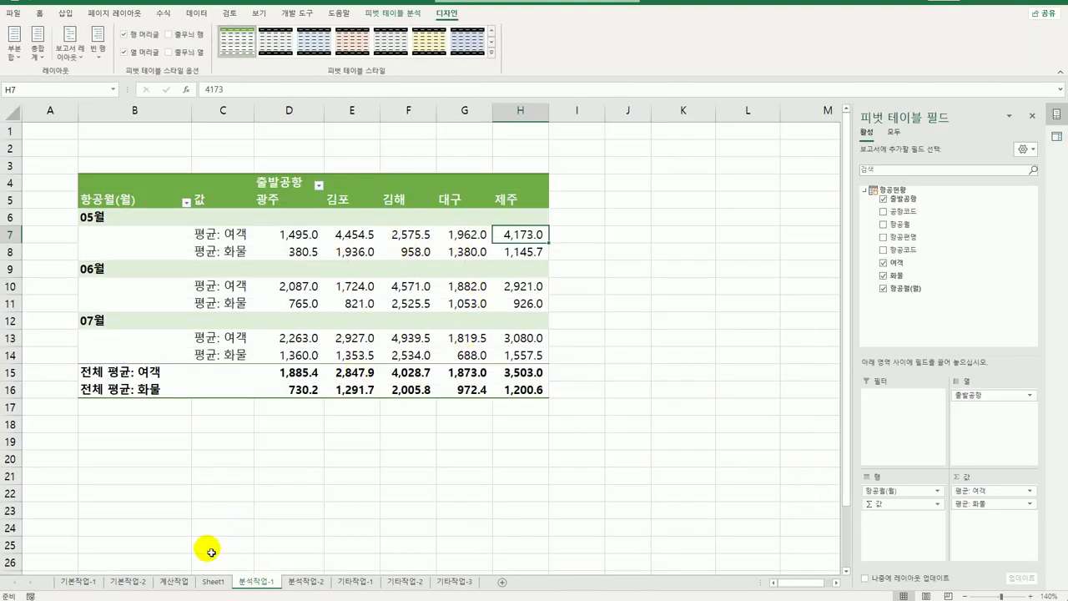
Rename Sheet1 with the extracted detail records as 5월제주공항, and return to the 분석작업-1 sheet.
{"action": "left_click", "coordinate": [214, 583]}
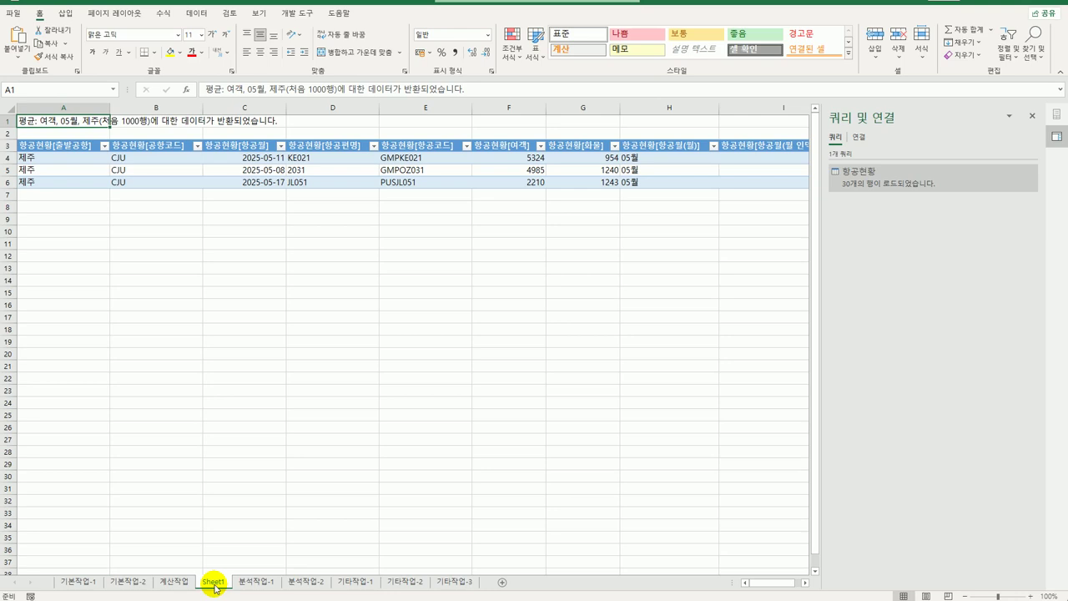
{"action": "double_click", "coordinate": [215, 587]}
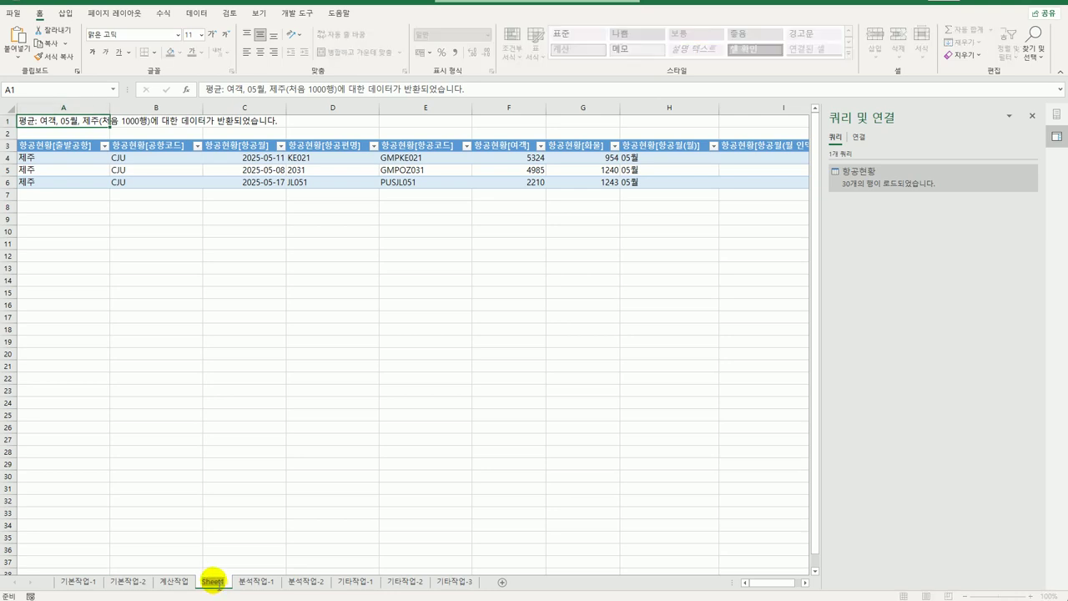
{"action": "type", "text": "5월제주"}
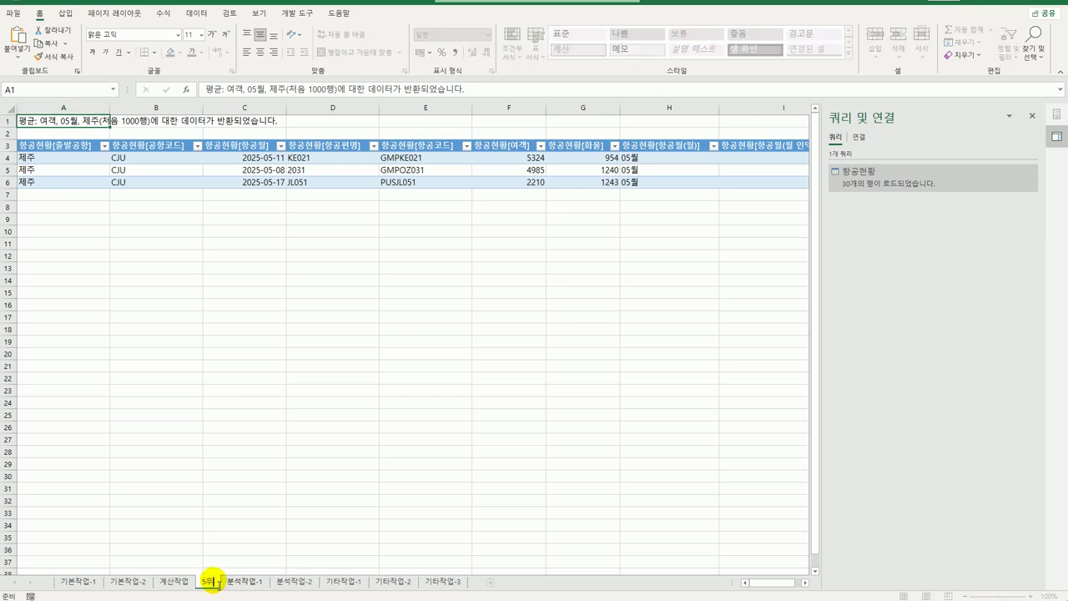
{"action": "type", "text": "공항"}
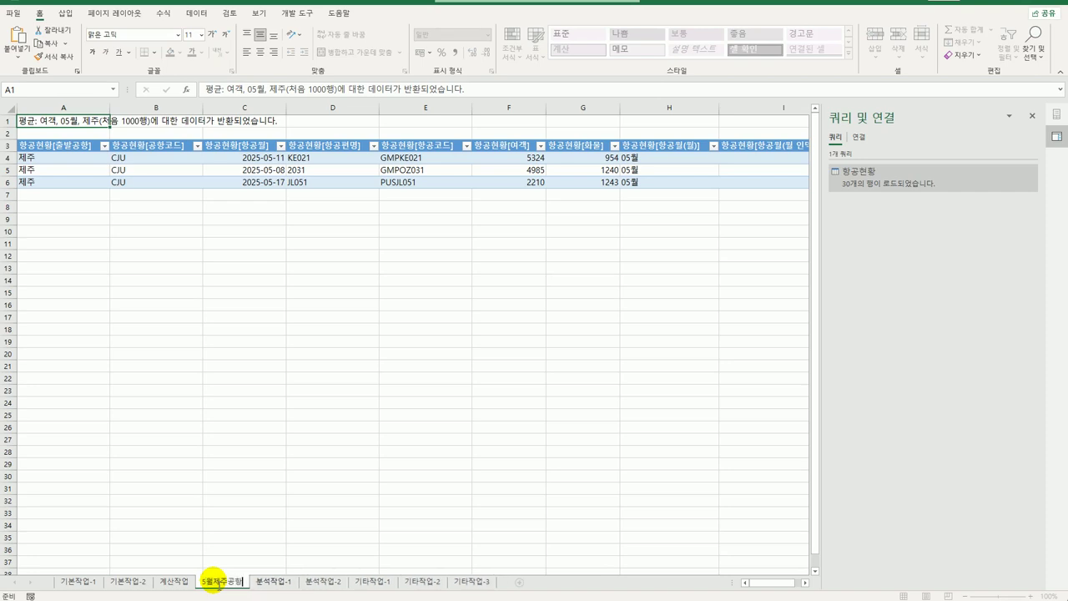
{"action": "key", "text": "Return"}
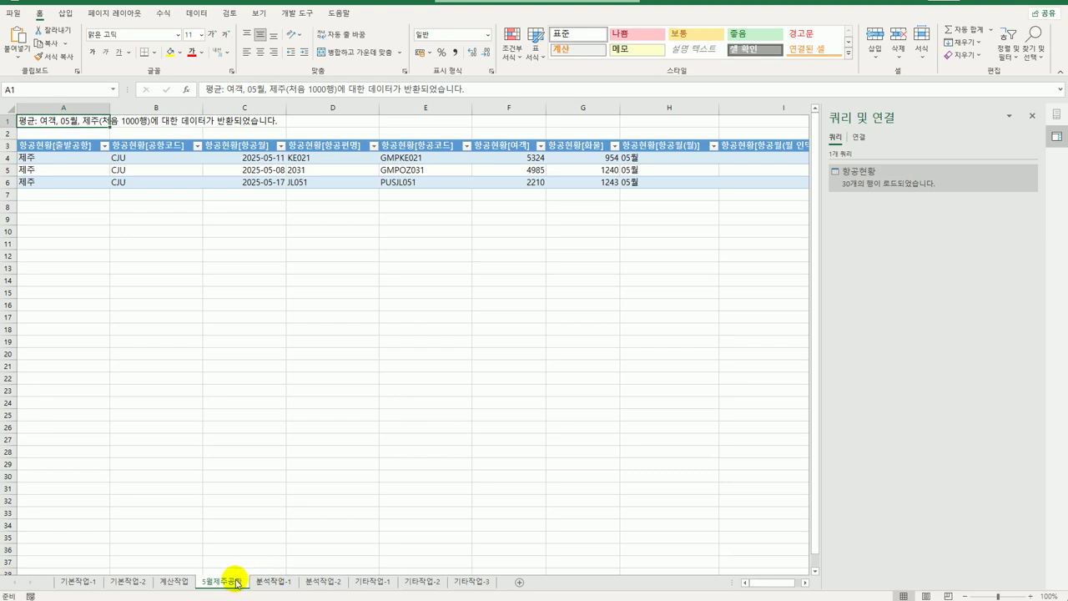
{"action": "left_click", "coordinate": [264, 581]}
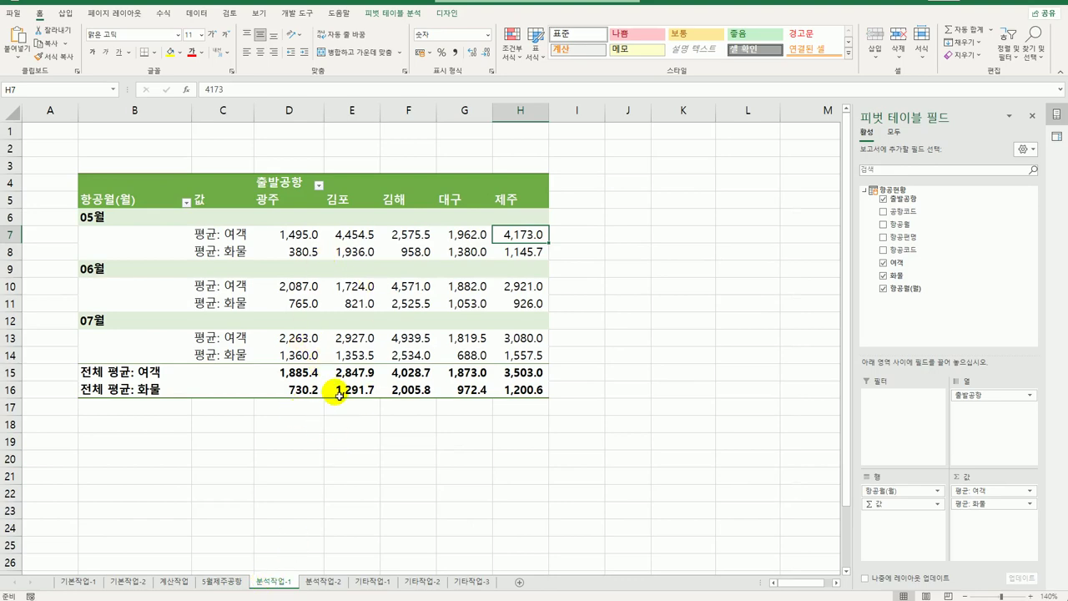
Add a blank worksheet after 분석작업-1 and close the queries and connections pane on it.
{"action": "left_click", "coordinate": [519, 582]}
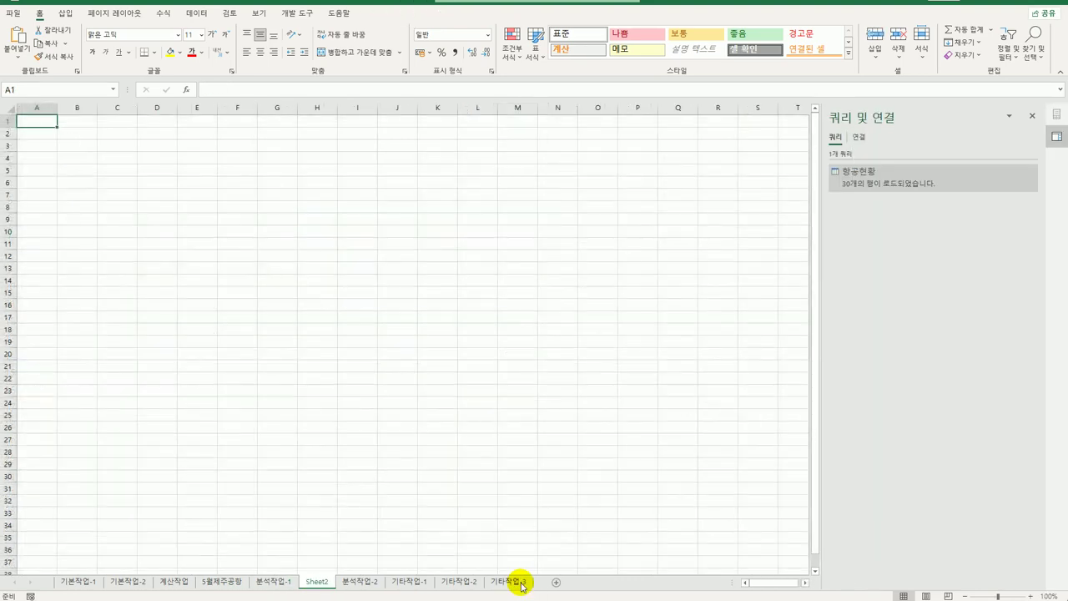
{"action": "left_click", "coordinate": [1030, 595]}
{"action": "left_click", "coordinate": [1030, 596]}
{"action": "left_click", "coordinate": [1030, 596]}
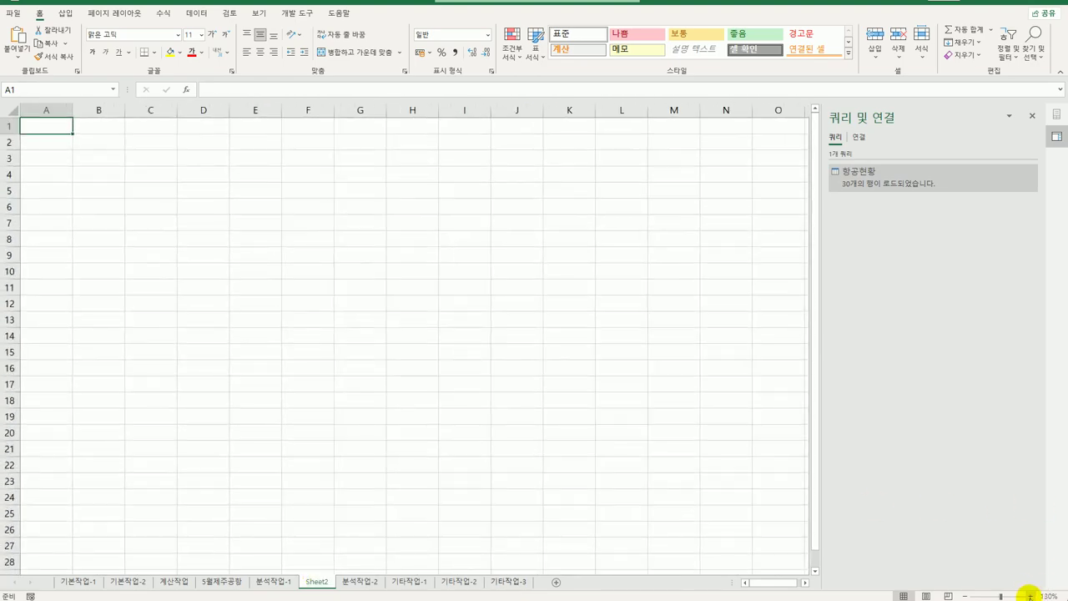
{"action": "left_click", "coordinate": [1029, 595]}
{"action": "left_click", "coordinate": [1033, 116]}
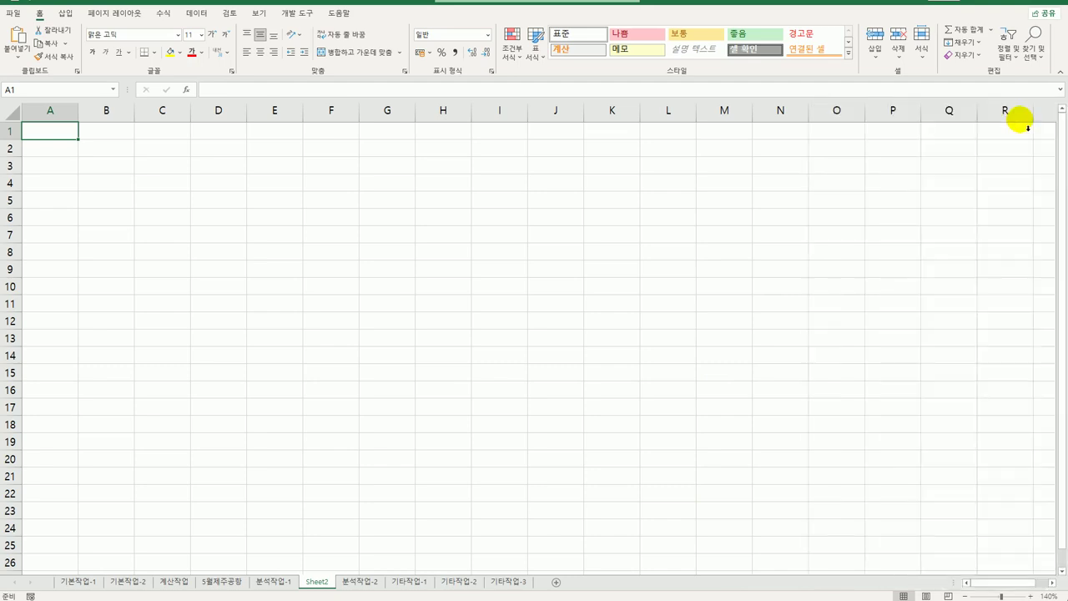
Start a PivotTable at cell B4 of the new sheet, using an external data source (외부 데이터 원본 사용).
{"action": "left_click", "coordinate": [108, 192]}
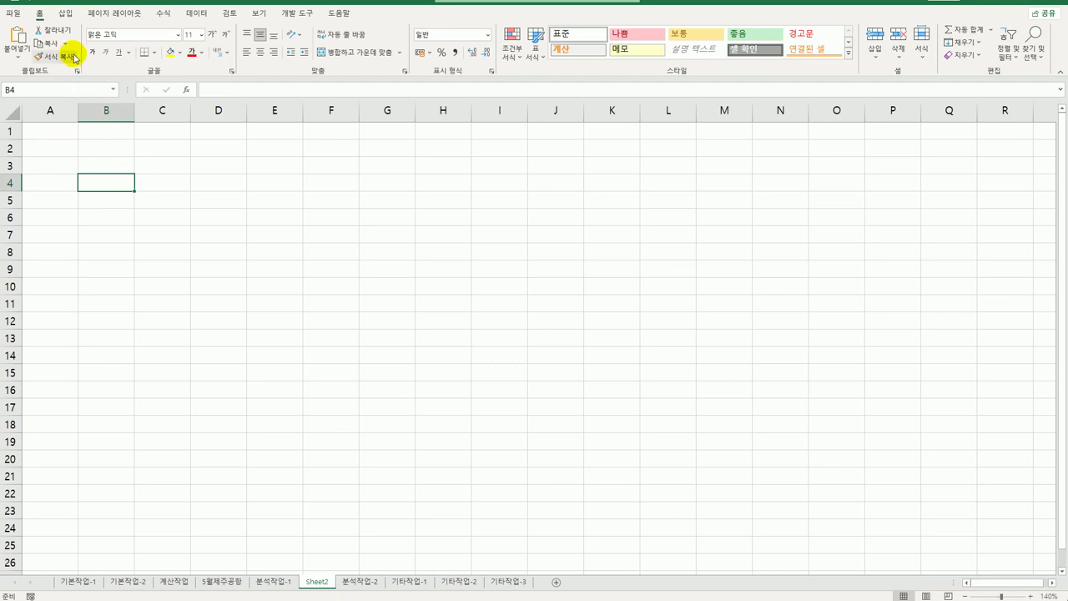
{"action": "left_click", "coordinate": [67, 14]}
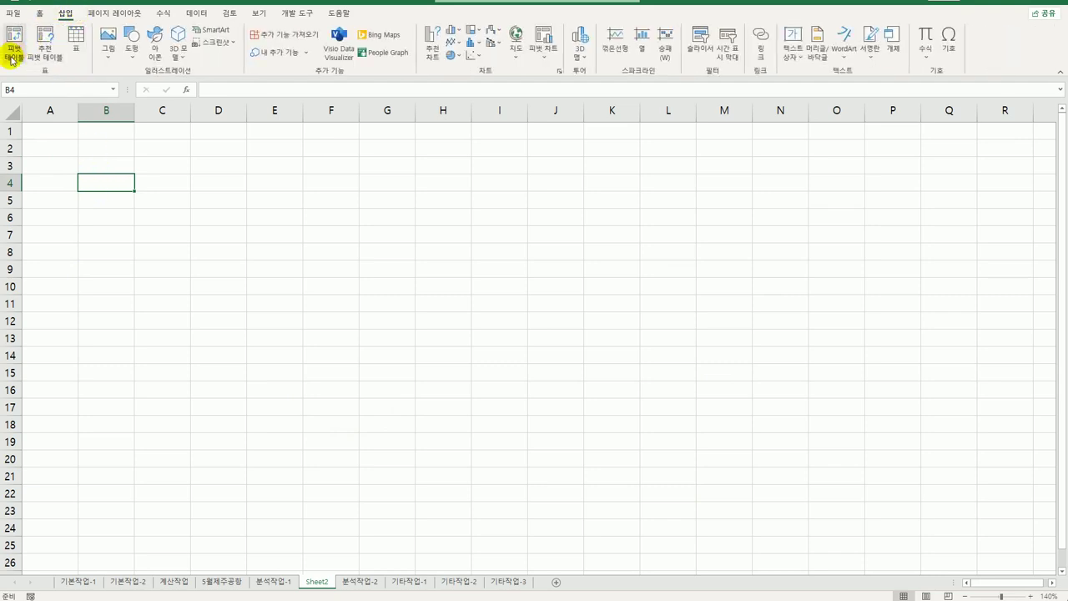
{"action": "left_click", "coordinate": [13, 58]}
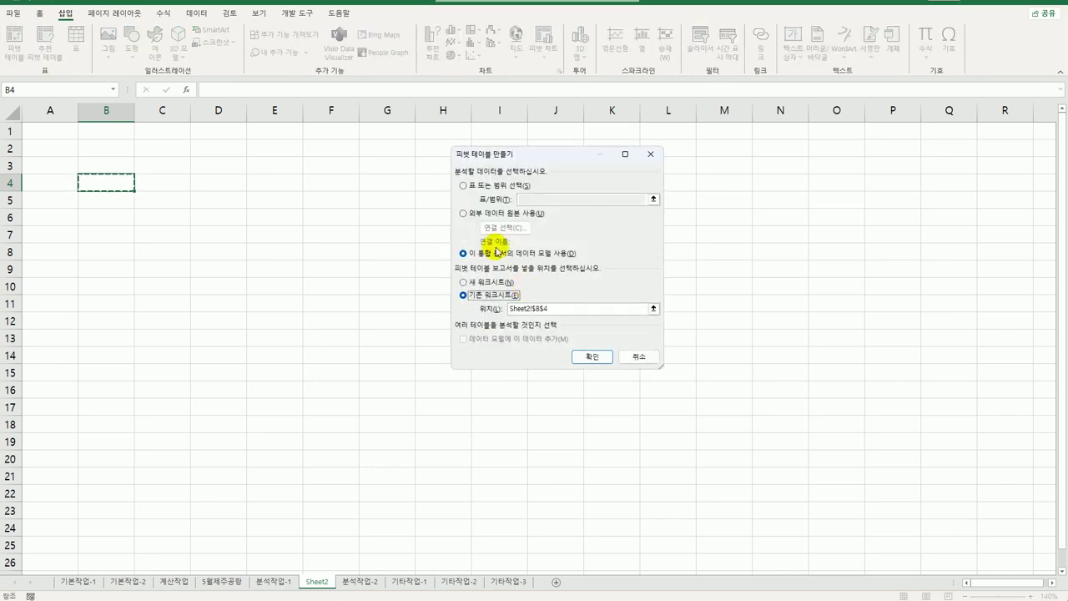
{"action": "left_click", "coordinate": [481, 217]}
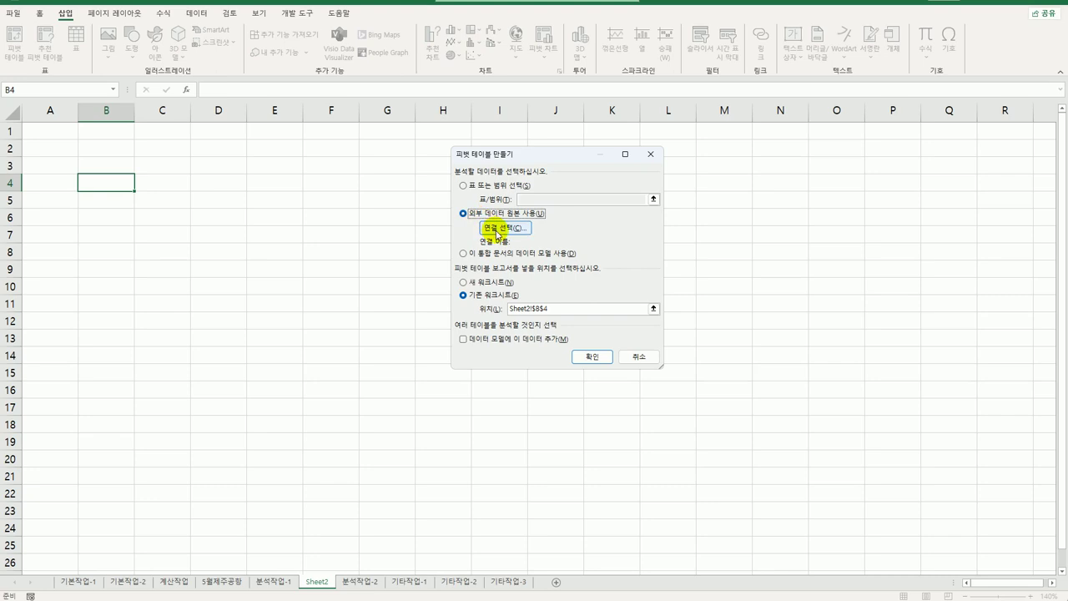
Choose the text file 항공현황 from C:\컴활1급(상시)\스프레드시트\상시공략문제 as the PivotTable's connection.
{"action": "left_click", "coordinate": [498, 231]}
{"action": "left_click", "coordinate": [464, 383]}
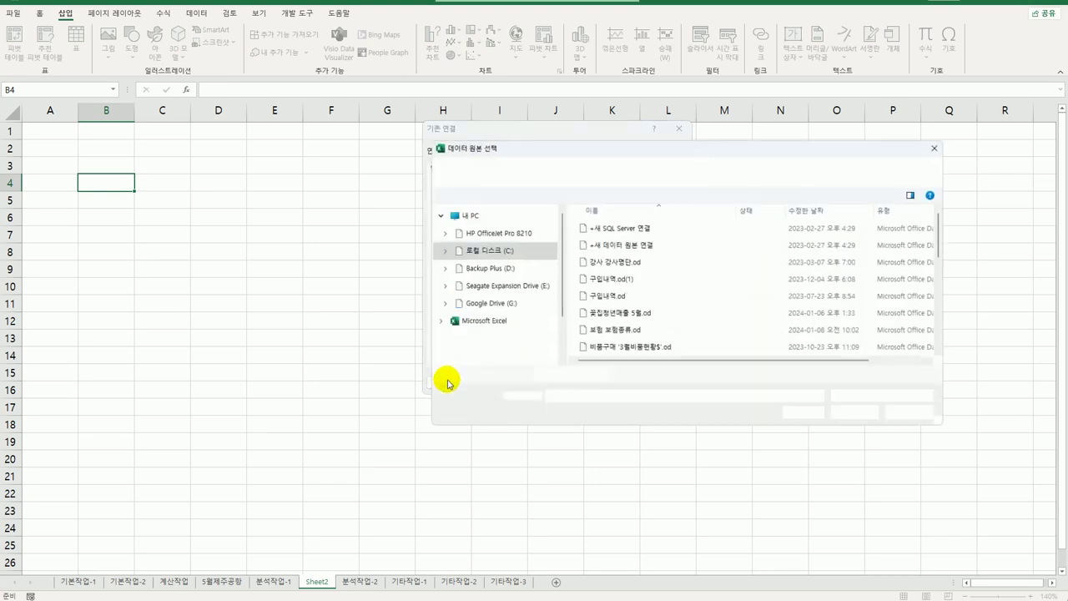
{"action": "left_click", "coordinate": [524, 211]}
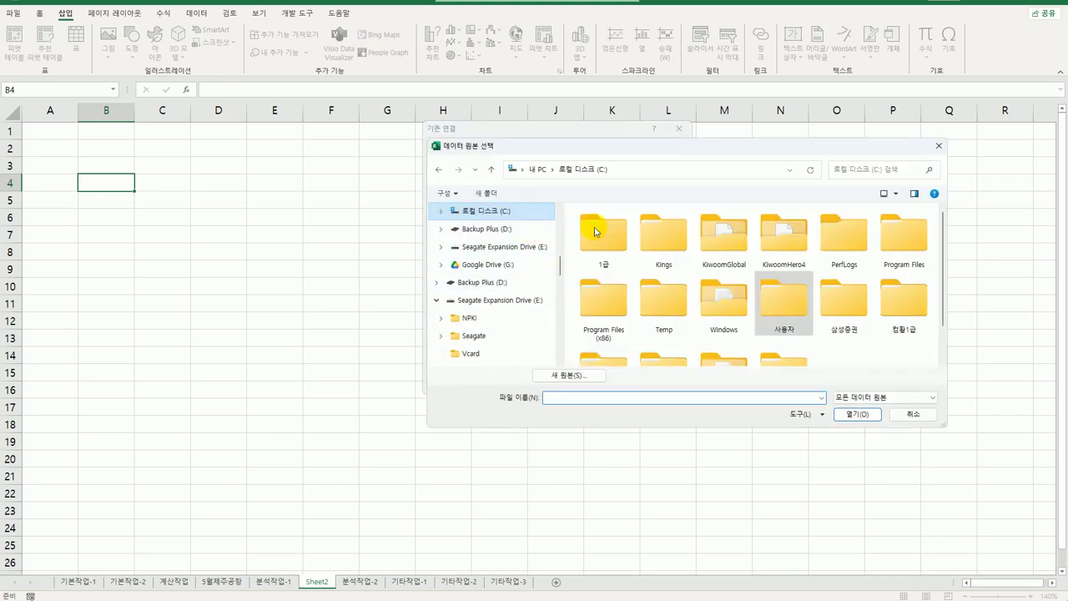
{"action": "scroll", "coordinate": [810, 325], "scroll_direction": "down", "scroll_amount": 1}
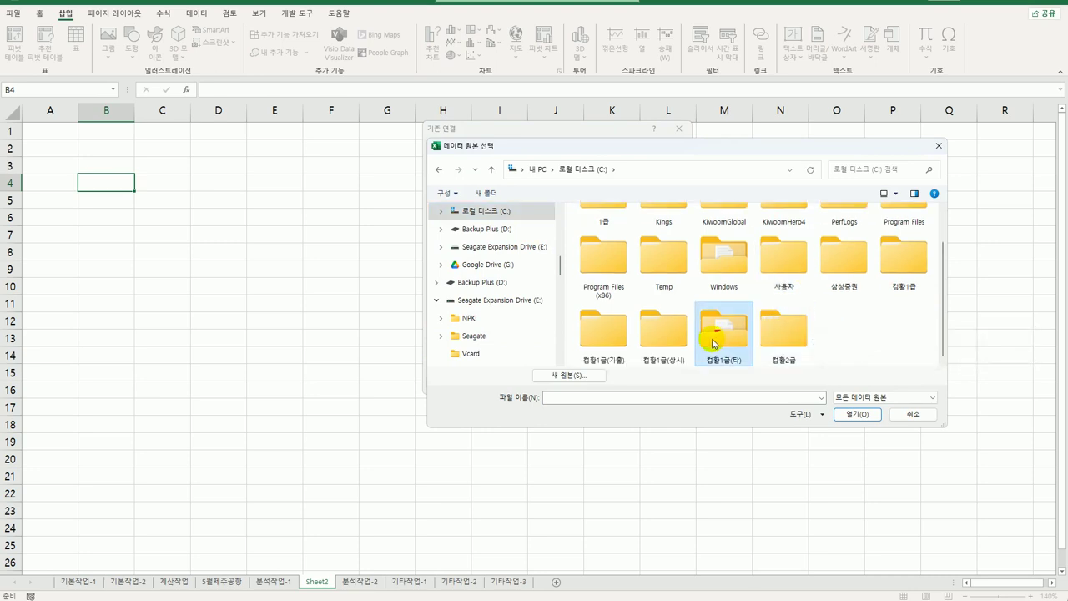
{"action": "double_click", "coordinate": [667, 344]}
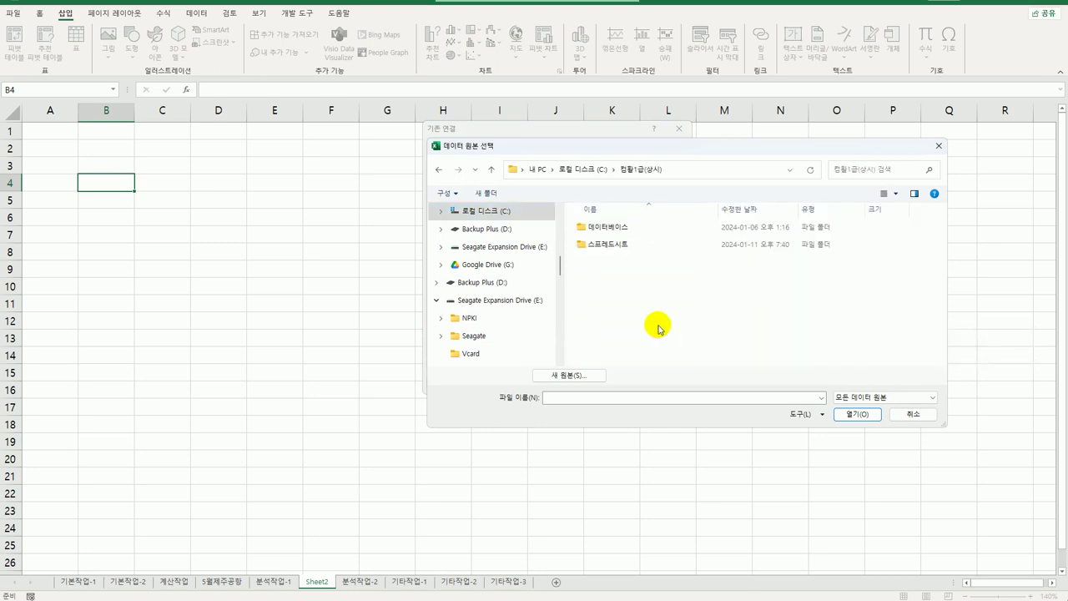
{"action": "double_click", "coordinate": [625, 243]}
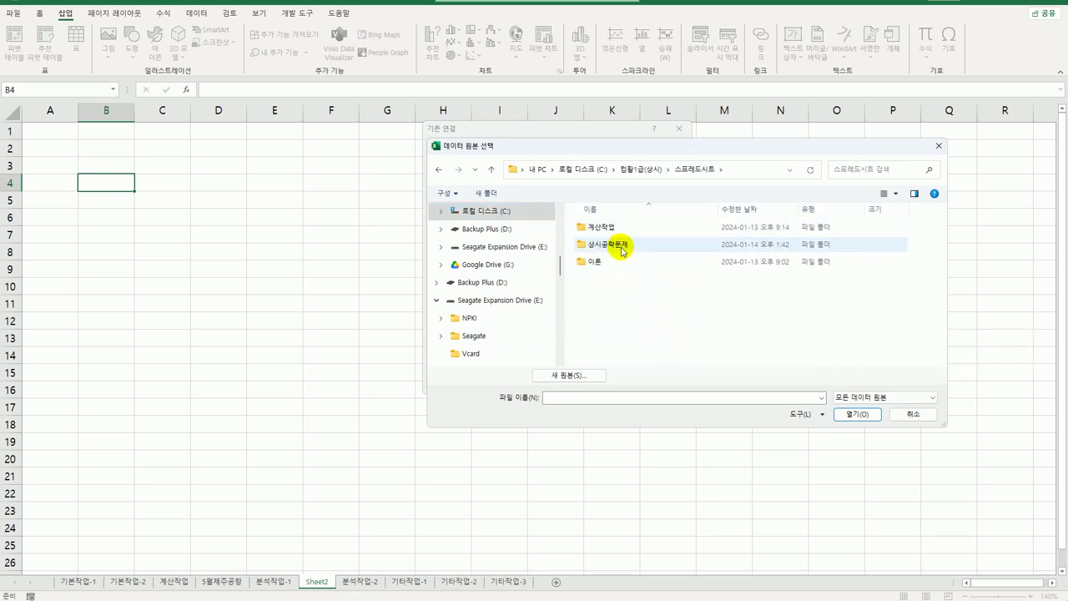
{"action": "double_click", "coordinate": [621, 249]}
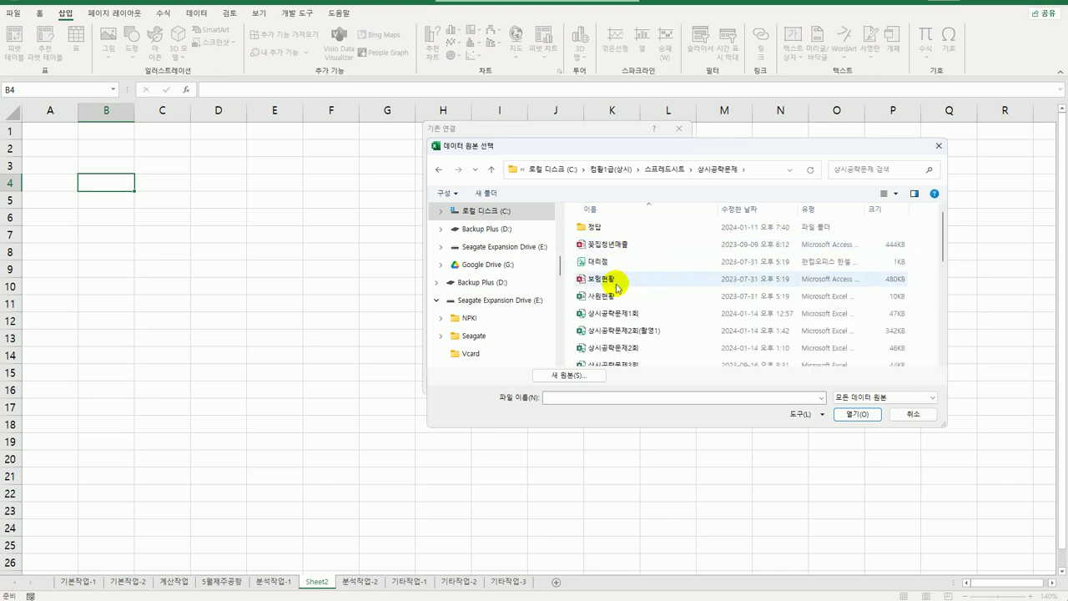
{"action": "scroll", "coordinate": [617, 288], "scroll_direction": "down", "scroll_amount": 5}
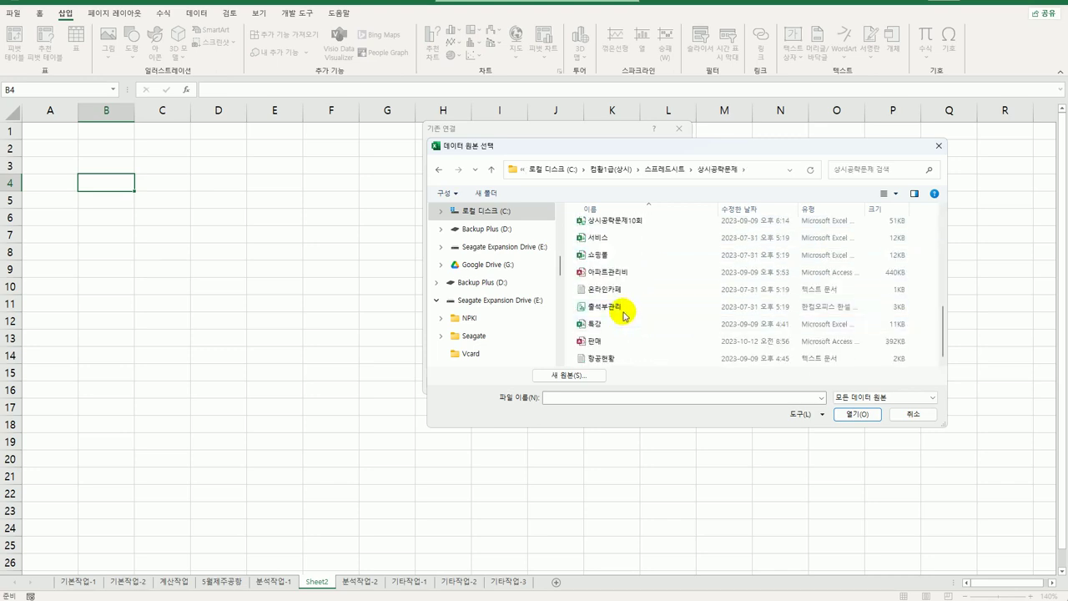
{"action": "left_click", "coordinate": [625, 359]}
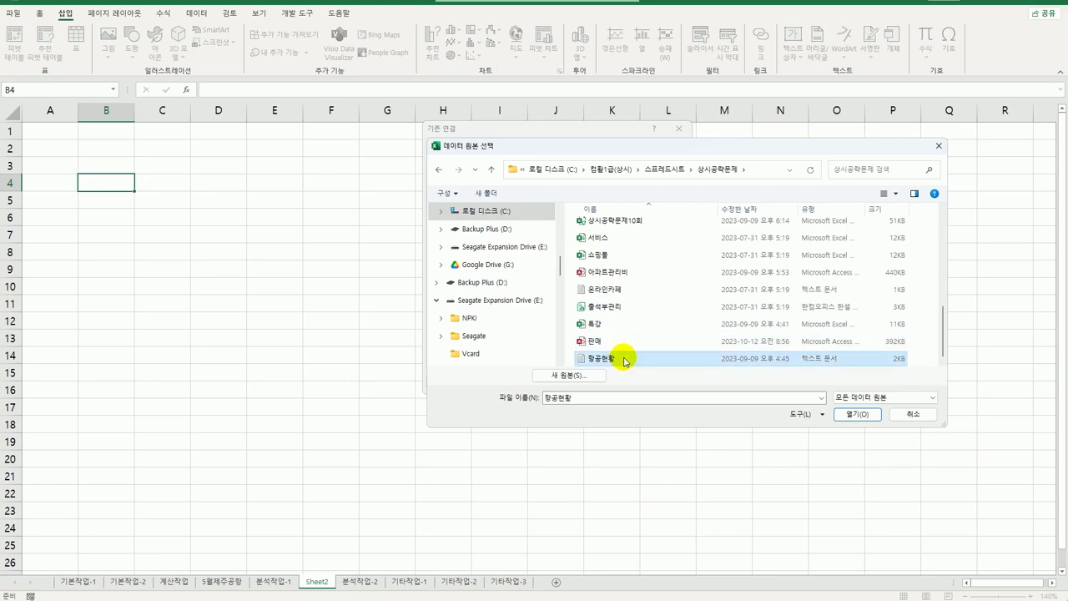
{"action": "left_click", "coordinate": [857, 414]}
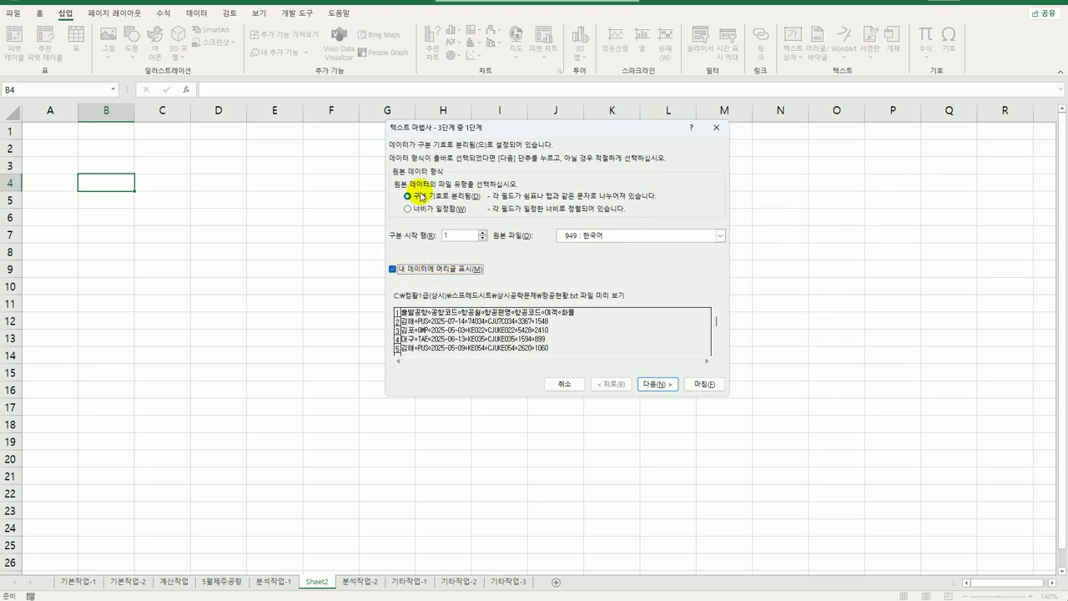
Import the text as tab-delimited data with headers and 일반 column formats, and create the PivotTable with the data added to the data model.
{"action": "left_click", "coordinate": [649, 385]}
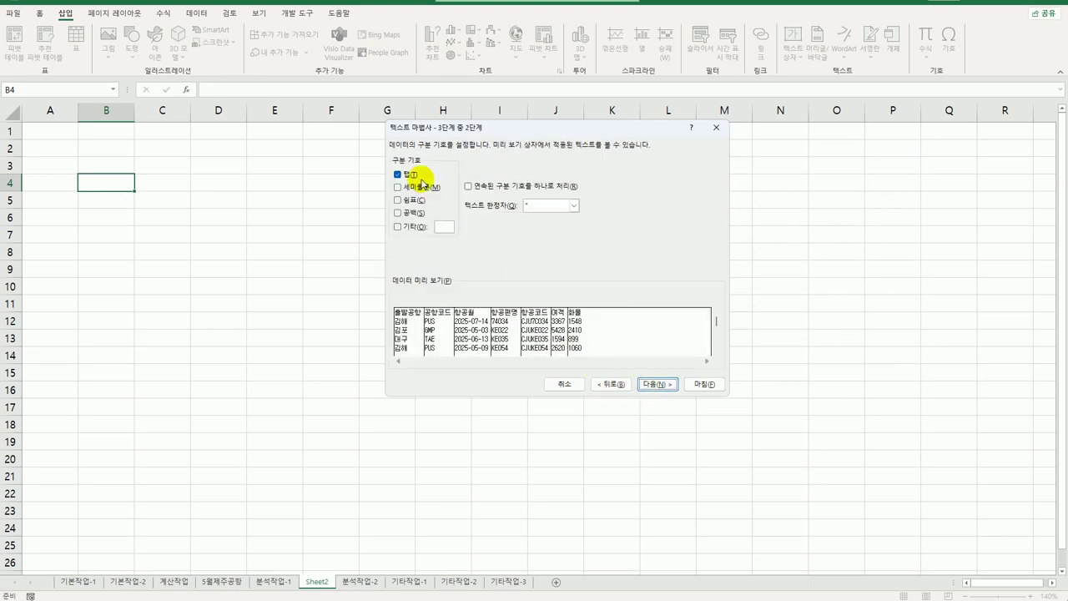
{"action": "left_click", "coordinate": [653, 386]}
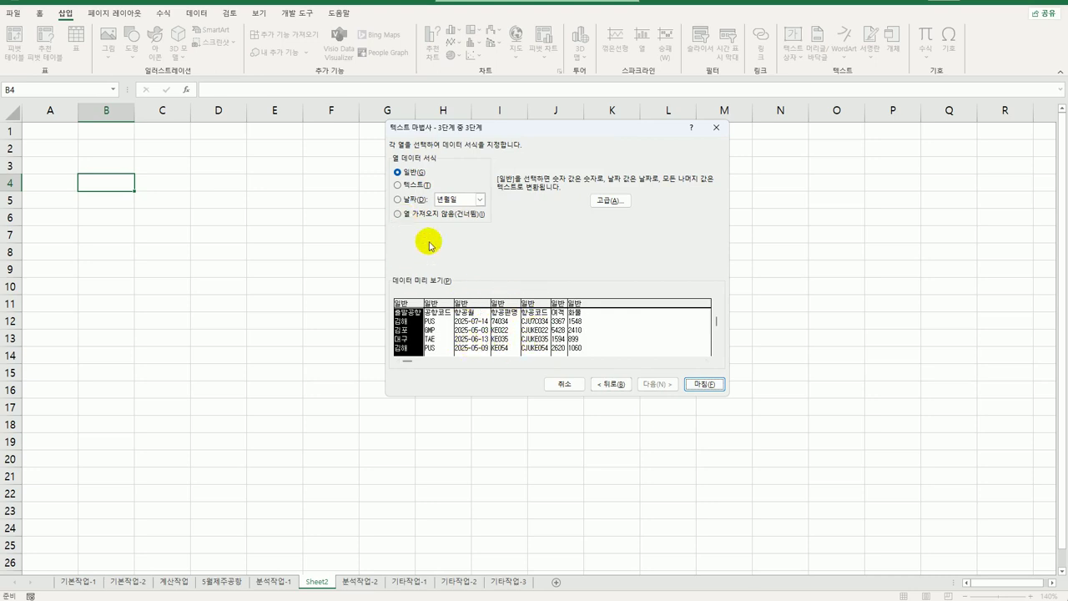
{"action": "left_click", "coordinate": [557, 303]}
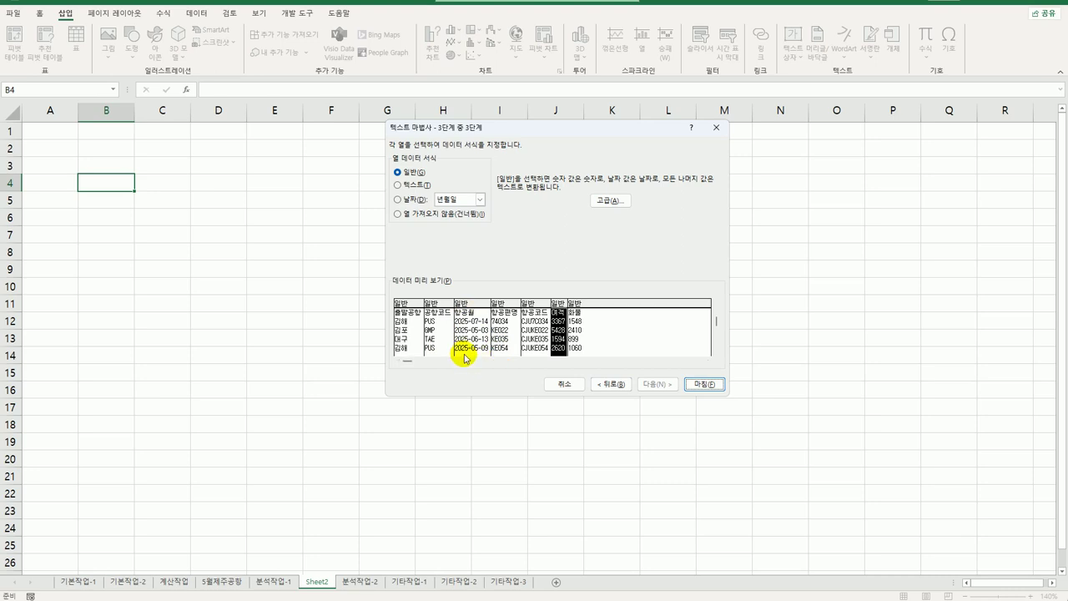
{"action": "left_click", "coordinate": [716, 386]}
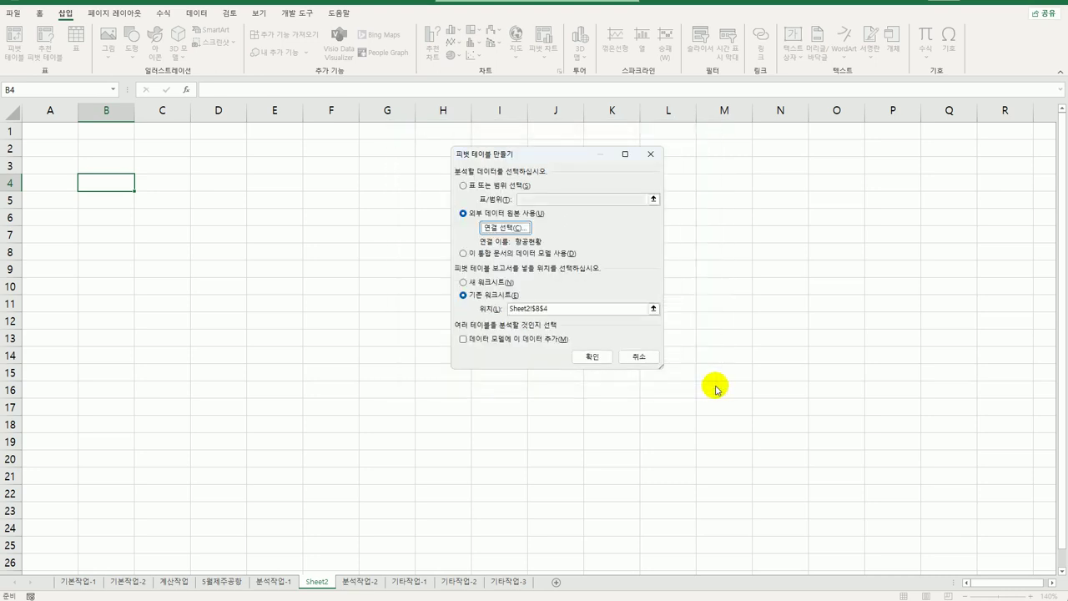
{"action": "left_click", "coordinate": [469, 340]}
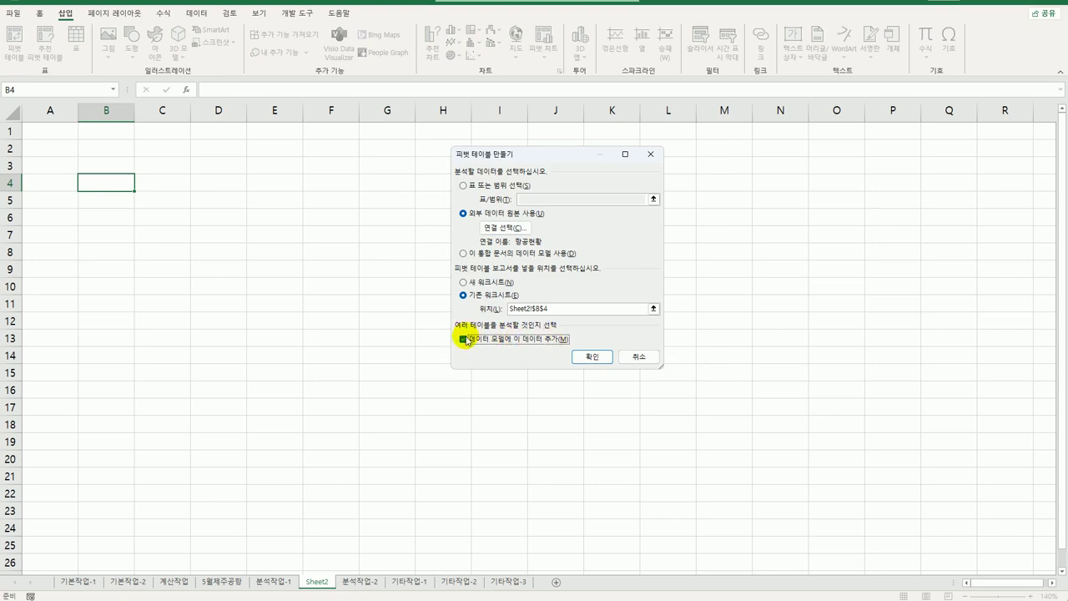
{"action": "left_click", "coordinate": [589, 359]}
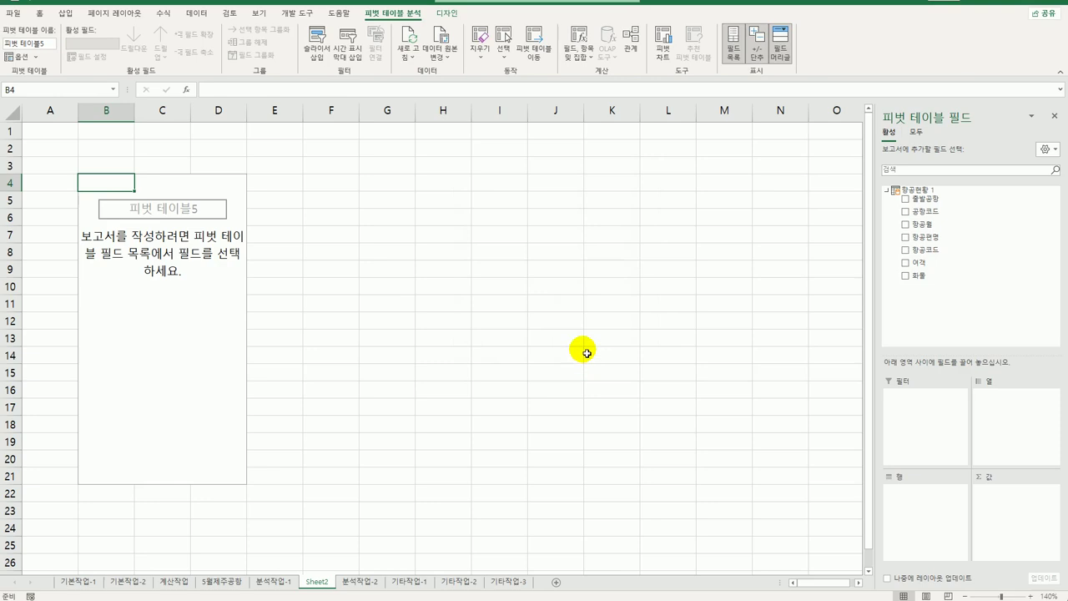
Build the pivot table with 항공월 in rows, 출발공항 in columns, 여객 and 화물 as values, and the Σ 값 field moved to rows.
{"action": "left_click_drag", "start_coordinate": [944, 224], "coordinate": [925, 526]}
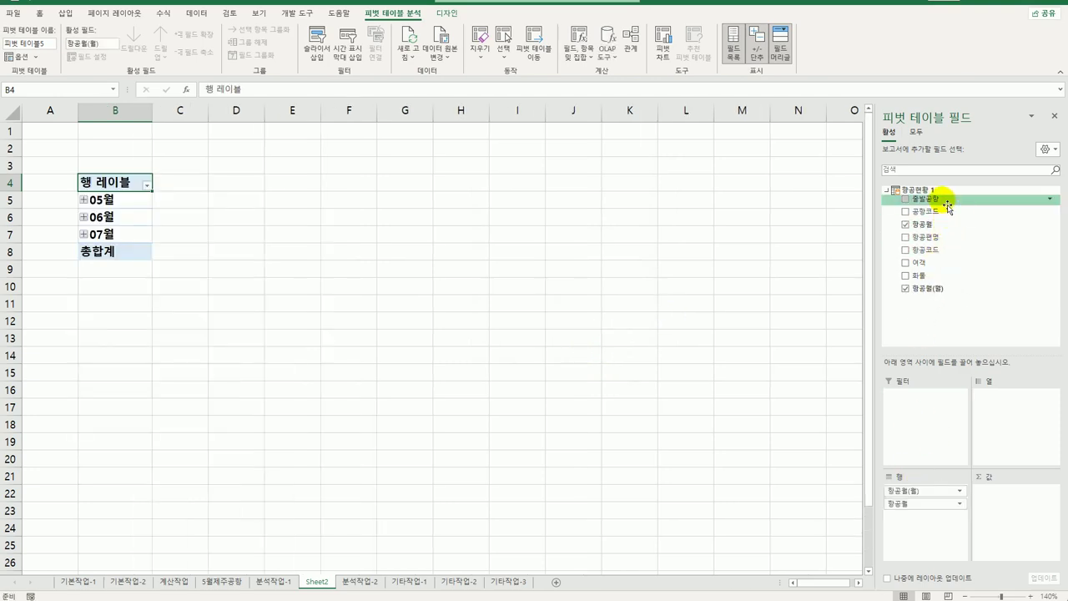
{"action": "left_click_drag", "start_coordinate": [949, 207], "coordinate": [1009, 442]}
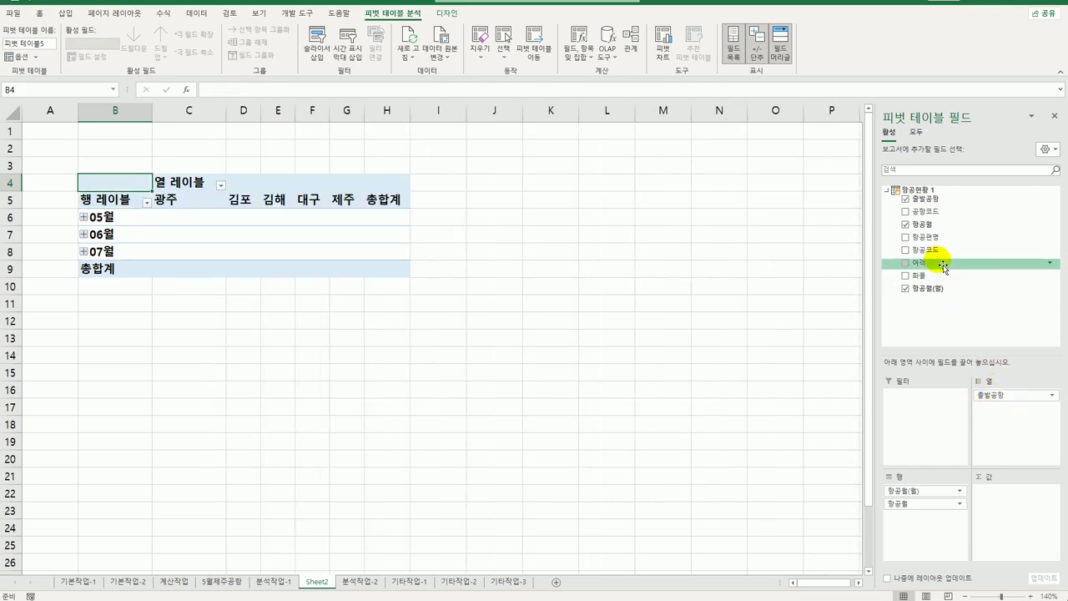
{"action": "left_click_drag", "start_coordinate": [942, 266], "coordinate": [997, 539]}
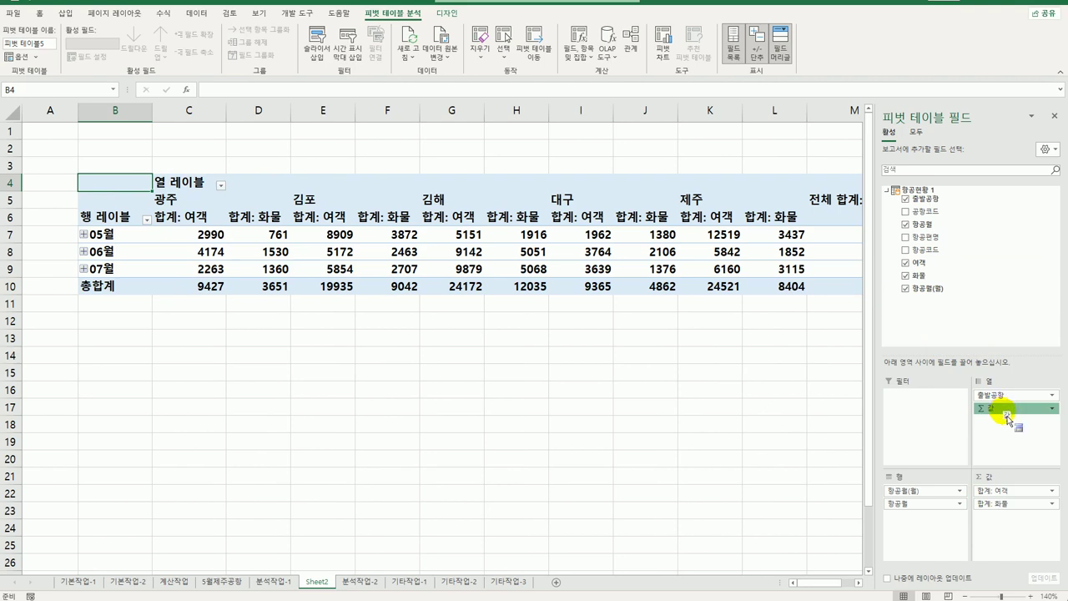
{"action": "left_click_drag", "start_coordinate": [1008, 420], "coordinate": [939, 522]}
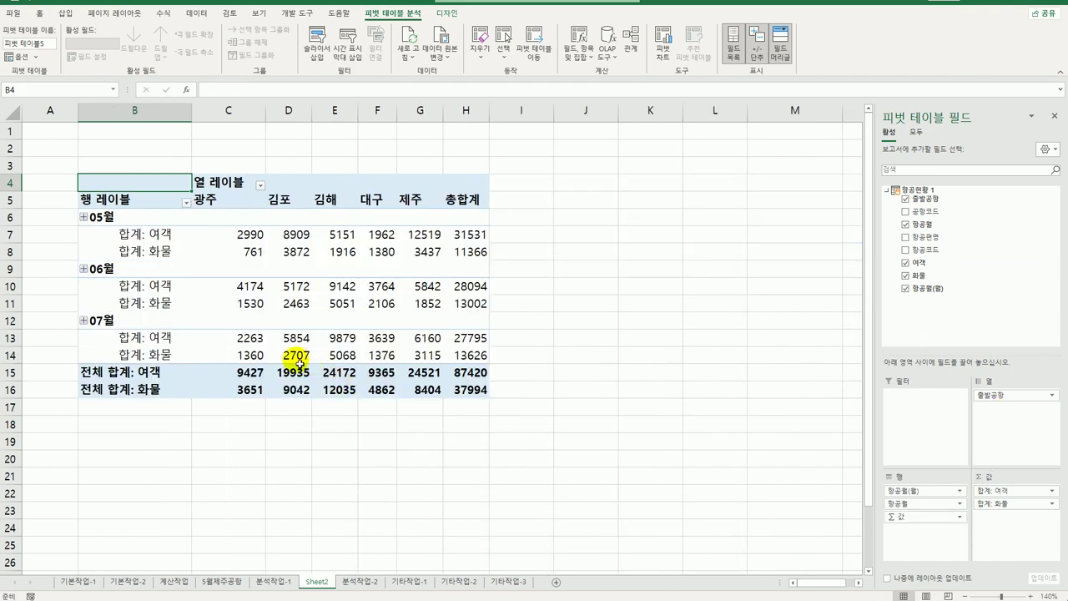
Show the pivot table's report layout in outline form (개요 형식).
{"action": "left_click", "coordinate": [446, 14]}
{"action": "left_click", "coordinate": [87, 67]}
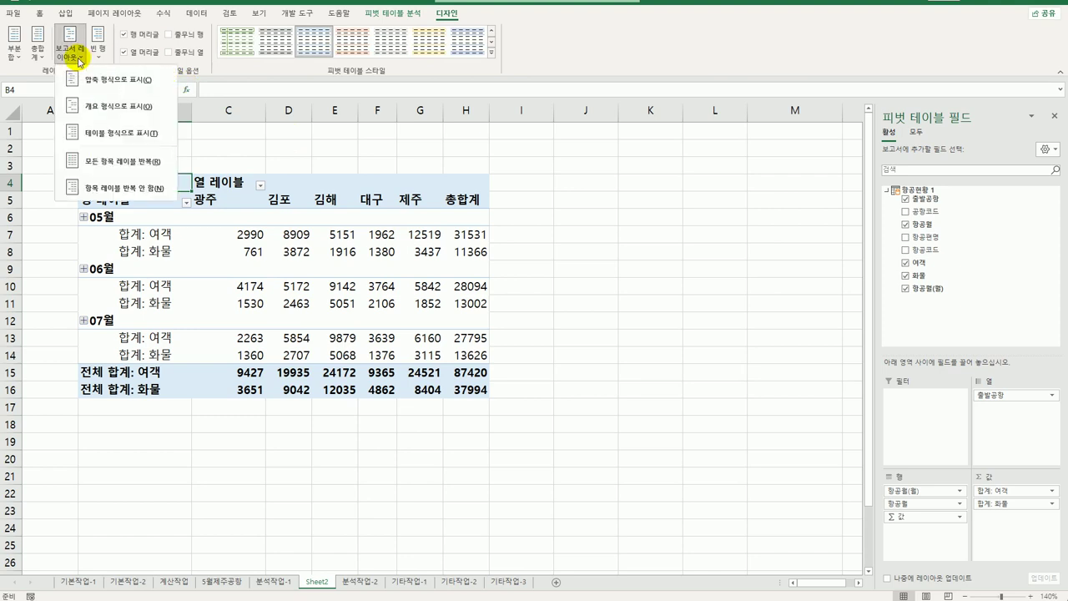
{"action": "left_click", "coordinate": [75, 103]}
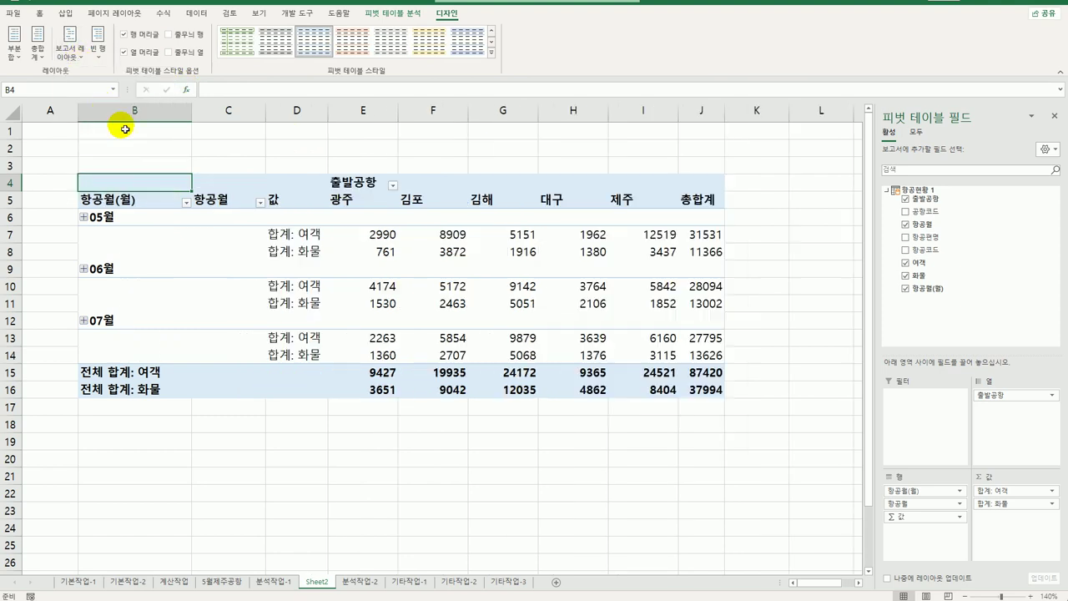
Group the 항공월 row dates by month (월) only.
{"action": "left_click", "coordinate": [142, 221]}
{"action": "right_click", "coordinate": [141, 221]}
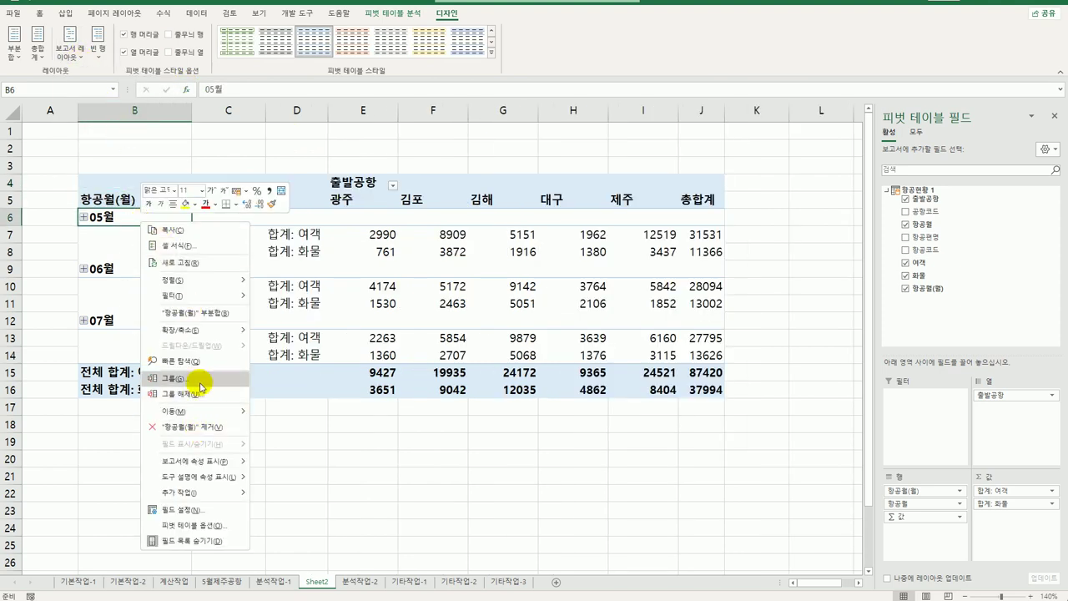
{"action": "left_click", "coordinate": [200, 382]}
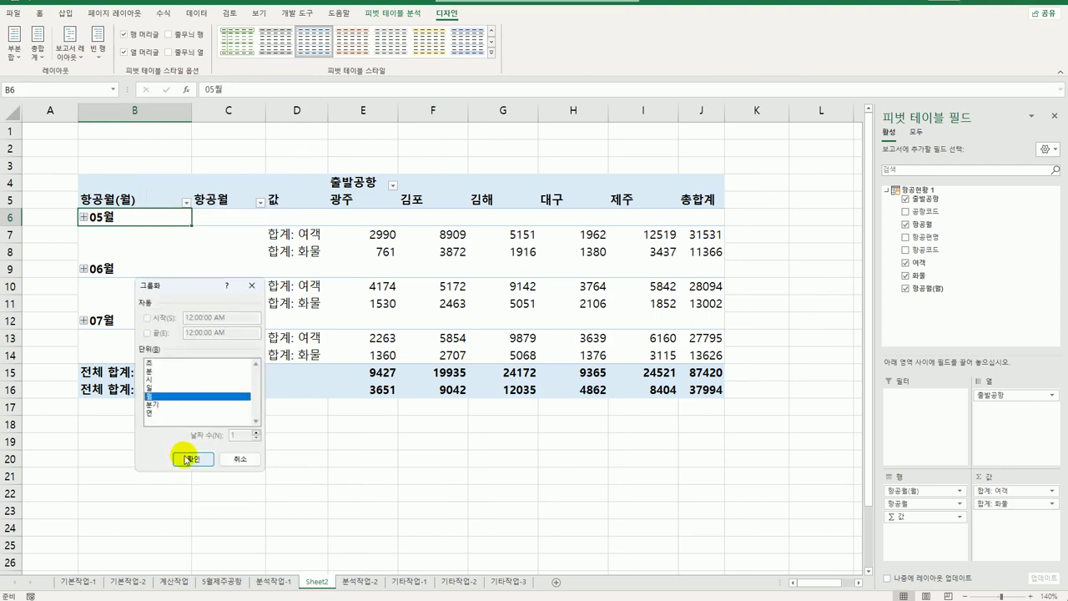
{"action": "left_click", "coordinate": [187, 459]}
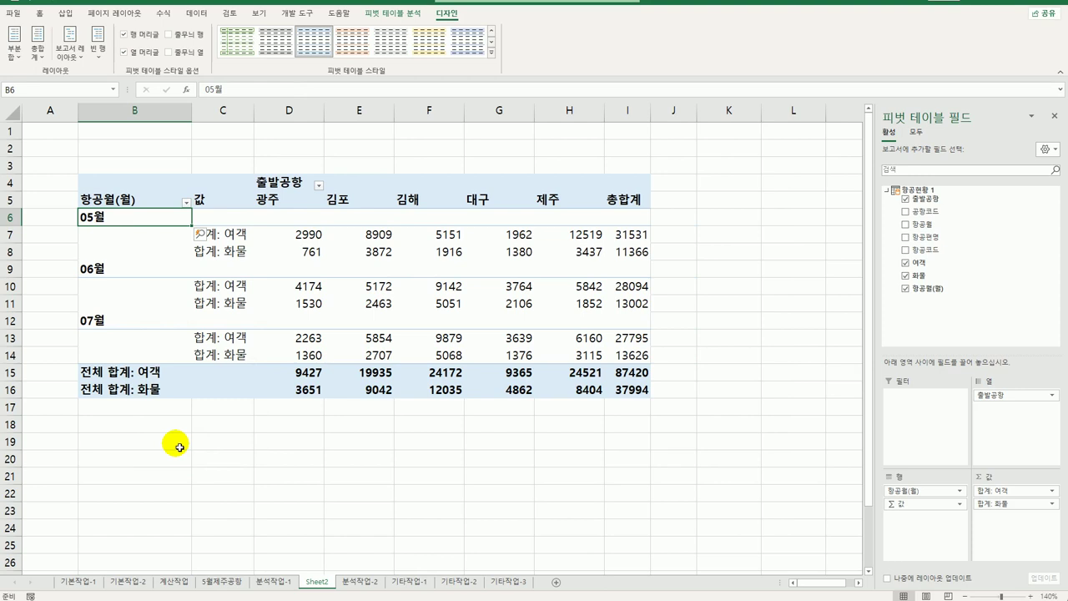
Summarize the 여객 value field by average and format it as a number with thousands separators and one decimal place.
{"action": "left_click", "coordinate": [235, 235]}
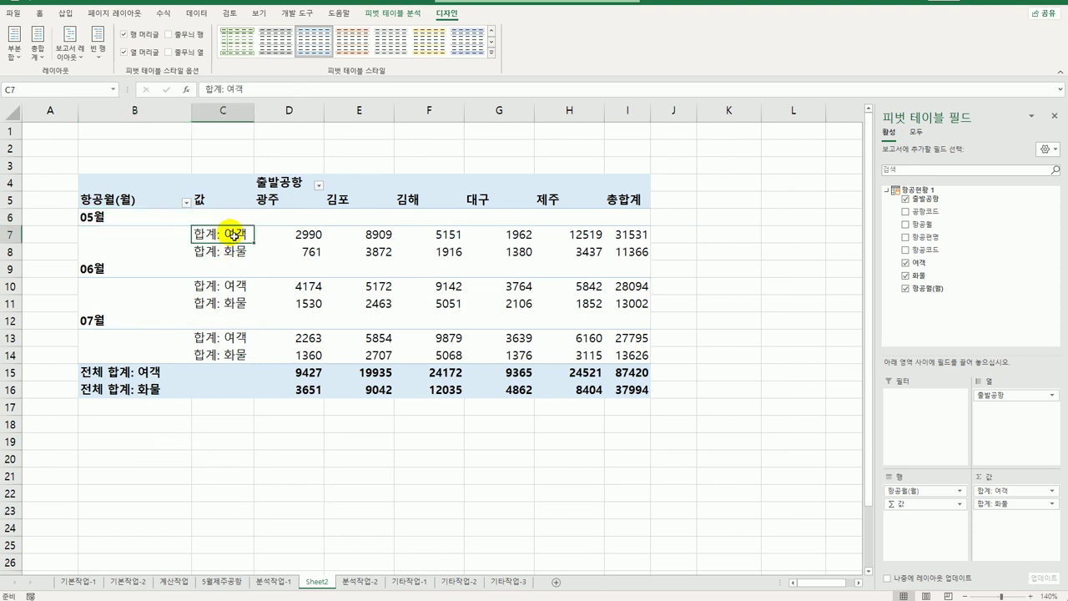
{"action": "right_click", "coordinate": [233, 242]}
{"action": "left_click", "coordinate": [258, 429]}
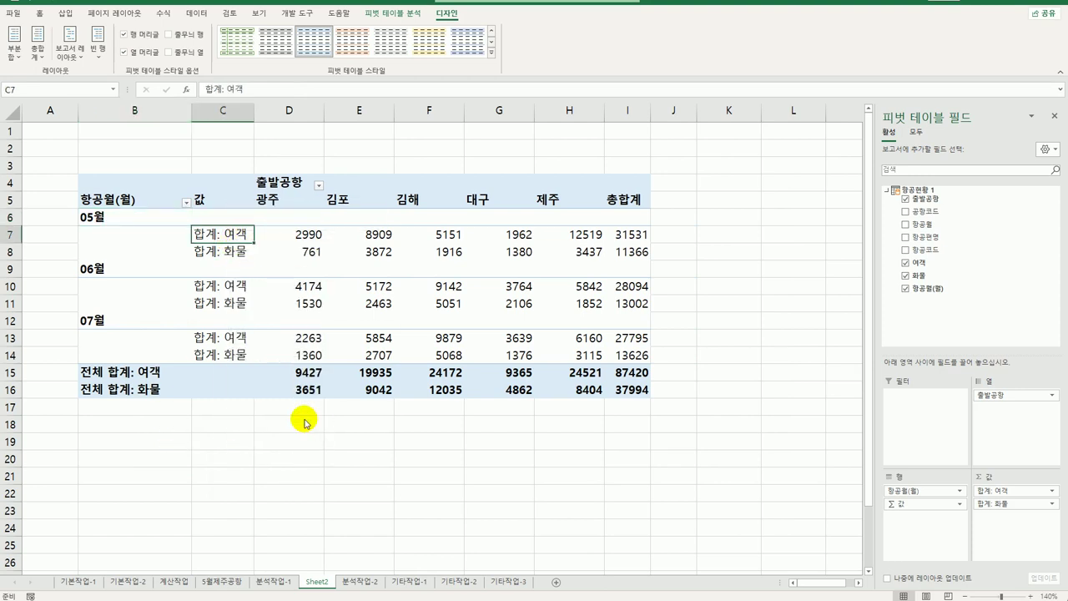
{"action": "left_click", "coordinate": [217, 440]}
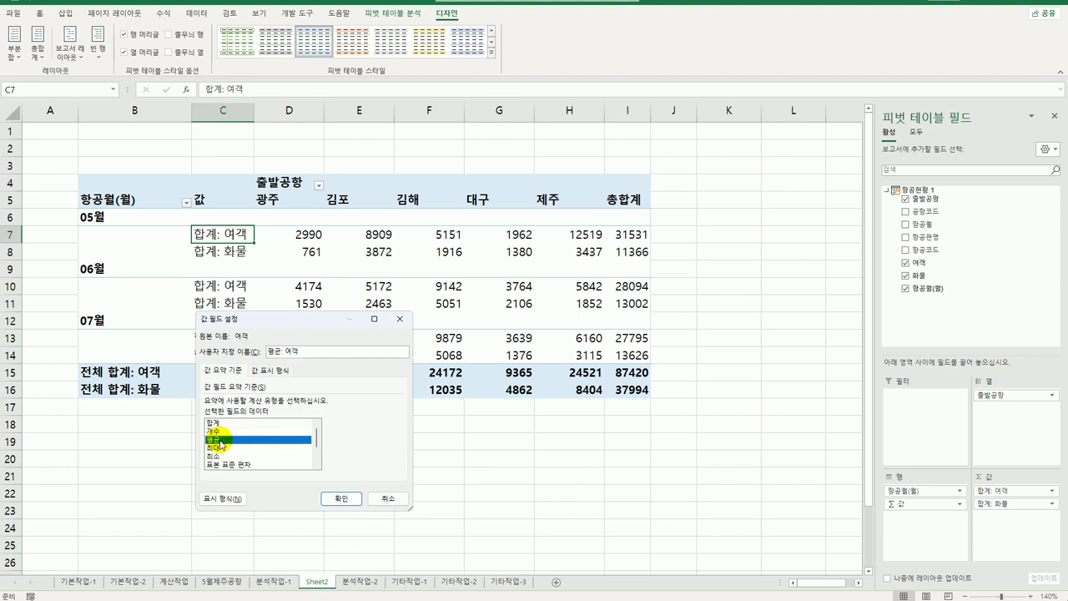
{"action": "left_click", "coordinate": [232, 499]}
{"action": "left_click_drag", "start_coordinate": [246, 268], "coordinate": [378, 202]}
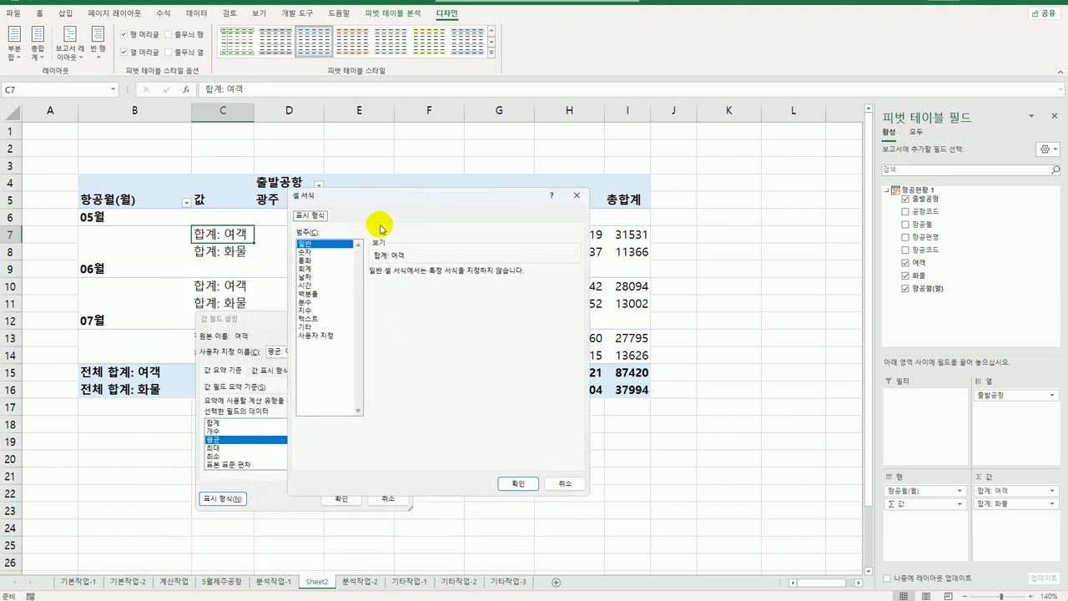
{"action": "left_click", "coordinate": [325, 253]}
{"action": "left_click", "coordinate": [403, 288]}
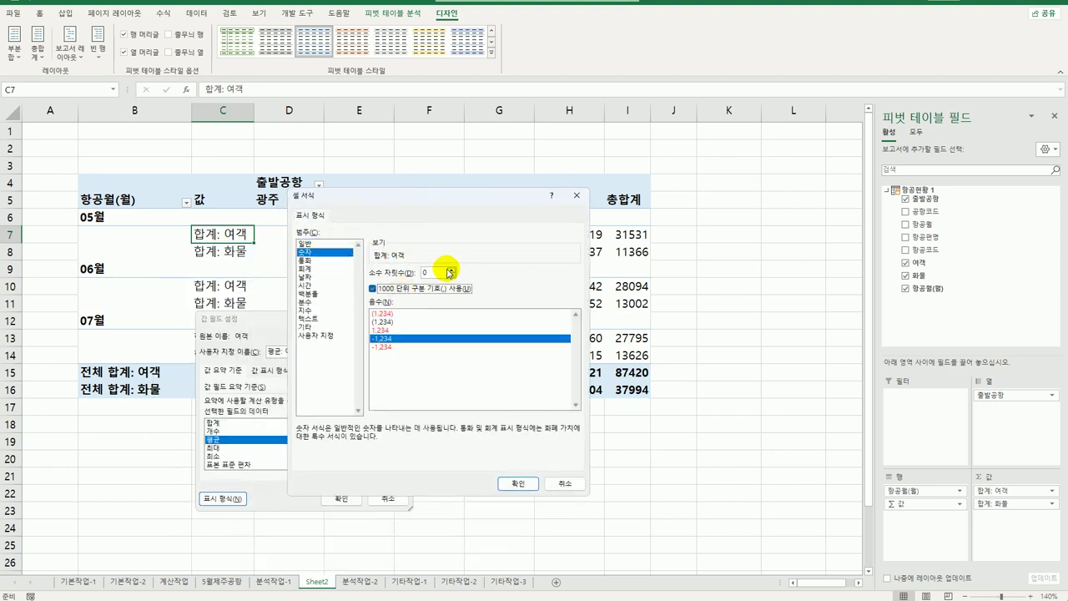
{"action": "left_click", "coordinate": [451, 276]}
{"action": "left_click", "coordinate": [516, 484]}
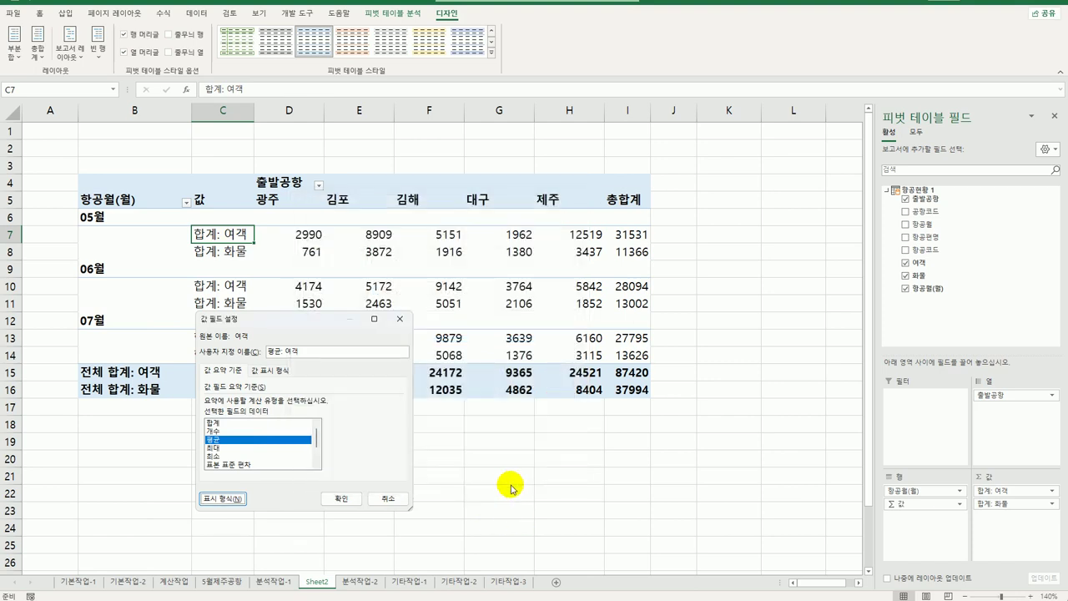
{"action": "left_click", "coordinate": [341, 498]}
Summarize the 화물 value field by average, with a number format using thousands separators and one decimal place.
{"action": "right_click", "coordinate": [230, 249]}
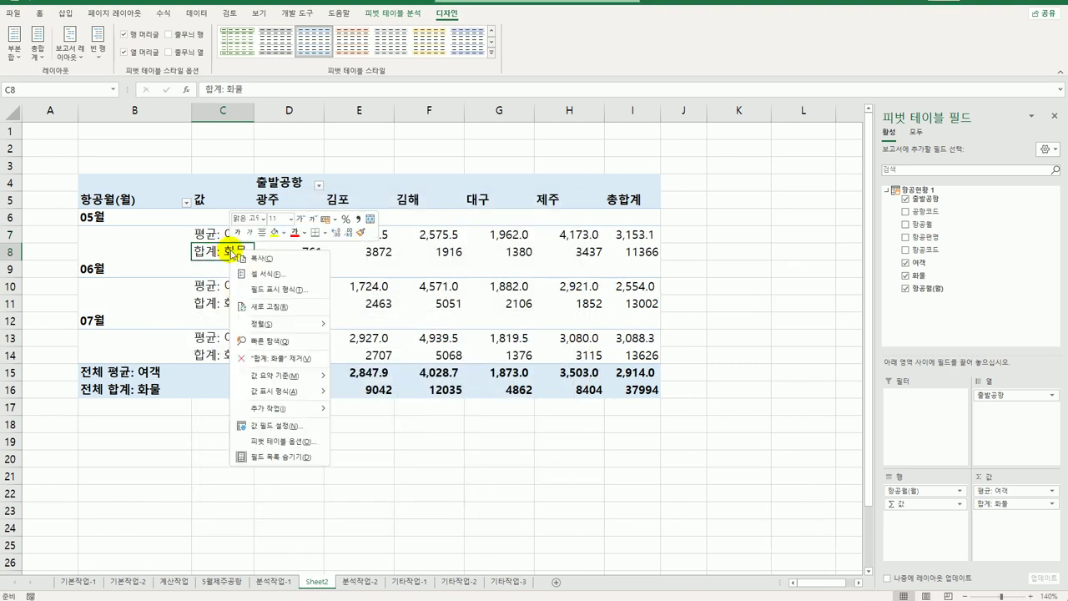
{"action": "left_click", "coordinate": [275, 427]}
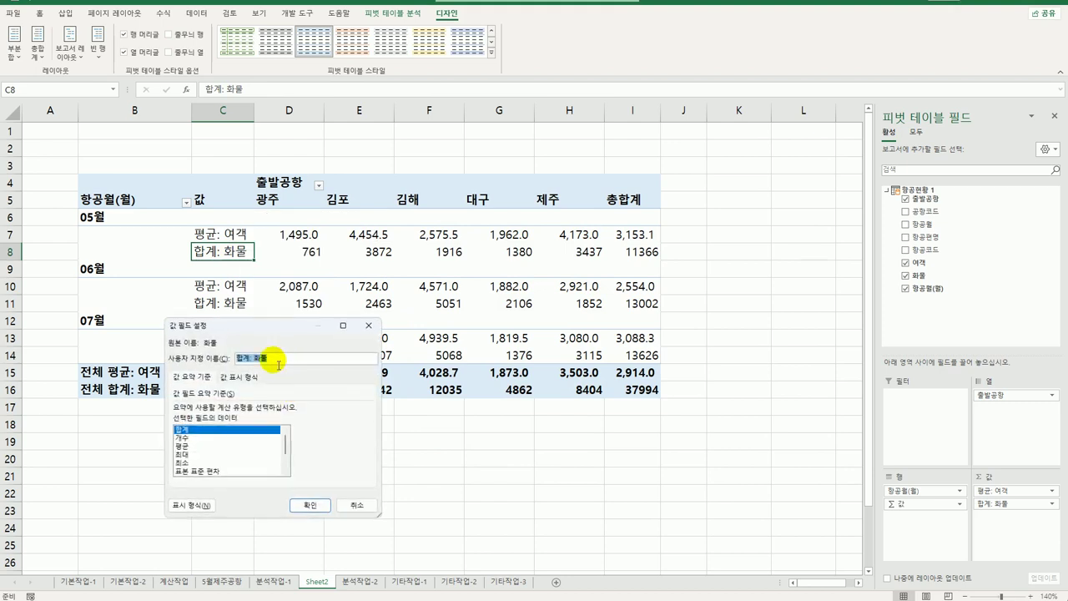
{"action": "left_click", "coordinate": [190, 505]}
{"action": "left_click_drag", "start_coordinate": [273, 287], "coordinate": [489, 215]}
{"action": "left_click", "coordinate": [368, 266]}
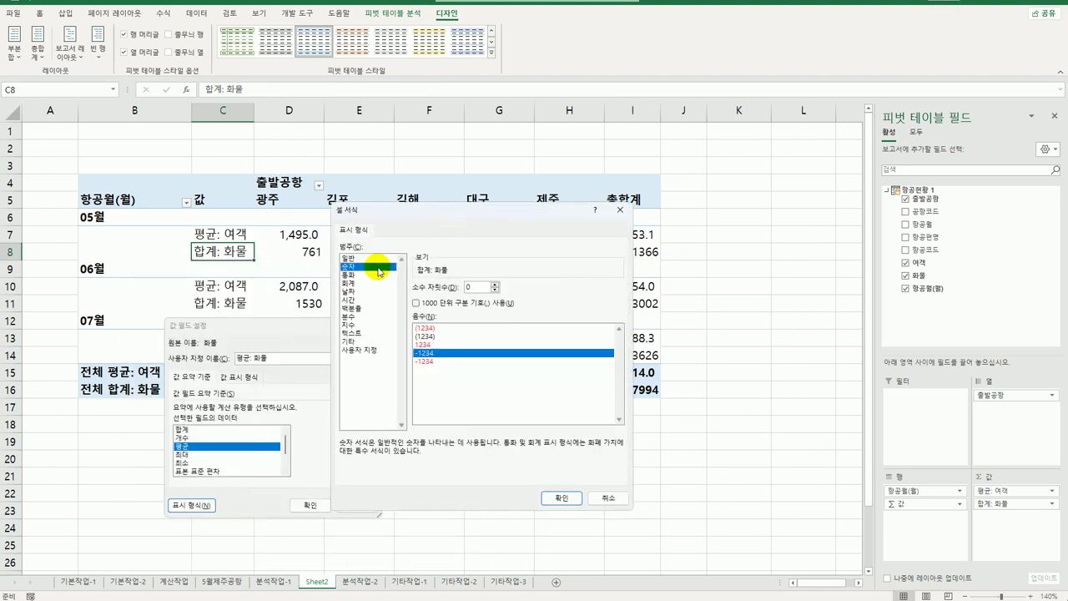
{"action": "left_click", "coordinate": [465, 306]}
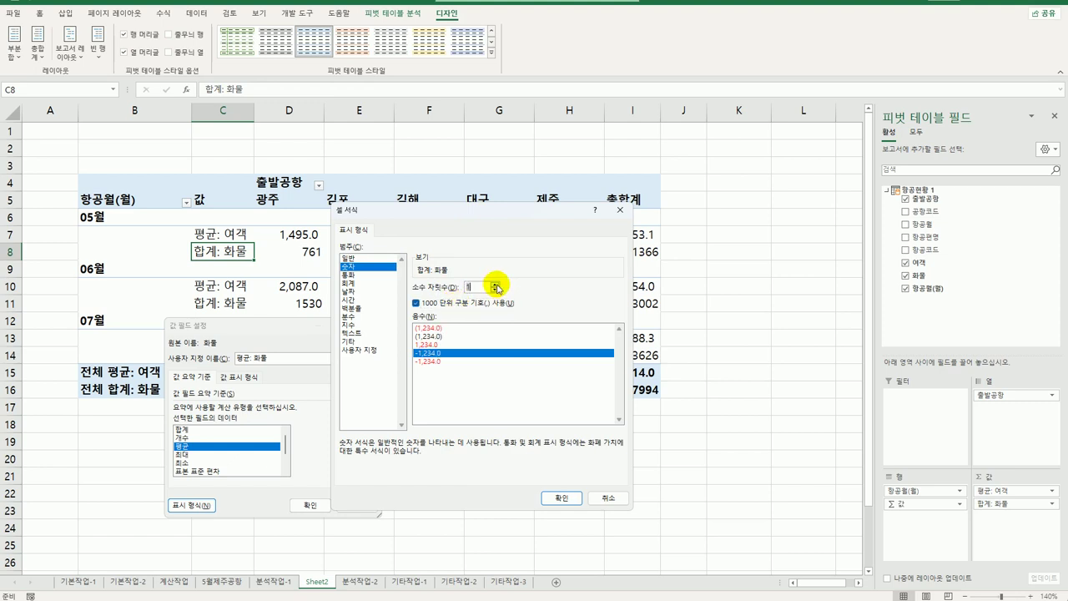
{"action": "left_click", "coordinate": [559, 499]}
{"action": "left_click", "coordinate": [321, 505]}
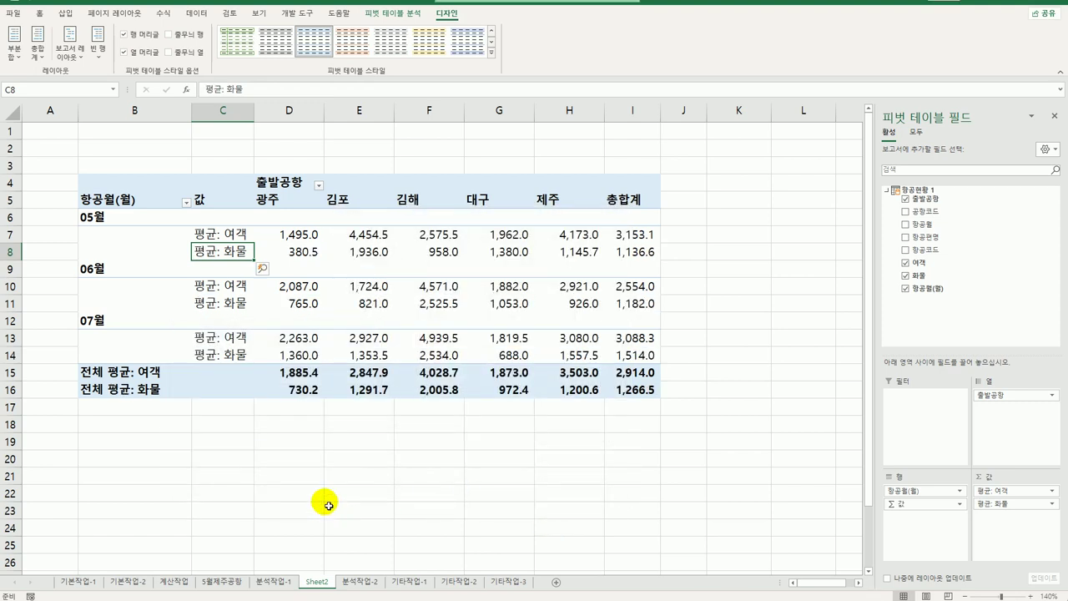
Show grand totals for columns only and apply the 연한 녹색, 피벗 스타일 보통 14 style to the pivot table.
{"action": "left_click", "coordinate": [40, 59]}
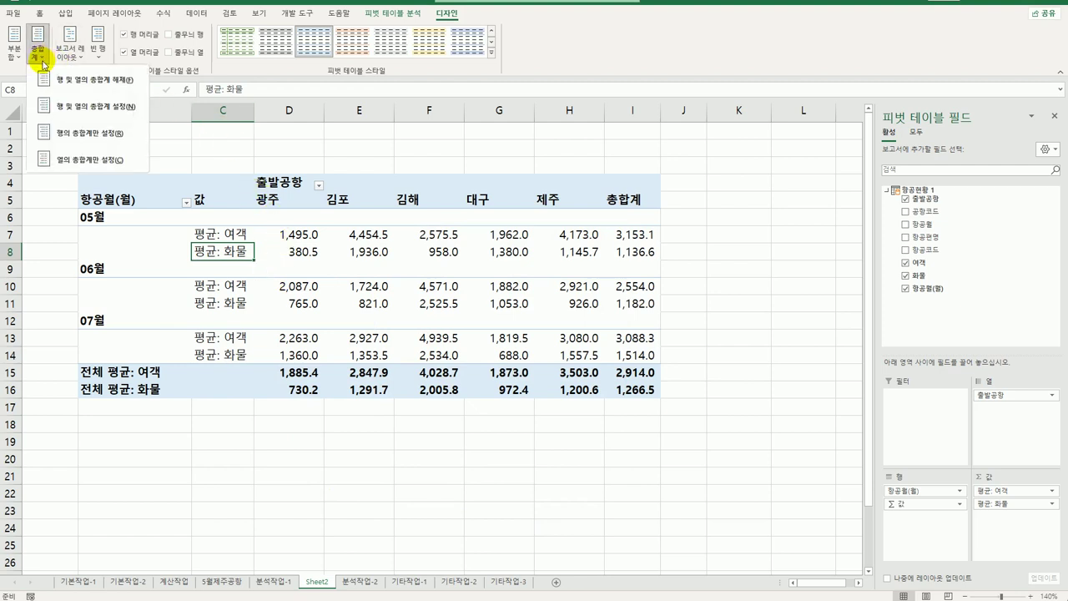
{"action": "left_click", "coordinate": [60, 163]}
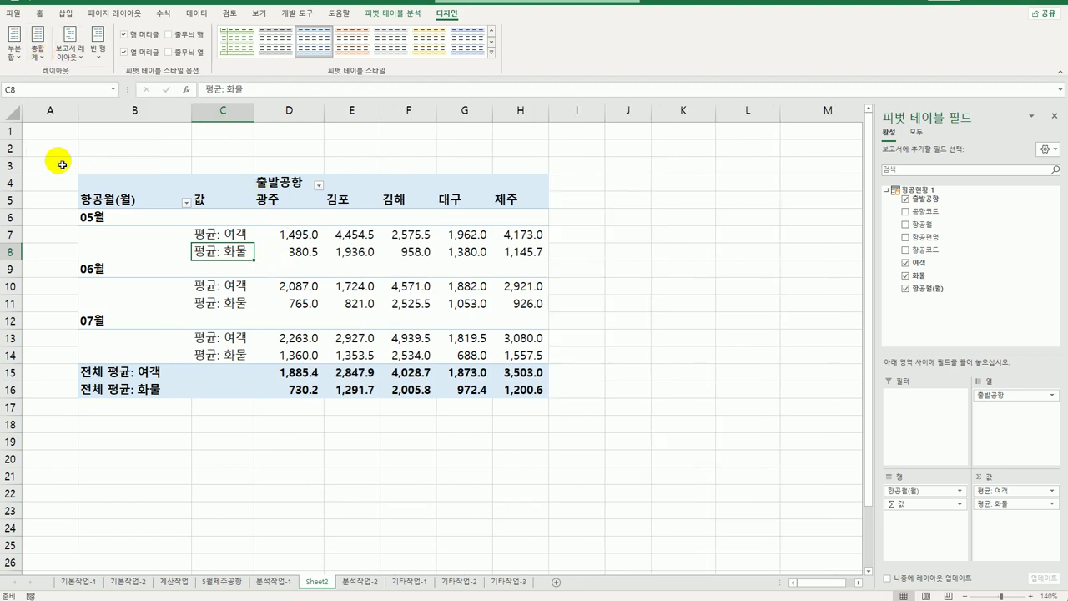
{"action": "left_click", "coordinate": [493, 55]}
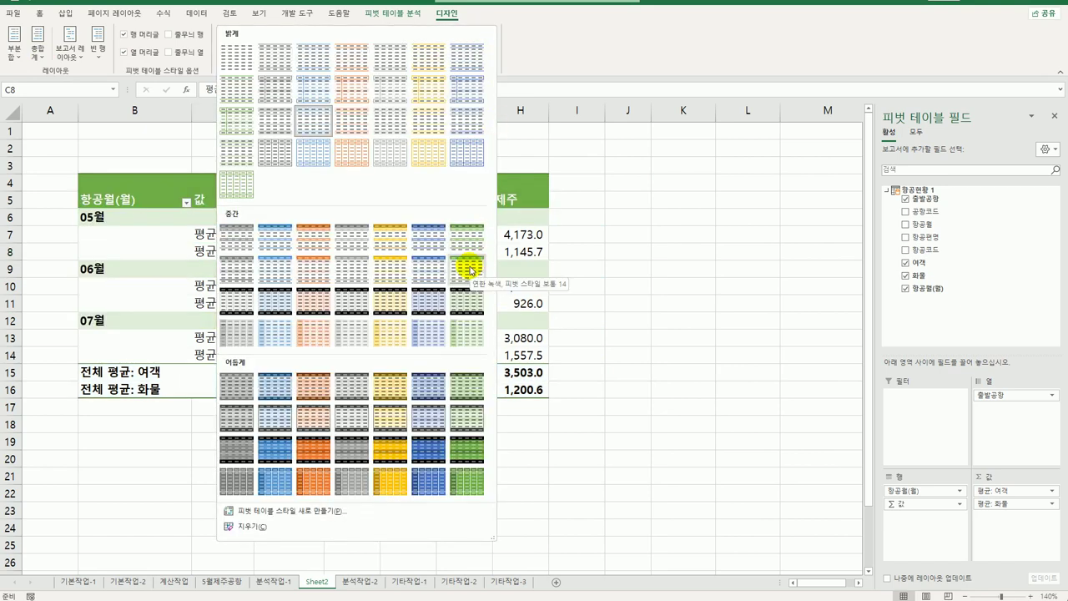
{"action": "left_click", "coordinate": [469, 271]}
{"action": "left_click", "coordinate": [627, 386]}
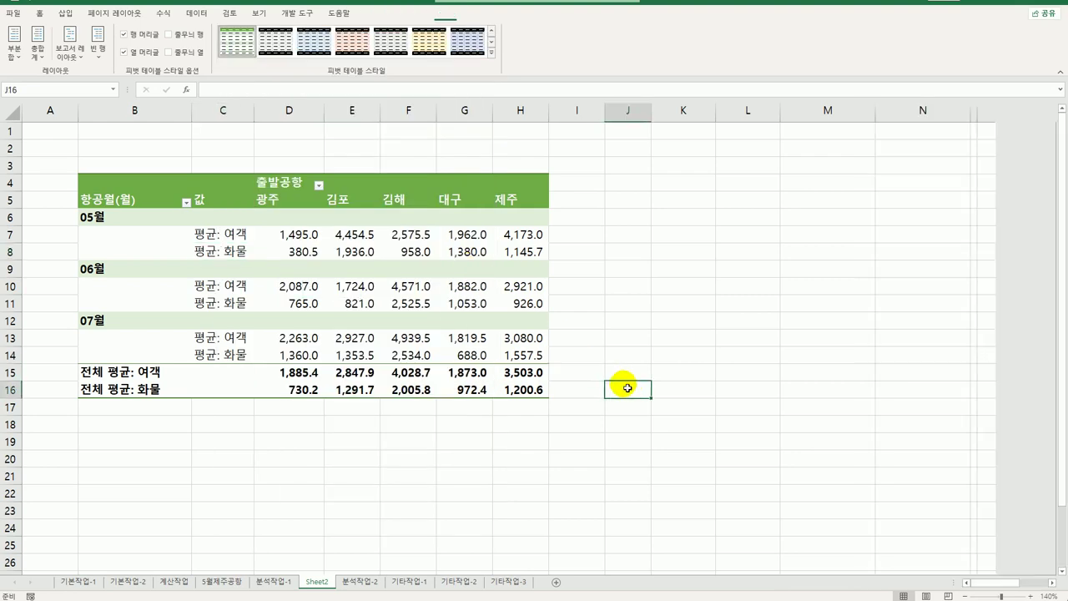
Compare the pivot table on Sheet2 with the reference pivot table on the 분석작업-1 sheet.
{"action": "left_click", "coordinate": [275, 584]}
{"action": "left_click", "coordinate": [314, 584]}
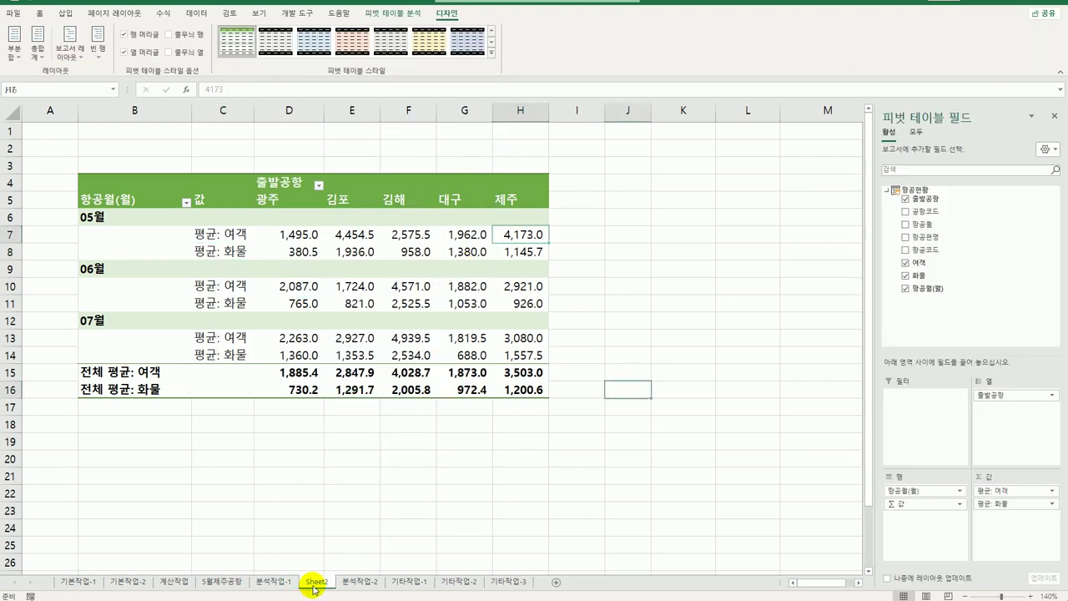
{"action": "left_click", "coordinate": [280, 584]}
{"action": "left_click", "coordinate": [315, 584]}
{"action": "left_click", "coordinate": [273, 585]}
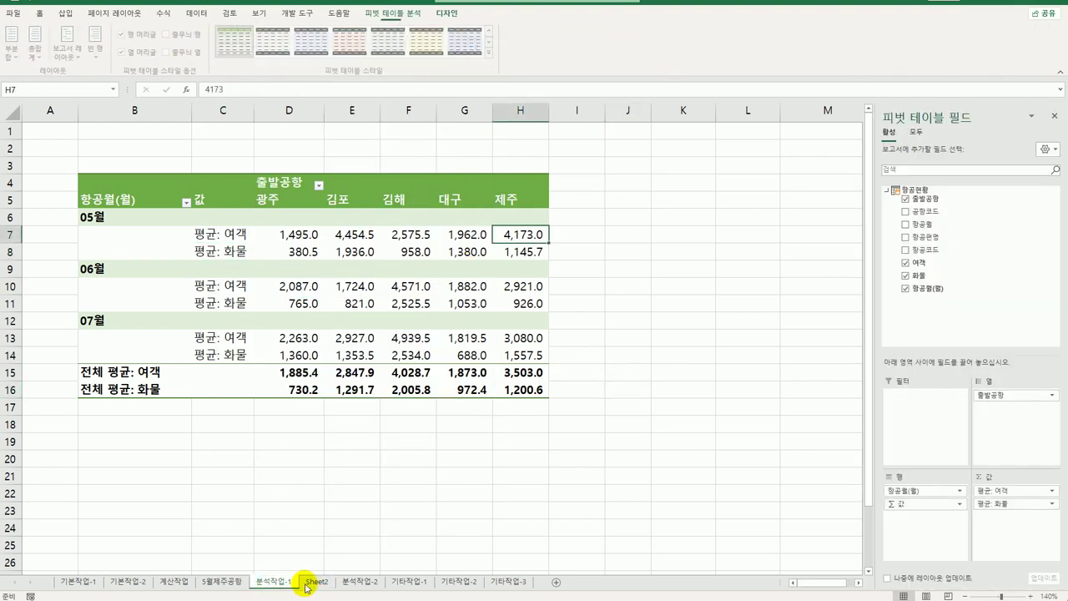
{"action": "left_click", "coordinate": [309, 584]}
{"action": "left_click", "coordinate": [281, 584]}
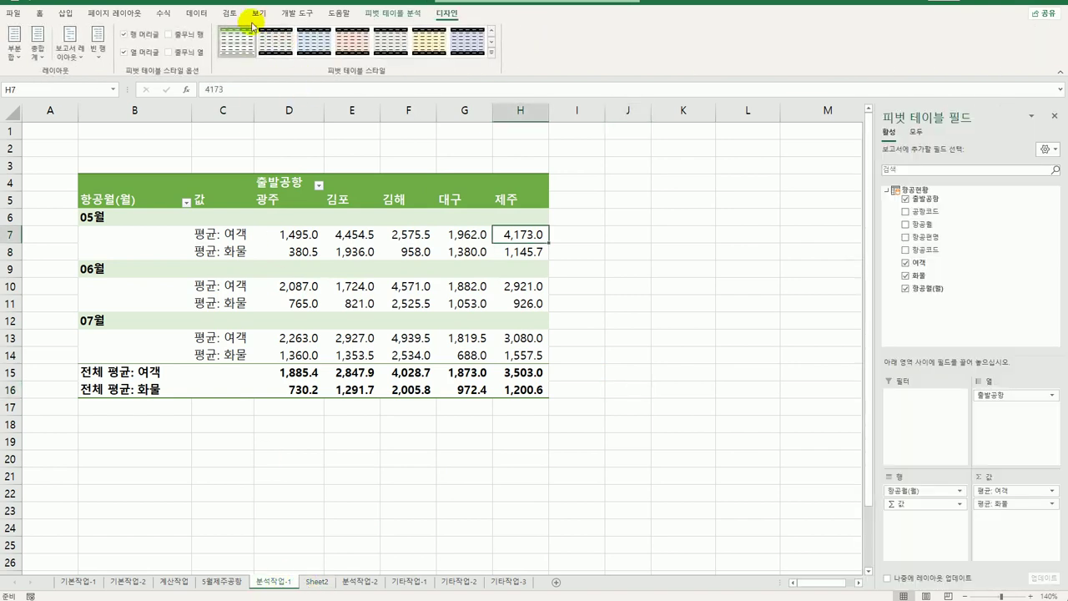
{"action": "left_click", "coordinate": [200, 13]}
{"action": "left_click", "coordinate": [320, 582]}
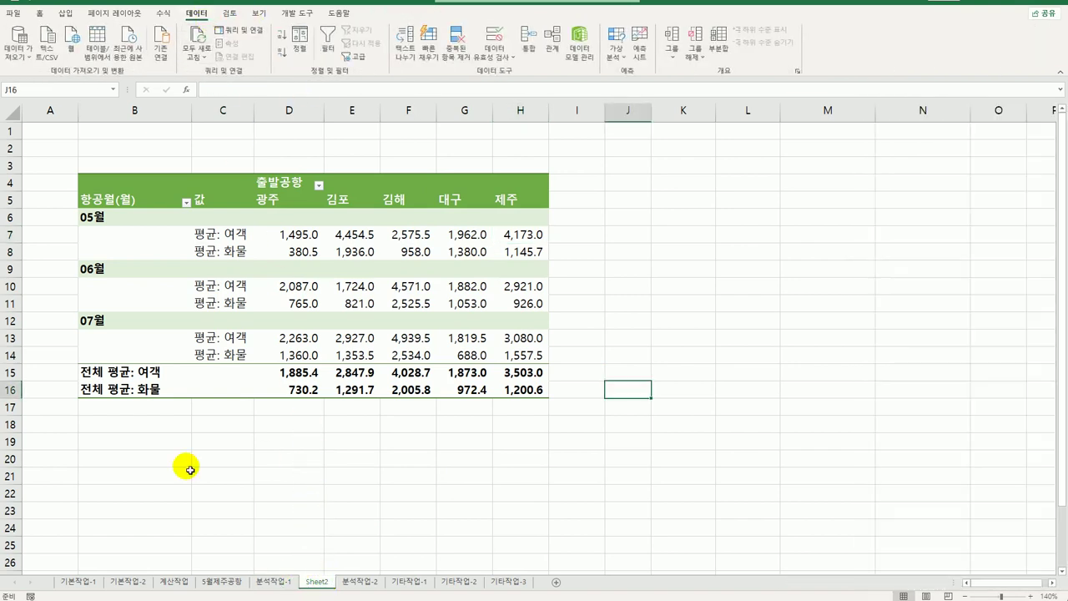
{"action": "left_click", "coordinate": [286, 584]}
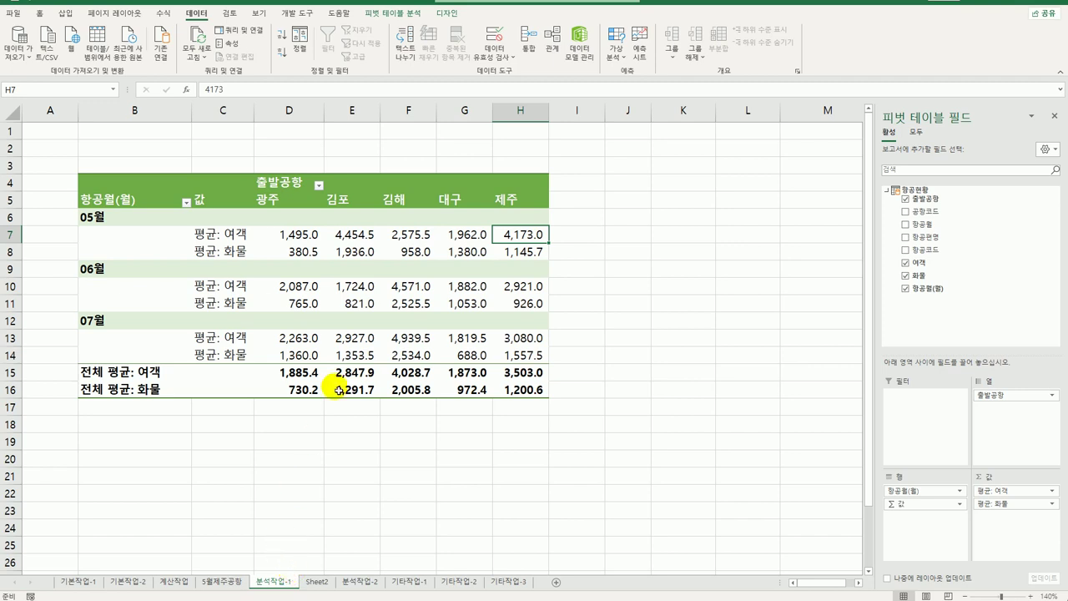
{"action": "mouse_move", "coordinate": [326, 383]}
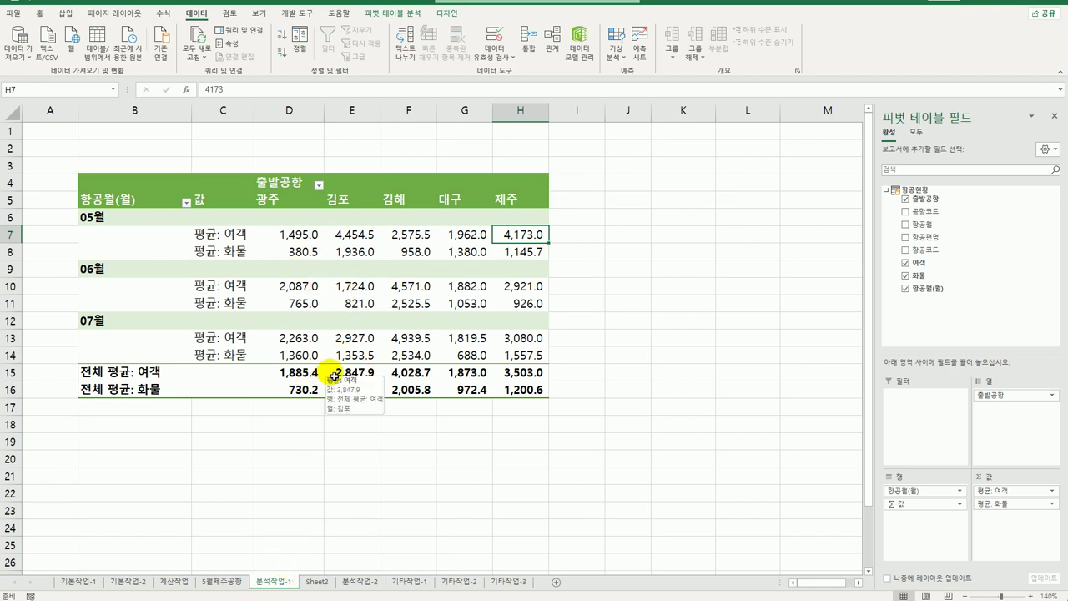
{"action": "left_click", "coordinate": [318, 583]}
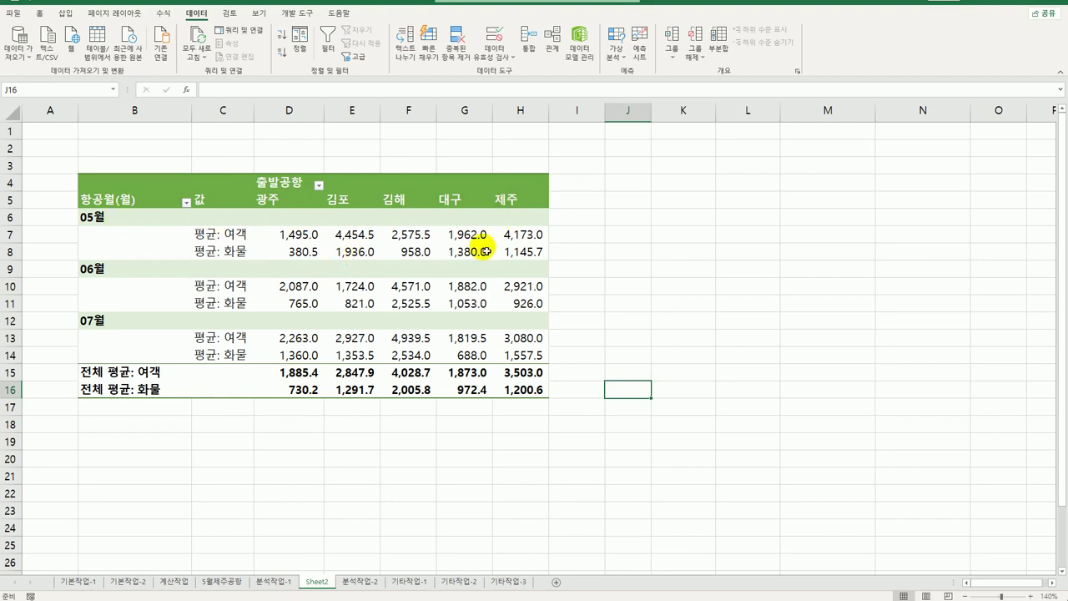
Extract the detail records behind the 05월 average 여객 value for 제주, and review the 5월제주공항 and 분석작업-1 sheets.
{"action": "left_click", "coordinate": [517, 233]}
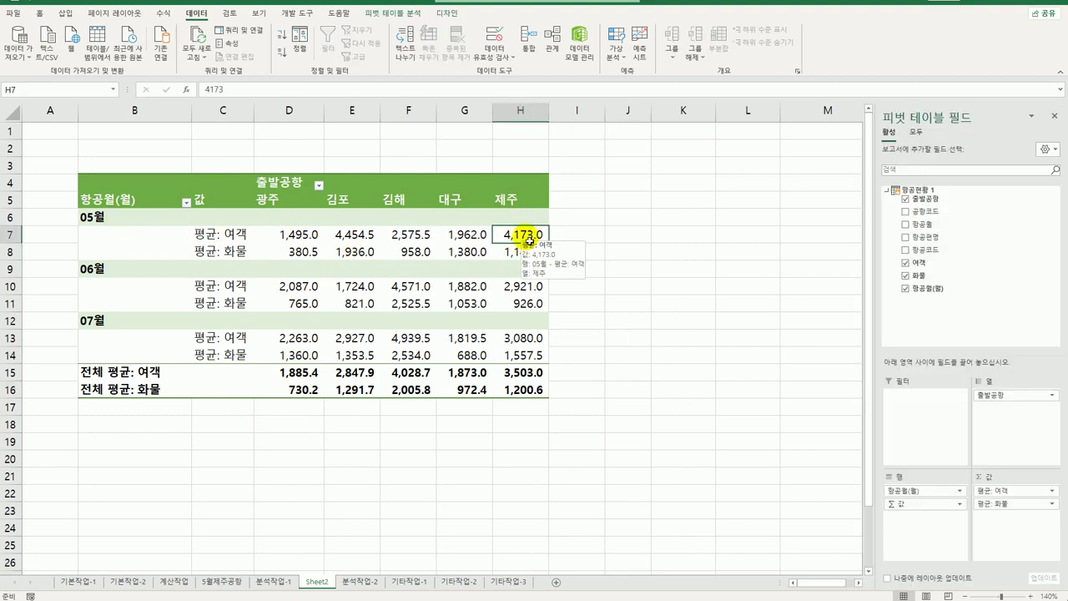
{"action": "double_click", "coordinate": [524, 236]}
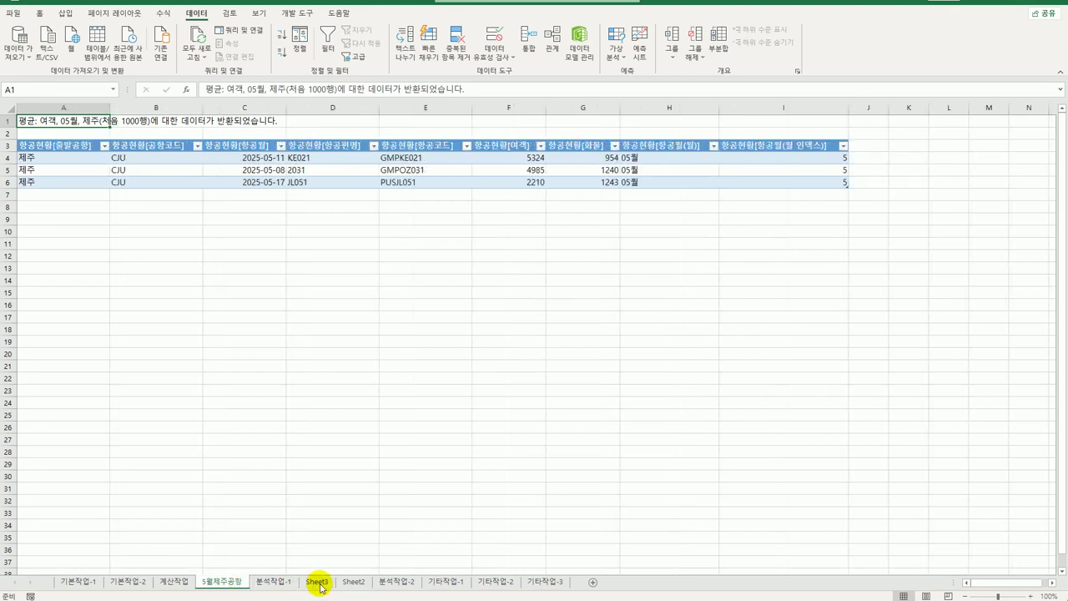
{"action": "left_click", "coordinate": [222, 581]}
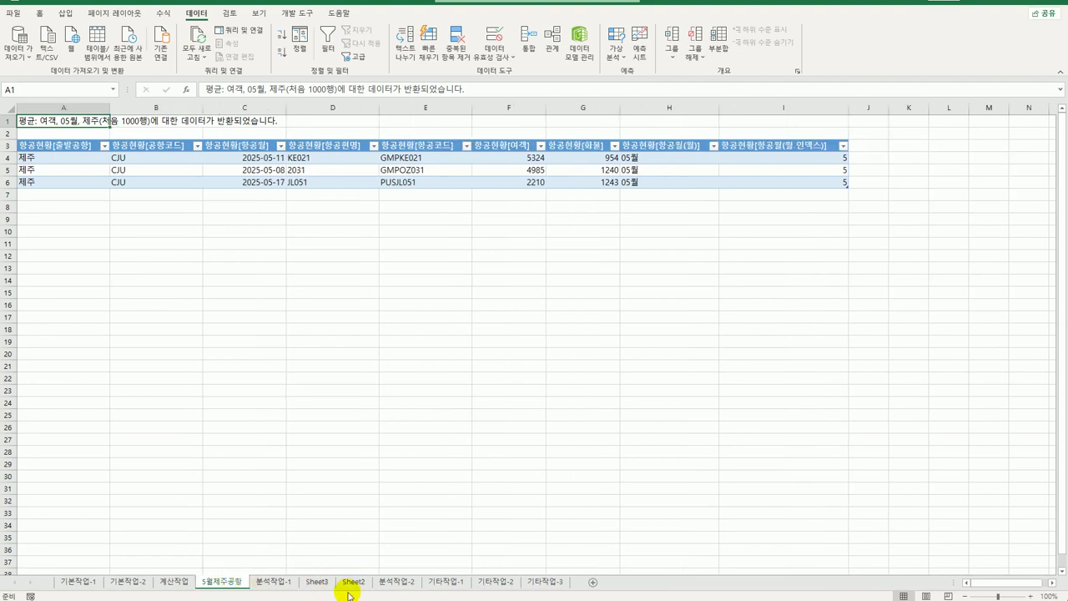
{"action": "left_click", "coordinate": [273, 582]}
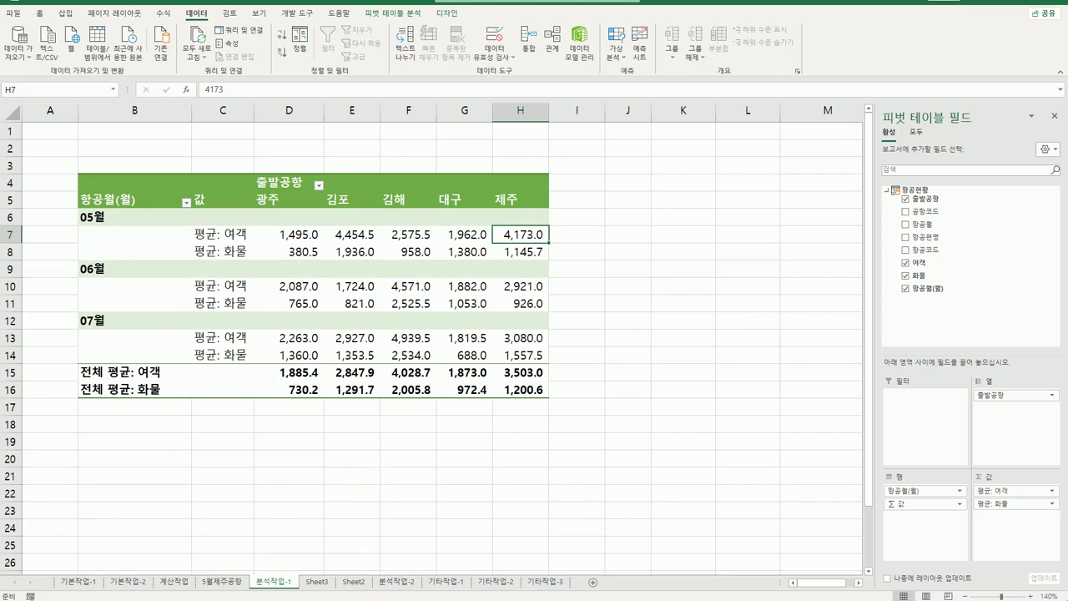
On the 분석작업-2 sheet, split the [표1] text in A2:A24 into columns using only the space delimiter.
{"action": "left_click", "coordinate": [397, 582]}
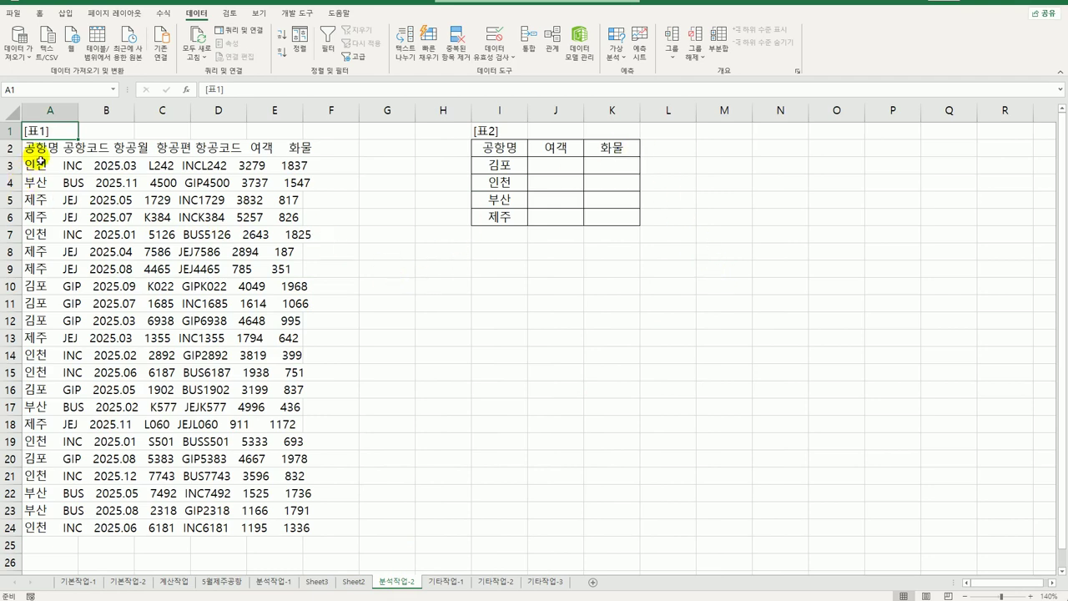
{"action": "left_click_drag", "start_coordinate": [38, 155], "coordinate": [57, 533]}
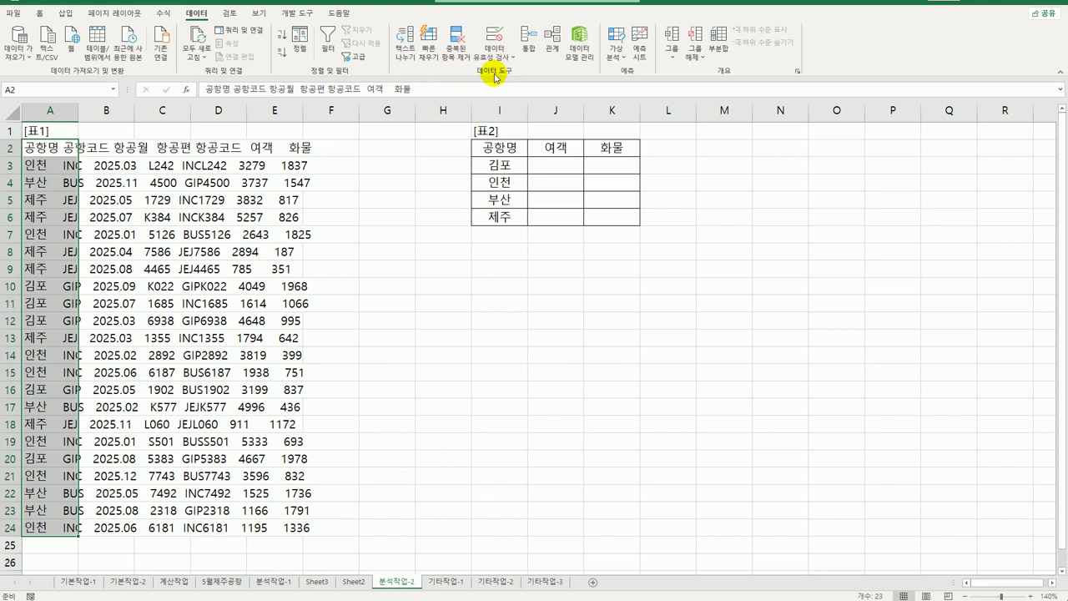
{"action": "left_click", "coordinate": [405, 43]}
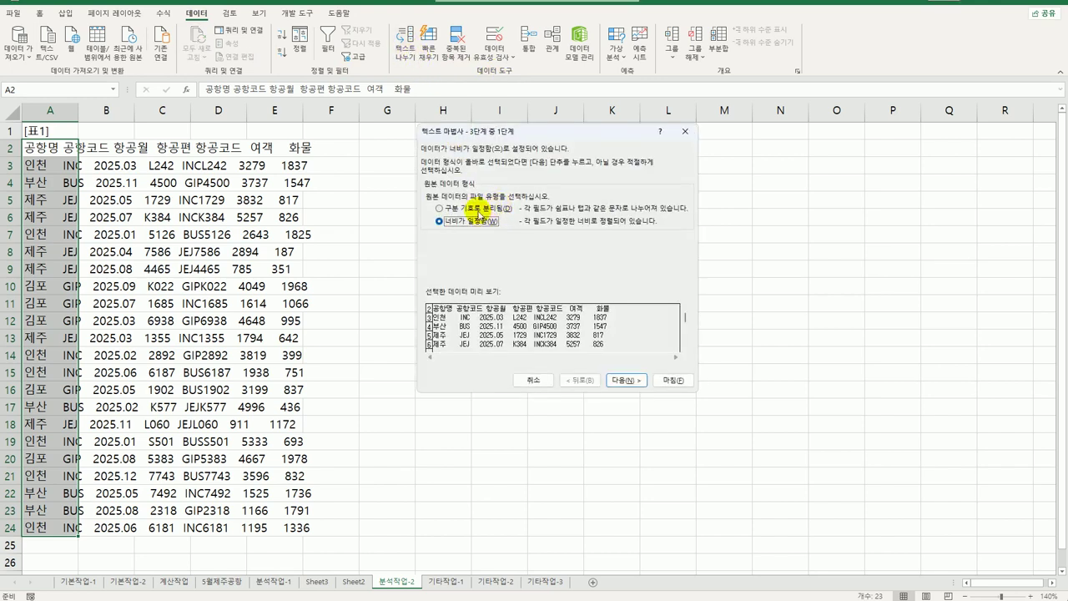
{"action": "left_click", "coordinate": [481, 210]}
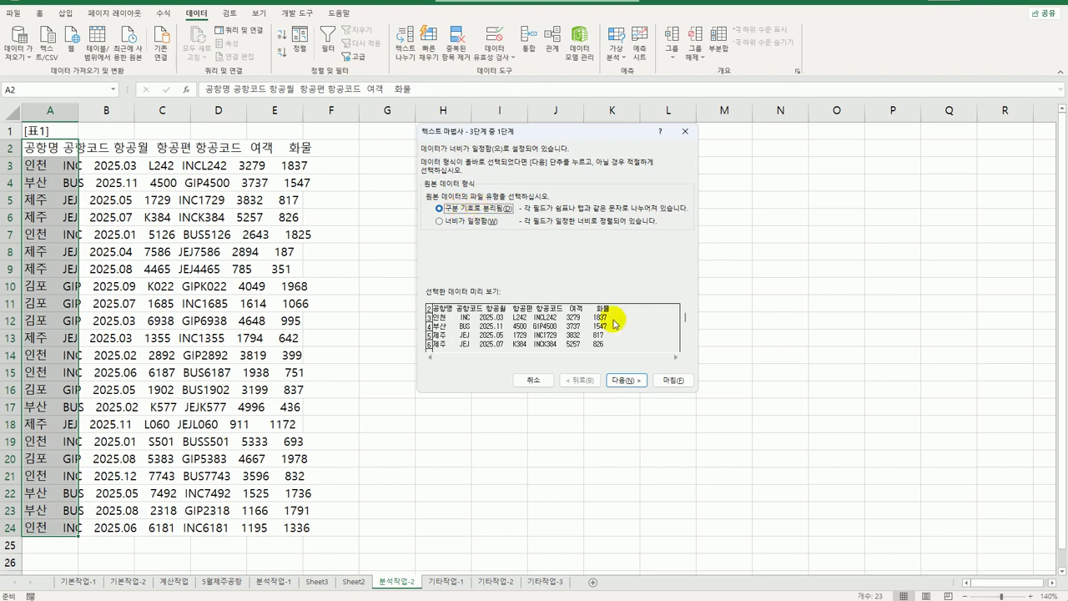
{"action": "left_click", "coordinate": [626, 380]}
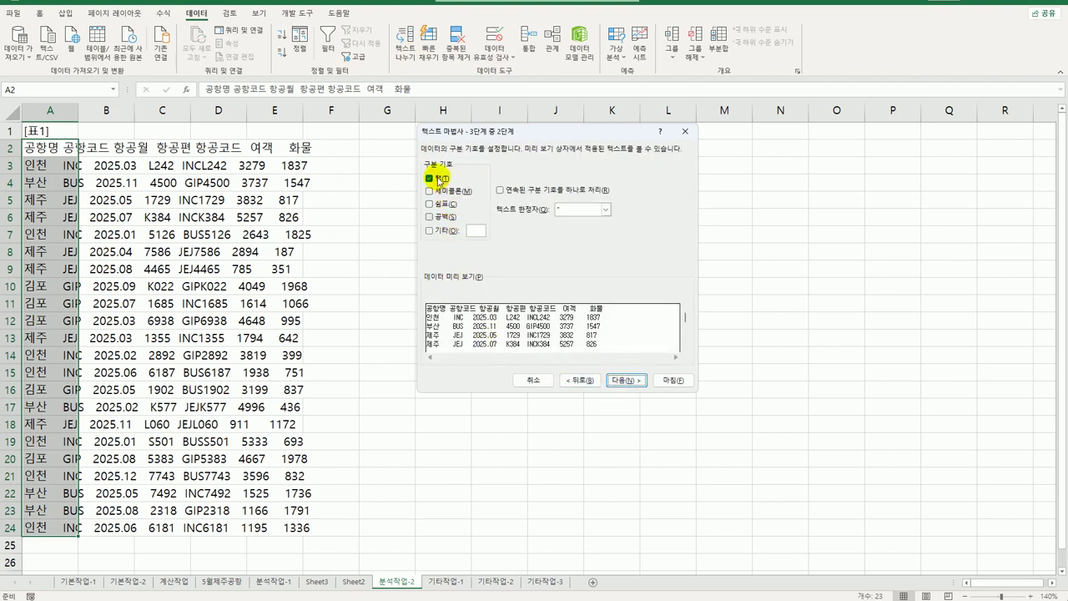
{"action": "left_click", "coordinate": [438, 179]}
{"action": "left_click", "coordinate": [442, 218]}
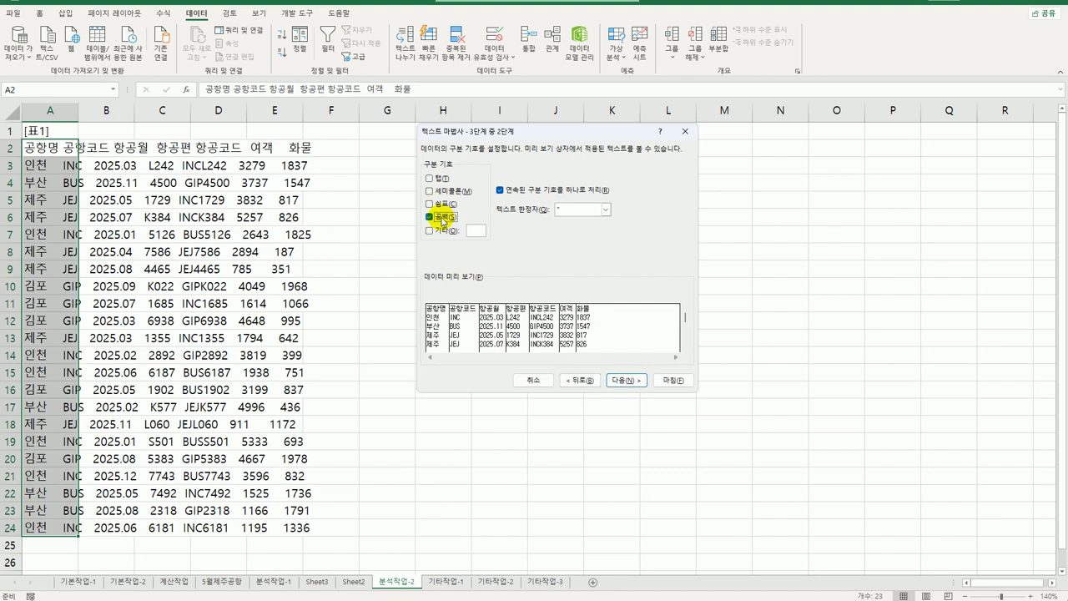
{"action": "left_click", "coordinate": [622, 382]}
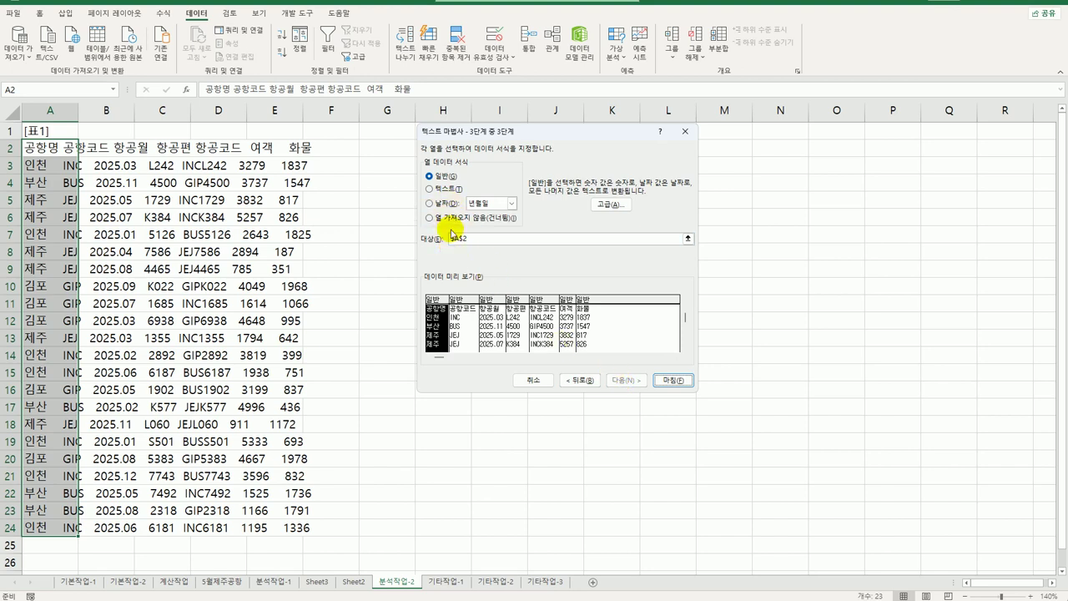
{"action": "left_click", "coordinate": [674, 381]}
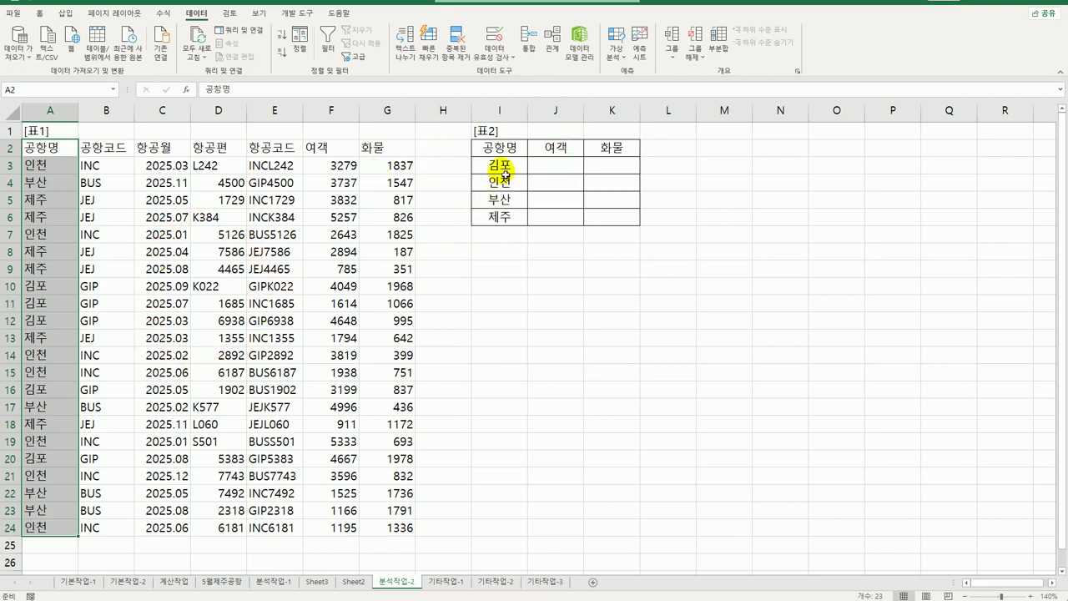
Start a data consolidation into the [표2] range I2:K6 with 평균 as its function.
{"action": "left_click", "coordinate": [555, 150]}
{"action": "left_click", "coordinate": [612, 150]}
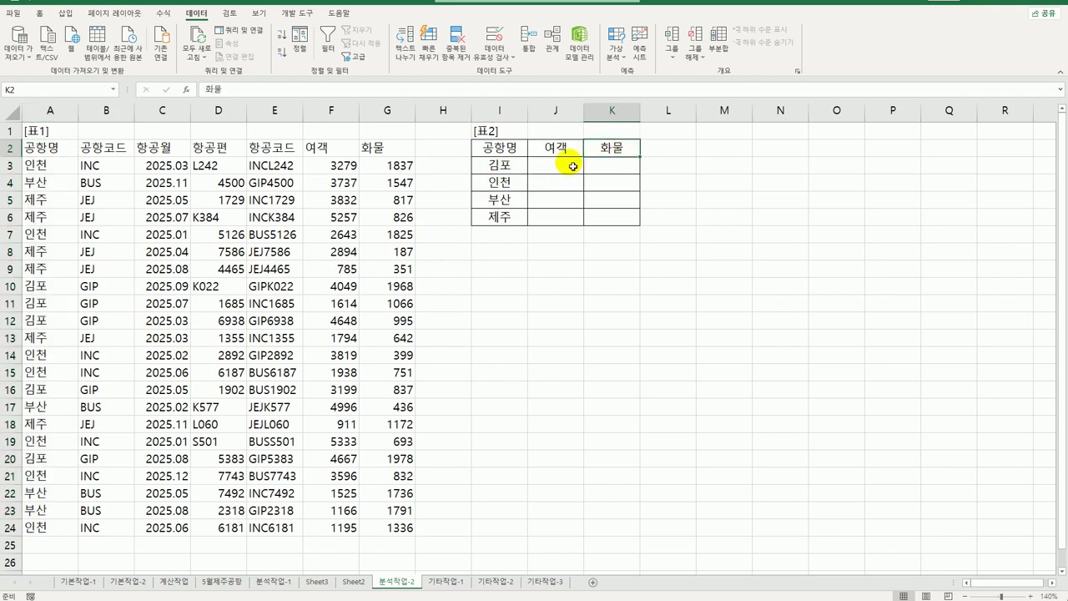
{"action": "left_click_drag", "start_coordinate": [555, 163], "coordinate": [605, 215]}
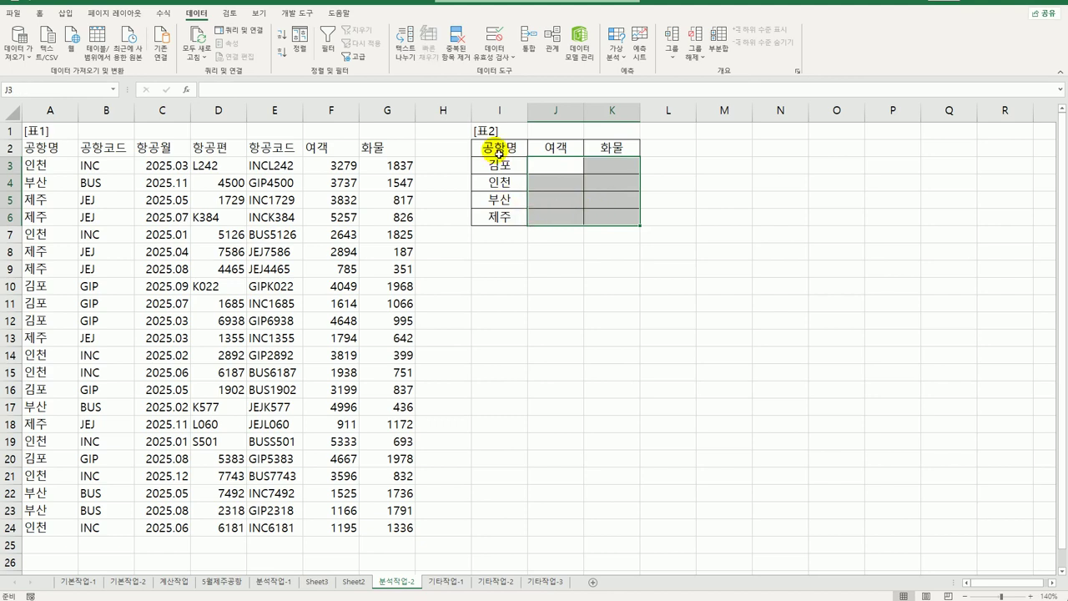
{"action": "left_click_drag", "start_coordinate": [505, 146], "coordinate": [594, 213]}
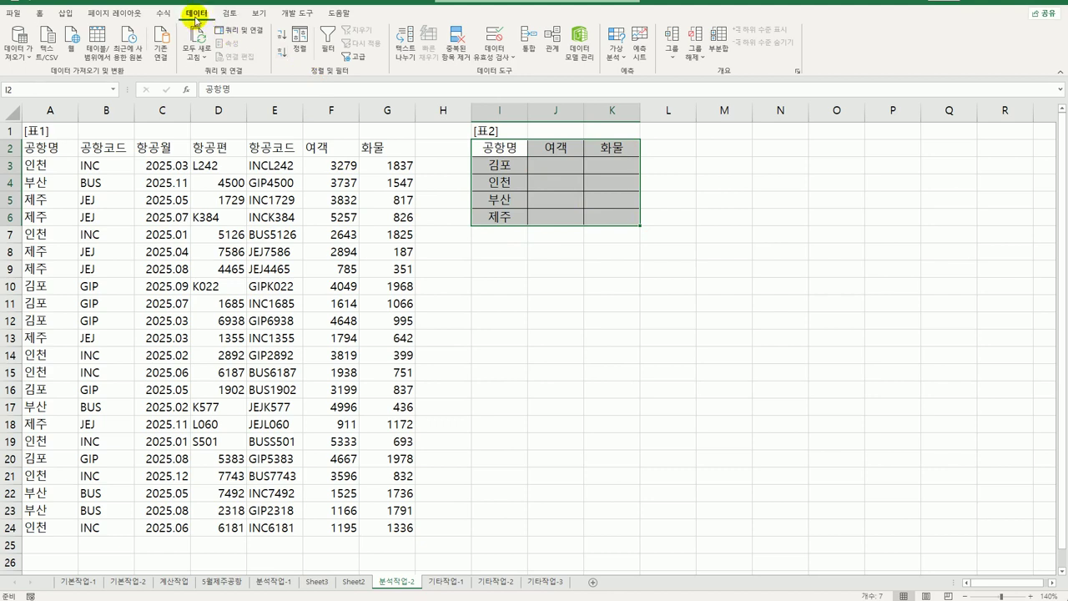
{"action": "left_click", "coordinate": [527, 44]}
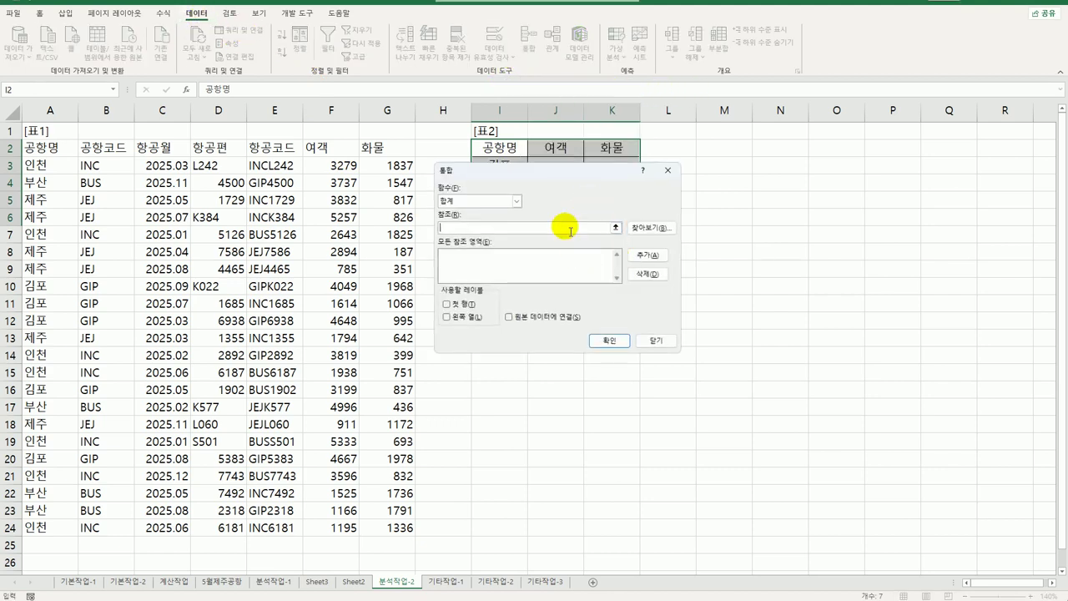
{"action": "left_click_drag", "start_coordinate": [547, 169], "coordinate": [605, 257]}
{"action": "left_click", "coordinate": [571, 288]}
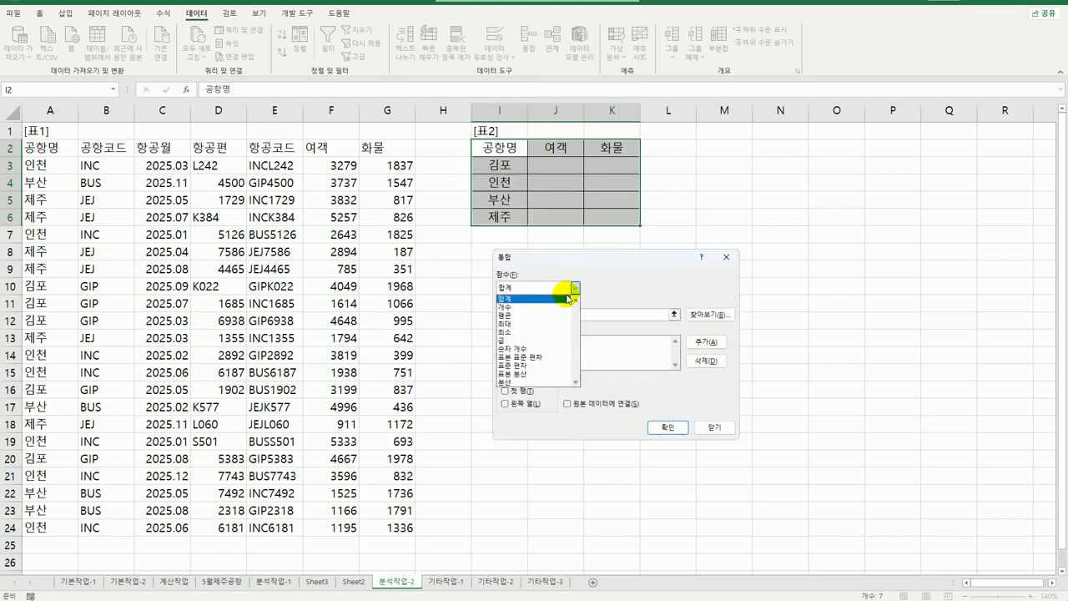
{"action": "left_click", "coordinate": [541, 316]}
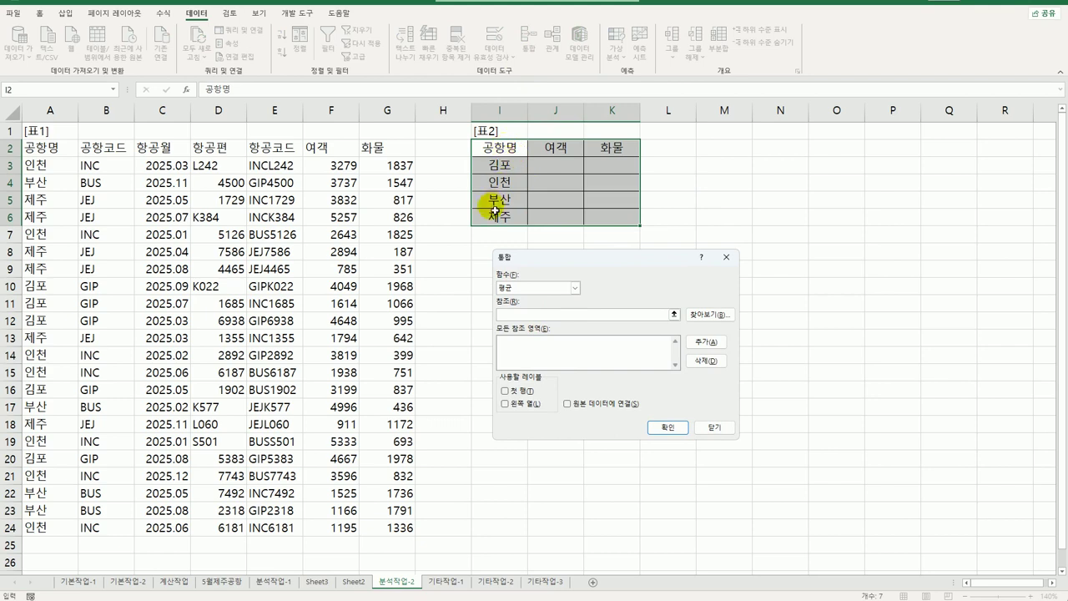
Add A2:G24 as the consolidation reference, use first-row and left-column labels, and run the consolidation.
{"action": "left_click_drag", "start_coordinate": [33, 148], "coordinate": [407, 529]}
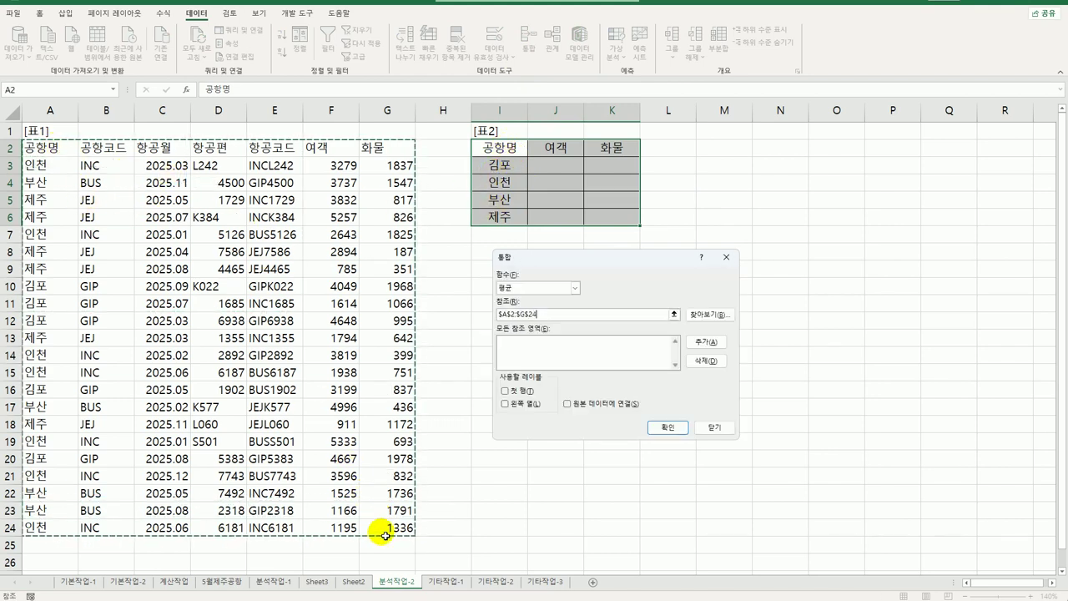
{"action": "left_click", "coordinate": [706, 343]}
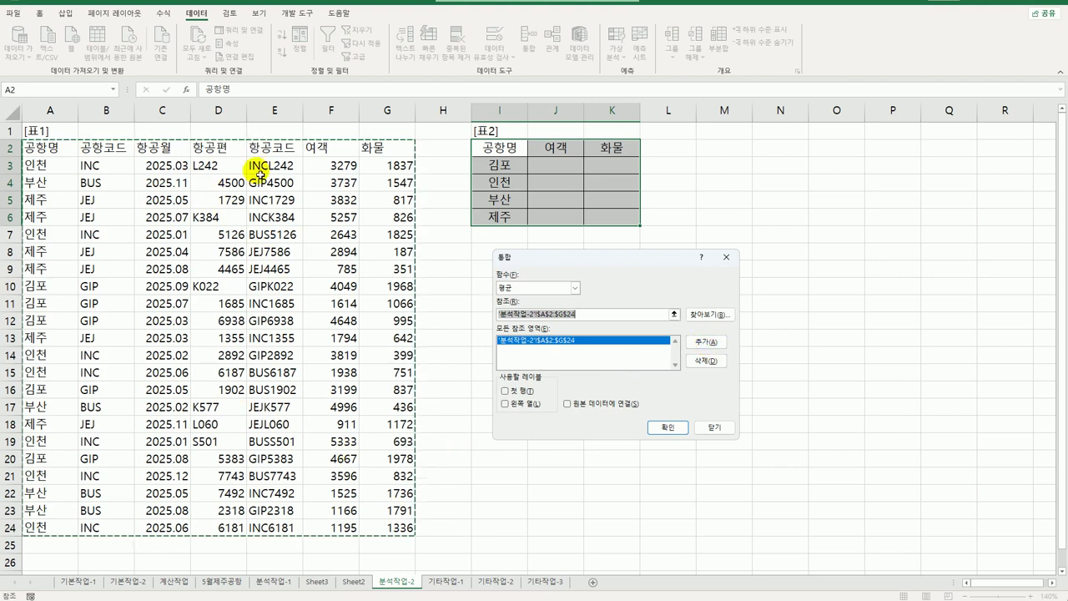
{"action": "left_click", "coordinate": [505, 390]}
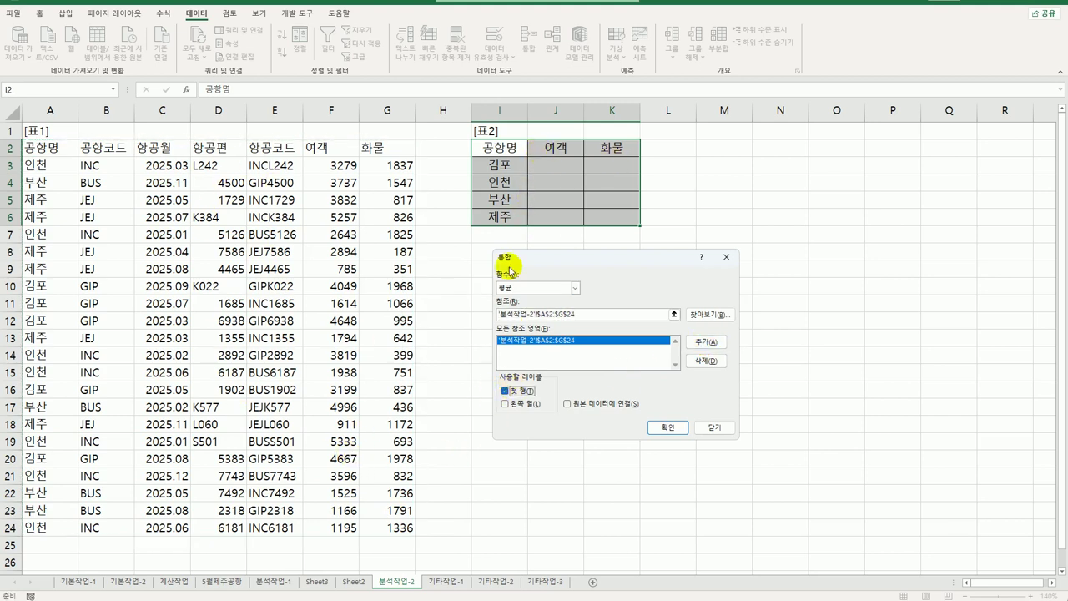
{"action": "left_click", "coordinate": [516, 406]}
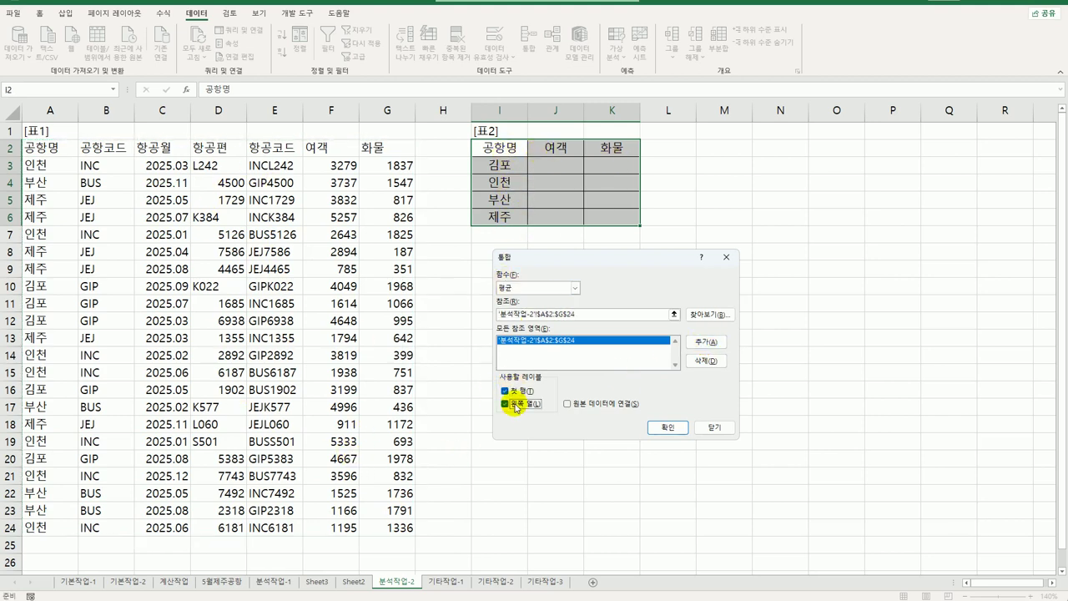
{"action": "left_click", "coordinate": [683, 432]}
{"action": "left_click", "coordinate": [679, 429]}
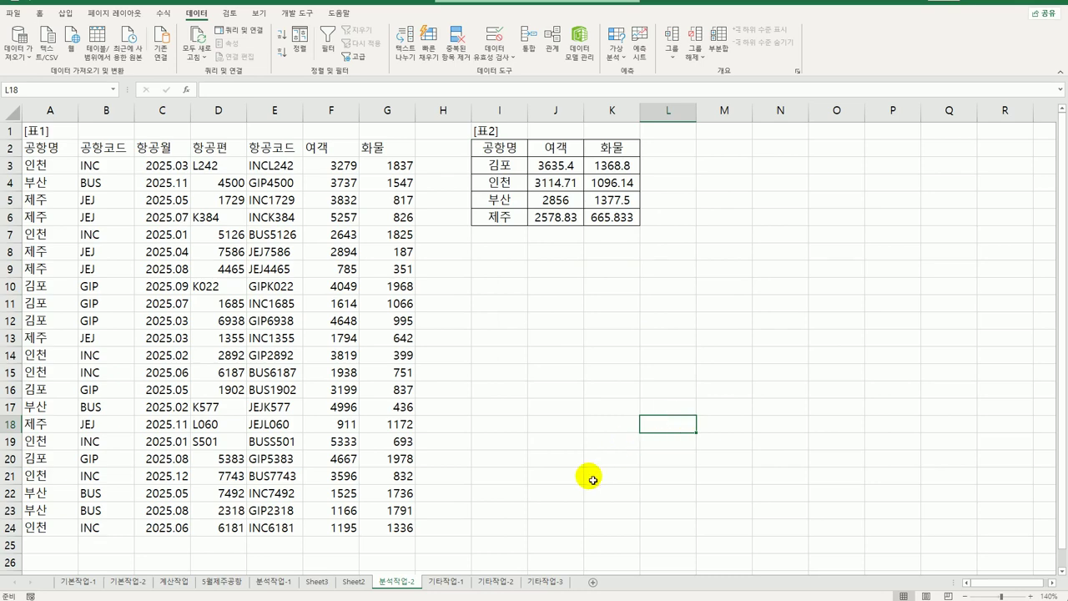
On the 기타작업-1 sheet, set the chart's data range to B4:B7 and D4:F7, leaving out 2021년.
{"action": "left_click", "coordinate": [447, 582]}
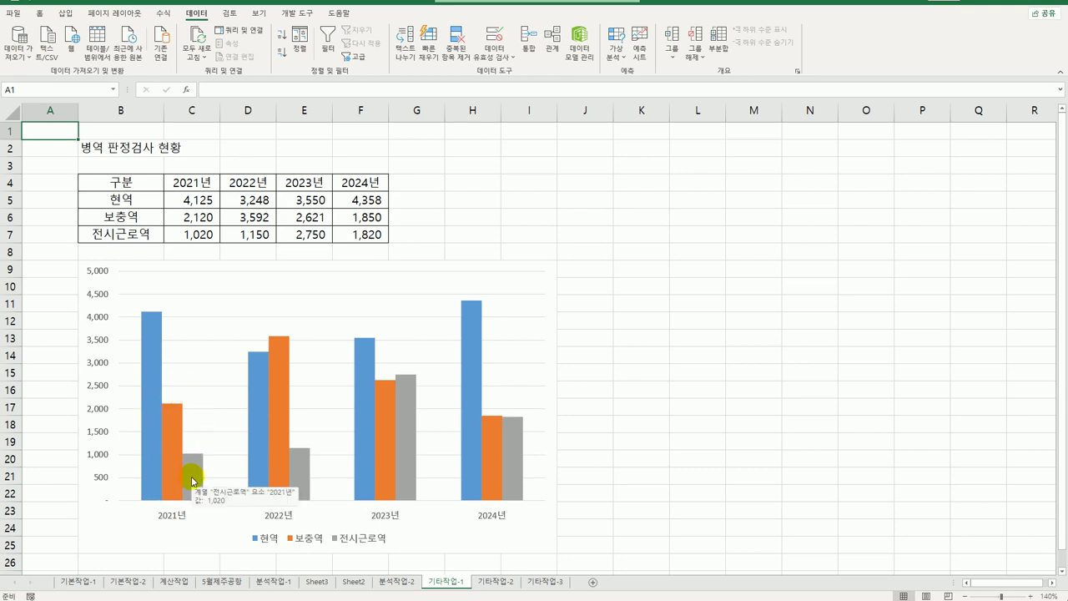
{"action": "right_click", "coordinate": [406, 286]}
{"action": "left_click", "coordinate": [480, 353]}
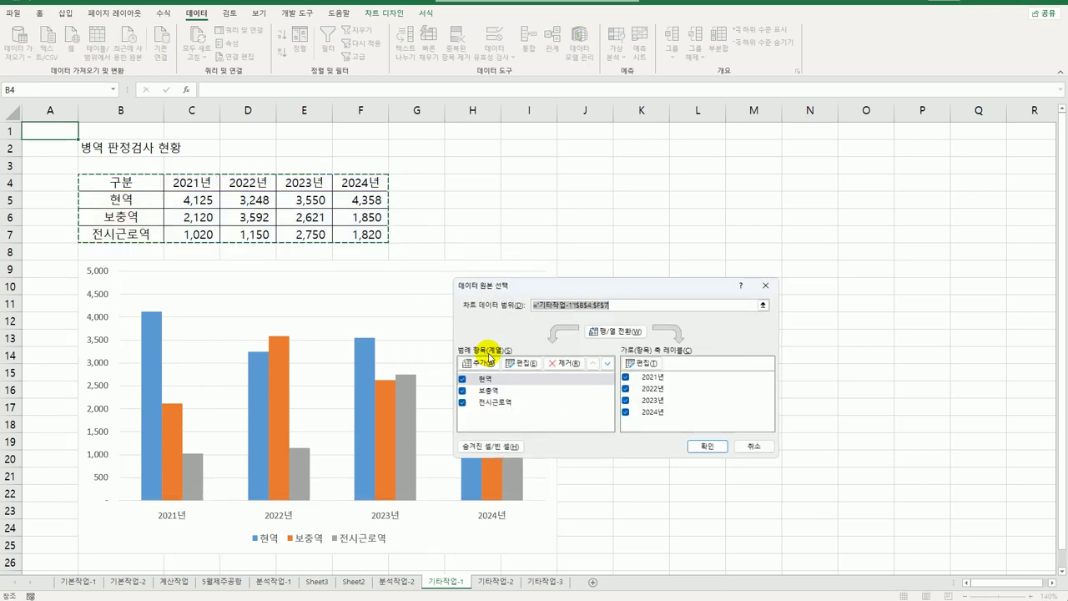
{"action": "left_click_drag", "start_coordinate": [548, 285], "coordinate": [665, 193]}
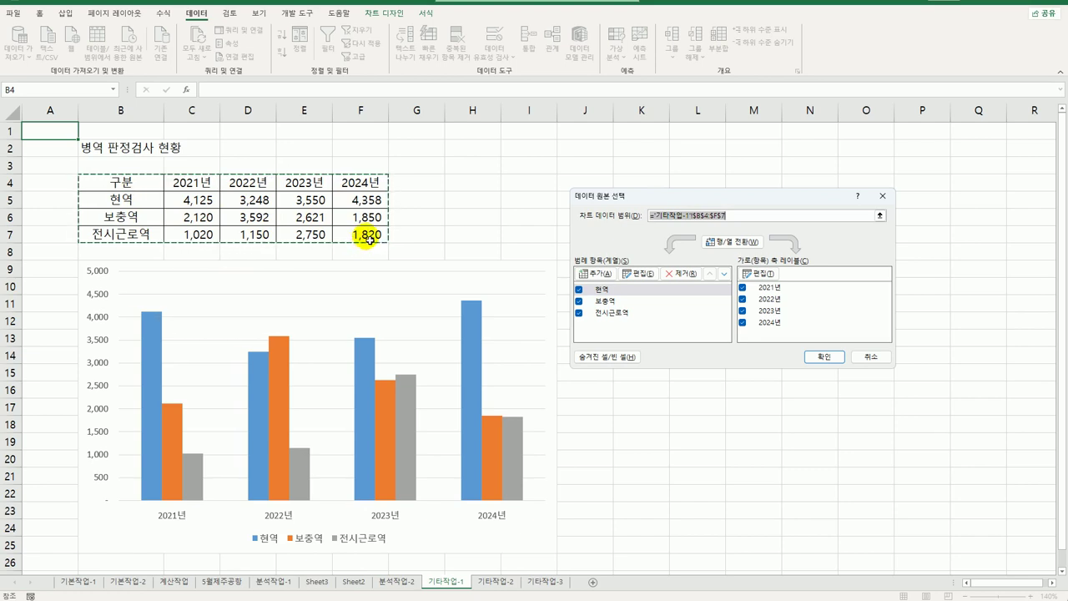
{"action": "key", "text": "Delete"}
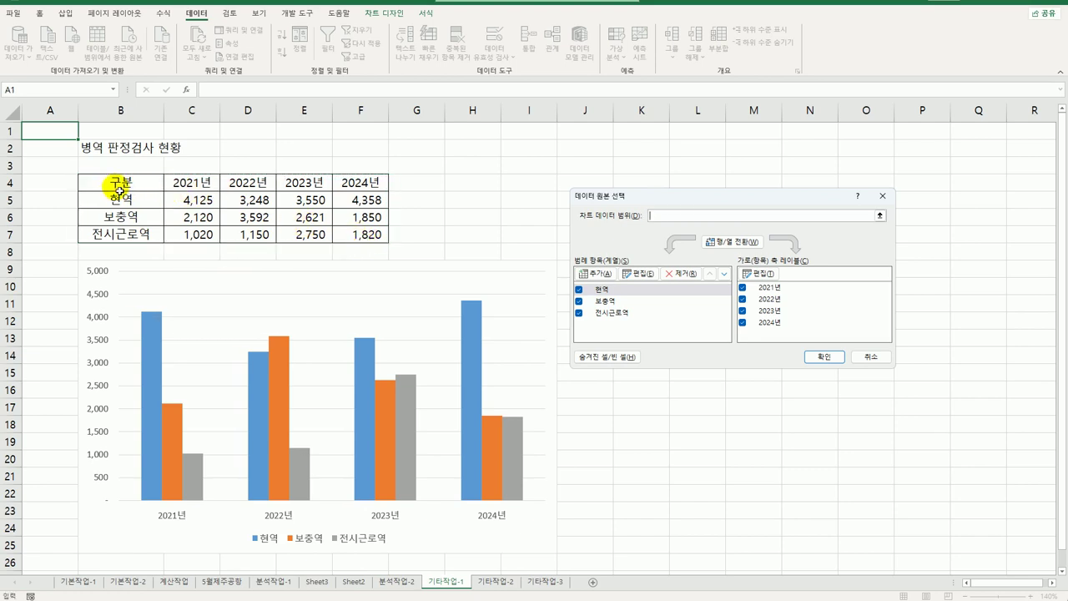
{"action": "left_click_drag", "start_coordinate": [120, 191], "coordinate": [119, 234]}
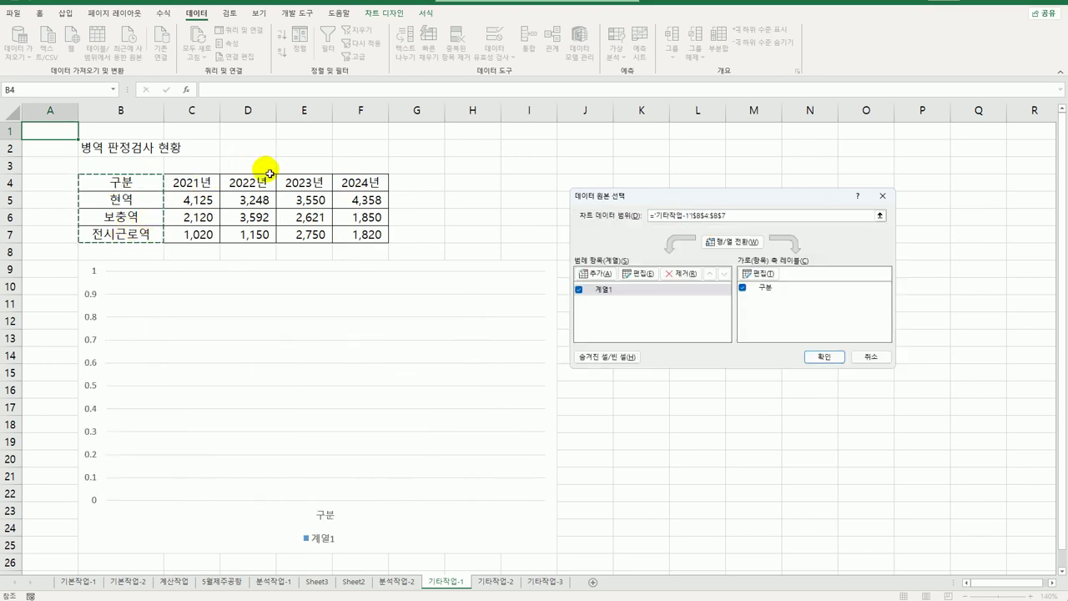
{"action": "left_click_drag", "start_coordinate": [270, 174], "coordinate": [371, 236]}
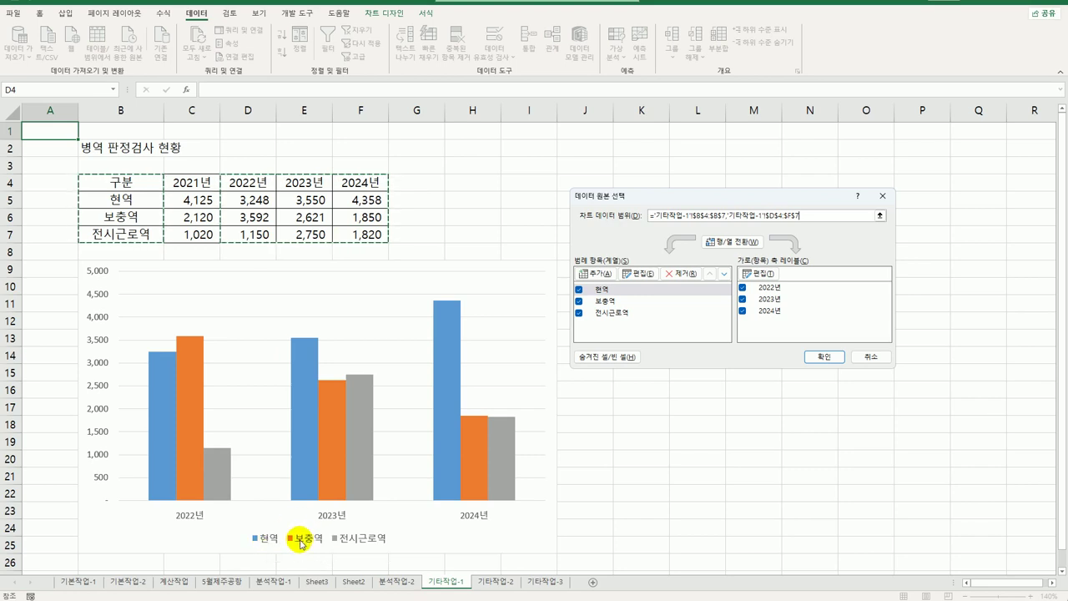
Move the 현역 series below 보충역 in the chart's series order and apply the data source changes.
{"action": "left_click", "coordinate": [628, 292]}
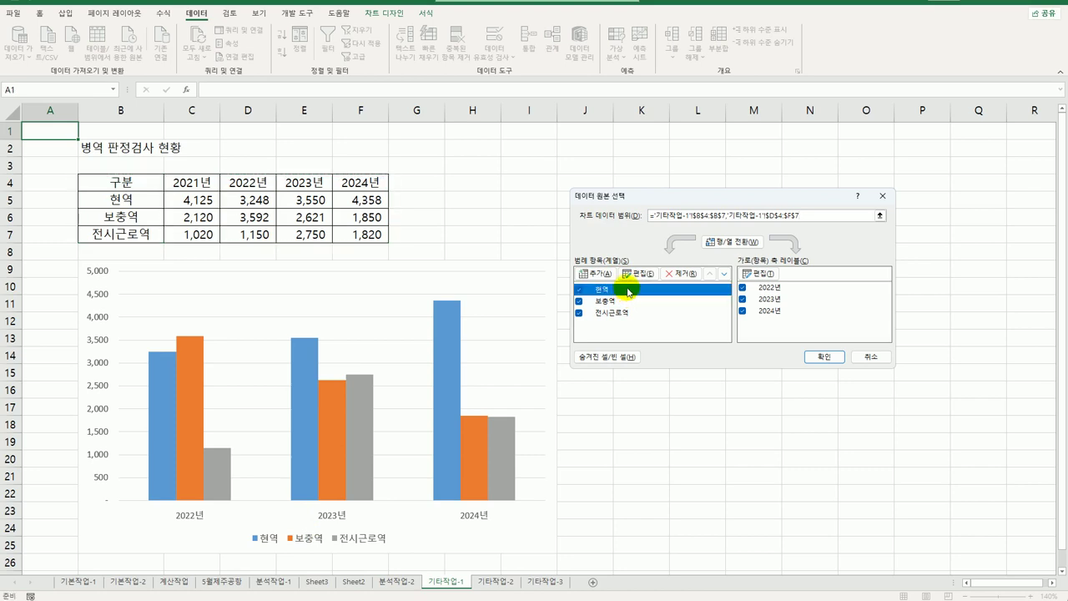
{"action": "left_click", "coordinate": [724, 276]}
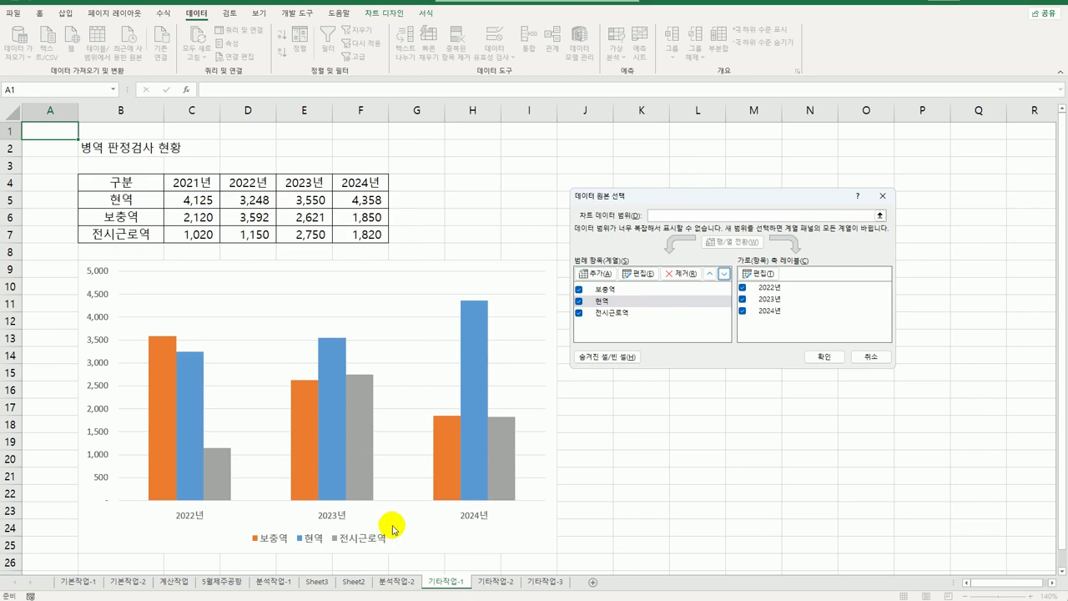
{"action": "left_click", "coordinate": [822, 356]}
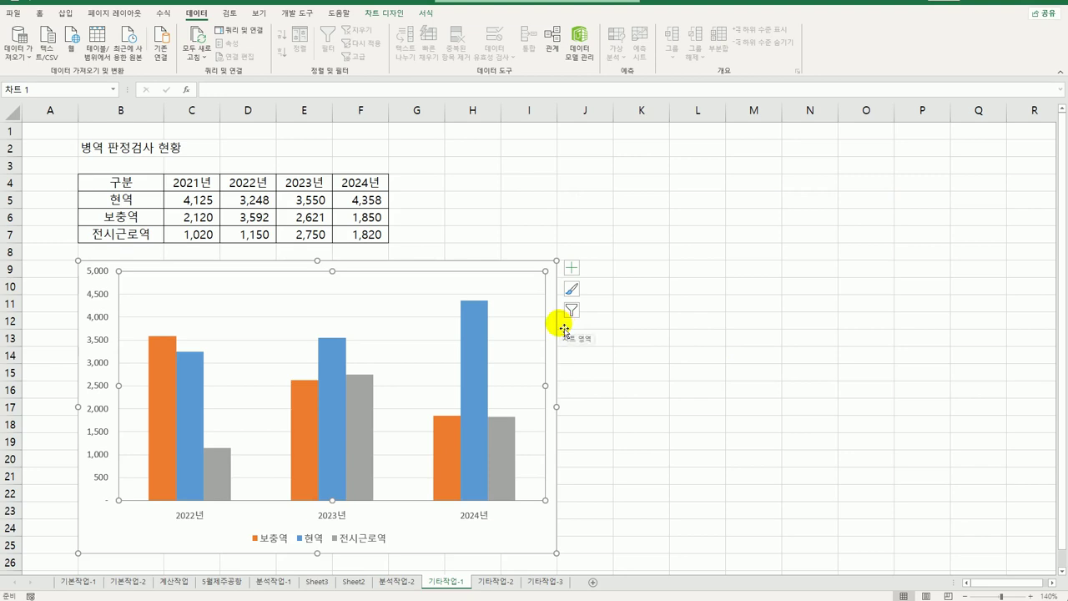
Change the chart type of the 전시근로역 series to 표식이 있는 꺾은선형, keeping it on the primary axis.
{"action": "left_click", "coordinate": [220, 474]}
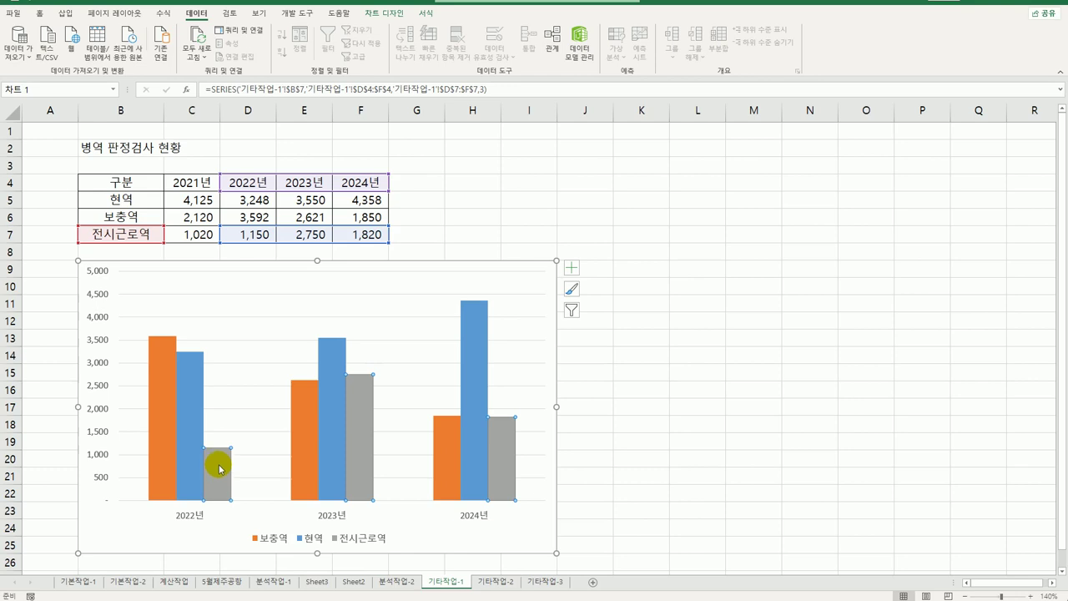
{"action": "right_click", "coordinate": [219, 471]}
{"action": "left_click", "coordinate": [309, 504]}
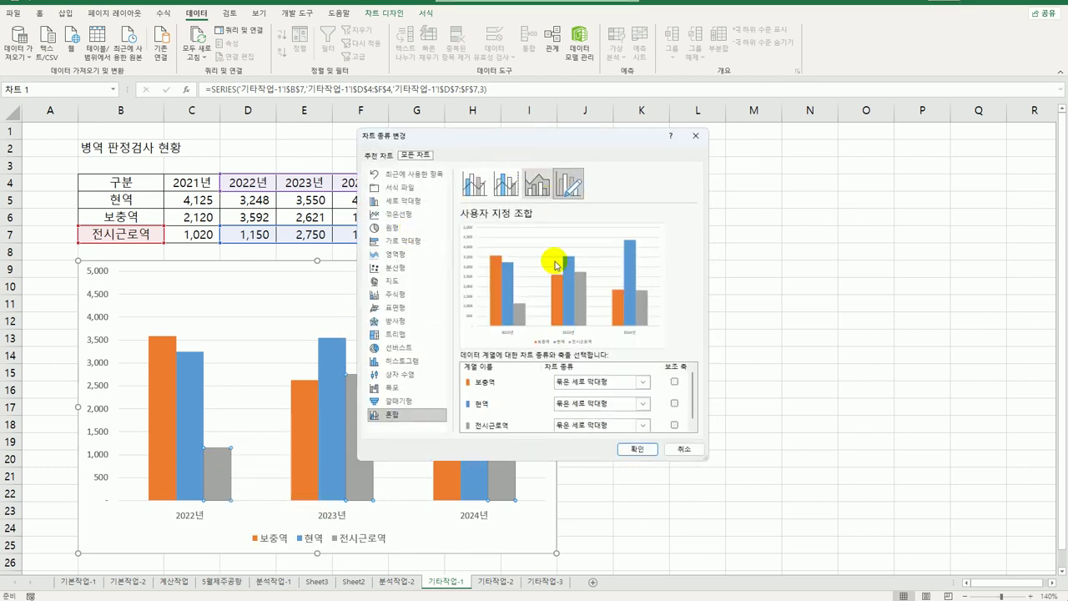
{"action": "left_click", "coordinate": [591, 429]}
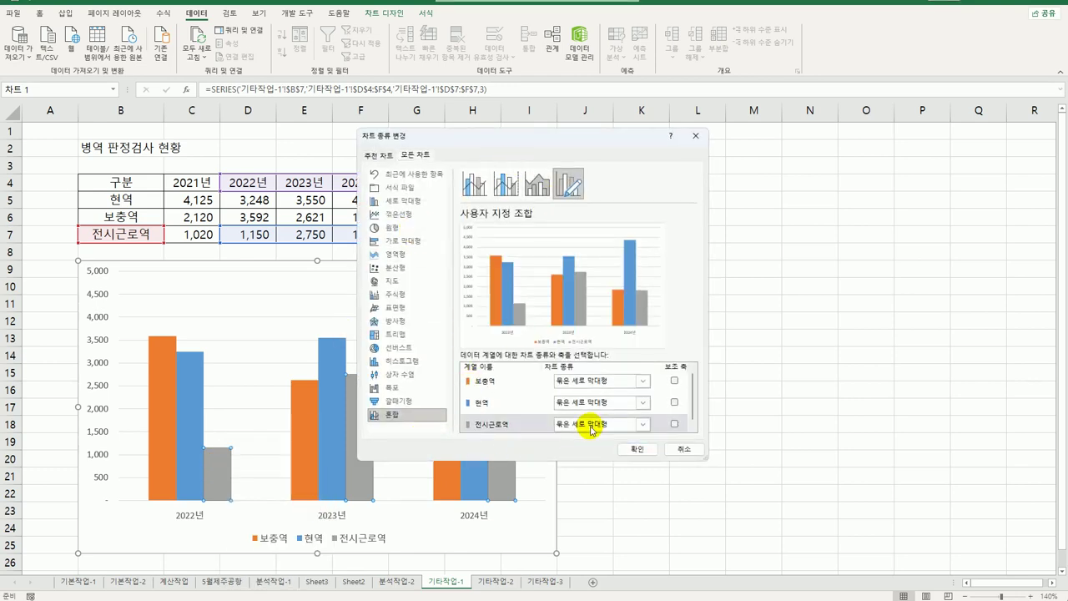
{"action": "left_click", "coordinate": [668, 563]}
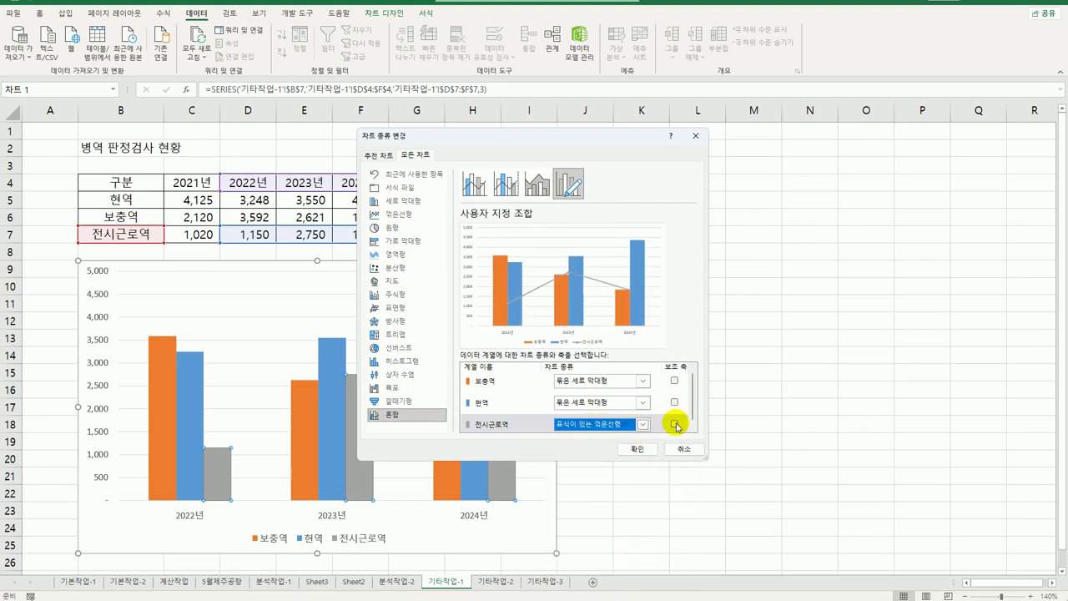
{"action": "left_click", "coordinate": [627, 451]}
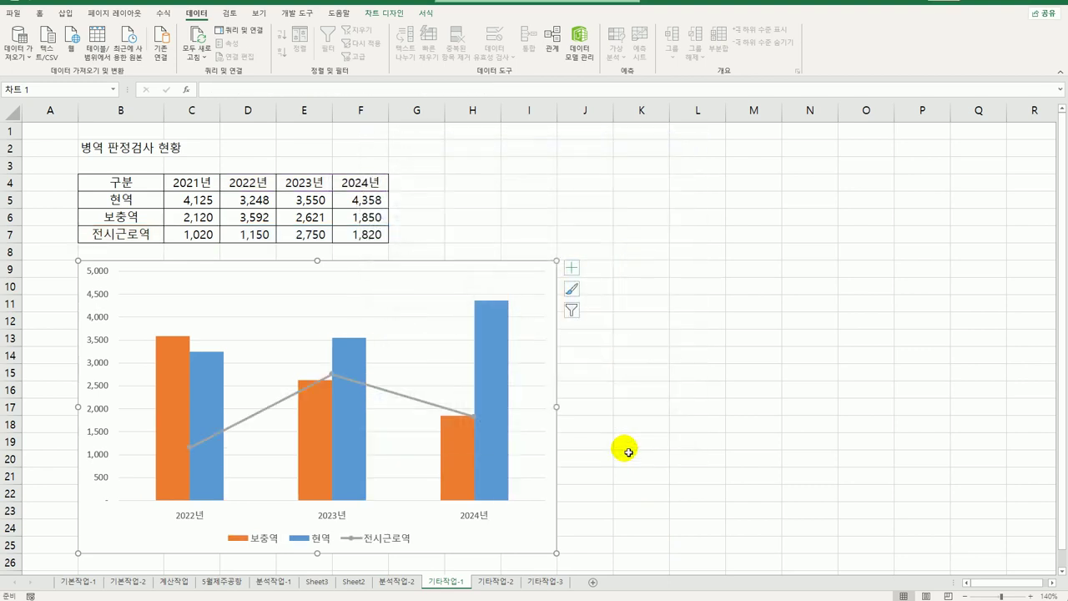
Give the 전시근로역 line series 기본 제공 markers with a size of 10, keeping the circle shape.
{"action": "left_click", "coordinate": [332, 376]}
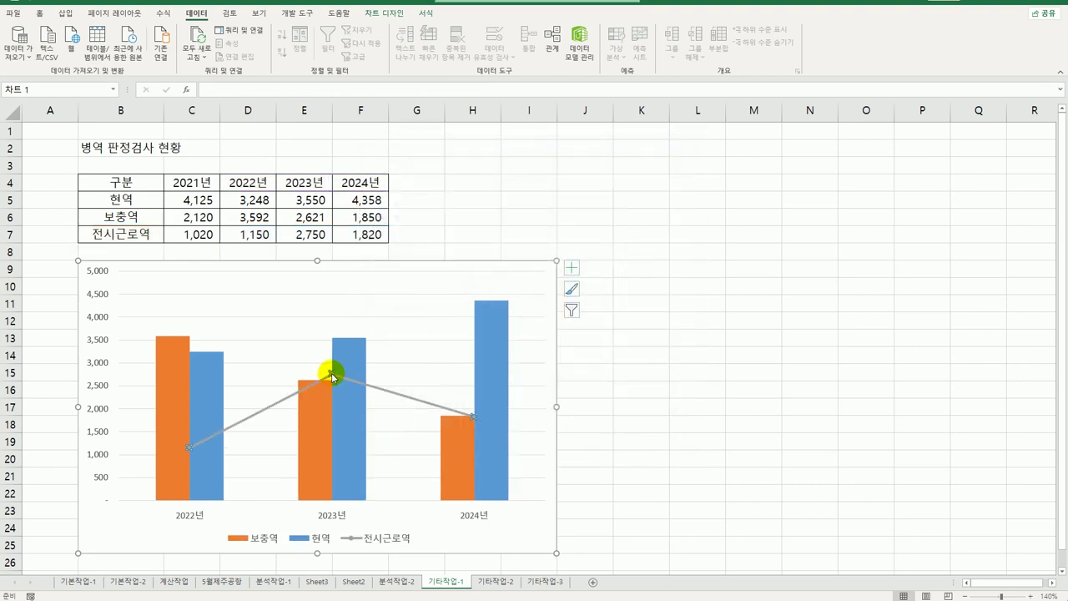
{"action": "right_click", "coordinate": [331, 376]}
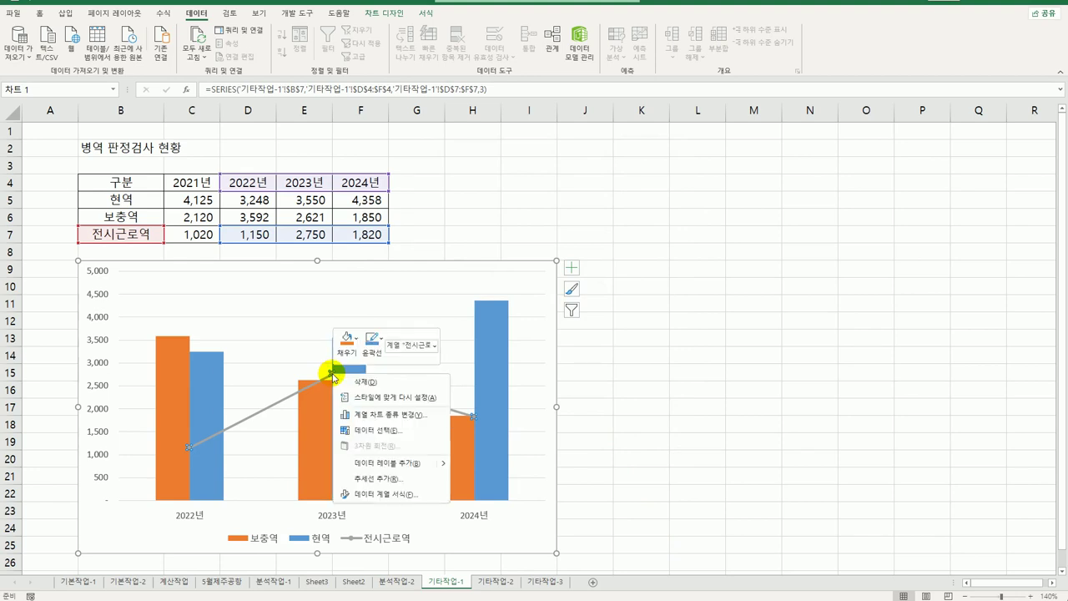
{"action": "left_click", "coordinate": [410, 493]}
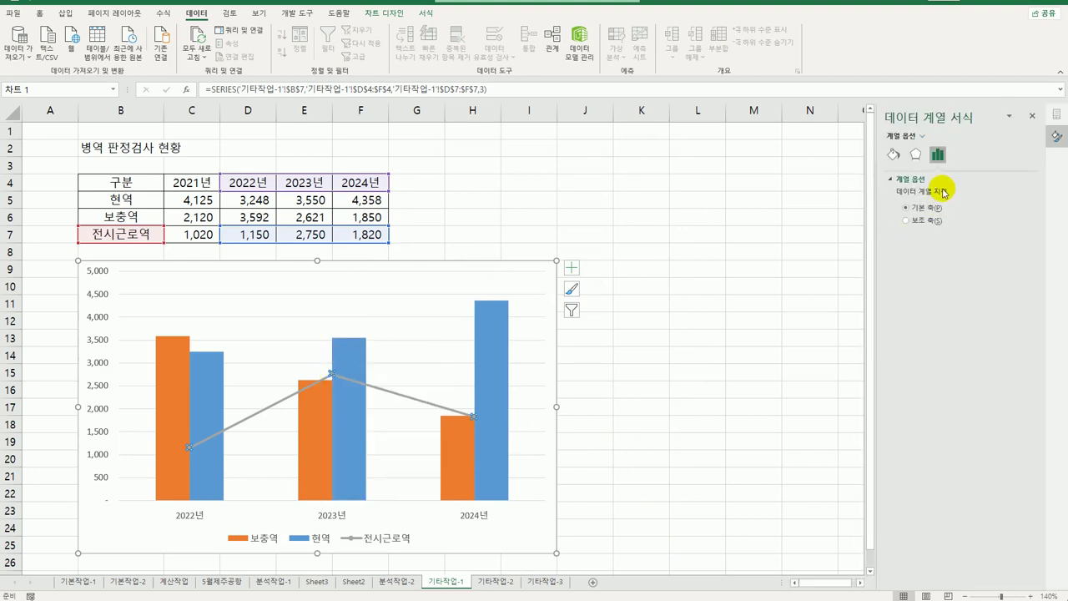
{"action": "left_click", "coordinate": [893, 155]}
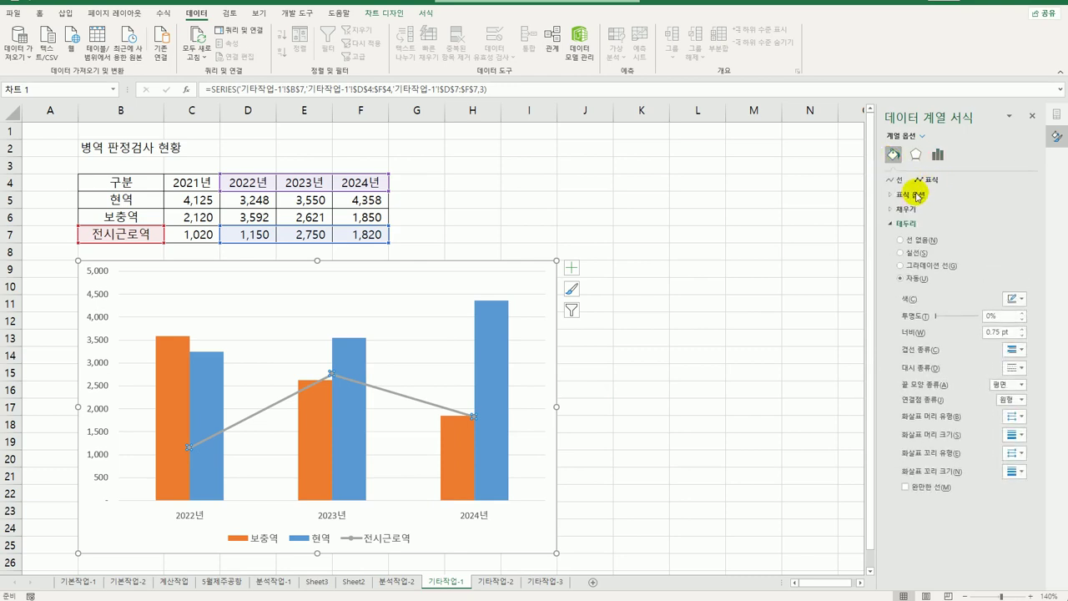
{"action": "left_click", "coordinate": [918, 197]}
{"action": "left_click", "coordinate": [918, 237]}
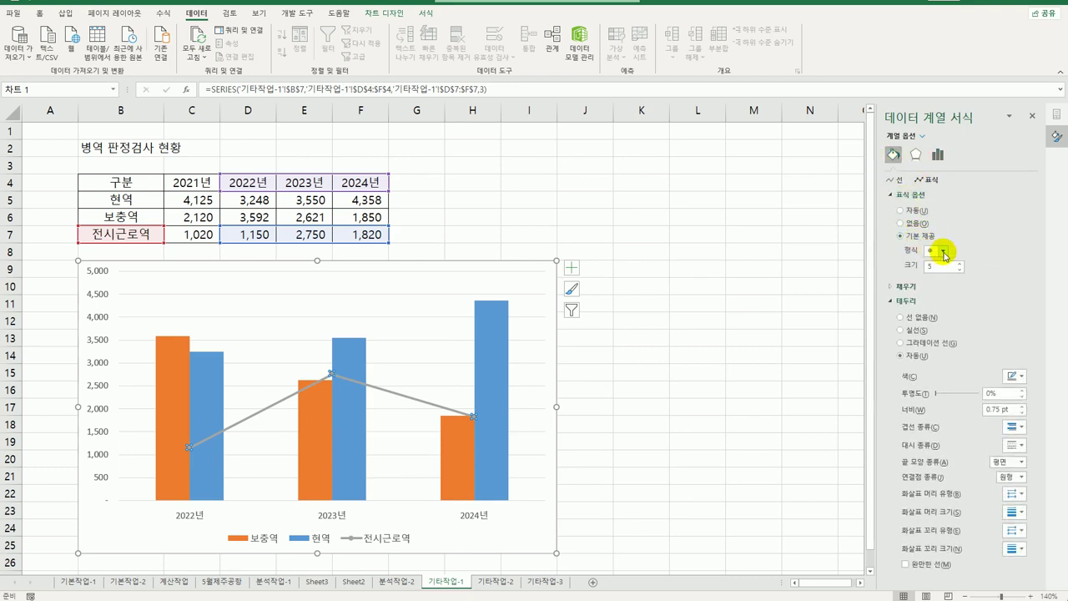
{"action": "left_click", "coordinate": [944, 252]}
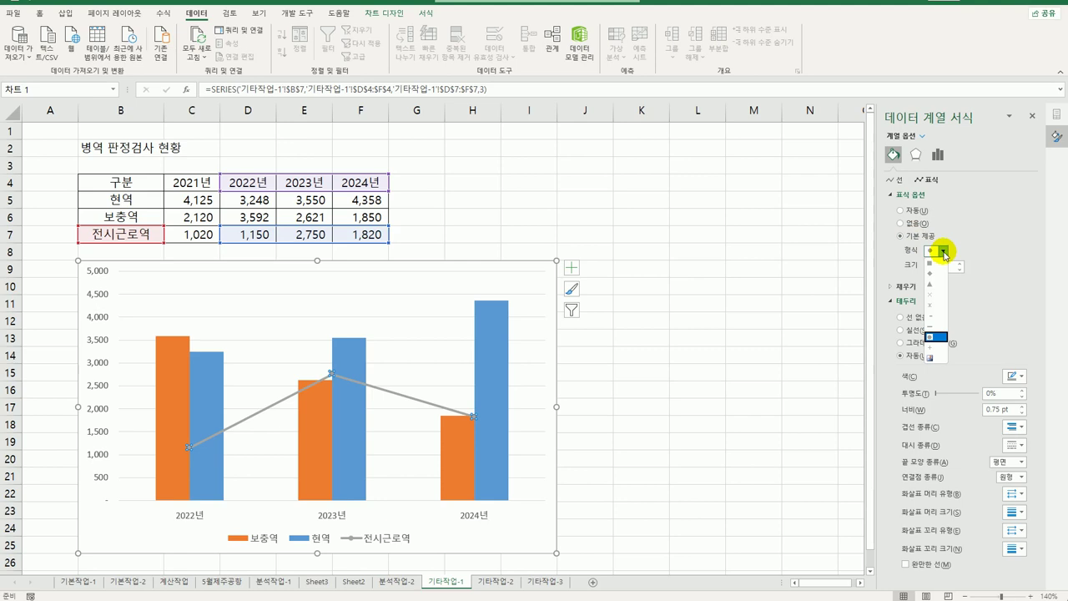
{"action": "left_click", "coordinate": [956, 230]}
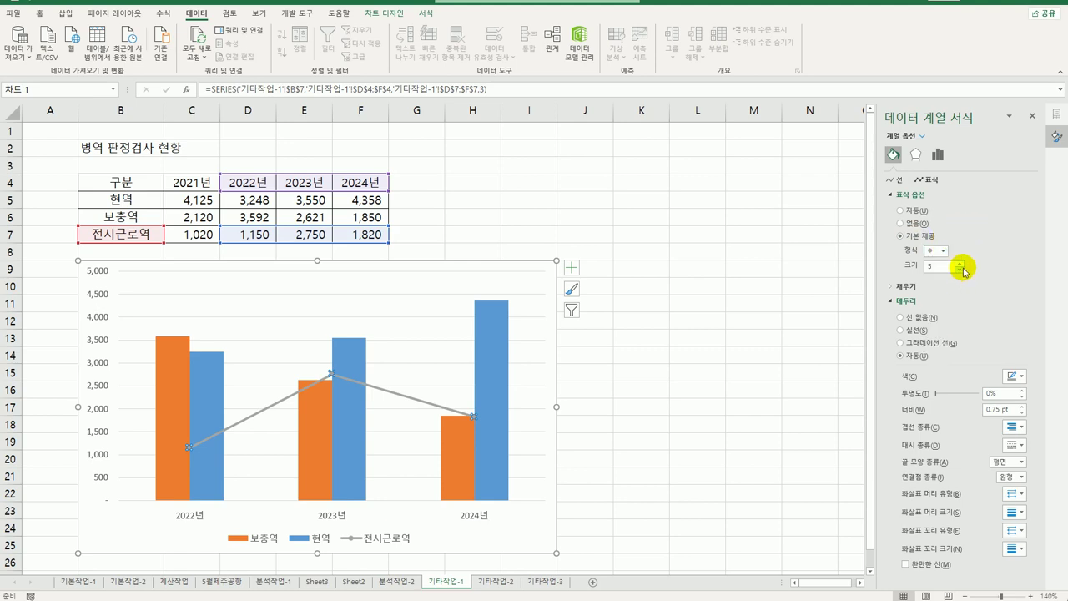
{"action": "left_click", "coordinate": [960, 264]}
{"action": "left_click", "coordinate": [960, 264]}
{"action": "left_click", "coordinate": [960, 264]}
{"action": "left_click", "coordinate": [960, 264]}
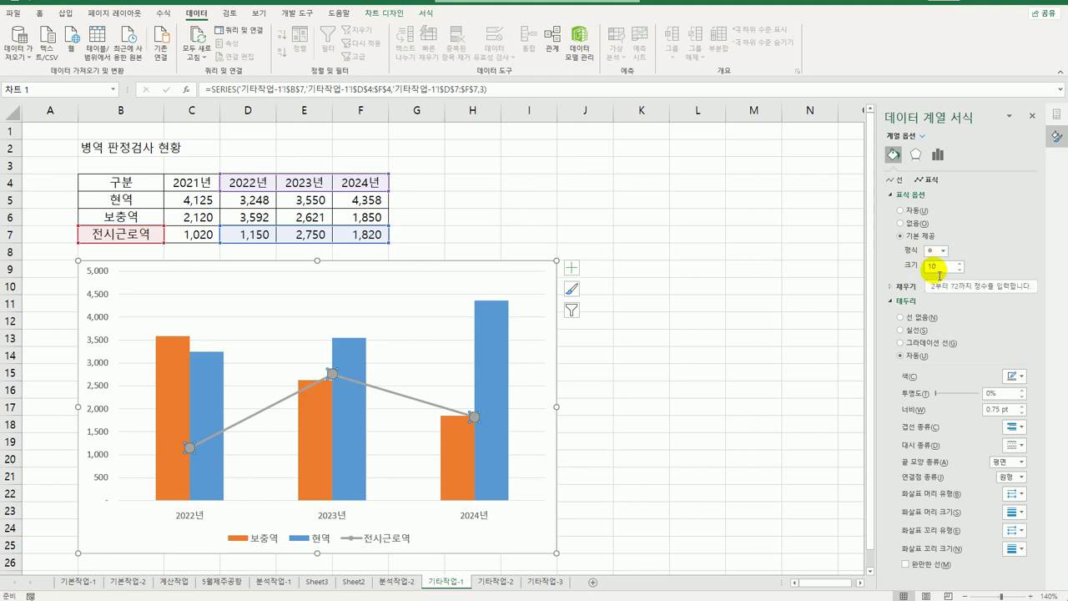
Add a chart title and link it to cell B2 of the 기타작업-1 sheet.
{"action": "left_click", "coordinate": [572, 269]}
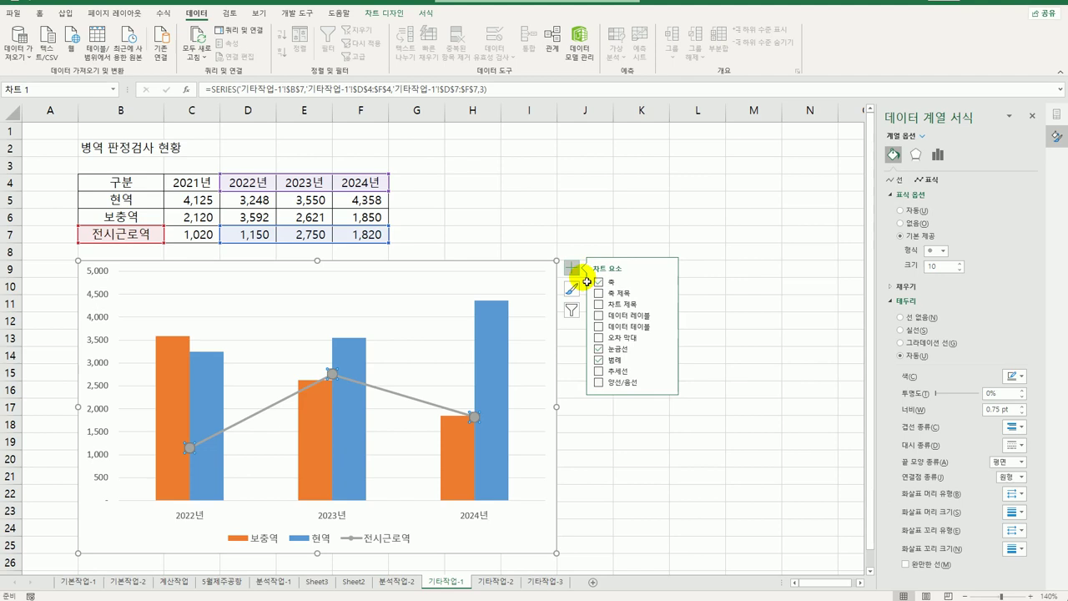
{"action": "left_click", "coordinate": [623, 304]}
{"action": "left_click", "coordinate": [241, 91]}
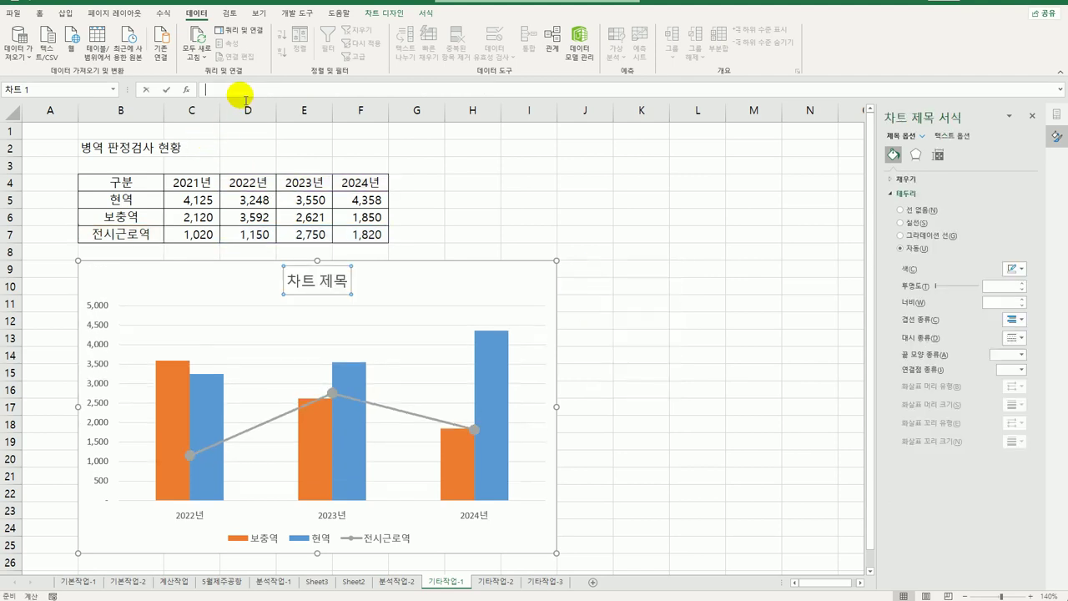
{"action": "type", "text": "="}
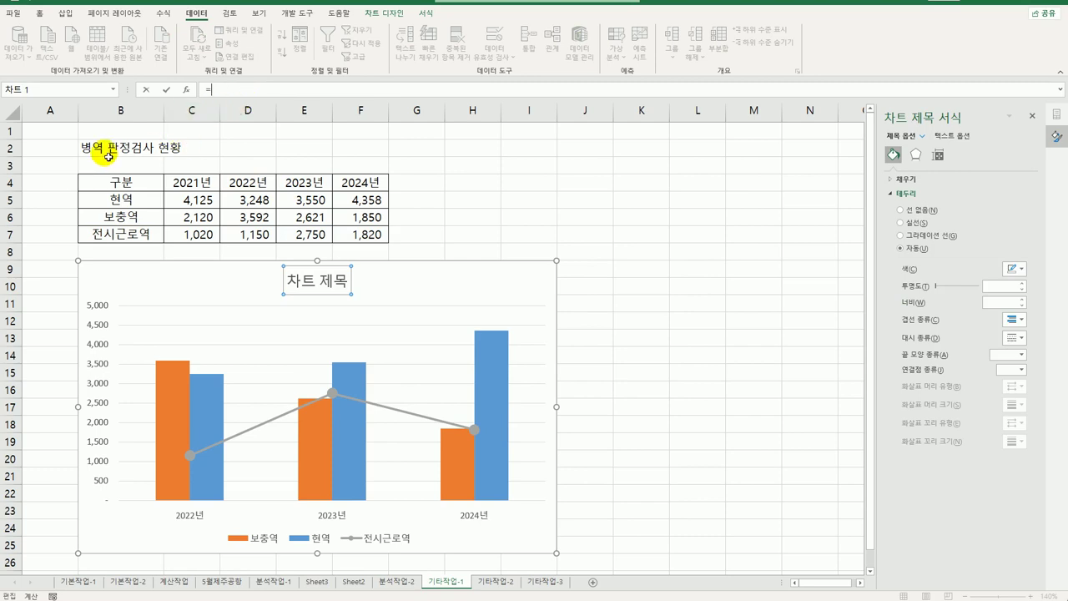
{"action": "left_click", "coordinate": [101, 151]}
{"action": "key", "text": "Return"}
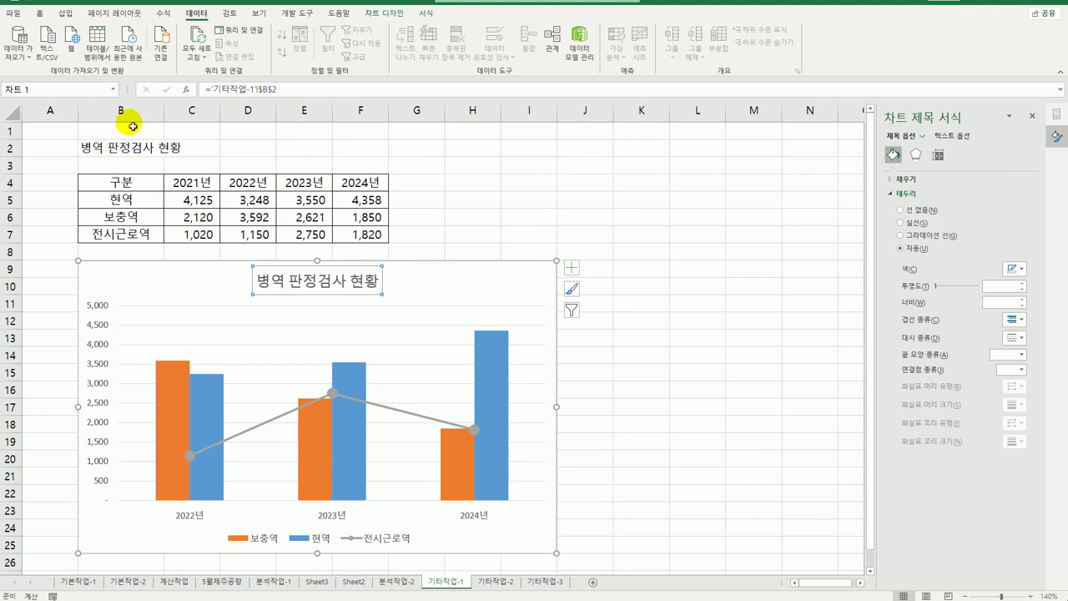
Add both the 기본 가로 and 기본 세로 axis titles to the chart.
{"action": "left_click", "coordinate": [575, 270]}
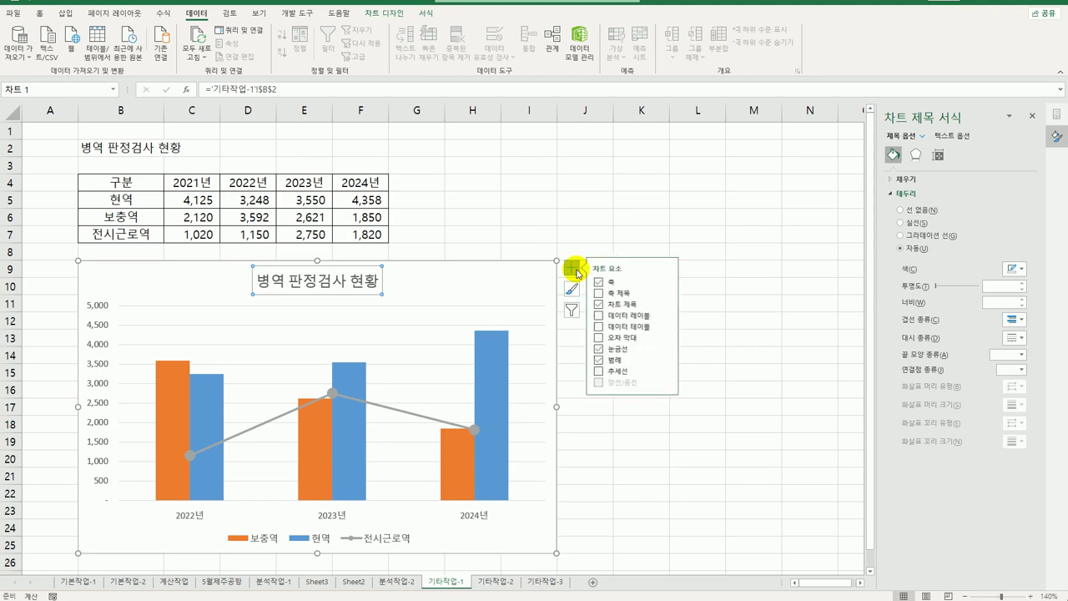
{"action": "left_click", "coordinate": [665, 293]}
{"action": "left_click", "coordinate": [707, 297]}
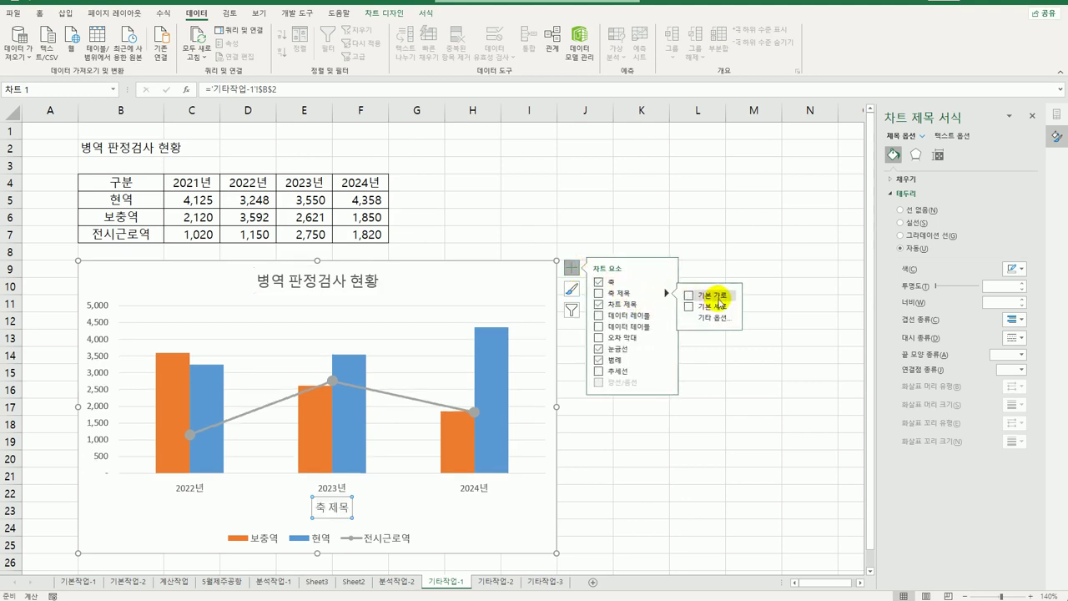
{"action": "left_click", "coordinate": [716, 307]}
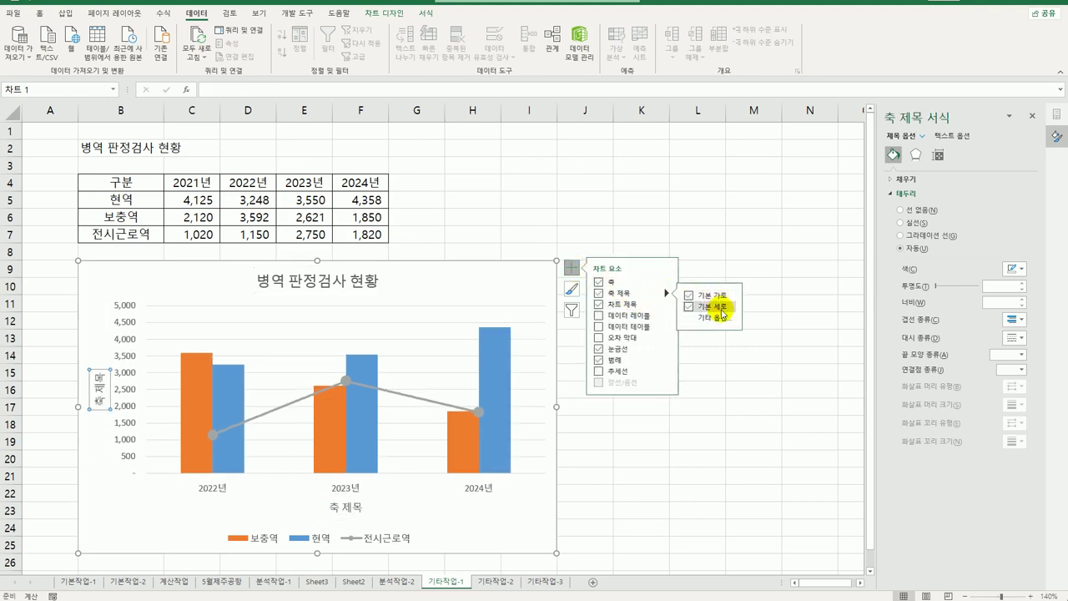
Change the horizontal axis title to 연도 and the vertical axis title to 인원수.
{"action": "left_click", "coordinate": [344, 511]}
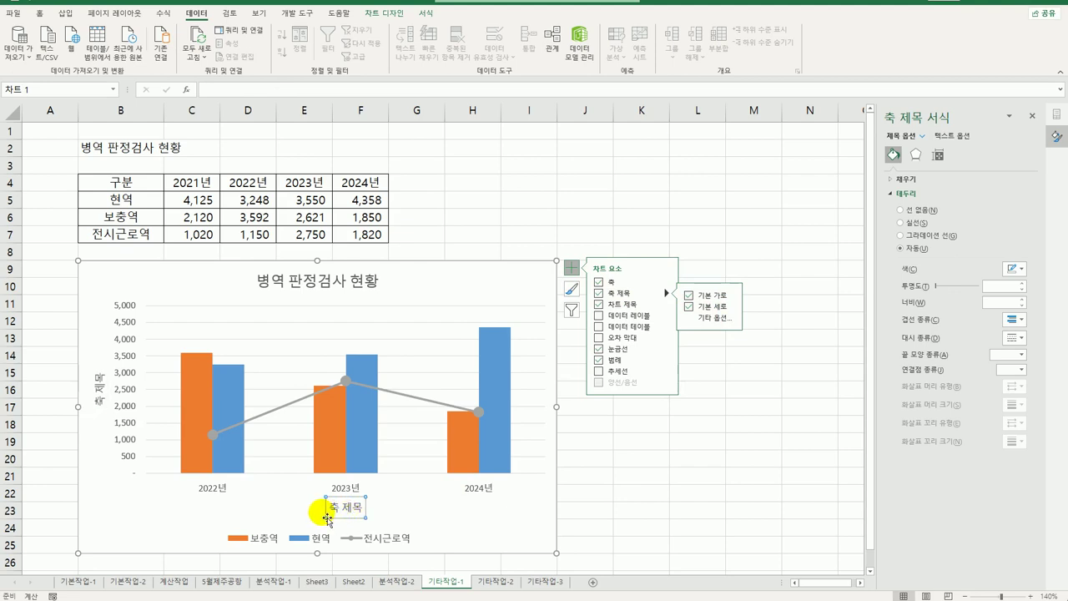
{"action": "left_click_drag", "start_coordinate": [331, 507], "coordinate": [388, 520]}
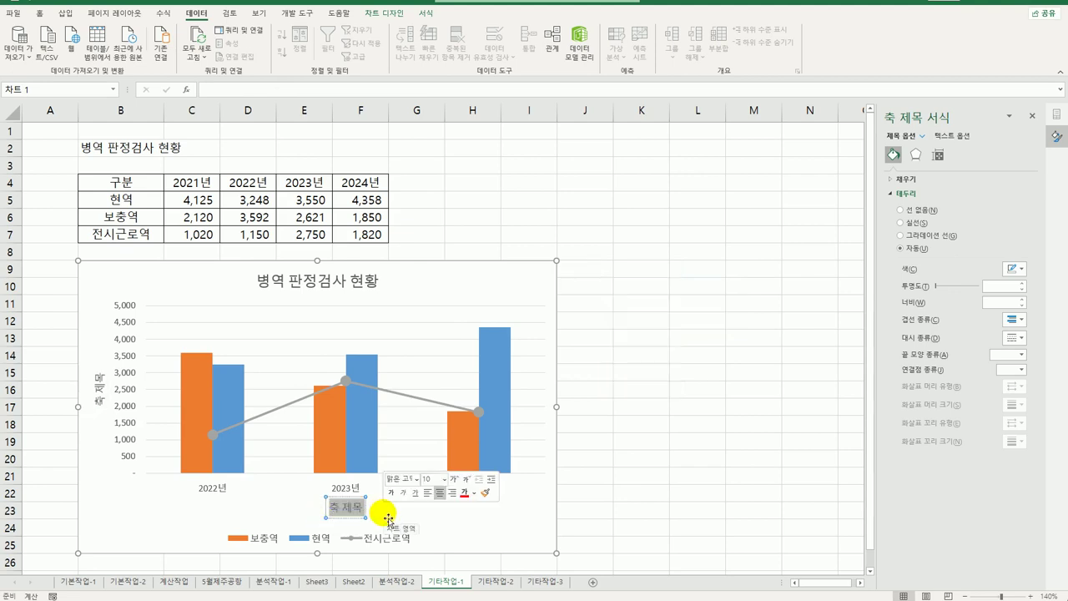
{"action": "type", "text": "연도"}
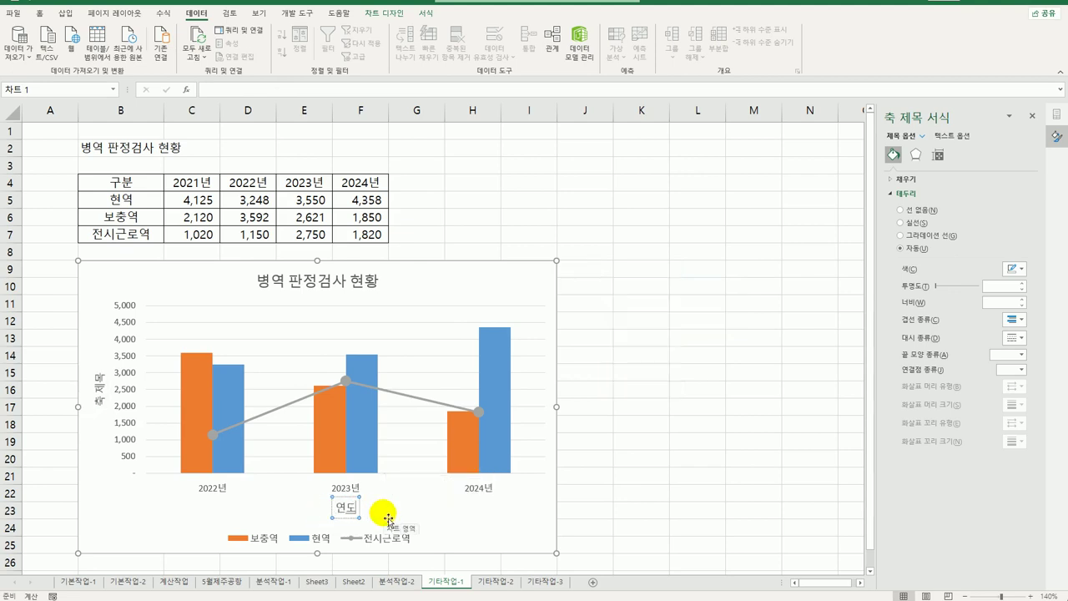
{"action": "left_click_drag", "start_coordinate": [92, 374], "coordinate": [105, 411]}
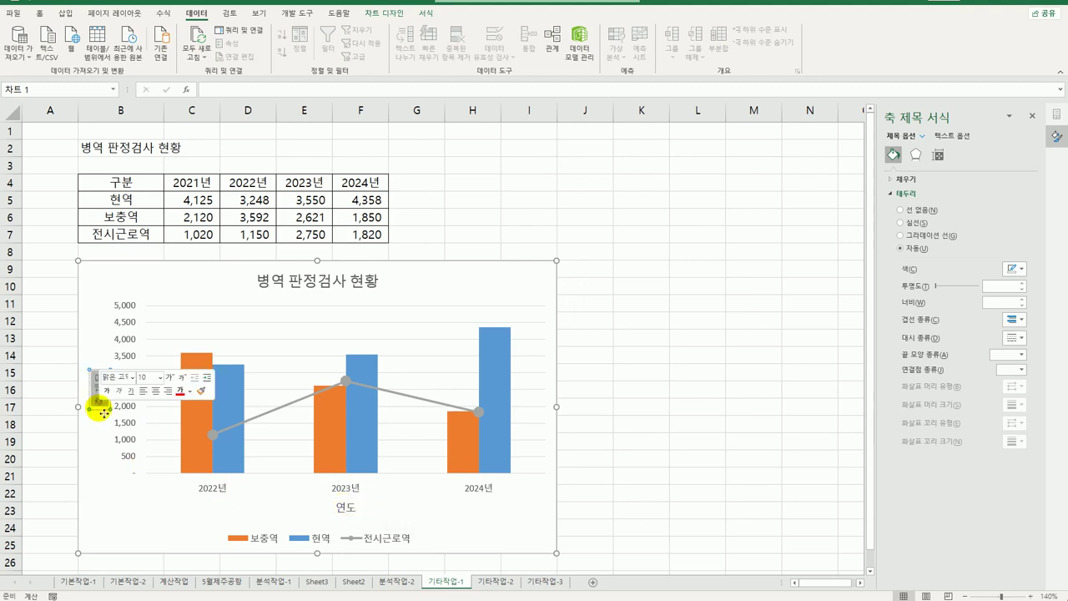
{"action": "type", "text": "인원"}
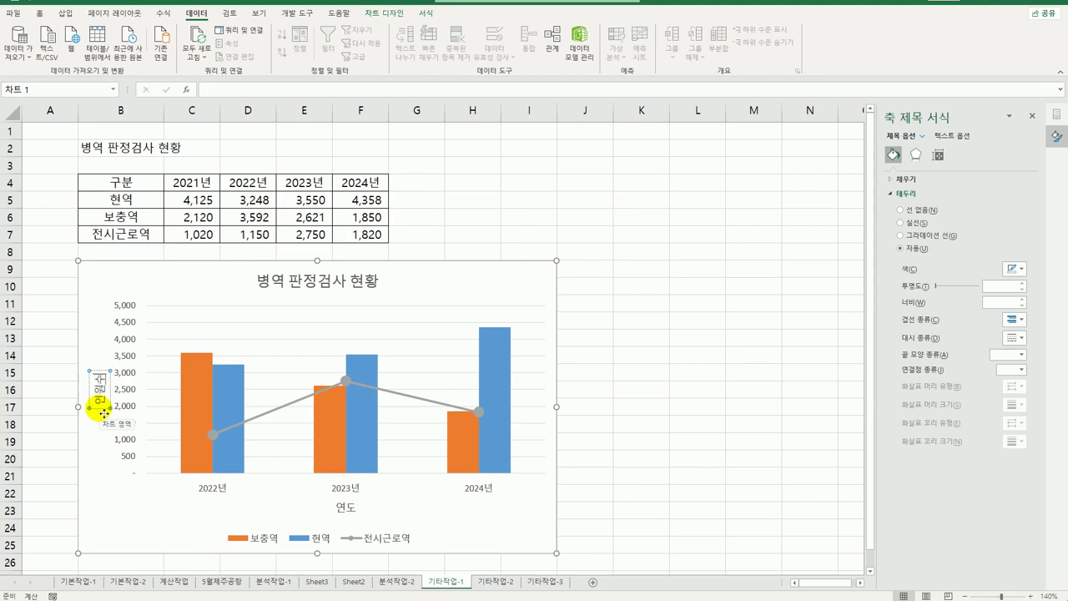
{"action": "key", "text": "Escape"}
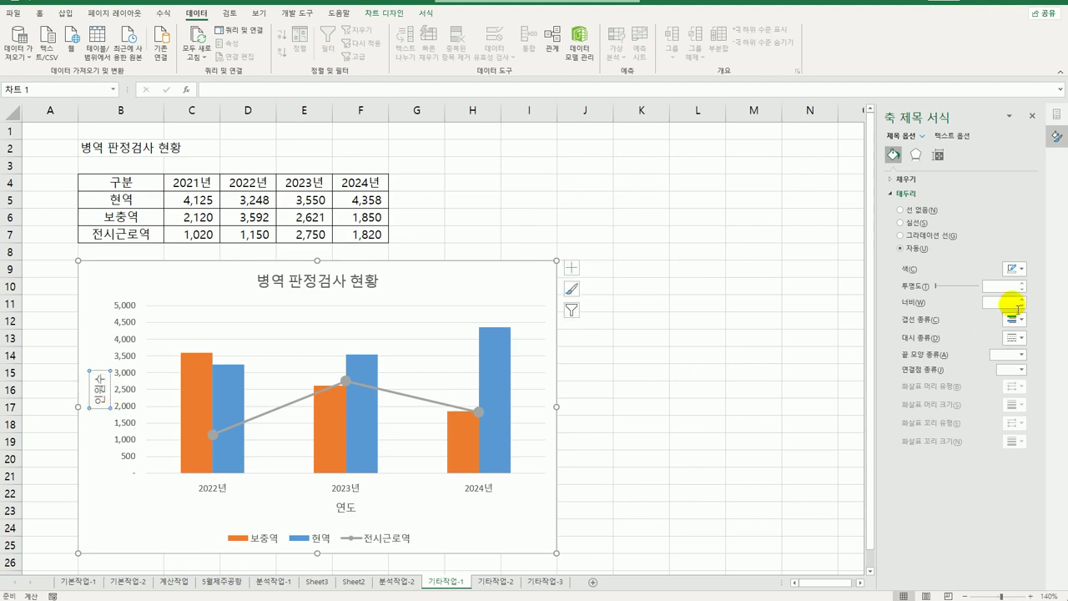
Set the text direction of the vertical axis title 인원수 to 스택형.
{"action": "left_click", "coordinate": [939, 156]}
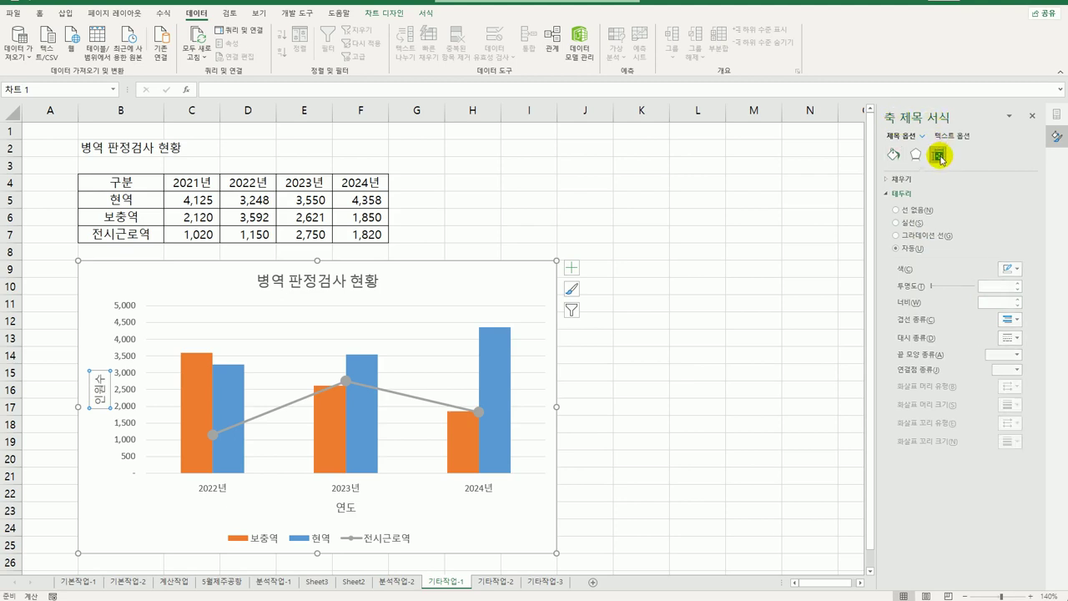
{"action": "left_click", "coordinate": [998, 209]}
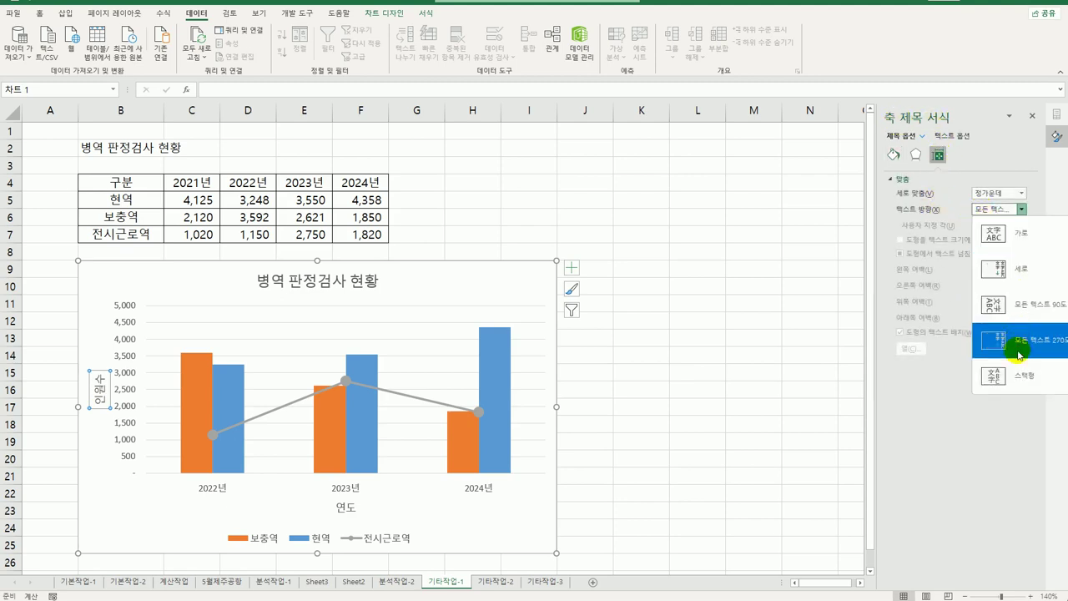
{"action": "left_click", "coordinate": [1013, 376]}
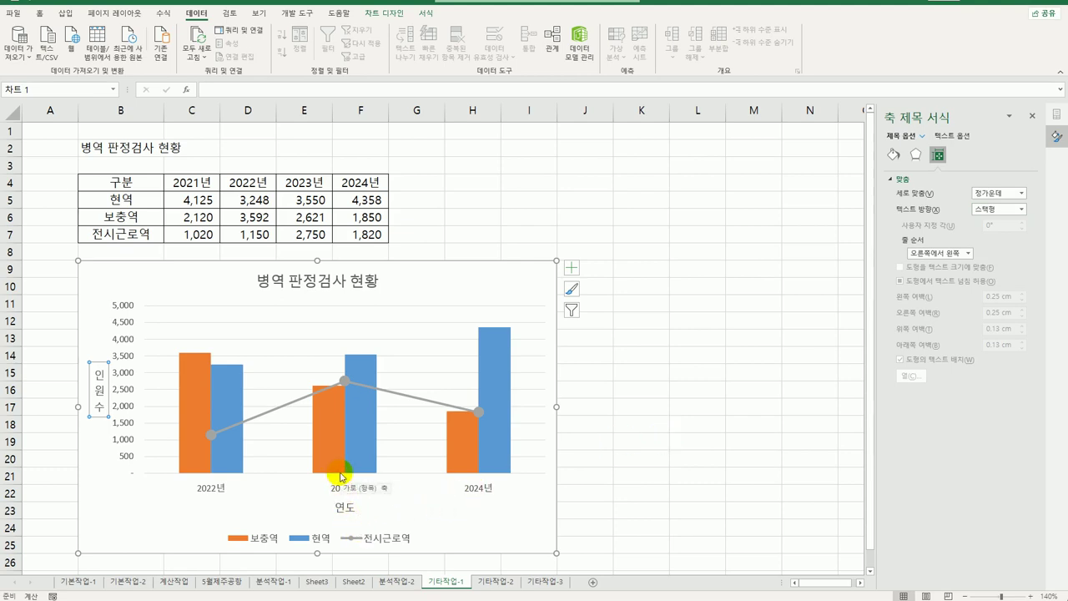
Add a data label to only the 2023년 column of the 현역 series.
{"action": "left_click", "coordinate": [361, 419]}
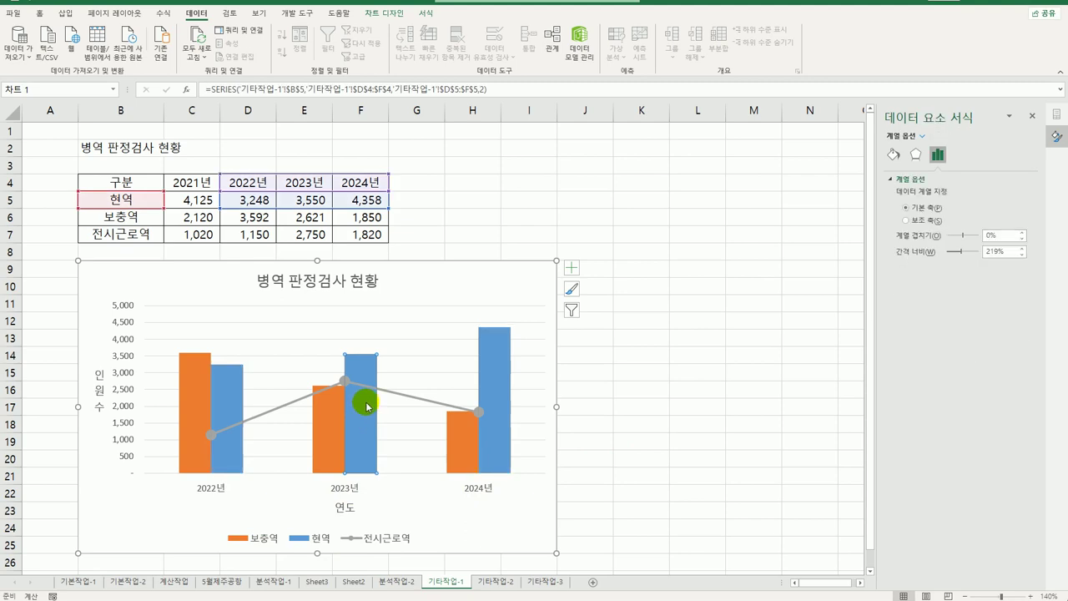
{"action": "right_click", "coordinate": [367, 406]}
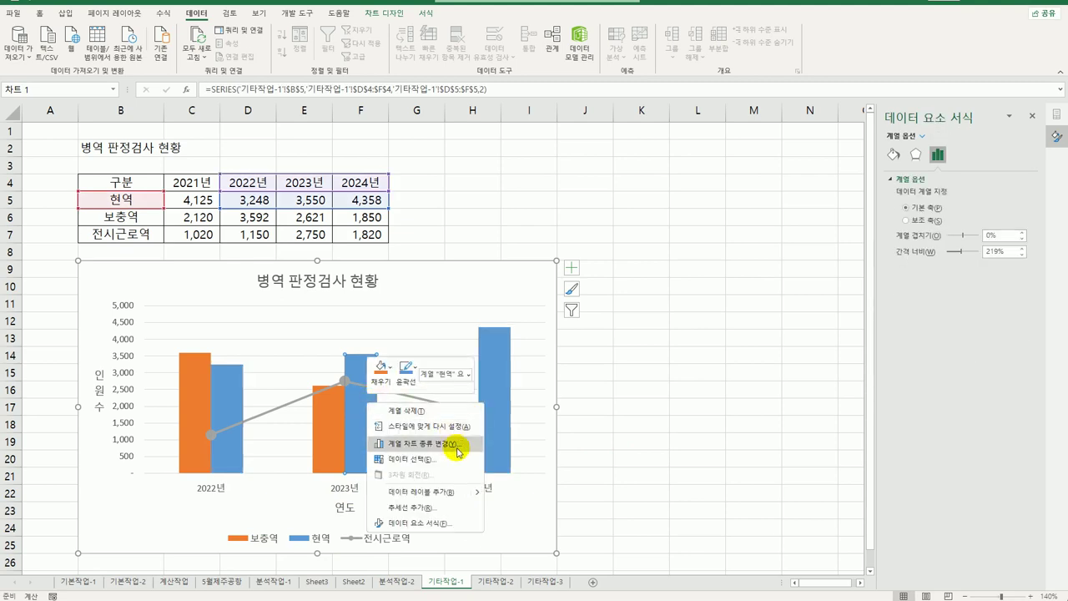
{"action": "left_click", "coordinate": [437, 493]}
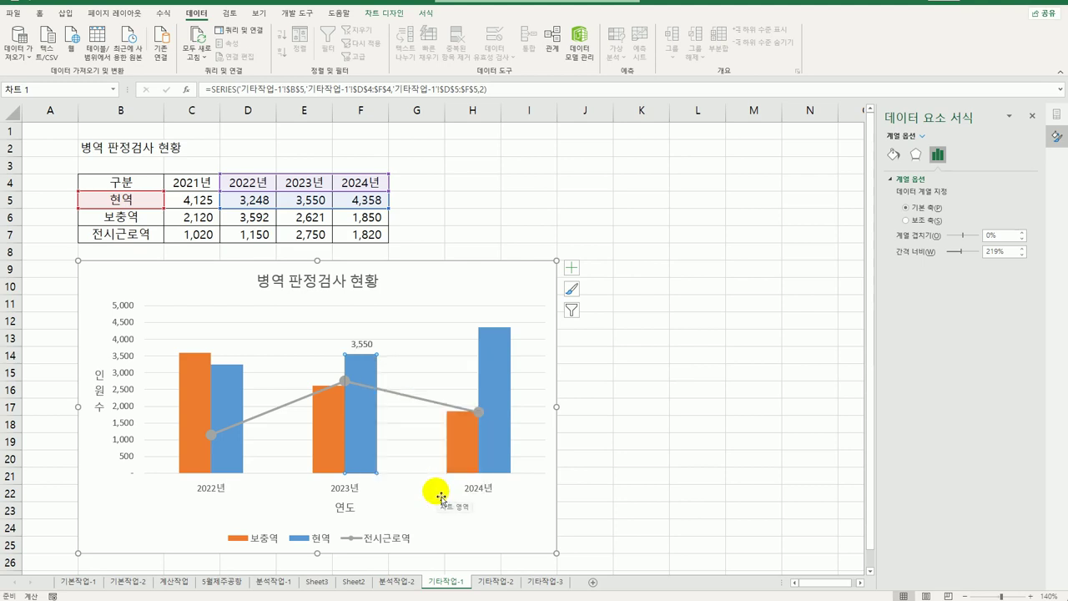
Set the vertical value axis minimum to 1000 and its major unit to 1000.
{"action": "left_click", "coordinate": [131, 380]}
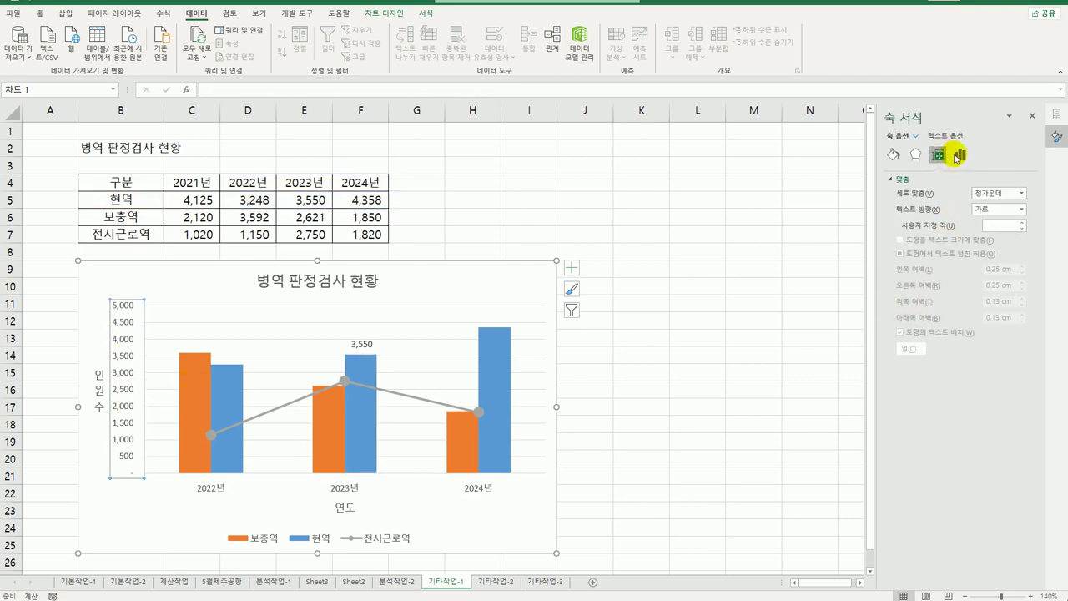
{"action": "left_click", "coordinate": [959, 157]}
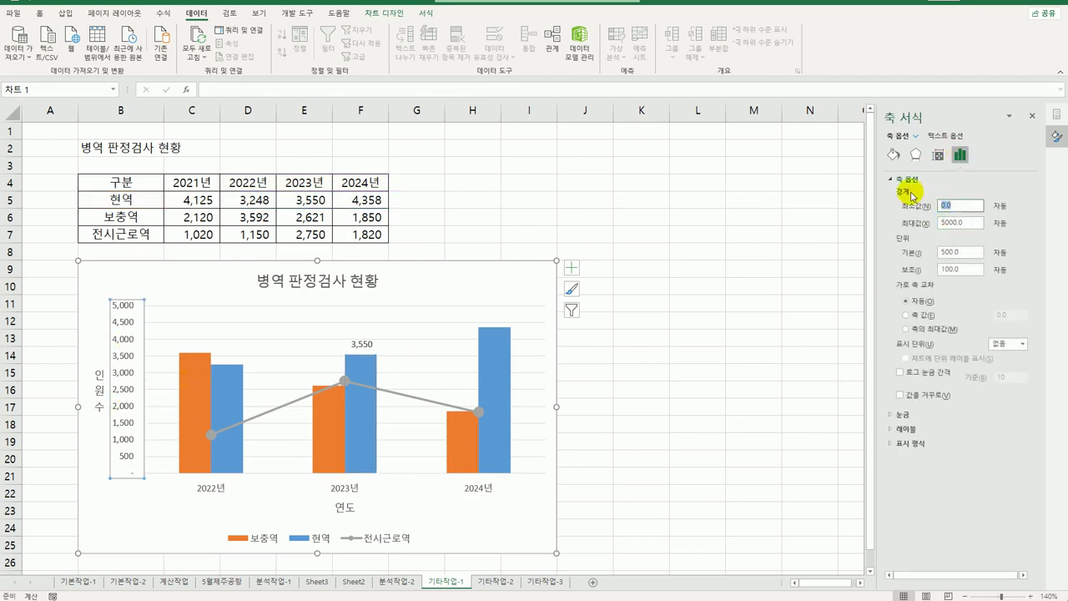
{"action": "type", "text": "1000"}
{"action": "double_click", "coordinate": [960, 252]}
{"action": "type", "text": "1000"}
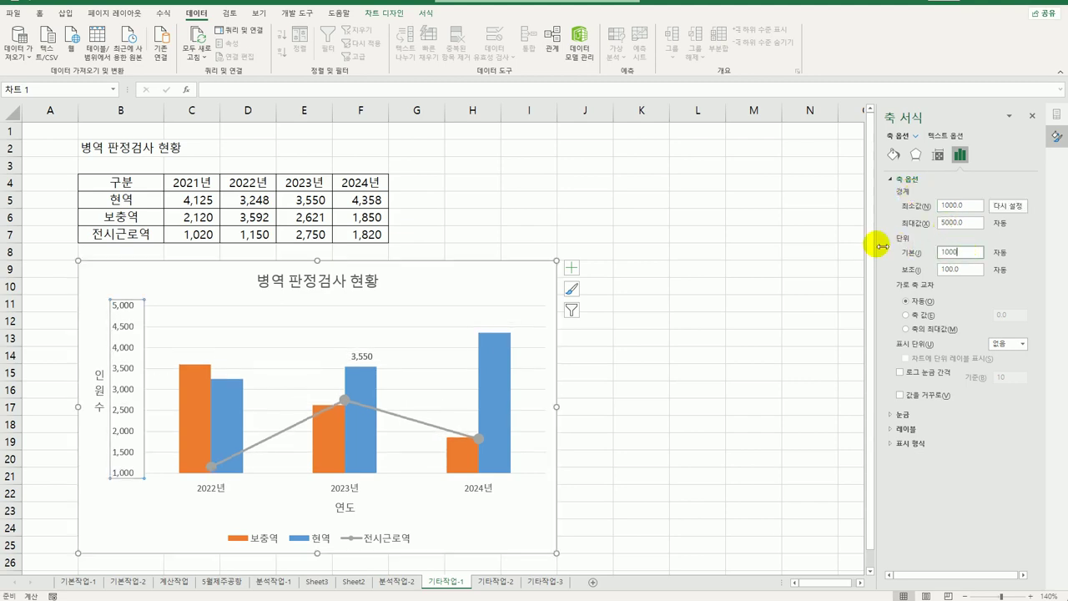
{"action": "key", "text": "Return"}
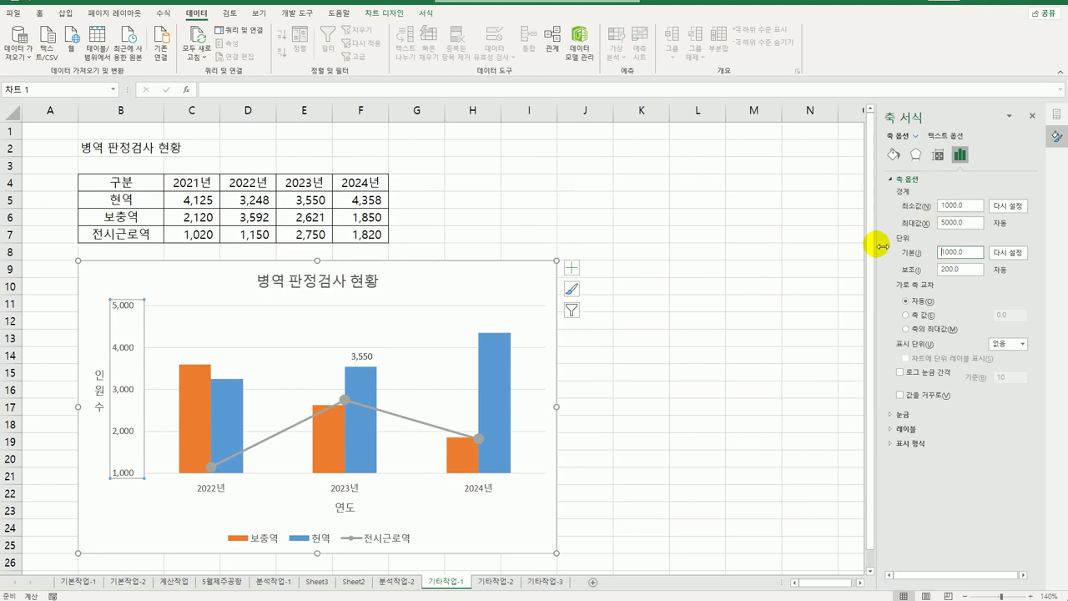
Set the border of the 병역 판정검사 현황 chart area to a solid line in standard blue.
{"action": "left_click", "coordinate": [547, 291]}
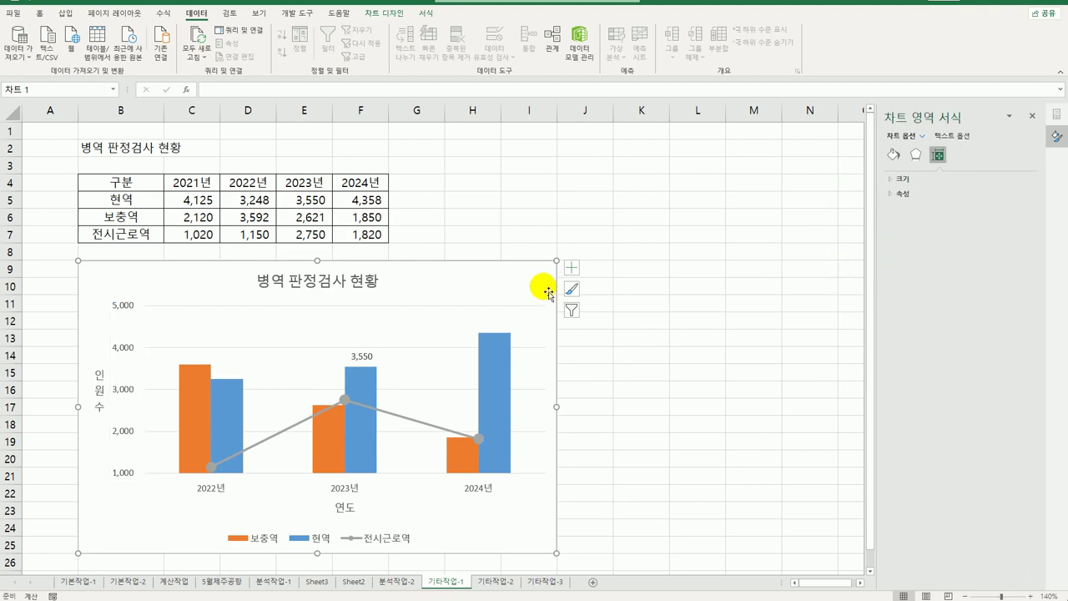
{"action": "left_click", "coordinate": [894, 153]}
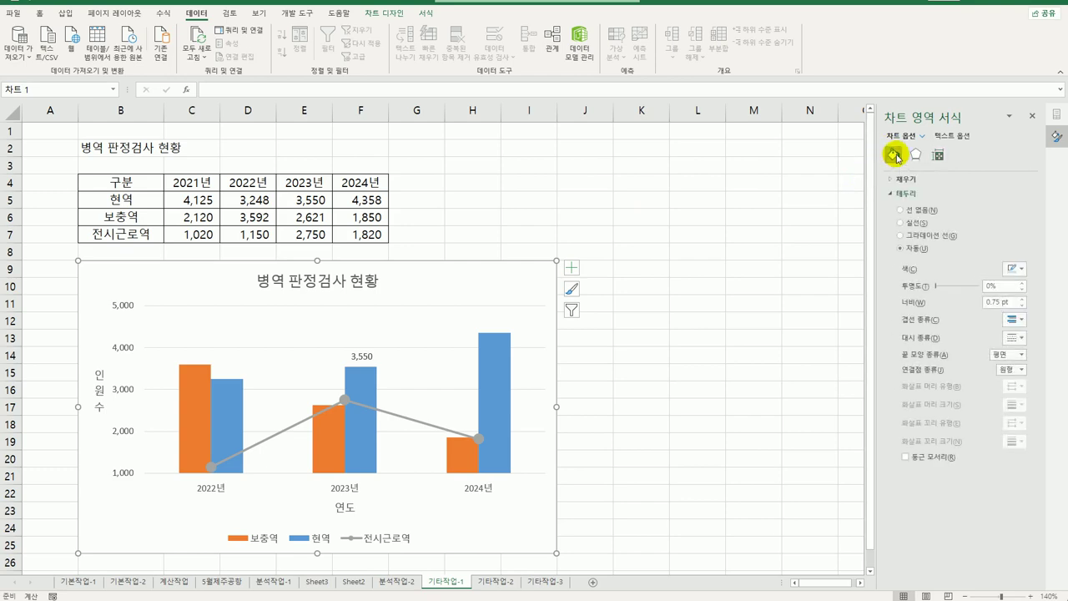
{"action": "left_click", "coordinate": [905, 194]}
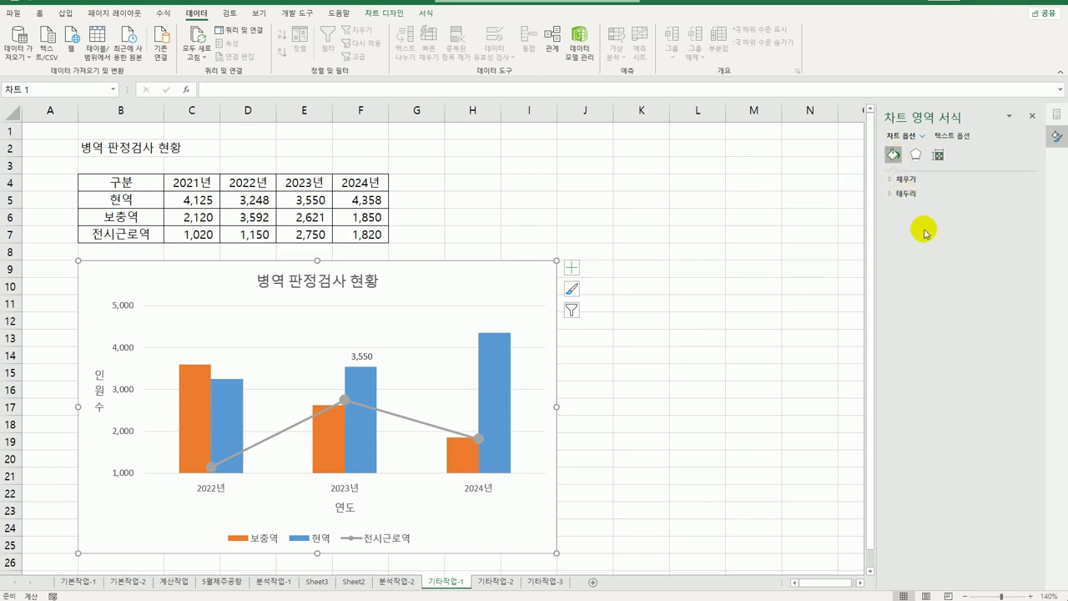
{"action": "left_click", "coordinate": [905, 194]}
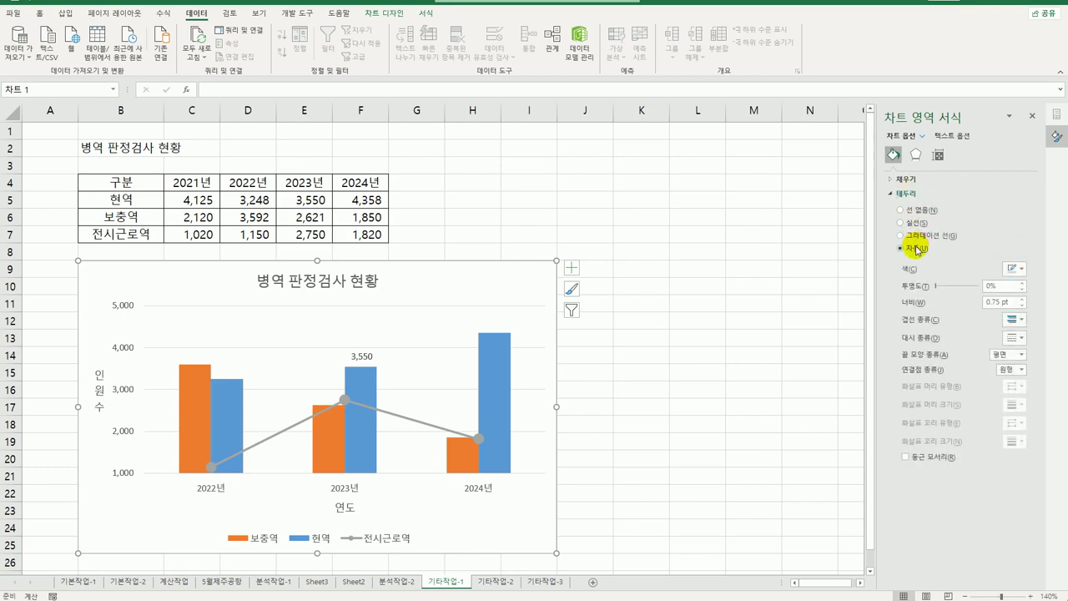
{"action": "left_click", "coordinate": [1013, 269]}
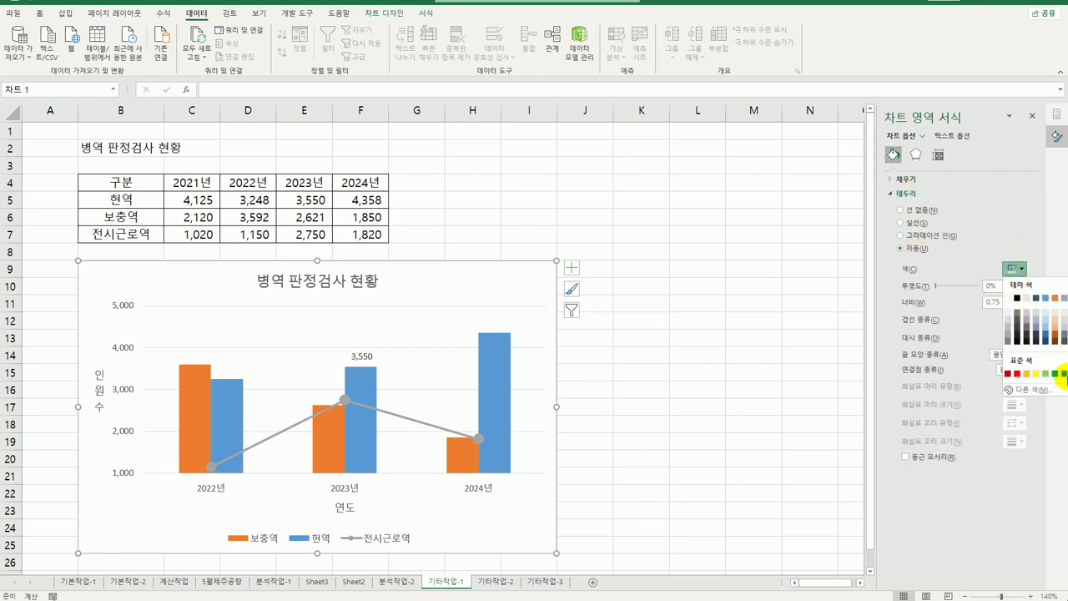
{"action": "left_click", "coordinate": [1064, 374]}
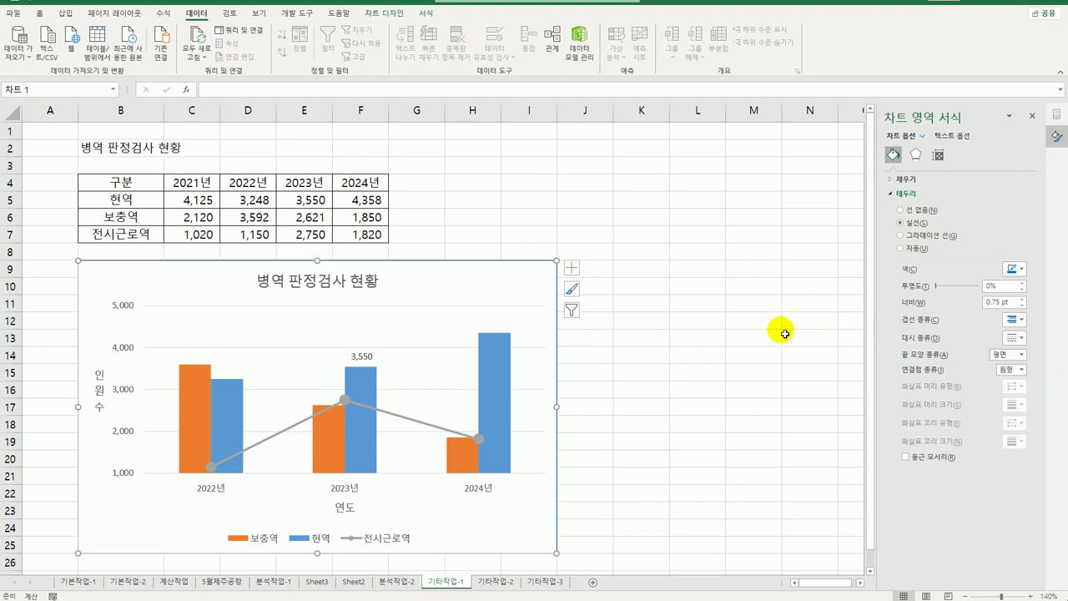
{"action": "left_click", "coordinate": [718, 339]}
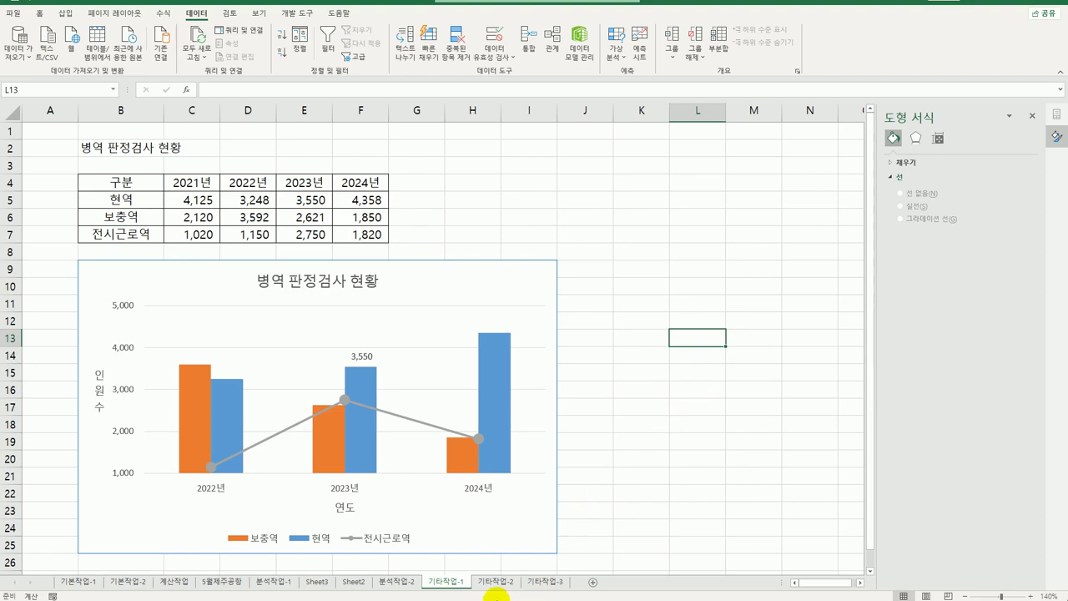
On the 기타작업-2 sheet, draw a form-control button over cells H2:I3.
{"action": "left_click", "coordinate": [496, 582]}
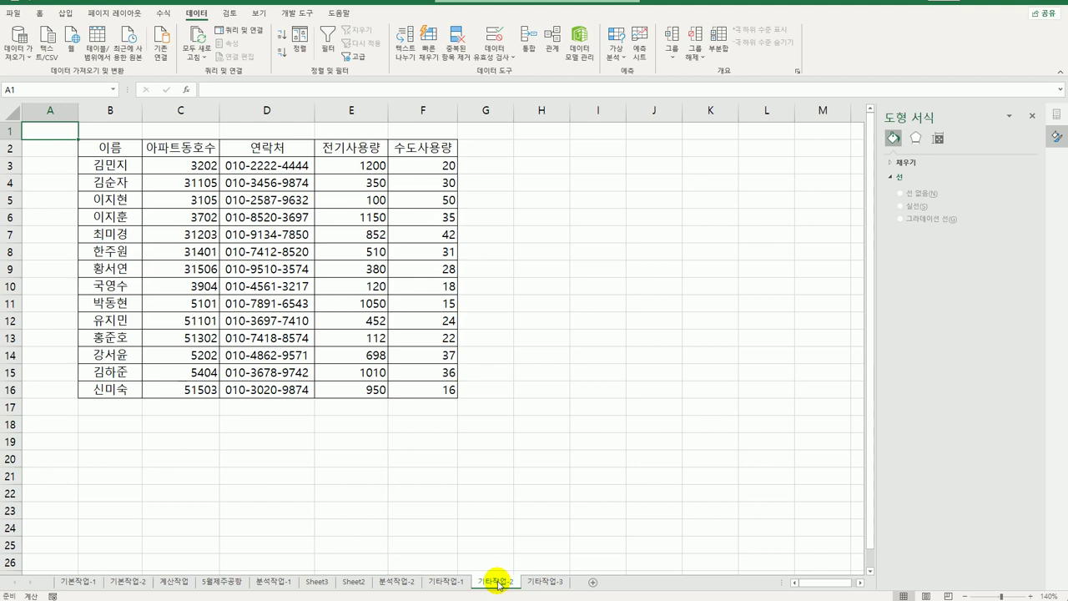
{"action": "left_click", "coordinate": [584, 421]}
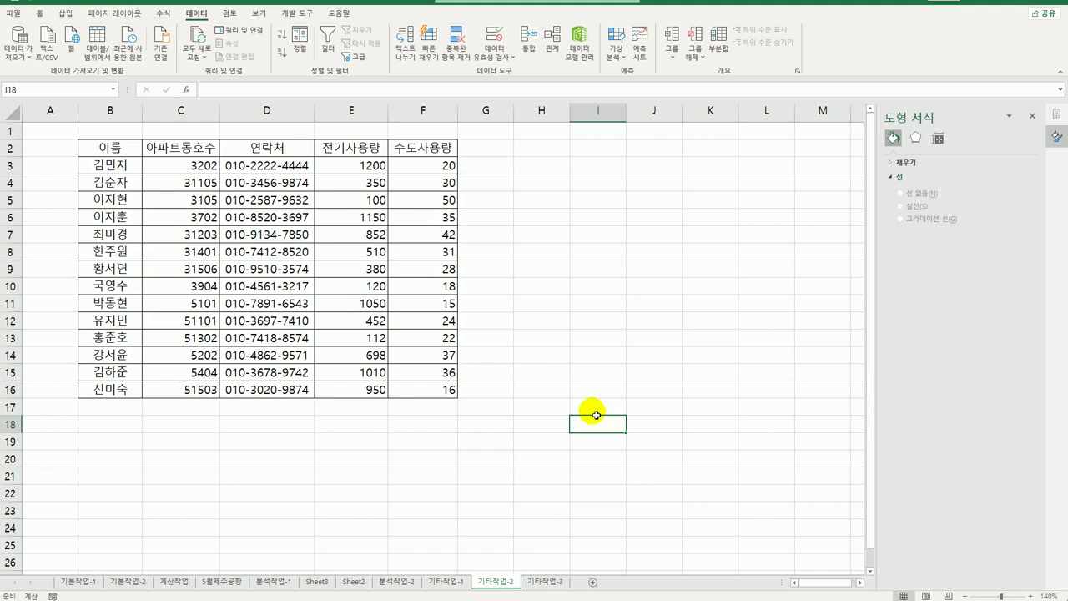
{"action": "left_click", "coordinate": [297, 14]}
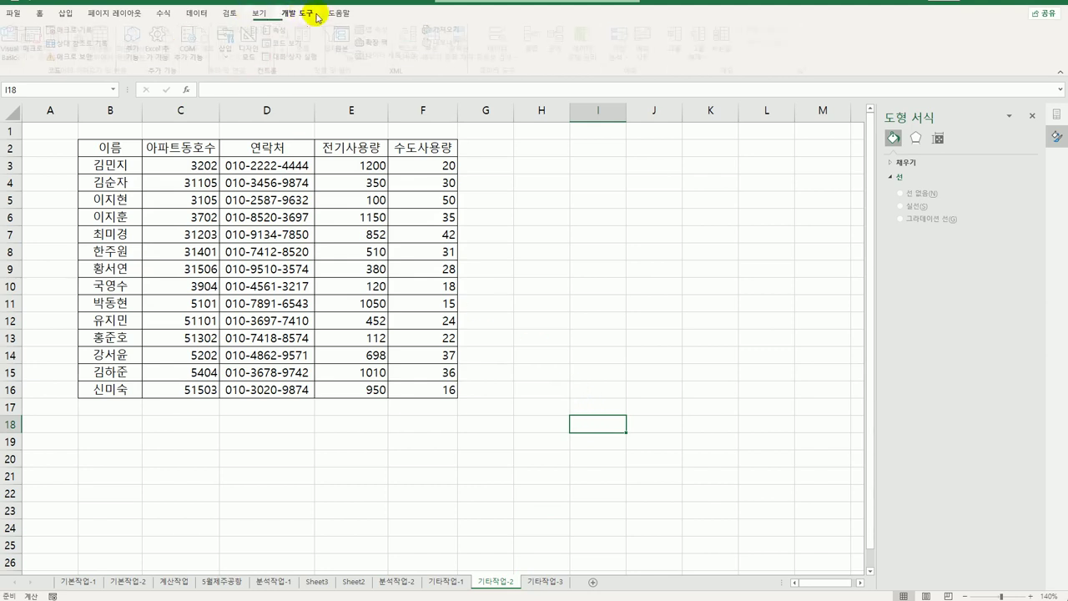
{"action": "left_click", "coordinate": [230, 45]}
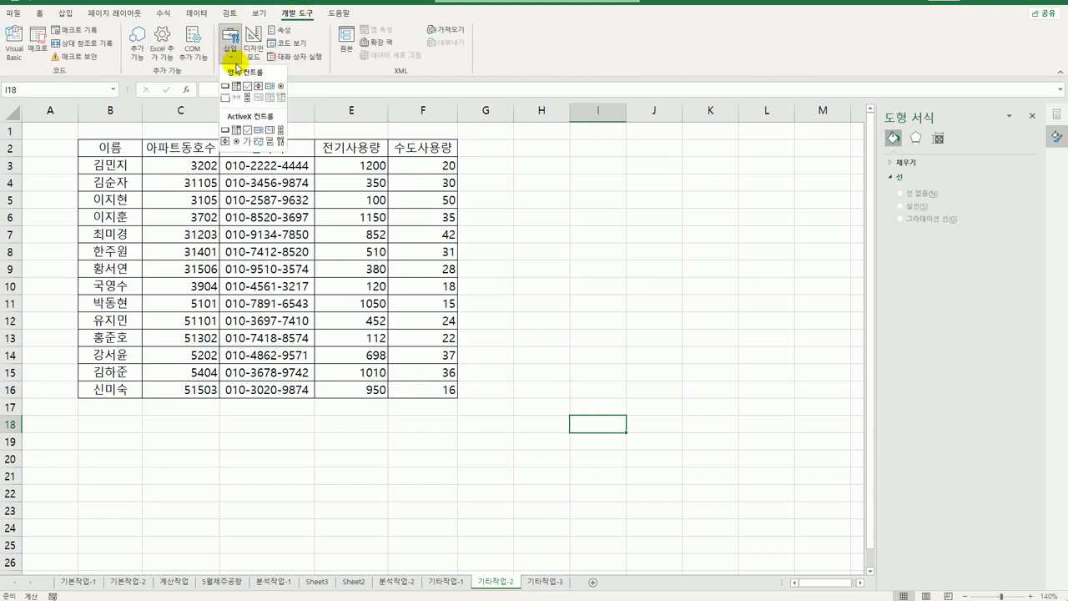
{"action": "left_click", "coordinate": [225, 87]}
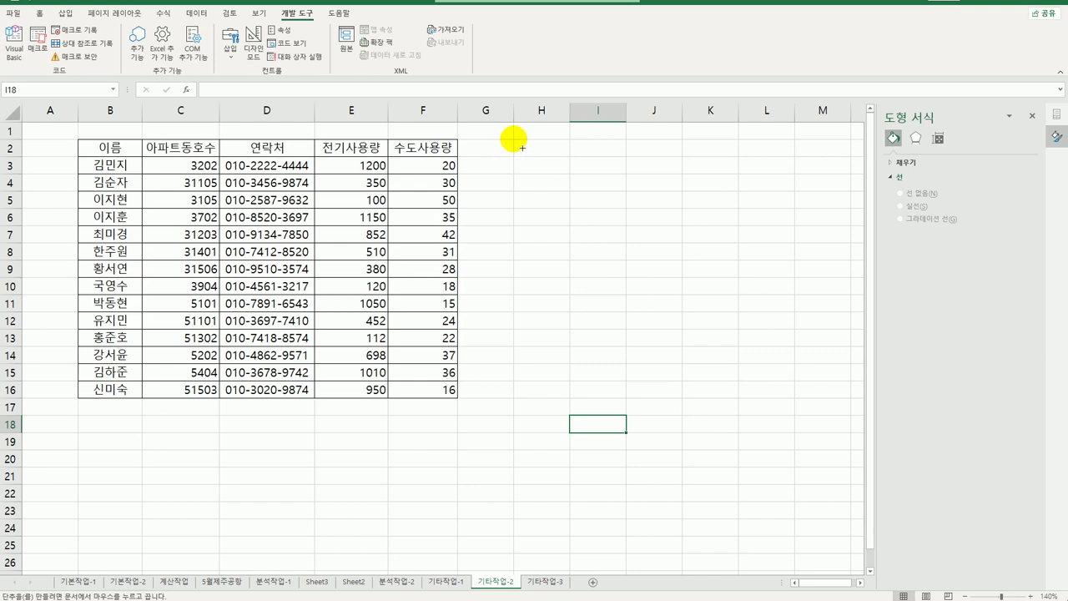
{"action": "left_click_drag", "start_coordinate": [523, 147], "coordinate": [615, 172]}
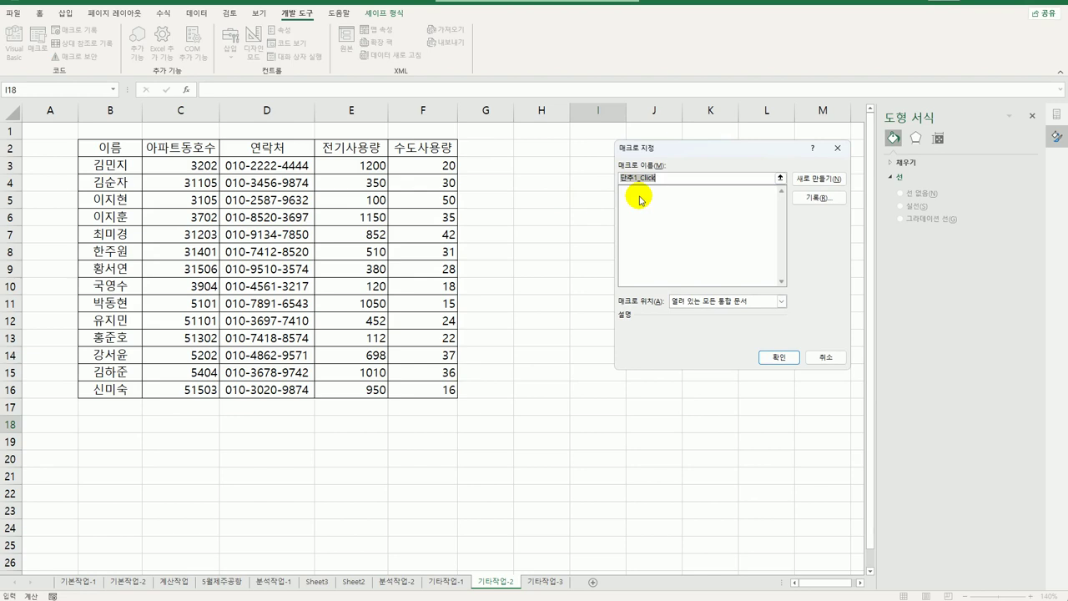
Start recording a macro named 아파트동호수 for the new button, stored in 현재 통합 문서.
{"action": "type", "text": "아파트동호수"}
{"action": "left_click", "coordinate": [819, 198]}
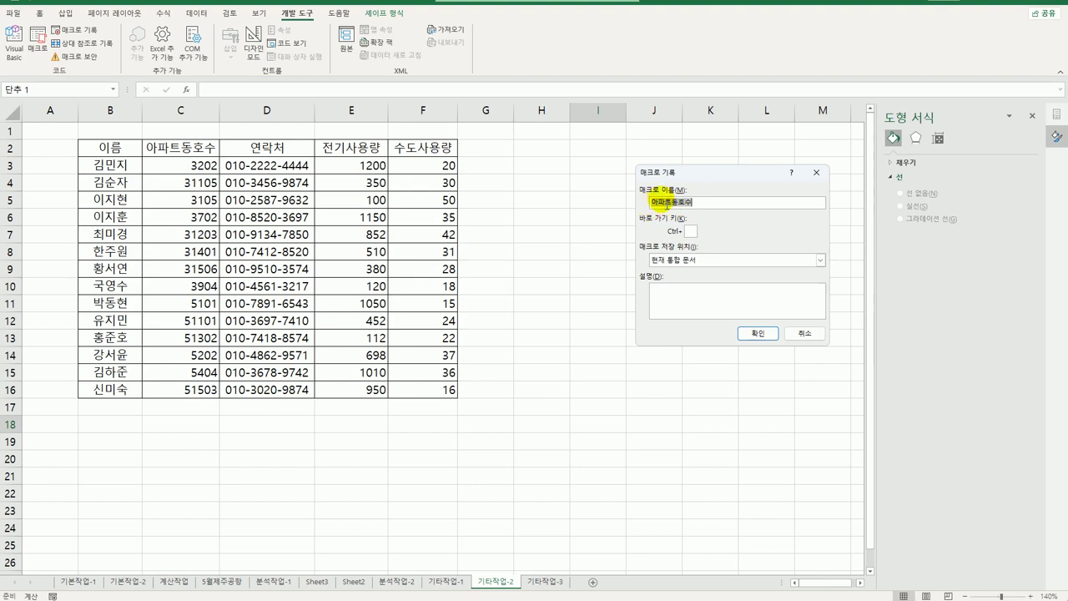
{"action": "left_click", "coordinate": [755, 335]}
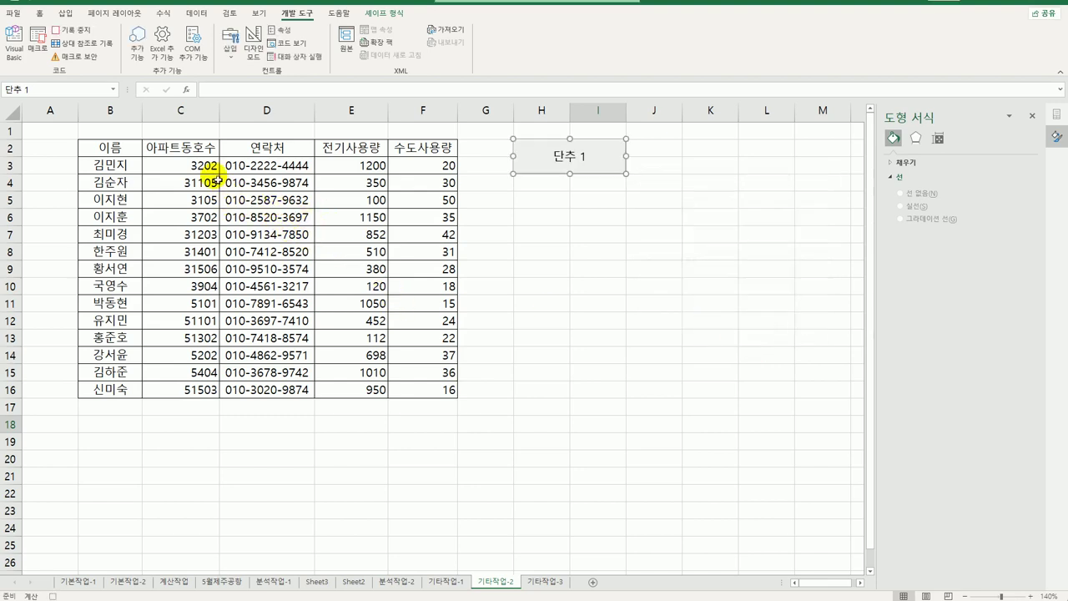
Apply the custom number format [>=10000]0"단지 "0000"호";0"단지 "000"호" to the 아파트동호수 values in C3:C16.
{"action": "left_click_drag", "start_coordinate": [171, 167], "coordinate": [181, 396]}
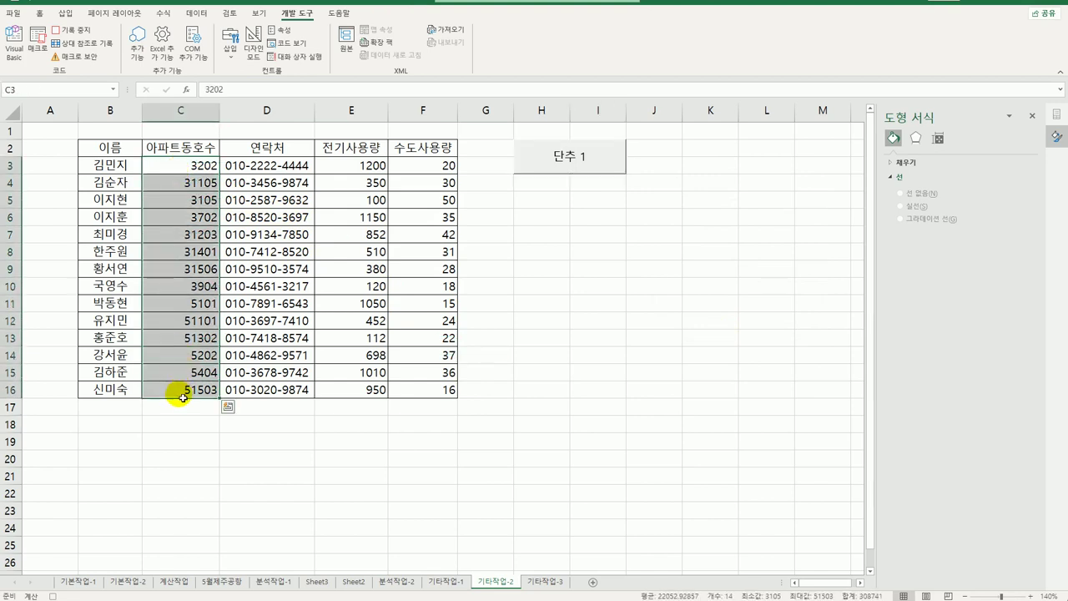
{"action": "right_click", "coordinate": [179, 165]}
{"action": "left_click", "coordinate": [231, 407]}
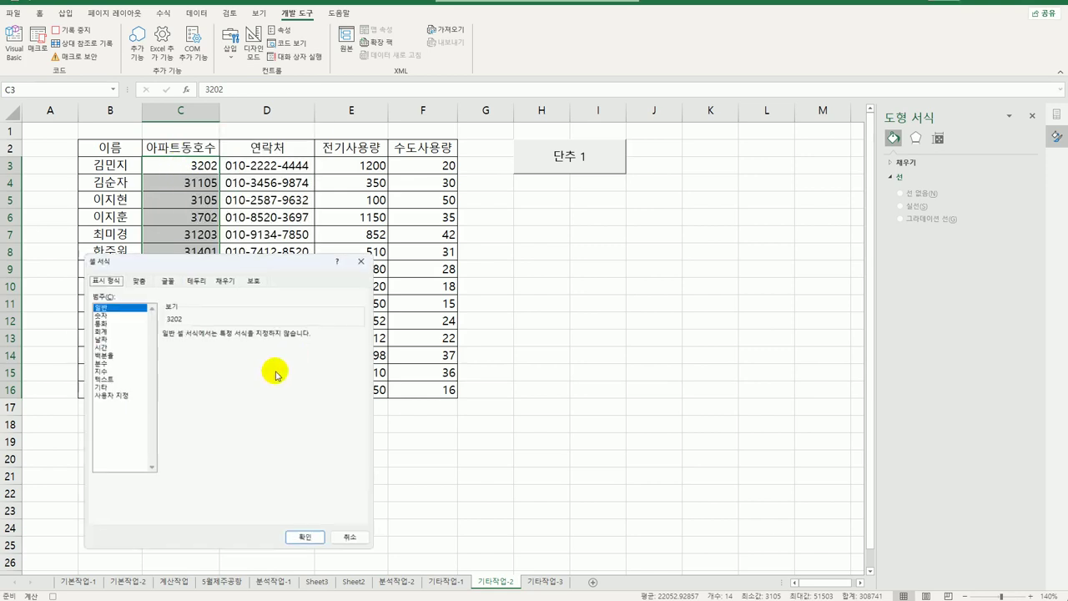
{"action": "left_click_drag", "start_coordinate": [288, 267], "coordinate": [478, 140]}
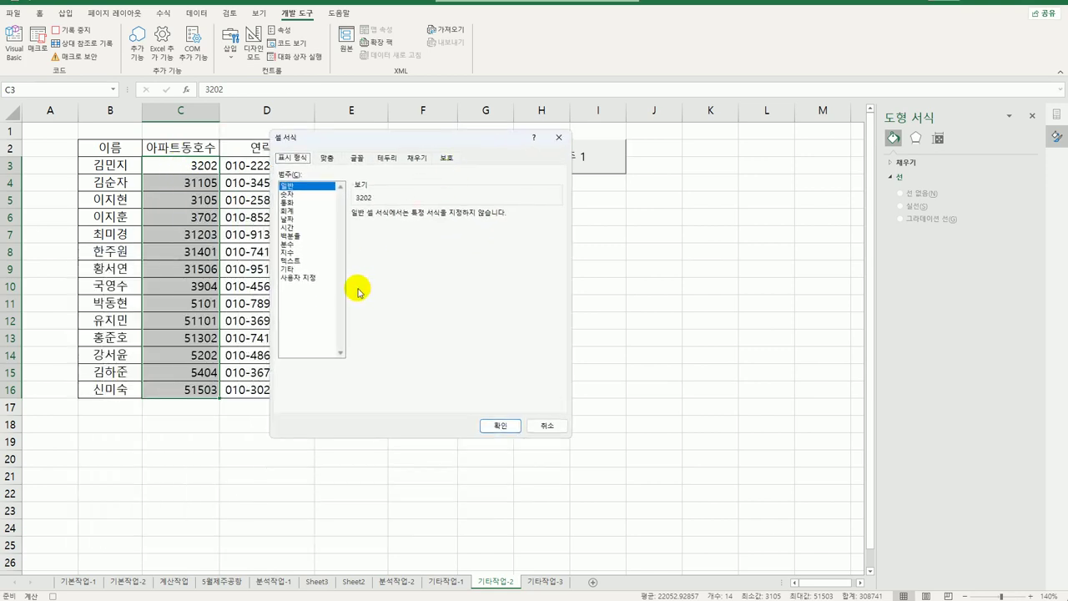
{"action": "left_click", "coordinate": [321, 278]}
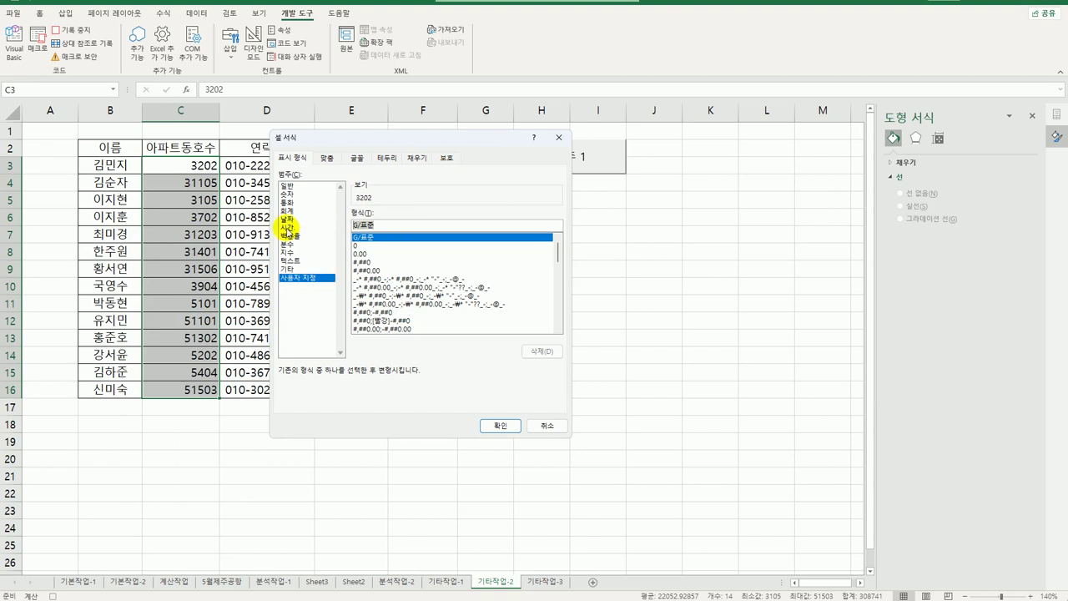
{"action": "key", "text": "BackSpace"}
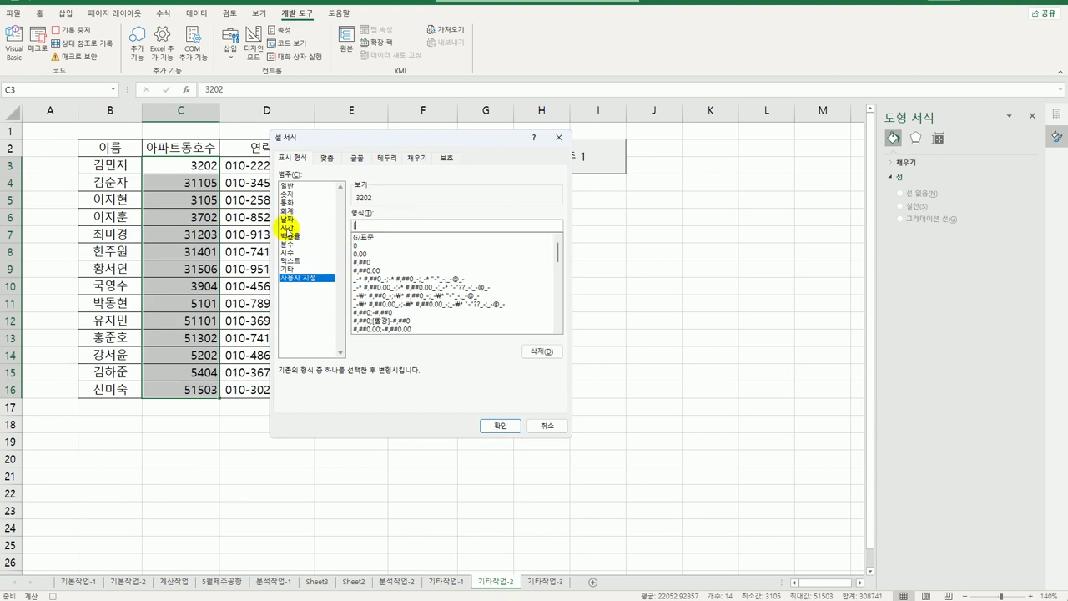
{"action": "type", "text": "[>=1]0000"}
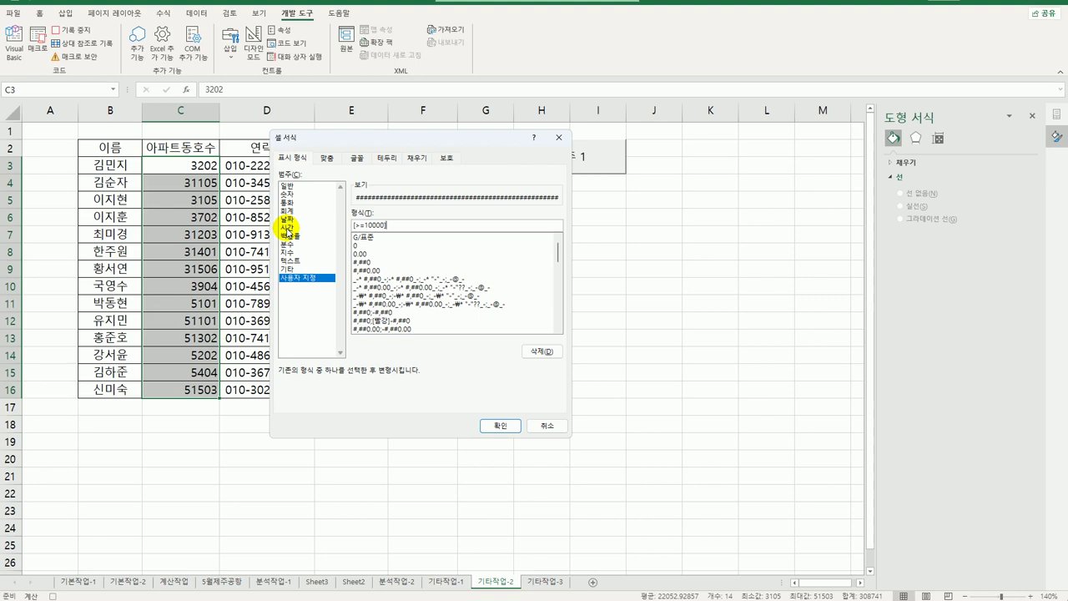
{"action": "type", "text": "0"}
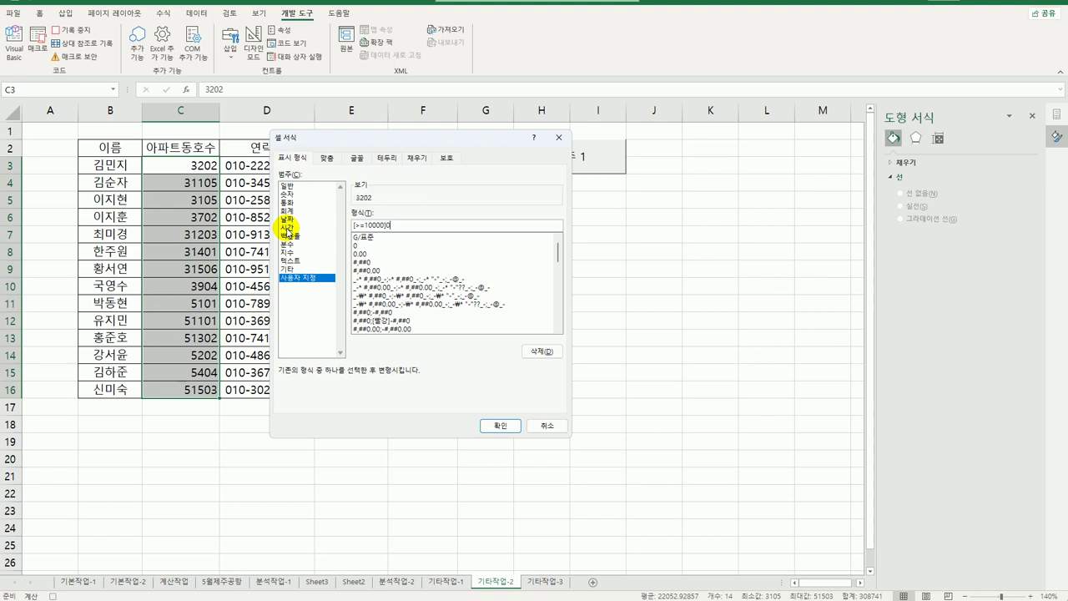
{"action": "type", "text": "\"단지"}
{"action": "type", "text": " \"0000"}
{"action": "type", "text": "\"호"}
{"action": "type", "text": "\";"}
{"action": "type", "text": "0"}
{"action": "type", "text": "ㅎ"}
{"action": "type", "text": "단지 \""}
{"action": "type", "text": "000"}
{"action": "type", "text": "\"호\""}
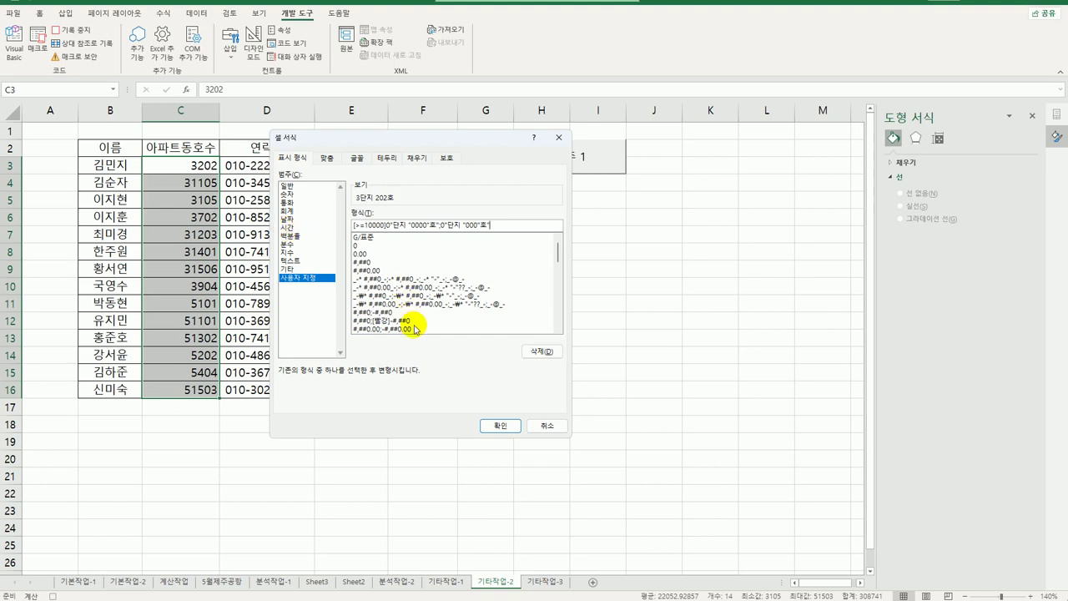
{"action": "left_click", "coordinate": [500, 426]}
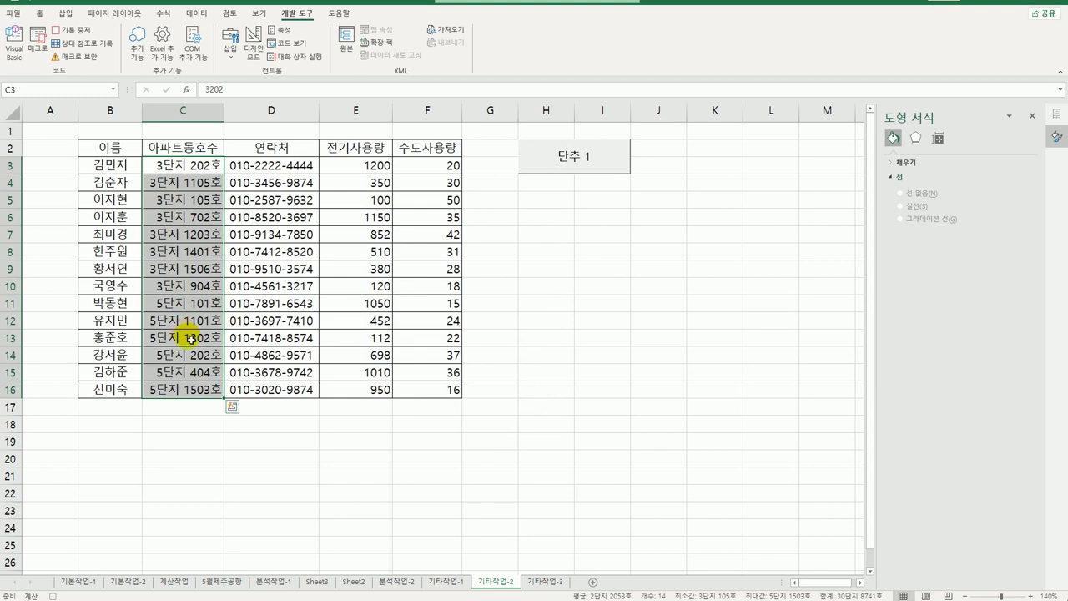
Stop the macro recording and change the button's label to 아파트동호수.
{"action": "left_click", "coordinate": [189, 389]}
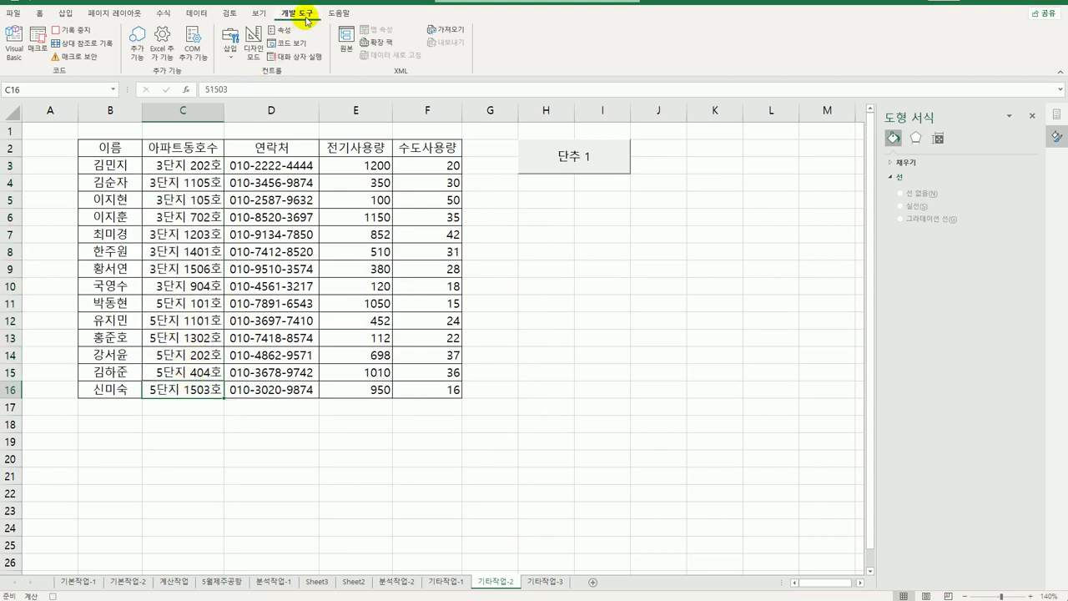
{"action": "left_click", "coordinate": [71, 29]}
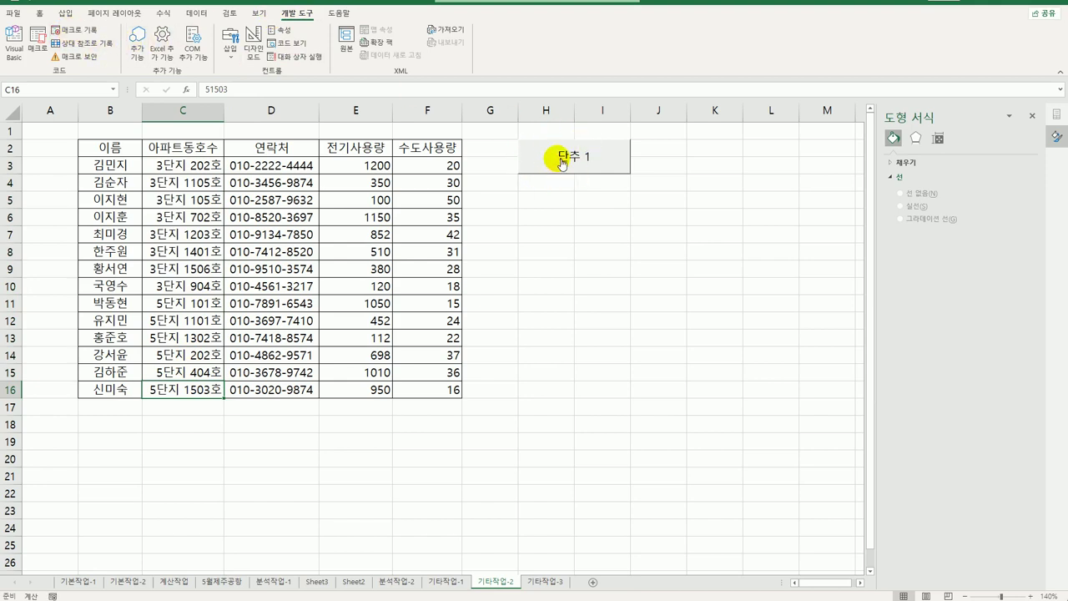
{"action": "right_click", "coordinate": [561, 163]}
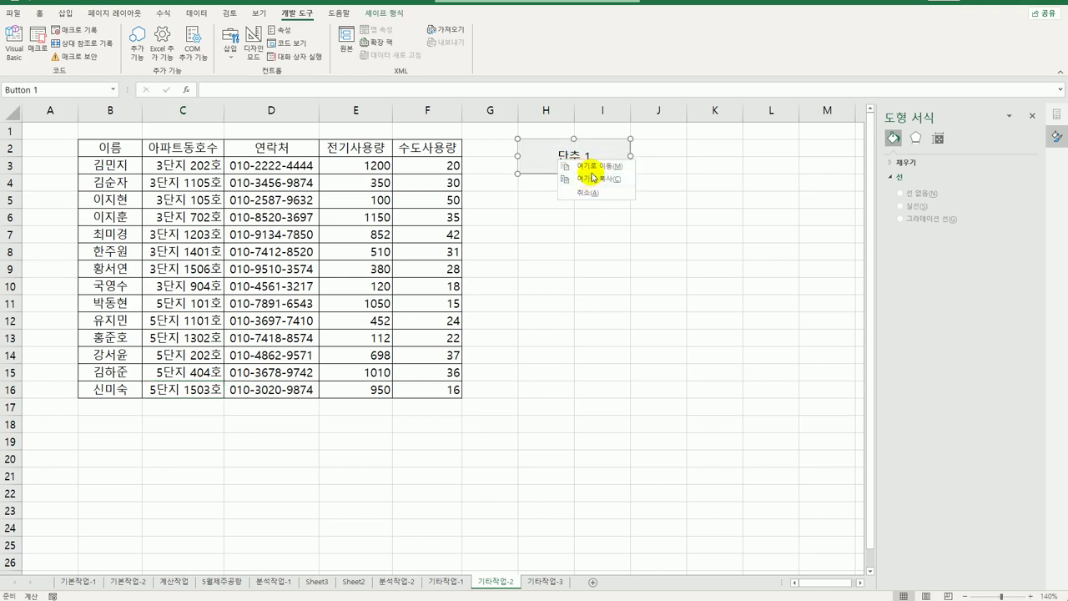
{"action": "right_click", "coordinate": [546, 164]}
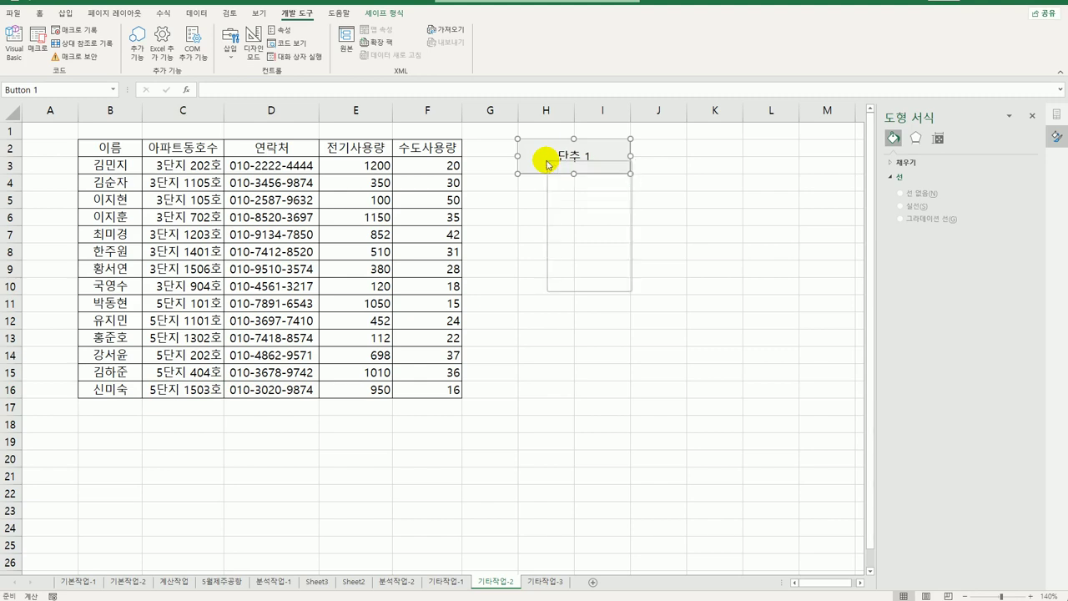
{"action": "left_click", "coordinate": [579, 217]}
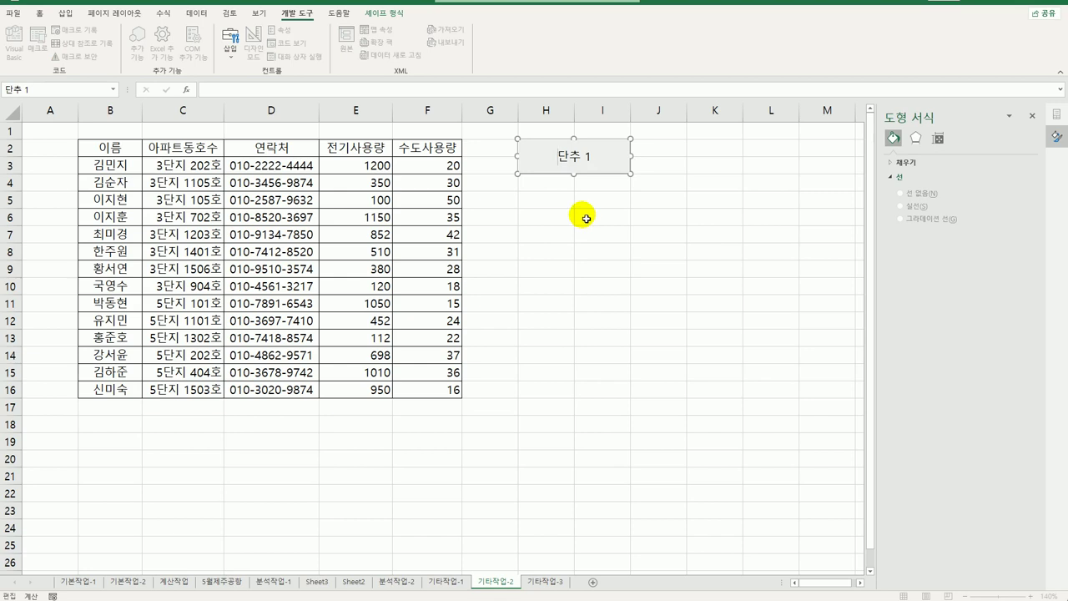
{"action": "key", "text": "ctrl+a"}
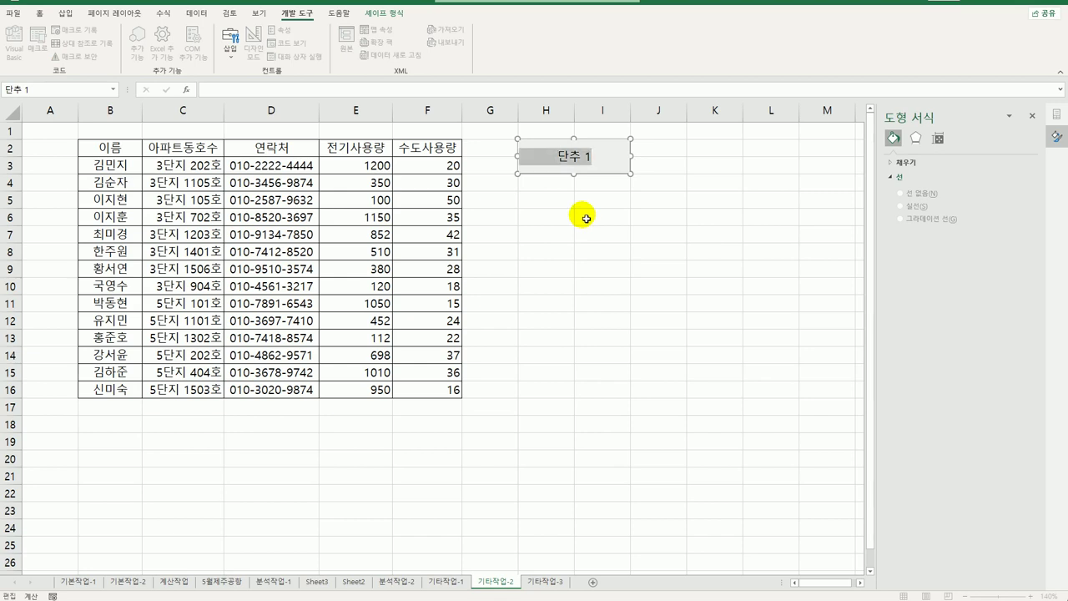
{"action": "type", "text": "아파트동호수"}
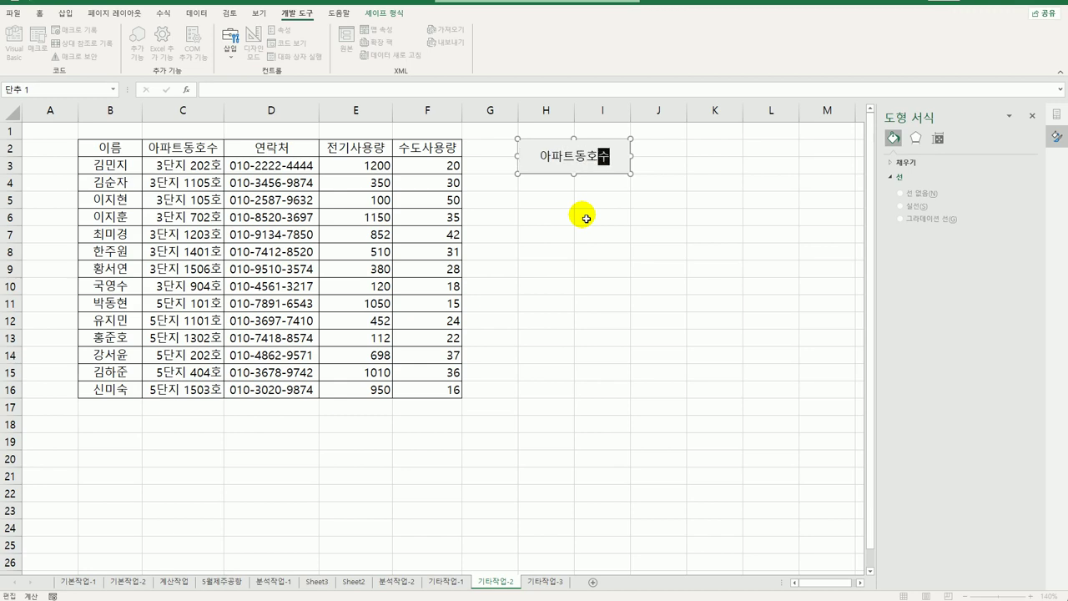
{"action": "left_click", "coordinate": [634, 216]}
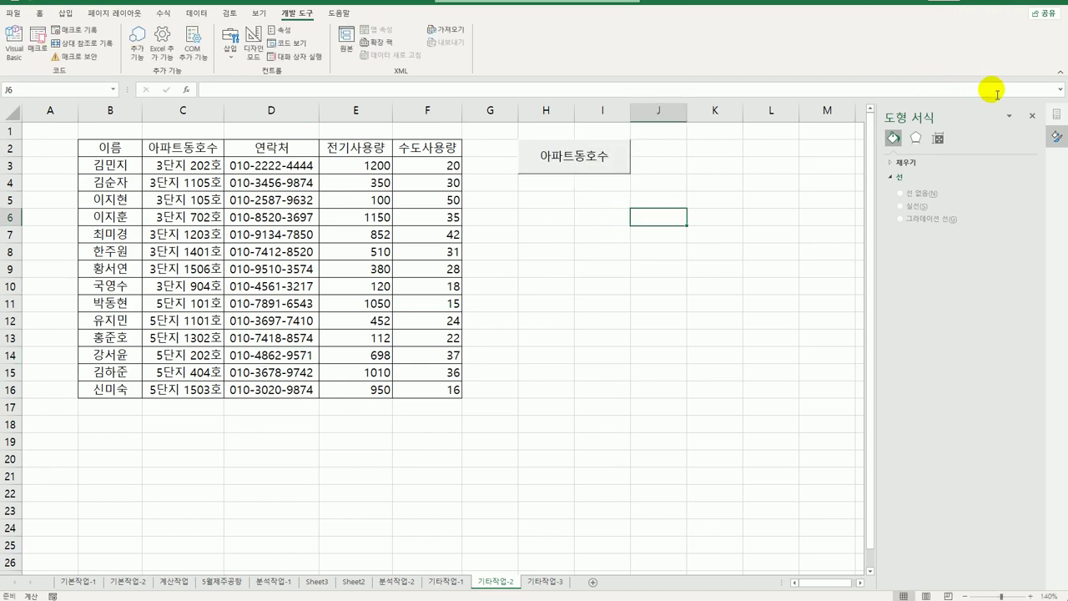
Close the shape formatting pane and draw a second form-control button over cells H5:I6.
{"action": "left_click", "coordinate": [1032, 115]}
{"action": "left_click", "coordinate": [718, 319]}
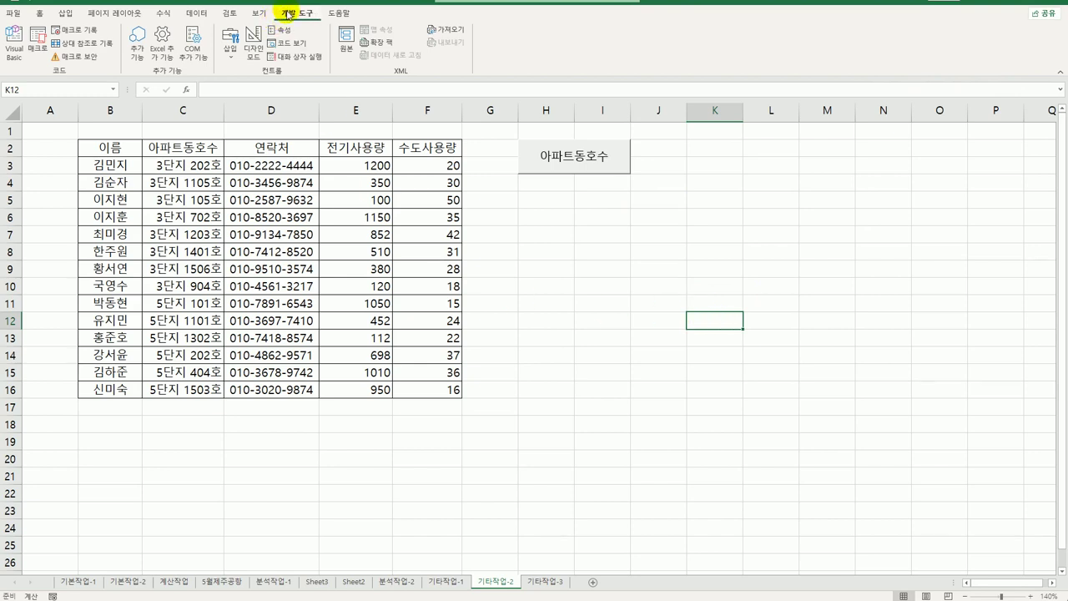
{"action": "left_click", "coordinate": [237, 65]}
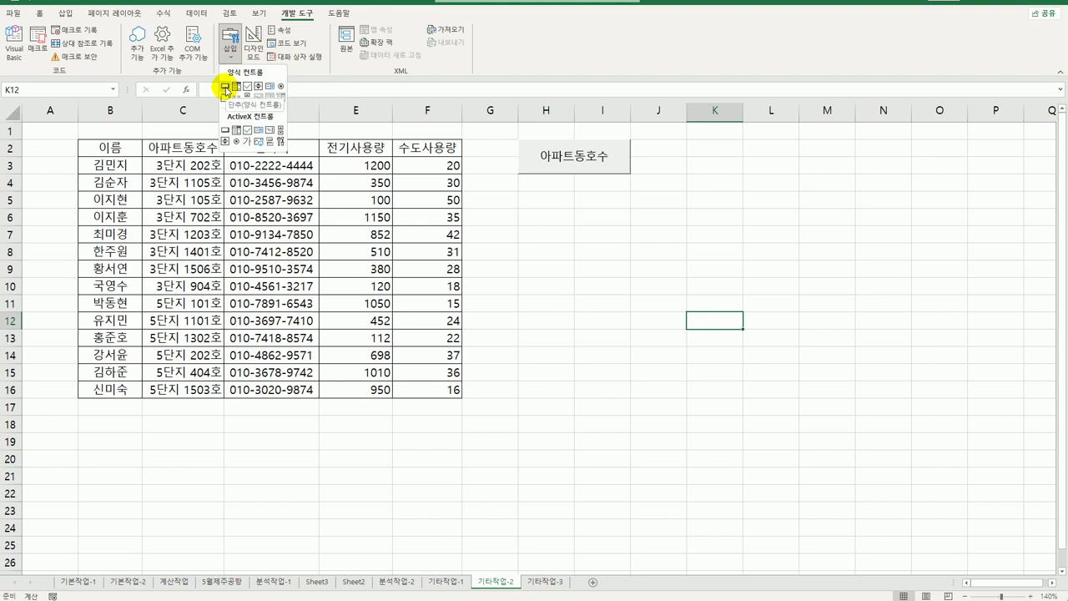
{"action": "left_click", "coordinate": [226, 87]}
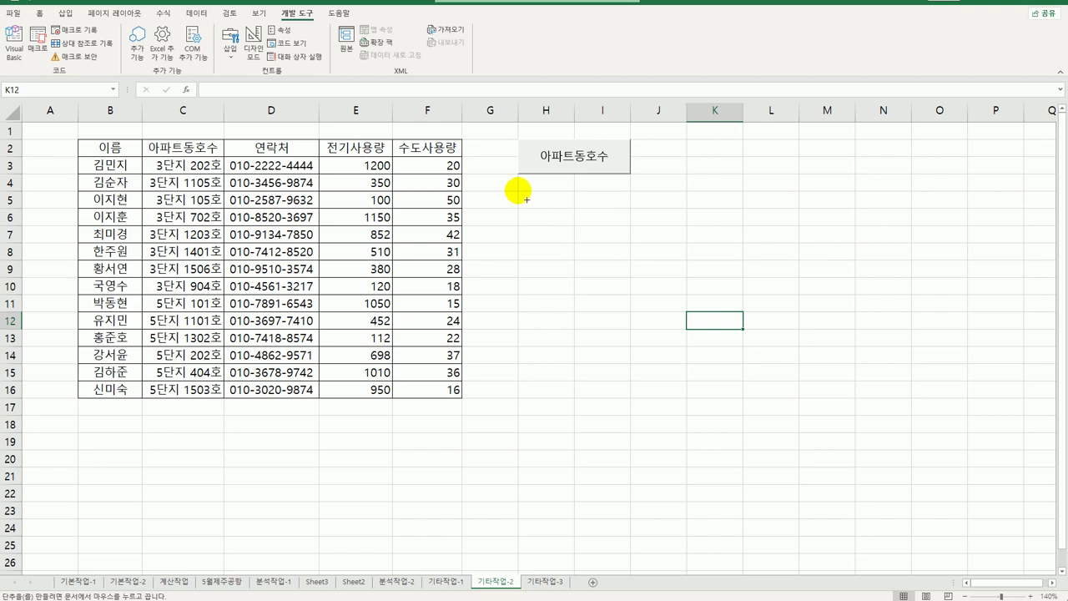
{"action": "left_click_drag", "start_coordinate": [517, 191], "coordinate": [615, 222]}
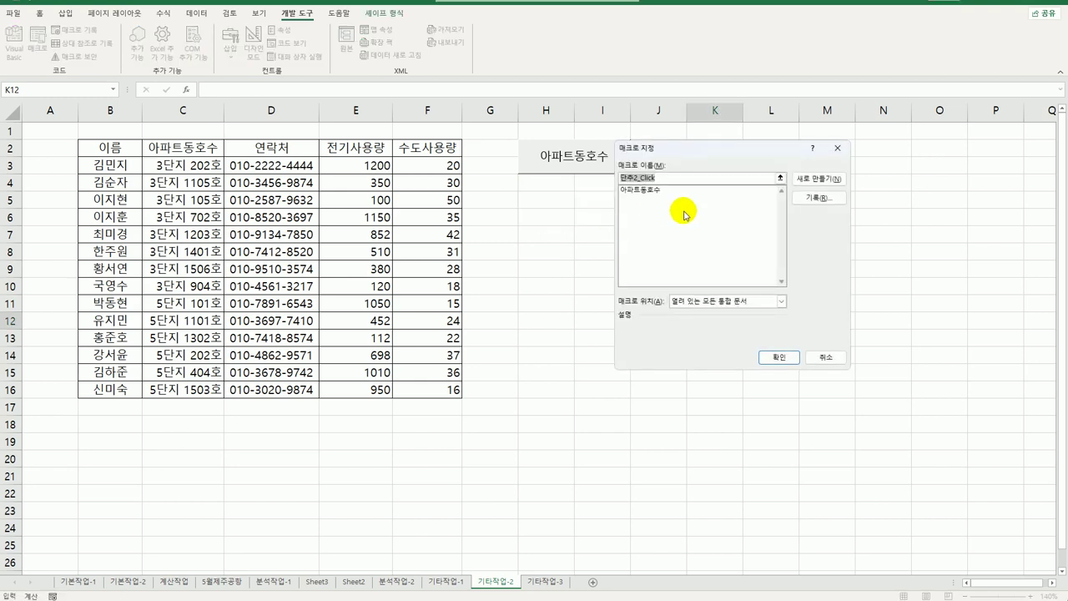
Start recording a macro named 전기사용량 for the new button.
{"action": "type", "text": "전기사용량"}
{"action": "left_click", "coordinate": [813, 198]}
{"action": "left_click", "coordinate": [756, 334]}
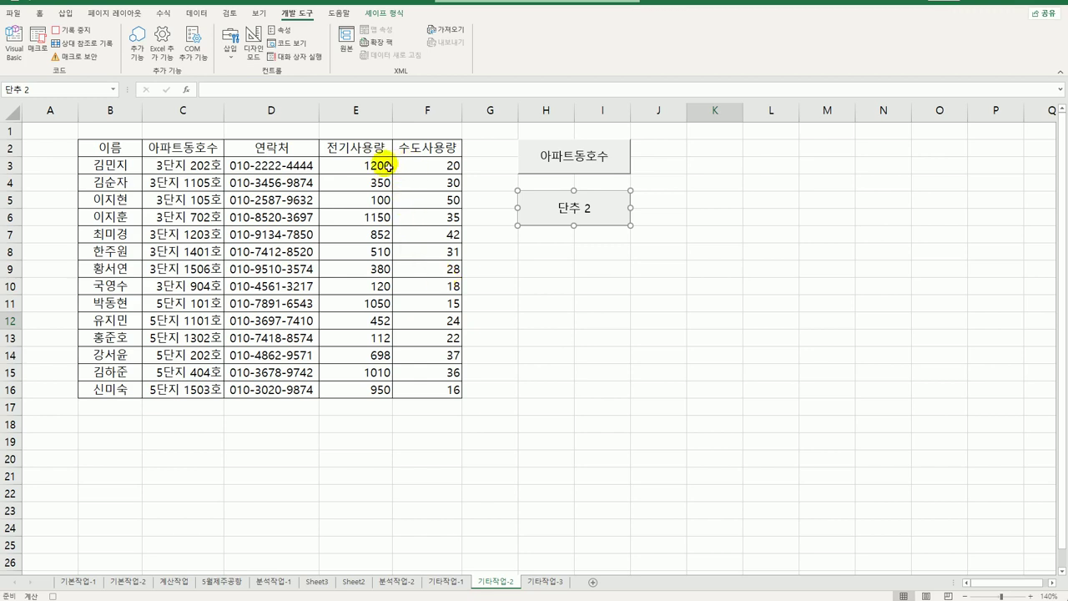
Begin a custom number format for the 전기사용량 values in E3:E16 with the section [빨강][>=1000]★#,##0.
{"action": "left_click_drag", "start_coordinate": [388, 165], "coordinate": [371, 384]}
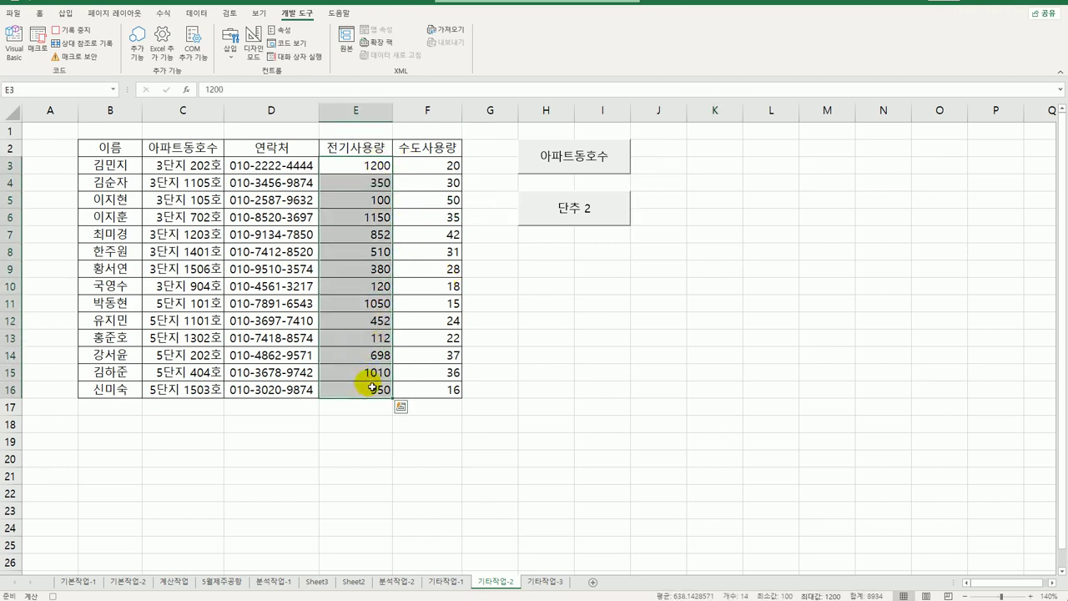
{"action": "right_click", "coordinate": [376, 164]}
{"action": "left_click", "coordinate": [410, 404]}
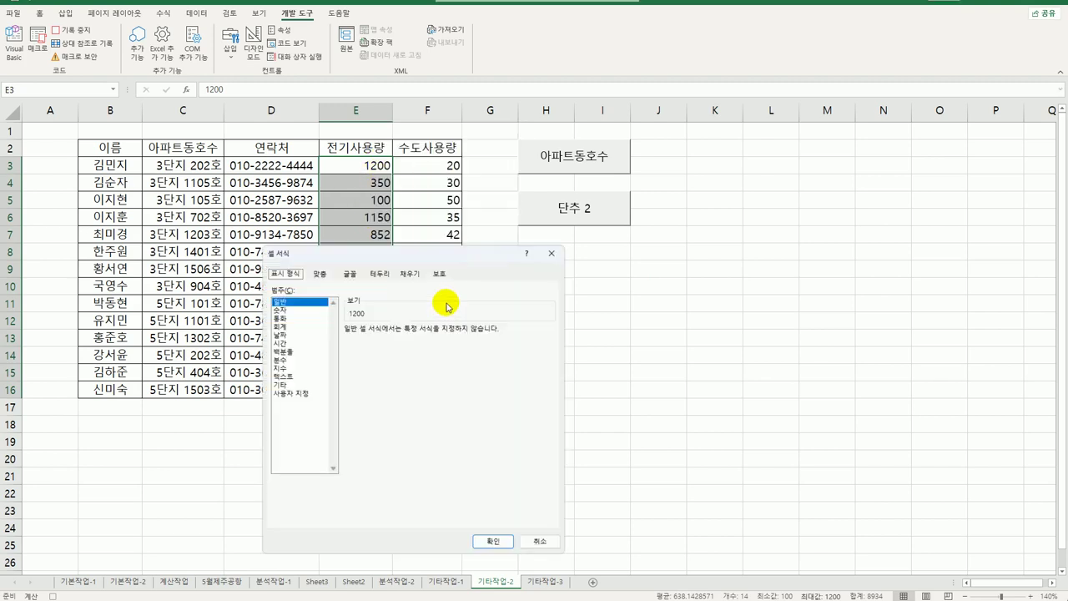
{"action": "left_click_drag", "start_coordinate": [465, 252], "coordinate": [772, 227]}
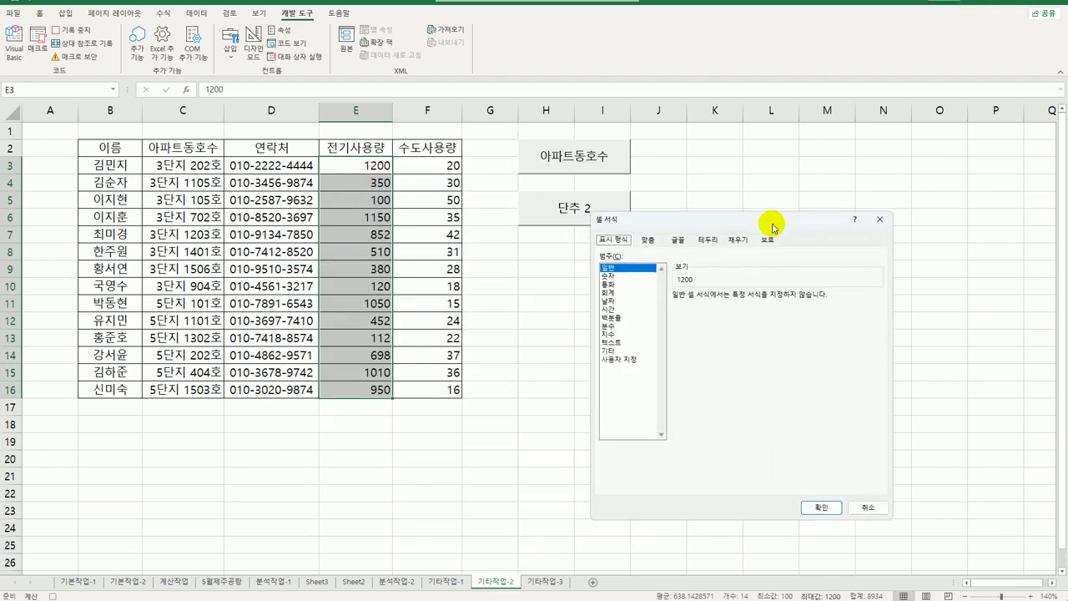
{"action": "left_click", "coordinate": [632, 360]}
{"action": "left_click_drag", "start_coordinate": [707, 310], "coordinate": [655, 309]}
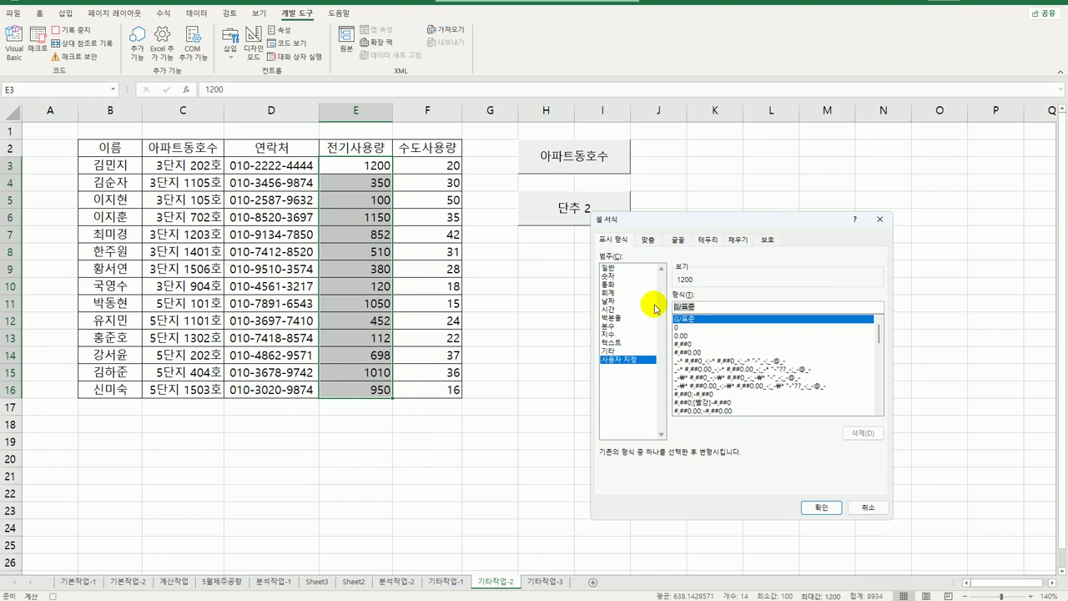
{"action": "type", "text": "["}
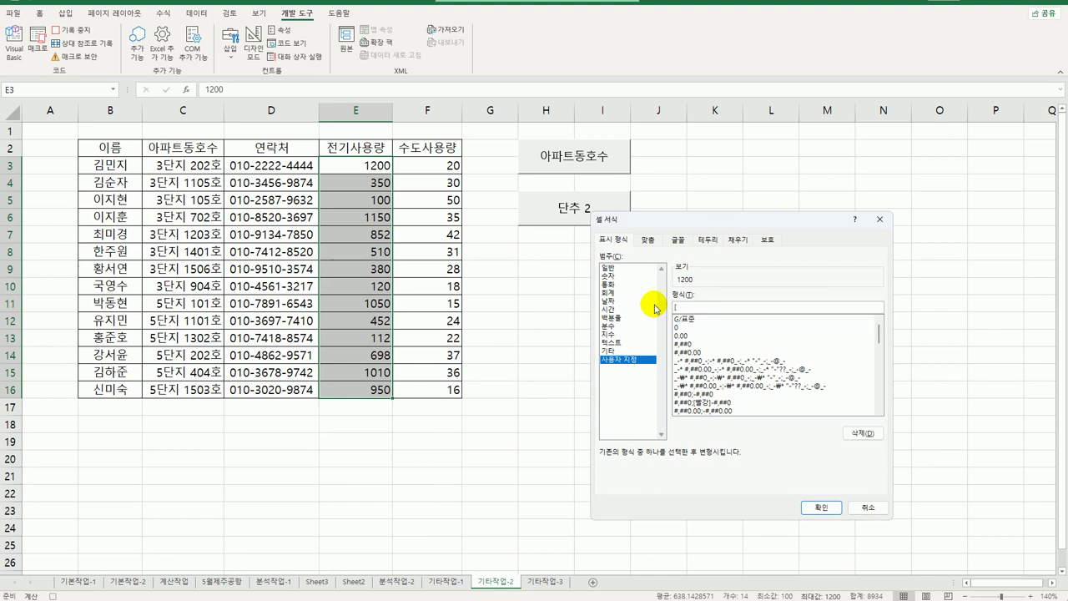
{"action": "type", "text": "빨강][>=1000"}
{"action": "type", "text": "]ㅁ"}
{"action": "key", "text": "Hangul_Hanja"}
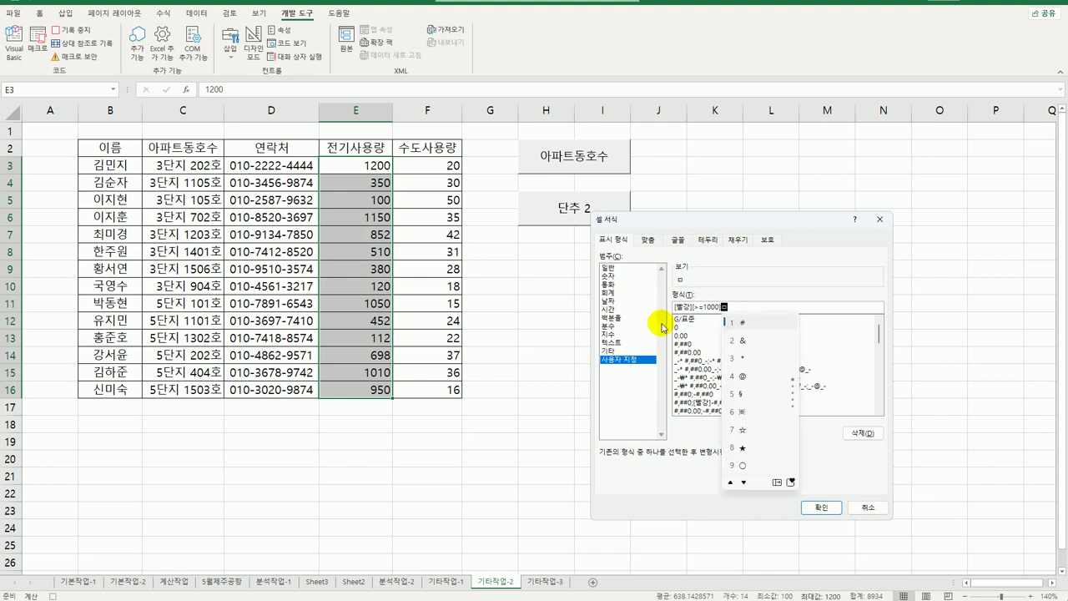
{"action": "left_click", "coordinate": [748, 451]}
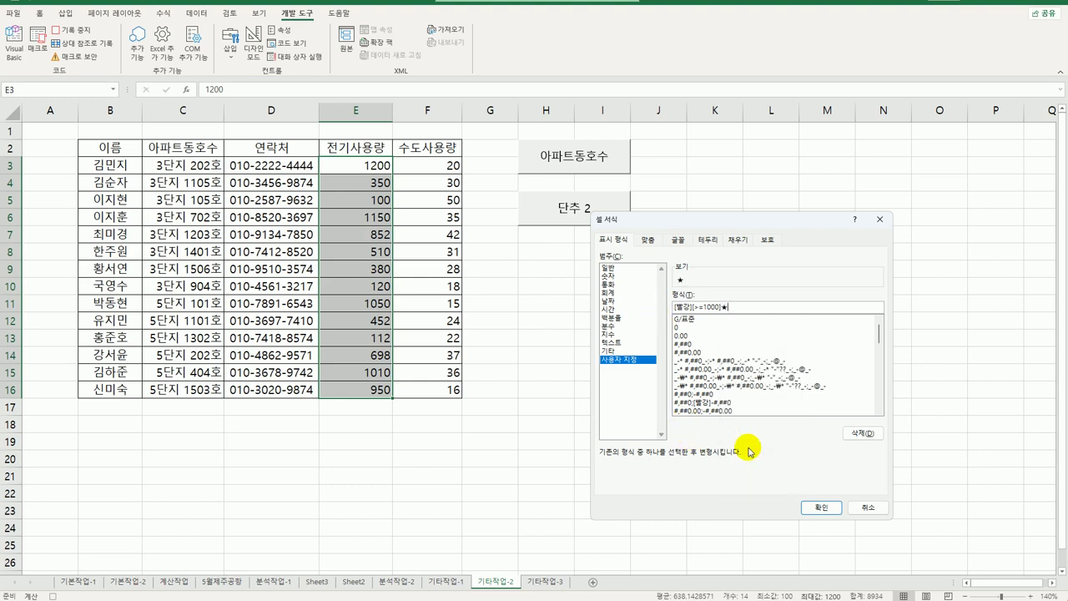
{"action": "type", "text": "#,##0"}
{"action": "key", "text": "BackSpace"}
Append ;[파랑][<150]☆0;0 to the custom number format and apply it to the 전기사용량 values.
{"action": "type", "text": ";[파랑][<150"}
{"action": "type", "text": "]ㅁ"}
{"action": "key", "text": "Hangul_Hanja"}
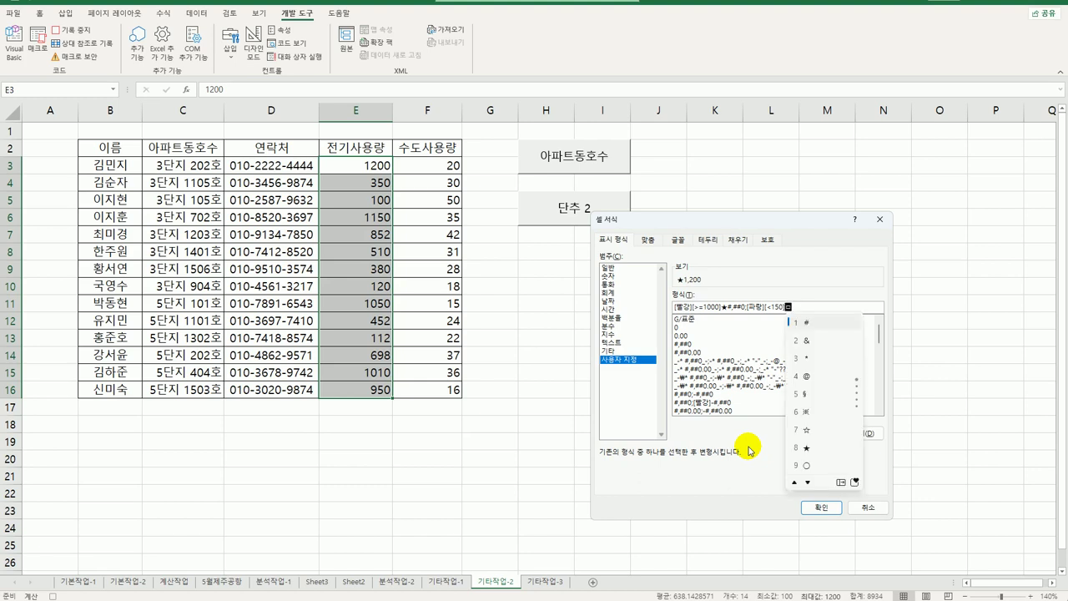
{"action": "left_click", "coordinate": [806, 430]}
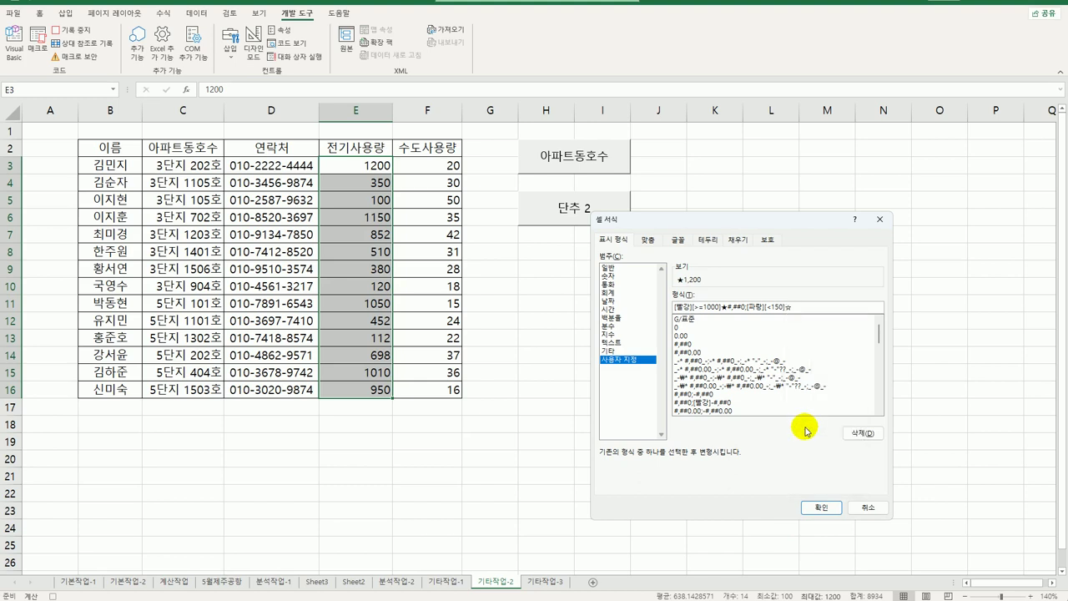
{"action": "type", "text": "0;0"}
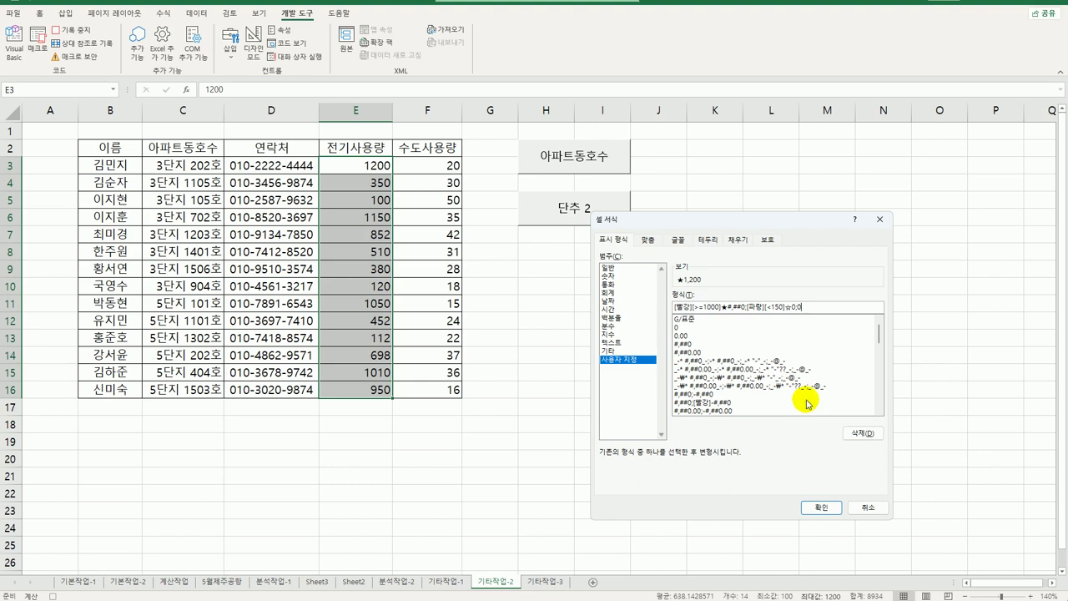
{"action": "left_click", "coordinate": [808, 507]}
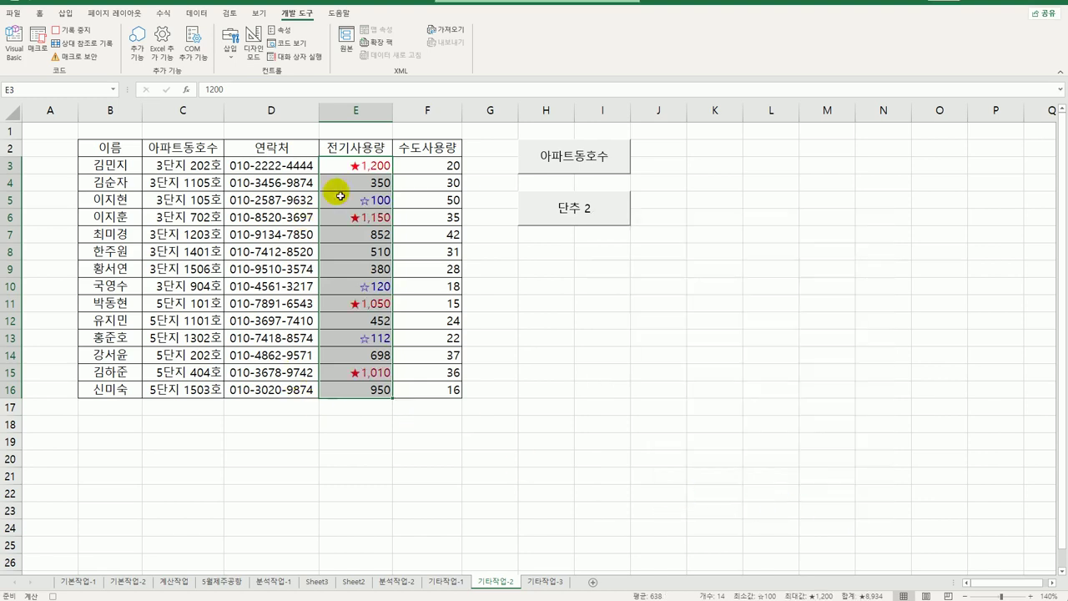
{"action": "left_click", "coordinate": [347, 386]}
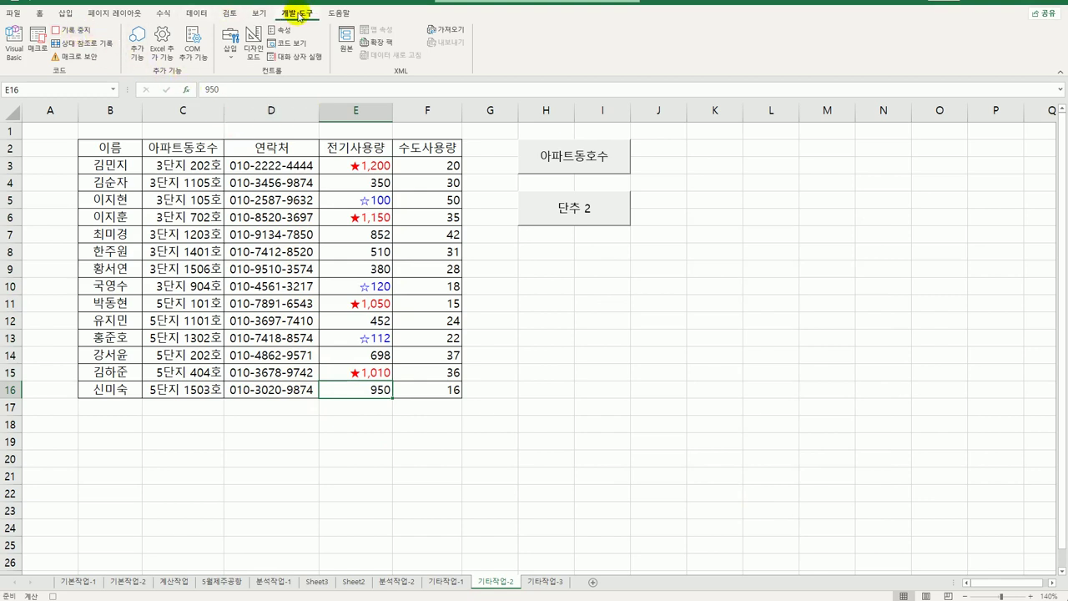
Stop the macro recording and change the second button's label to 전기사용량.
{"action": "left_click", "coordinate": [72, 31]}
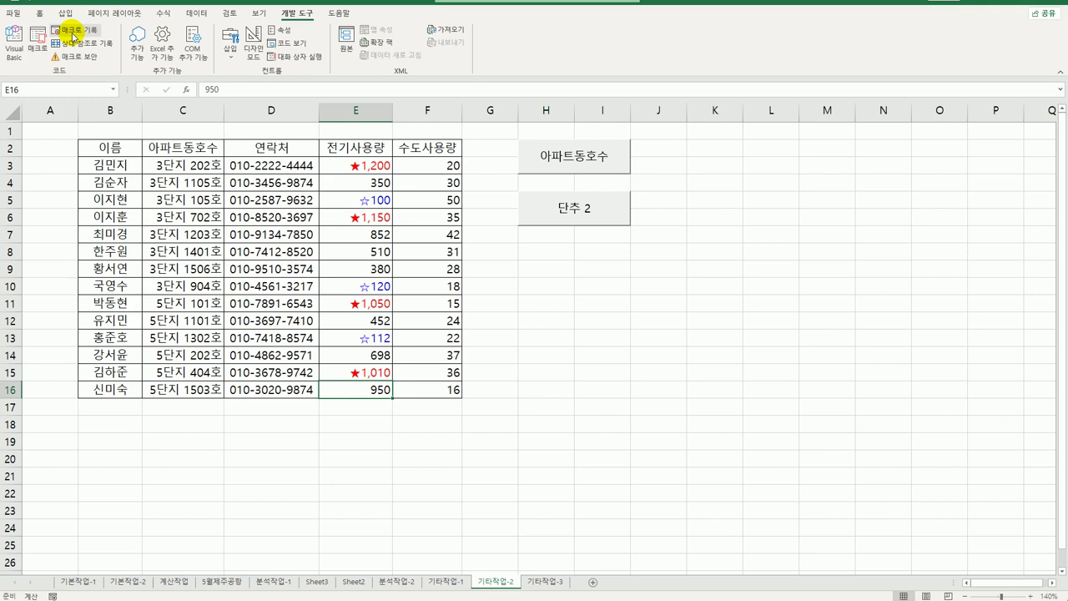
{"action": "left_click", "coordinate": [565, 210], "text": "ctrl"}
{"action": "right_click", "coordinate": [565, 210]}
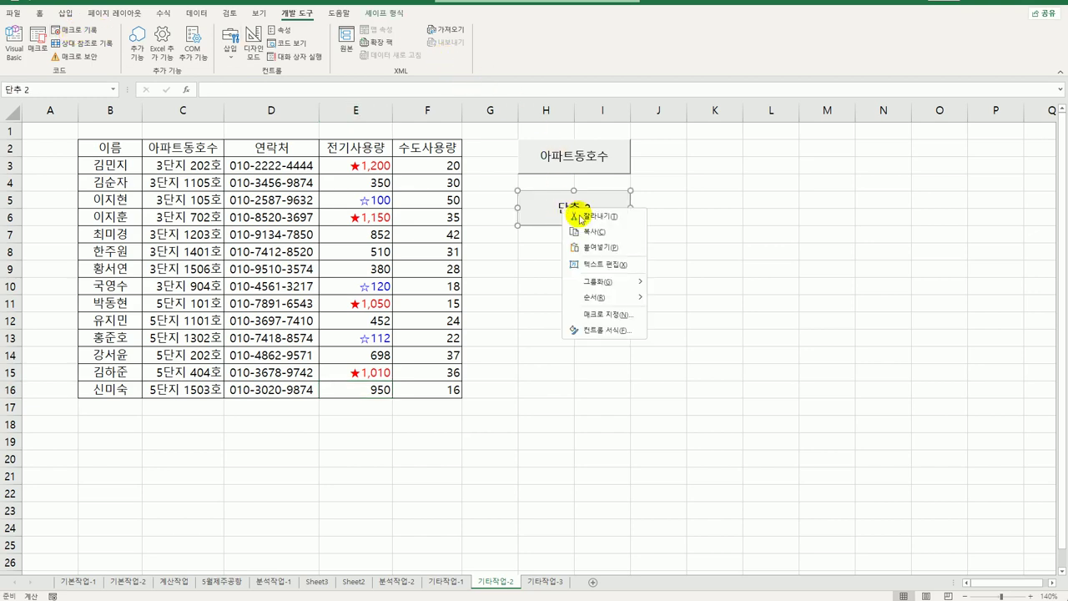
{"action": "left_click", "coordinate": [612, 269]}
{"action": "key", "text": "ctrl+a"}
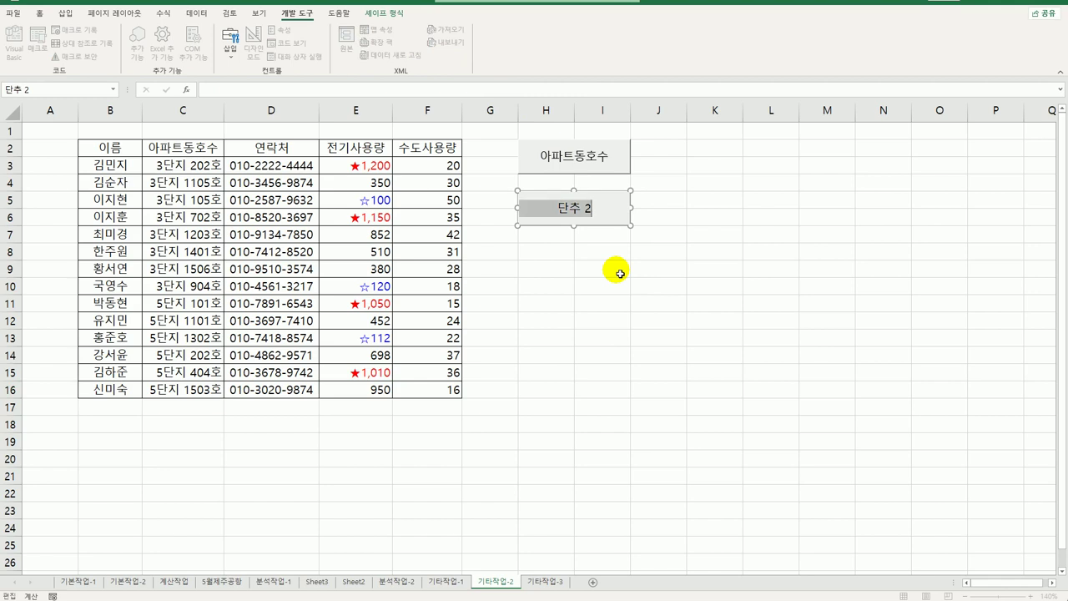
{"action": "type", "text": "전기사"}
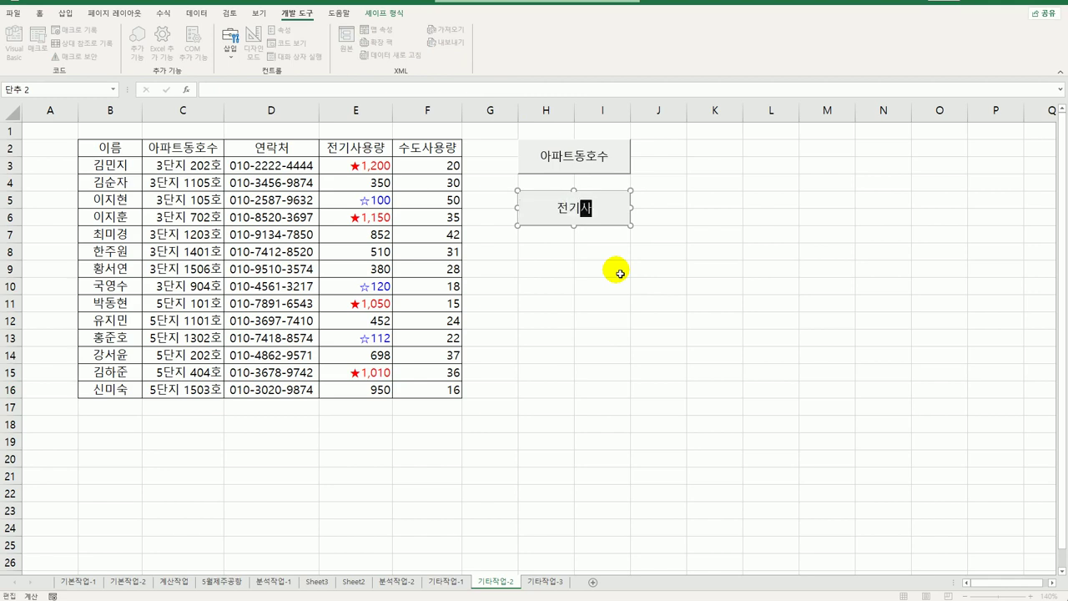
{"action": "type", "text": "용ㄹ량"}
{"action": "left_click", "coordinate": [620, 274]}
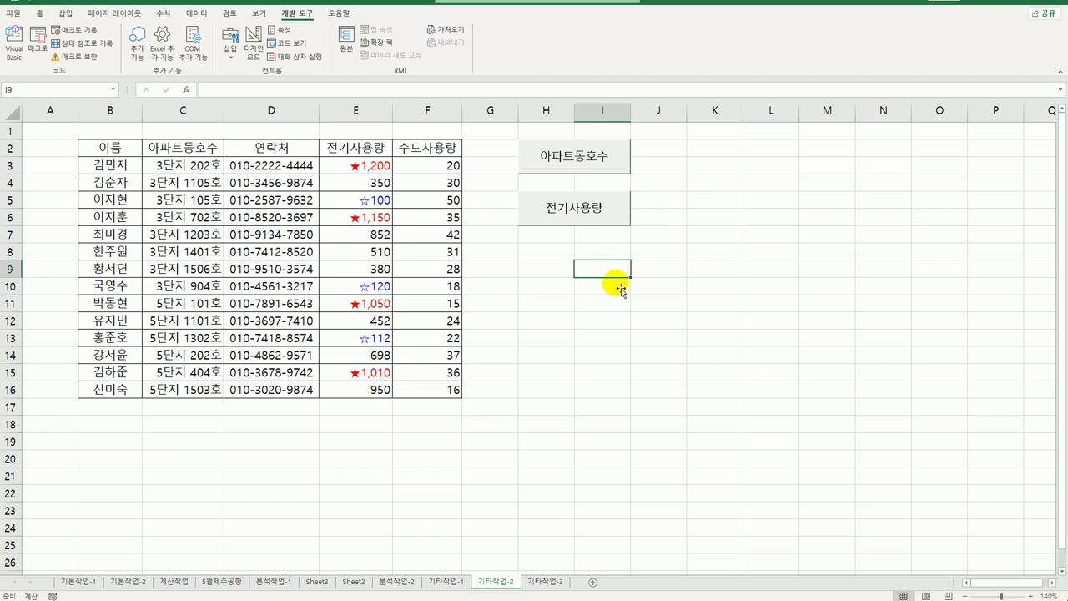
On the 기타작업-3 sheet, turn on design mode and add 비엠아이등록.Show to the click procedure of the 비엠아이등록 button.
{"action": "left_click", "coordinate": [545, 581]}
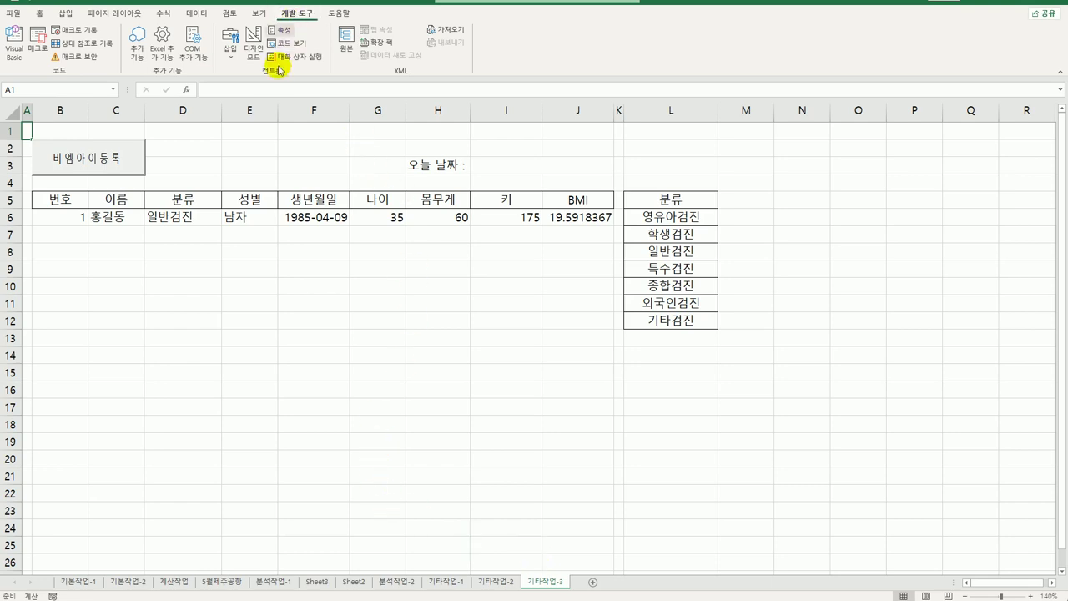
{"action": "left_click", "coordinate": [252, 43]}
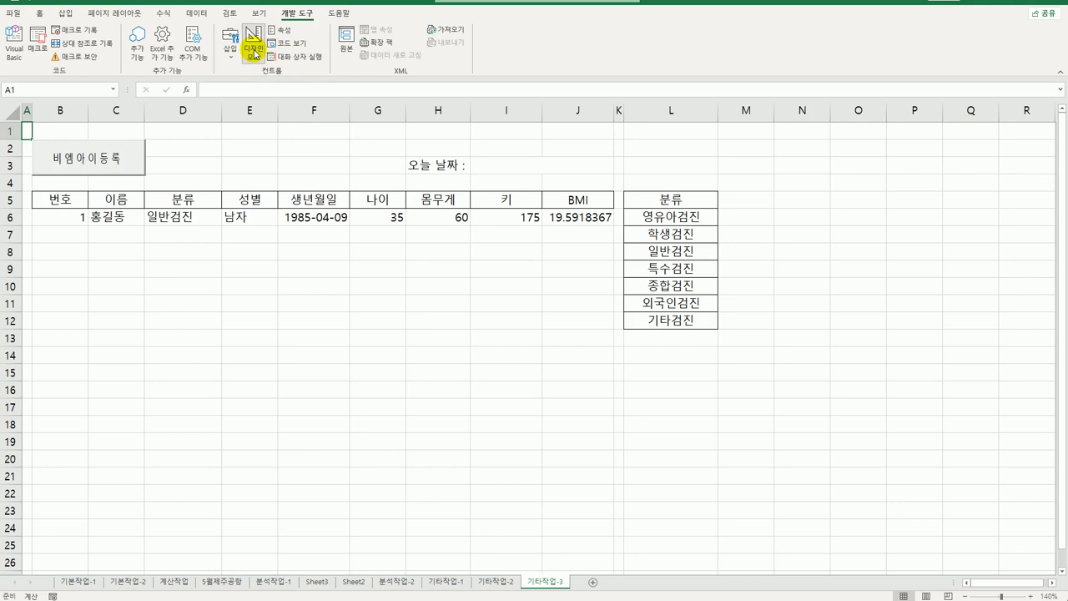
{"action": "double_click", "coordinate": [124, 169]}
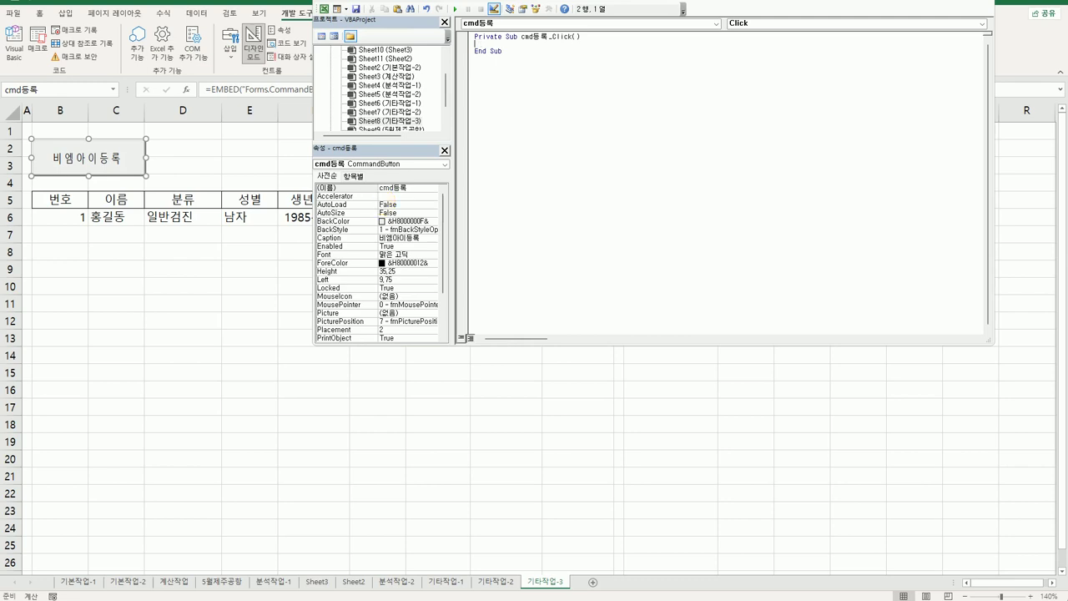
{"action": "key", "text": "Tab"}
{"action": "type", "text": "비엠아"}
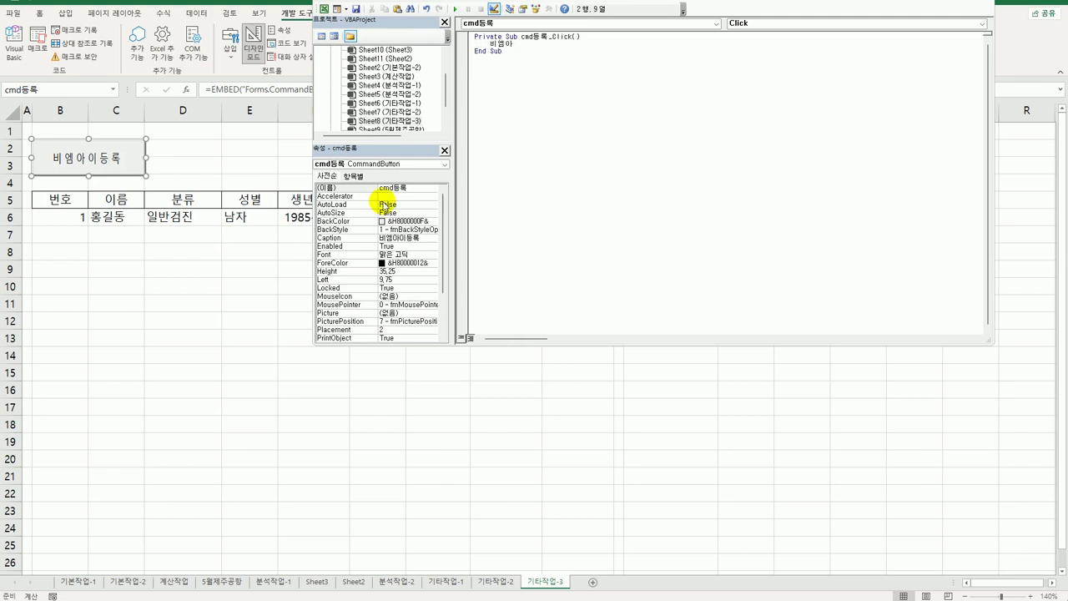
{"action": "type", "text": "이등록.show"}
{"action": "key", "text": "Down"}
Open the code of the 비엠아이등록 form and create its UserForm Initialize procedure.
{"action": "left_click_drag", "start_coordinate": [442, 89], "coordinate": [445, 117]}
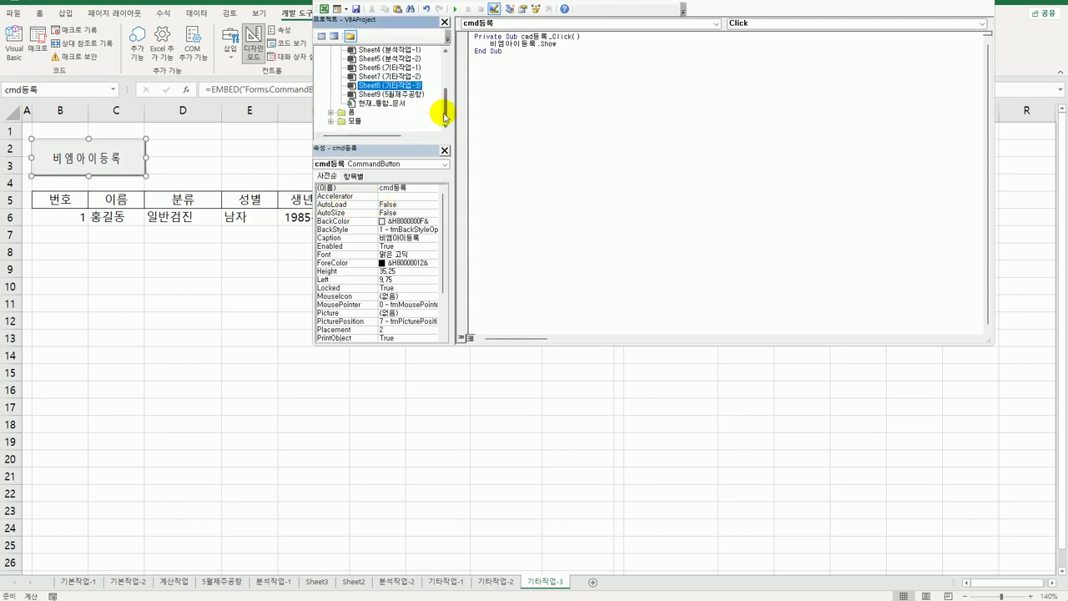
{"action": "double_click", "coordinate": [348, 112]}
{"action": "left_click", "coordinate": [377, 122]}
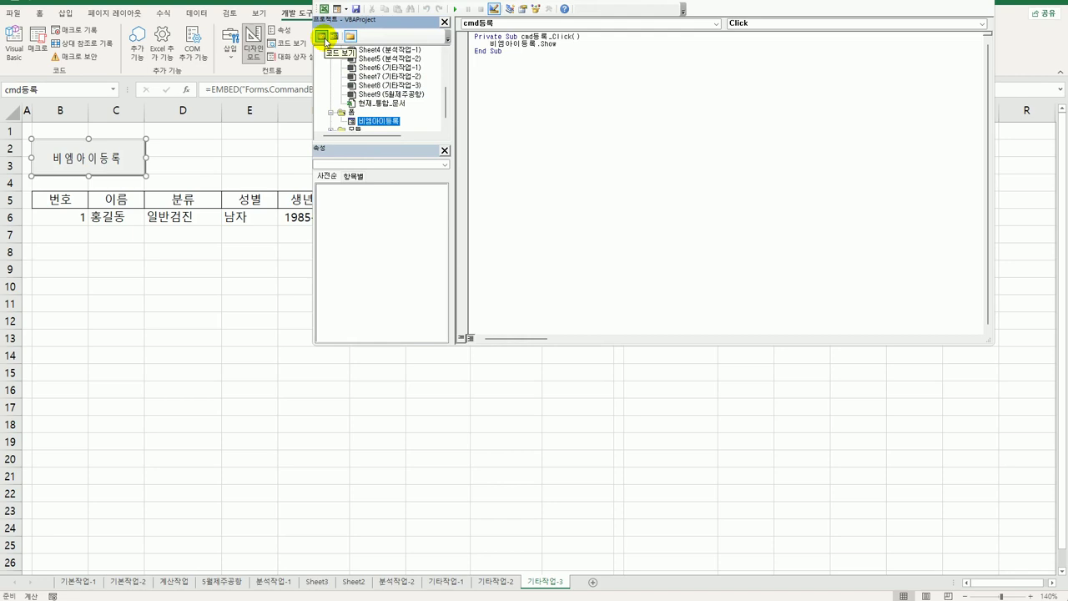
{"action": "left_click", "coordinate": [322, 36]}
{"action": "left_click", "coordinate": [572, 23]}
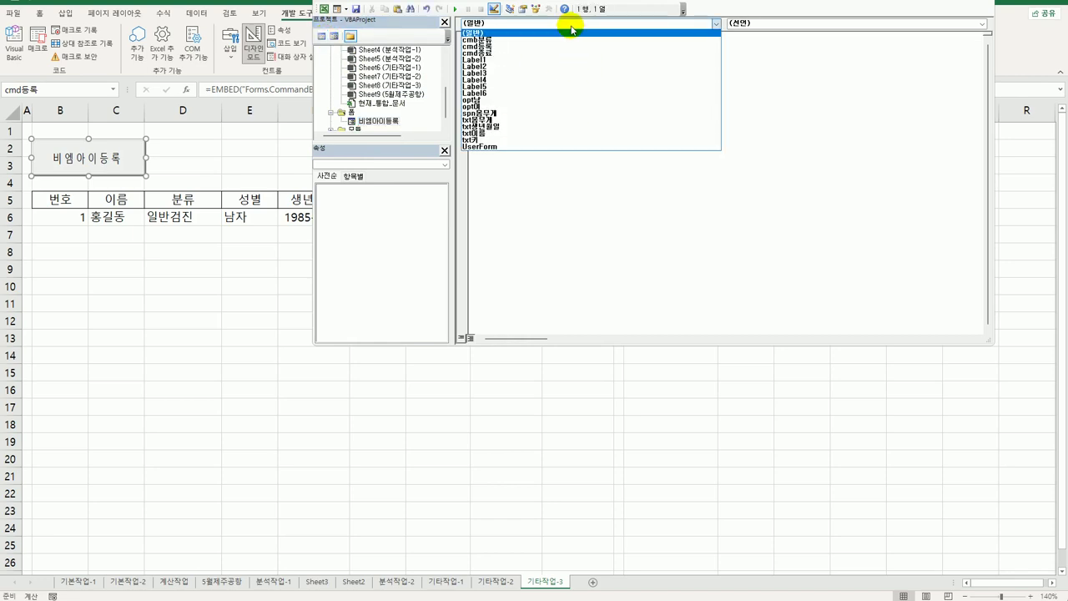
{"action": "left_click", "coordinate": [532, 147]}
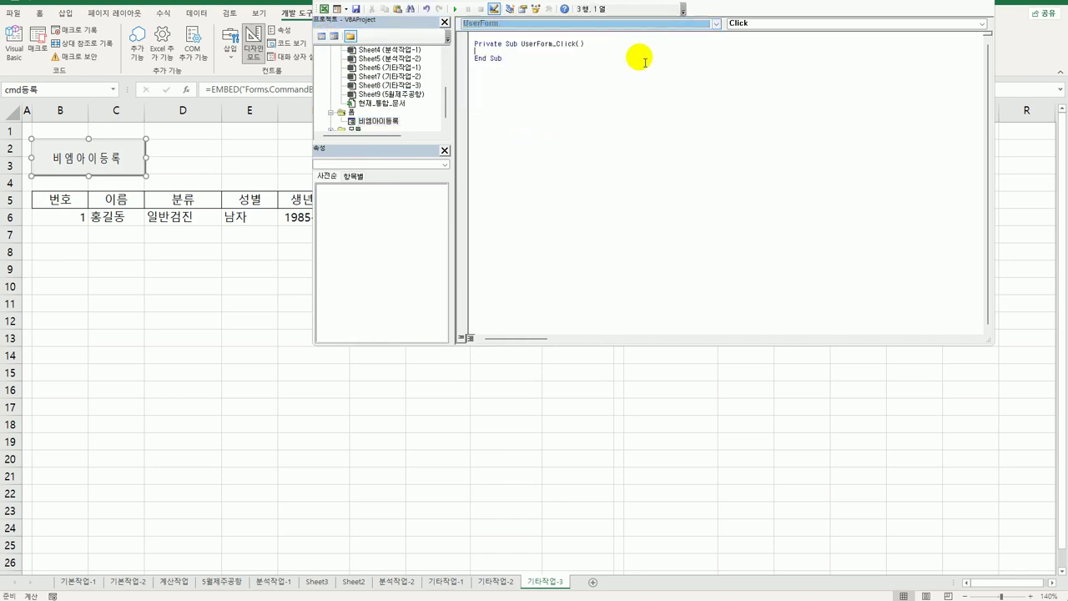
{"action": "left_click", "coordinate": [742, 25]}
{"action": "left_click", "coordinate": [742, 76]}
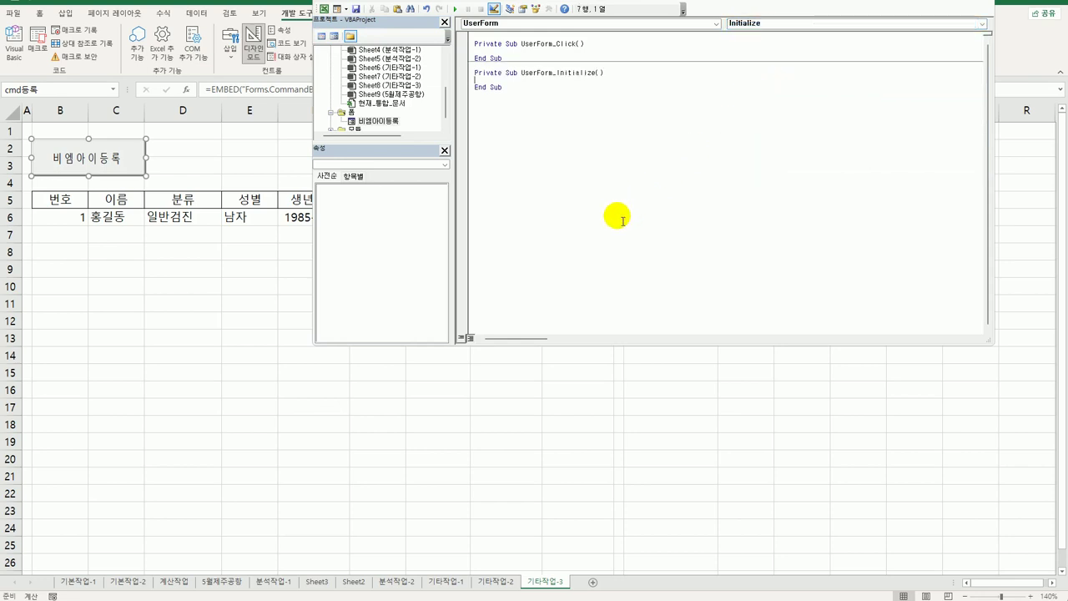
In the Initialize procedure, set the row source of cmb분류 to "L6:L12".
{"action": "key", "text": "Tab"}
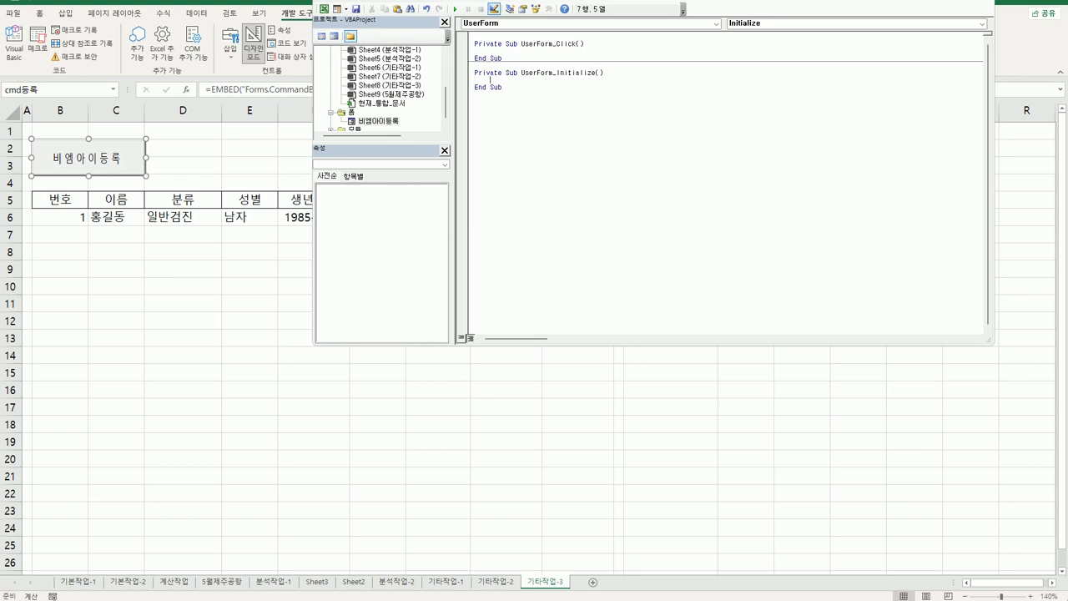
{"action": "type", "text": "cmb"}
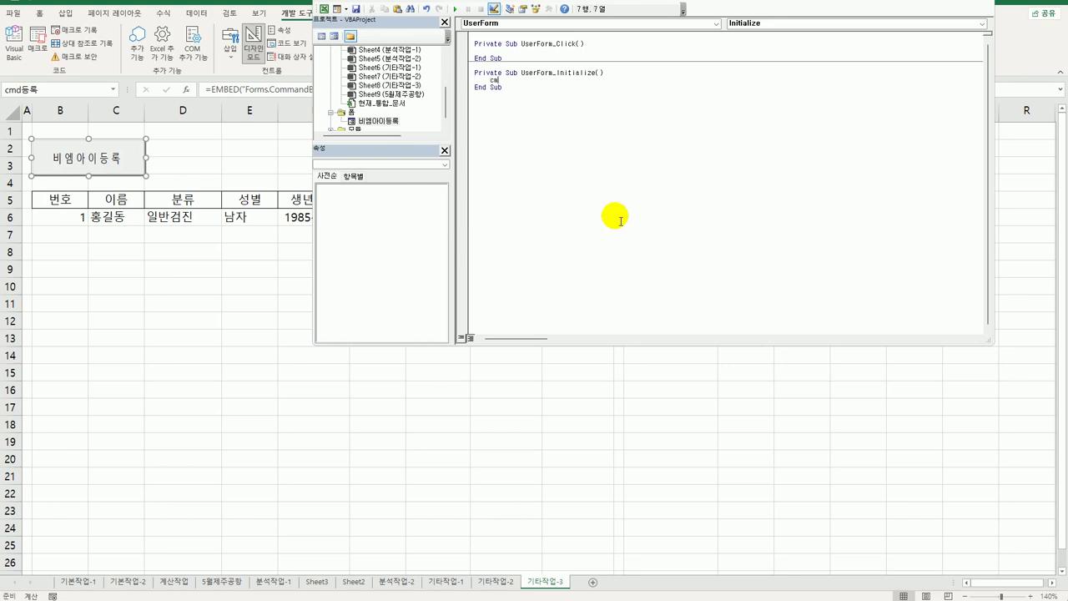
{"action": "type", "text": "분류.row"}
{"action": "type", "text": " = \""}
{"action": "type", "text": "ㄴ"}
{"action": "type", "text": "6:"}
{"action": "type", "text": "L12\""}
{"action": "key", "text": "Return"}
{"action": "key", "text": "Up"}
{"action": "key", "text": "Delete"}
{"action": "key", "text": "Up"}
Open the 비엠아이등록 form design and create the Change procedure of its spn몸무게 spin button.
{"action": "double_click", "coordinate": [379, 121]}
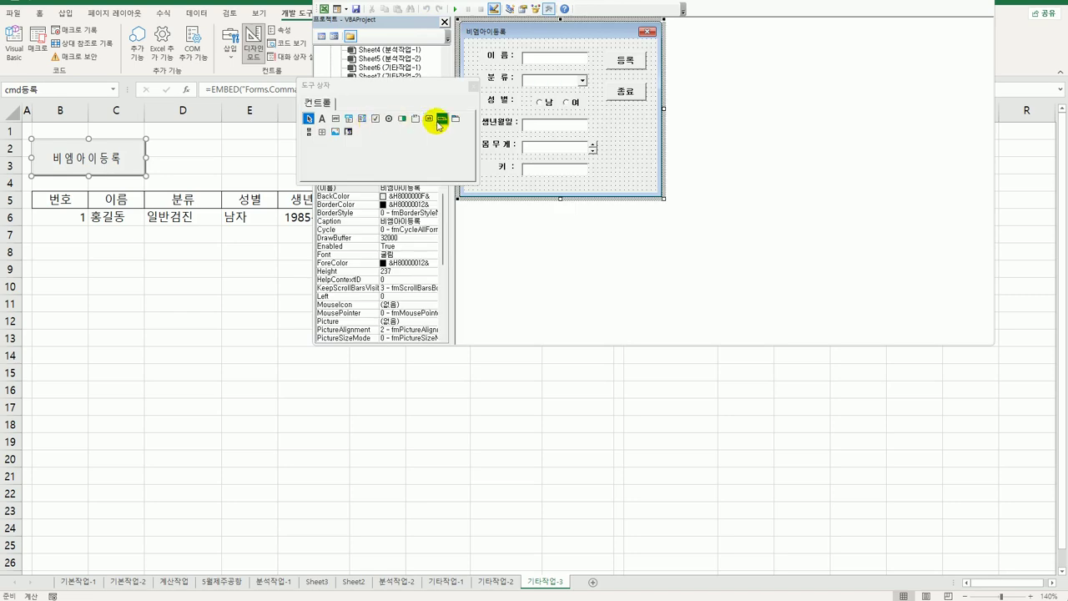
{"action": "left_click", "coordinate": [593, 147]}
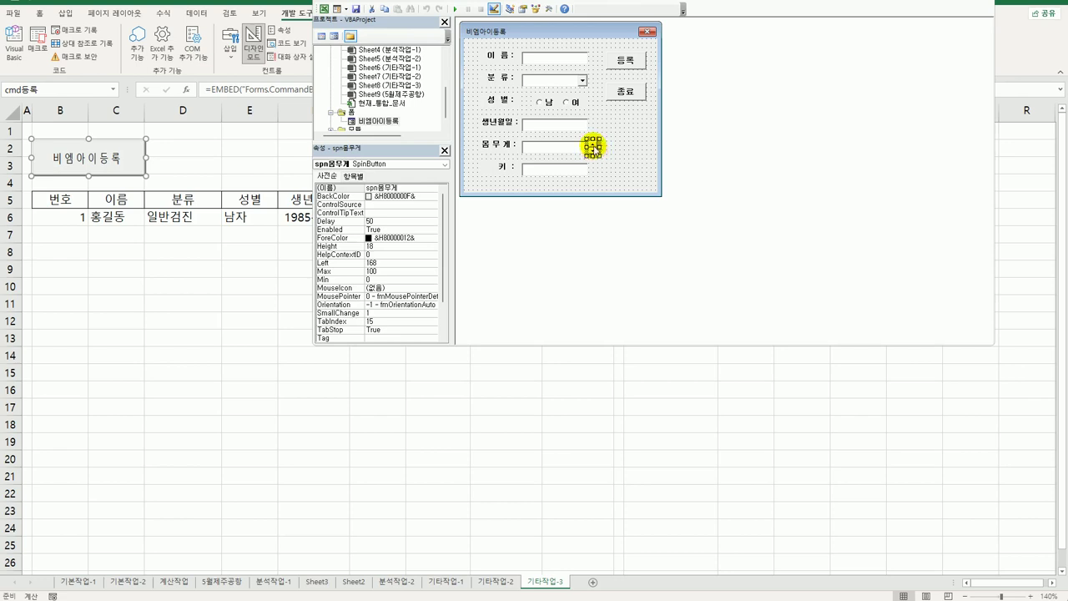
{"action": "double_click", "coordinate": [593, 147]}
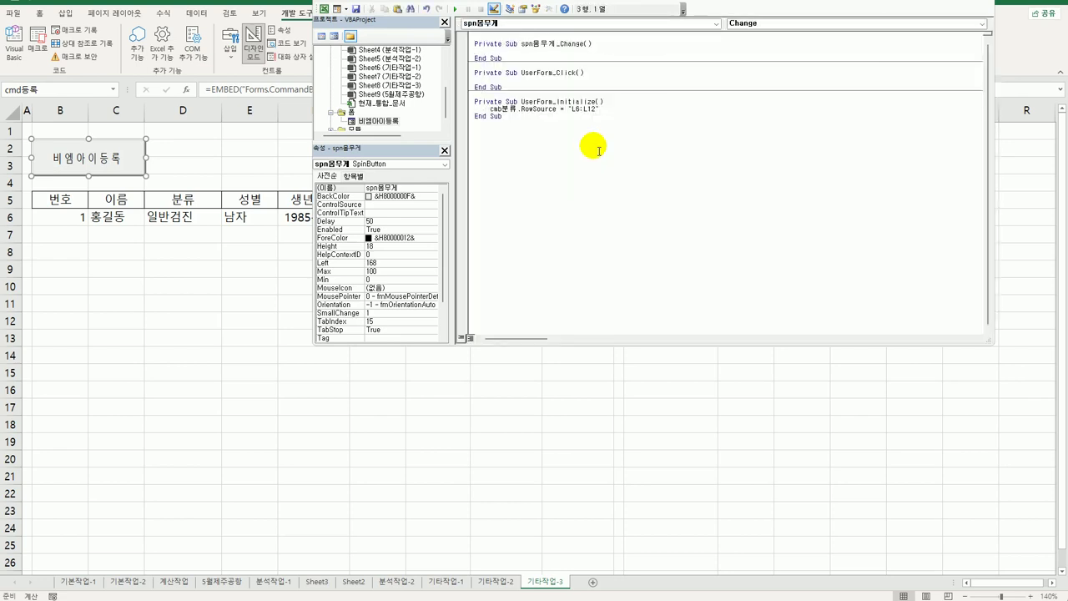
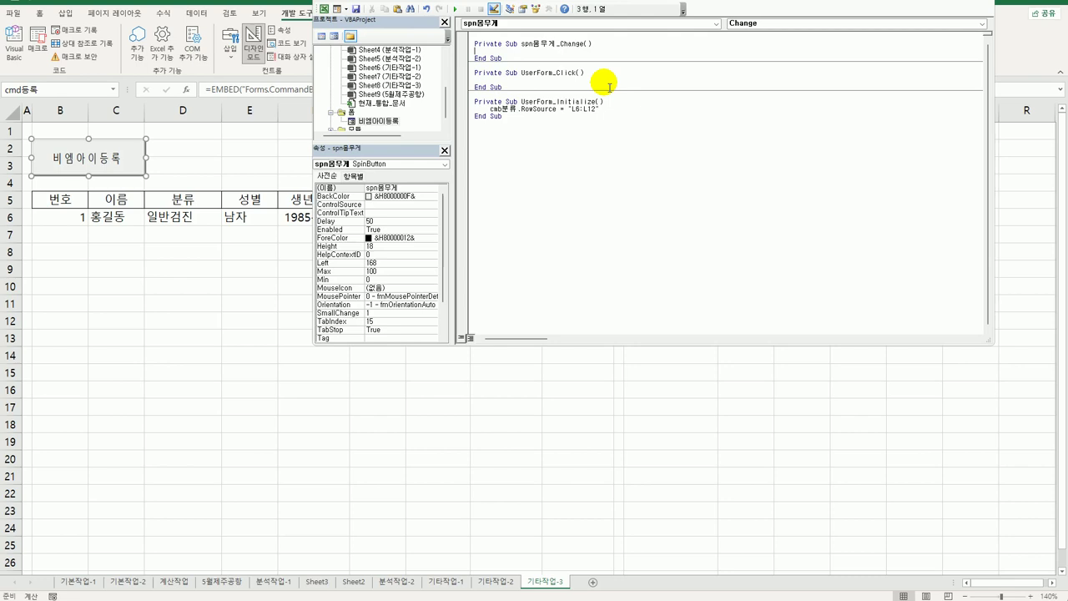
Check the names of the 몸무게 controls and add txt몸무게 = spn몸무게 + 1 to the spin button's Change procedure.
{"action": "double_click", "coordinate": [374, 121]}
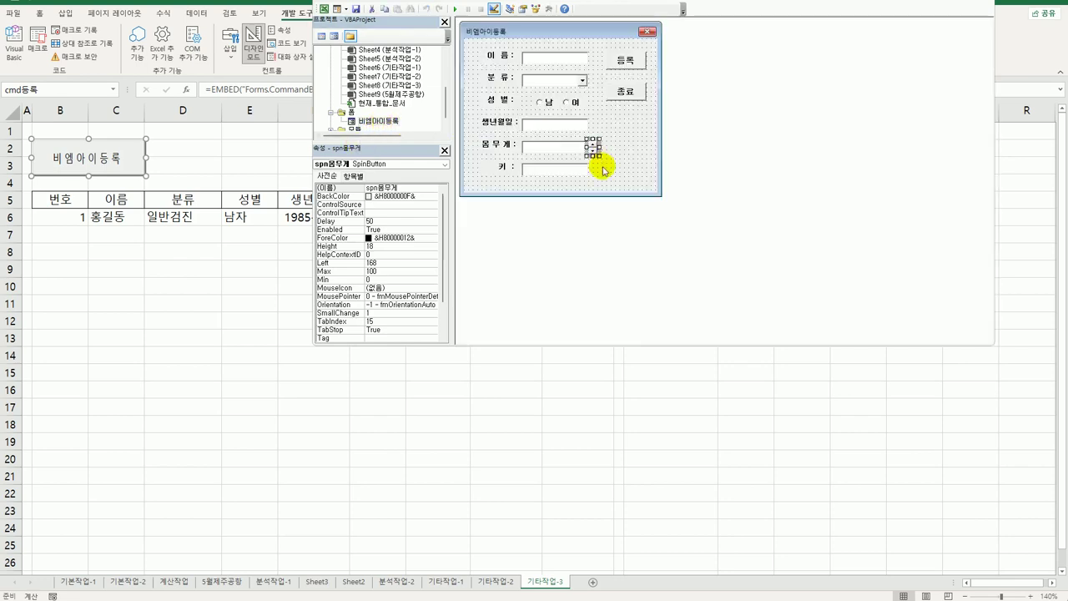
{"action": "left_click", "coordinate": [553, 148]}
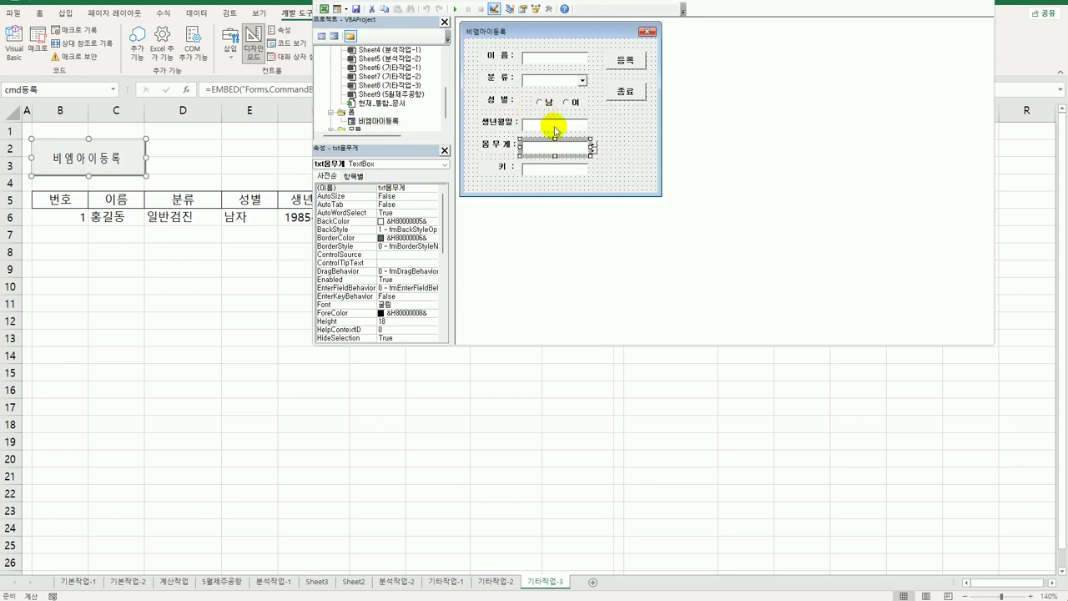
{"action": "left_click", "coordinate": [593, 149]}
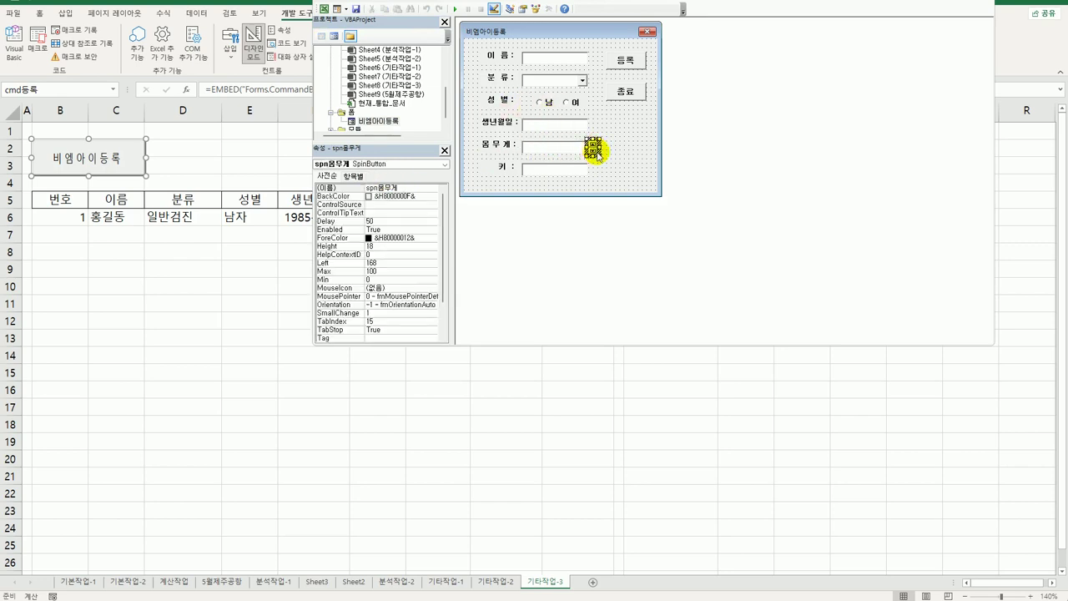
{"action": "left_click", "coordinate": [615, 164]}
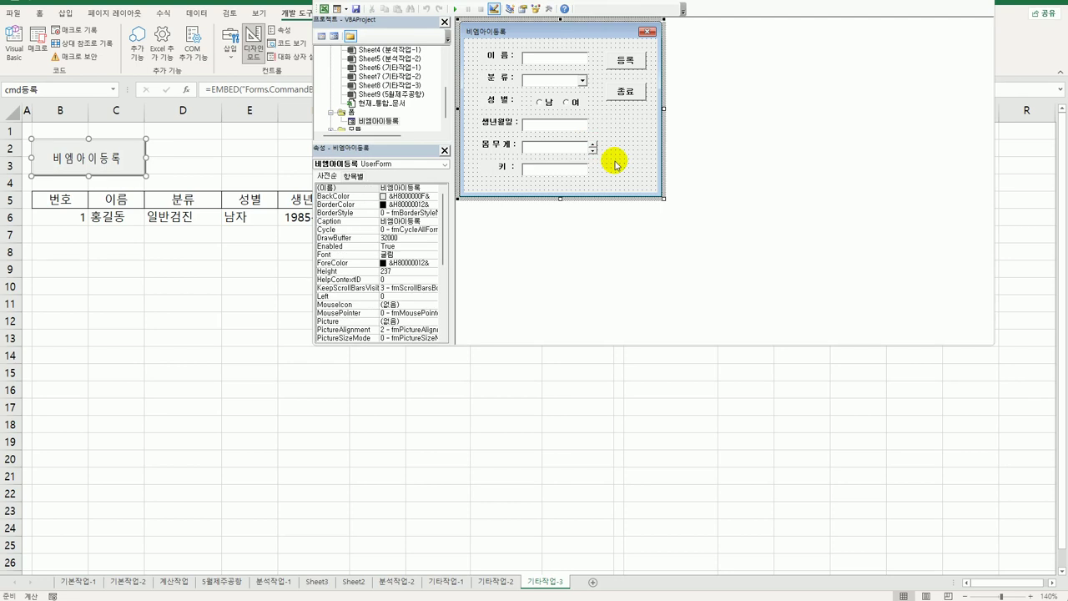
{"action": "left_click", "coordinate": [334, 38]}
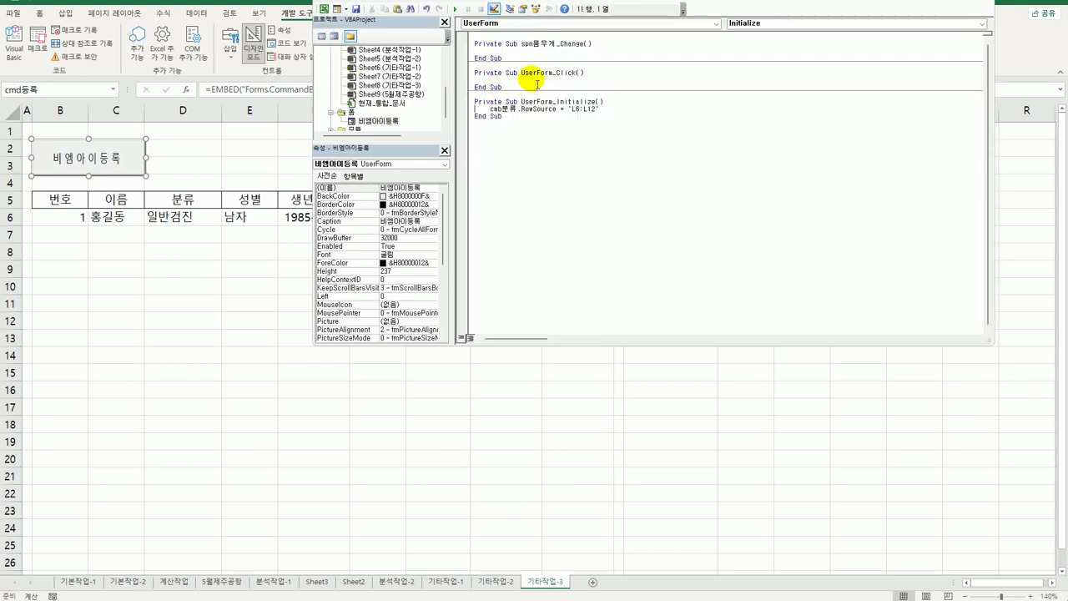
{"action": "left_click", "coordinate": [546, 59]}
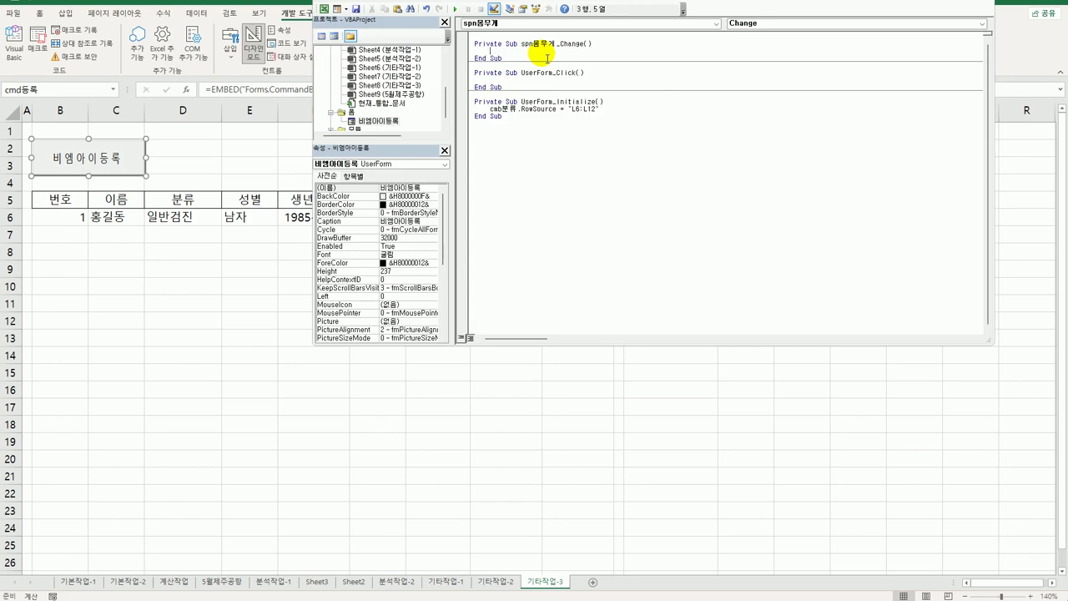
{"action": "type", "text": "txt몸무게 "}
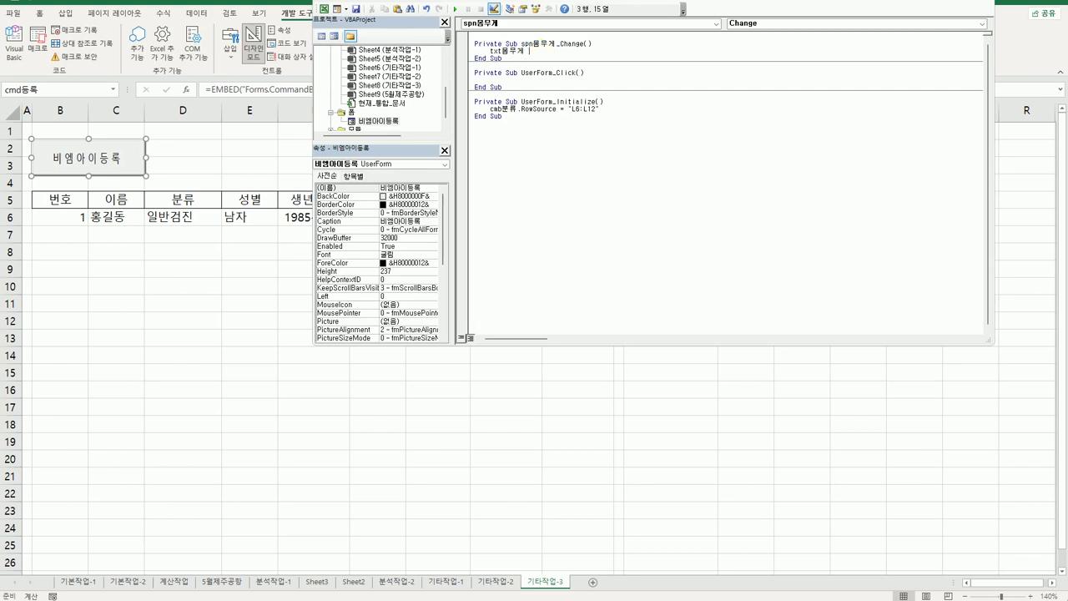
{"action": "type", "text": "= spn몸무게"}
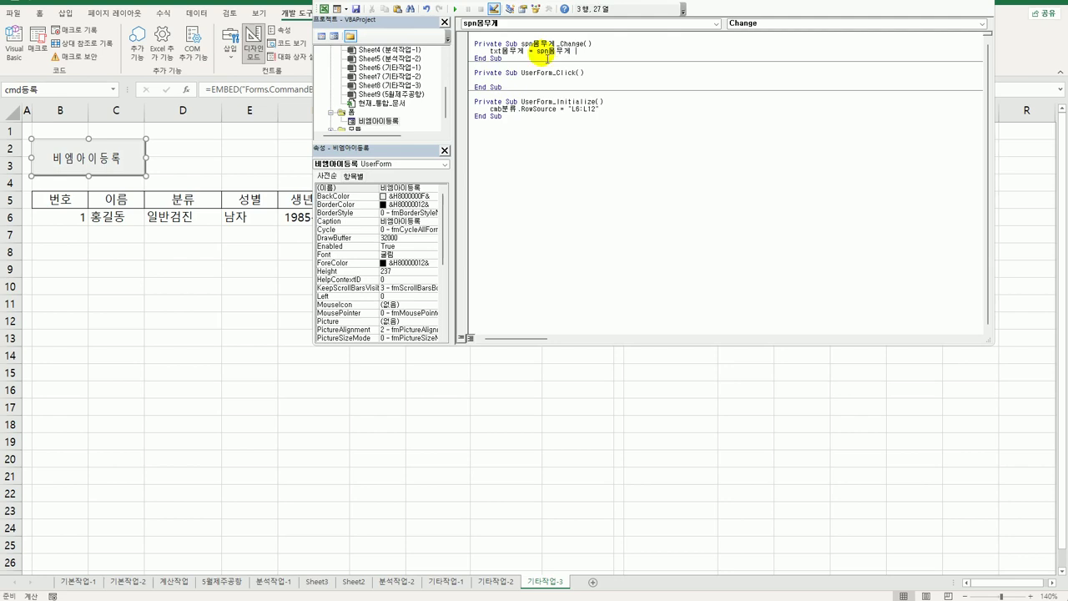
{"action": "type", "text": " +1"}
{"action": "key", "text": "Down"}
Create the click procedure of the form's 종료 button and make it write the current date and time with [I3] = Now.
{"action": "left_click", "coordinate": [381, 122]}
{"action": "double_click", "coordinate": [383, 123]}
{"action": "left_click", "coordinate": [637, 97]}
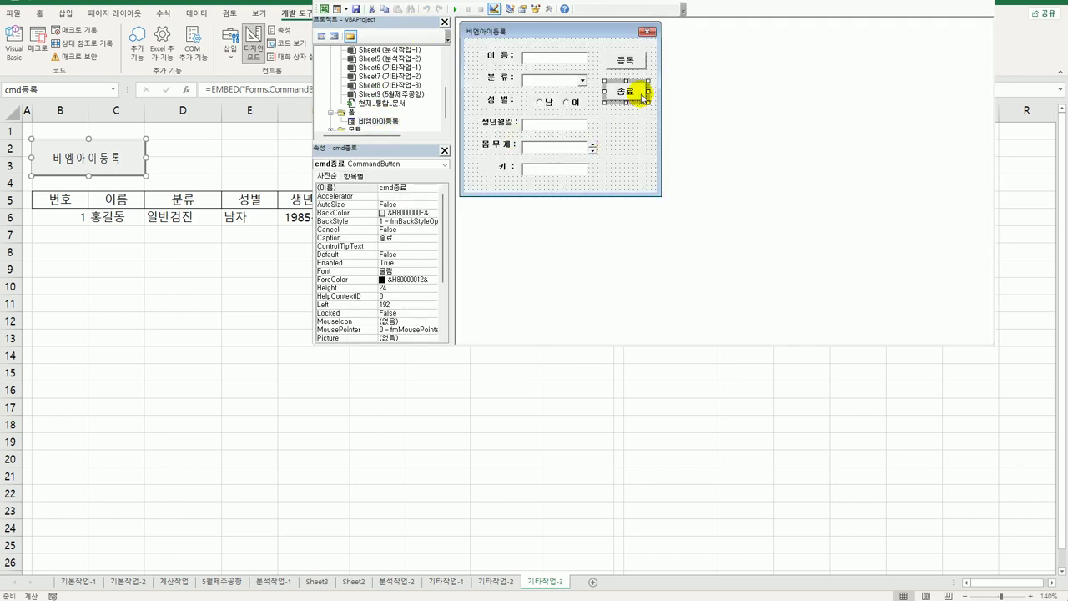
{"action": "double_click", "coordinate": [643, 96]}
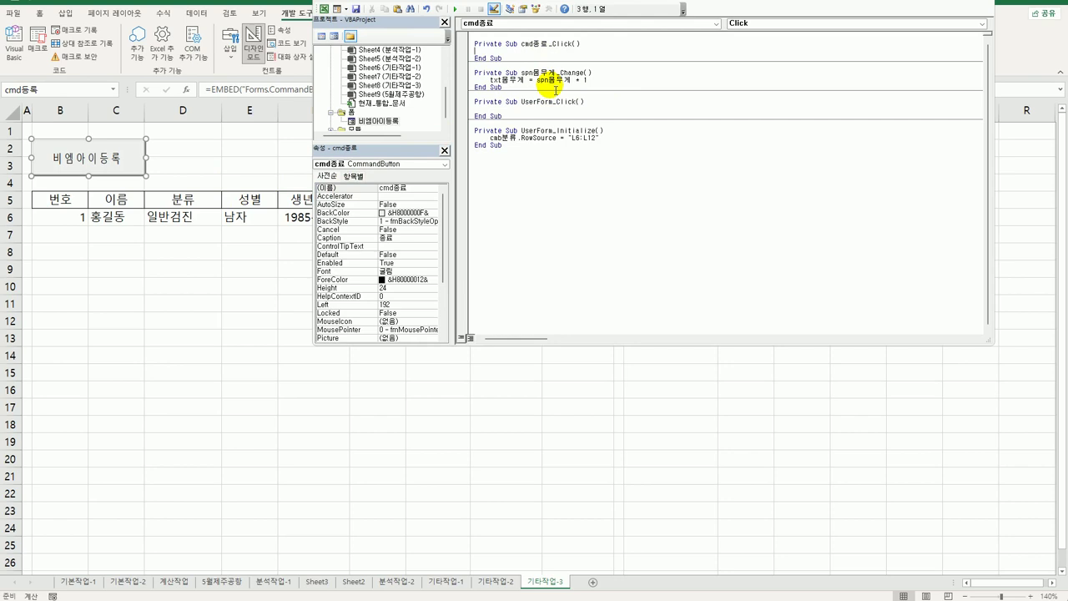
{"action": "key", "text": "Tab"}
{"action": "type", "text": "[I3] = now"}
{"action": "key", "text": "Return"}
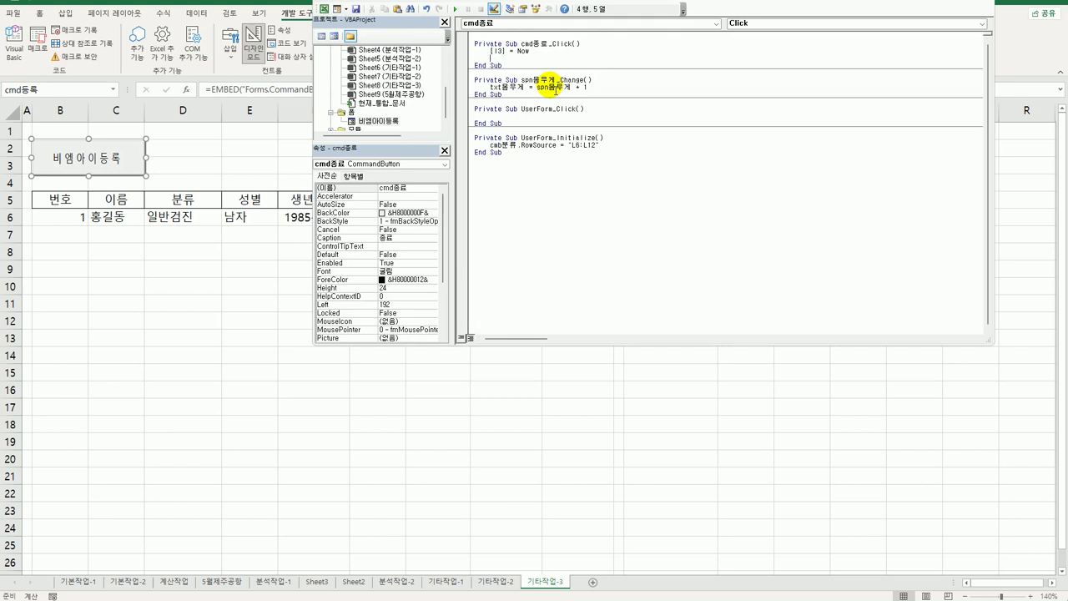
In the 종료 button's click procedure, set [i3].Font.Italic to True and unload the form with Unload Me.
{"action": "type", "text": "[I3]"}
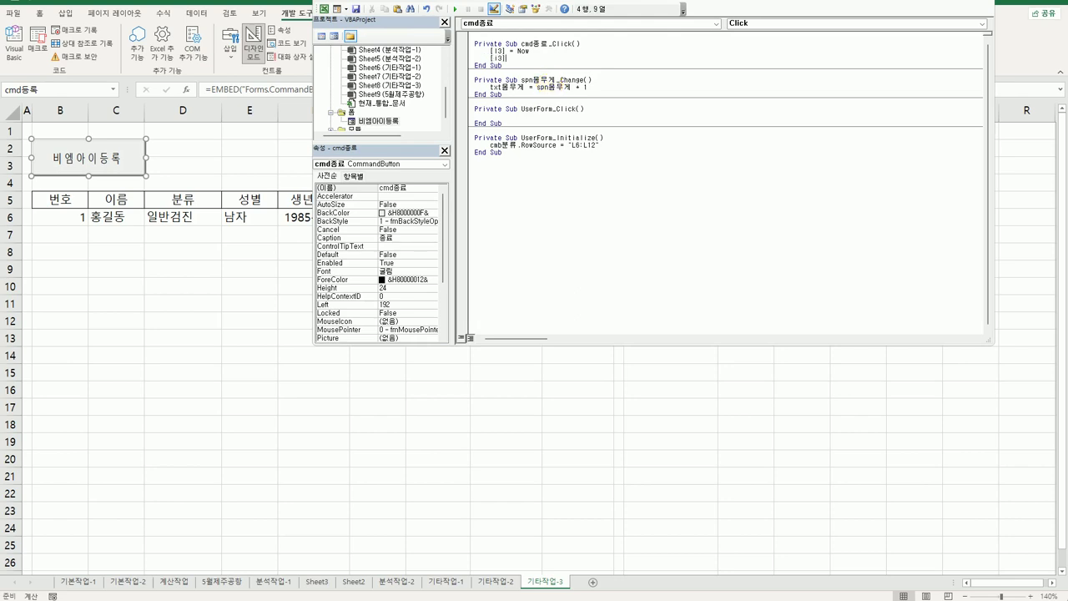
{"action": "type", "text": ".font."}
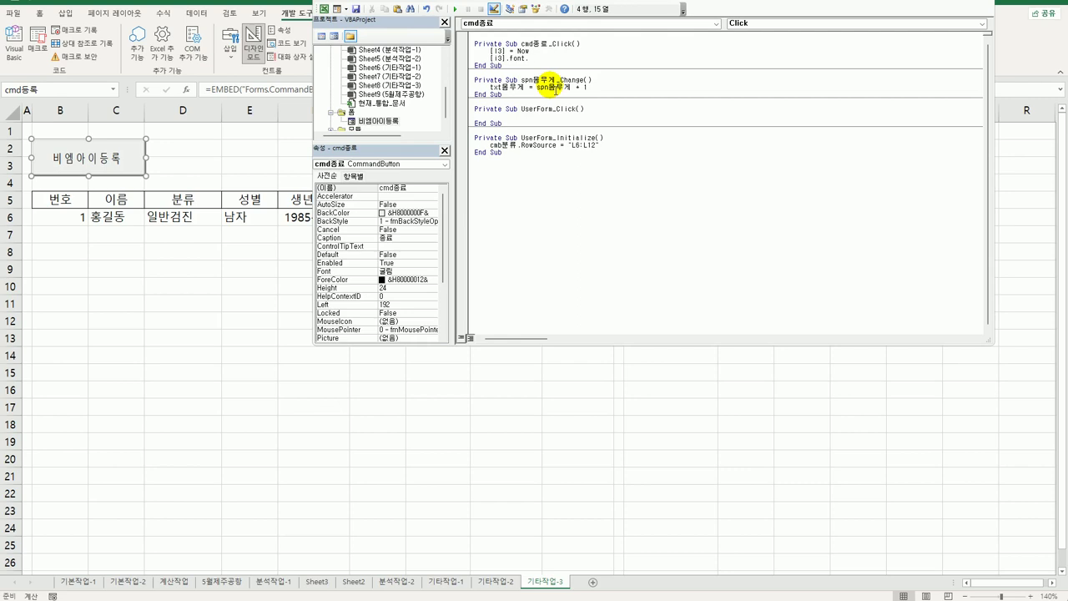
{"action": "type", "text": "italic ="}
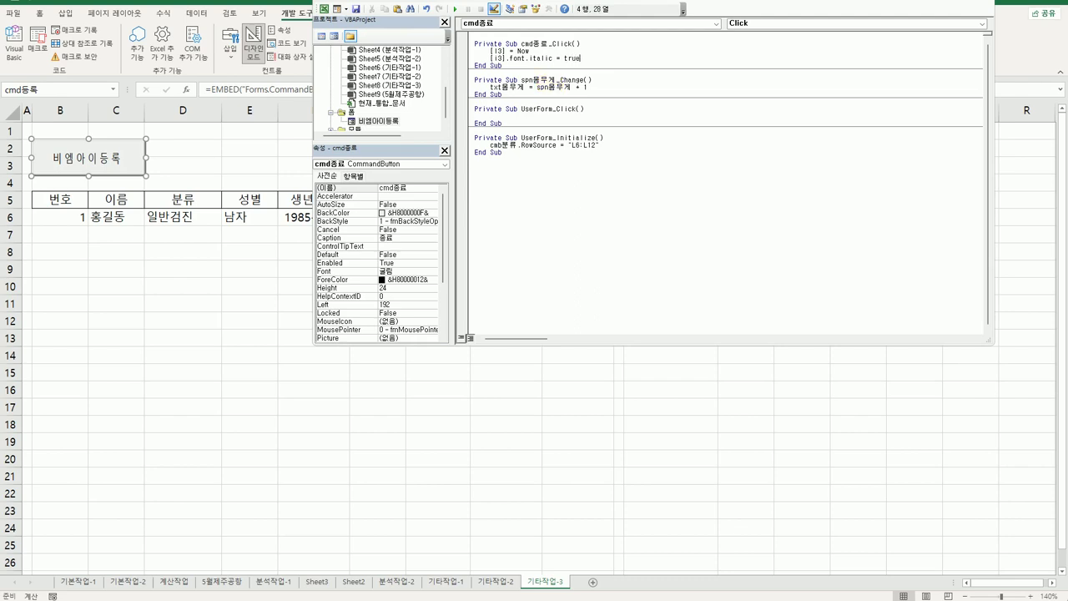
{"action": "type", "text": " true"}
{"action": "key", "text": "Return"}
{"action": "type", "text": "unlo"}
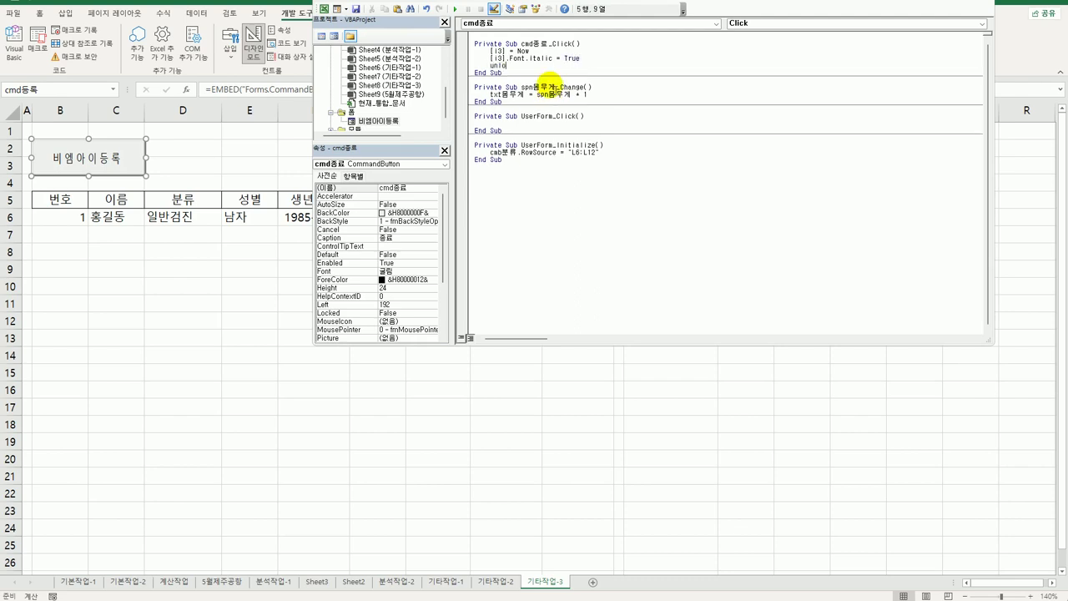
{"action": "type", "text": "ad me"}
{"action": "key", "text": "Return"}
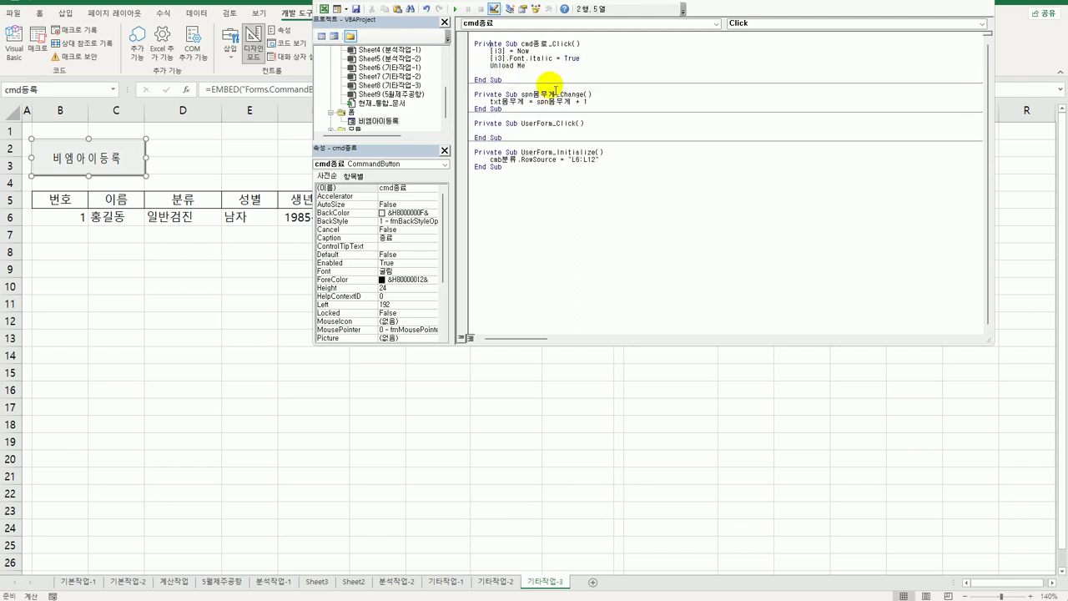
{"action": "key", "text": "Return"}
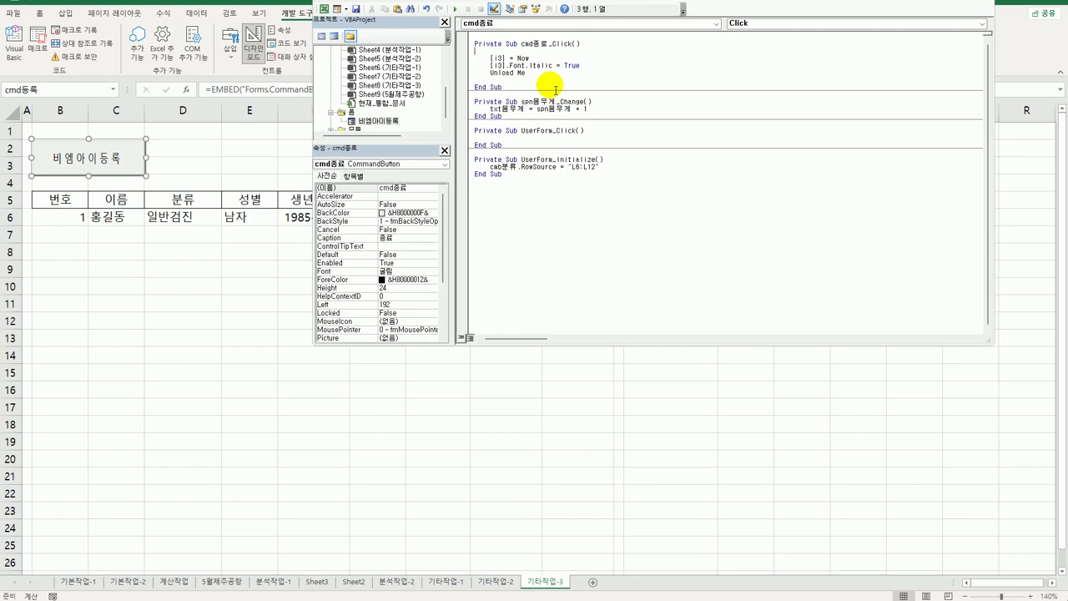
Select the form's 등록 button, and on the 기타작업-3 sheet examine the table B5:J6, the cells above it and the entry cell B7.
{"action": "double_click", "coordinate": [380, 121]}
{"action": "left_click", "coordinate": [644, 67]}
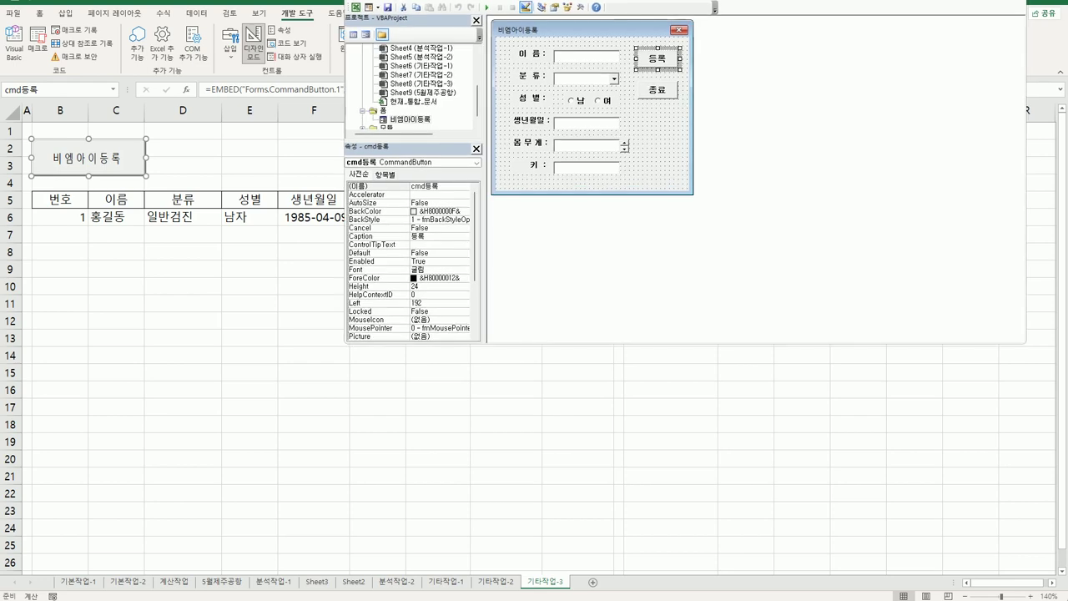
{"action": "left_click", "coordinate": [72, 207]}
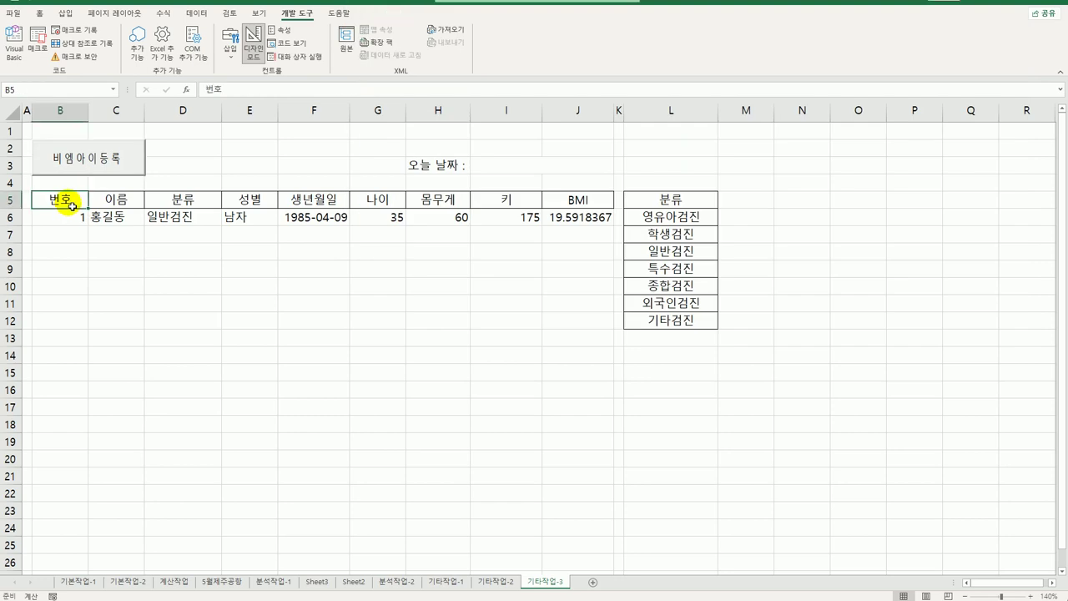
{"action": "left_click_drag", "start_coordinate": [74, 202], "coordinate": [587, 219]}
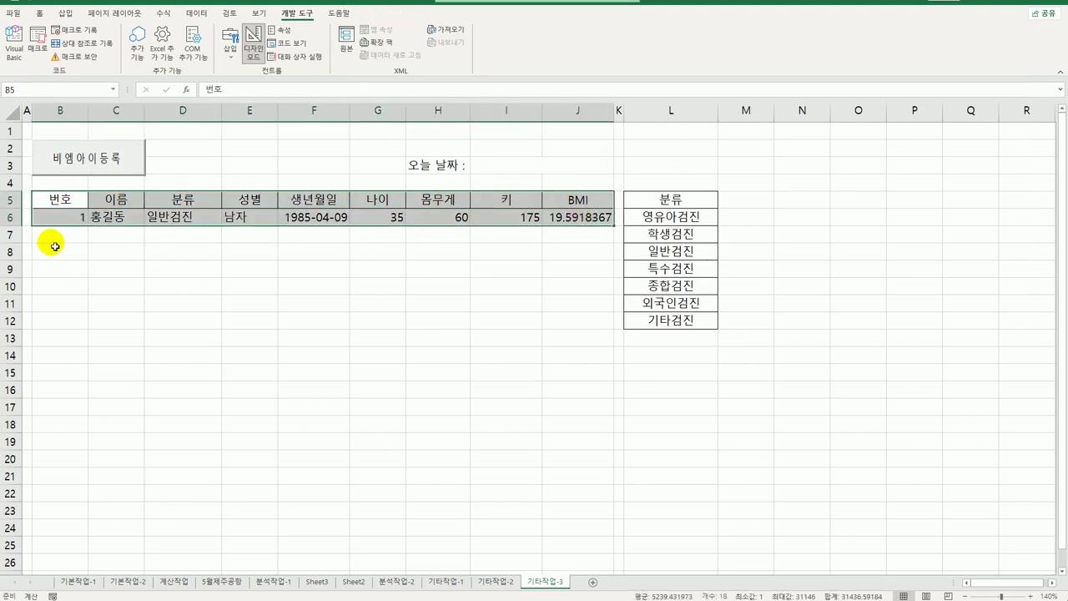
{"action": "left_click", "coordinate": [55, 241]}
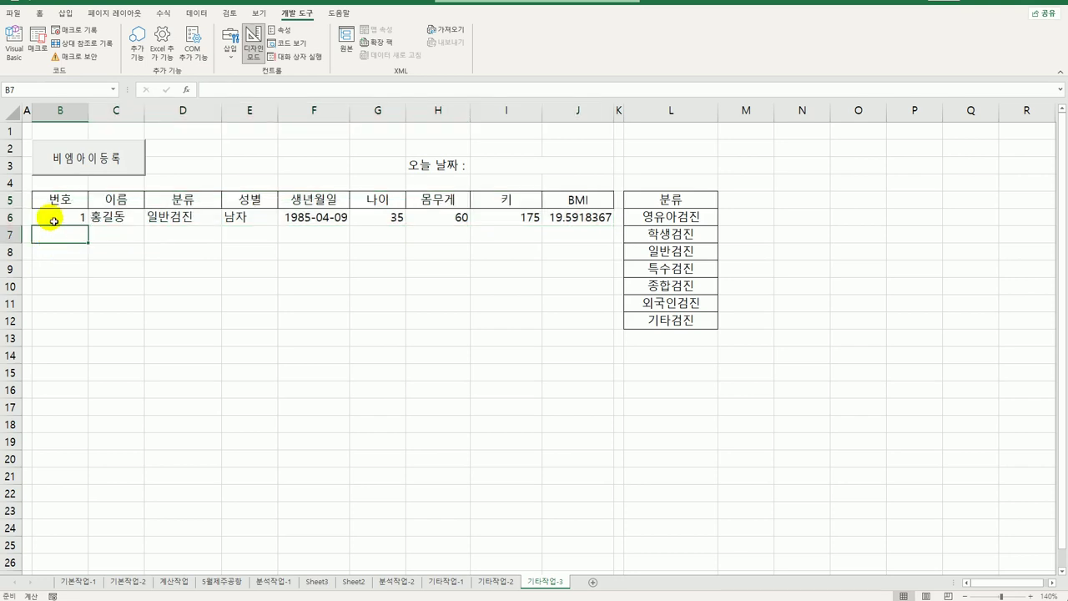
{"action": "left_click", "coordinate": [51, 204]}
{"action": "left_click_drag", "start_coordinate": [52, 204], "coordinate": [582, 220]}
{"action": "left_click_drag", "start_coordinate": [215, 136], "coordinate": [210, 184]}
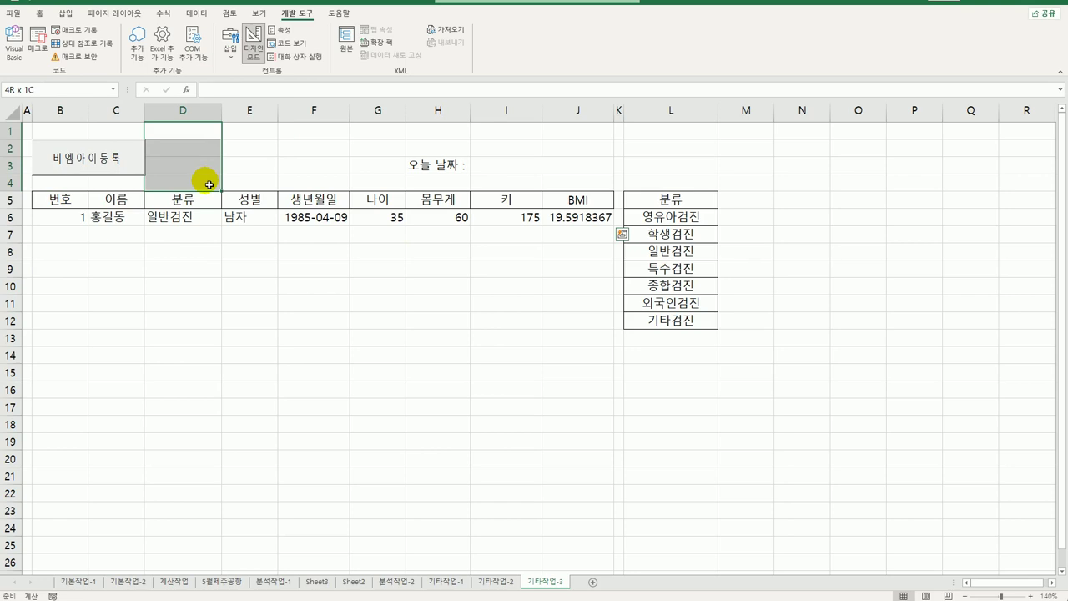
{"action": "left_click", "coordinate": [69, 239]}
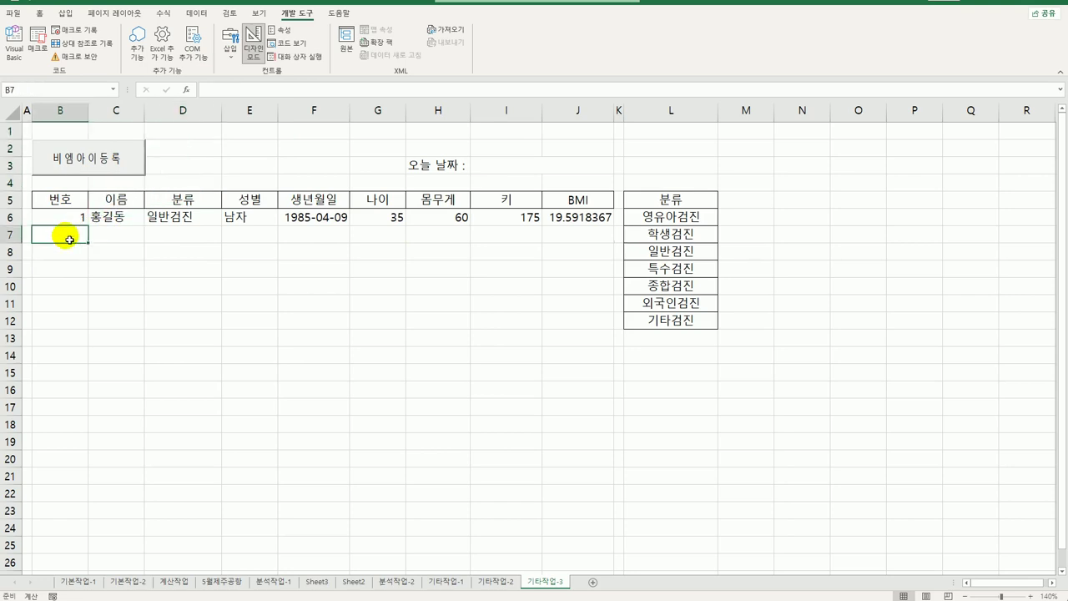
{"action": "left_click_drag", "start_coordinate": [72, 208], "coordinate": [558, 222]}
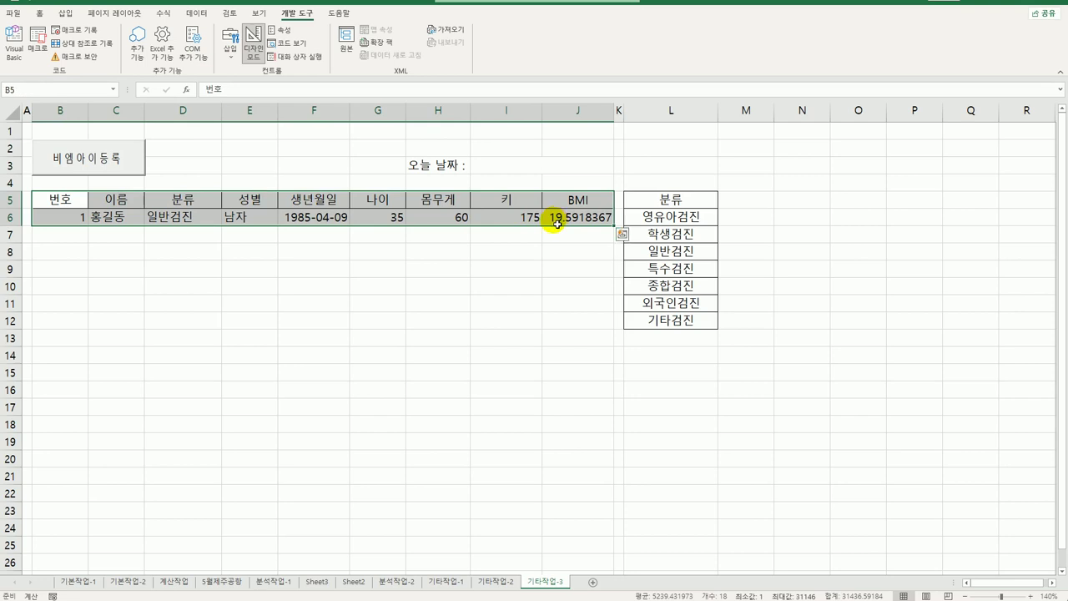
{"action": "left_click", "coordinate": [65, 240]}
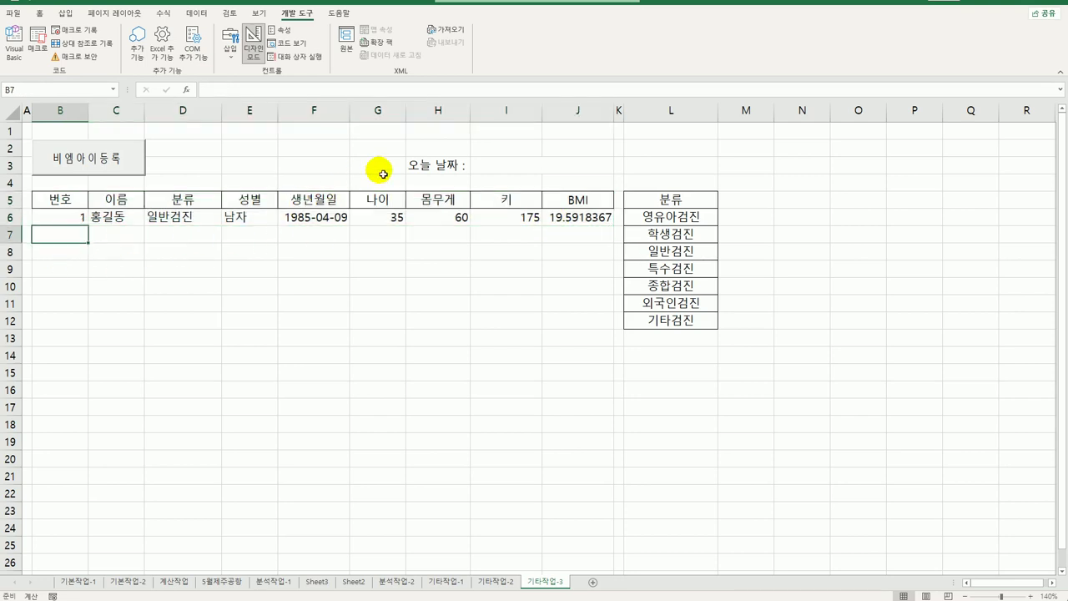
{"action": "left_click", "coordinate": [415, 169]}
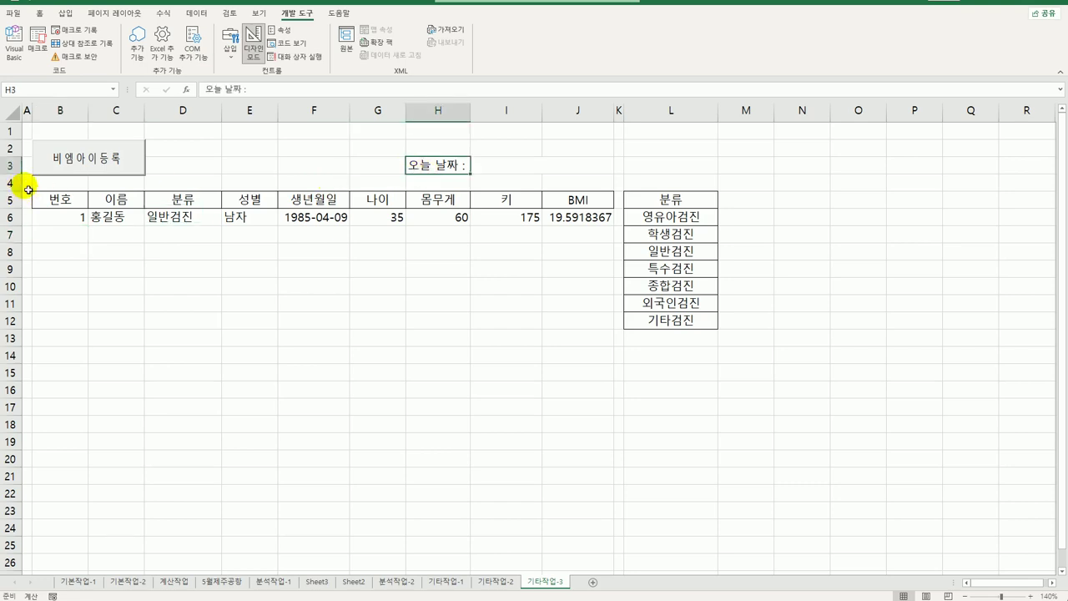
{"action": "left_click_drag", "start_coordinate": [29, 183], "coordinate": [572, 186]}
{"action": "left_click_drag", "start_coordinate": [74, 207], "coordinate": [557, 227]}
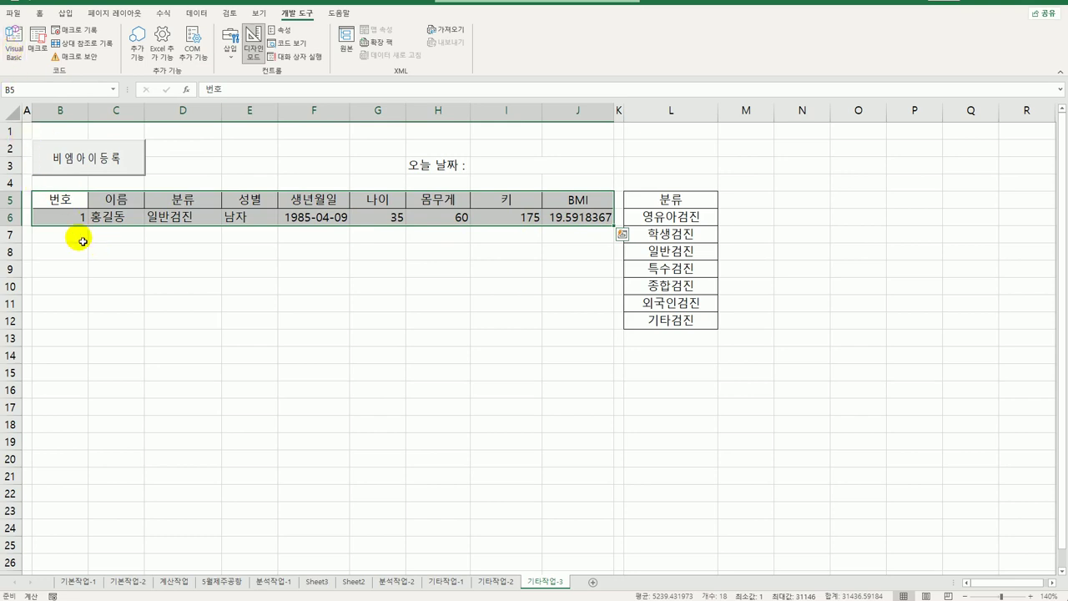
{"action": "left_click", "coordinate": [58, 234]}
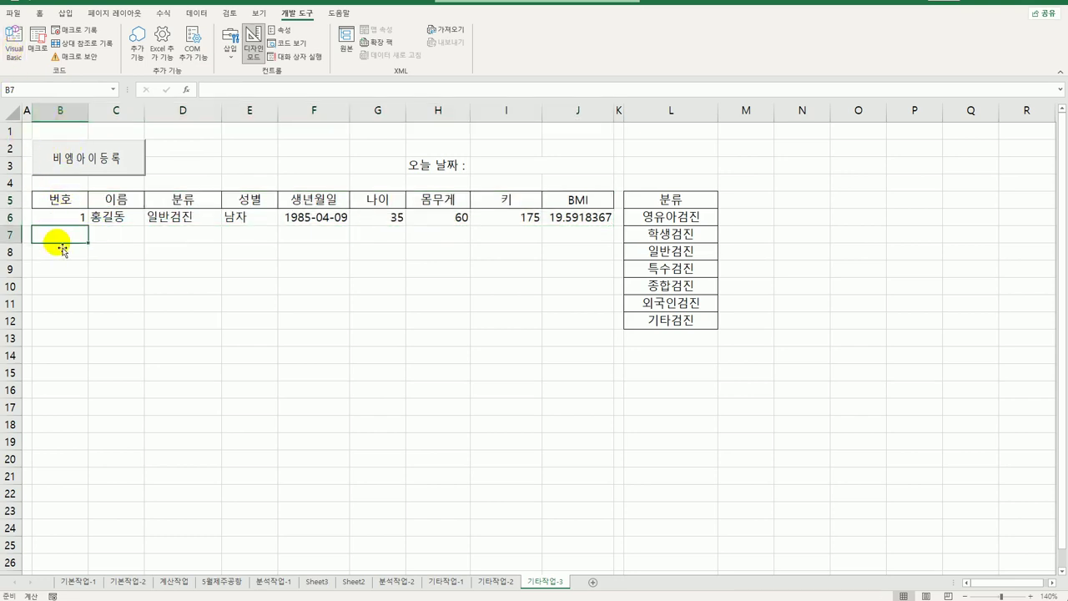
Examine the positions of the sheet's columns from A to F and the table's 번호 header in B5.
{"action": "left_click", "coordinate": [63, 111]}
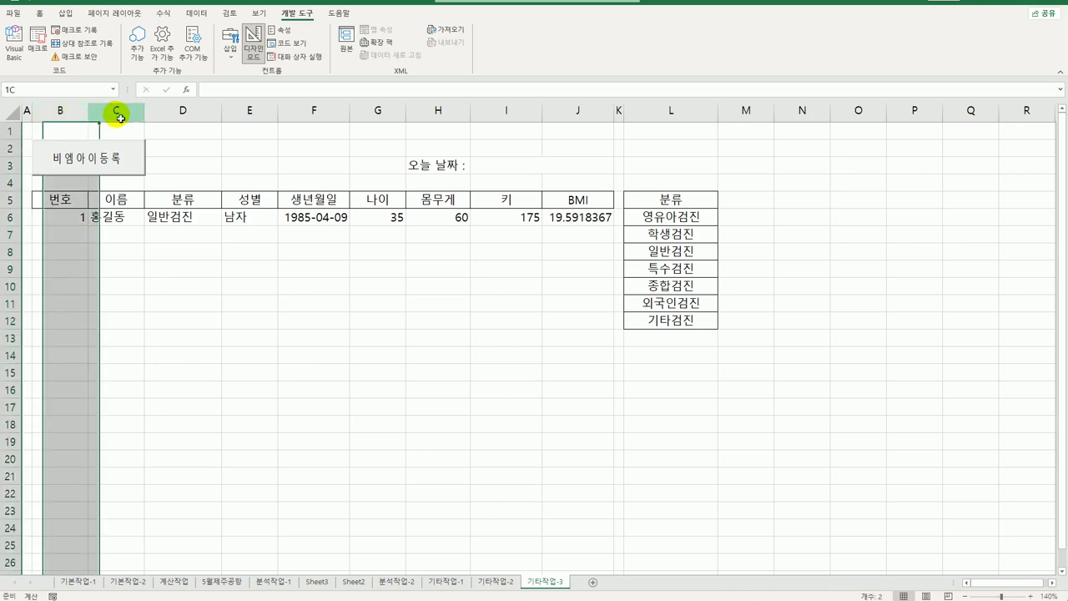
{"action": "left_click", "coordinate": [117, 121]}
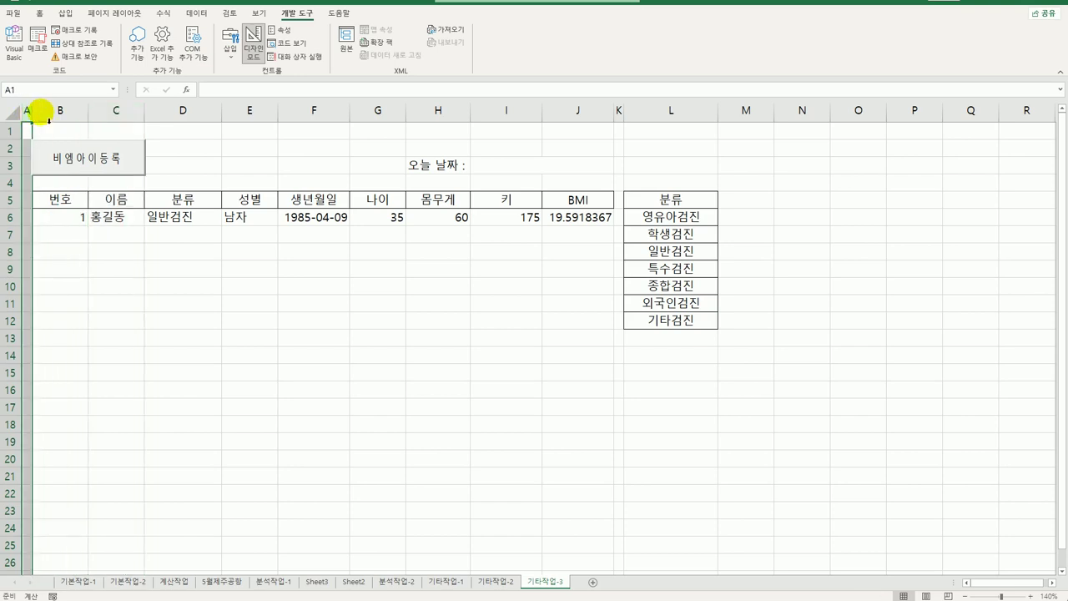
{"action": "left_click", "coordinate": [201, 111]}
{"action": "left_click", "coordinate": [266, 116]}
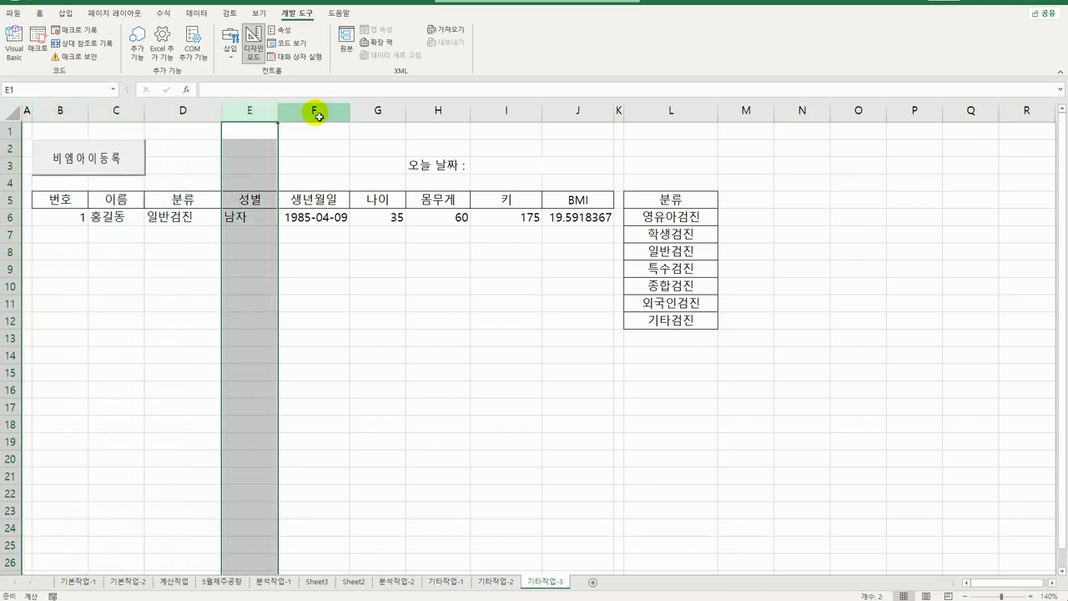
{"action": "left_click", "coordinate": [302, 112]}
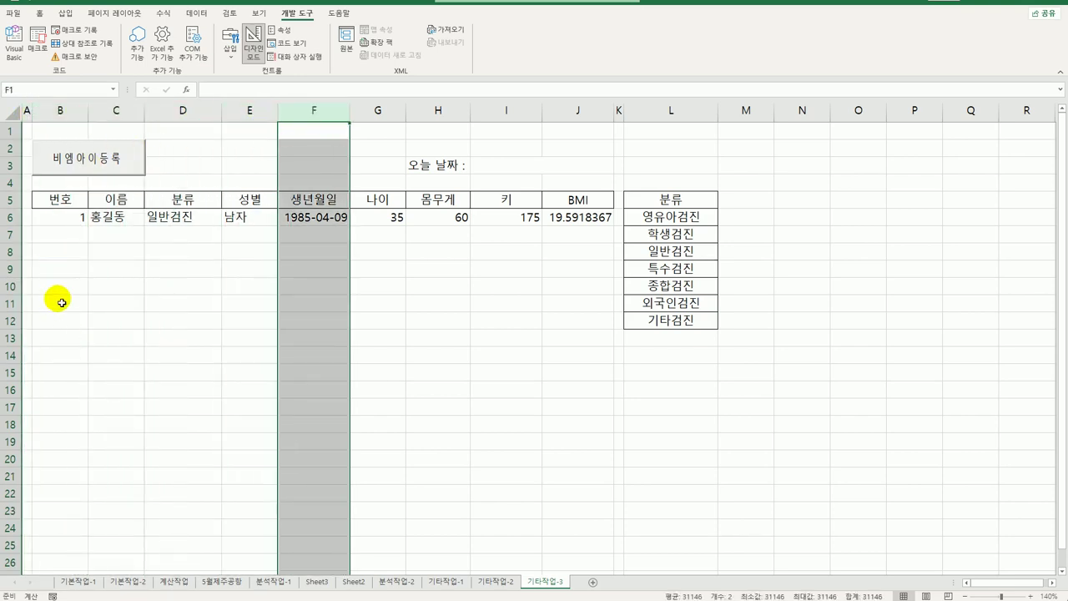
{"action": "left_click", "coordinate": [63, 205]}
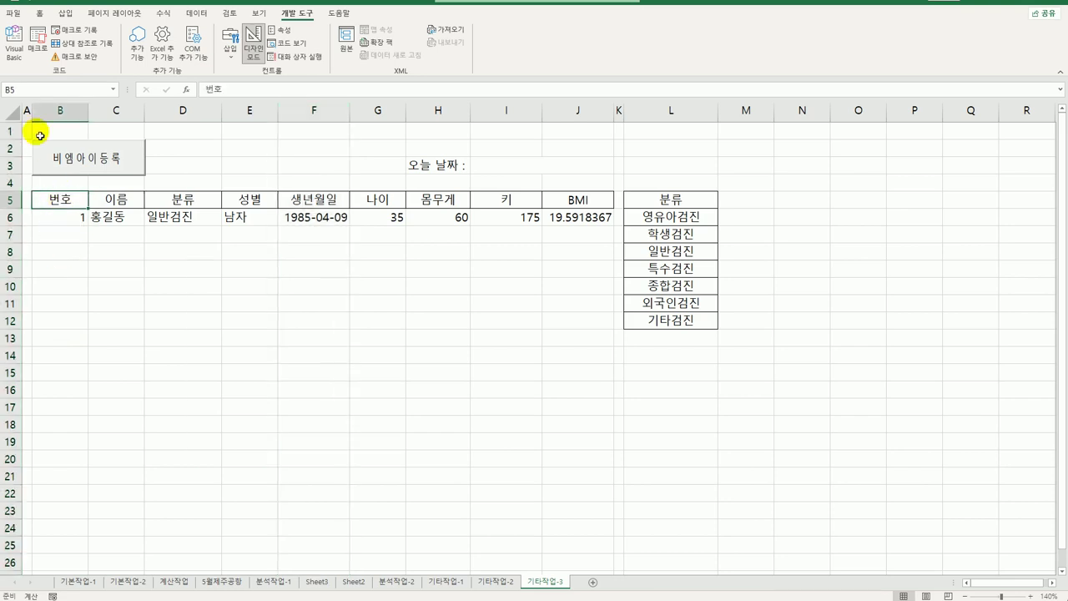
Switch to the Visual Basic editor and create the click procedure of the form's 등록 button.
{"action": "left_click", "coordinate": [14, 44]}
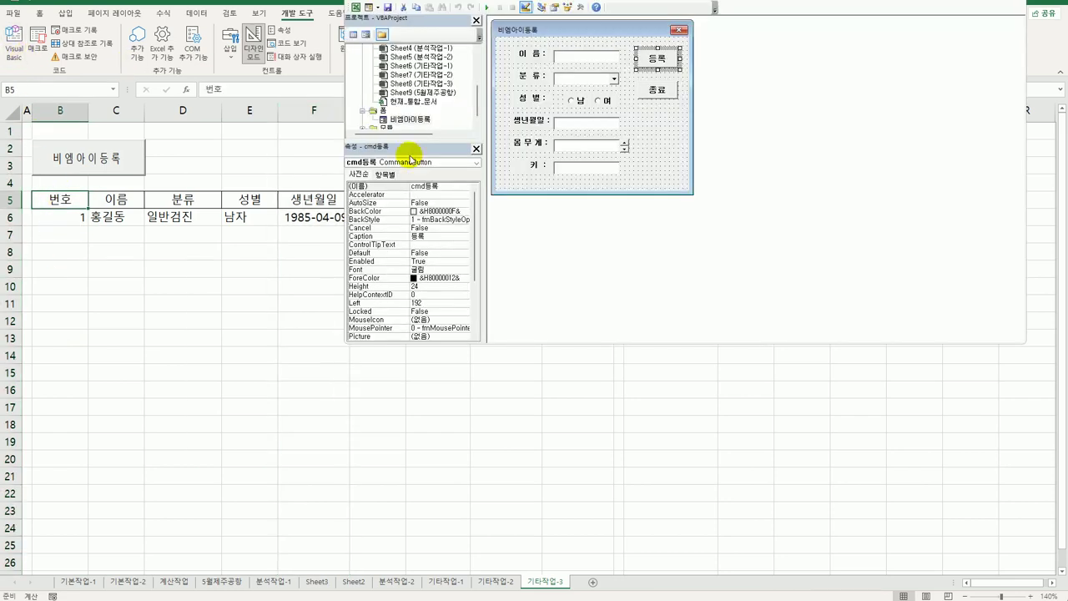
{"action": "double_click", "coordinate": [670, 59]}
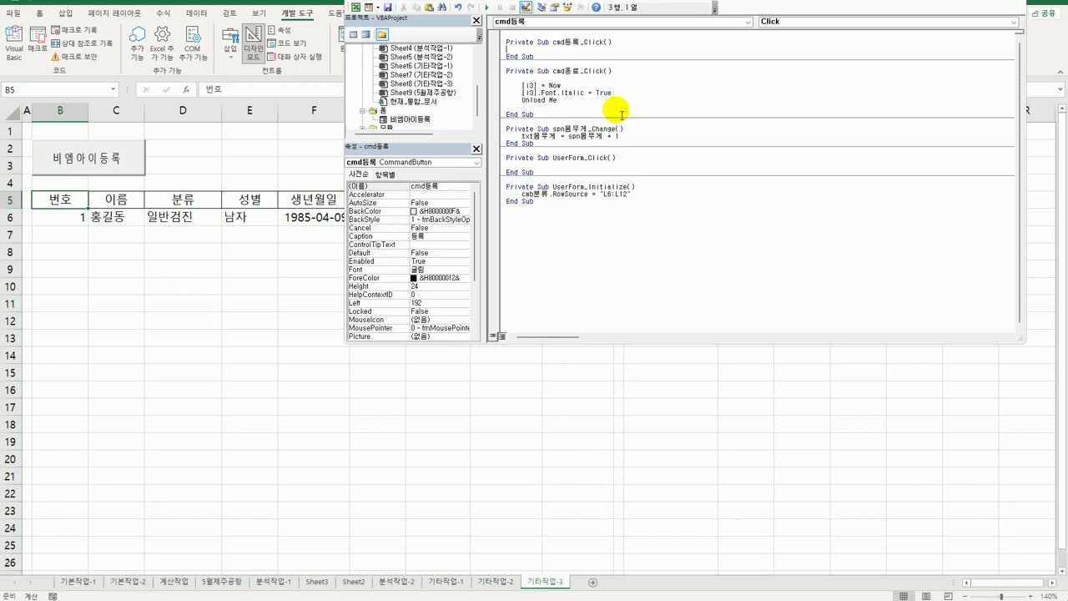
{"action": "key", "text": "Return"}
{"action": "key", "text": "Tab"}
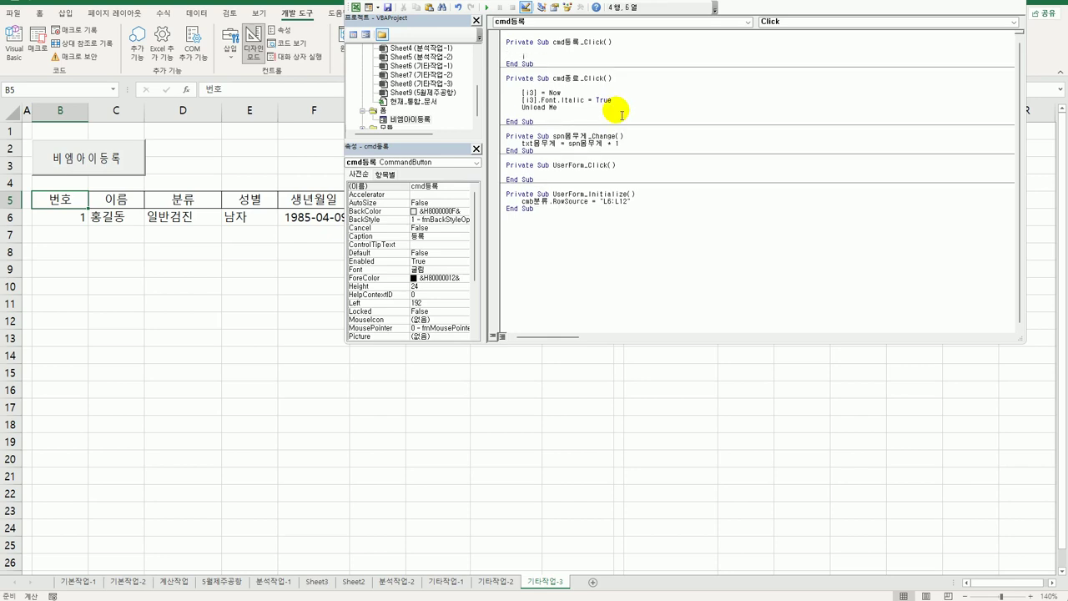
In the 등록 click procedure, set the row variable with i = Range("B5").CurrentRegion.Rows.Count + 5.
{"action": "type", "text": "i = rn"}
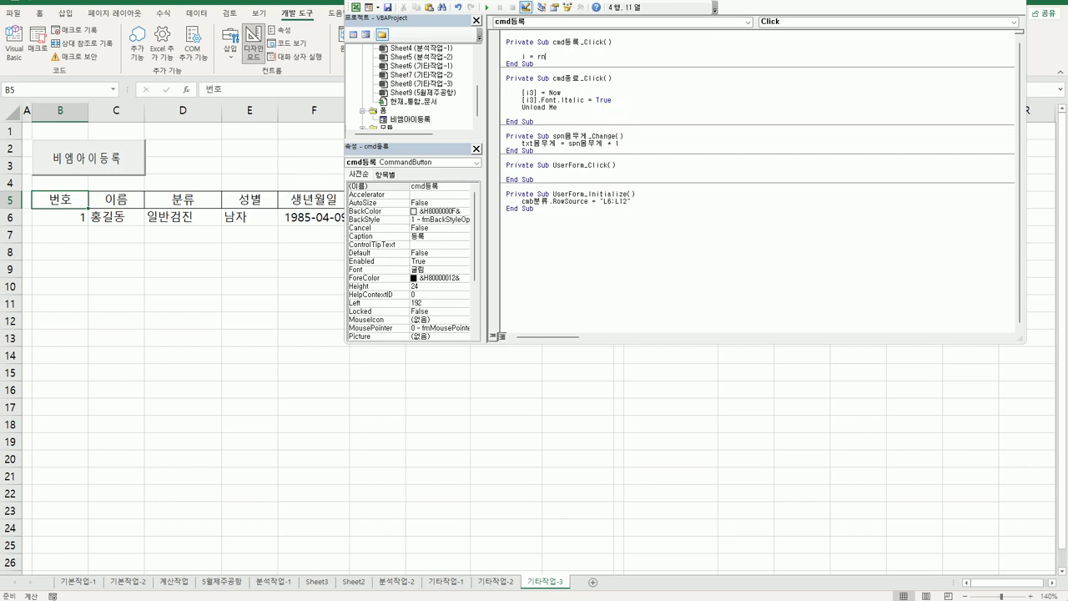
{"action": "type", "text": "age"}
{"action": "key", "text": "BackSpace"}
{"action": "type", "text": "ange(\""}
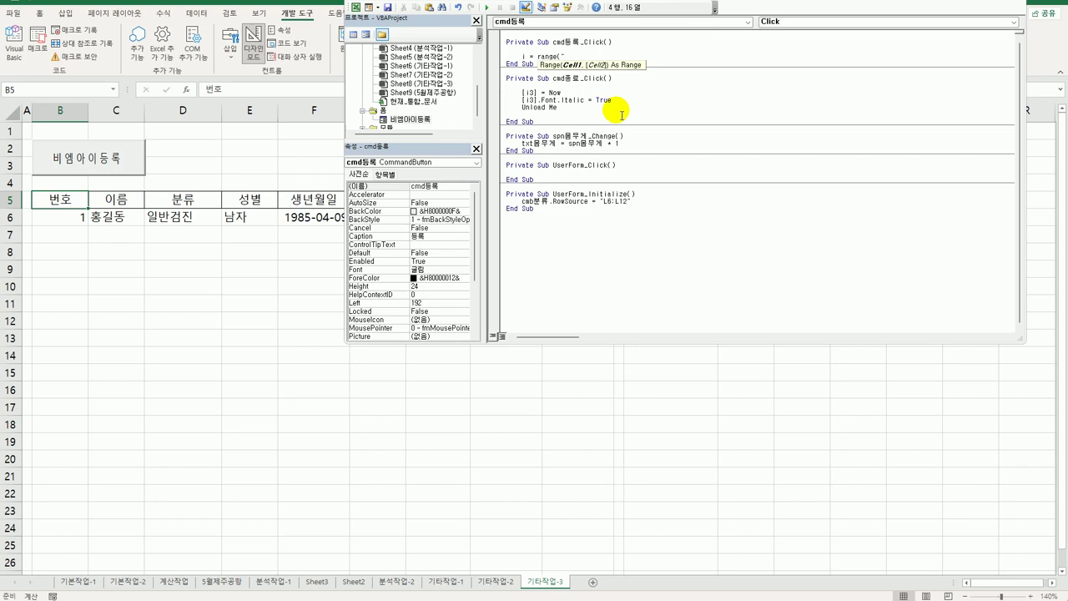
{"action": "type", "text": "ㅂ5\").cu"}
{"action": "key", "text": "Down"}
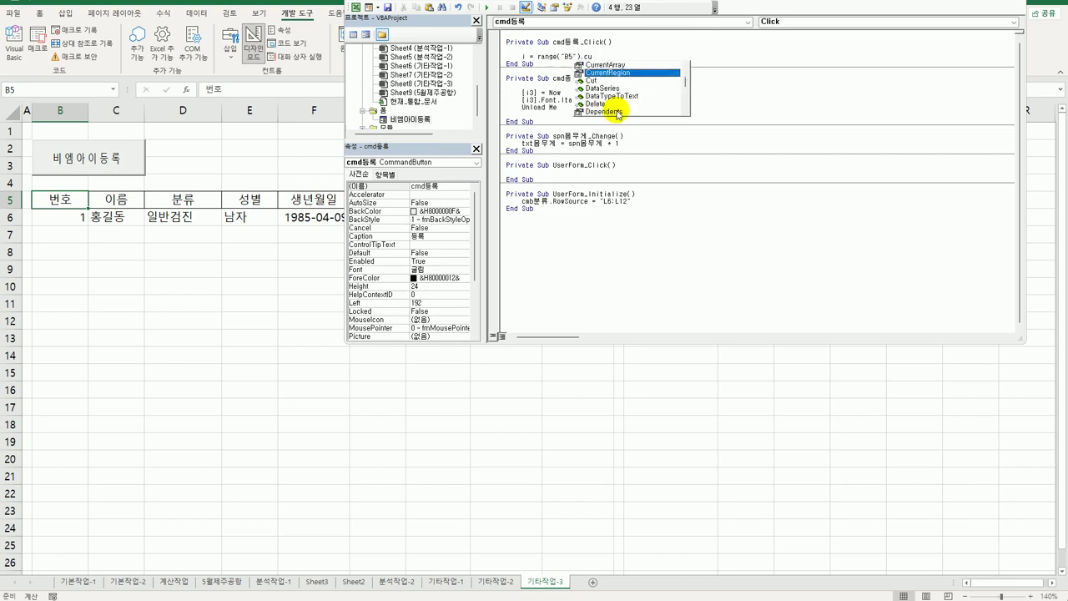
{"action": "key", "text": "Tab"}
{"action": "type", "text": ".r"}
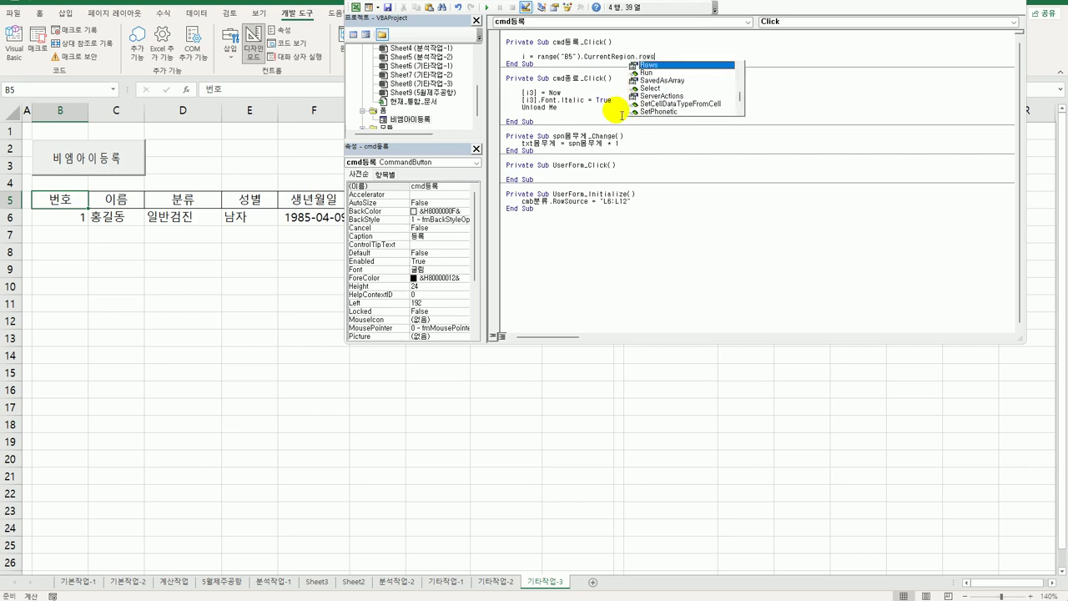
{"action": "type", "text": "o.count"}
{"action": "key", "text": "Tab"}
{"action": "type", "text": "+ "}
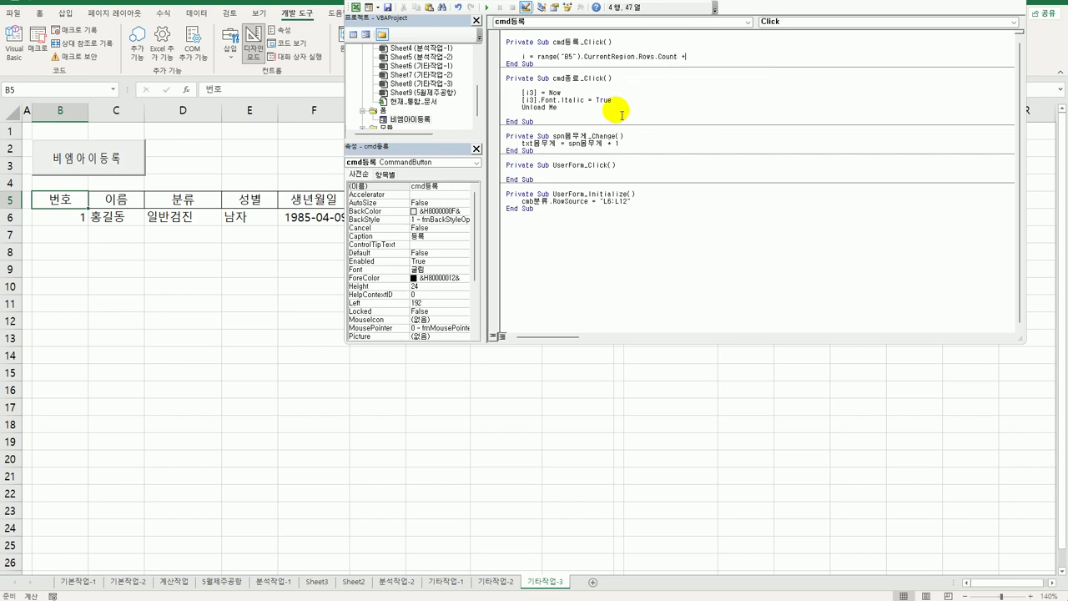
{"action": "type", "text": "5"}
{"action": "key", "text": "Return"}
Below the row variable, add Cells(i, 2) = Range("B5").CurrentRegion.Rows.Count, reusing the row-count expression, and leave blank lines after it.
{"action": "key", "text": "Return"}
{"action": "type", "text": "cells(i"}
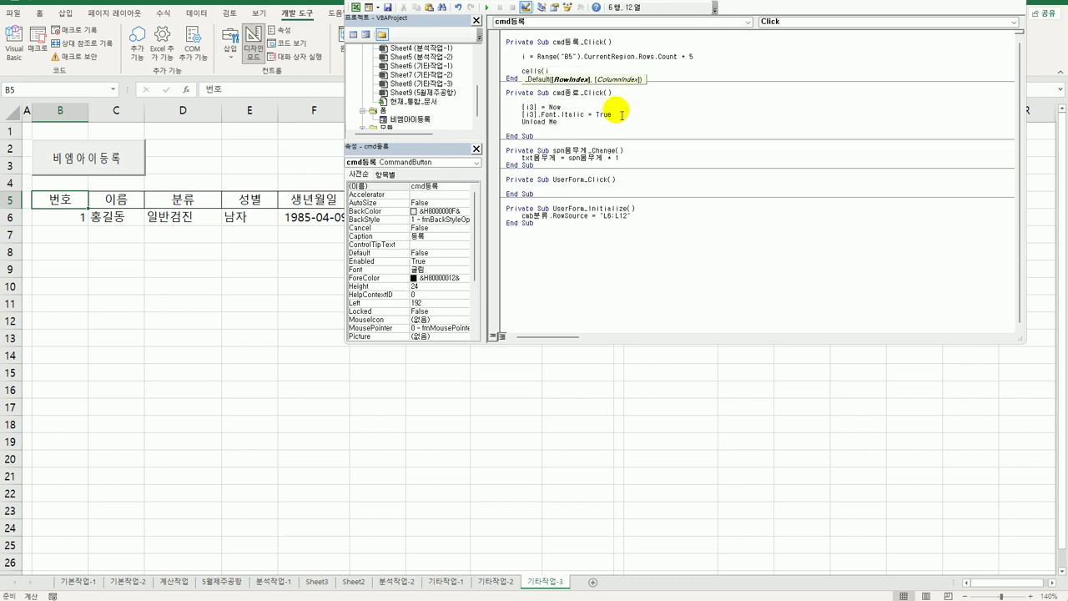
{"action": "type", "text": ",2) ="}
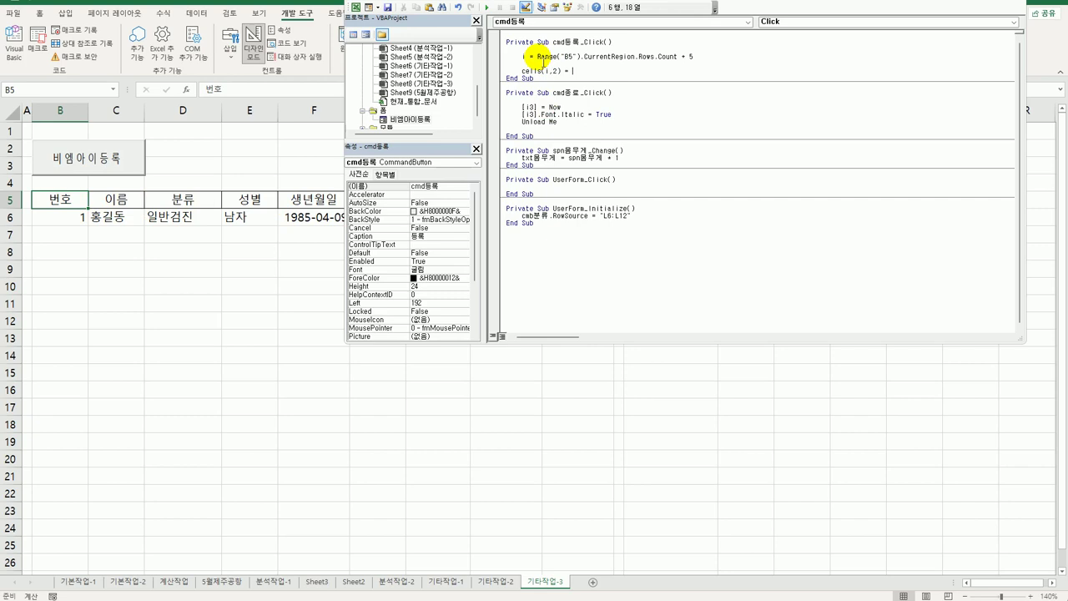
{"action": "left_click", "coordinate": [538, 58]}
{"action": "left_click", "coordinate": [584, 364]}
{"action": "left_click_drag", "start_coordinate": [538, 57], "coordinate": [679, 56]}
{"action": "key", "text": "ctrl+c"}
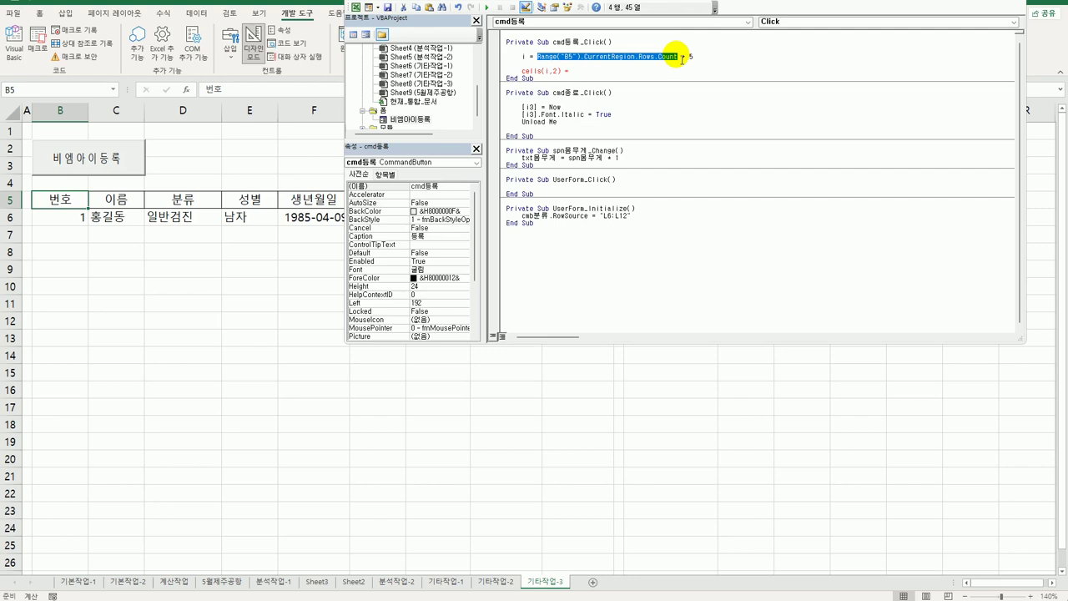
{"action": "left_click", "coordinate": [595, 72]}
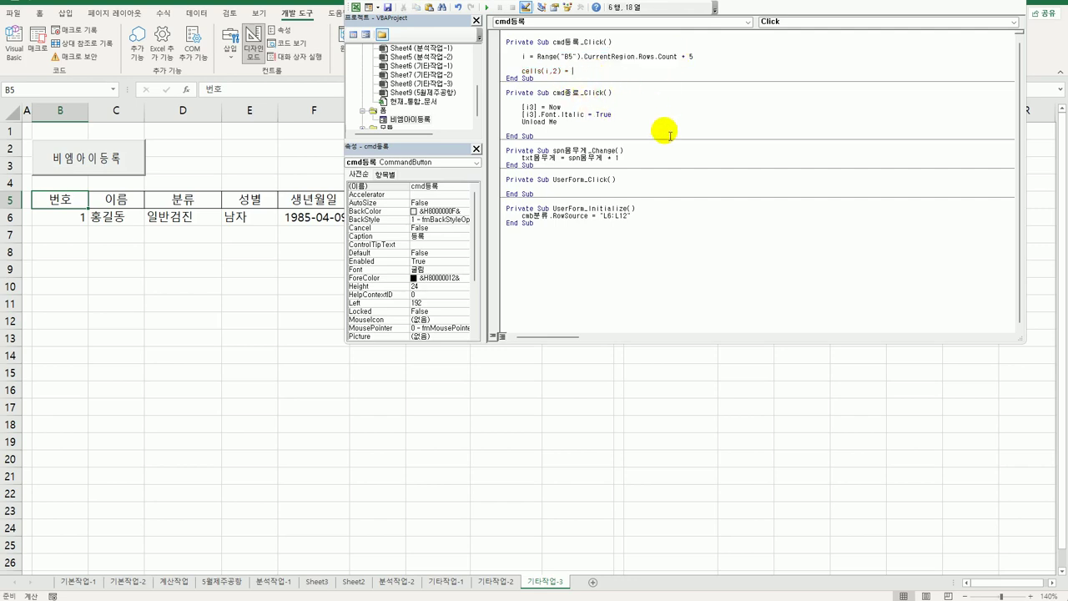
{"action": "key", "text": "ctrl+v"}
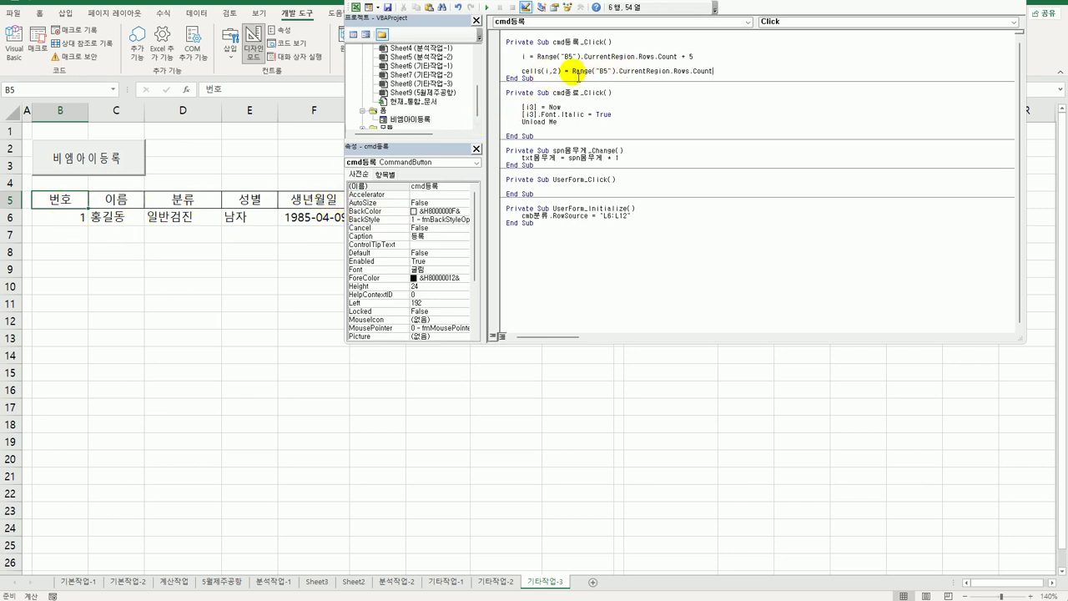
{"action": "left_click_drag", "start_coordinate": [576, 74], "coordinate": [723, 73]}
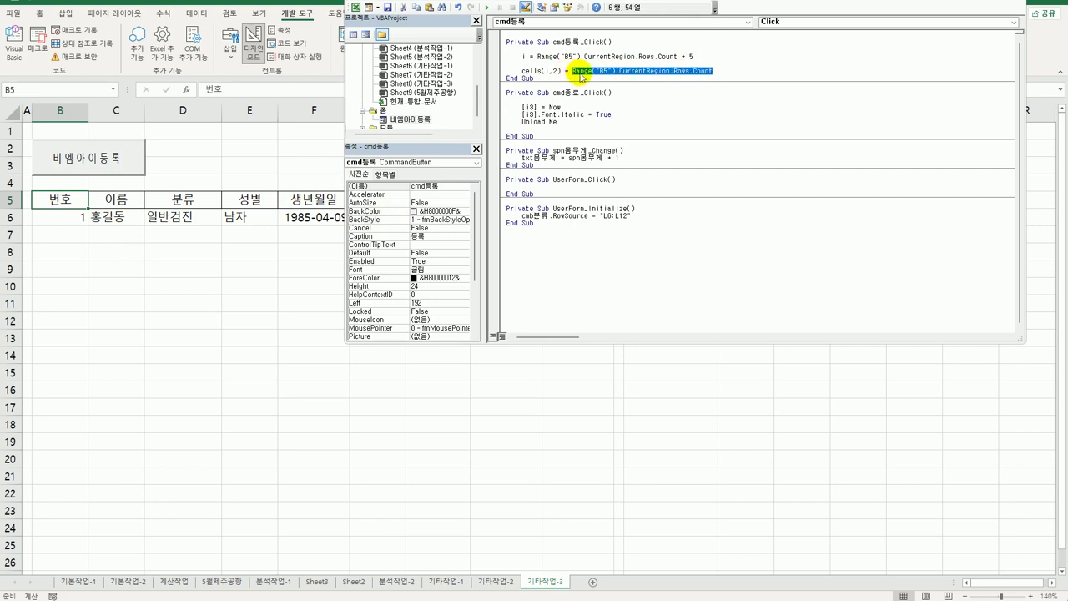
{"action": "left_click", "coordinate": [733, 78]}
{"action": "left_click", "coordinate": [732, 75]}
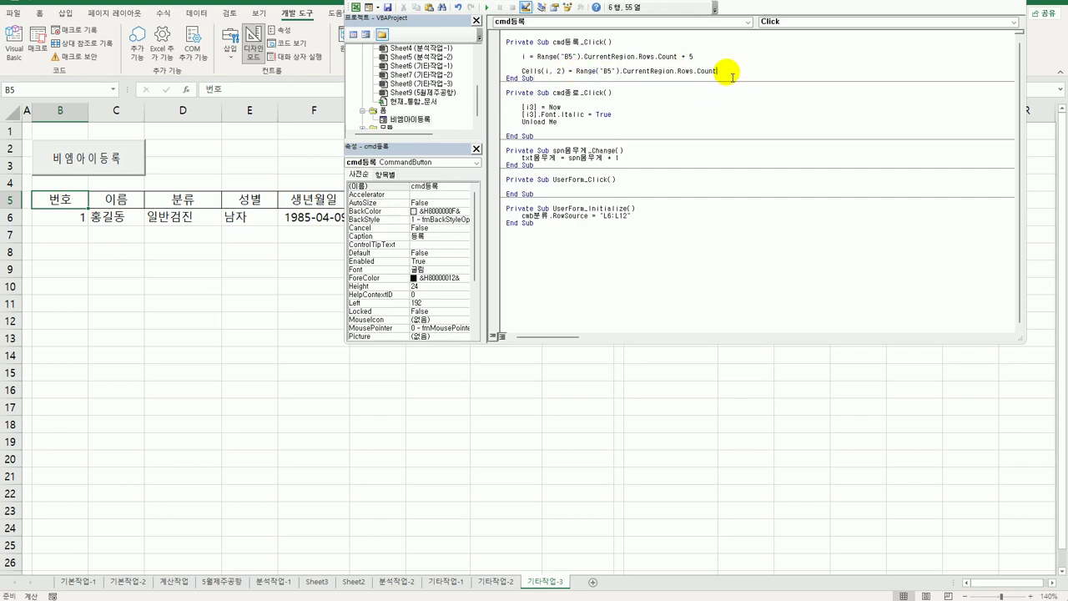
{"action": "key", "text": "Return"}
{"action": "key", "text": "Return"}
{"action": "key", "text": "Return"}
{"action": "key", "text": "Return"}
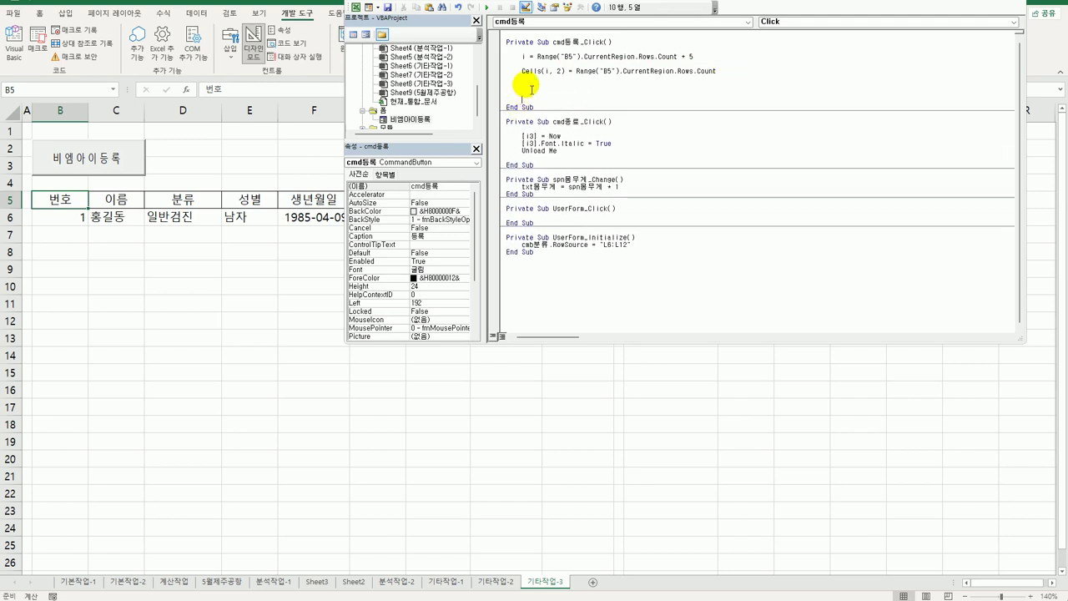
Look up the name of the form's 이름 text box and add Cells(i, 3) = txt이름 to the 등록 procedure.
{"action": "left_click", "coordinate": [530, 80]}
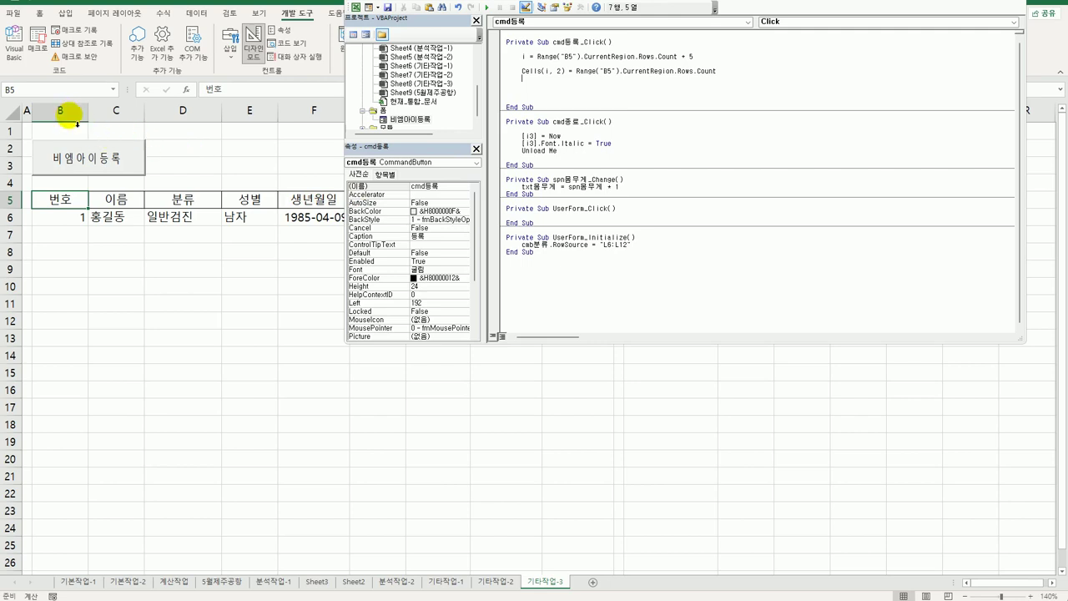
{"action": "type", "text": "c"}
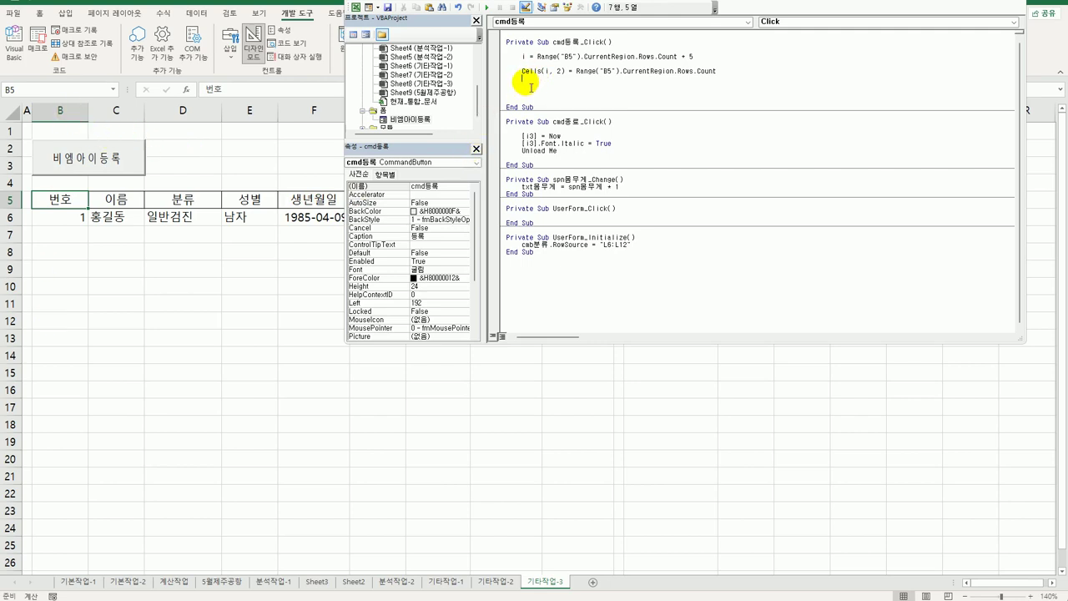
{"action": "type", "text": "ells(i,3) ="}
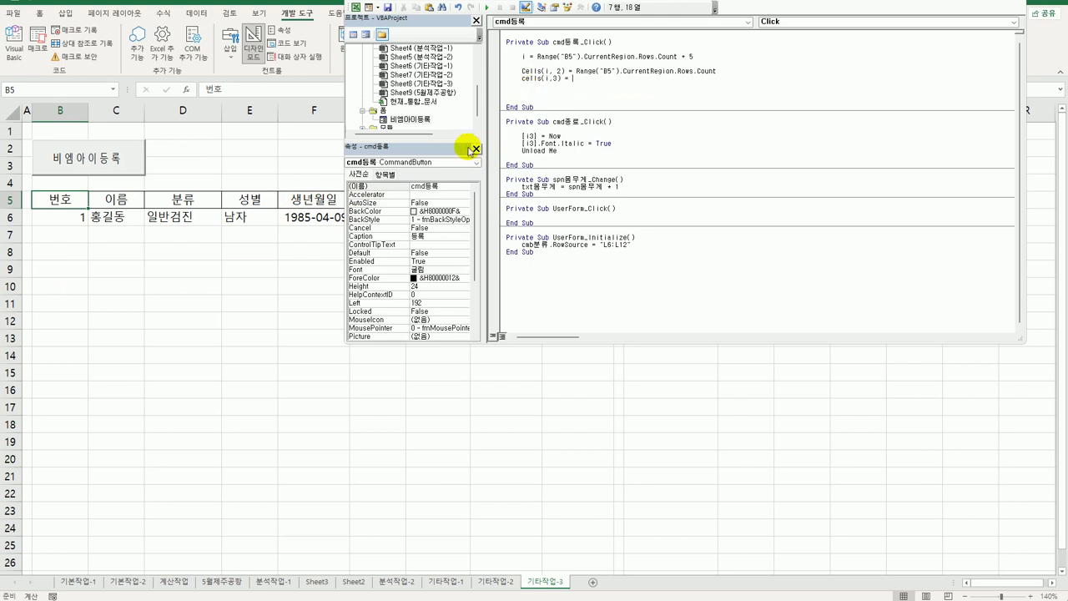
{"action": "double_click", "coordinate": [427, 122]}
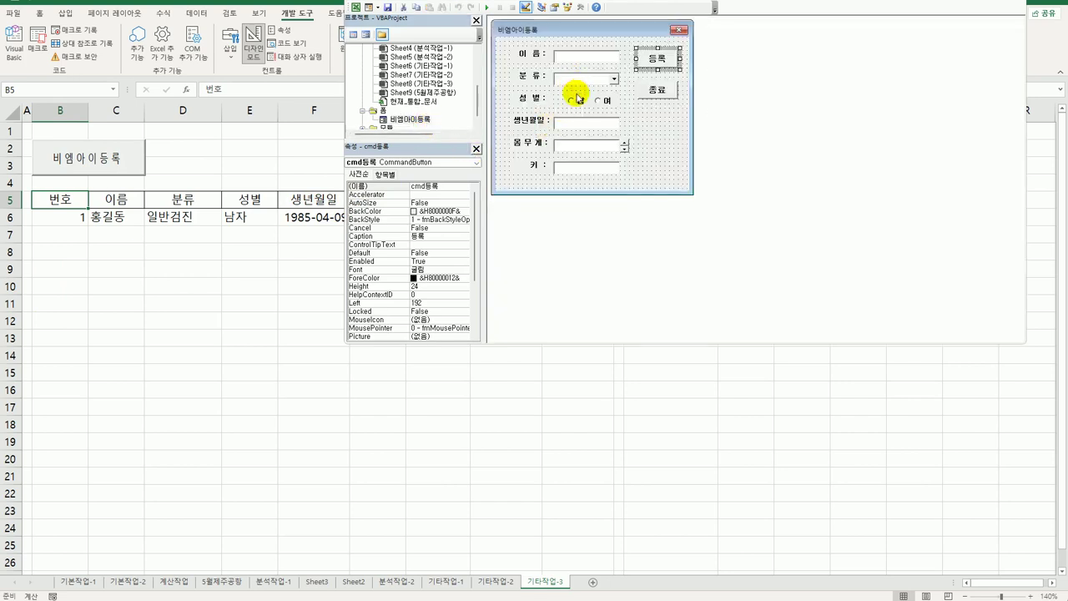
{"action": "left_click", "coordinate": [573, 60]}
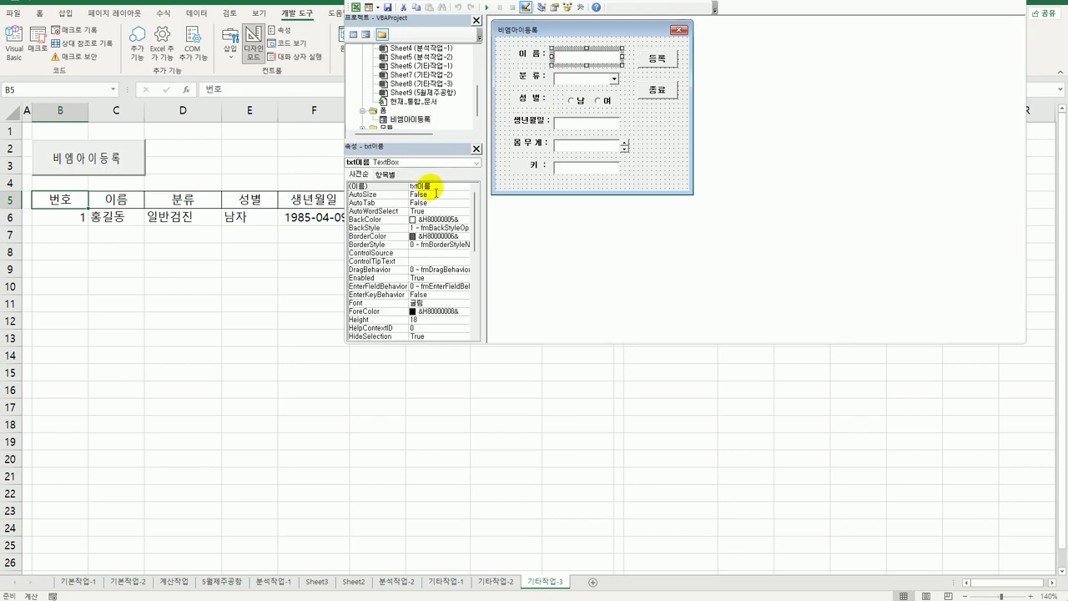
{"action": "left_click", "coordinate": [417, 185]}
{"action": "key", "text": "ctrl+c"}
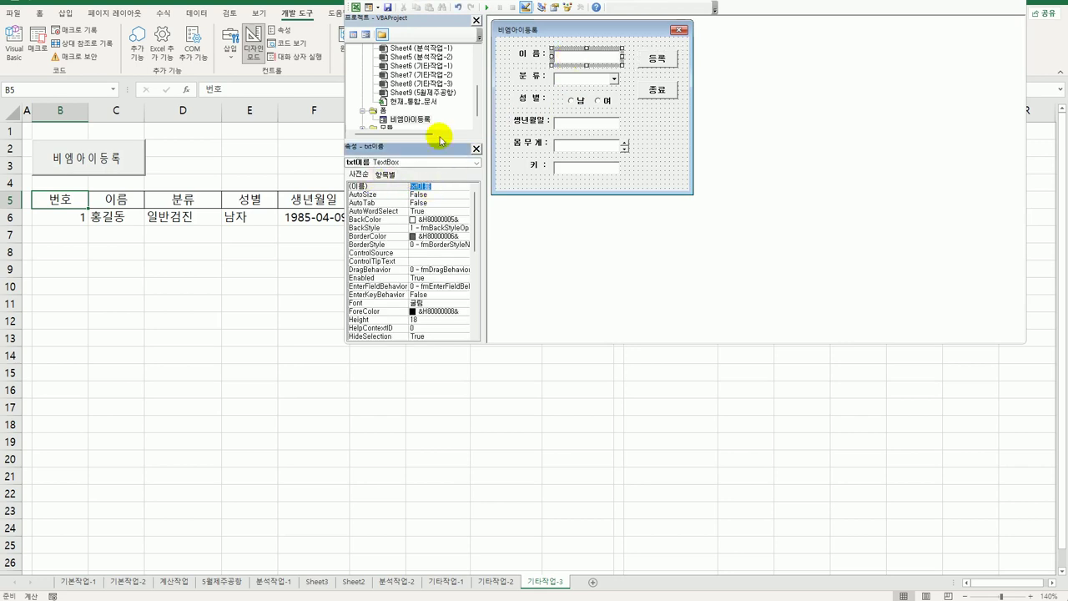
{"action": "double_click", "coordinate": [656, 57]}
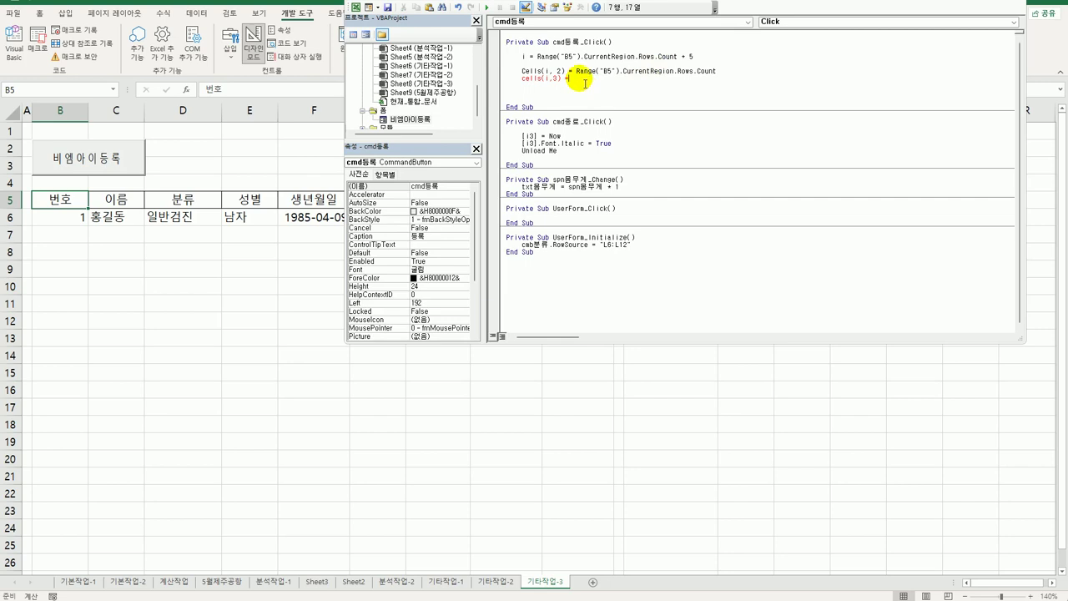
{"action": "key", "text": "ctrl+v"}
{"action": "key", "text": "Return"}
Duplicate the 이름 line and change the copy to Cells(i, 4) = cmb분류.
{"action": "key", "text": "Up"}
{"action": "key", "text": "shift+End"}
{"action": "key", "text": "ctrl+c"}
{"action": "key", "text": "Down"}
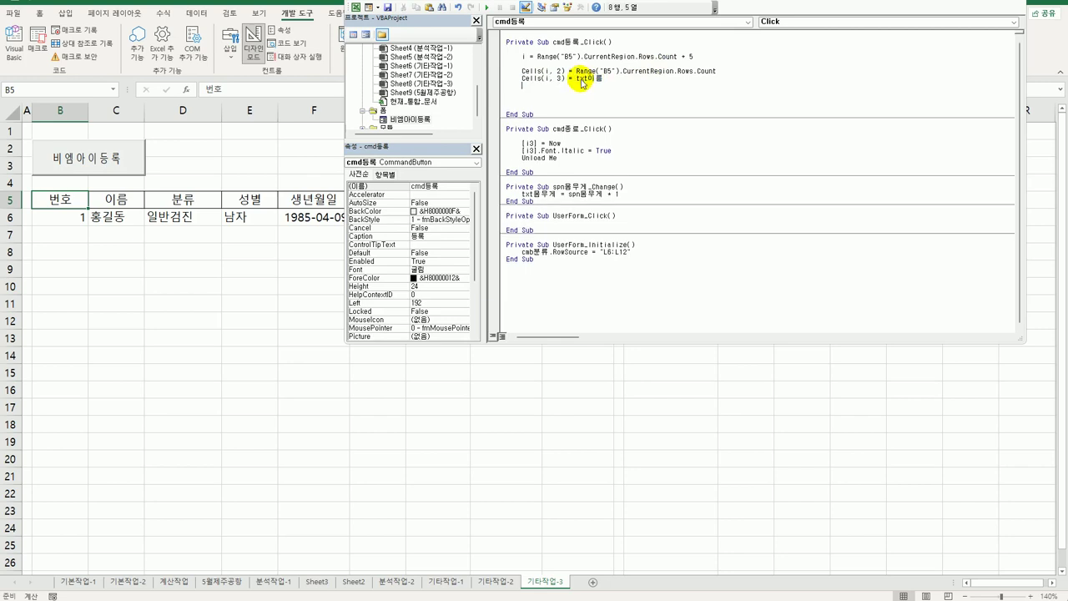
{"action": "key", "text": "ctrl+v"}
{"action": "key", "text": "Delete"}
{"action": "type", "text": "4"}
{"action": "key", "text": "Right"}
{"action": "key", "text": "Right"}
{"action": "key", "text": "Right"}
{"action": "key", "text": "shift+End"}
{"action": "type", "text": "cm"}
{"action": "type", "text": "d분류"}
{"action": "key", "text": "Return"}
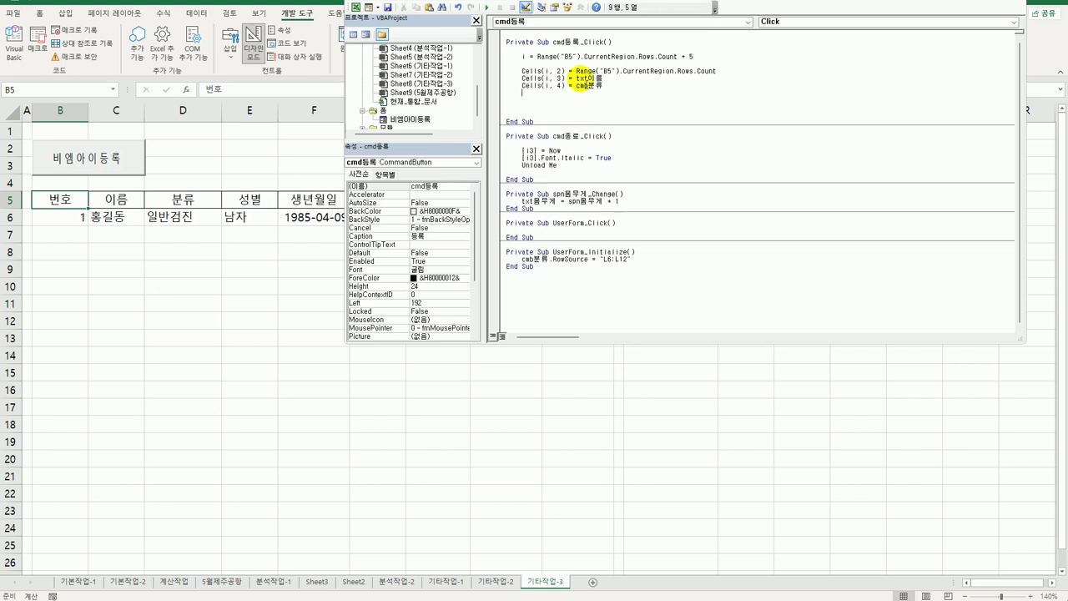
Below the cell assignments, begin a condition for the male option with If opt남 = True Then.
{"action": "key", "text": "Return"}
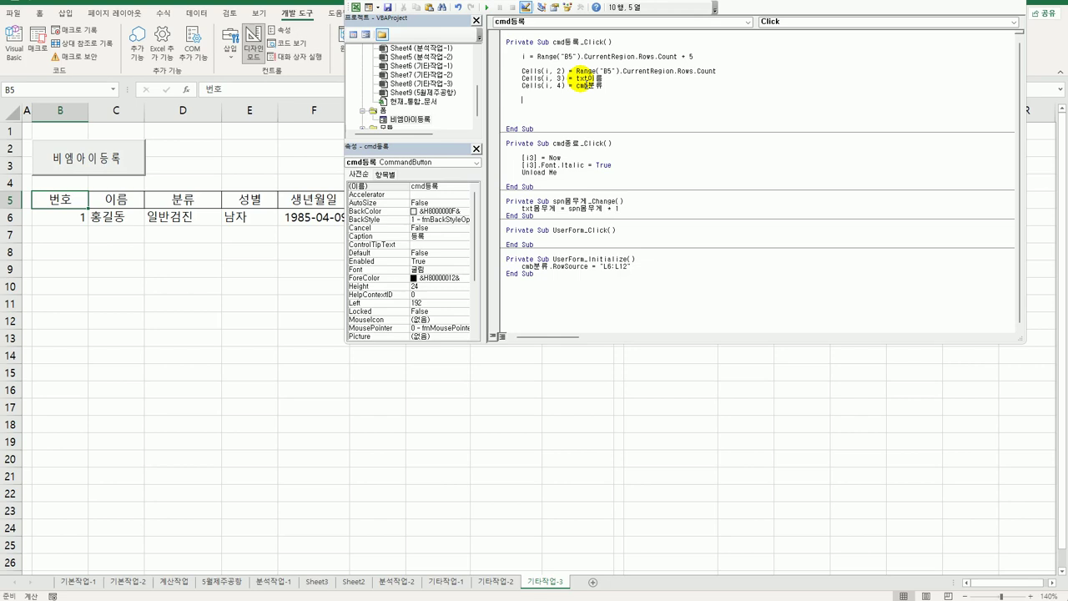
{"action": "type", "text": "if o"}
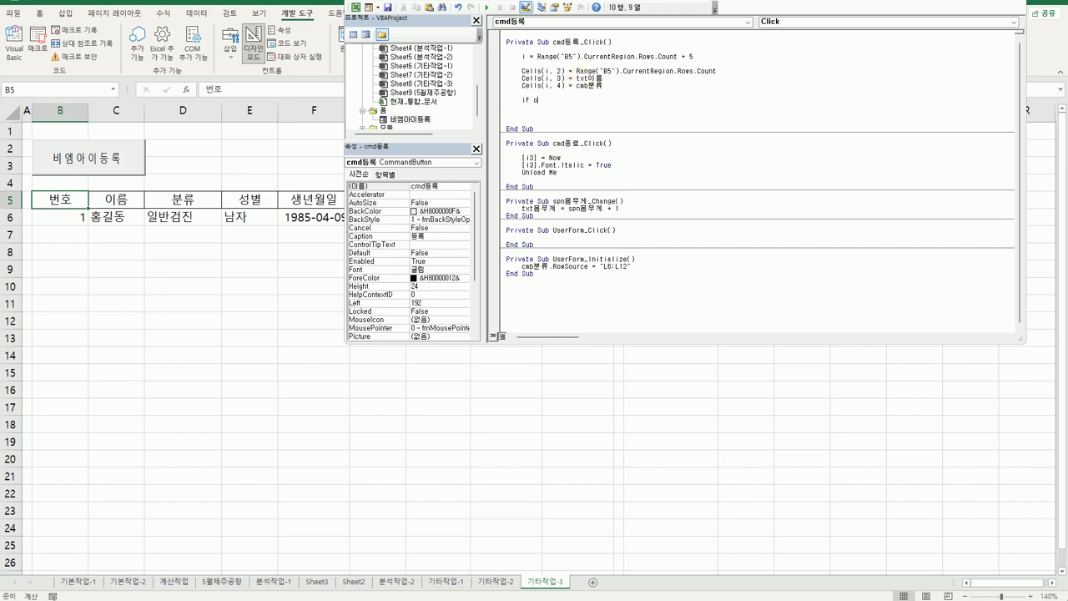
{"action": "type", "text": "pt남 = tr"}
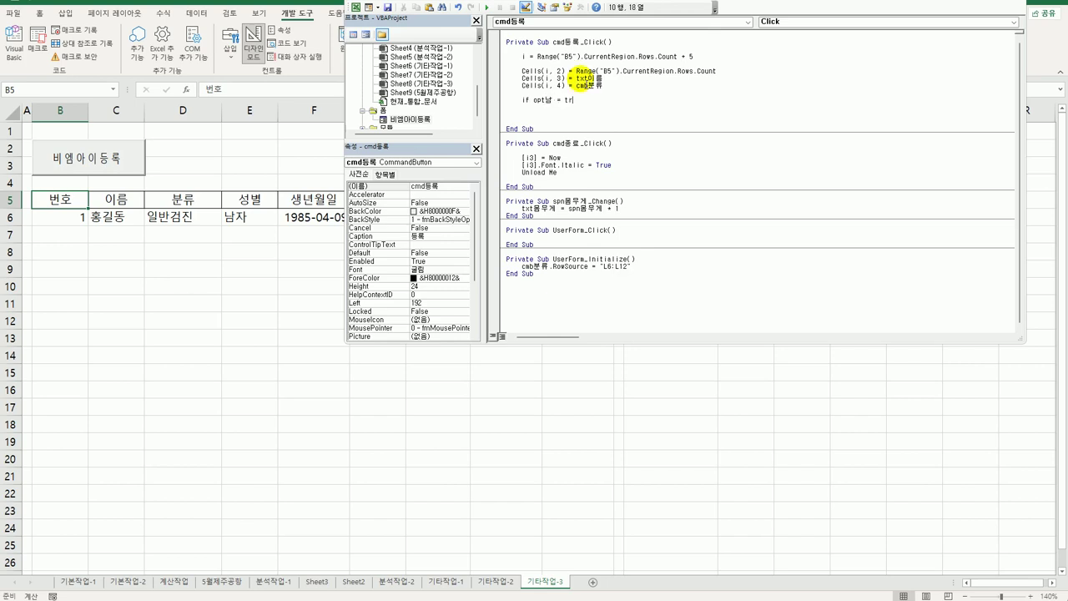
{"action": "type", "text": "ue ㅅ"}
{"action": "key", "text": "BackSpace"}
{"action": "type", "text": "Then"}
{"action": "key", "text": "Return"}
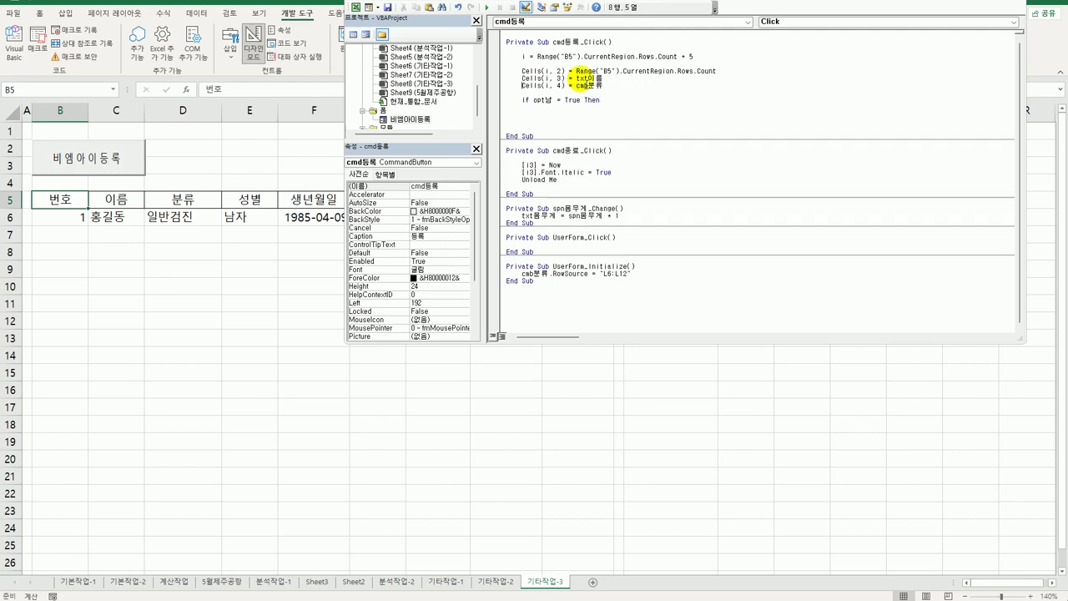
Copy the cmb분류 assignment into the If block, indent it, and change its column number to 5.
{"action": "left_click_drag", "start_coordinate": [523, 85], "coordinate": [603, 85]}
{"action": "key", "text": "ctrl+c"}
{"action": "key", "text": "Down"}
{"action": "key", "text": "Down"}
{"action": "key", "text": "Down"}
{"action": "key", "text": "ctrl+v"}
{"action": "key", "text": "Home"}
{"action": "key", "text": "Tab"}
{"action": "left_click", "coordinate": [540, 107]}
{"action": "key", "text": "shift+Right"}
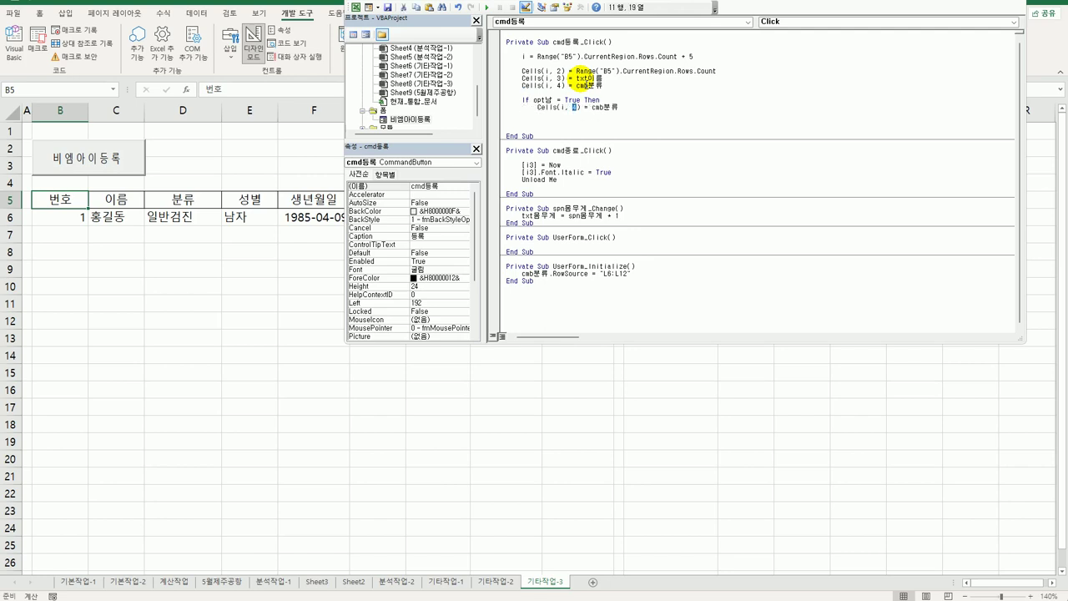
{"action": "type", "text": "5"}
Replace the value in the indented Cells(i, 5) line with "남자" and start a new line below it.
{"action": "key", "text": "End"}
{"action": "key", "text": "shift+Left"}
{"action": "key", "text": "shift+Left"}
{"action": "key", "text": "shift+Left"}
{"action": "key", "text": "shift+Left"}
{"action": "key", "text": "shift+Left"}
{"action": "key", "text": "shift+Left"}
{"action": "type", "text": "\""}
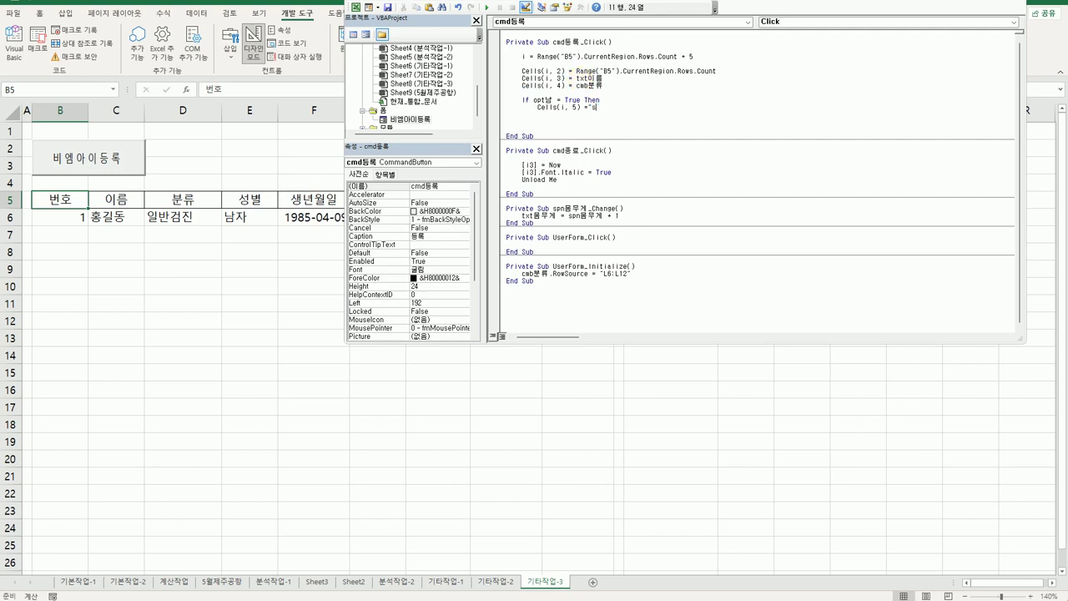
{"action": "type", "text": "ㄴ남자\""}
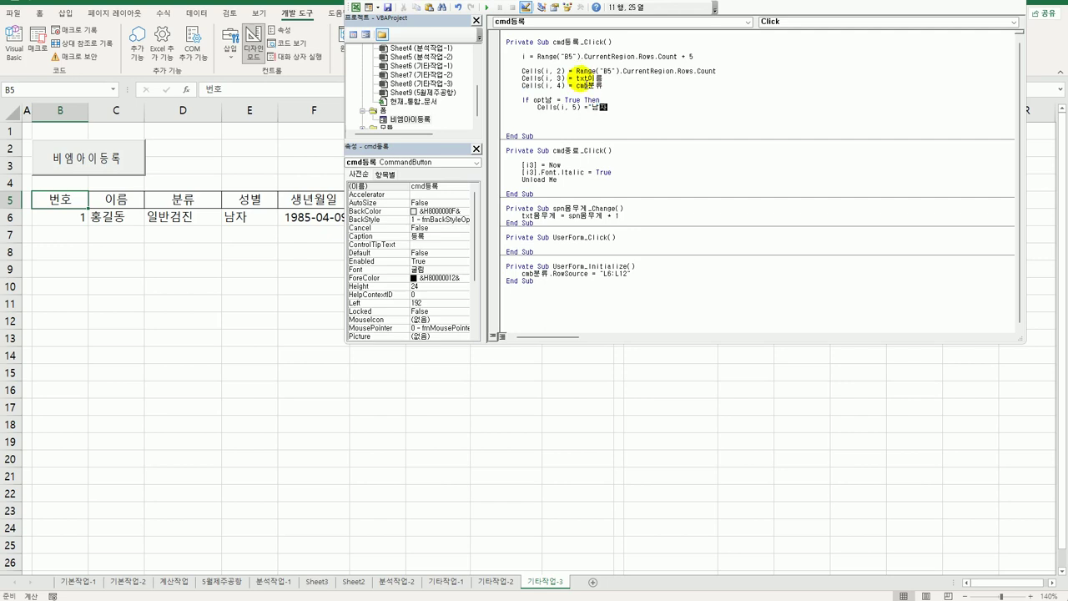
{"action": "key", "text": "Return"}
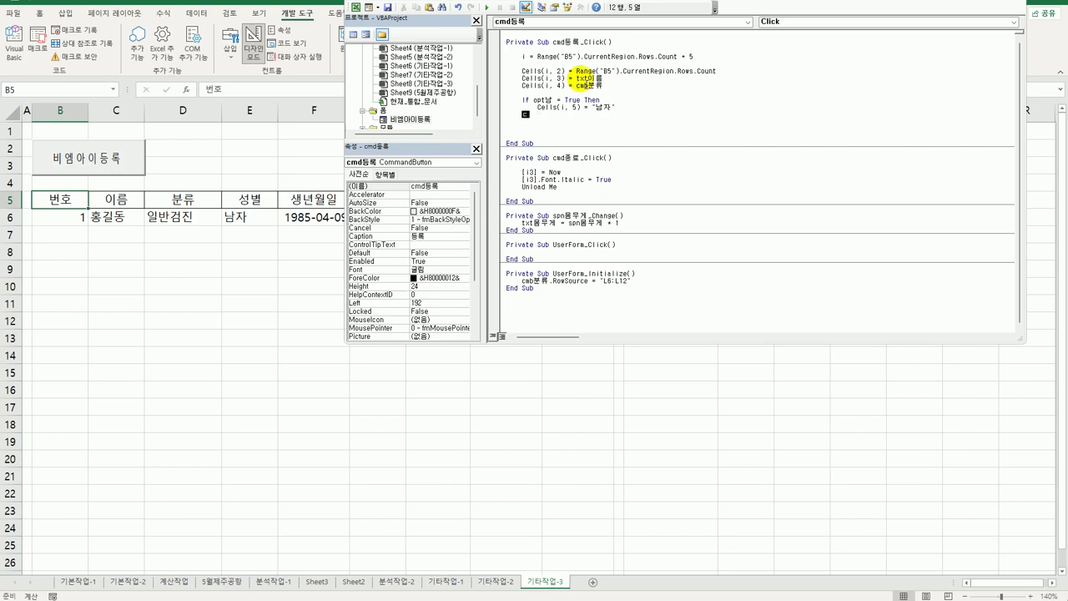
Add an Else branch and paste a copy of the Cells(i, 5) = "남자" line below it.
{"action": "type", "text": "Else"}
{"action": "key", "text": "Up"}
{"action": "key", "text": "shift+End"}
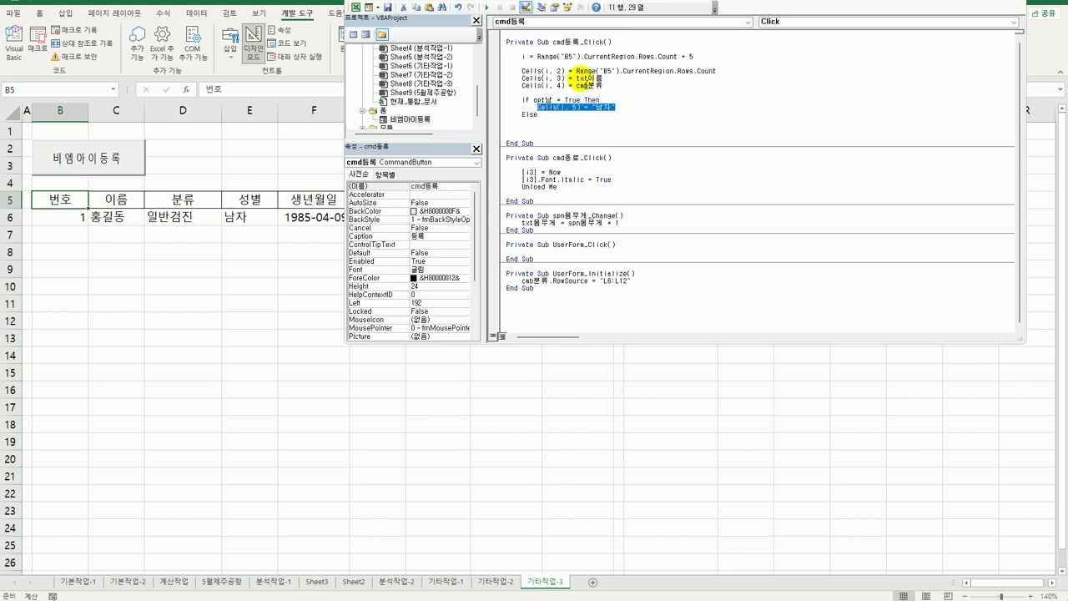
{"action": "key", "text": "ctrl+c"}
{"action": "key", "text": "Down"}
{"action": "key", "text": "Down"}
{"action": "key", "text": "ctrl+v"}
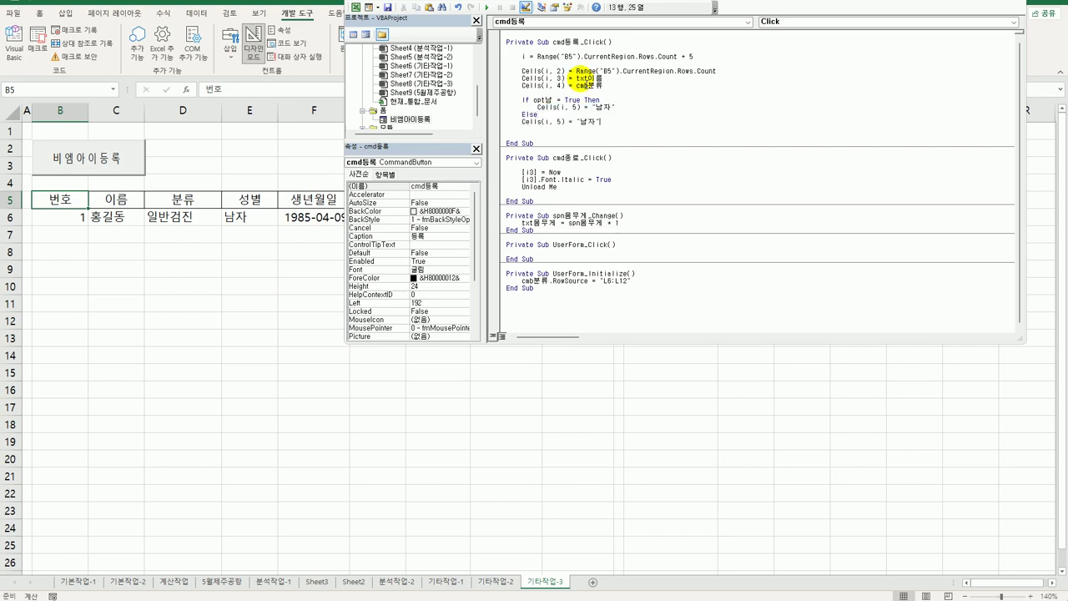
Indent the copied line under Else, change its value to "여자", and close the condition with End If.
{"action": "key", "text": "Home"}
{"action": "key", "text": "Tab"}
{"action": "key", "text": "End"}
{"action": "key", "text": "shift+Left"}
{"action": "type", "text": "여"}
{"action": "key", "text": "Return"}
{"action": "key", "text": "Return"}
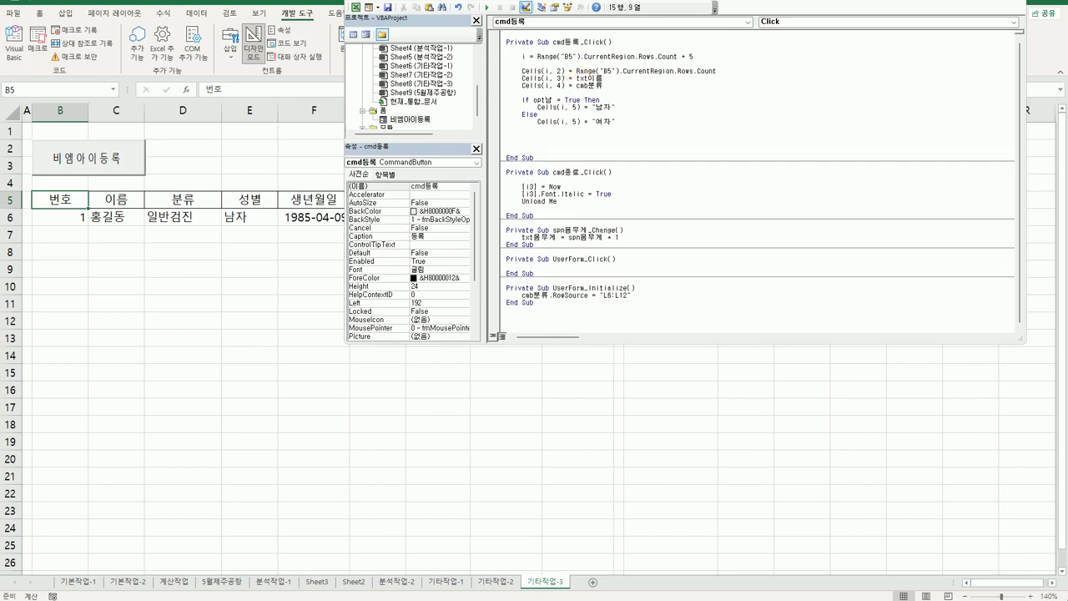
{"action": "type", "text": "end if"}
{"action": "key", "text": "Return"}
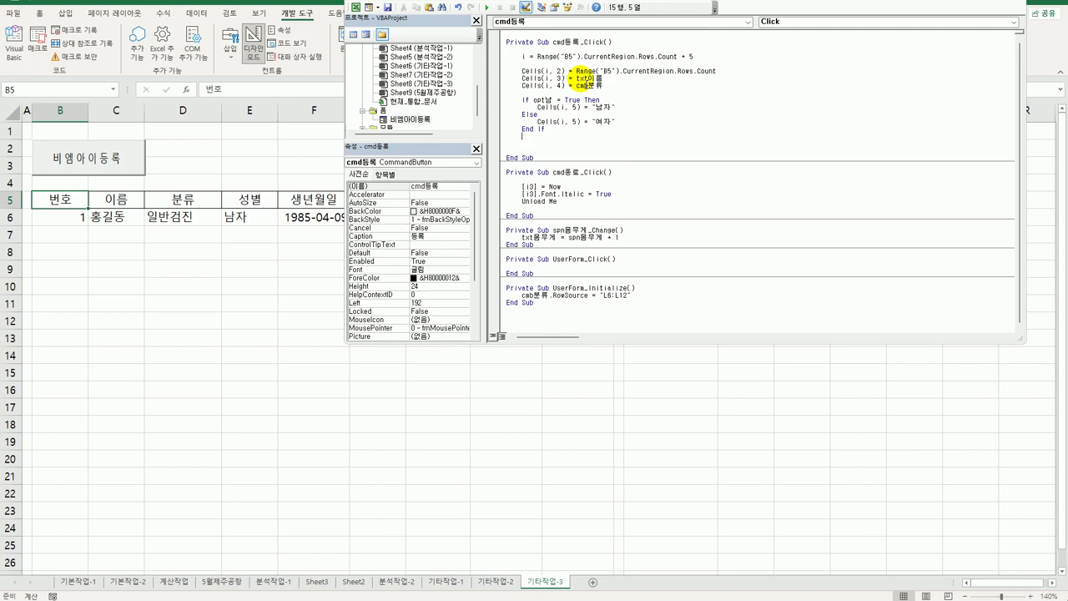
Look up the name of the form's 생년월일 text box and enter txt생년월일 below End If in the 등록 procedure.
{"action": "double_click", "coordinate": [413, 119]}
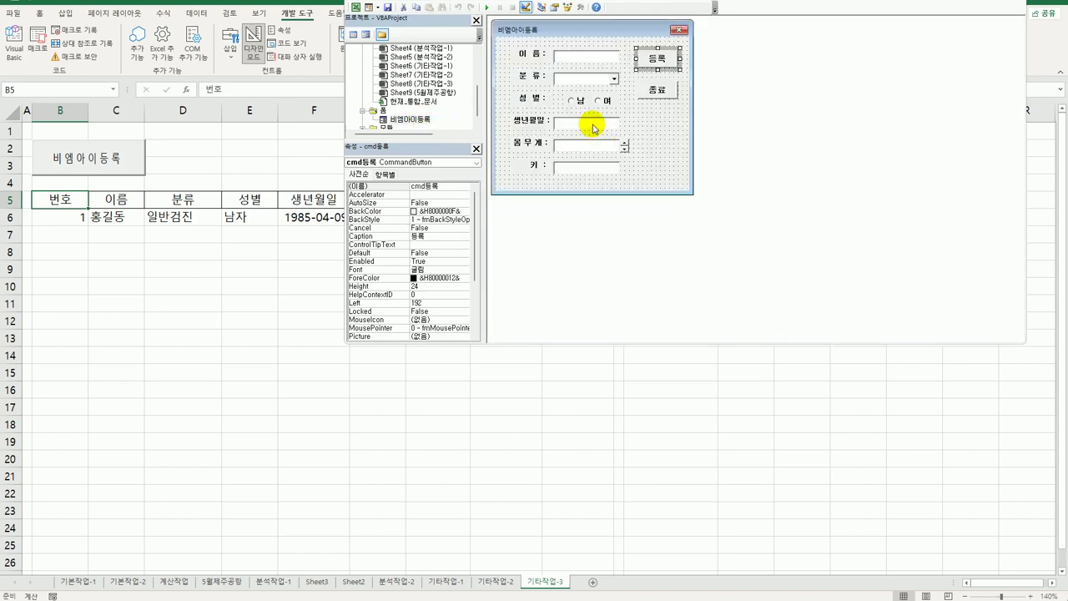
{"action": "left_click", "coordinate": [595, 127]}
{"action": "left_click", "coordinate": [422, 185]}
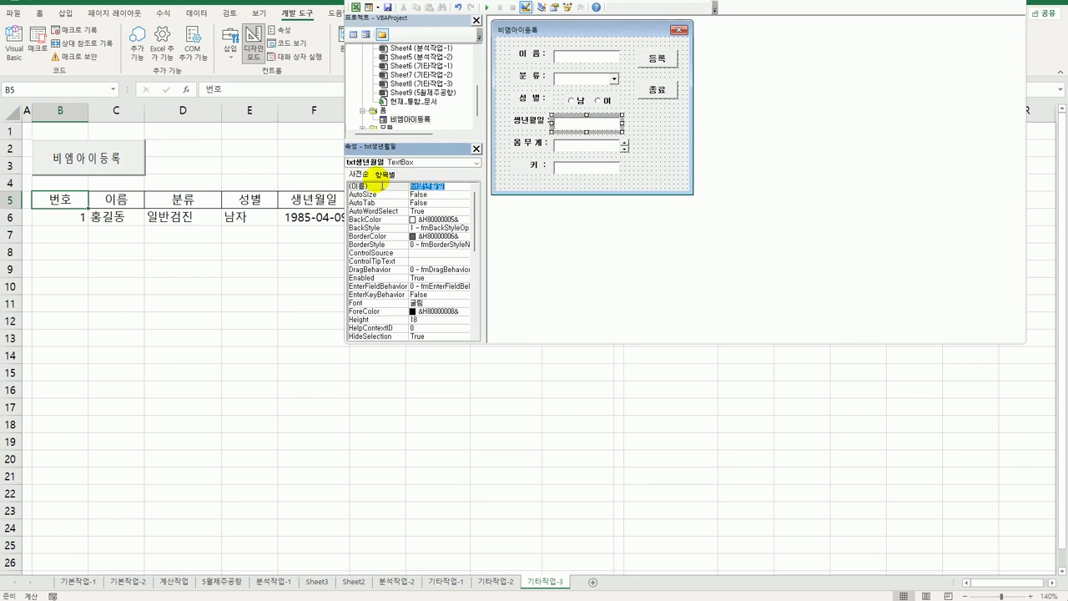
{"action": "double_click", "coordinate": [690, 60]}
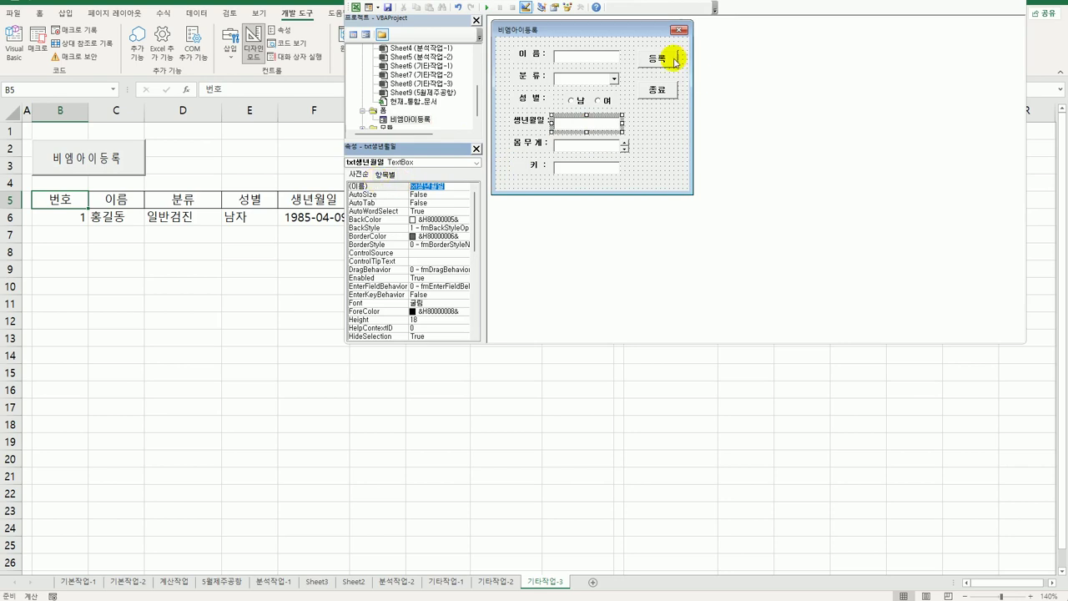
{"action": "left_click", "coordinate": [558, 144]}
{"action": "type", "text": "txt생년월일"}
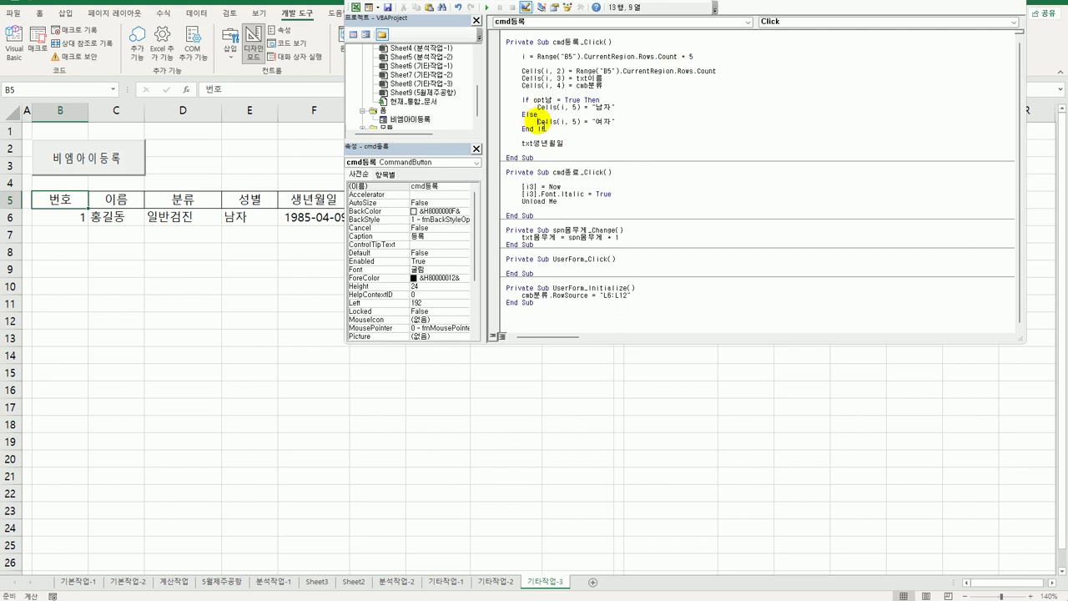
Complete the birth date line as Cells(i, 6) = txt생년월일.Value, reusing the Cells assignment from the Else branch.
{"action": "left_click_drag", "start_coordinate": [538, 123], "coordinate": [596, 128]}
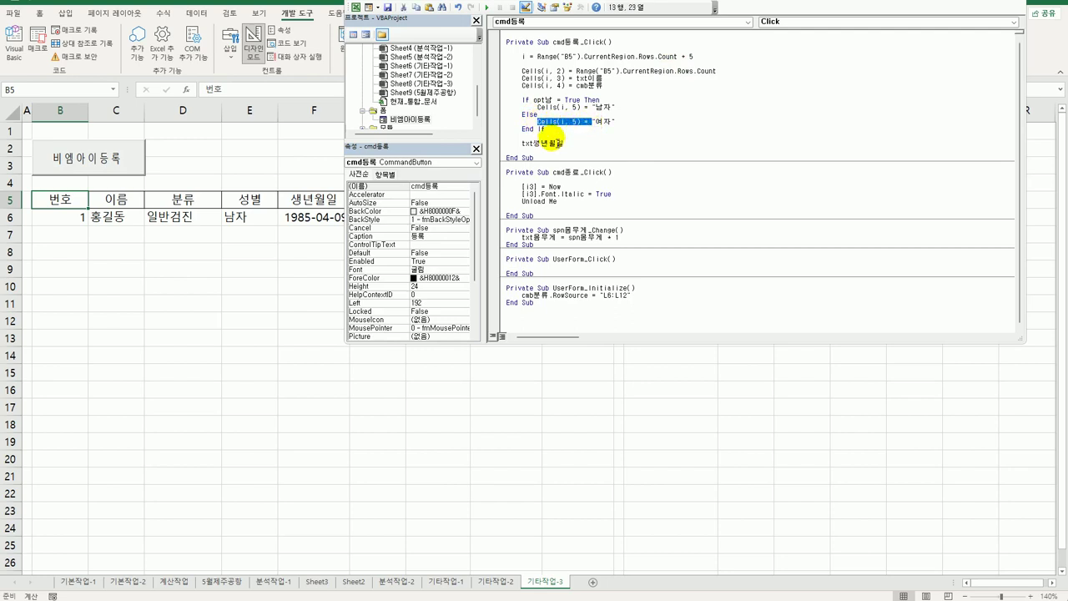
{"action": "left_click", "coordinate": [518, 144]}
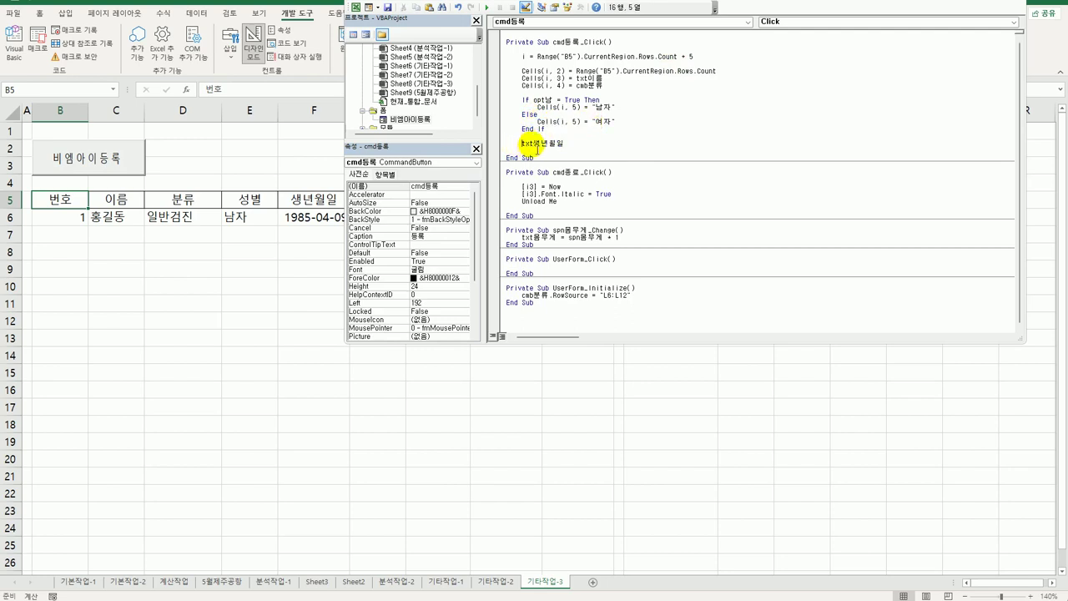
{"action": "key", "text": "ctrl+v"}
{"action": "double_click", "coordinate": [559, 143]}
{"action": "type", "text": "6"}
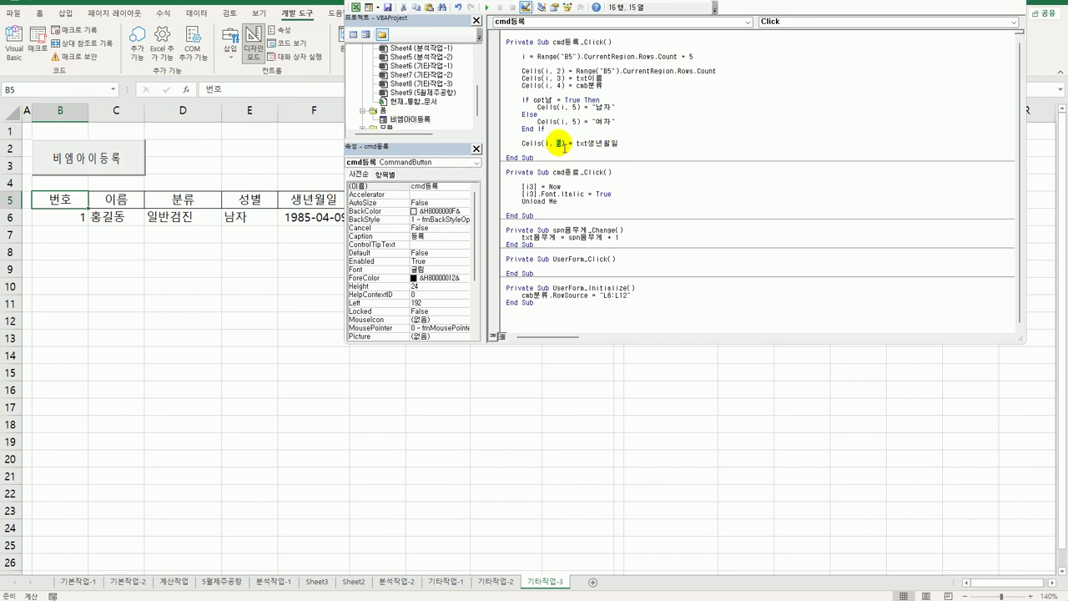
{"action": "left_click", "coordinate": [640, 144]}
{"action": "type", "text": ".v"}
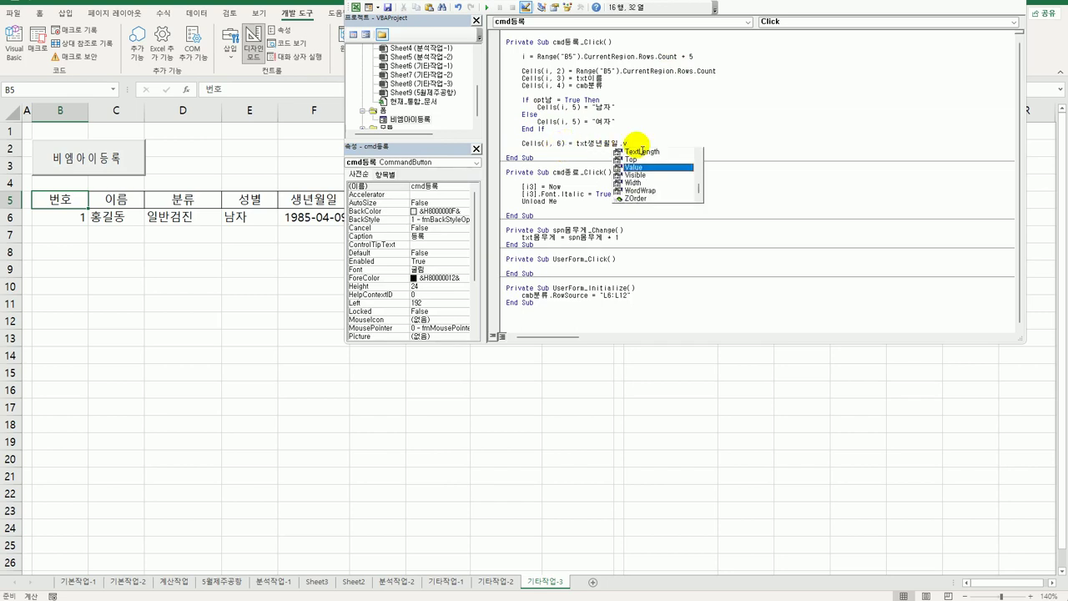
{"action": "key", "text": "Tab"}
{"action": "key", "text": "Return"}
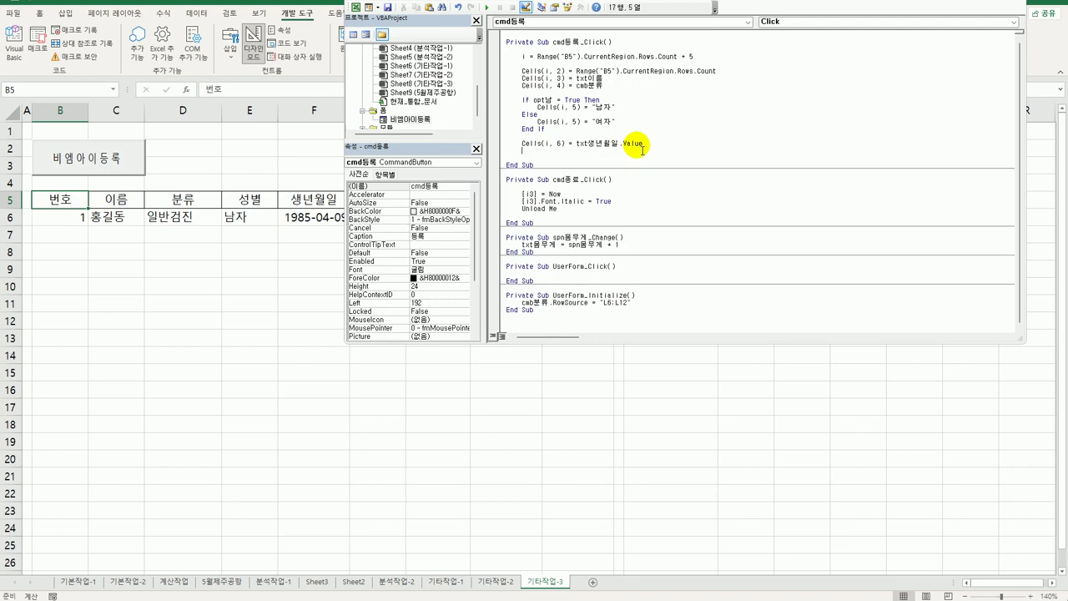
Append the Value property to txt이름 in the Cells(i, 3) line.
{"action": "left_click", "coordinate": [611, 78]}
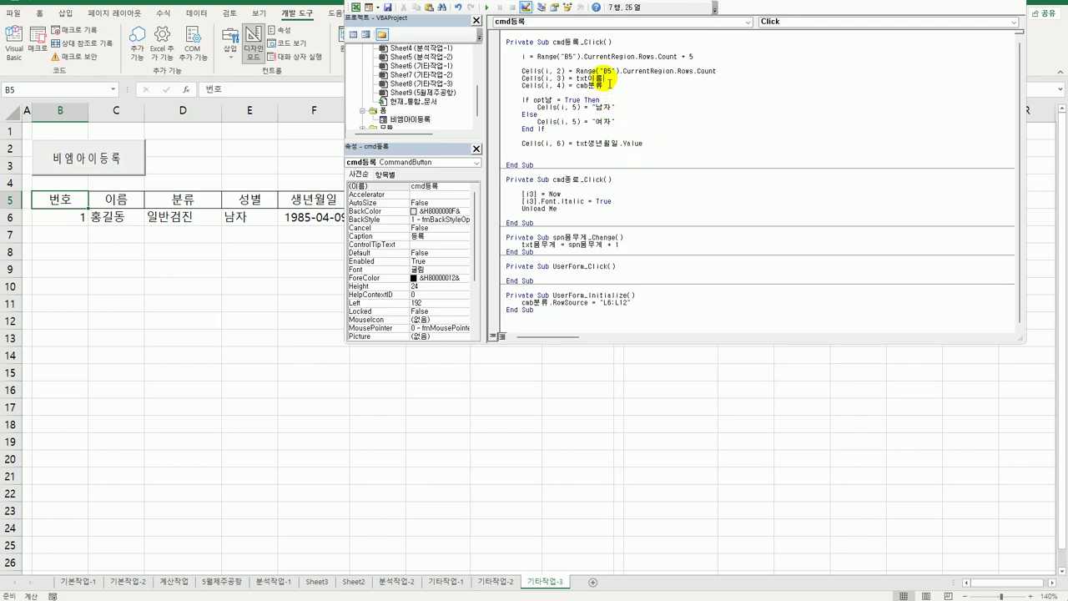
{"action": "type", "text": "."}
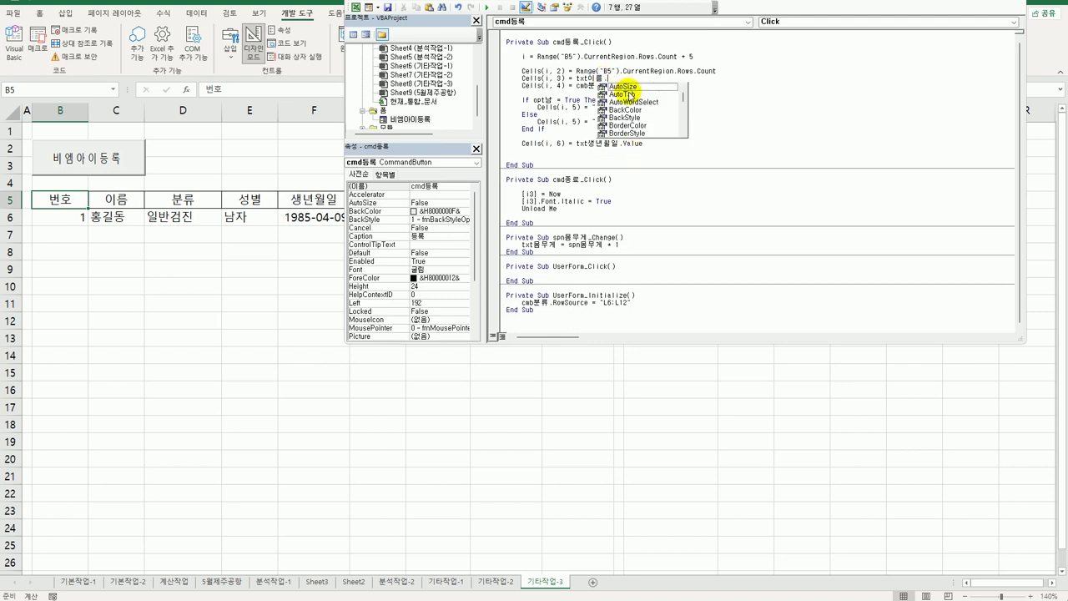
{"action": "type", "text": "va"}
{"action": "key", "text": "Tab"}
{"action": "key", "text": "Down"}
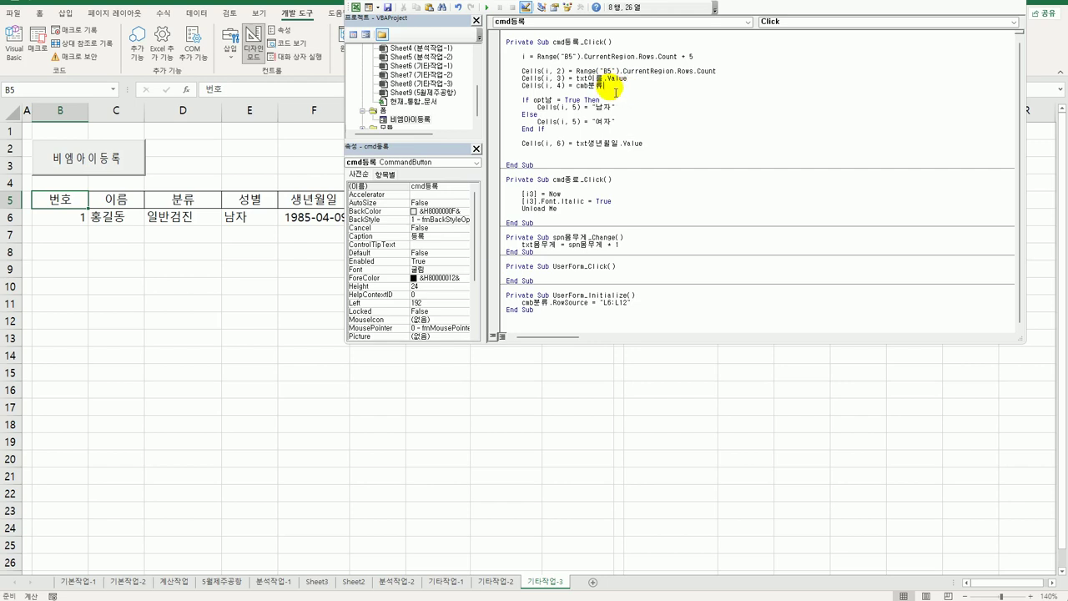
Duplicate the Cells(i, 6) = txt생년월일.Value line four times below itself.
{"action": "left_click", "coordinate": [653, 144]}
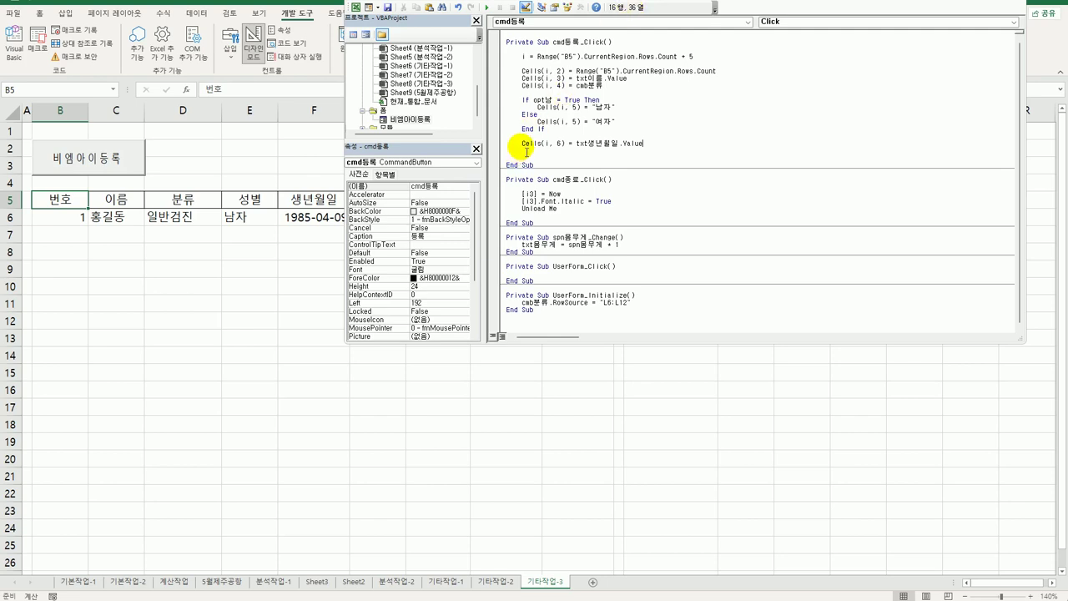
{"action": "left_click_drag", "start_coordinate": [522, 151], "coordinate": [651, 145]}
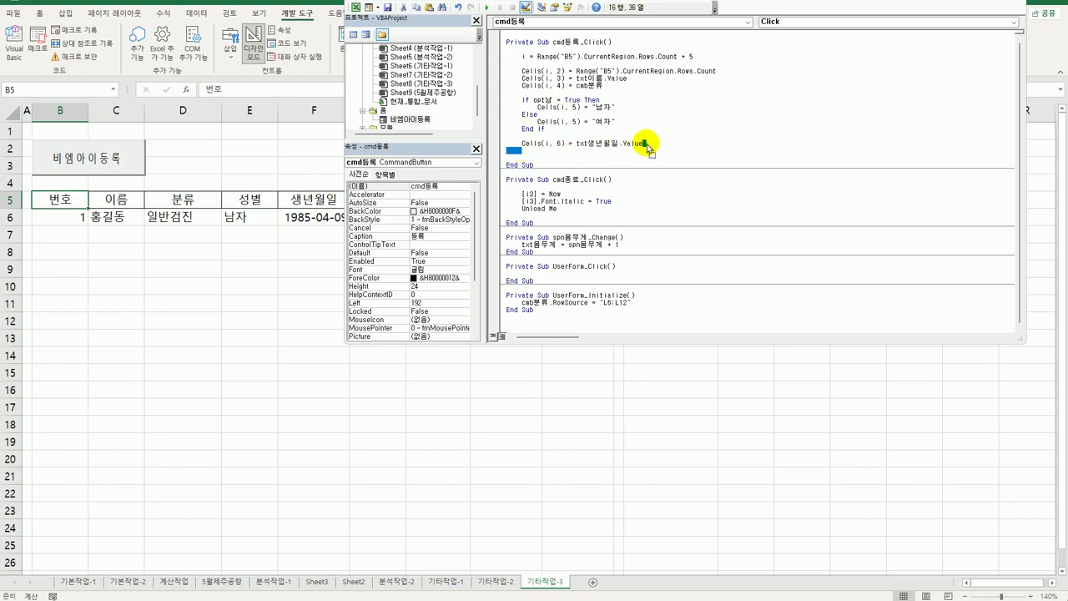
{"action": "left_click_drag", "start_coordinate": [521, 144], "coordinate": [656, 143]}
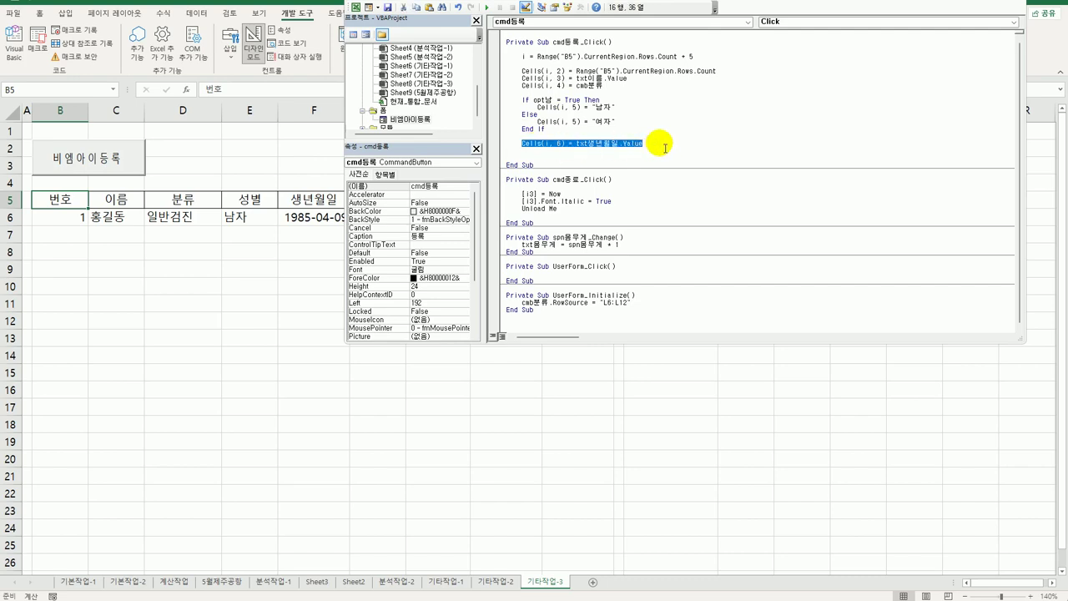
{"action": "key", "text": "ctrl+c"}
{"action": "left_click", "coordinate": [522, 151]}
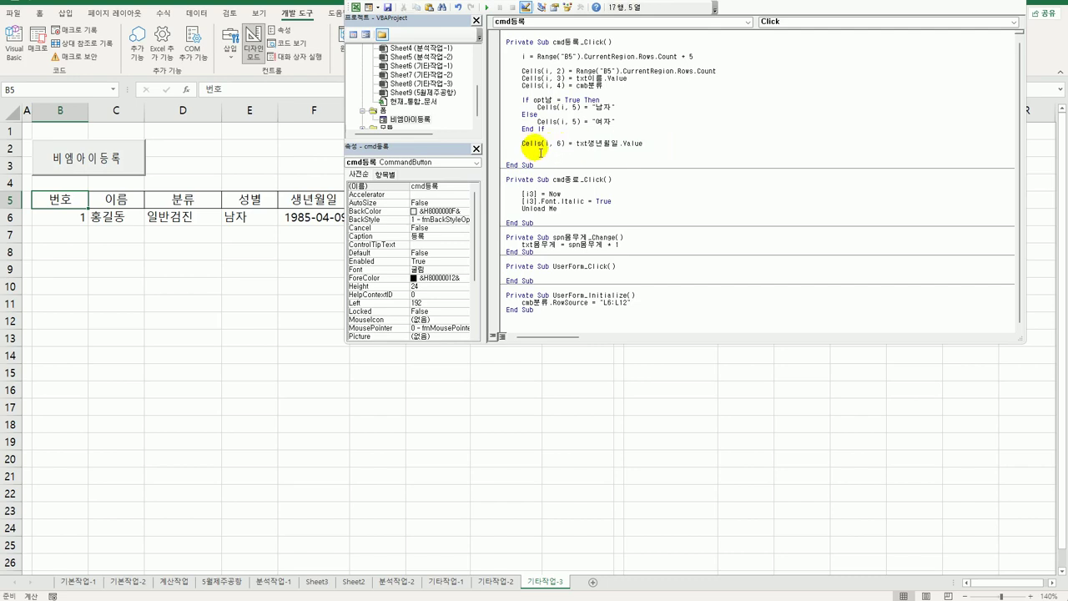
{"action": "key", "text": "ctrl+v"}
{"action": "key", "text": "Return"}
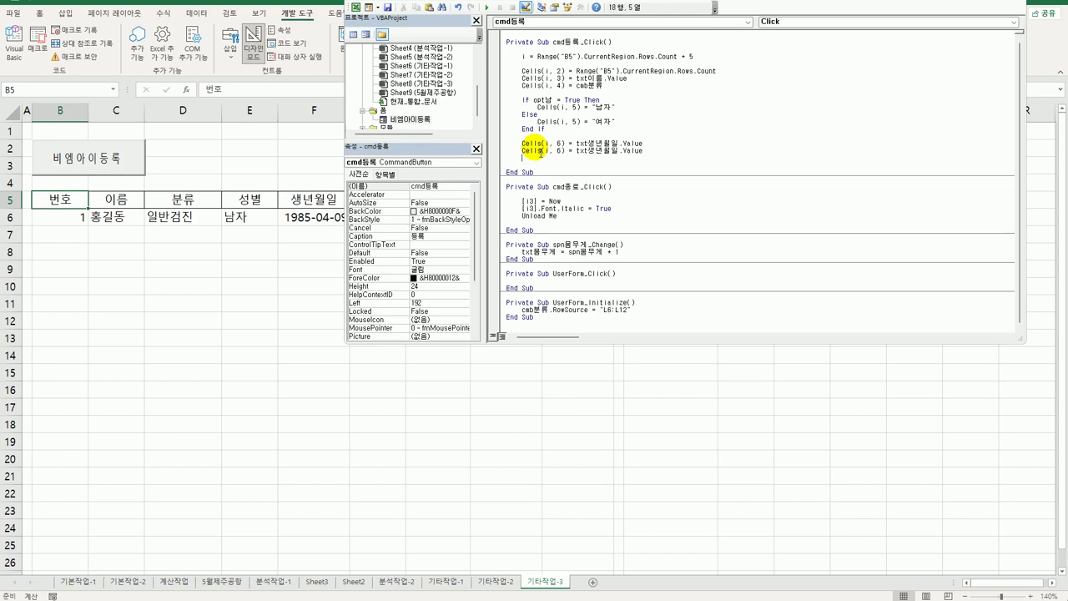
{"action": "key", "text": "ctrl+v"}
{"action": "key", "text": "Return"}
{"action": "key", "text": "ctrl+v"}
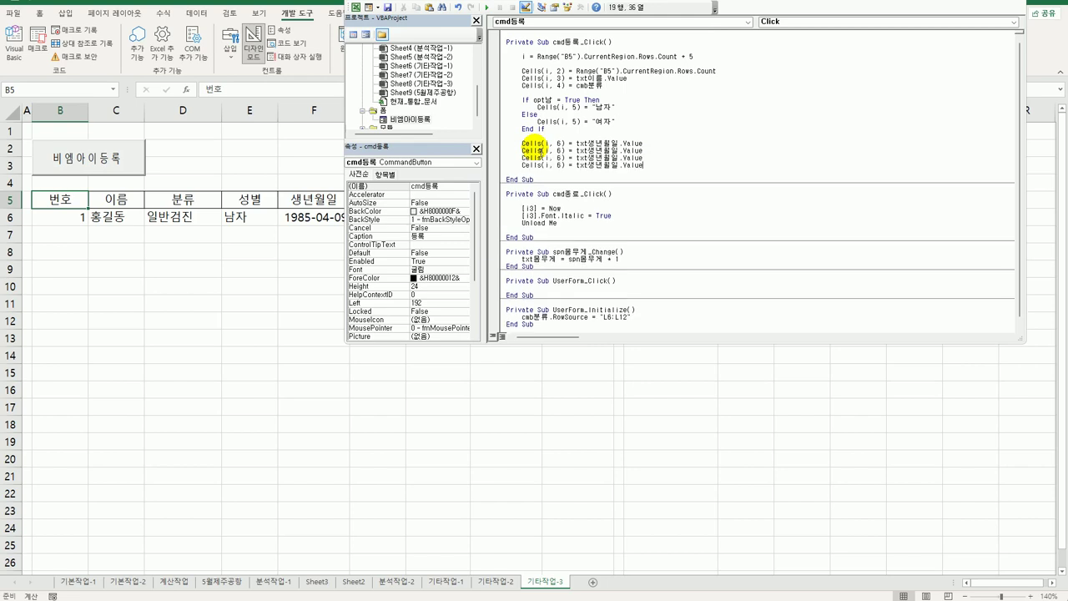
{"action": "key", "text": "Return"}
{"action": "key", "text": "ctrl+v"}
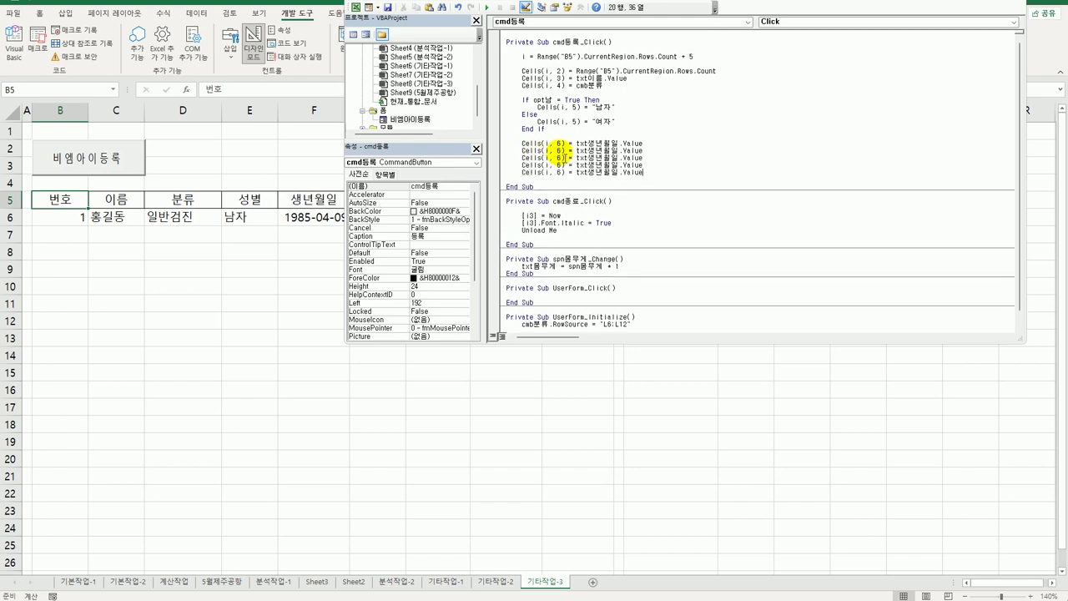
Renumber the columns of the four copied birth date lines to 7, 8, 9 and 10.
{"action": "left_click_drag", "start_coordinate": [556, 150], "coordinate": [561, 151]}
{"action": "type", "text": "7"}
{"action": "double_click", "coordinate": [559, 158]}
{"action": "type", "text": "8"}
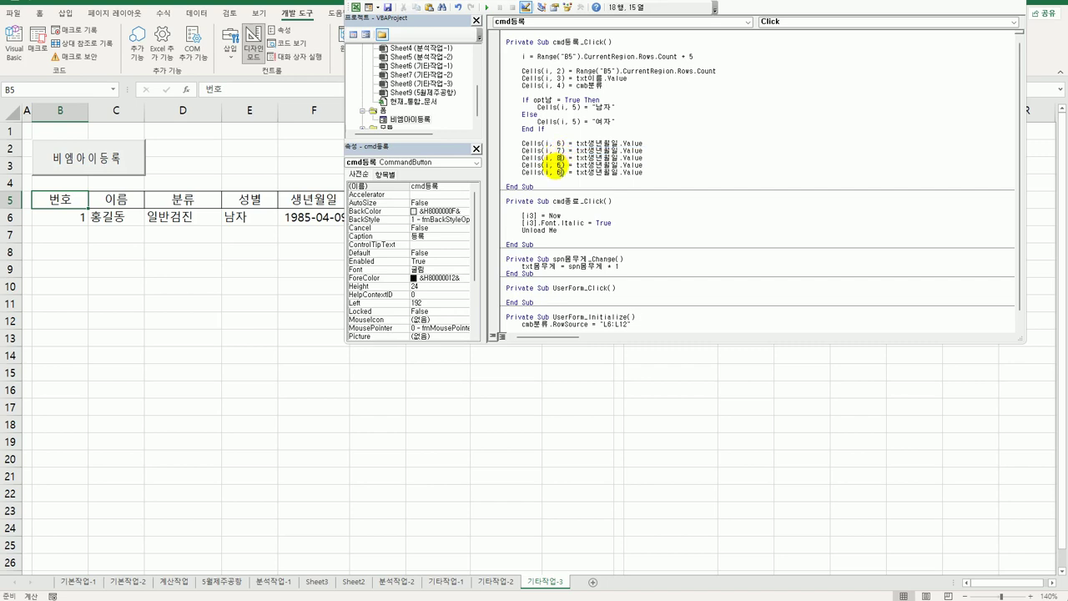
{"action": "double_click", "coordinate": [560, 165]}
{"action": "type", "text": "9"}
{"action": "double_click", "coordinate": [559, 172]}
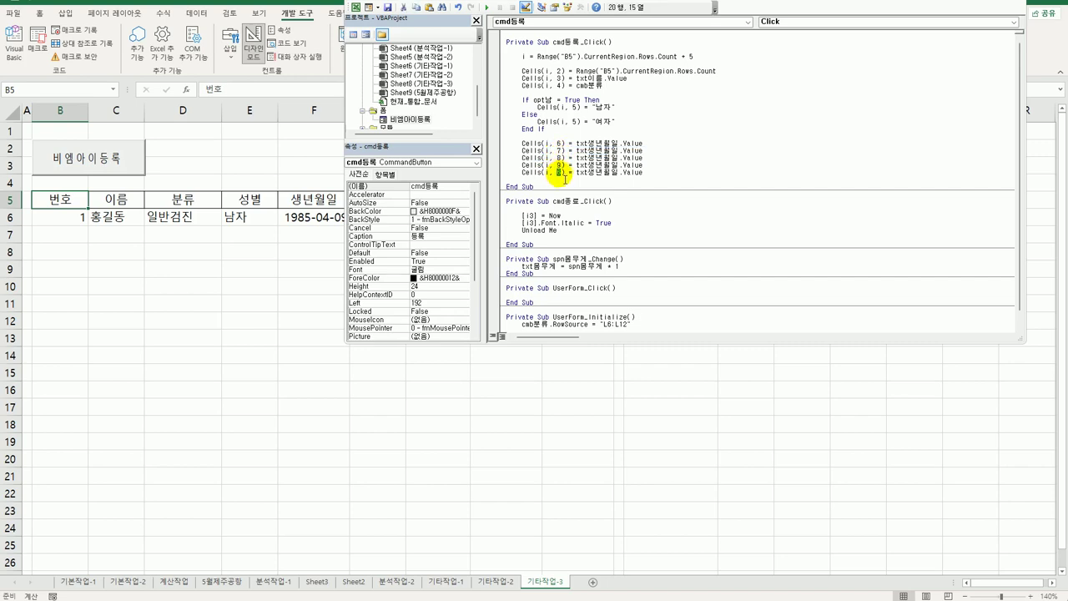
{"action": "type", "text": "10"}
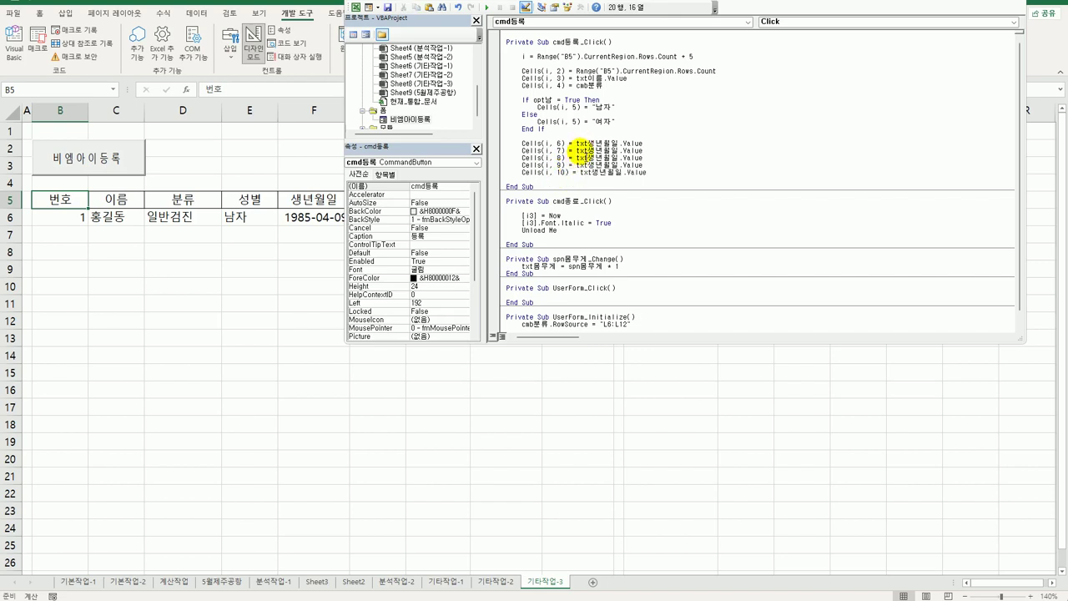
Replace the expression assigned to Cells(i, 7) with Year(Date) - Left(txt생년월일, 4).
{"action": "left_click_drag", "start_coordinate": [577, 150], "coordinate": [673, 152]}
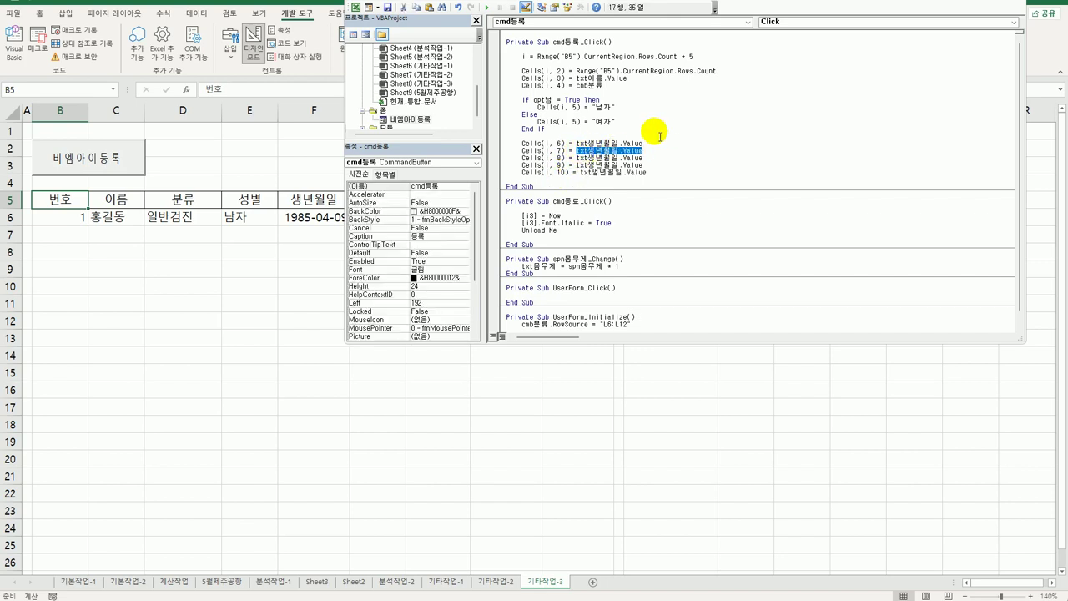
{"action": "type", "text": "y"}
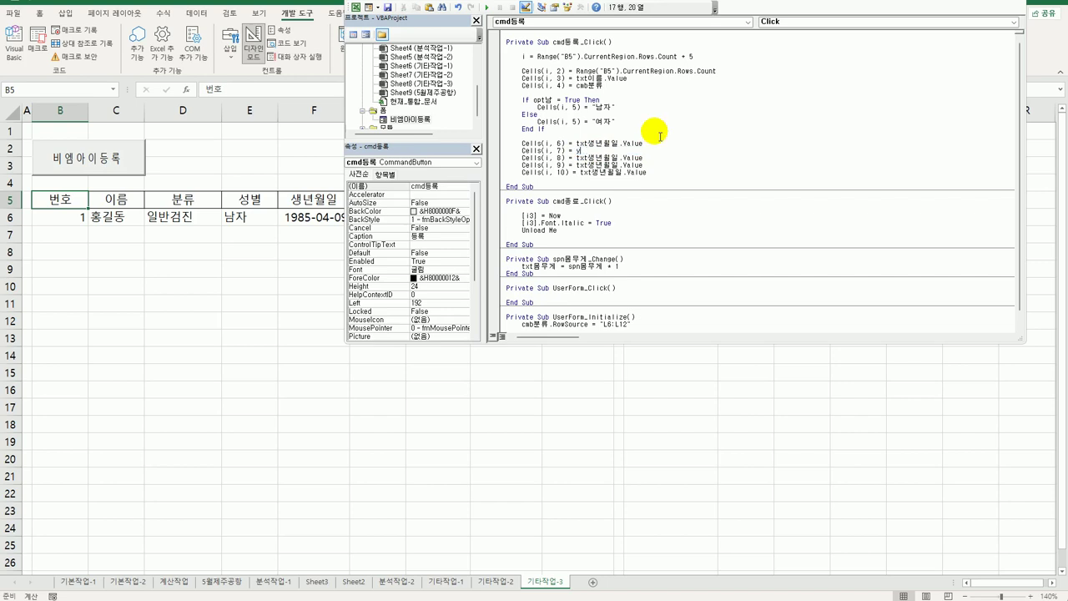
{"action": "type", "text": "ear(date) "}
{"action": "type", "text": "- left("}
{"action": "type", "text": "txt"}
{"action": "type", "text": "생ㄴ"}
{"action": "type", "text": "월일, 4"}
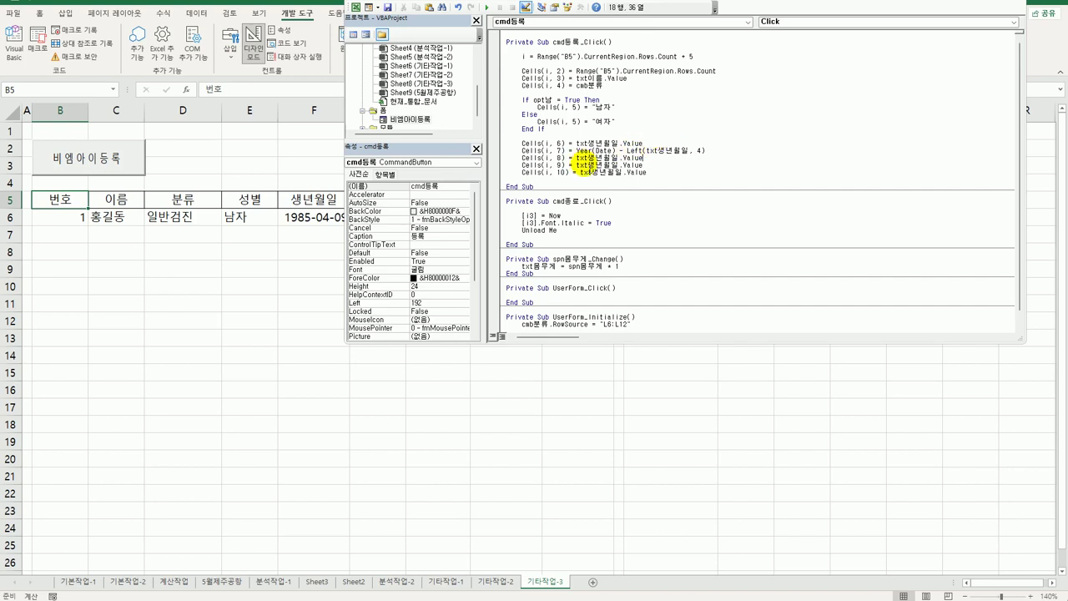
Look up the 몸무게 text box's name on the form and set Cells(i, 8) to txt몸무게.Value in the 등록 procedure.
{"action": "double_click", "coordinate": [422, 119]}
{"action": "left_click", "coordinate": [568, 148]}
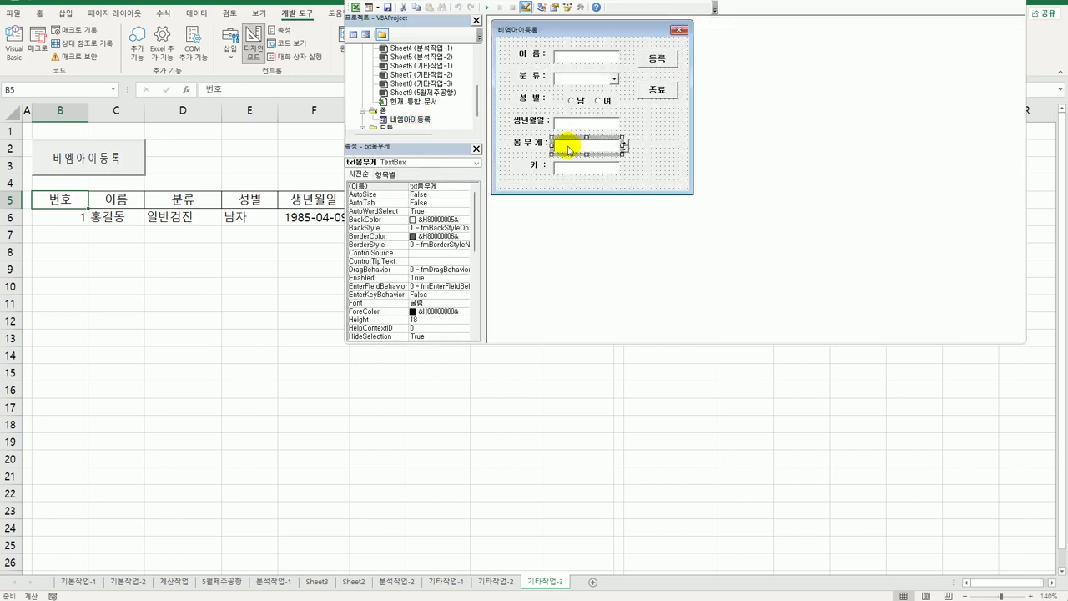
{"action": "left_click", "coordinate": [438, 185]}
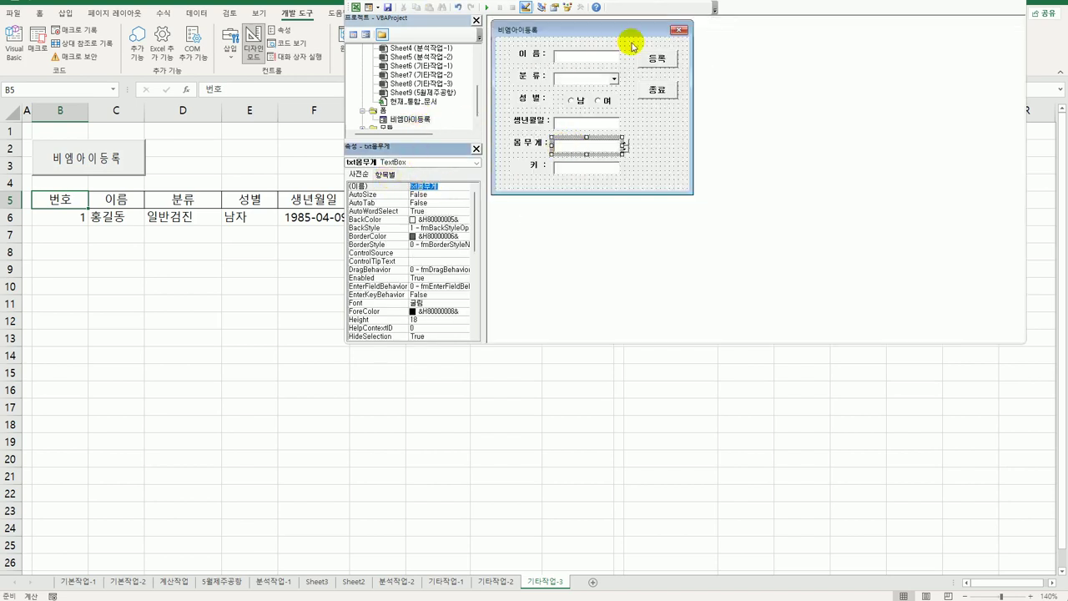
{"action": "double_click", "coordinate": [654, 57]}
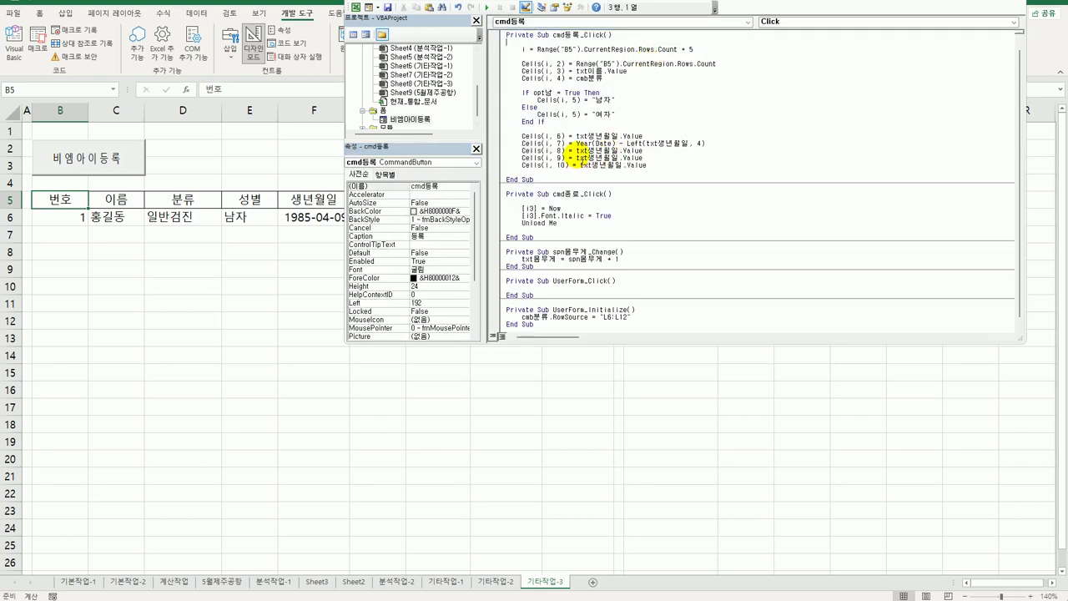
{"action": "left_click_drag", "start_coordinate": [576, 152], "coordinate": [625, 150]}
{"action": "left_click", "coordinate": [603, 158]}
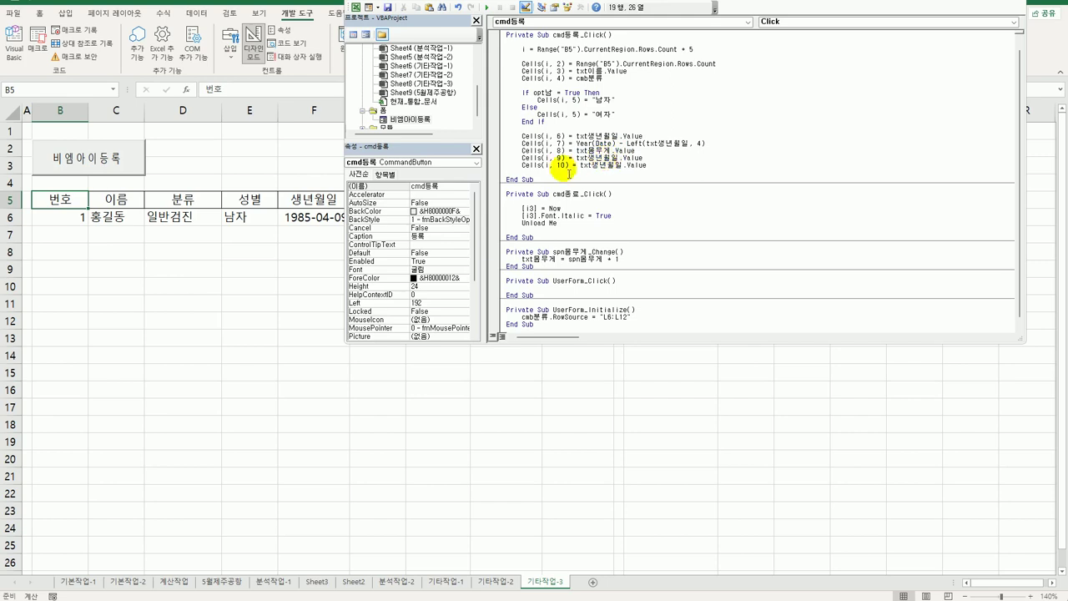
Look up the 키 text box's name on the form and set Cells(i, 9) to txt키.Value.
{"action": "double_click", "coordinate": [410, 119]}
{"action": "left_click", "coordinate": [557, 167]}
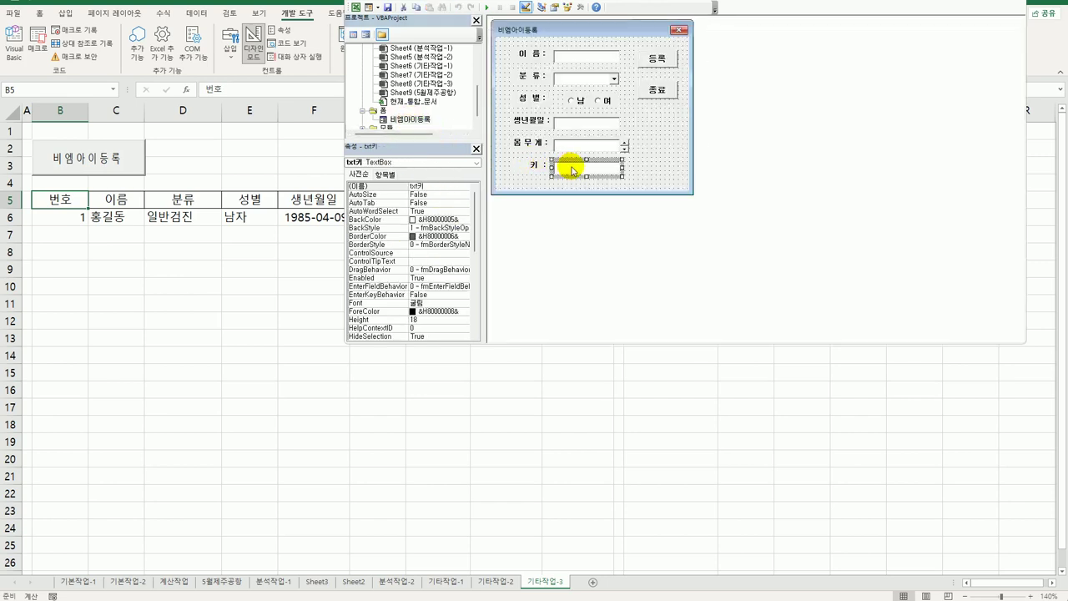
{"action": "left_click", "coordinate": [436, 186]}
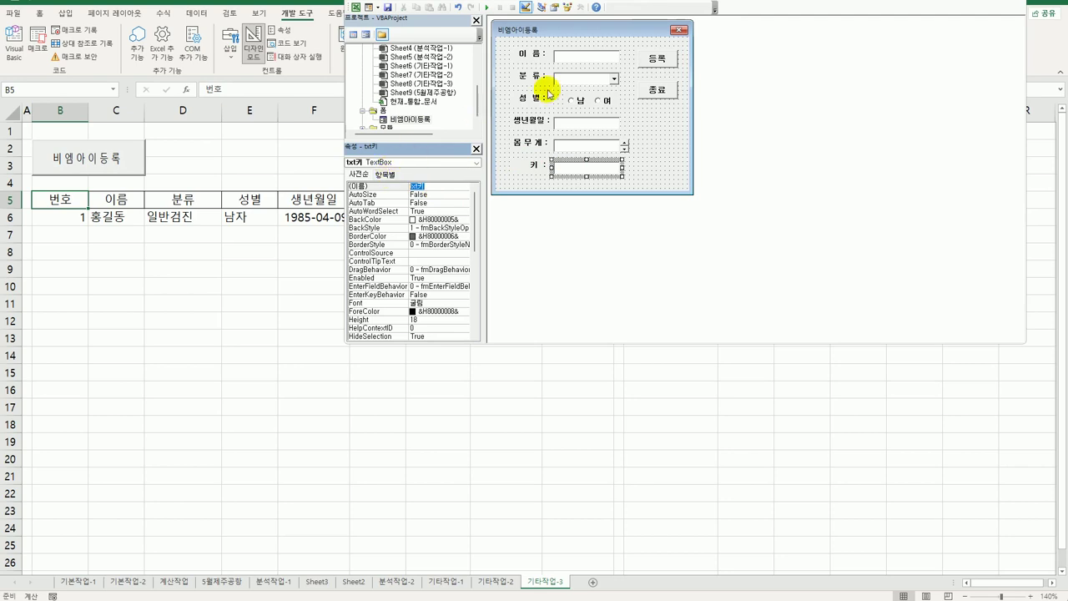
{"action": "double_click", "coordinate": [655, 60]}
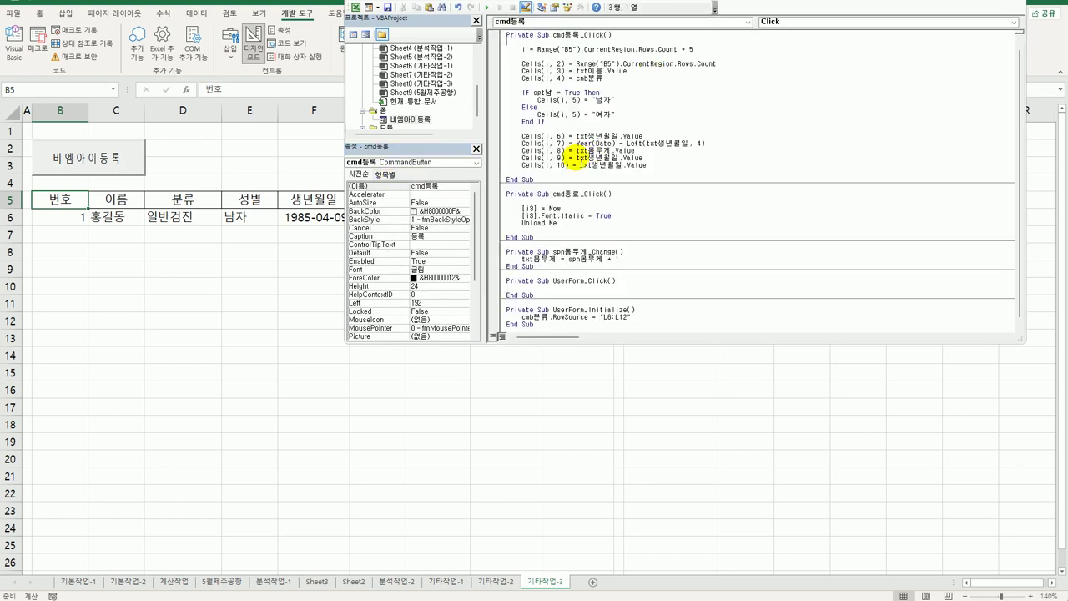
{"action": "left_click_drag", "start_coordinate": [576, 158], "coordinate": [619, 158]}
{"action": "type", "text": "txt키"}
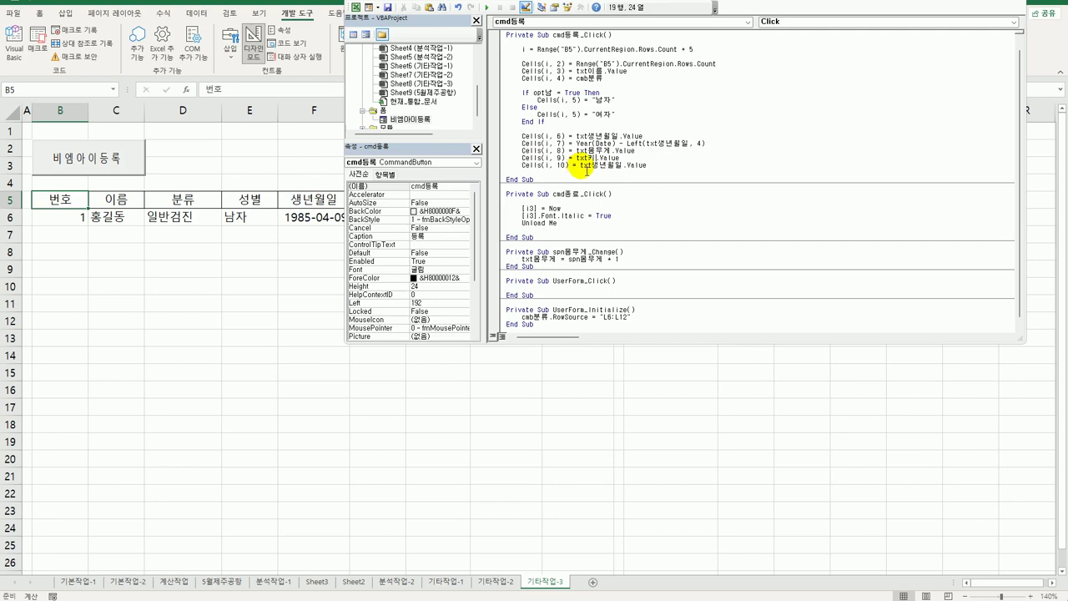
Replace the expression assigned to Cells(i, 10) with the BMI formula Cells(i, 8) / (Cells(i, 9) / 100) ^ 2.
{"action": "left_click_drag", "start_coordinate": [580, 166], "coordinate": [679, 166]}
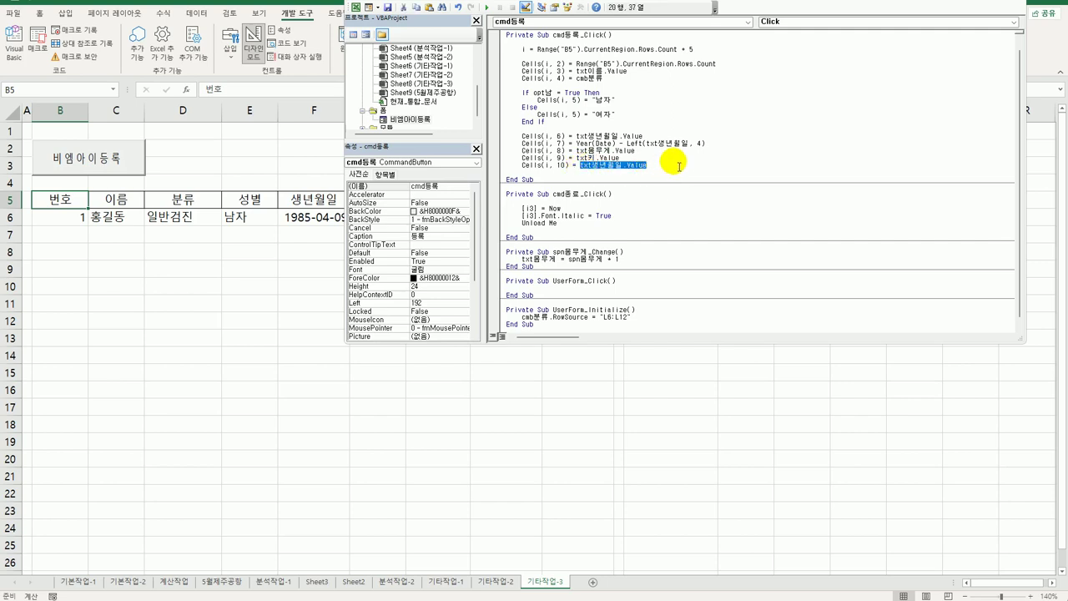
{"action": "type", "text": "ㅊ디"}
{"action": "type", "text": "lls(i,"}
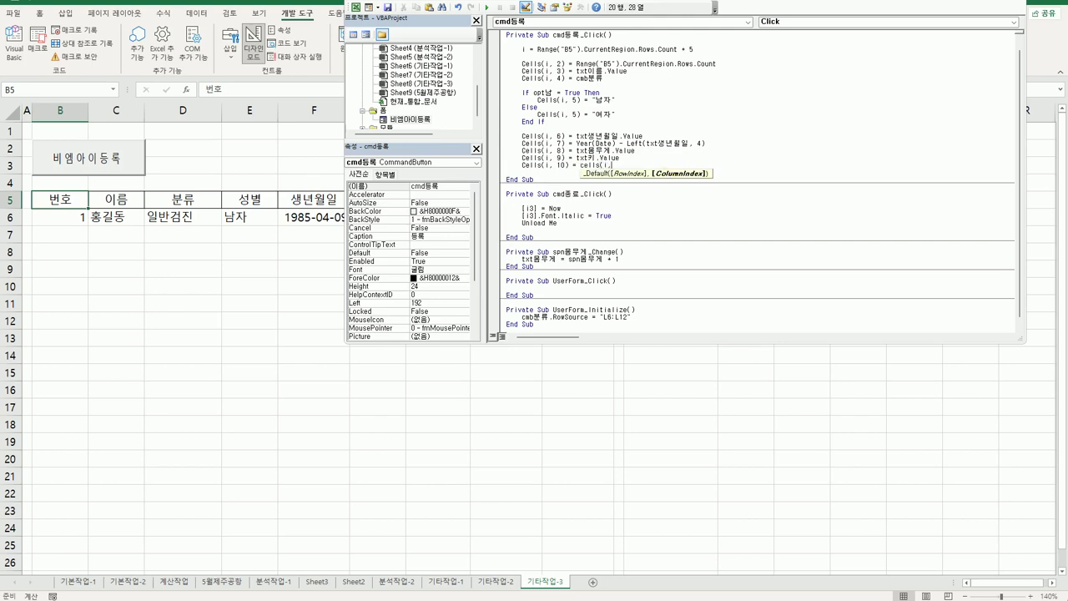
{"action": "type", "text": "8)"}
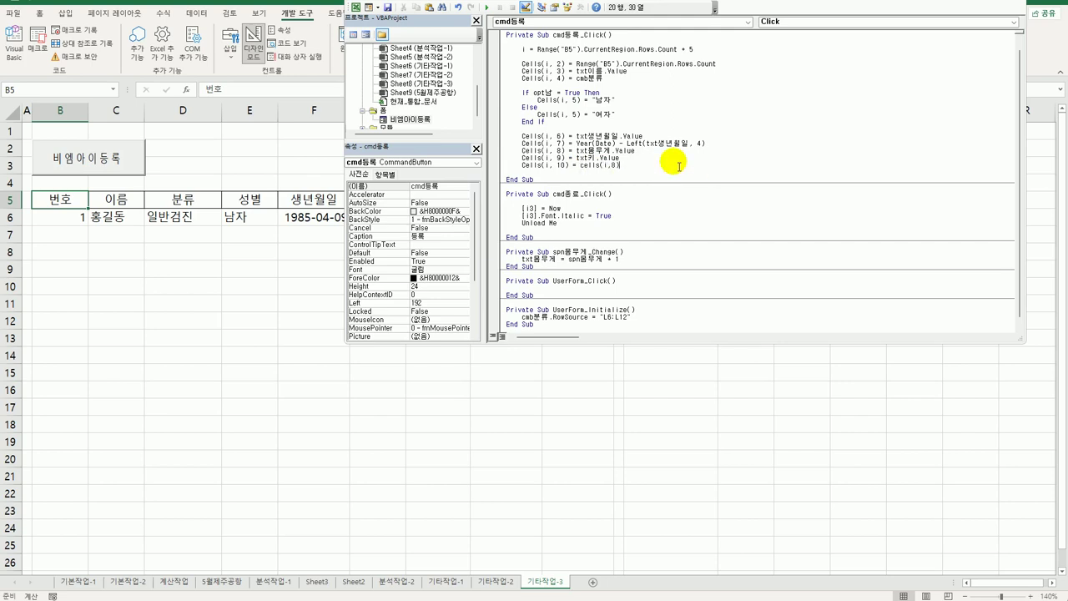
{"action": "type", "text": " / (cells(i,"}
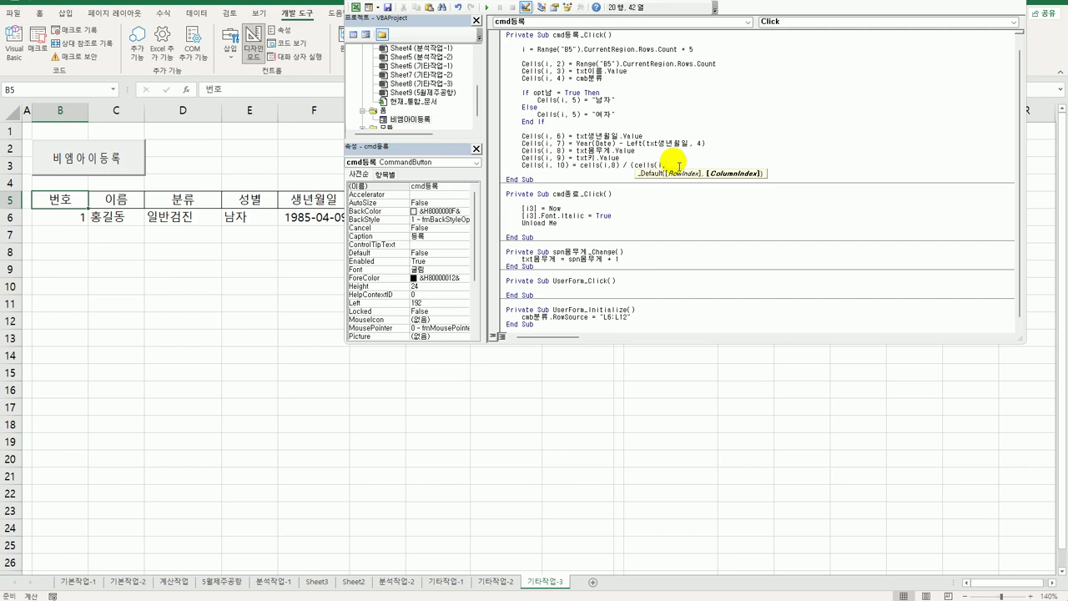
{"action": "type", "text": "9)"}
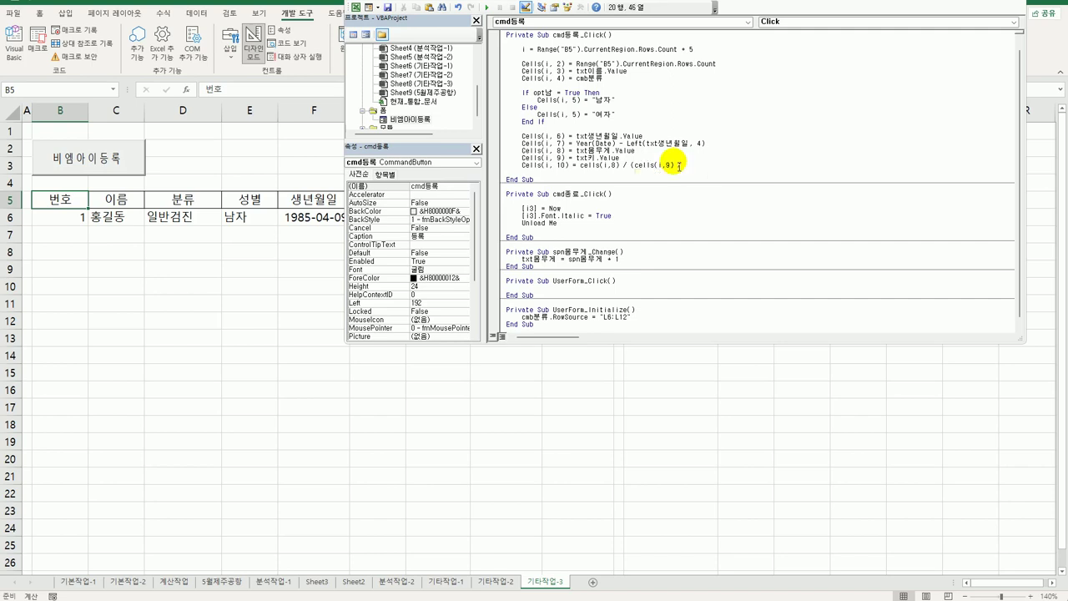
{"action": "type", "text": "  100)^2"}
{"action": "left_click", "coordinate": [664, 195]}
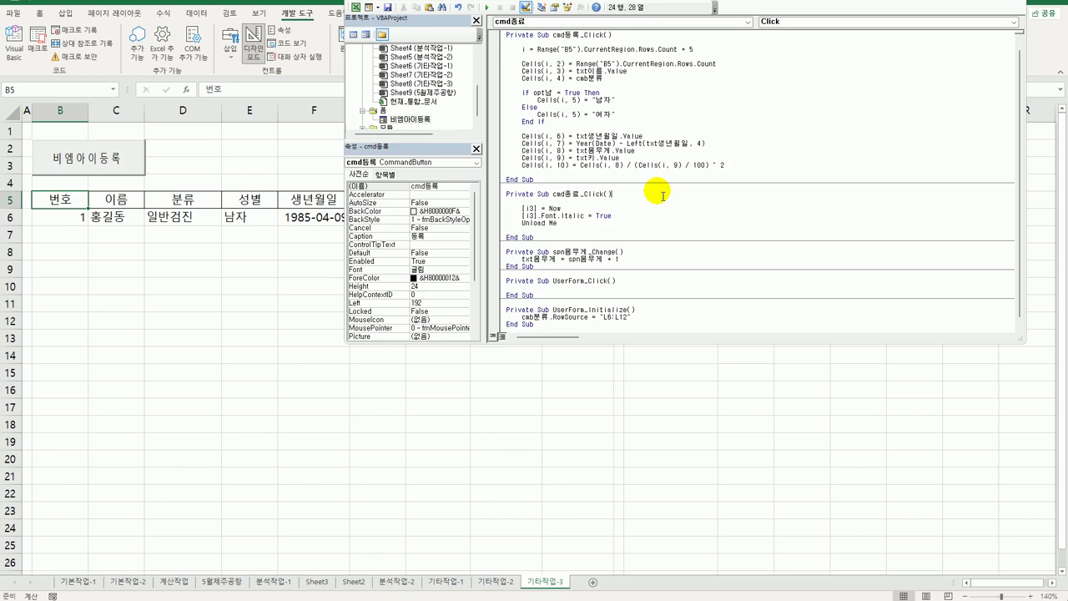
Return to the 기타작업-3 worksheet, turn off design mode and open the 비엠아이등록 form from its sheet button.
{"action": "key", "text": "alt+q"}
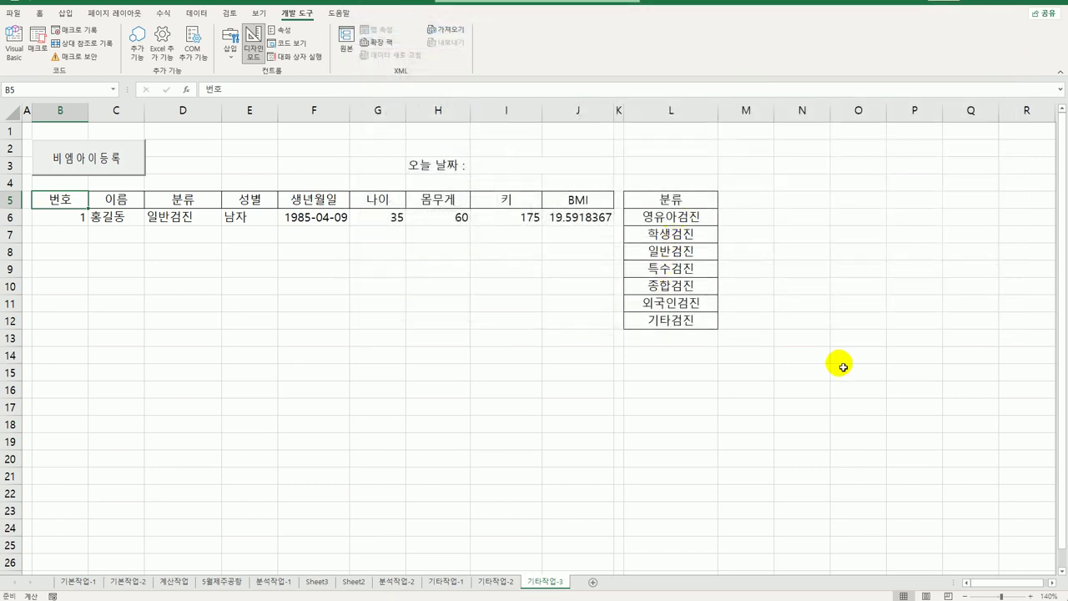
{"action": "left_click", "coordinate": [843, 368]}
{"action": "left_click", "coordinate": [254, 46]}
{"action": "left_click", "coordinate": [293, 307]}
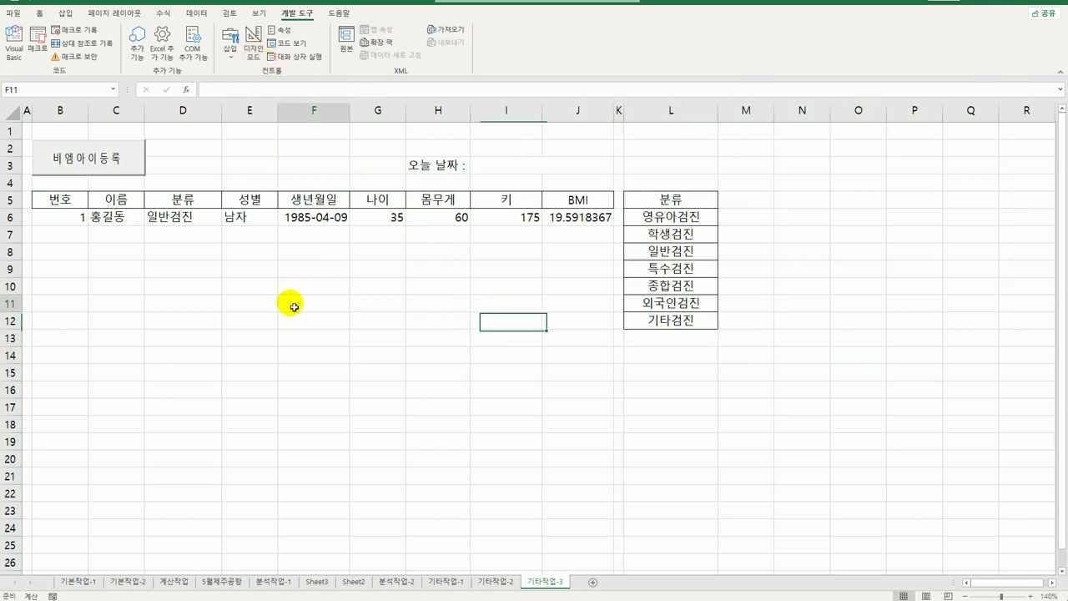
{"action": "left_click", "coordinate": [111, 158]}
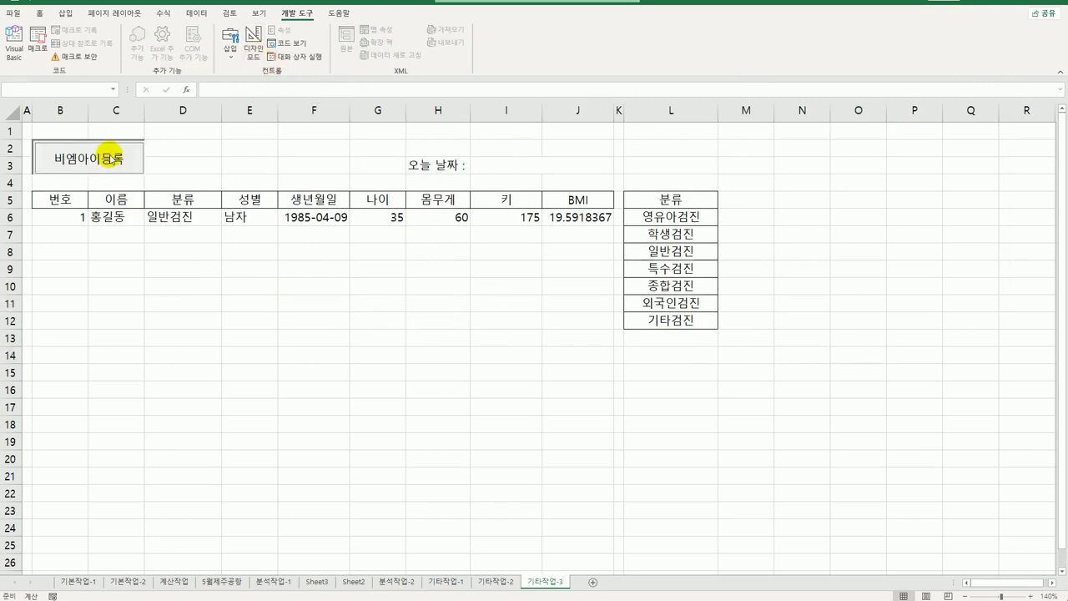
Test the form's 분류 list and raise 몸무게 to 12 with its spinner.
{"action": "left_click", "coordinate": [555, 268]}
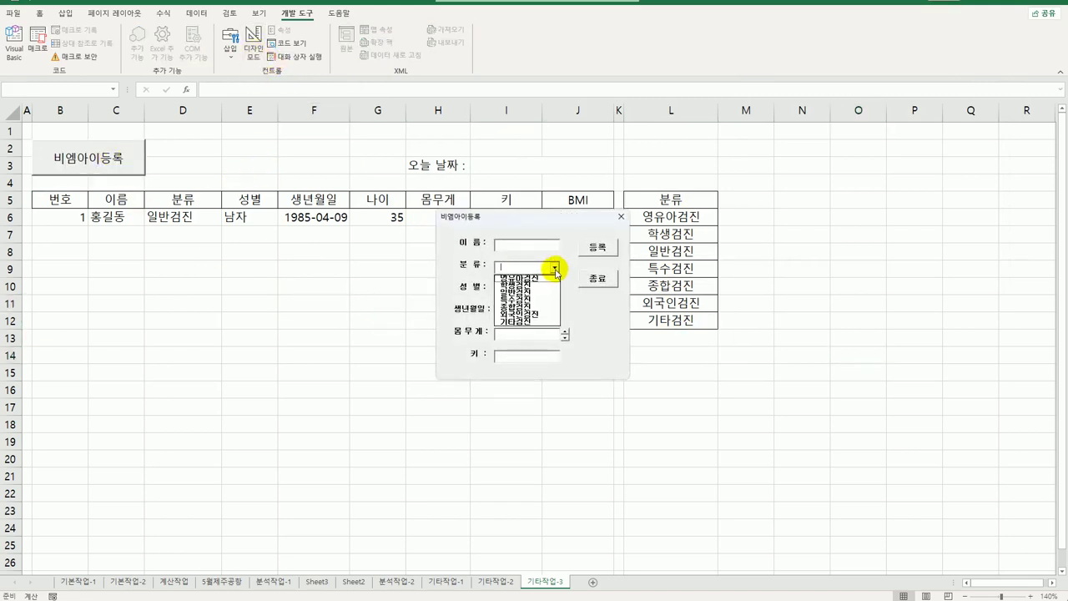
{"action": "left_click", "coordinate": [555, 267]}
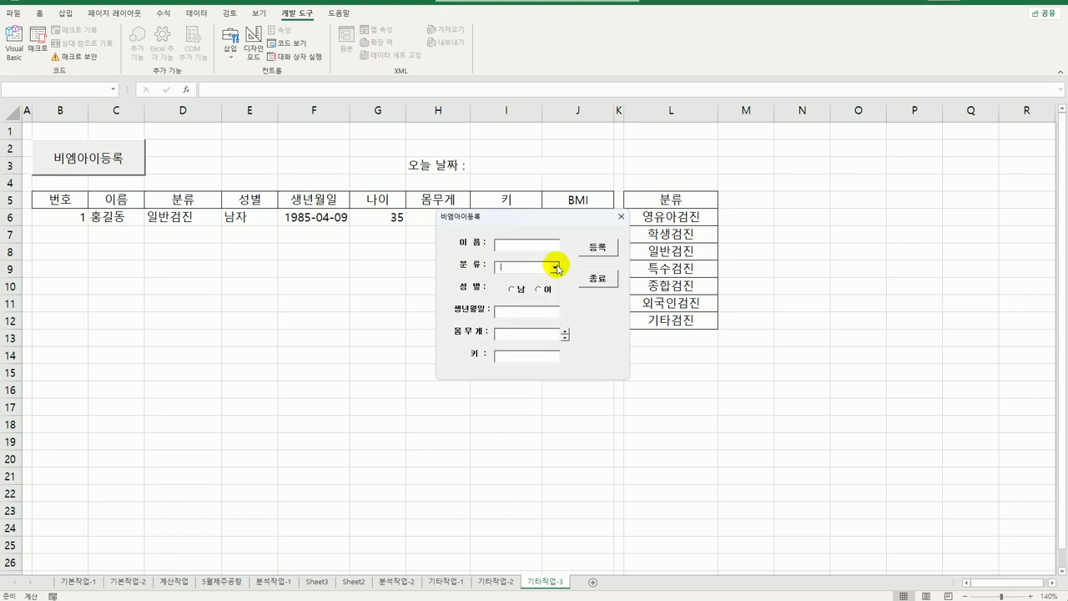
{"action": "left_click", "coordinate": [565, 331]}
{"action": "left_click", "coordinate": [565, 332]}
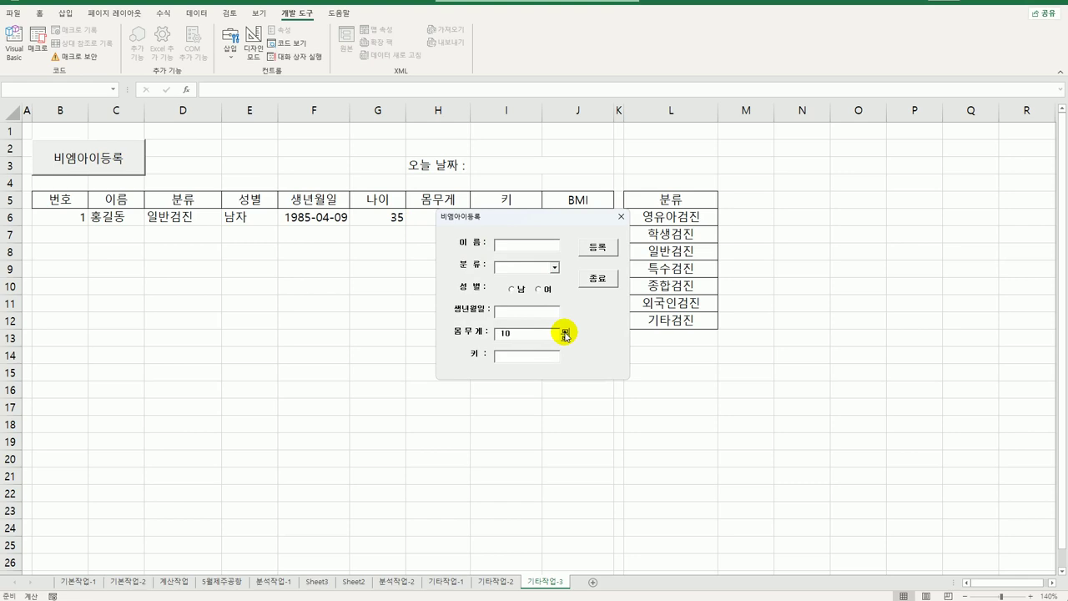
{"action": "left_click", "coordinate": [565, 331]}
{"action": "left_click", "coordinate": [565, 332]}
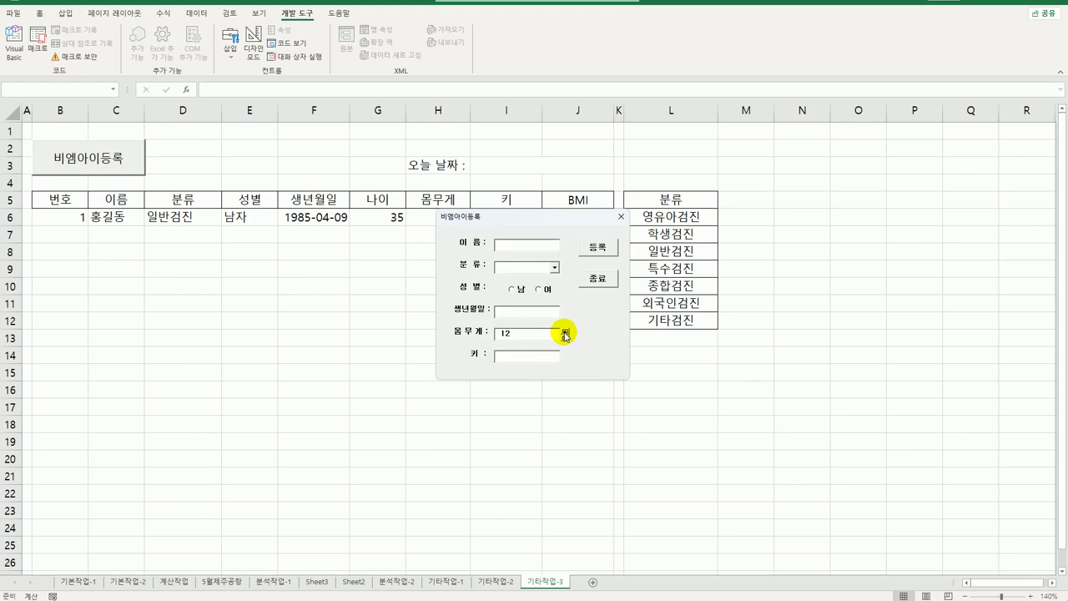
Enter the person's name in 이름, and choose 일반검진 as 분류 and 남 as 성별.
{"action": "left_click", "coordinate": [565, 247]}
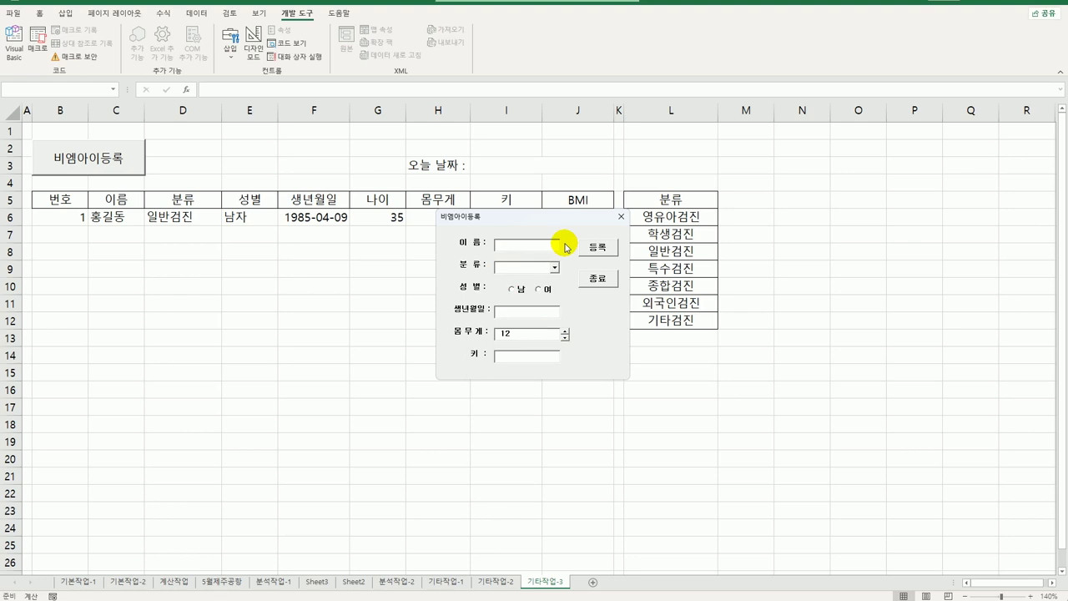
{"action": "type", "text": "rk"}
{"action": "key", "text": "BackSpace"}
{"action": "key", "text": "BackSpace"}
{"action": "key", "text": "Hangul"}
{"action": "type", "text": "강호동"}
{"action": "left_click", "coordinate": [554, 267]}
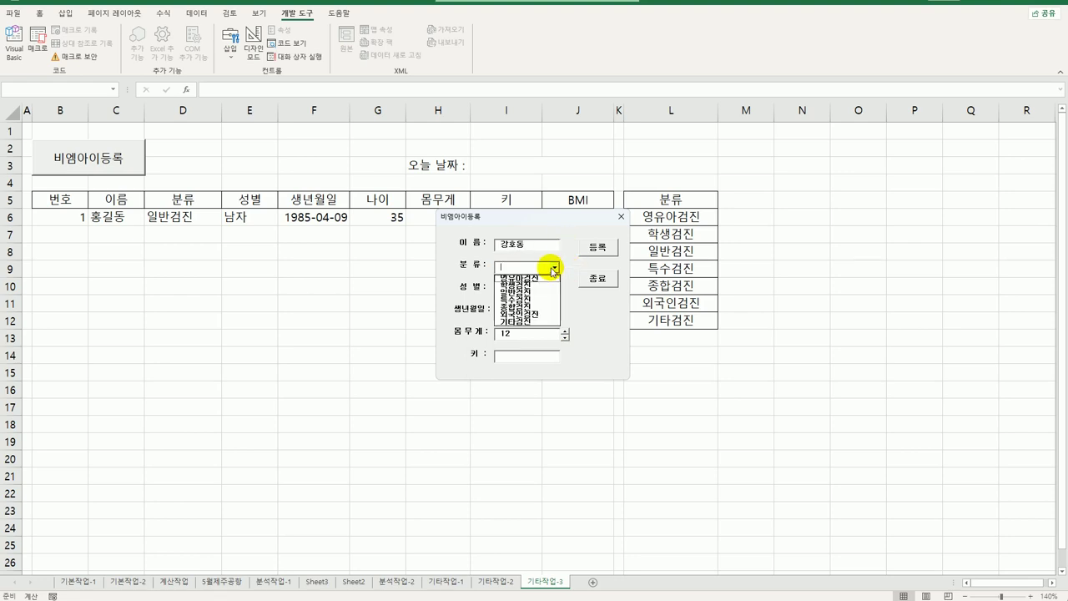
{"action": "left_click", "coordinate": [545, 289]}
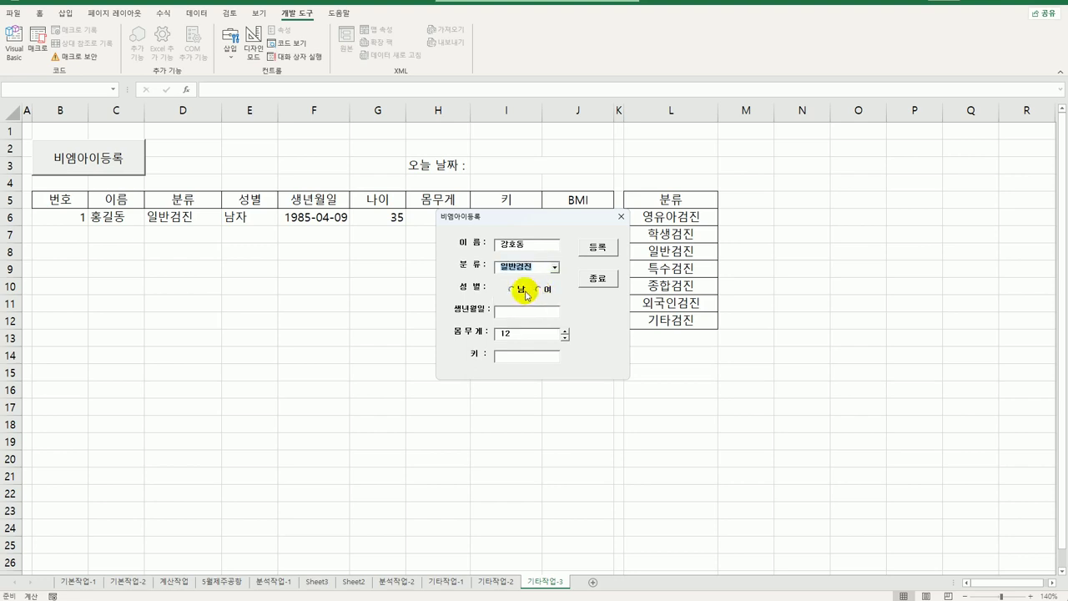
{"action": "left_click", "coordinate": [521, 290]}
Complete the entry with the date of birth, 몸무게 100 and 키 185, and register it in the sheet.
{"action": "left_click", "coordinate": [507, 311]}
{"action": "type", "text": "19"}
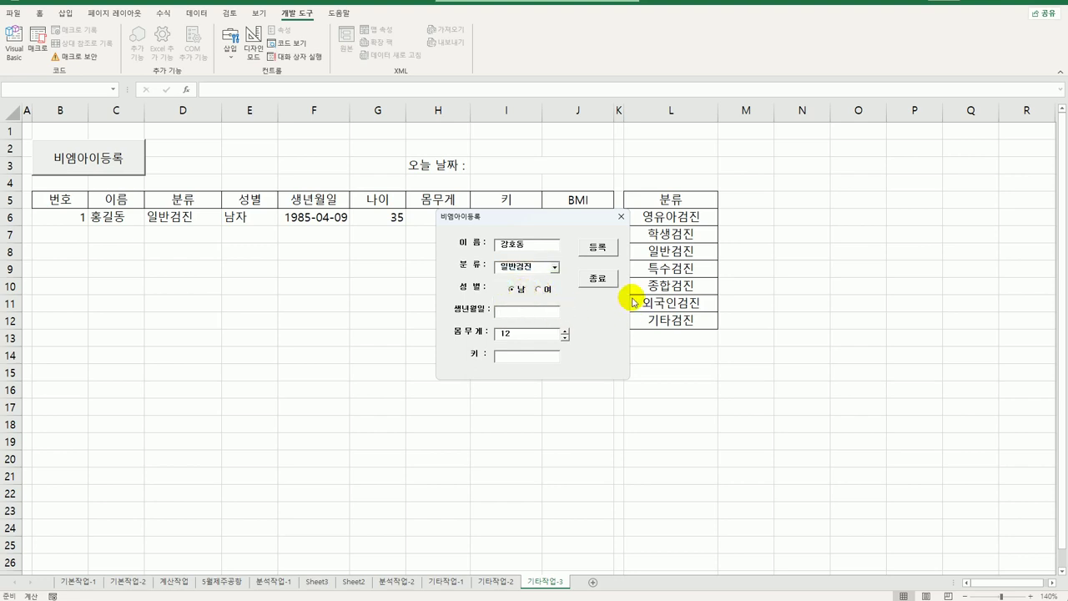
{"action": "type", "text": "70-11-11"}
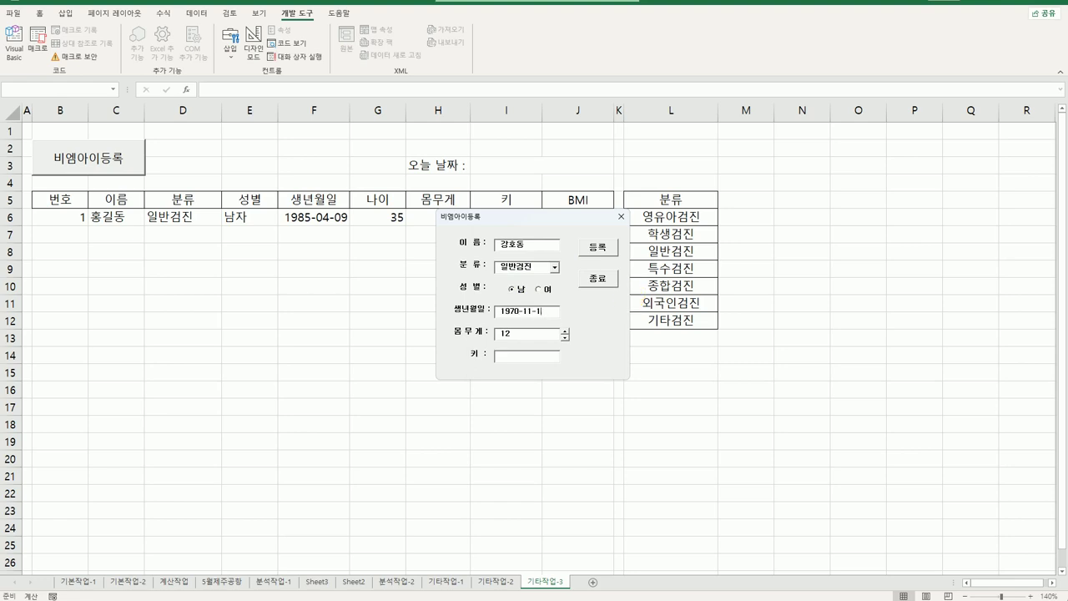
{"action": "left_click", "coordinate": [527, 344]}
{"action": "type", "text": "12"}
{"action": "key", "text": "BackSpace"}
{"action": "type", "text": "00"}
{"action": "left_click", "coordinate": [529, 359]}
{"action": "type", "text": "185"}
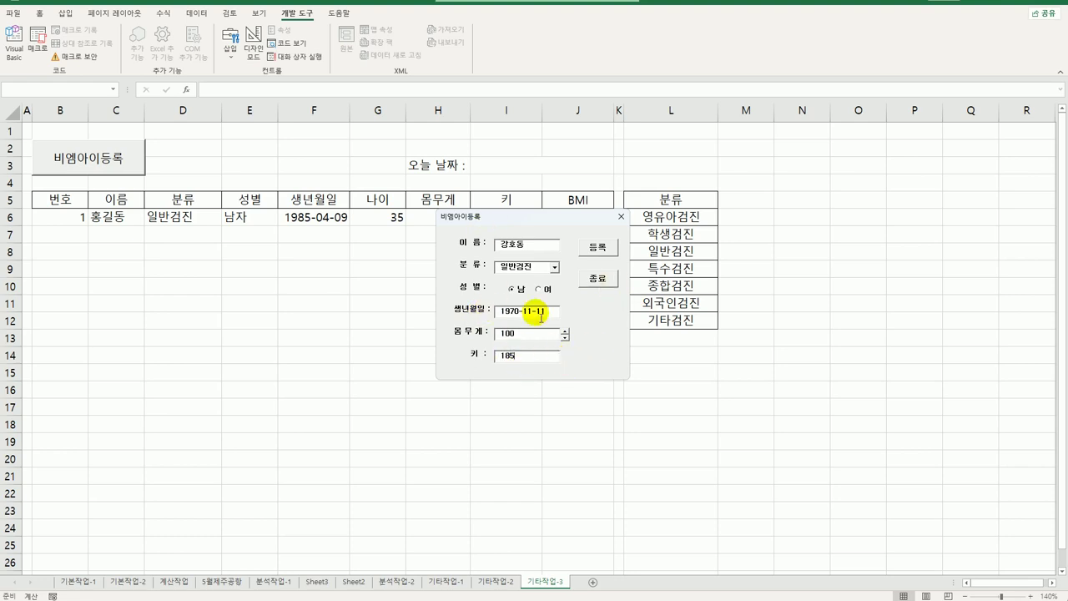
{"action": "left_click", "coordinate": [597, 247]}
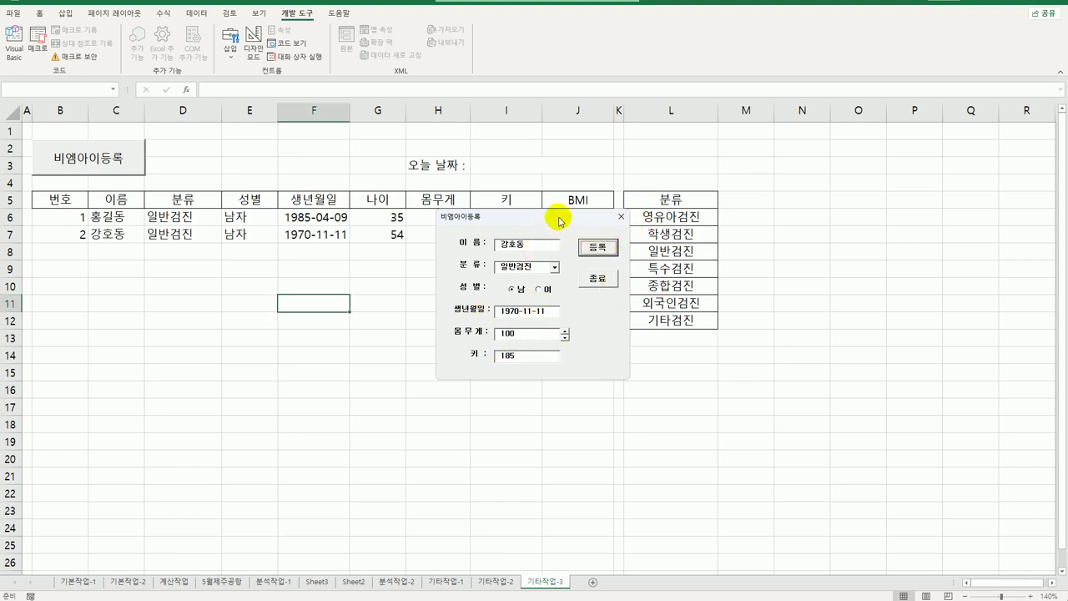
Move the form off the data table and close it with its 종료 command to stamp the current date in I3.
{"action": "left_click_drag", "start_coordinate": [559, 221], "coordinate": [349, 324]}
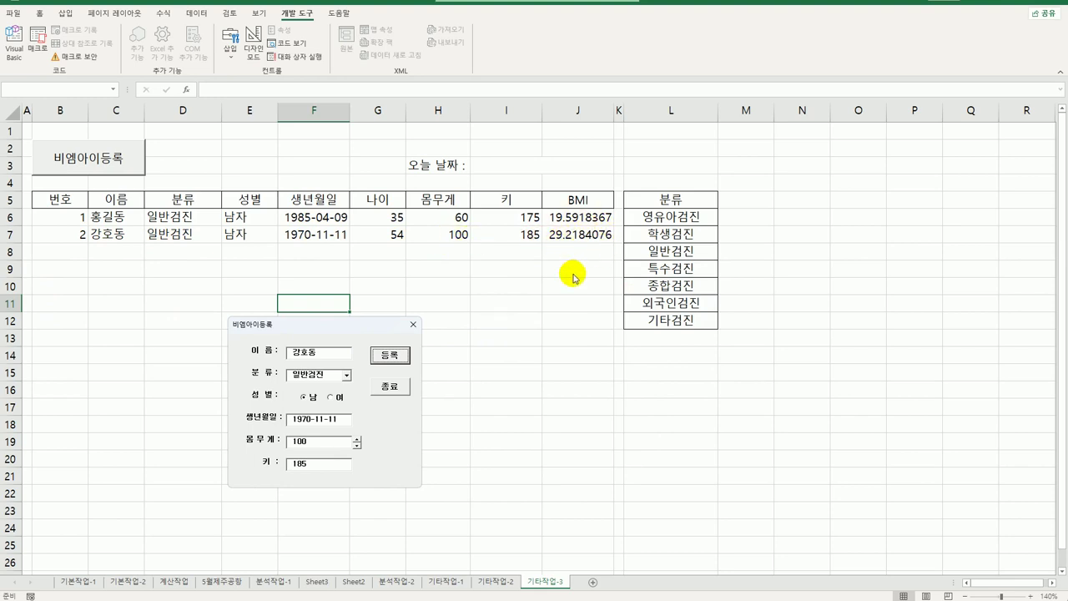
{"action": "left_click", "coordinate": [398, 389]}
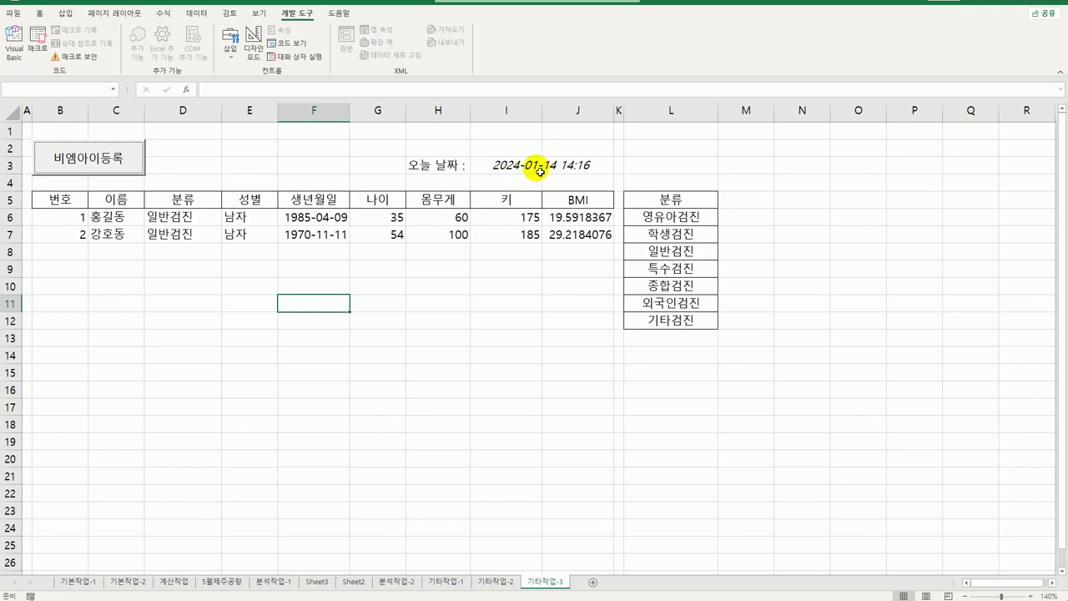
{"action": "left_click", "coordinate": [426, 344]}
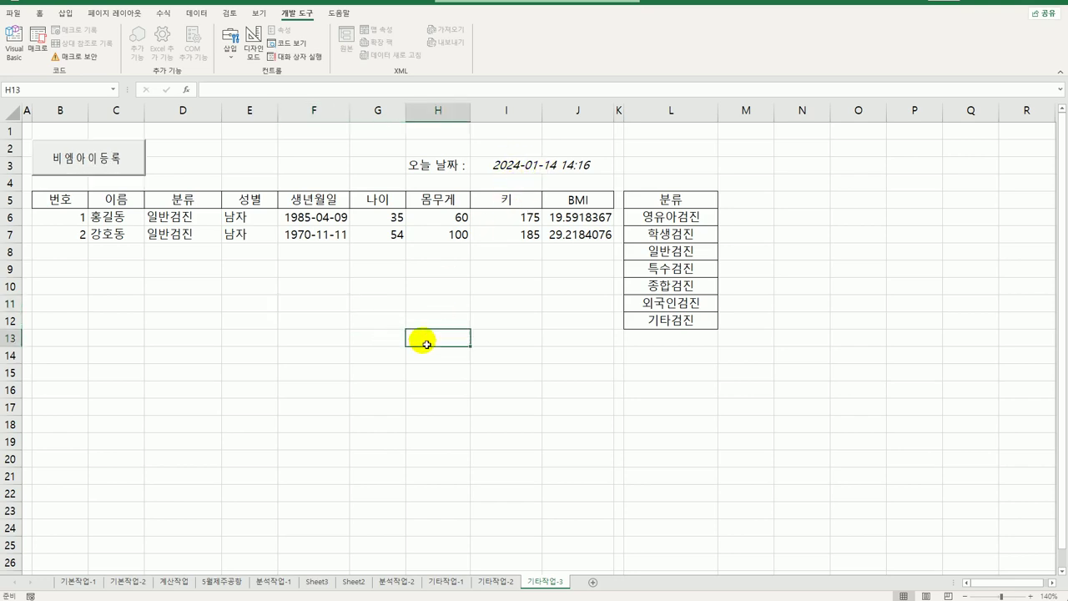